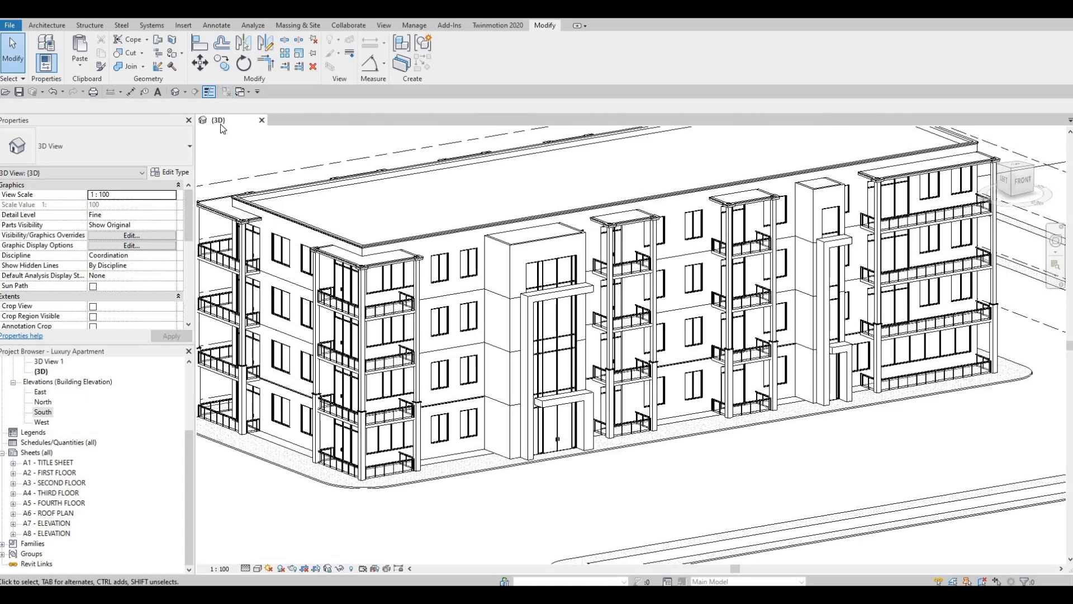
Save the Revit project and send the apartment building model to Twinmotion through Direct Link.
click(19, 92)
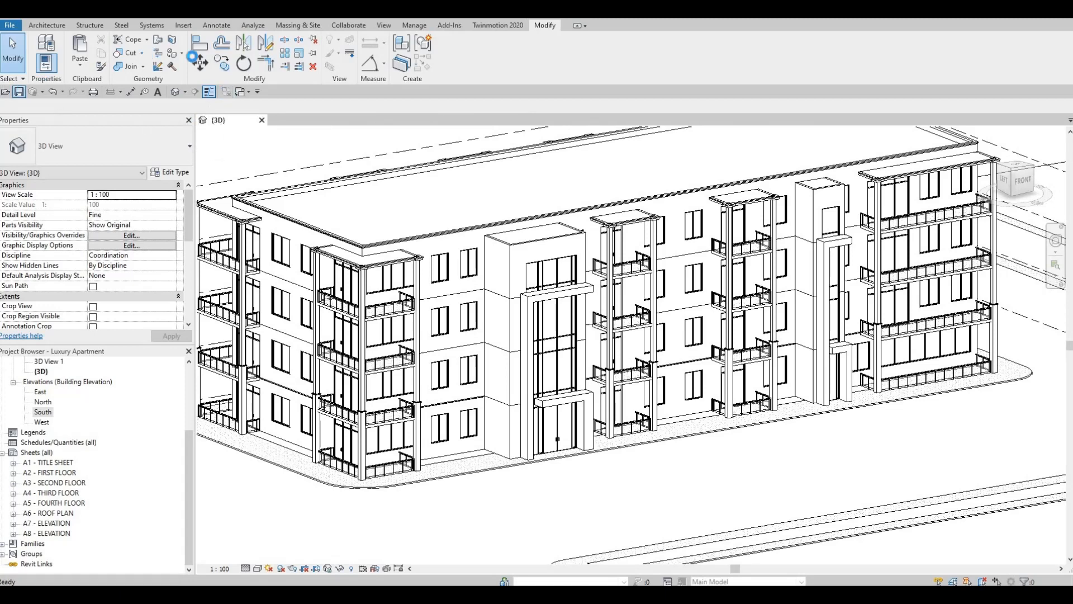
click(488, 28)
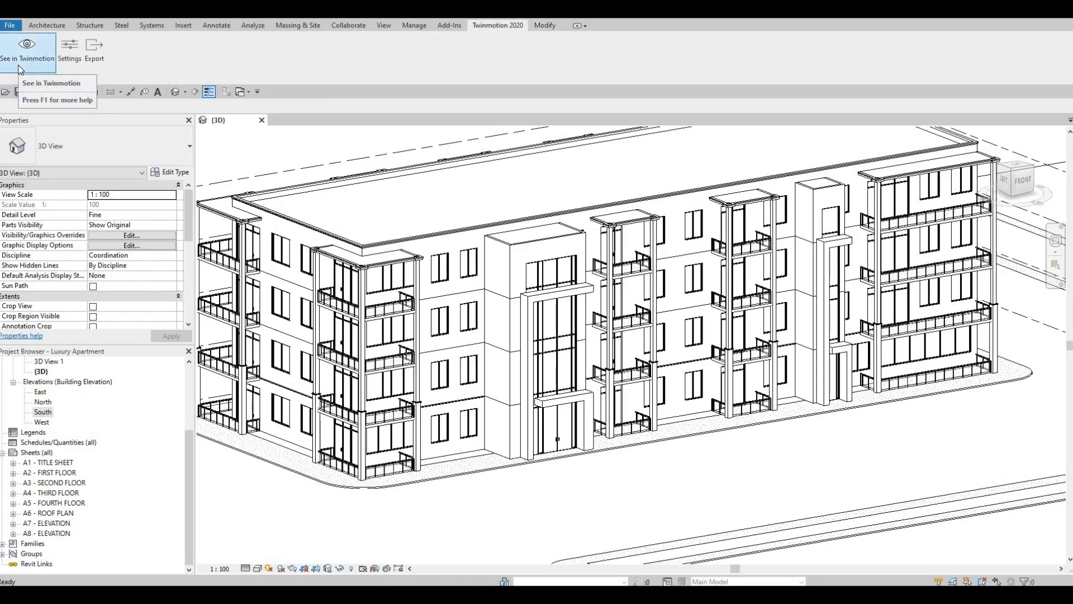
click(23, 56)
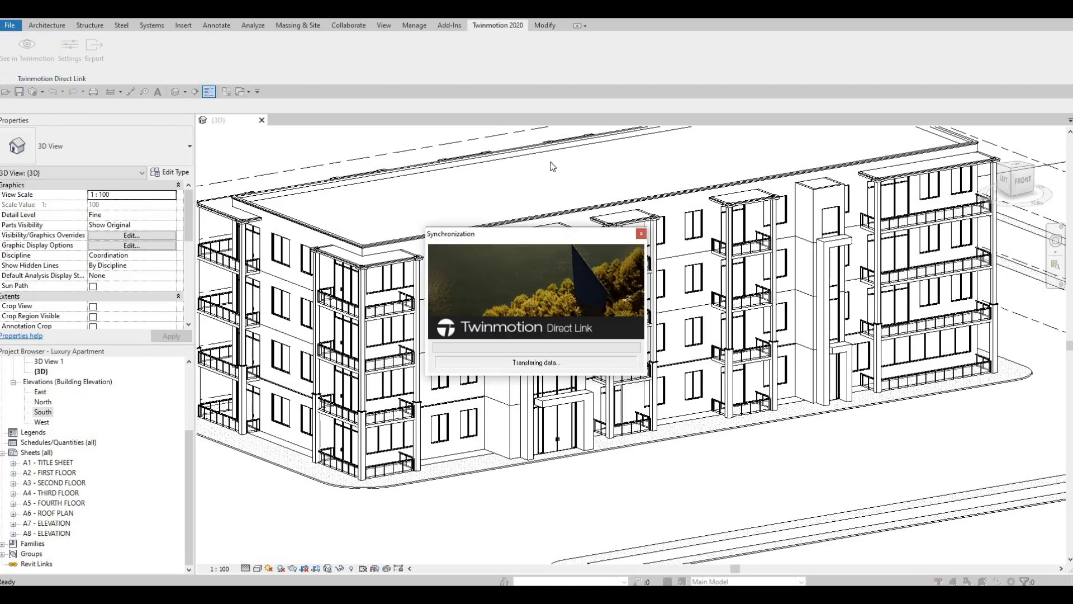
key(F1)
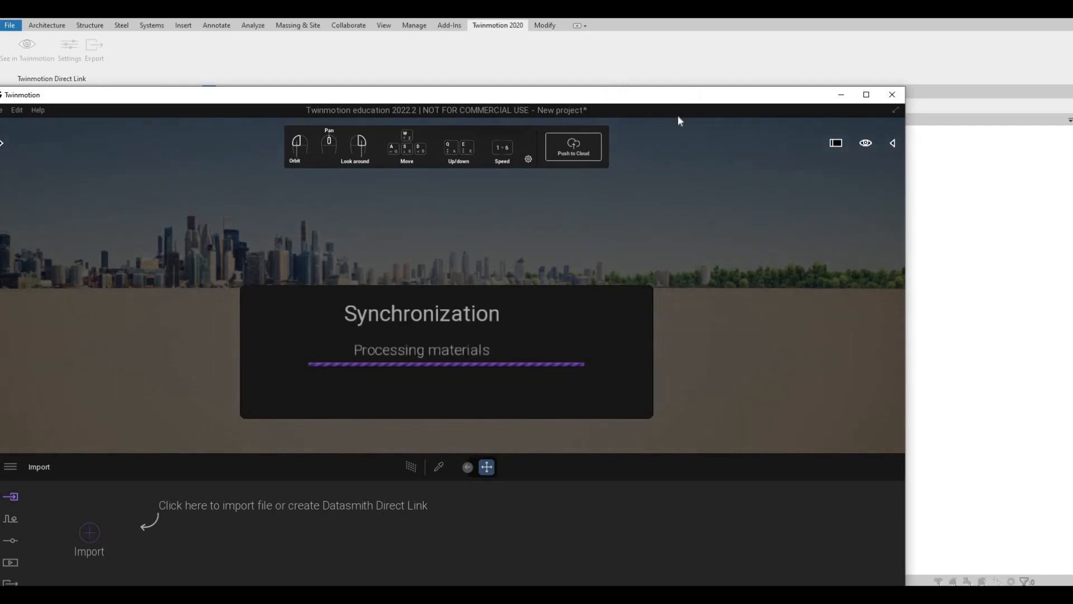
drag(691, 94, 786, 86)
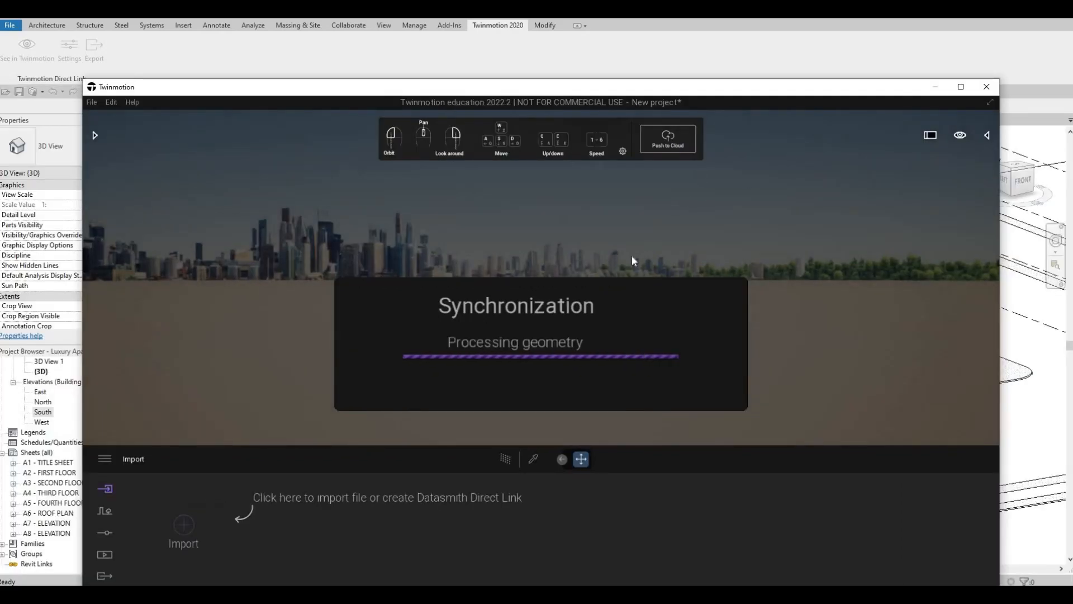
key(F1)
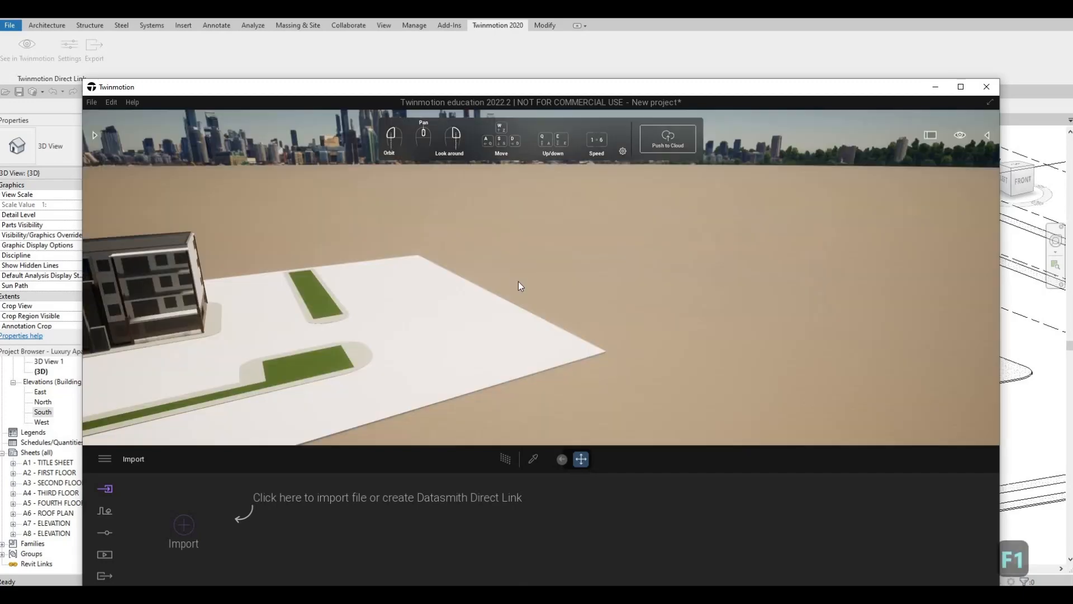
Examine the synchronized apartment building and its site, moving in from the overall view to the front facade.
key(a)
key(x)
key(6)
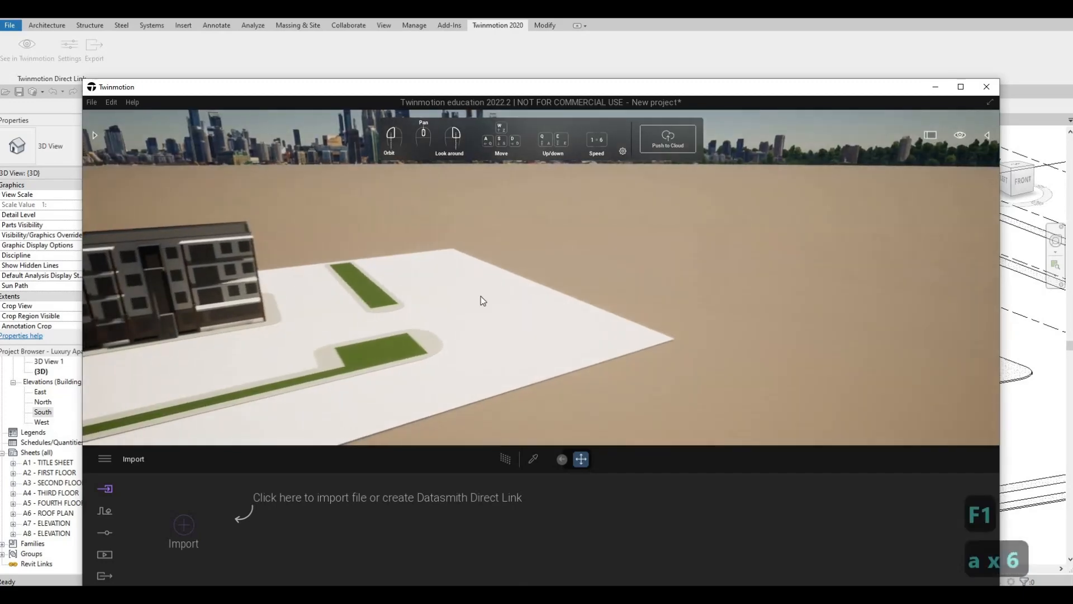
key(w)
key(w)
key(w)
key(w)
key(w)
key(w)
key(w)
key(w)
key(w)
key(e)
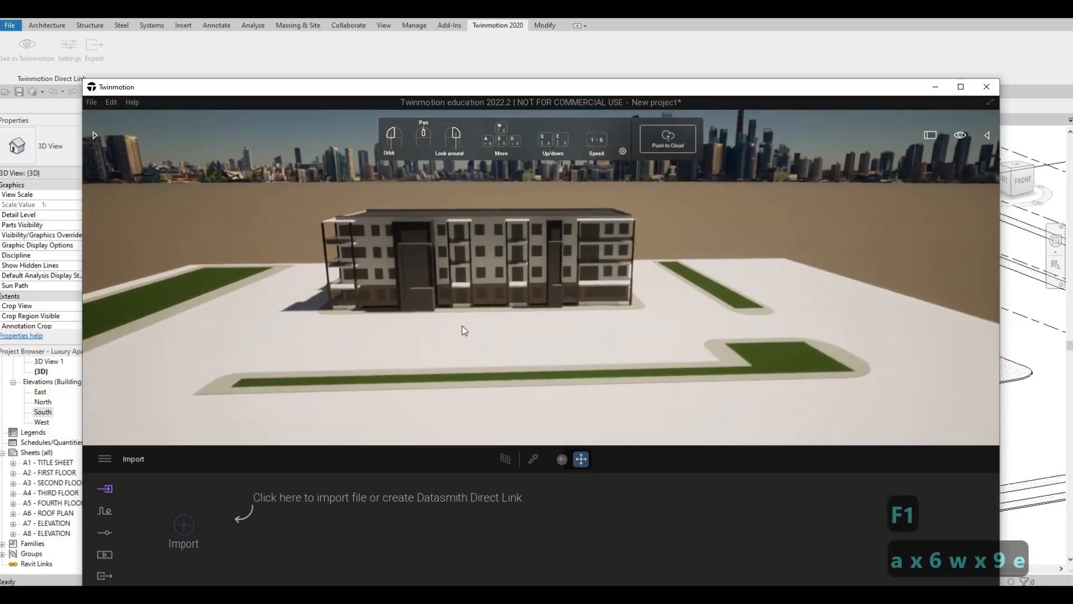
key(w)
key(w)
key(w)
key(w)
key(w)
key(w)
key(w)
key(w)
key(w)
key(w)
key(w)
key(w)
key(w)
key(w)
key(w)
key(w)
key(w)
key(w)
key(w)
key(w)
key(w)
drag(464, 330, 857, 169)
key(w)
key(w)
key(w)
key(w)
key(w)
key(w)
key(w)
key(w)
key(w)
key(w)
key(w)
key(w)
key(w)
key(w)
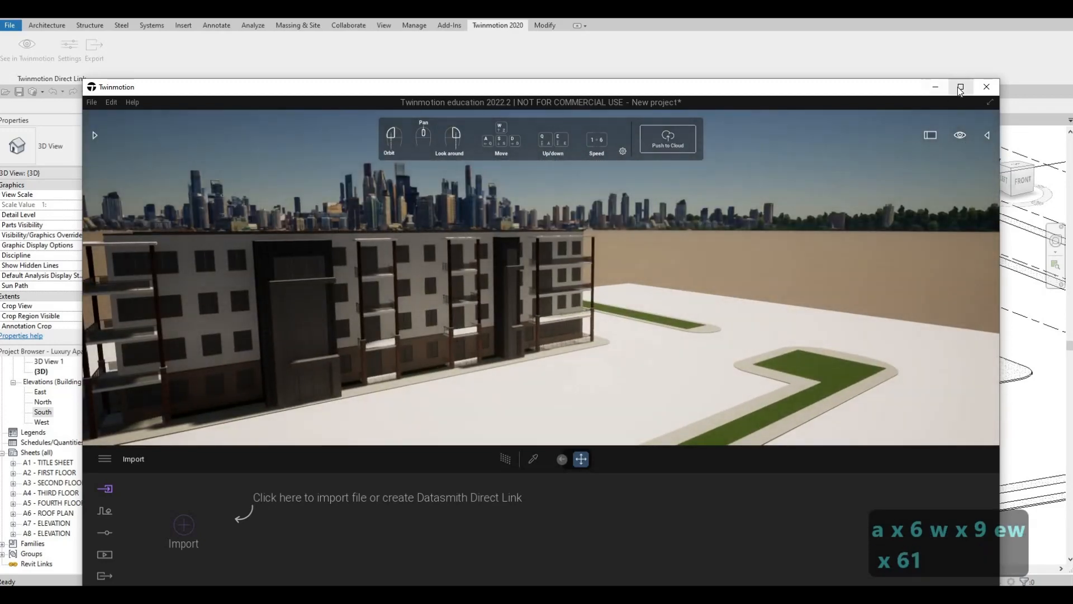
Maximize the Twinmotion window and hide the navigation panel.
double_click(684, 90)
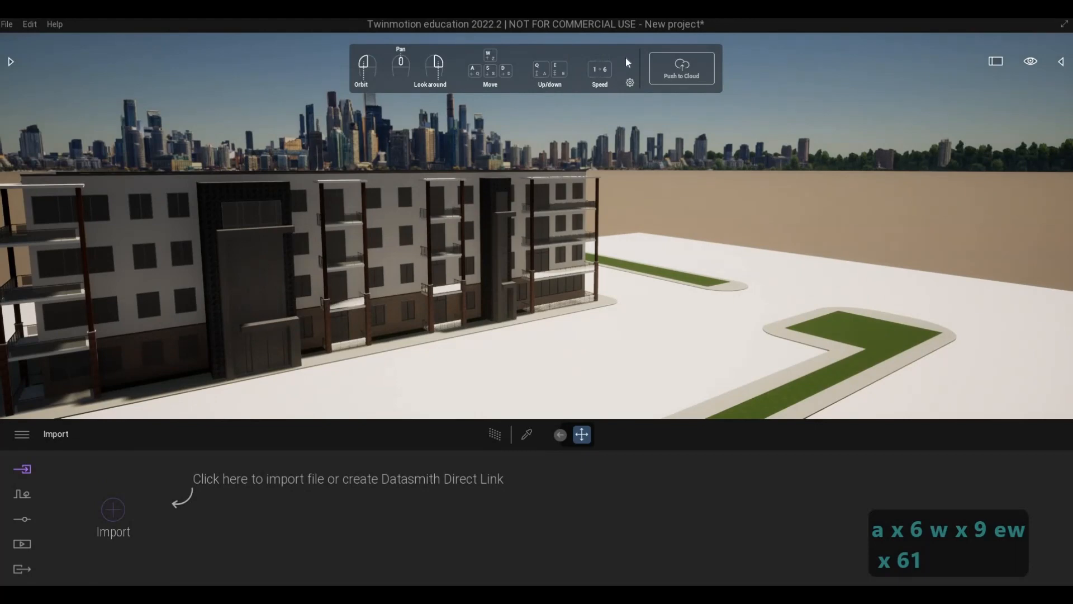
click(630, 83)
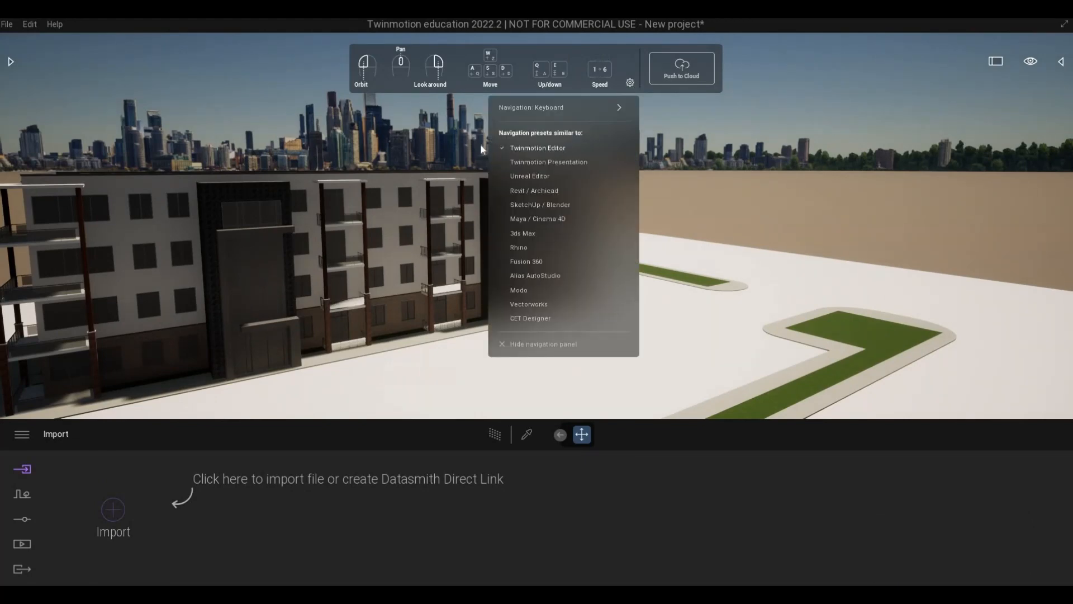
click(514, 345)
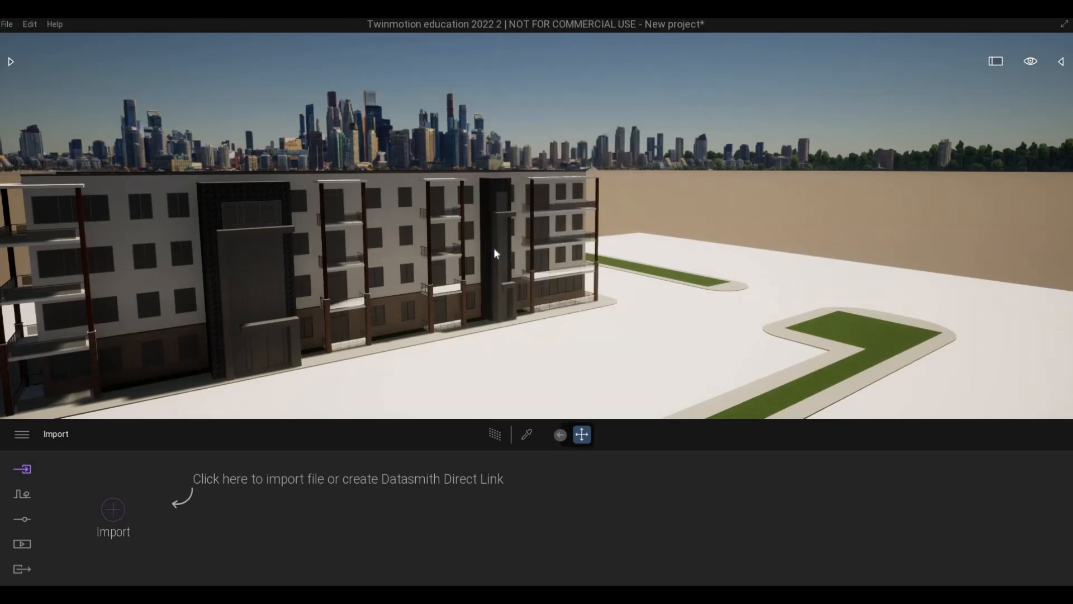
Move around the building's front facade and compare camera movement speeds 1 through 4.
key(a)
key(w)
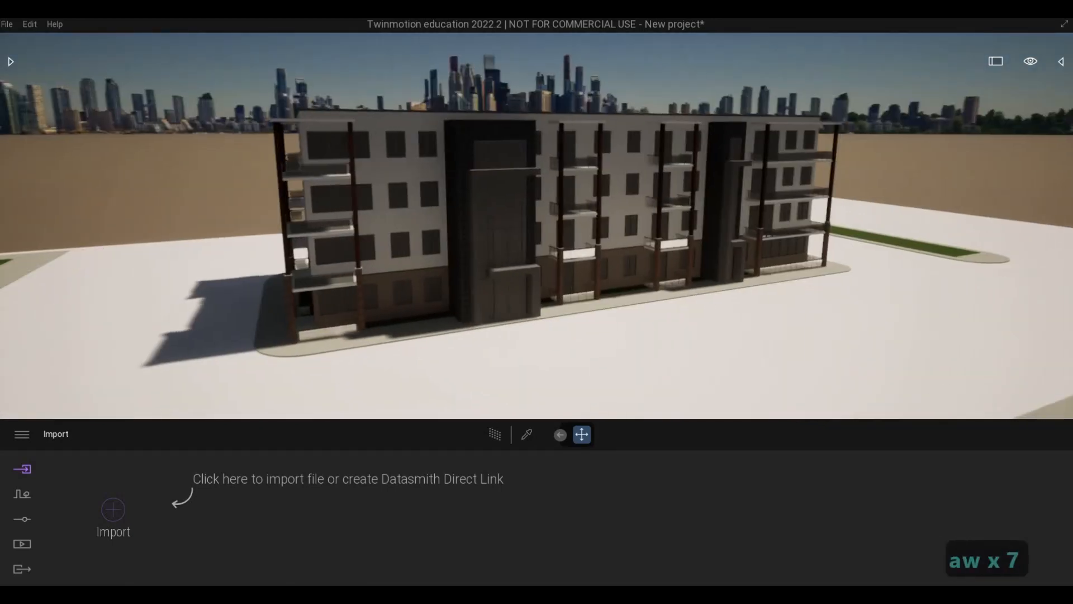
key(a)
key(w)
key(d)
key(s)
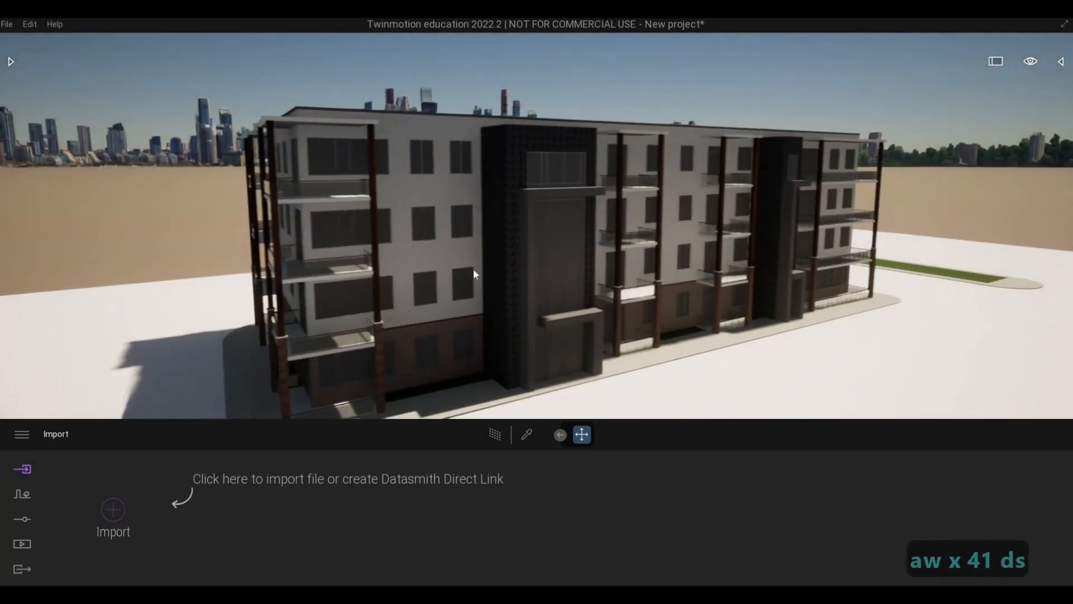
key(1)
key(s)
key(s)
key(s)
key(s)
key(s)
key(s)
key(1)
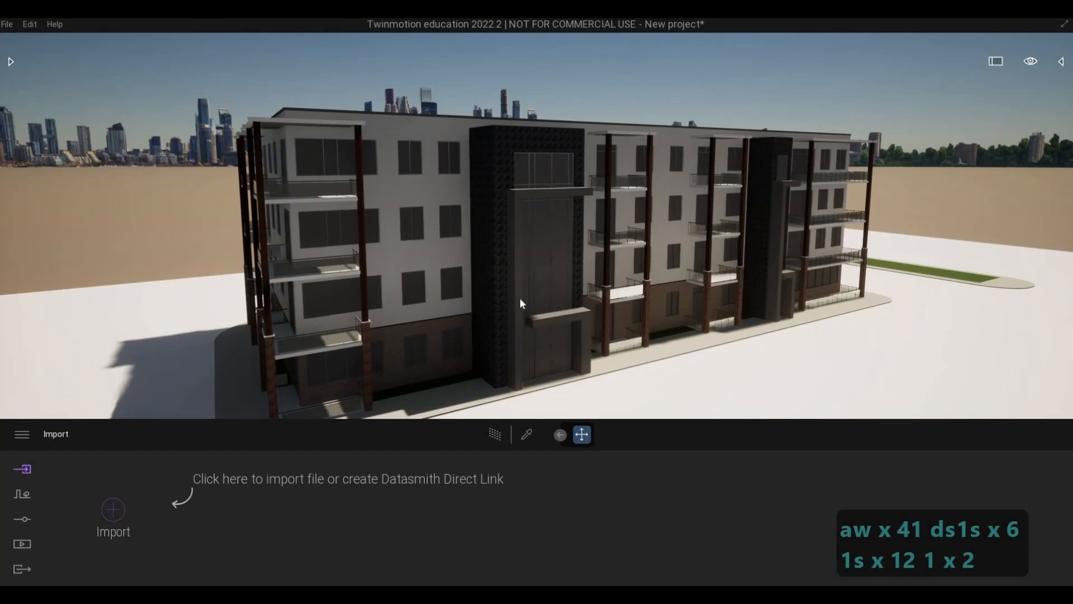
key(a)
key(w)
key(s)
key(d)
key(d)
key(d)
key(d)
key(d)
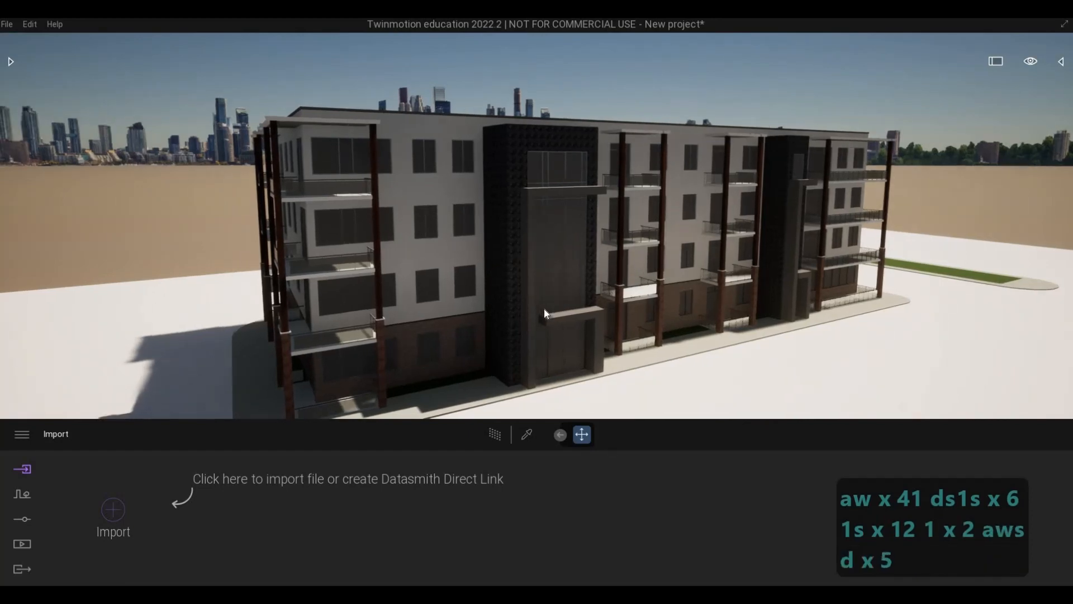
key(d)
key(d)
key(d)
key(d)
key(s)
key(d)
key(2)
key(d)
key(s)
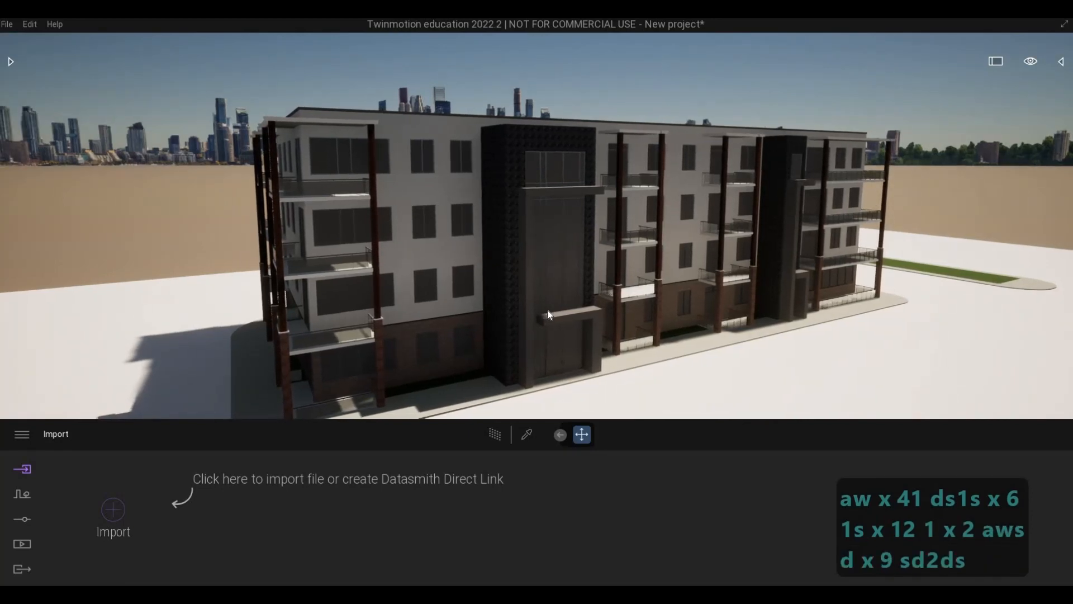
key(s)
key(s)
key(d)
key(d)
key(d)
key(d)
key(d)
key(d)
key(d)
key(d)
key(d)
key(d)
key(d)
key(d)
key(d)
key(3)
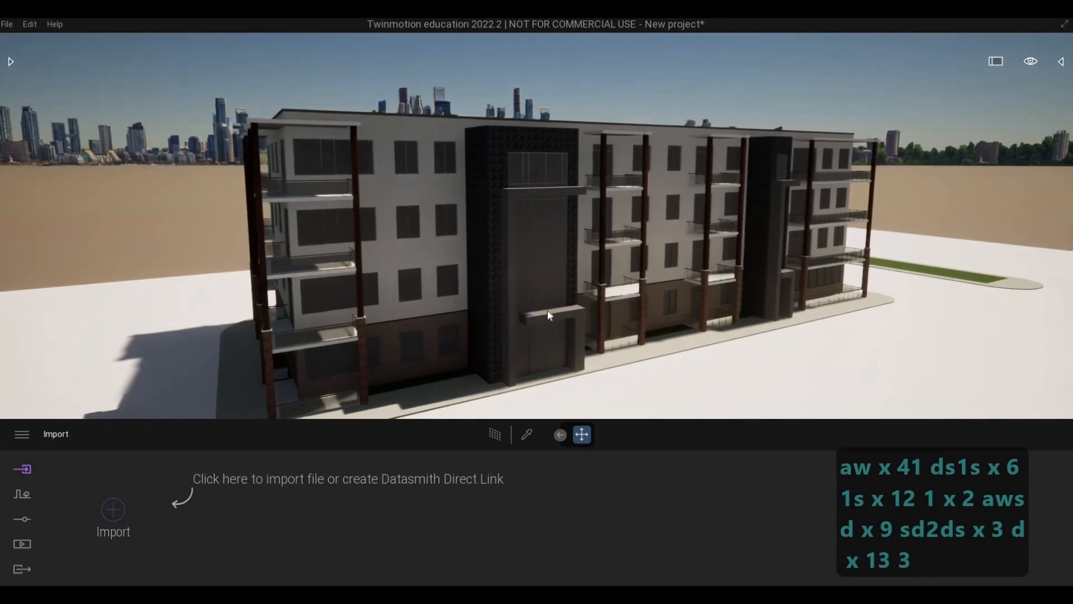
key(s)
key(s)
key(s)
key(s)
key(s)
key(s)
key(s)
key(s)
key(s)
key(s)
key(4)
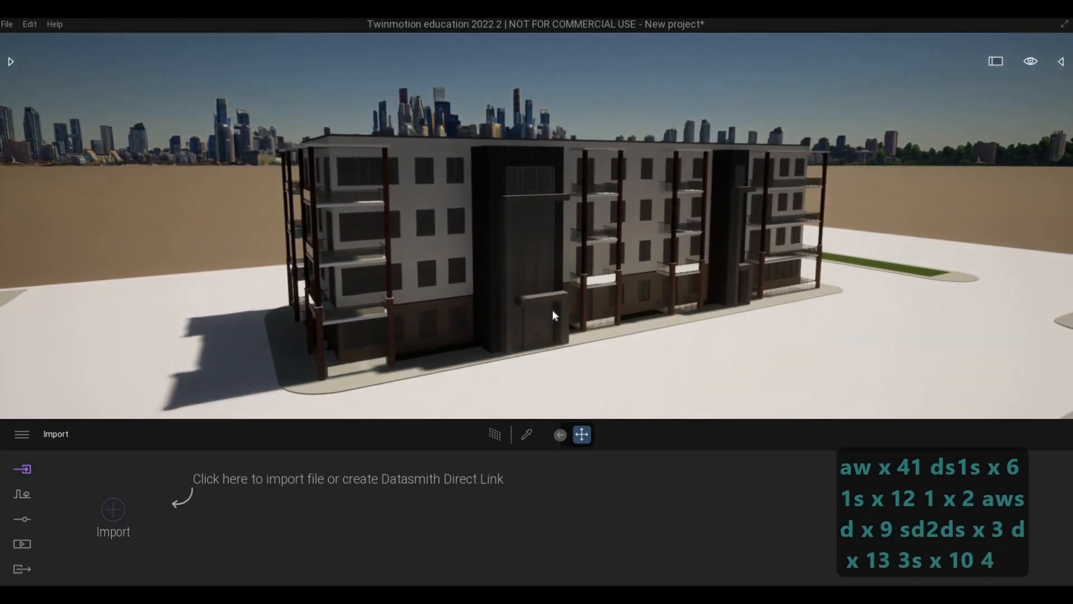
Examine the building's front corner, balconies and street facade from several angles and heights.
key(d)
key(w)
key(e)
key(a)
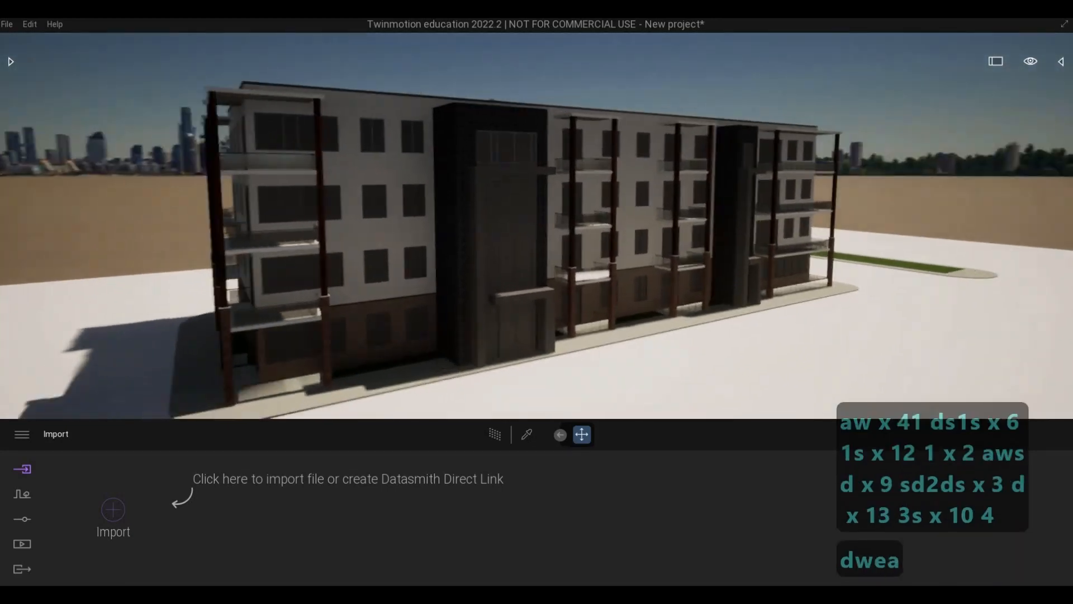
key(a)
key(a)
key(a)
key(a)
key(a)
key(a)
key(a)
key(a)
key(a)
key(a)
key(a)
key(a)
key(a)
key(a)
key(a)
key(a)
key(a)
key(a)
key(a)
key(a)
key(d)
key(s)
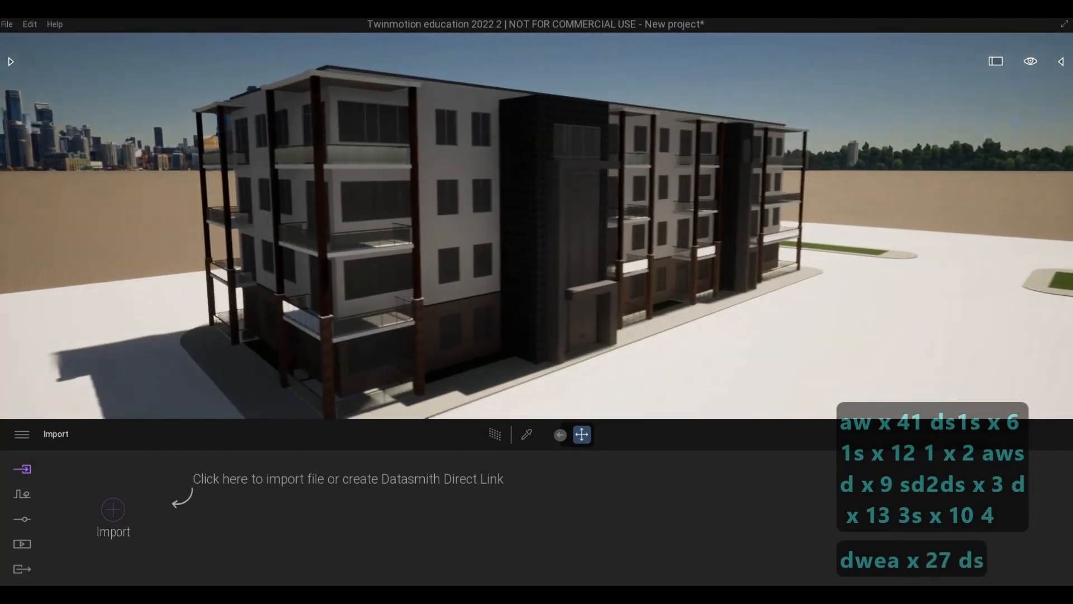
key(w)
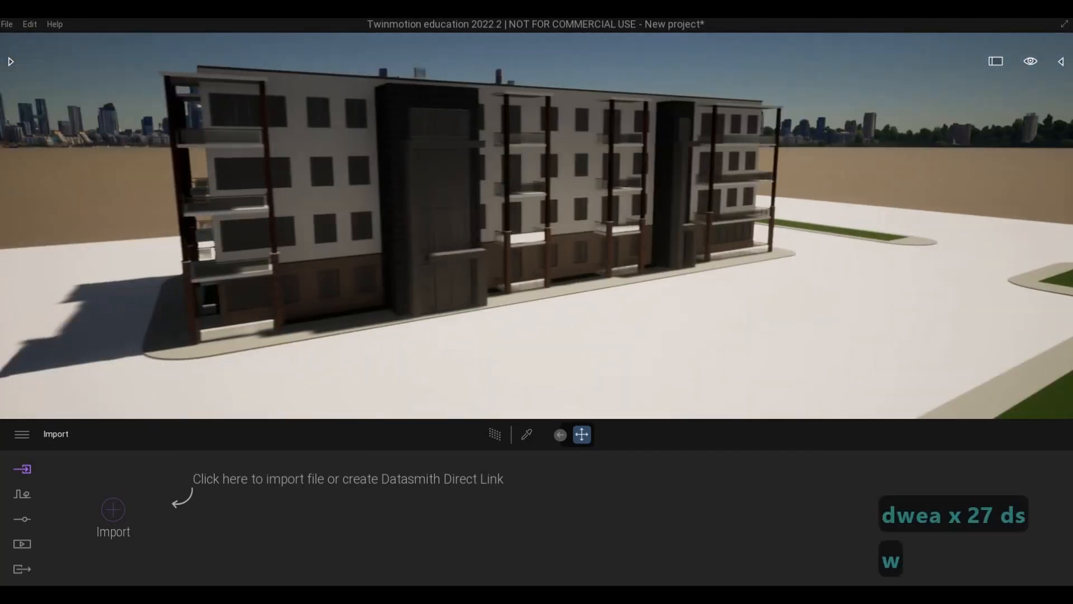
key(a)
key(e)
key(s)
key(d)
key(a)
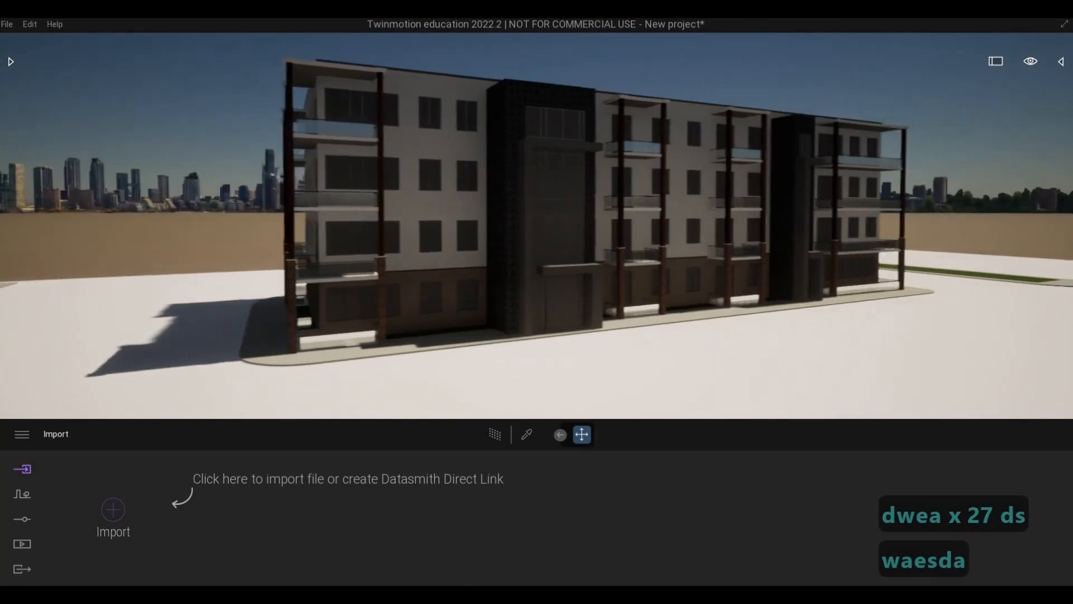
key(a)
key(a)
key(a)
key(a)
key(a)
key(a)
key(a)
key(w)
key(w)
key(w)
key(w)
key(w)
key(d)
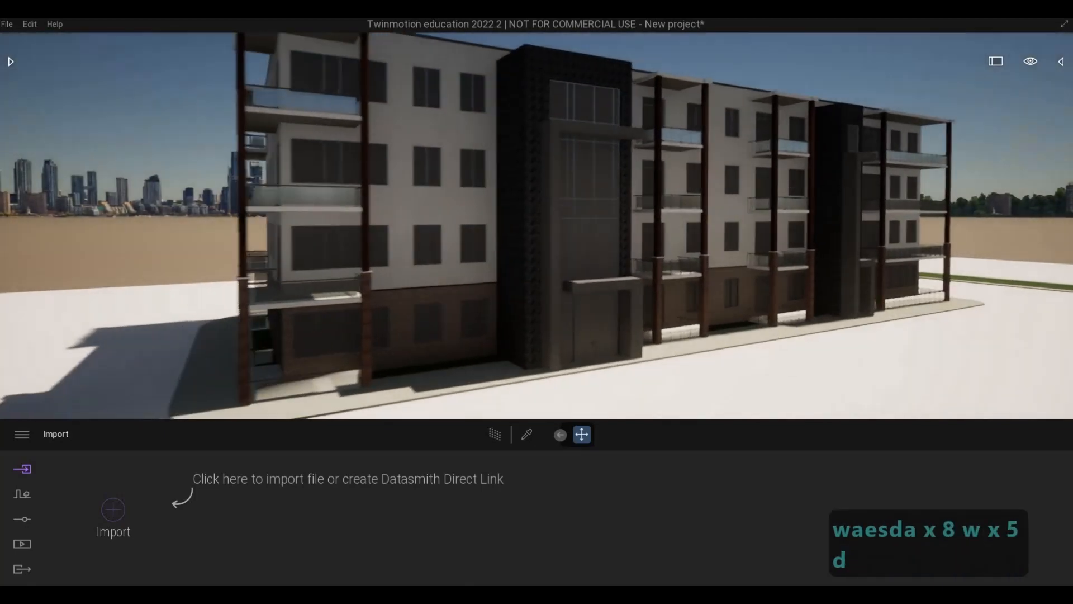
Sample the glass material from the curtain wall above the main entrance.
key(d)
key(d)
key(d)
key(d)
key(d)
key(d)
key(d)
key(d)
key(d)
key(d)
key(d)
key(d)
key(d)
key(d)
key(d)
key(d)
key(d)
key(d)
key(d)
key(d)
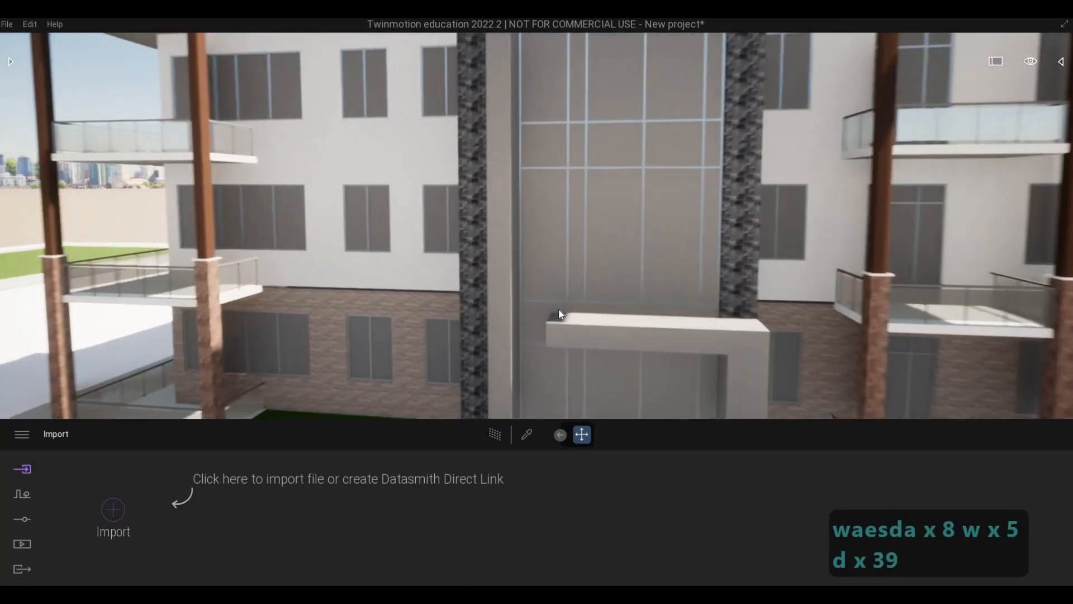
key(d)
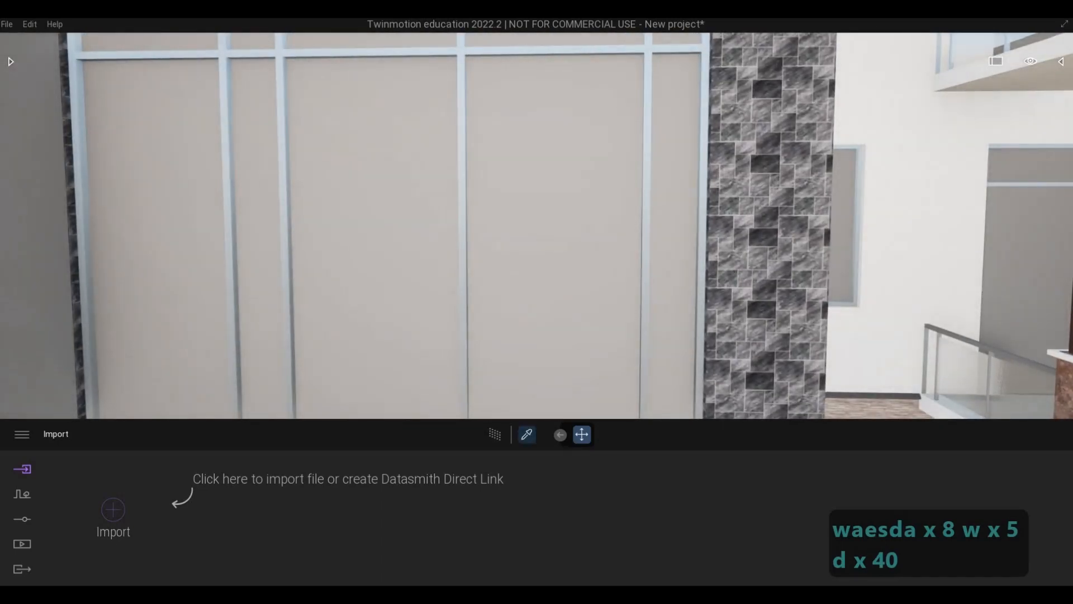
click(547, 335)
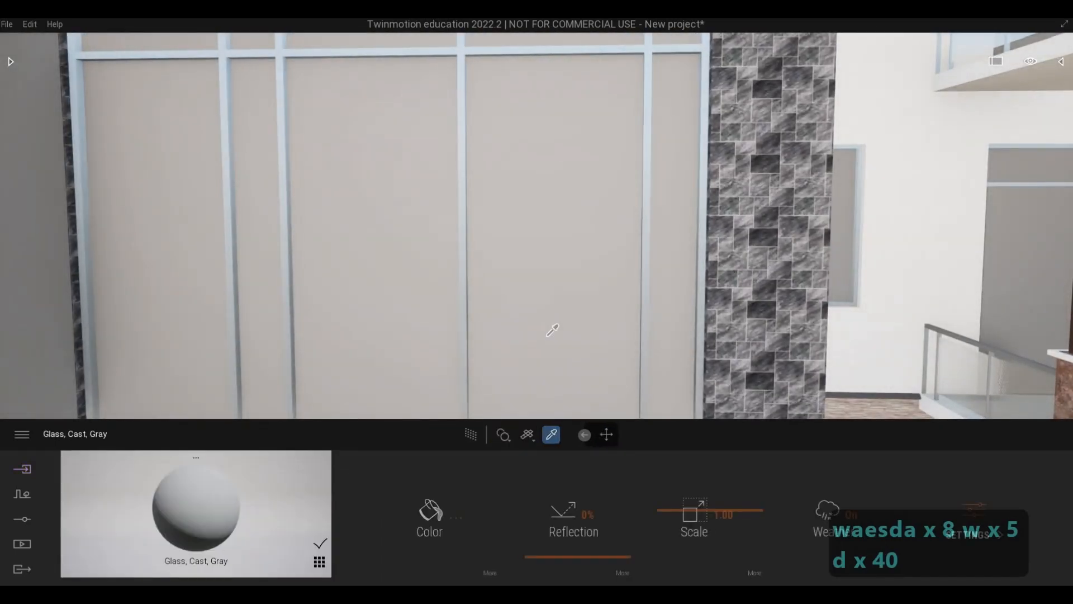
Leave the material picker and examine the main entrance and the lower floors of the facade.
key(a)
key(s)
key(s)
key(s)
key(s)
key(s)
key(s)
key(s)
key(s)
key(s)
key(s)
key(s)
key(s)
key(s)
key(s)
key(s)
key(s)
key(s)
key(s)
key(s)
key(s)
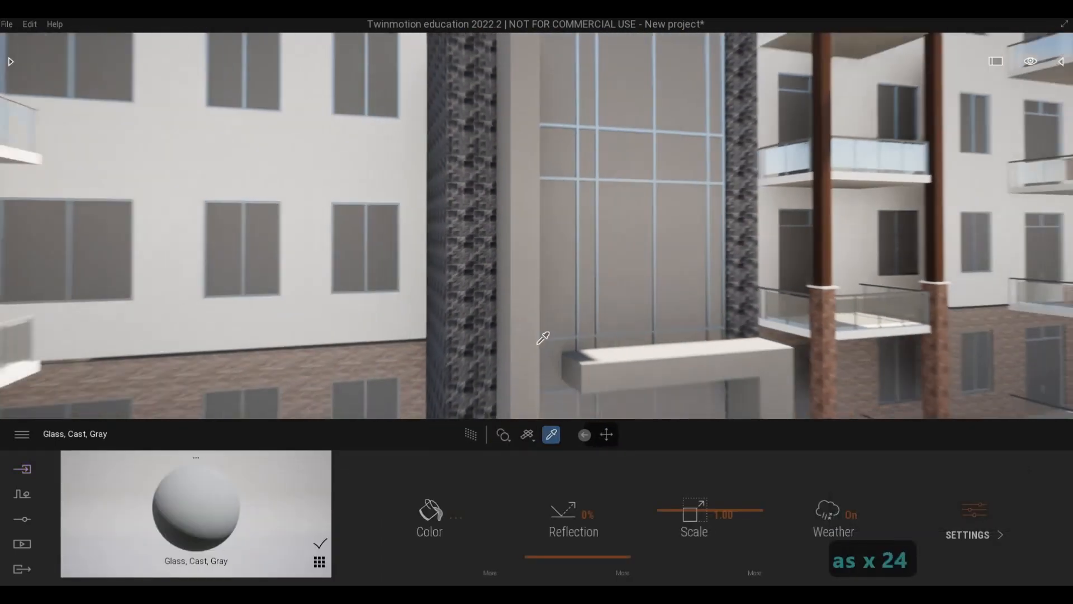
key(s)
key(s)
key(s)
key(s)
key(s)
key(s)
key(s)
key(s)
key(s)
key(s)
key(s)
key(s)
key(s)
key(s)
key(s)
key(s)
key(s)
key(s)
key(s)
key(s)
key(e)
key(a)
key(Escape)
key(Escape)
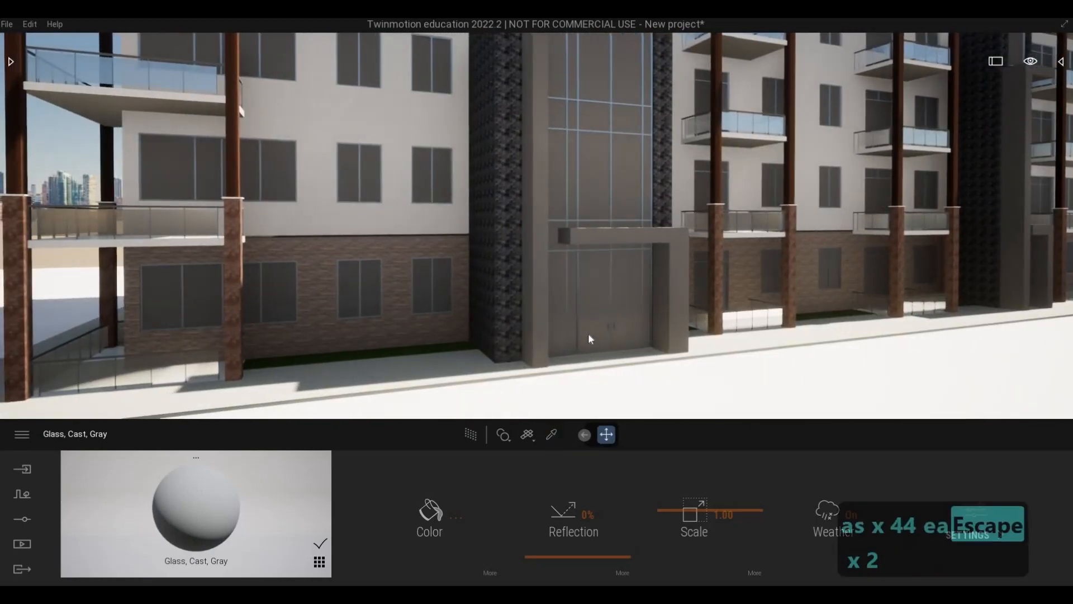
key(a)
key(w)
key(d)
key(w)
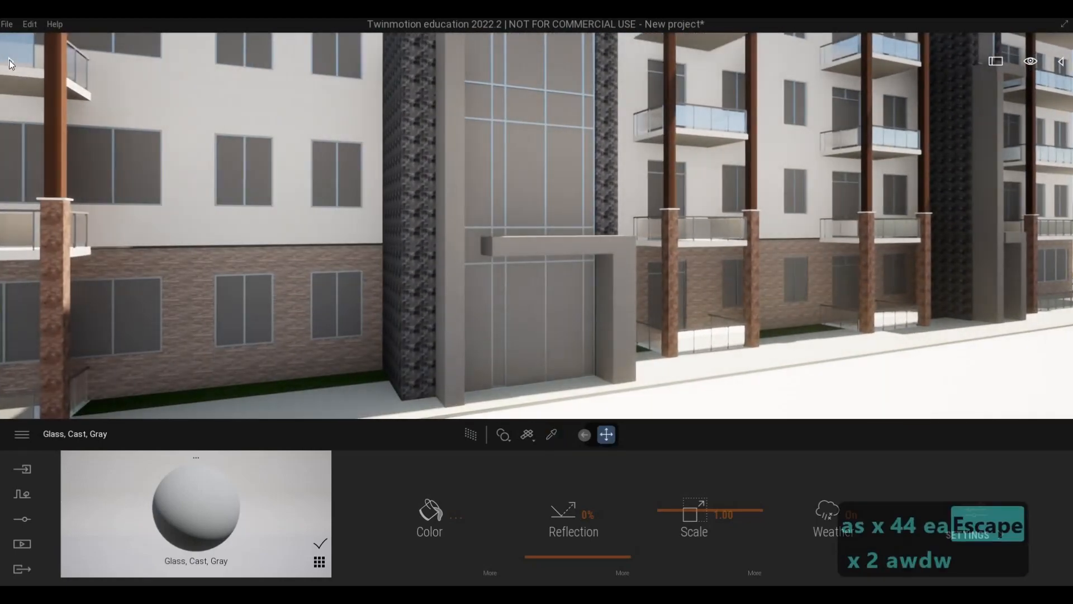
Sign in to Epic Games from Twinmotion and dismiss the sign-in notice.
click(11, 24)
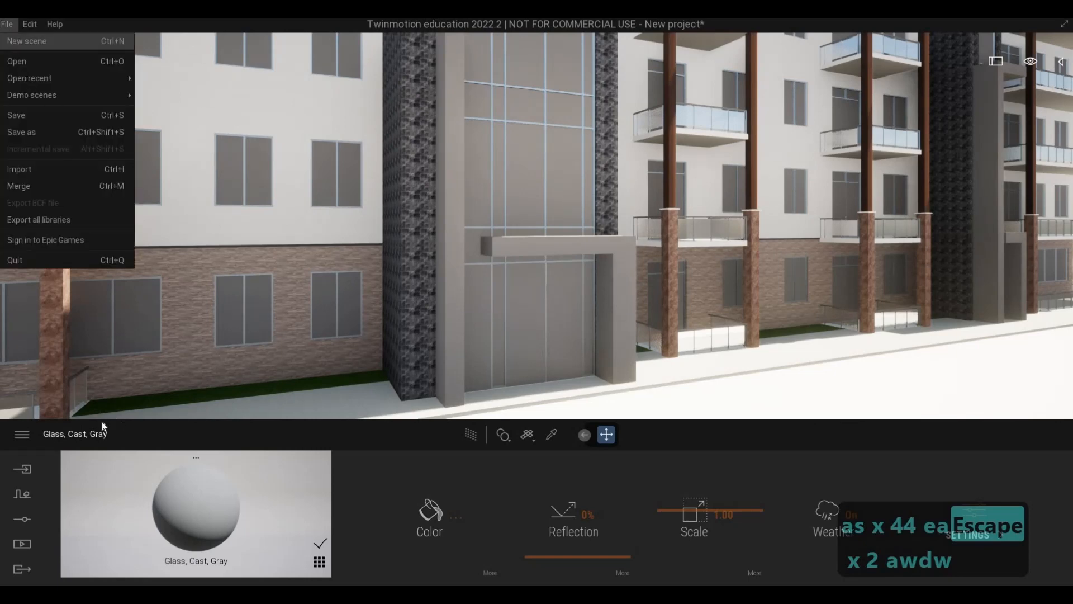
click(22, 434)
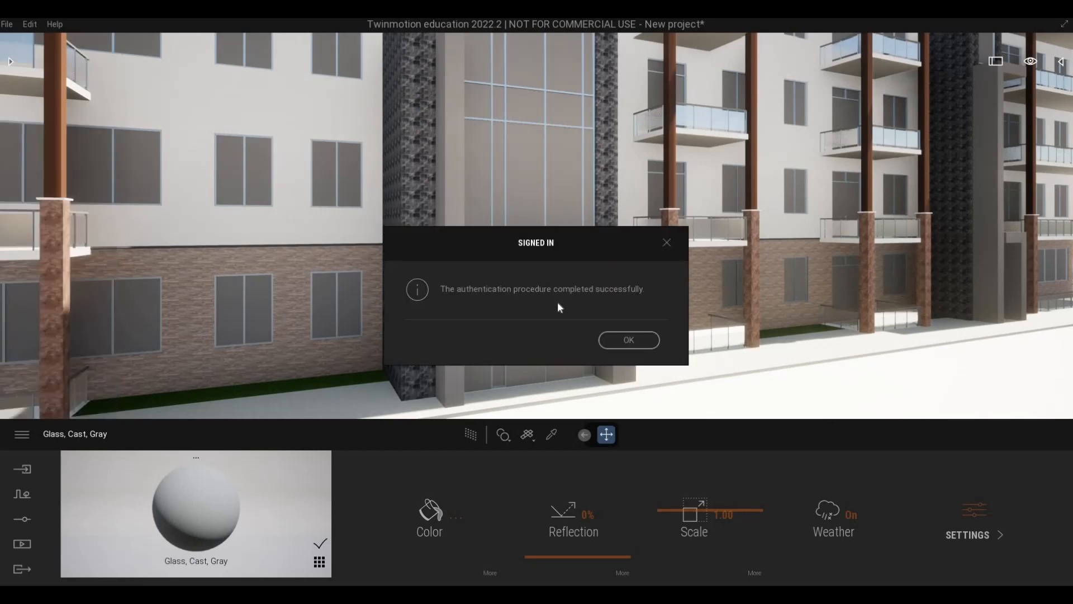
click(629, 346)
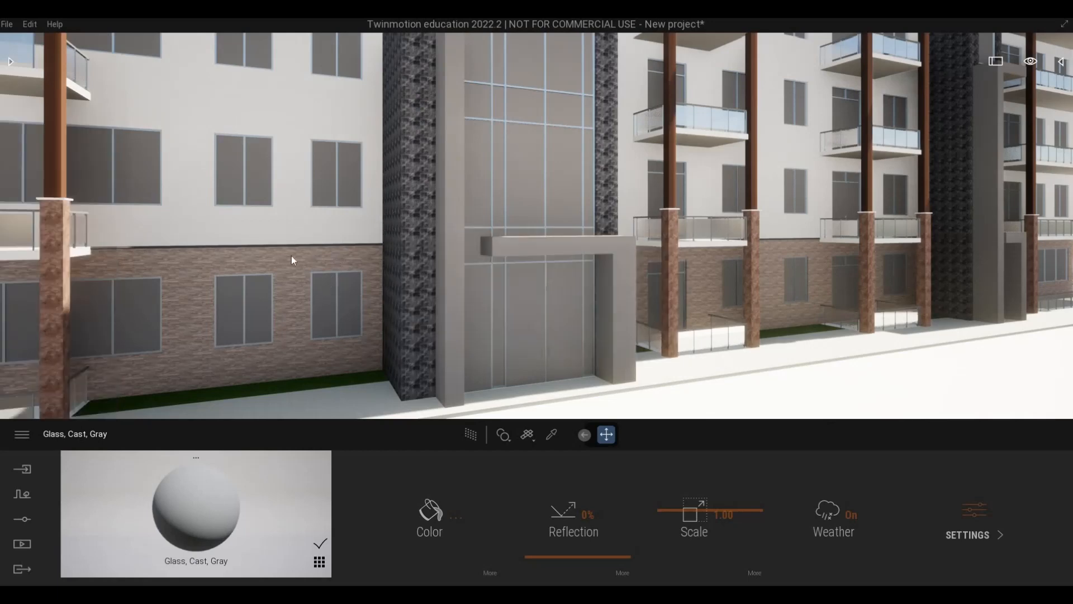
key(a)
key(a)
key(s)
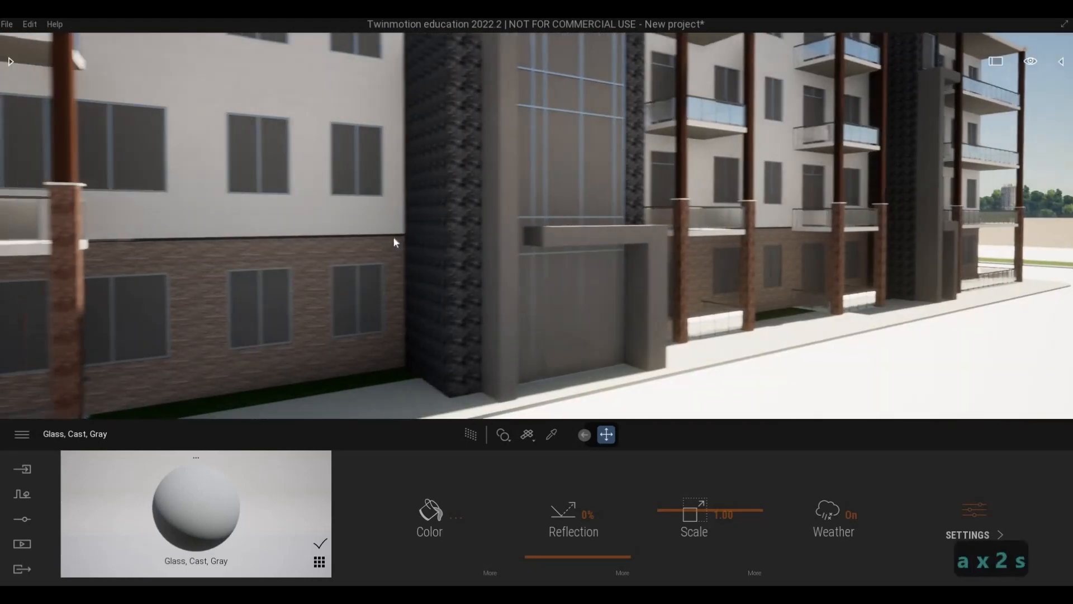
key(s)
key(F1)
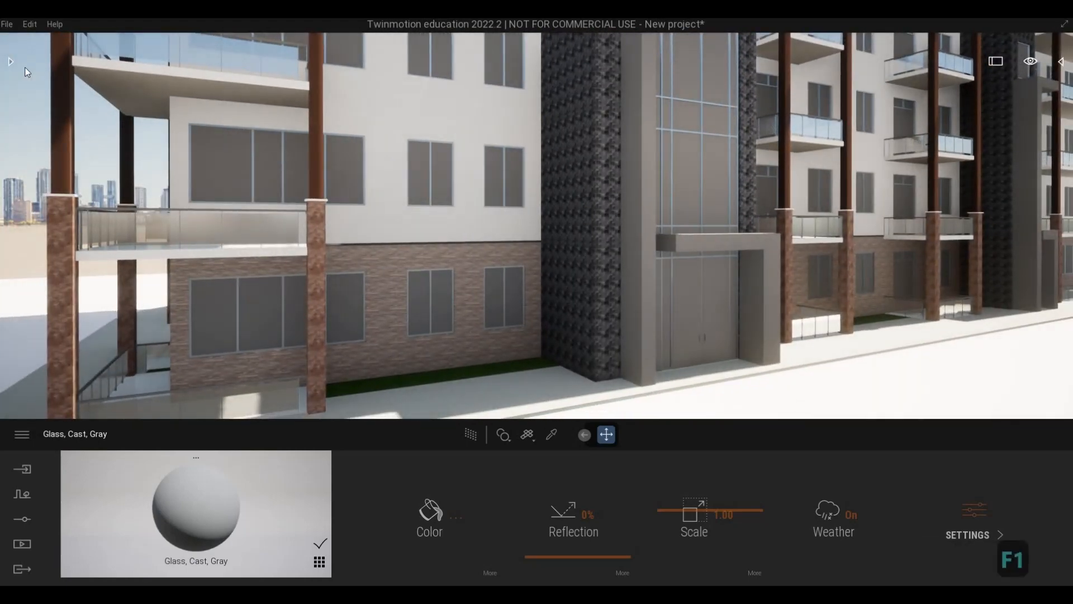
Apply the Two sided glass material from the glass library to the window panes beside the main entrance.
click(14, 62)
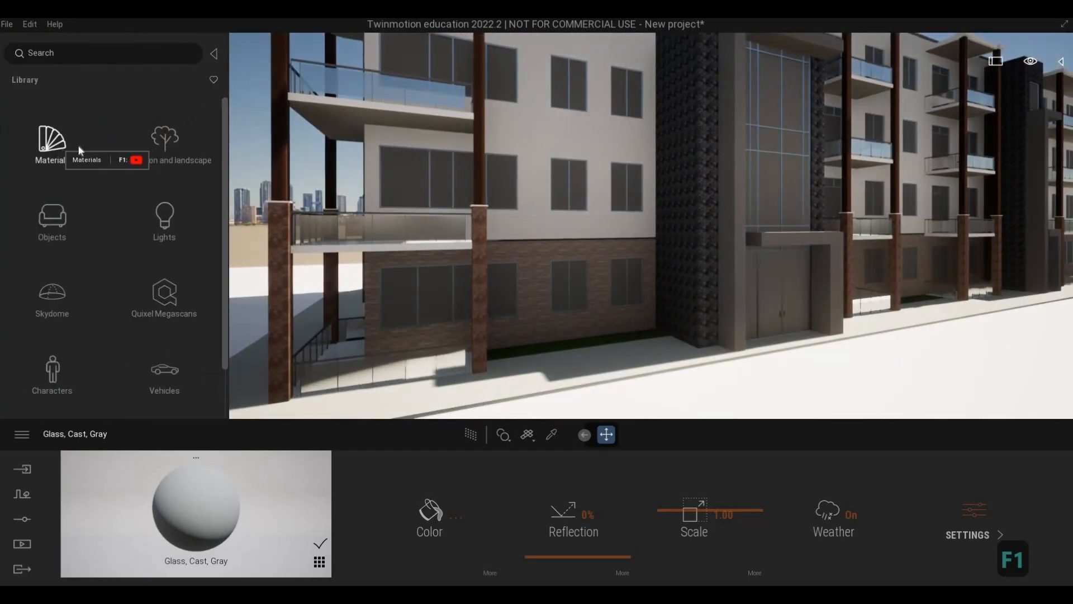
click(80, 150)
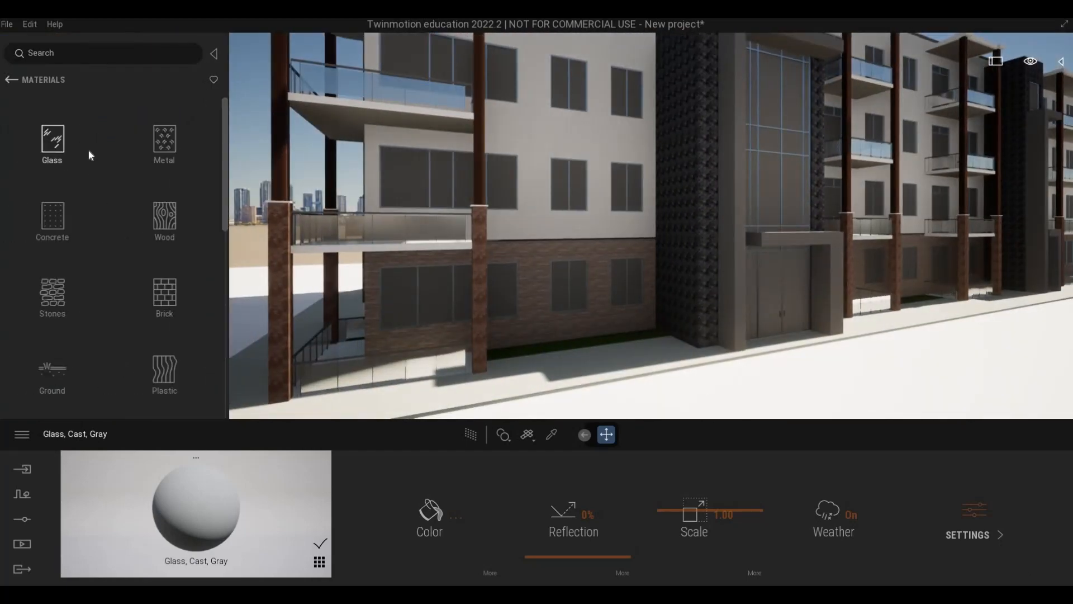
click(90, 154)
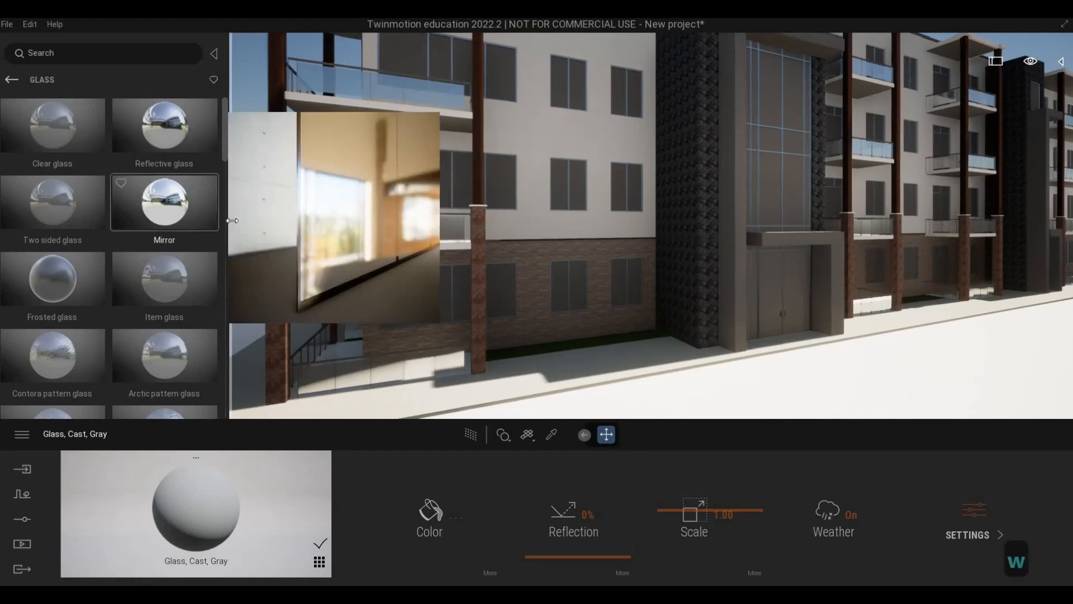
key(w)
key(w)
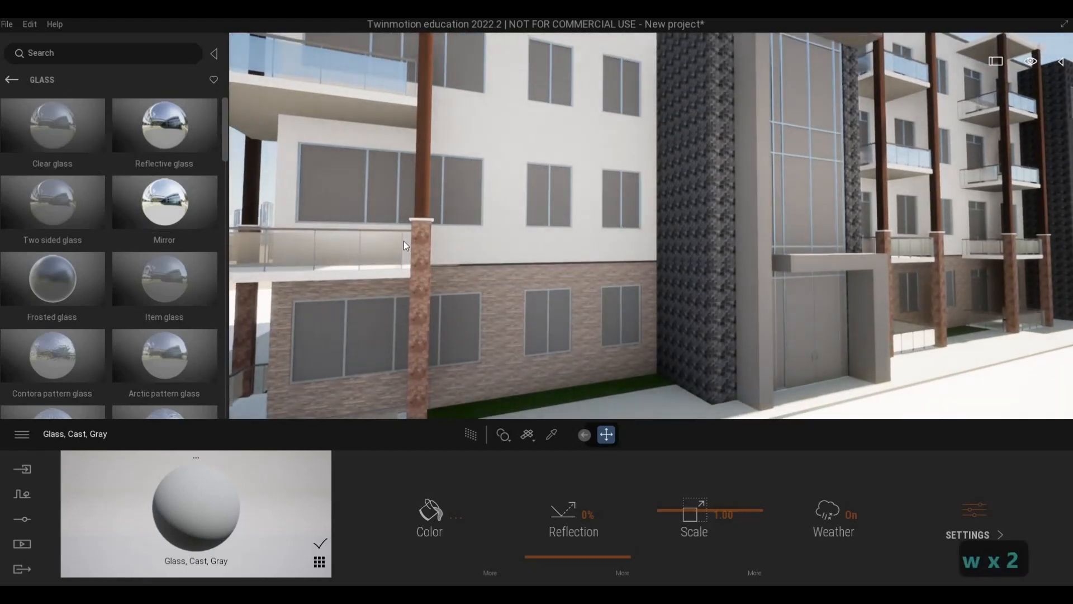
key(a)
key(w)
key(a)
key(w)
key(d)
key(q)
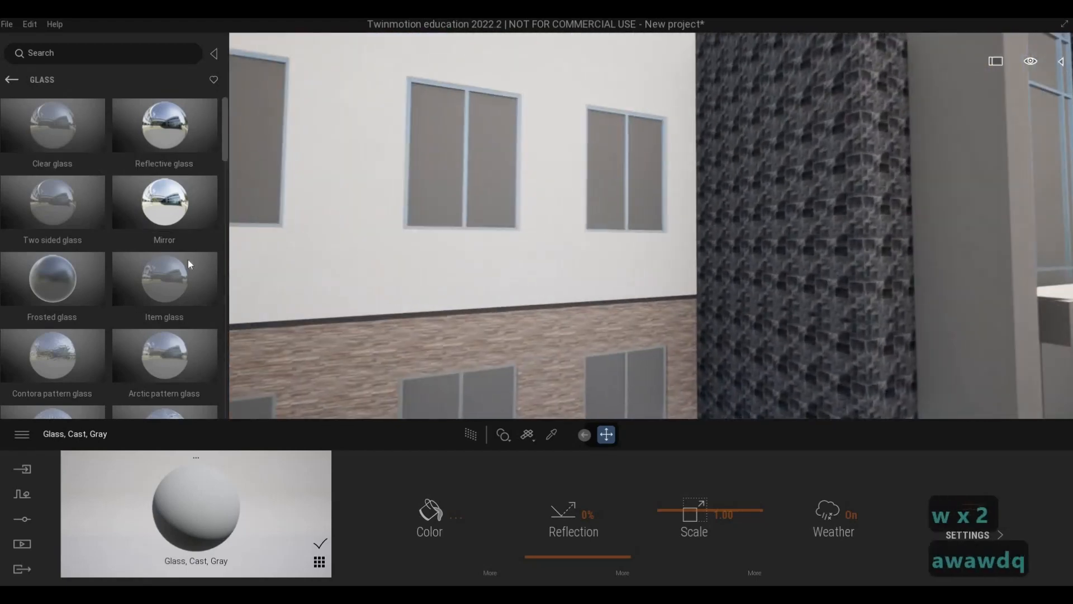
mouse_move(495, 271)
mouse_down()
mouse_move(517, 272)
mouse_move(495, 271)
mouse_up()
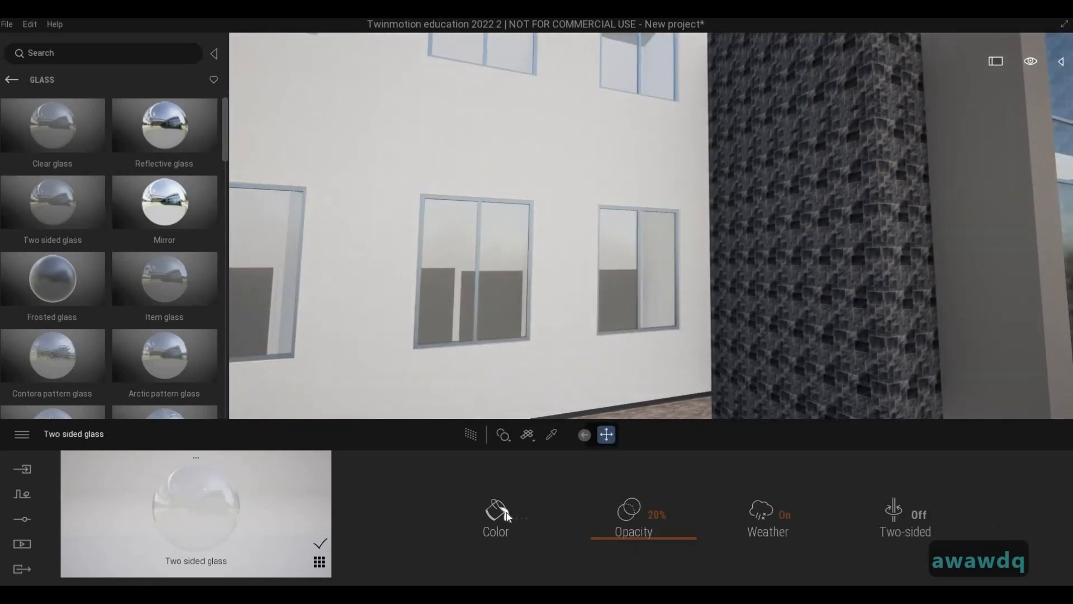
Darken the Two sided glass colour and raise its opacity to 65%.
click(522, 516)
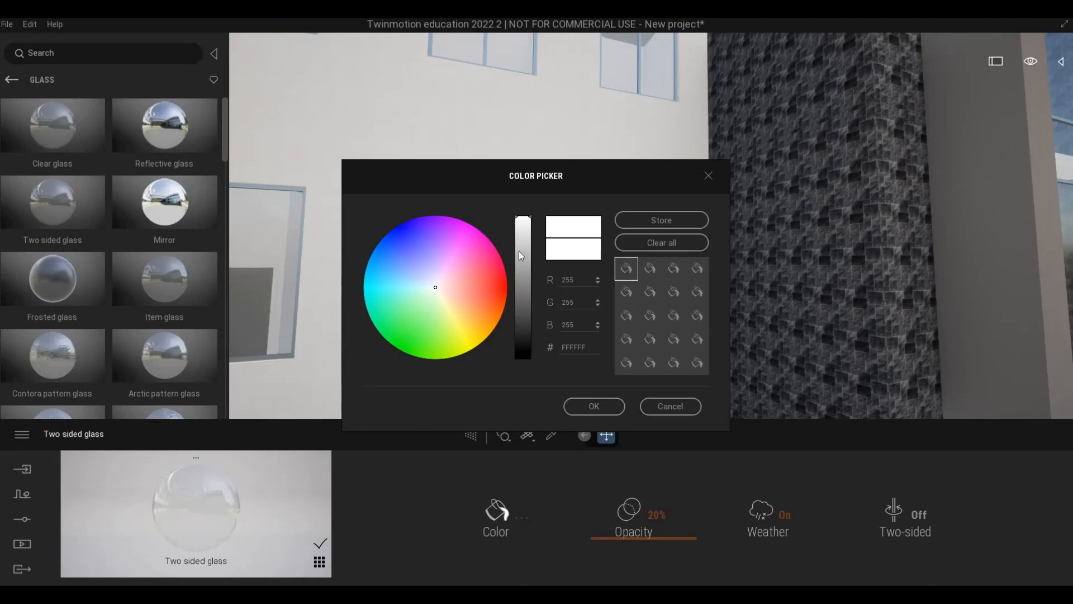
drag(521, 248, 528, 353)
click(595, 437)
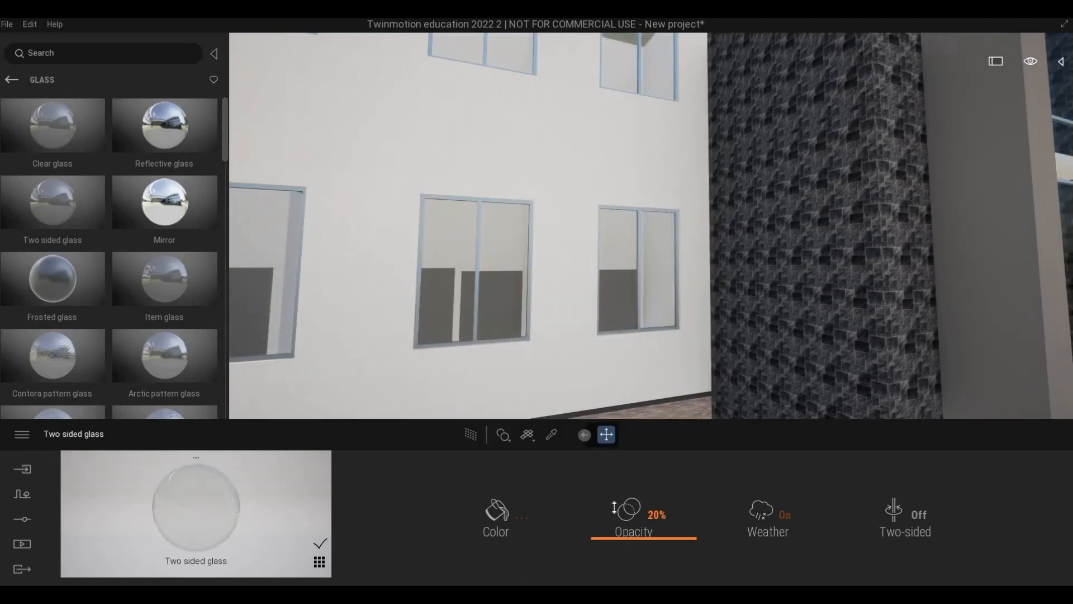
drag(613, 501, 604, 268)
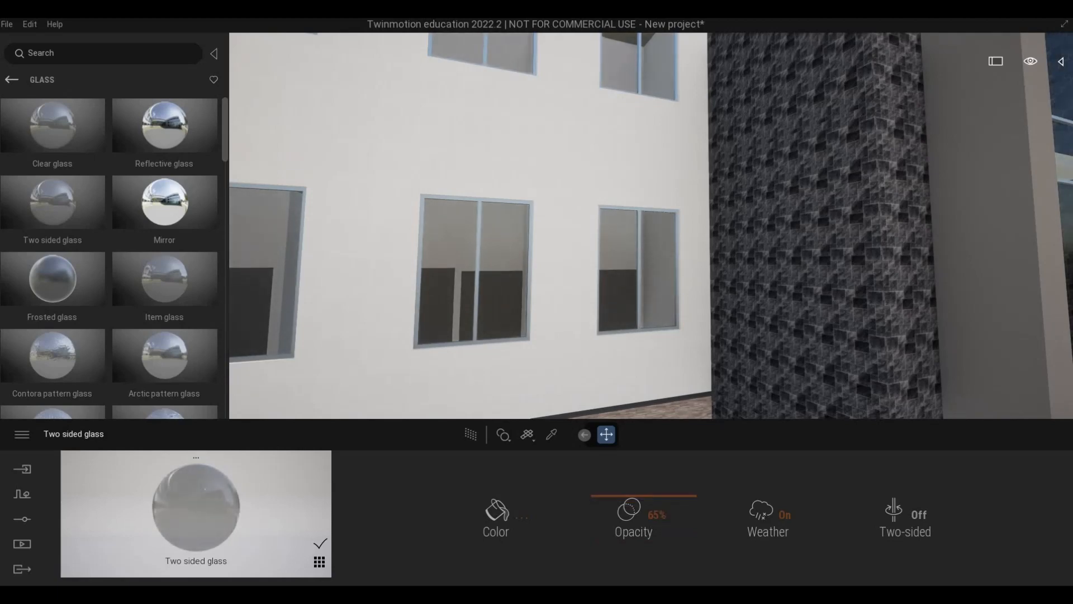
Check the window glass across the facade and raise its opacity to 90%.
key(a)
key(s)
key(s)
key(s)
key(e)
key(d)
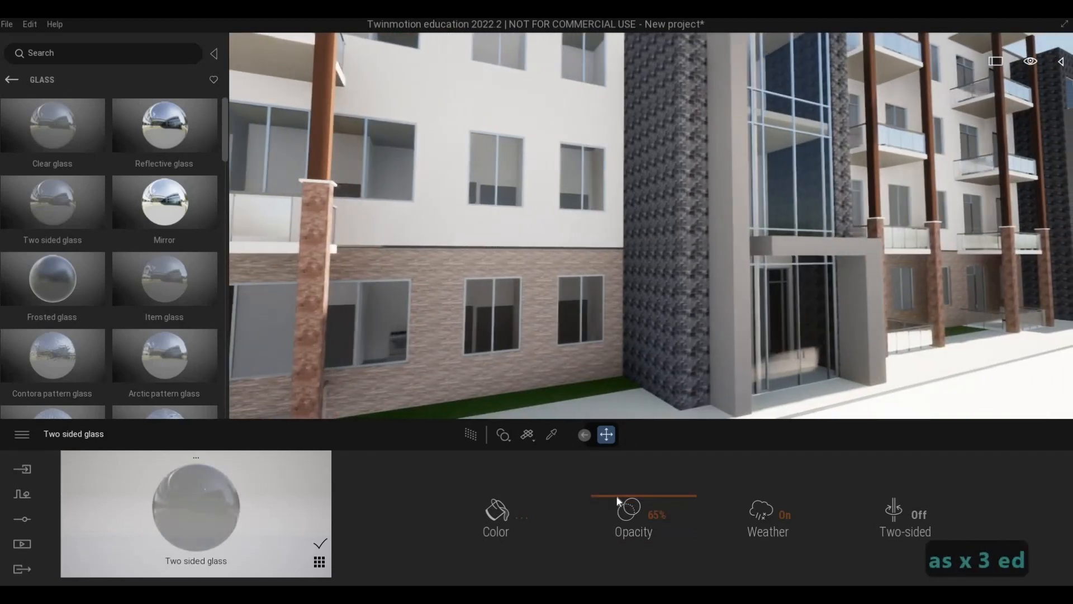
drag(617, 476, 618, 477)
key(s)
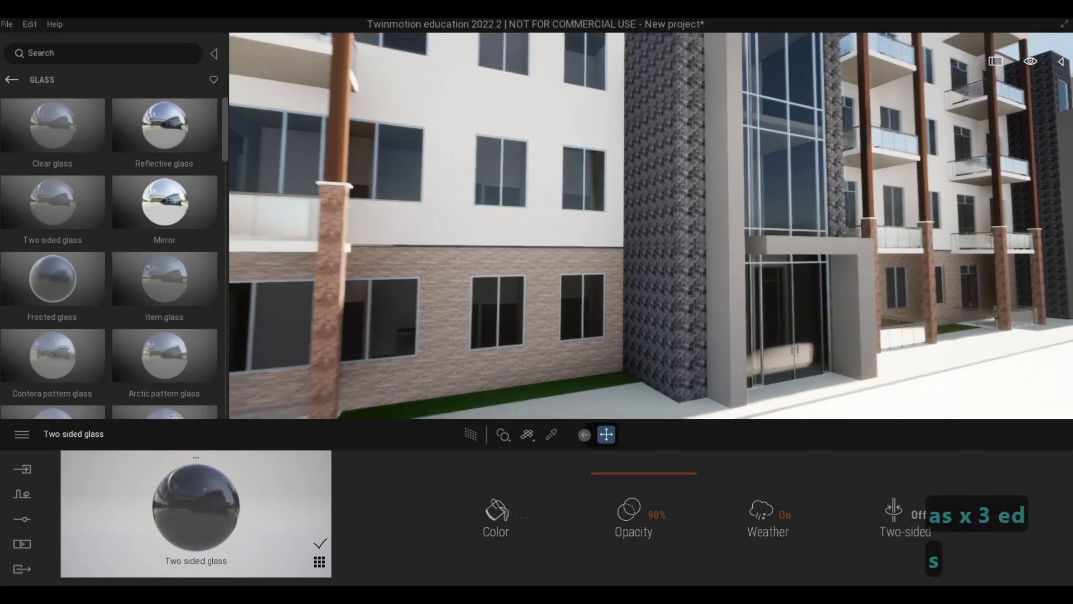
Examine the window glass on the lower floors and the glass railing of the corner balcony.
key(a)
key(e)
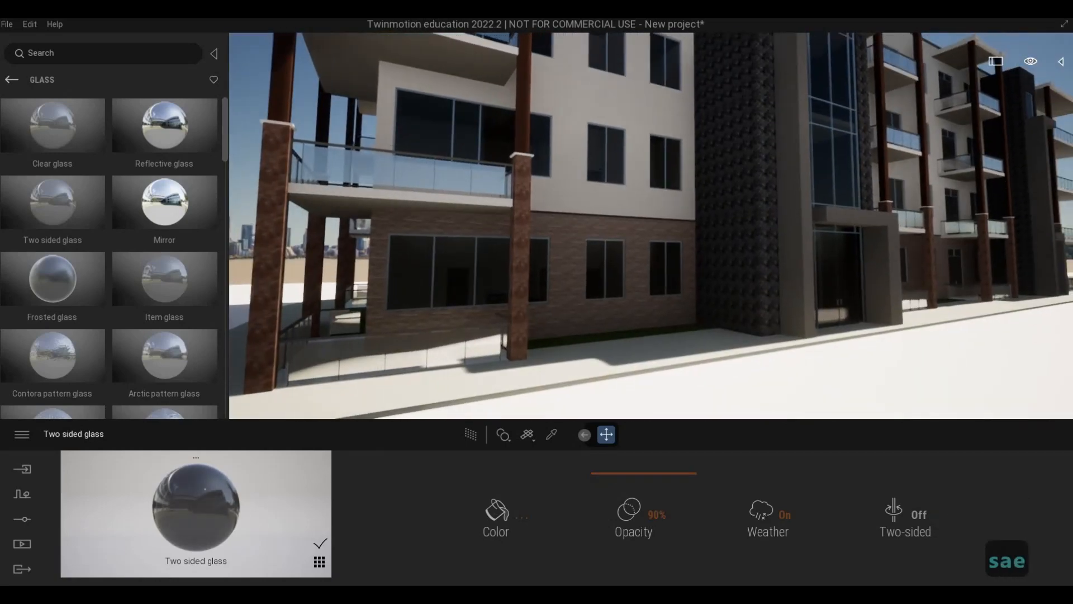
key(d)
key(d)
key(w)
key(d)
key(a)
key(a)
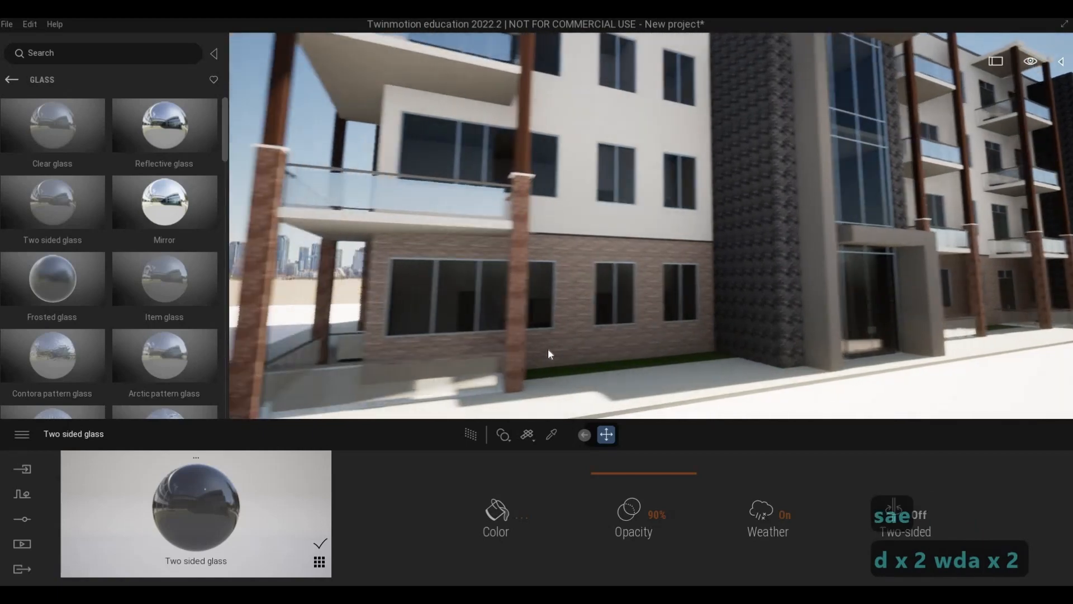
key(a)
key(a)
key(w)
key(q)
key(a)
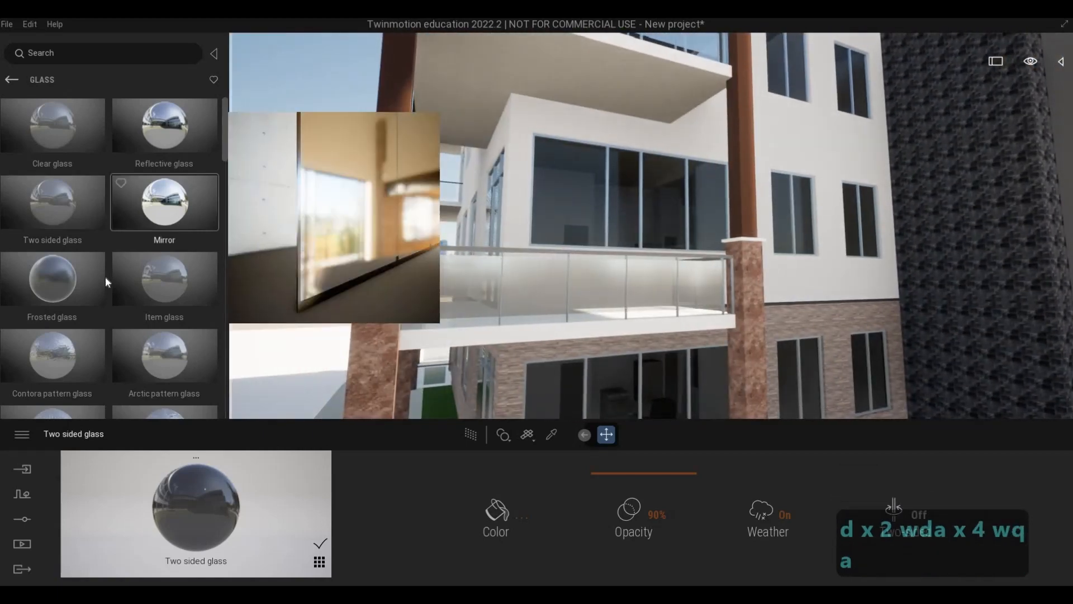
Apply the Blue tinted glass material from the glass library to the corner balcony's railing panels.
scroll(106, 276, down, 5)
scroll(106, 276, down, 10)
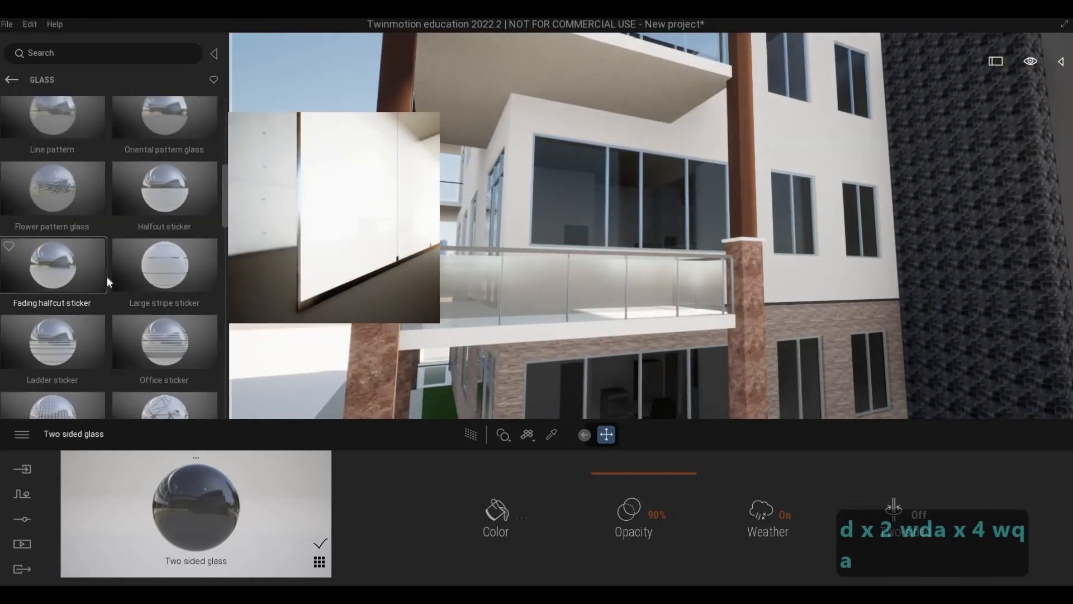
scroll(107, 282, down, 1)
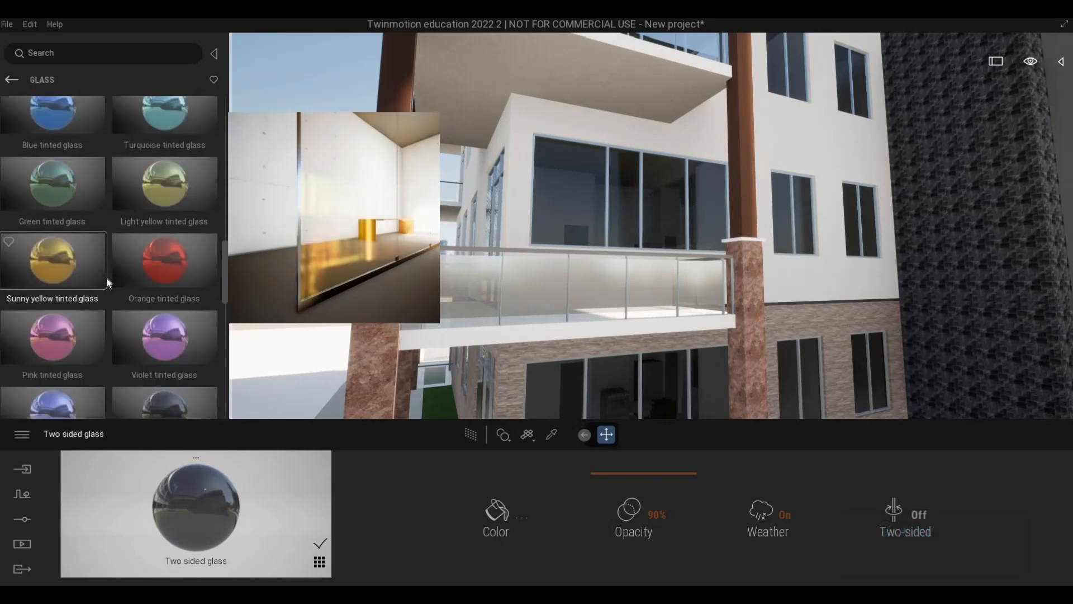
scroll(106, 276, down, 2)
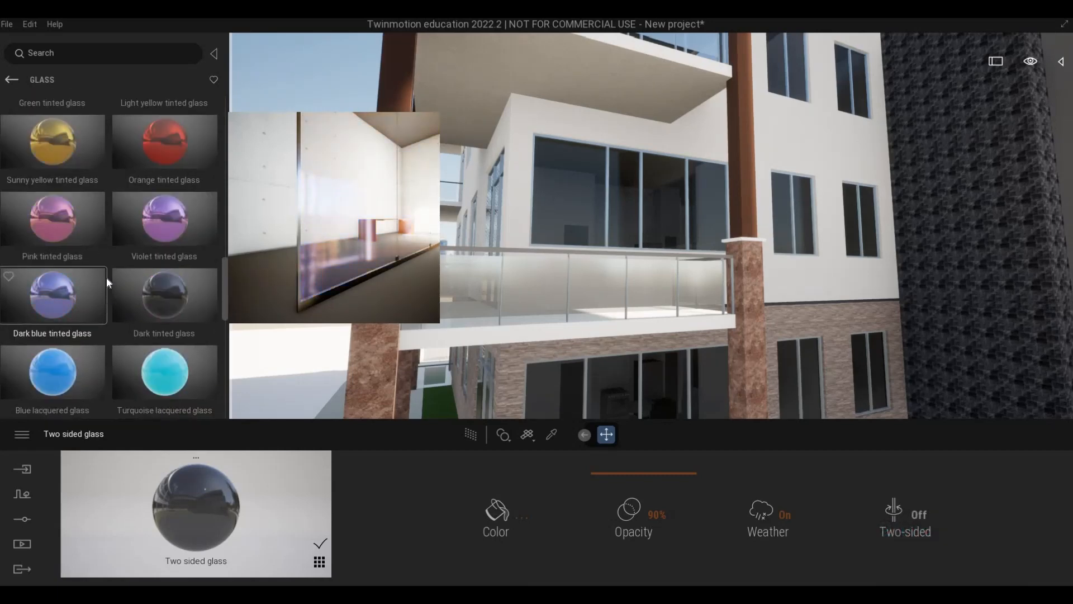
scroll(106, 277, up, 2)
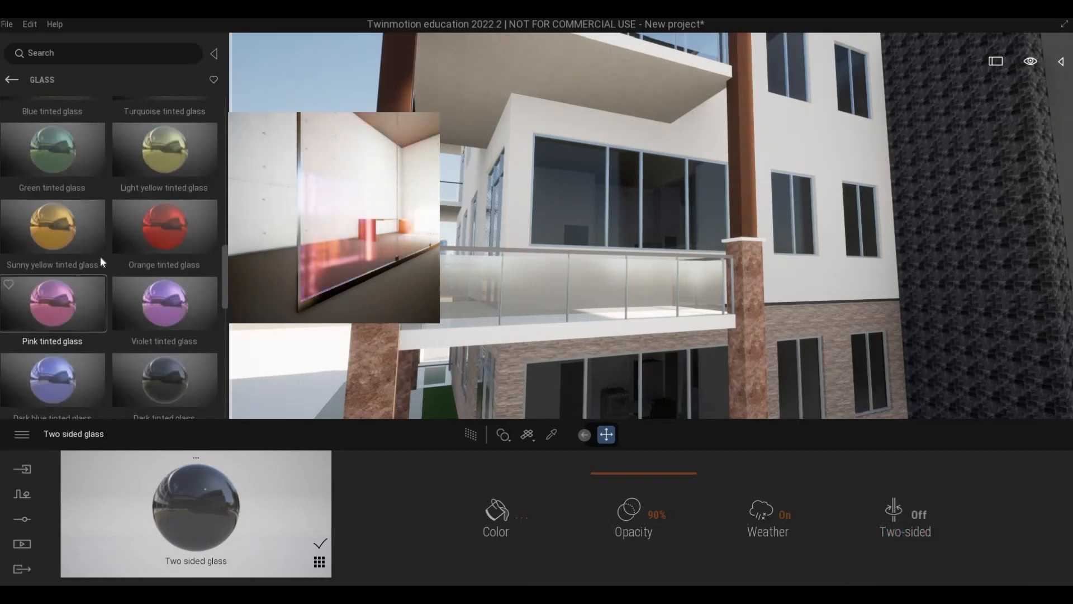
scroll(58, 140, up, 1)
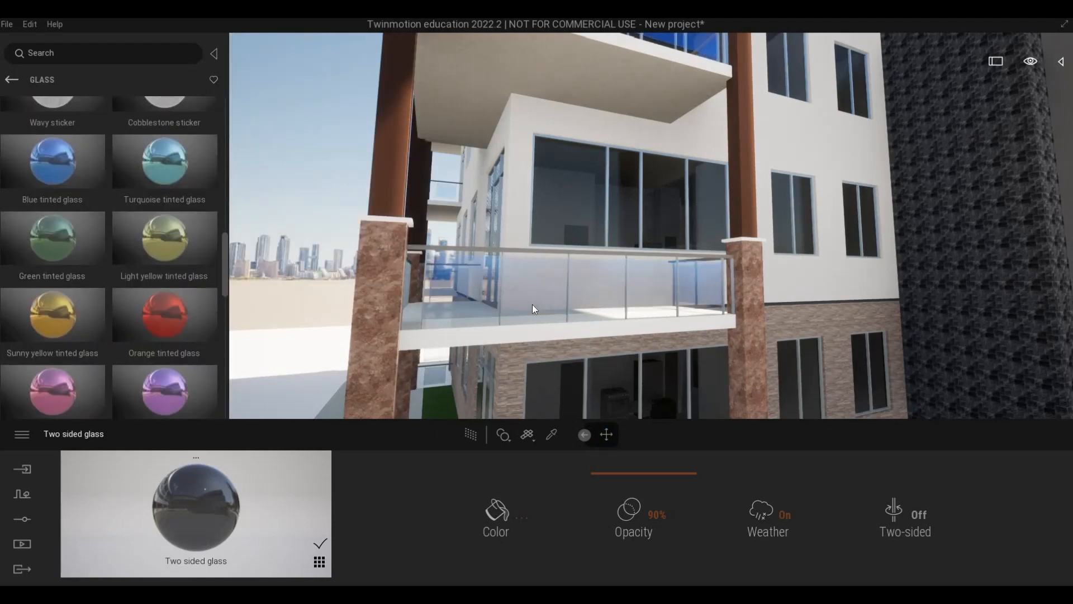
drag(53, 161, 532, 304)
Examine the tinted balcony railings along the street facade from the corner and from farther back.
key(s)
key(e)
key(s)
key(d)
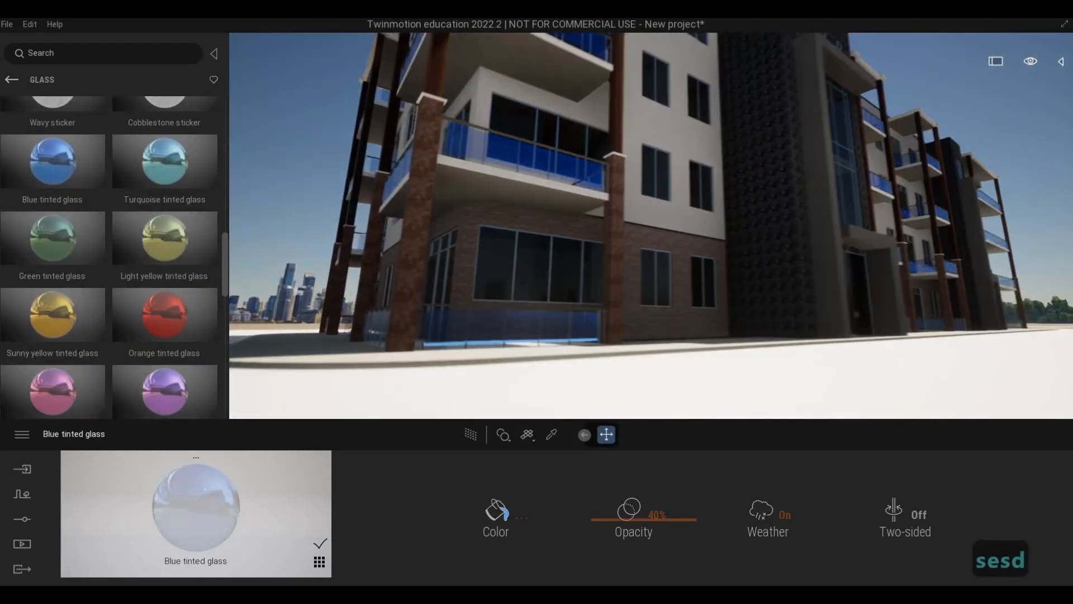
key(q)
key(a)
key(e)
key(d)
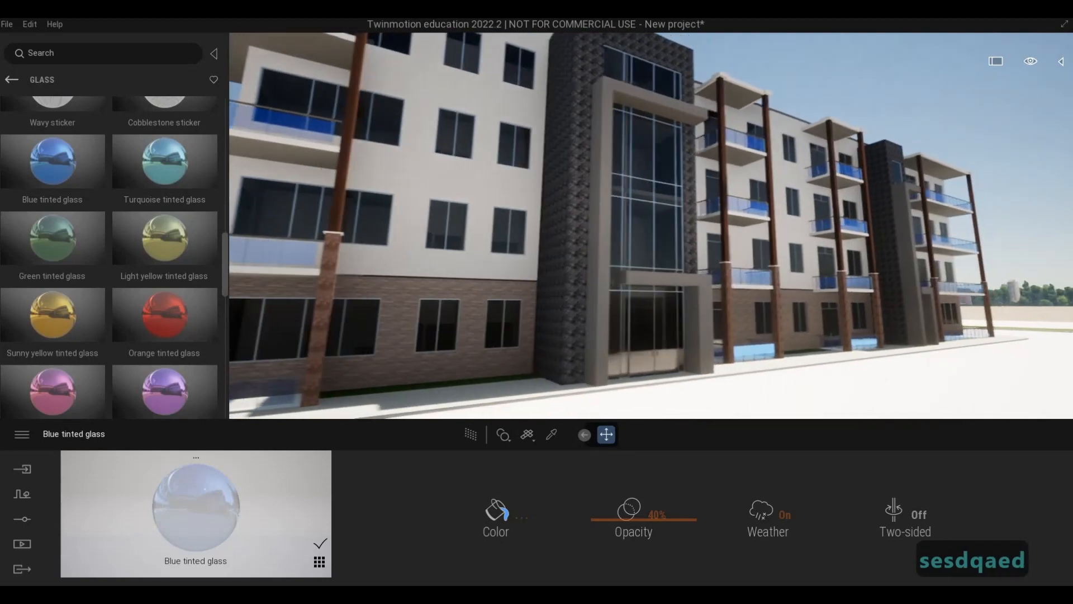
key(a)
key(s)
key(s)
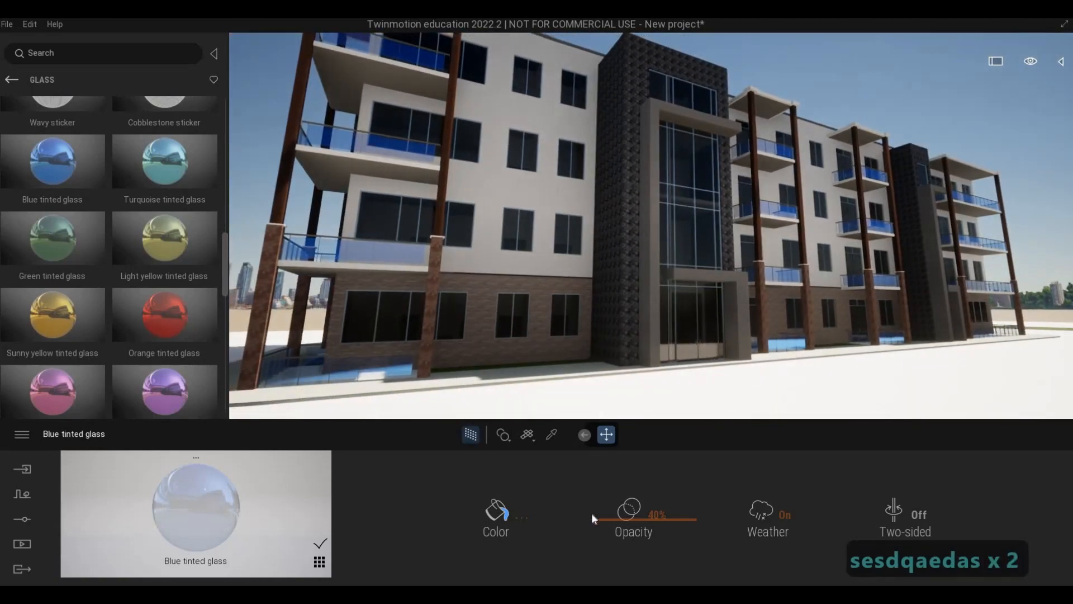
Darken the Blue tinted glass colour to #295282 and set its opacity to 47%.
drag(590, 539, 589, 517)
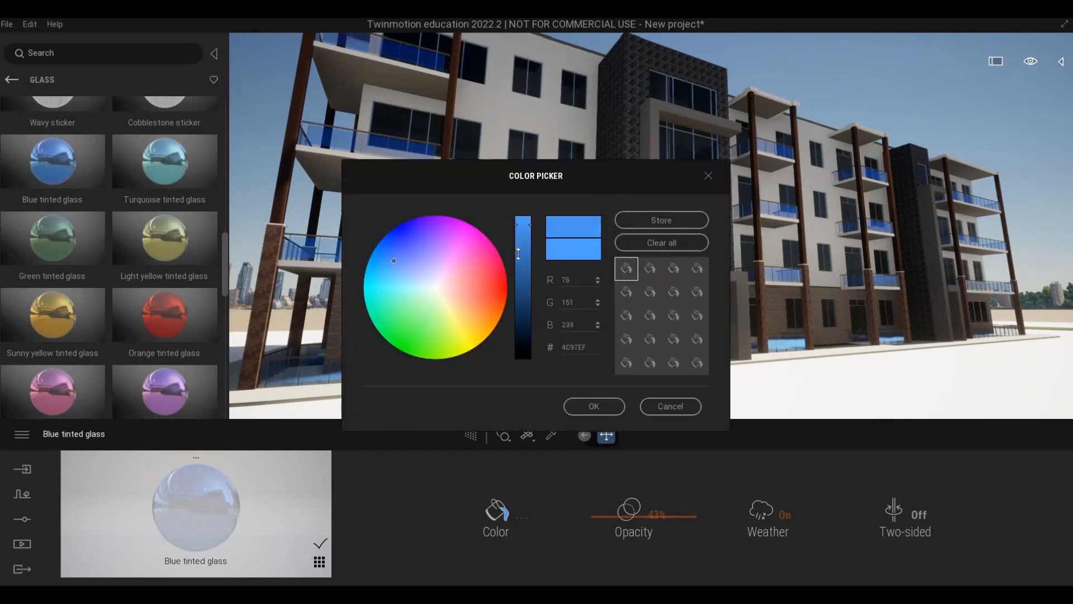
mouse_move(518, 253)
mouse_down()
mouse_move(516, 307)
mouse_move(516, 287)
mouse_up()
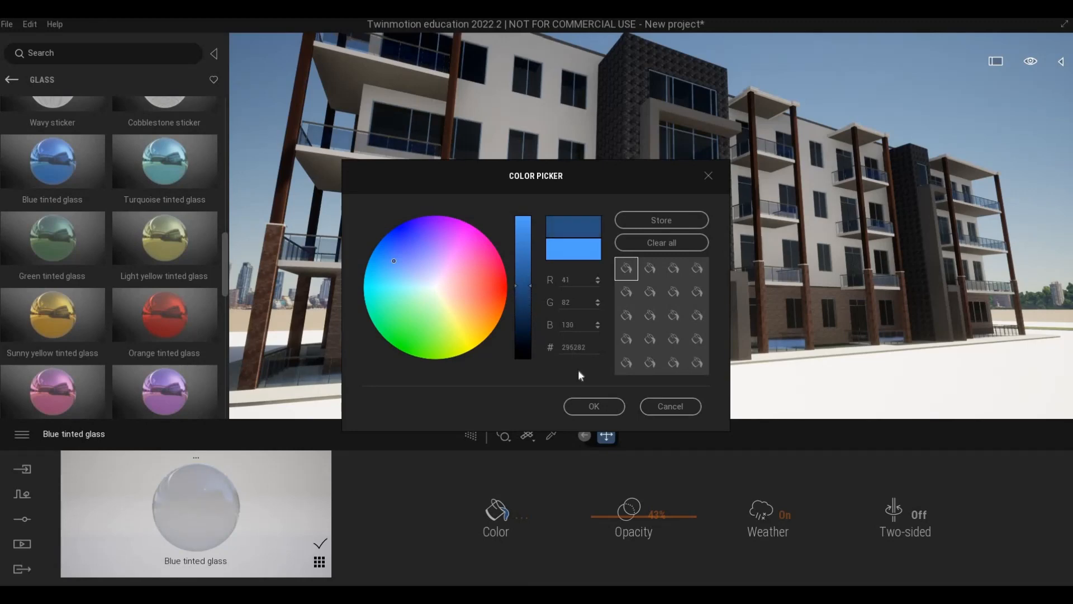
click(593, 407)
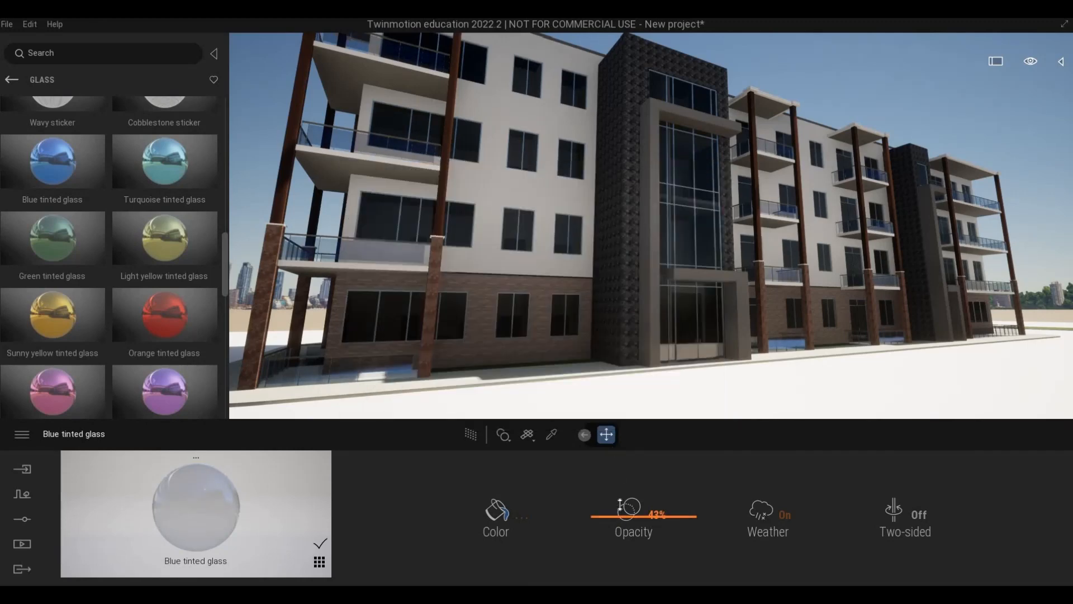
drag(619, 505, 619, 506)
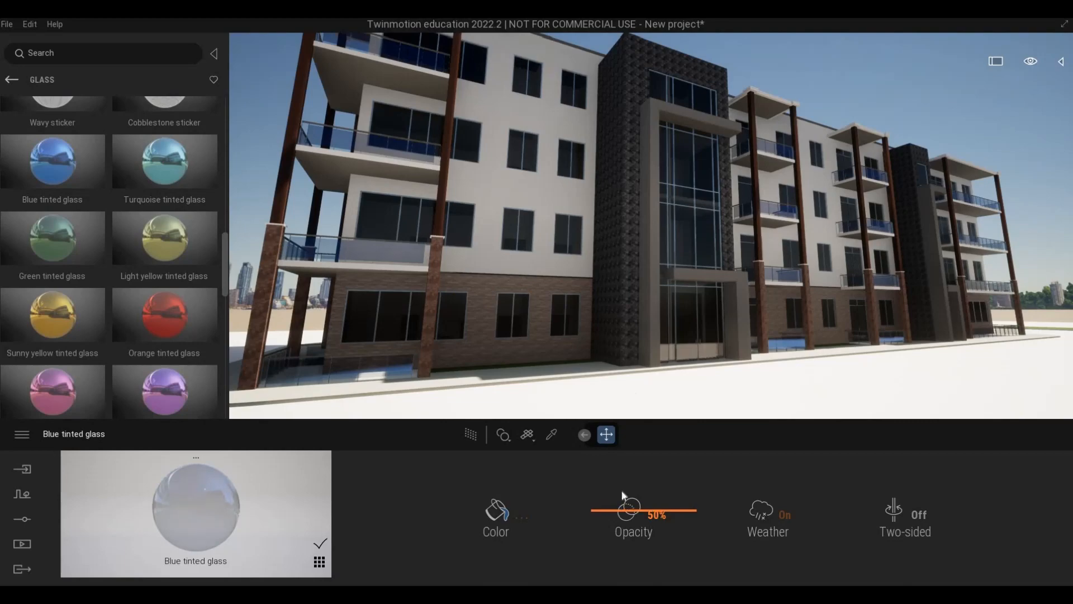
Examine the railing glass, the windows and the main entrance curtain wall from a distance and close up.
key(s)
key(a)
key(e)
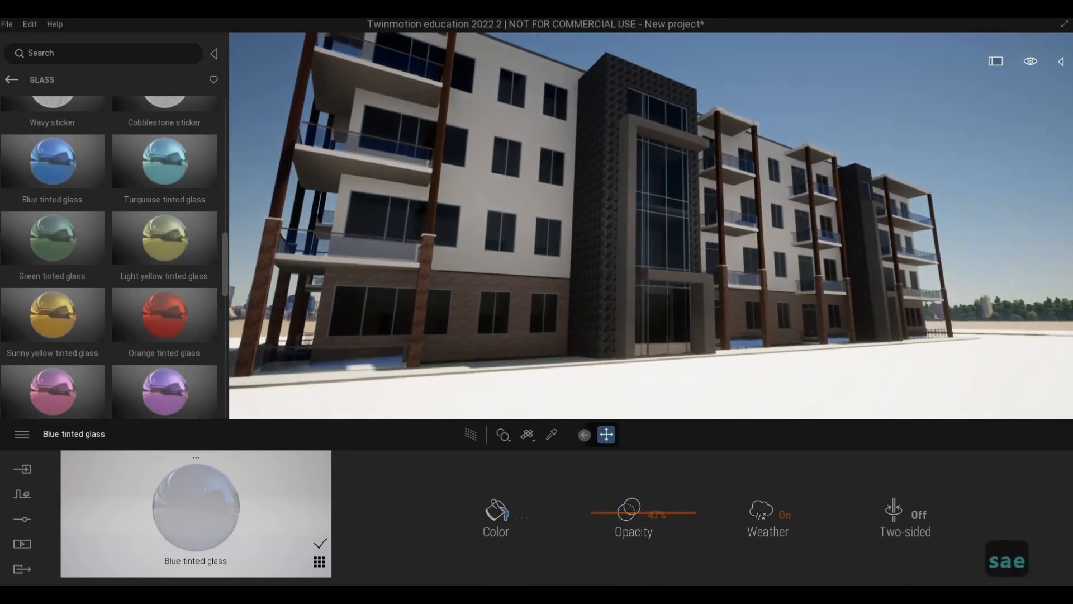
key(d)
key(w)
key(d)
key(w)
key(q)
key(a)
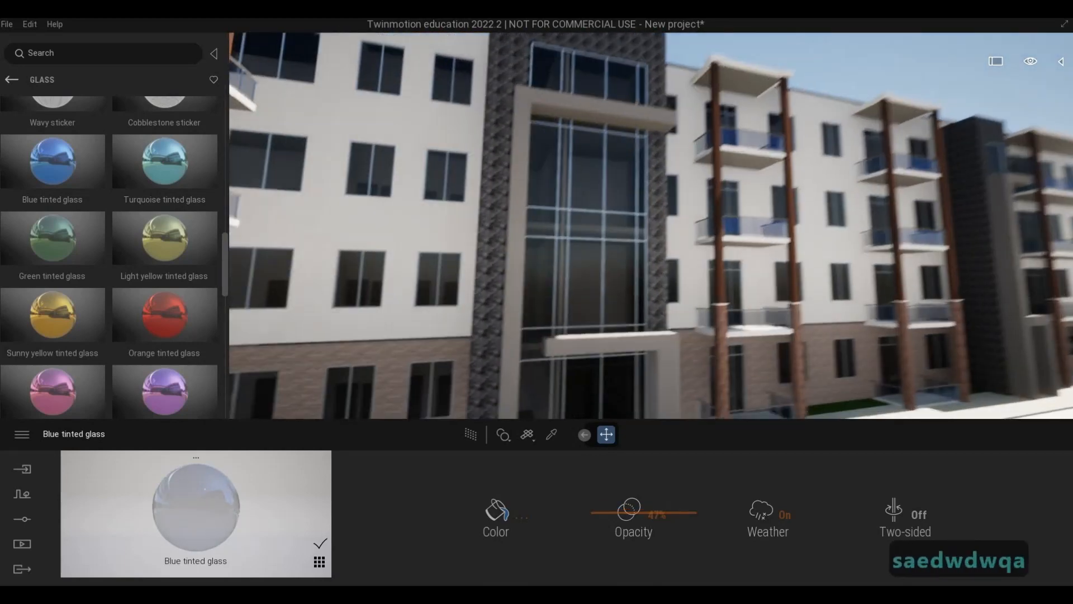
key(e)
key(d)
key(w)
key(a)
key(e)
key(s)
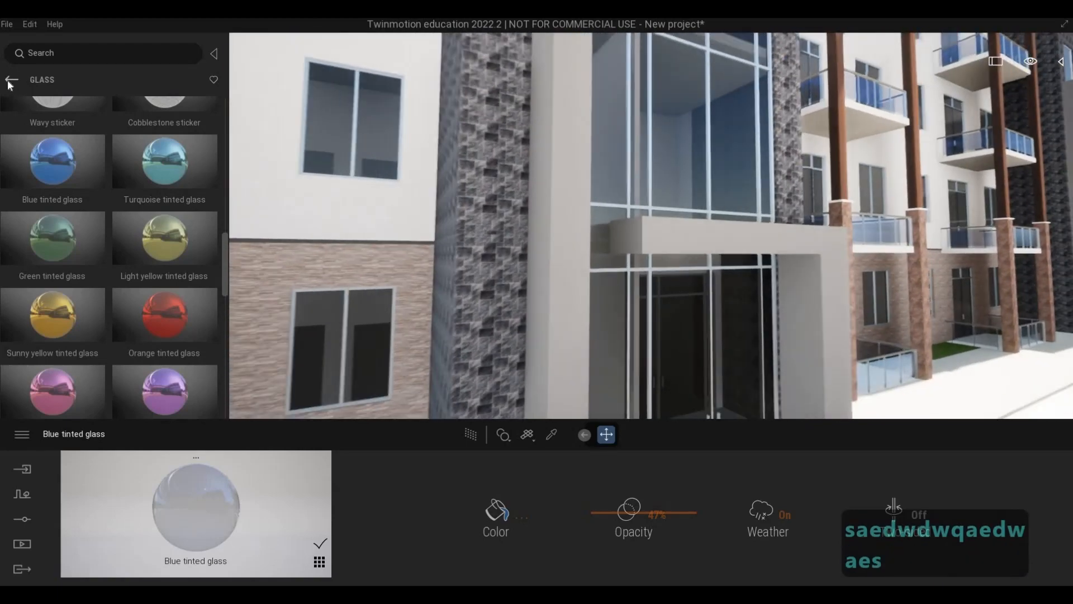
Apply the Stacked stone 05 material from the stones library to the ground-floor brick wall beside the entrance.
key(a)
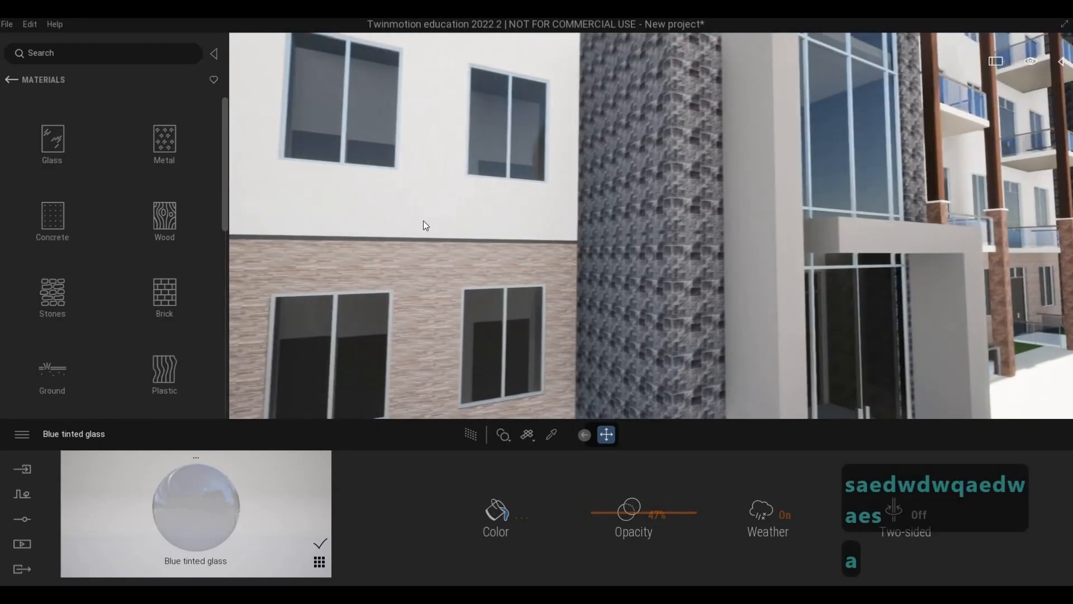
key(s)
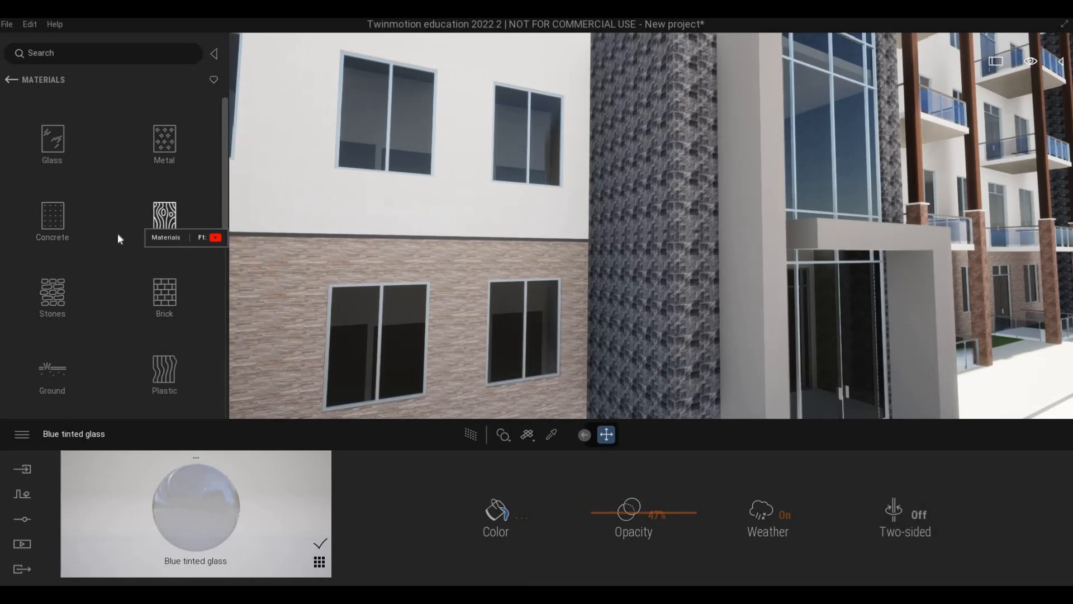
click(54, 300)
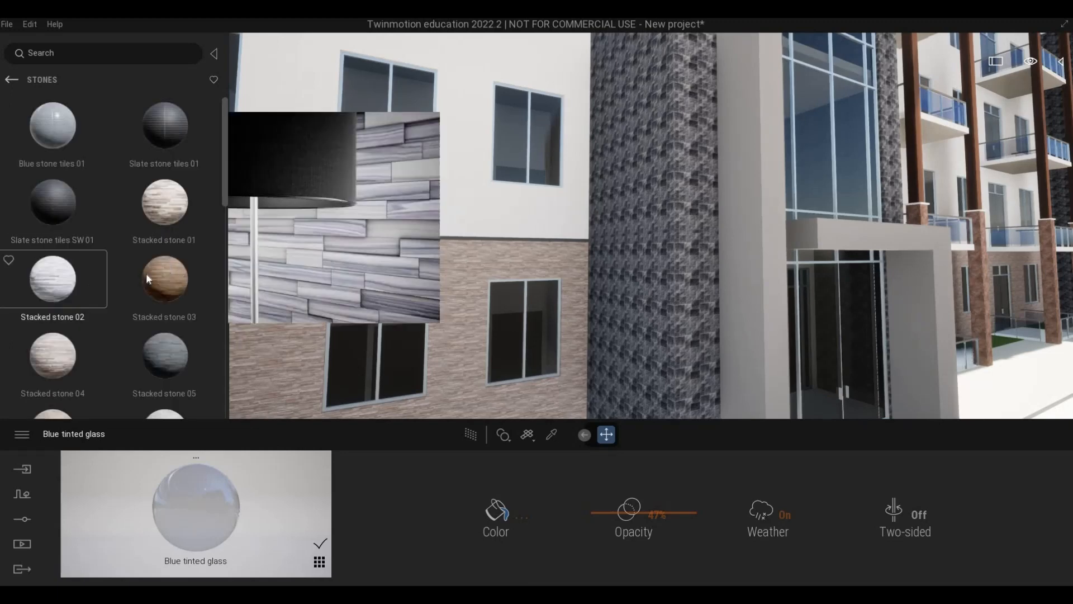
scroll(157, 272, down, 1)
drag(166, 273, 440, 292)
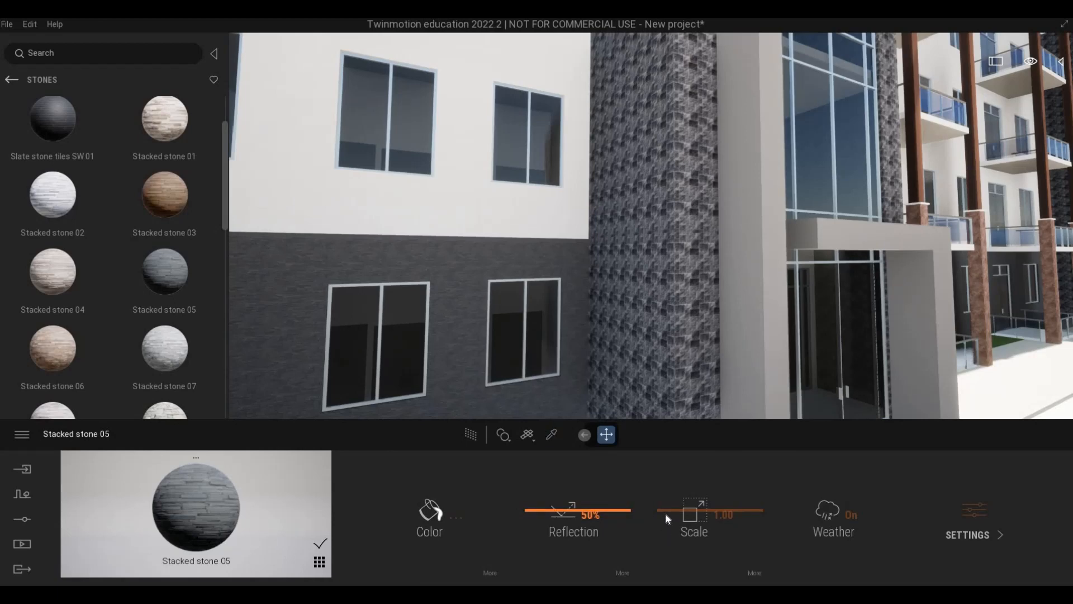
Set the Stacked stone 05 texture scale to 4.76 and check the wall up close.
drag(677, 497, 677, 491)
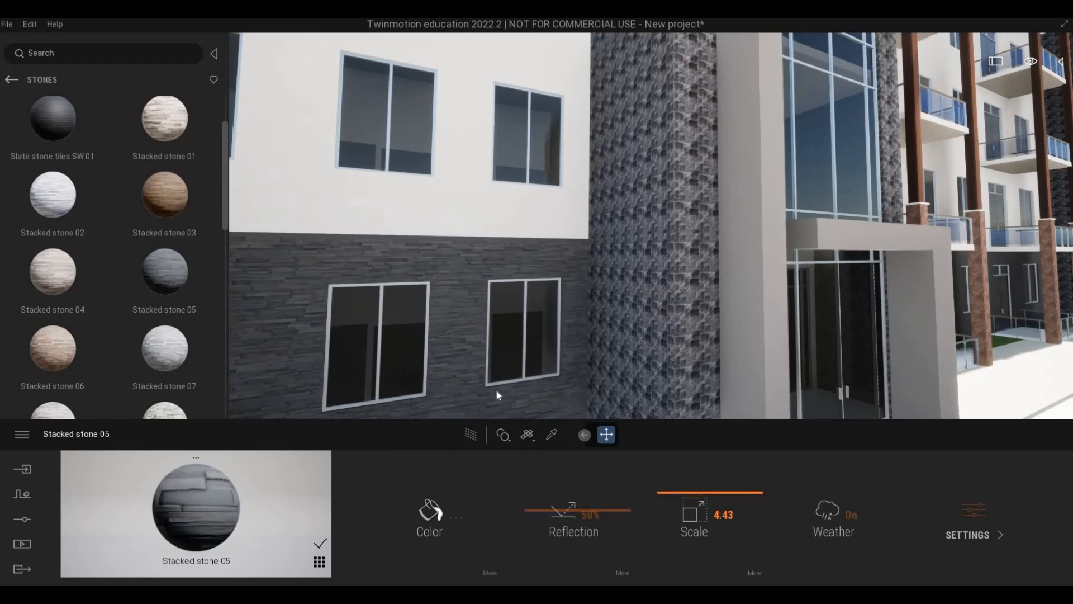
key(a)
key(w)
key(w)
key(e)
key(s)
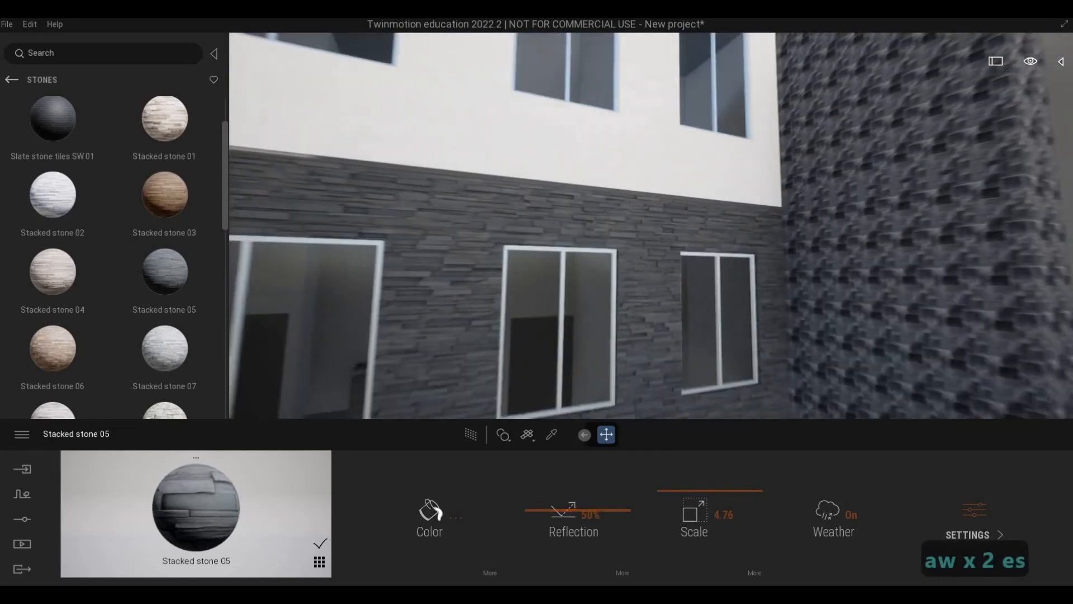
Examine the stone-clad ground-floor wall around the windows and balcony from a distance and close up.
key(e)
key(s)
key(q)
key(a)
key(d)
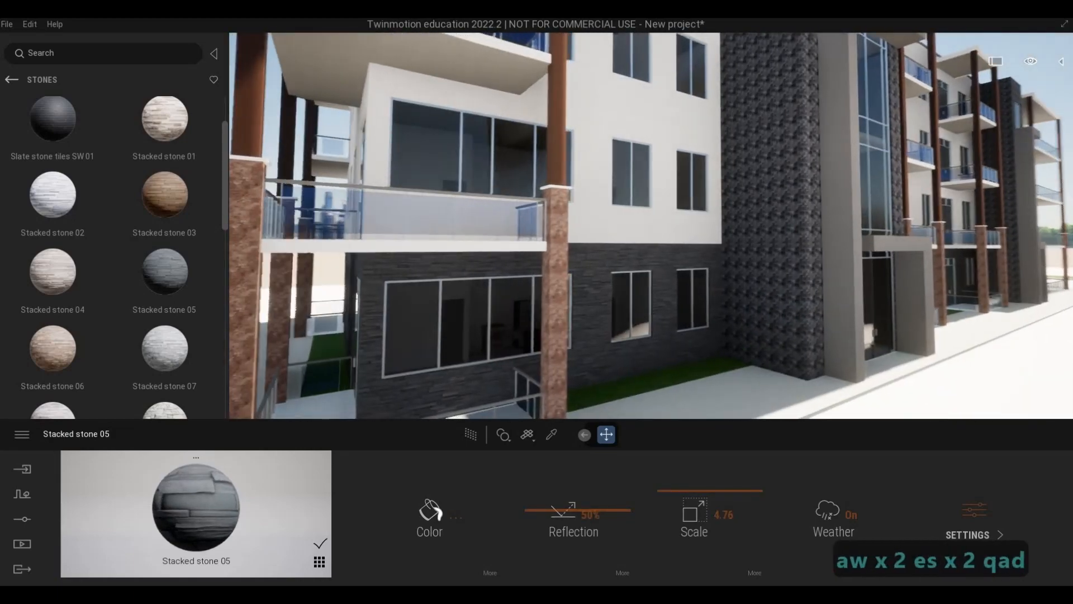
key(a)
key(w)
key(a)
Apply the Stacked stone 05 material to the lower brick columns supporting the corner balcony.
key(w)
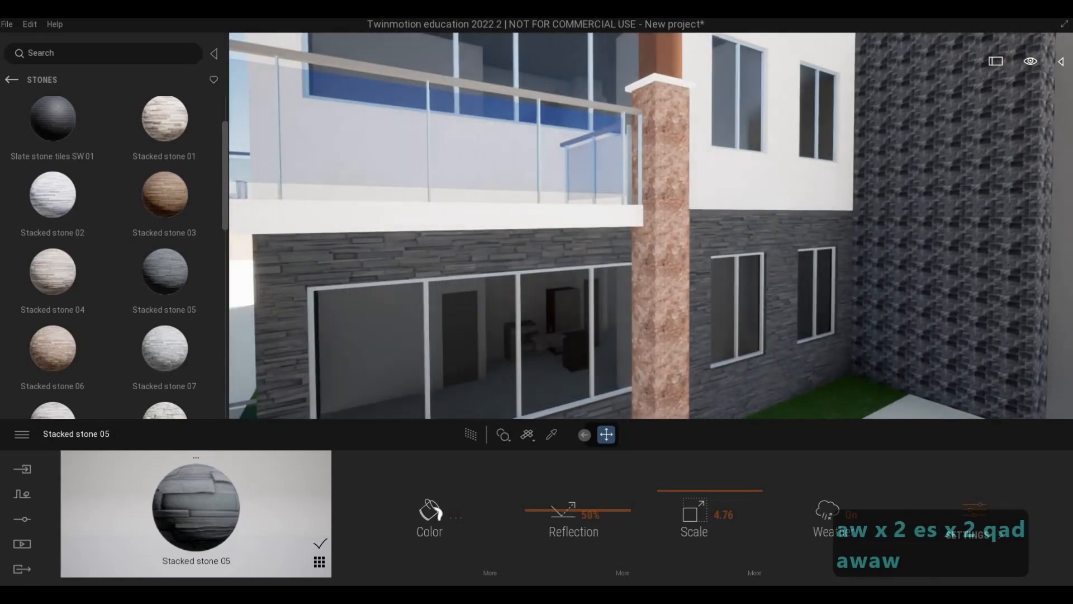
key(e)
key(w)
key(s)
key(a)
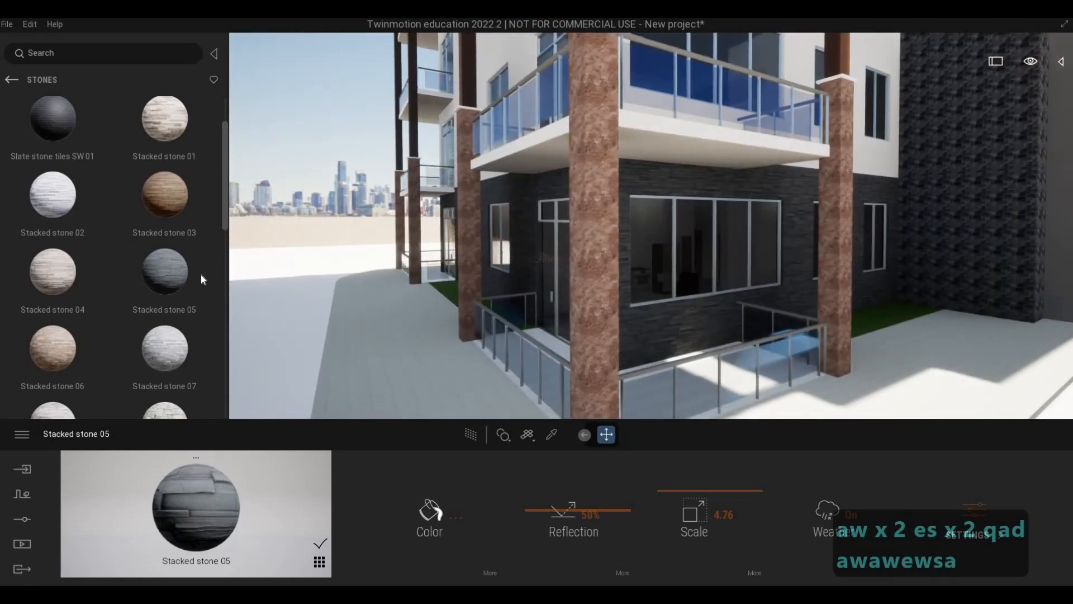
drag(202, 279, 611, 331)
key(d)
key(d)
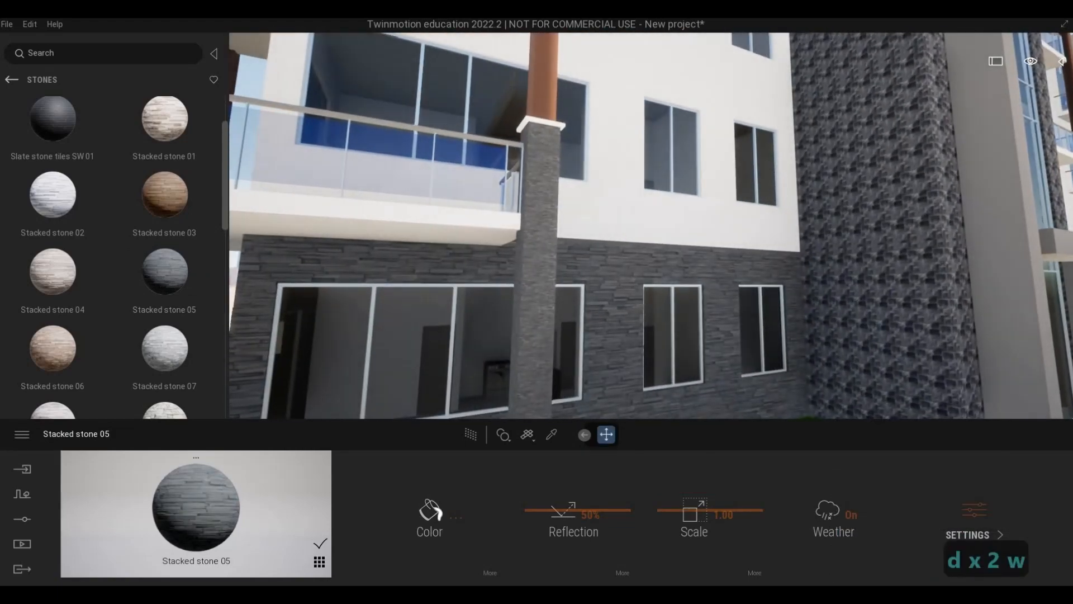
Examine the stone-clad columns, the ground-floor wall and the main entrance from several viewpoints.
key(w)
key(a)
key(w)
key(s)
key(s)
key(s)
key(s)
key(s)
key(s)
key(s)
key(s)
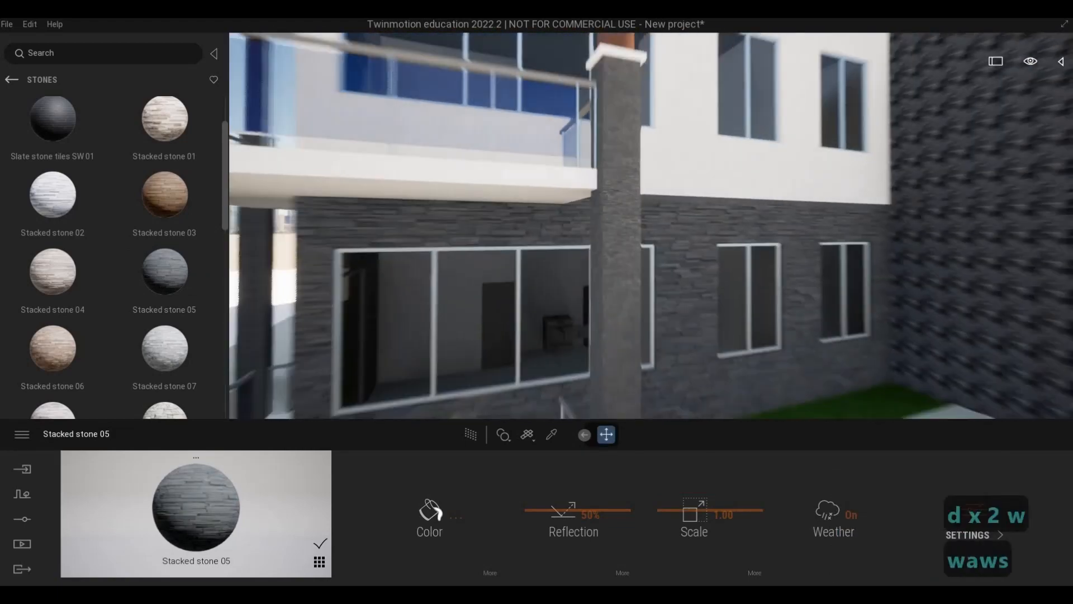
key(d)
key(a)
key(w)
key(d)
key(w)
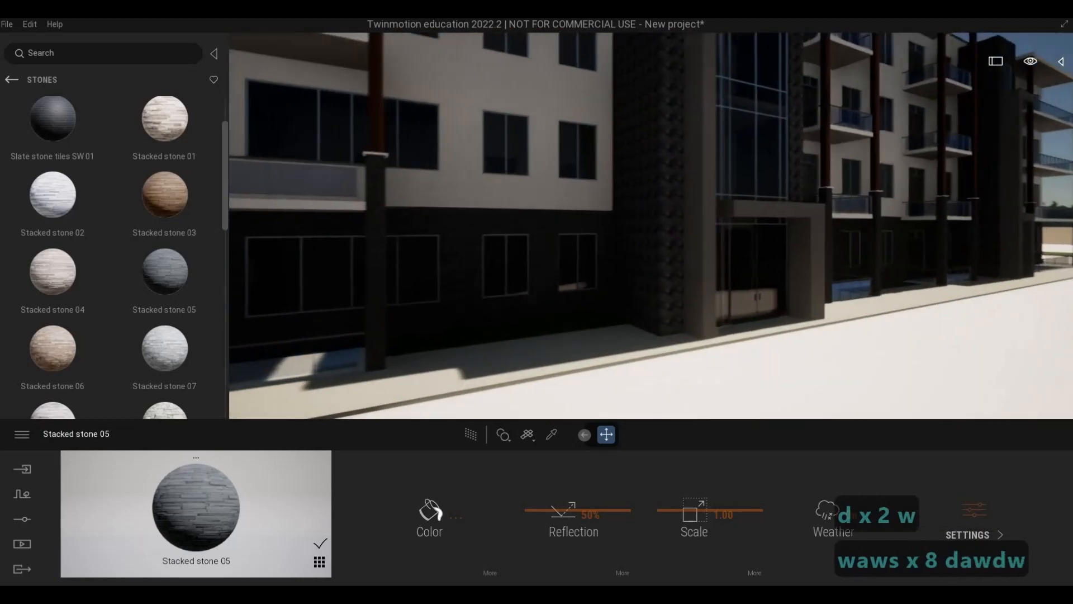
key(e)
key(q)
key(d)
key(w)
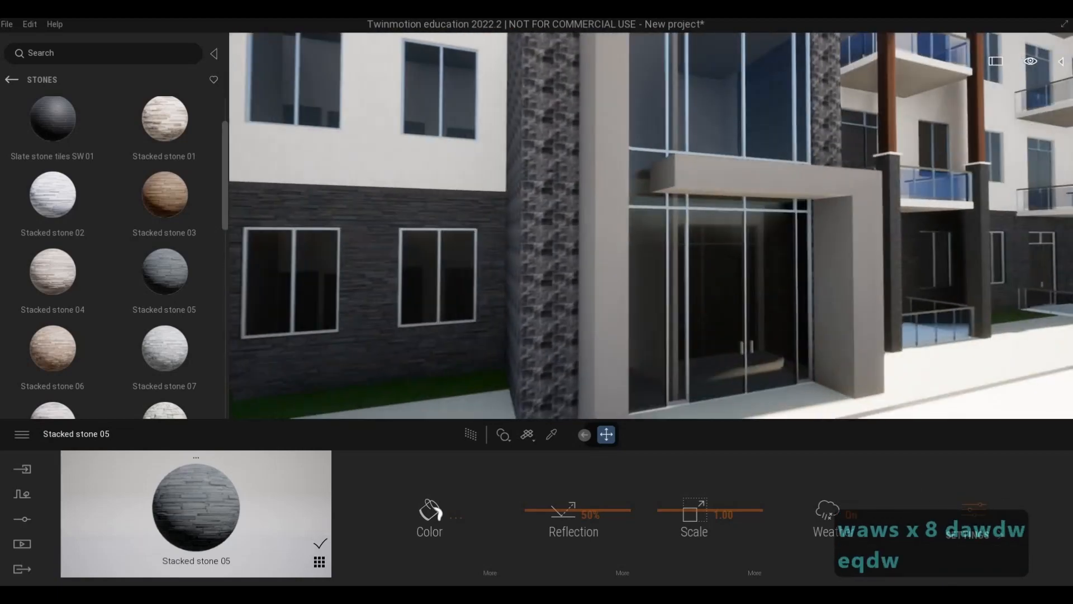
key(s)
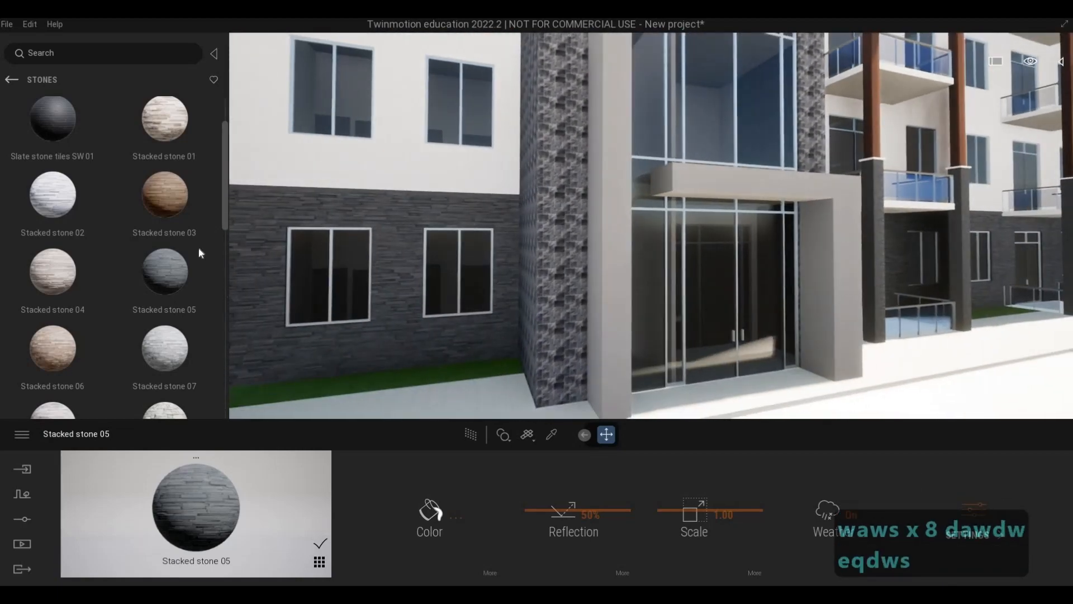
Browse the material library categories, looking through the roof coverings and the metals including the aluminium panels.
click(12, 80)
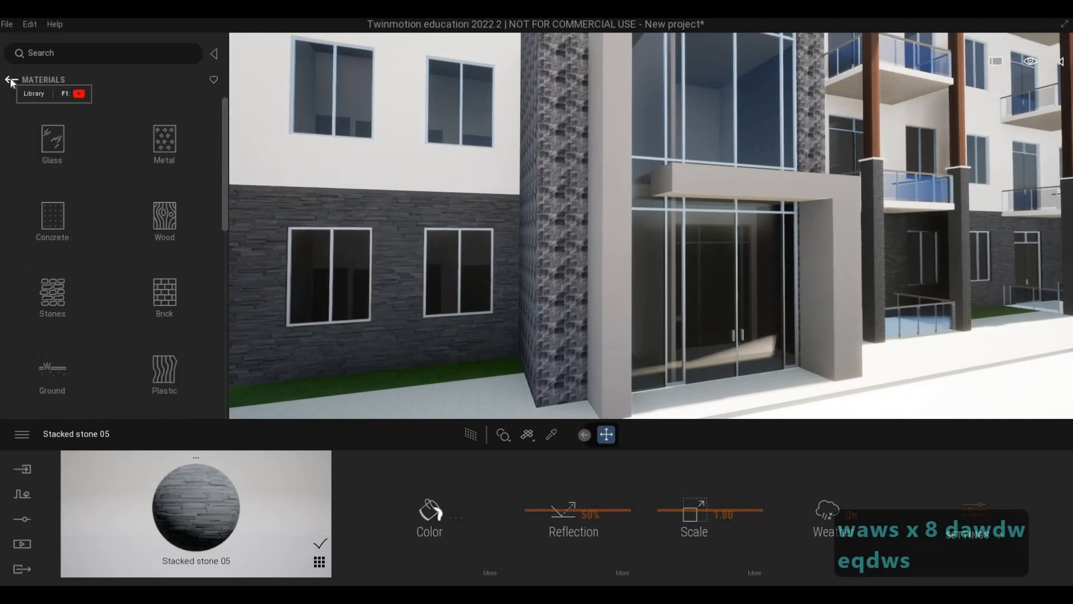
click(12, 79)
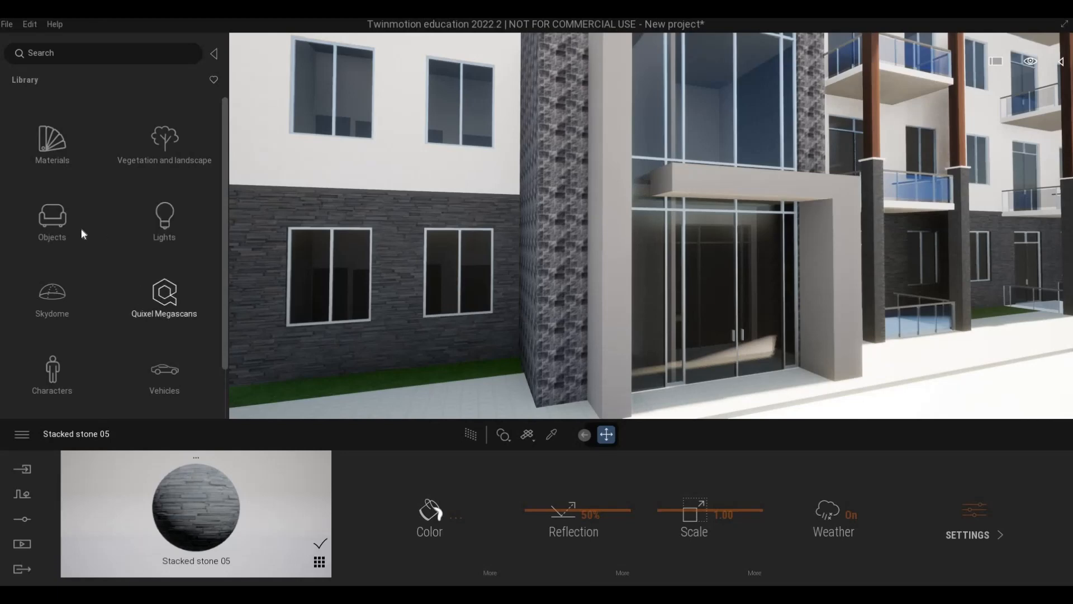
click(52, 142)
scroll(167, 309, down, 3)
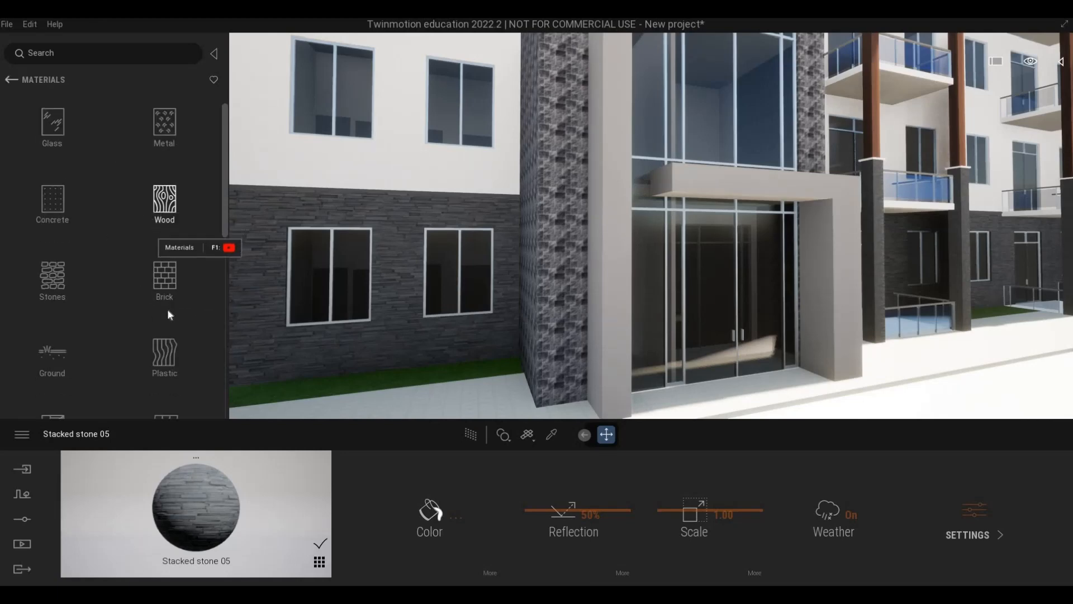
scroll(165, 356, down, 10)
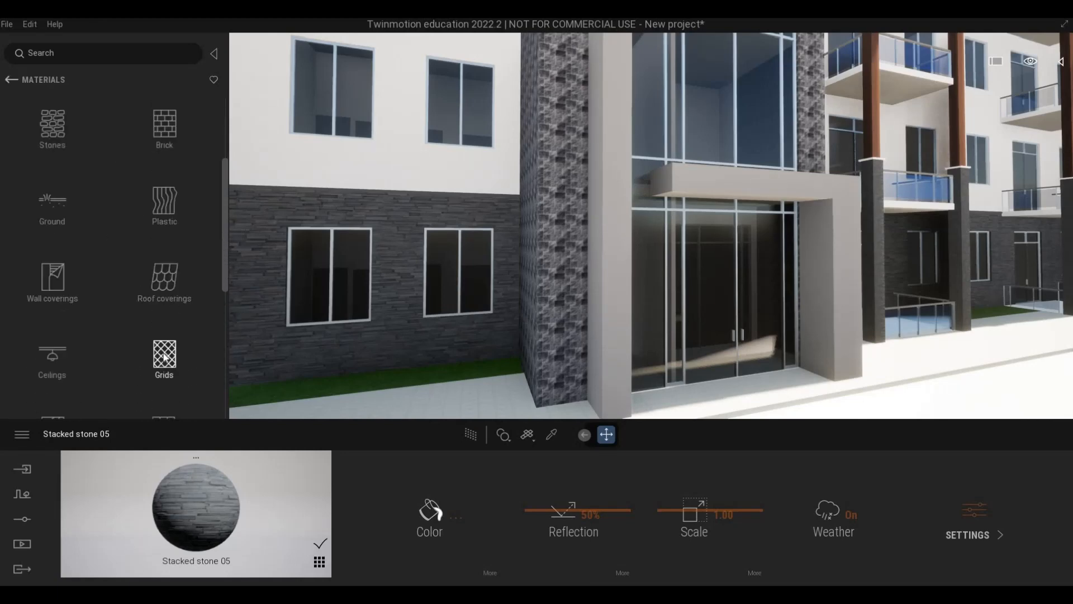
scroll(160, 357, down, 1)
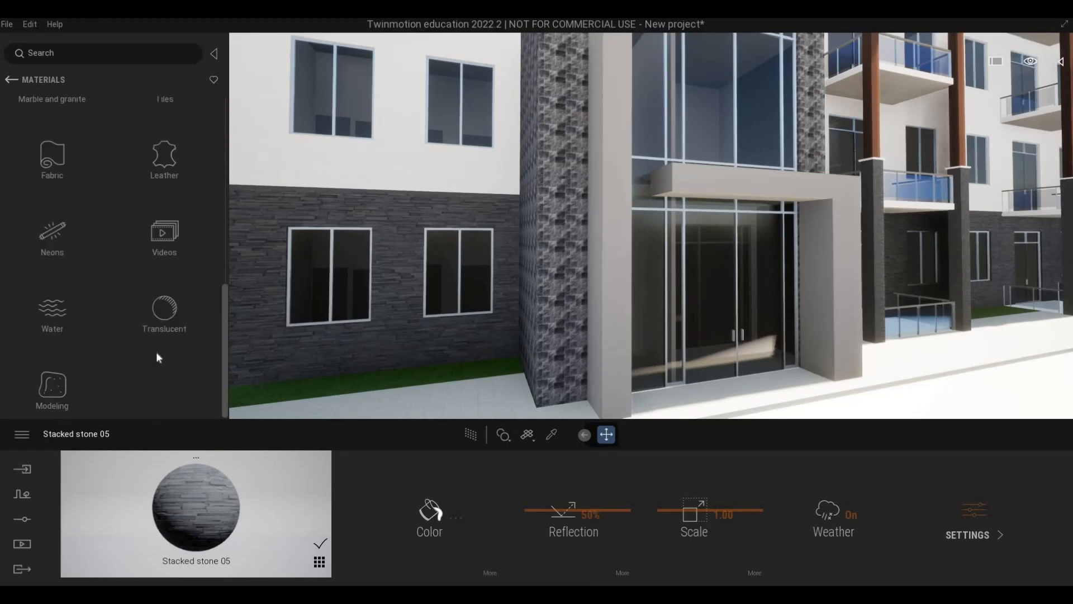
scroll(118, 246, up, 10)
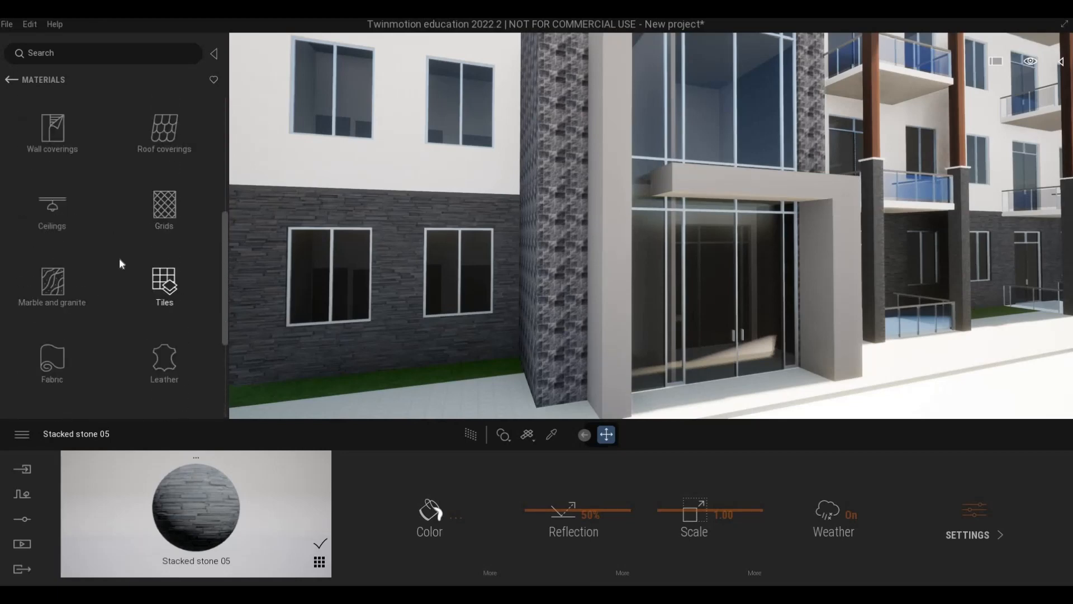
scroll(119, 258, up, 2)
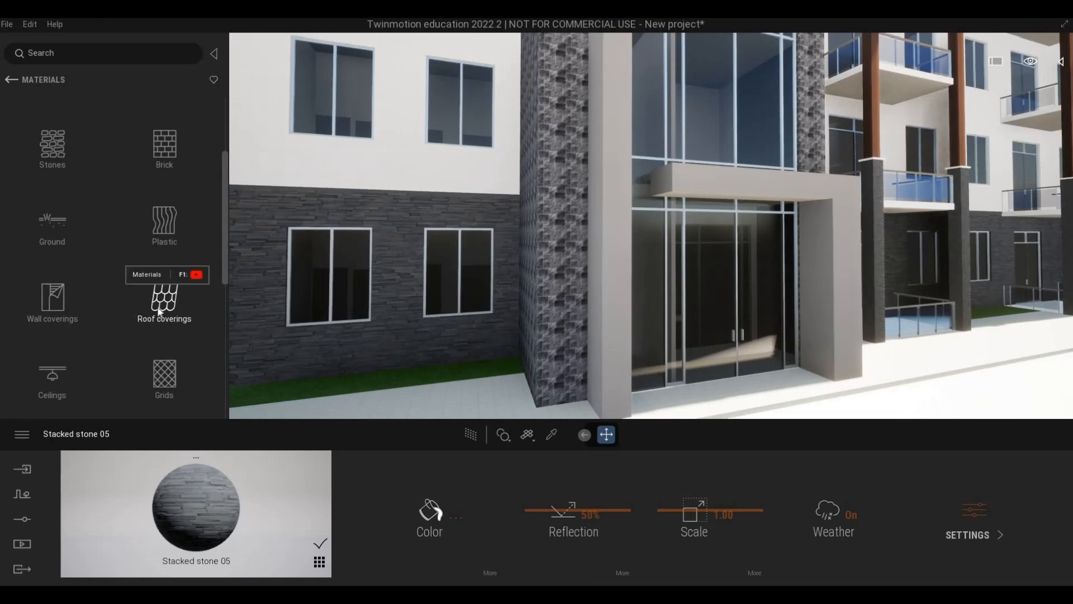
click(148, 282)
scroll(114, 279, down, 5)
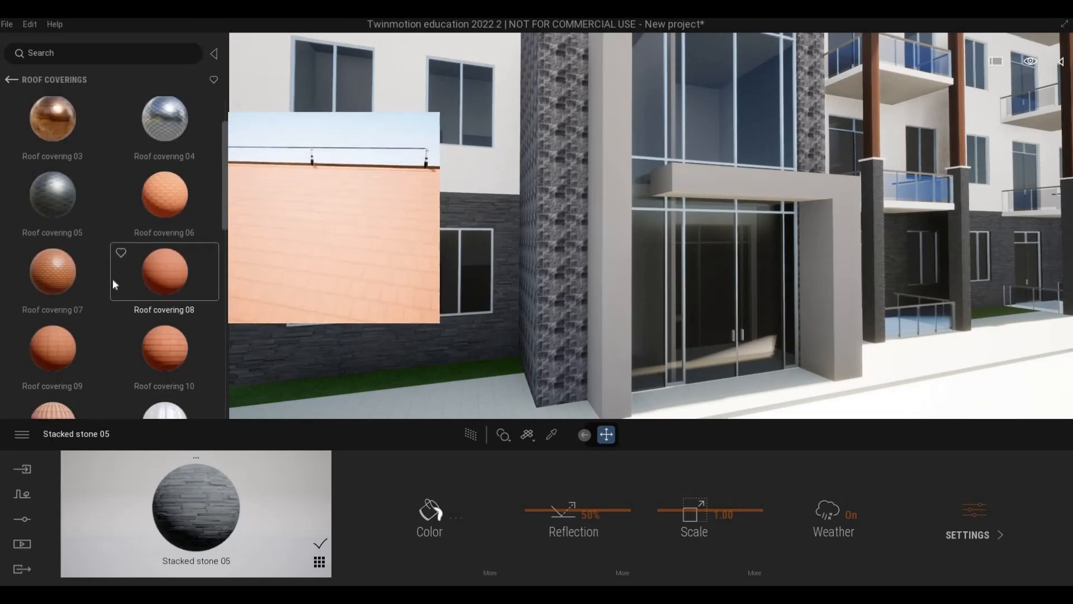
scroll(112, 279, down, 5)
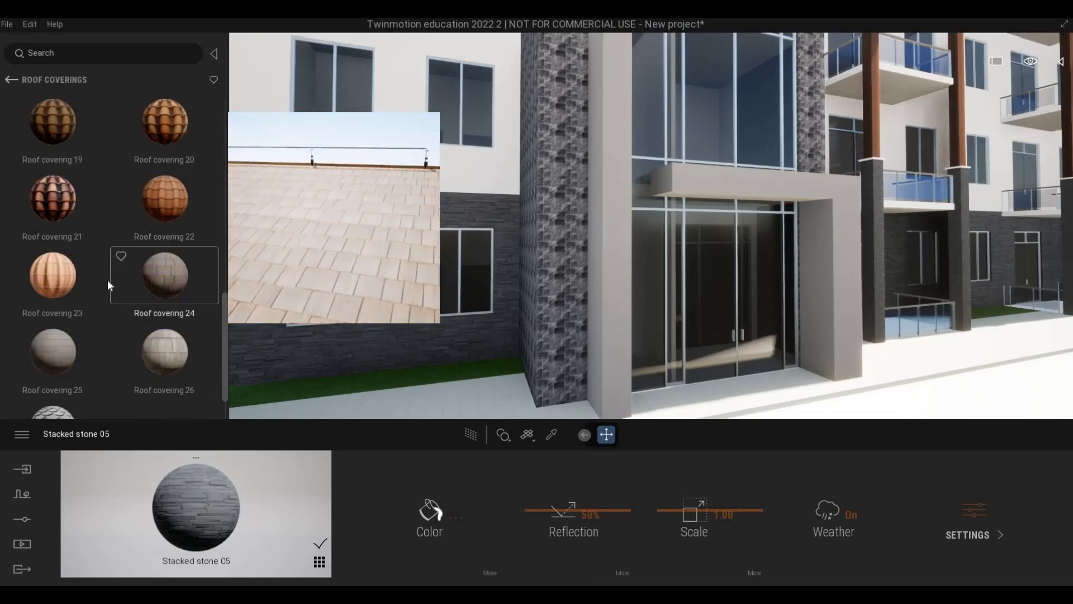
click(14, 84)
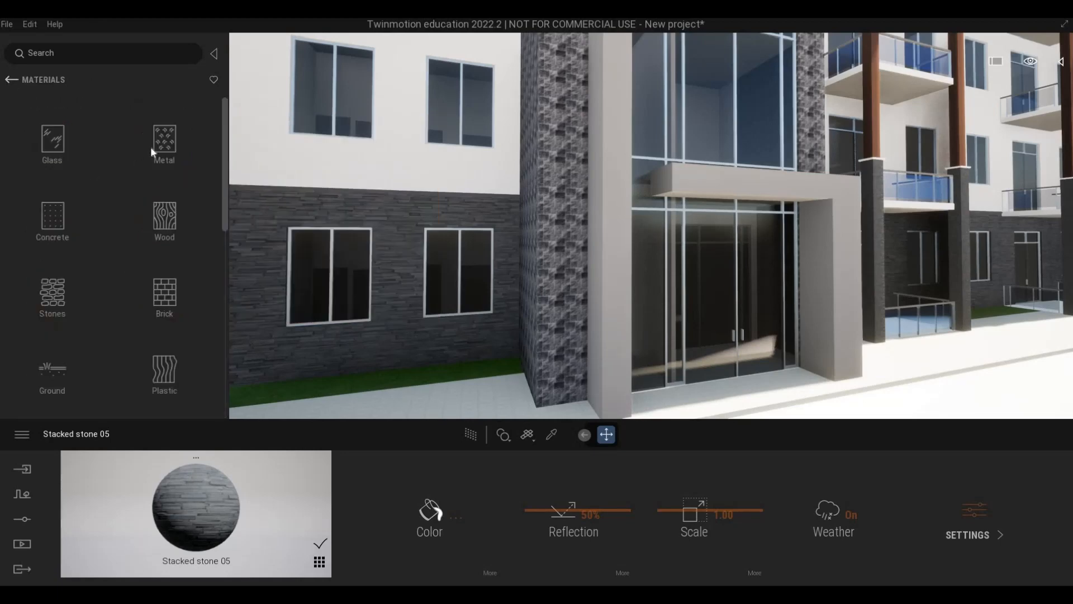
scroll(121, 263, down, 5)
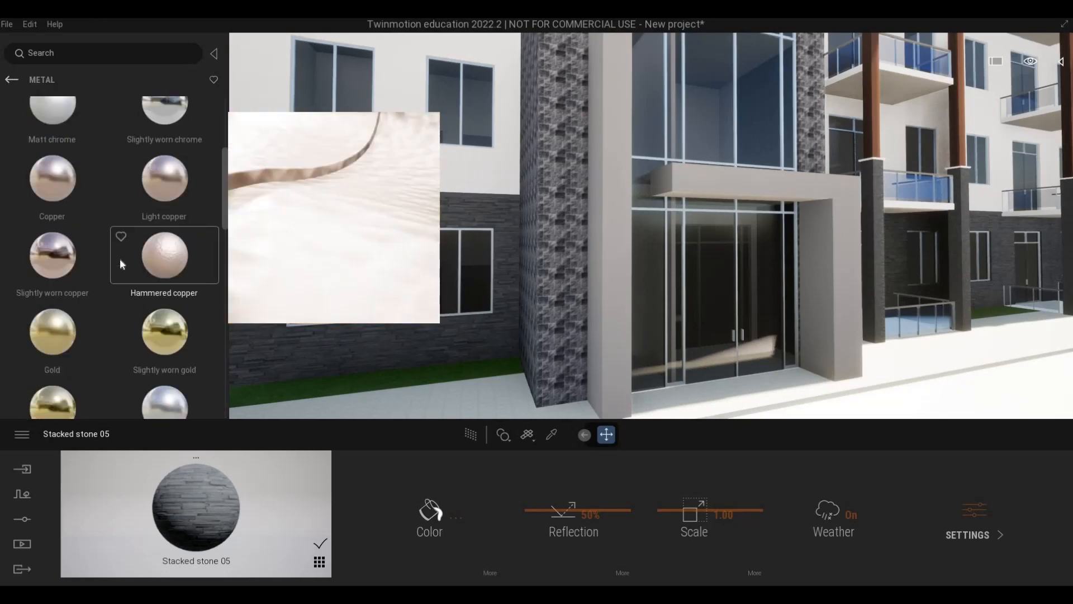
scroll(120, 258, down, 5)
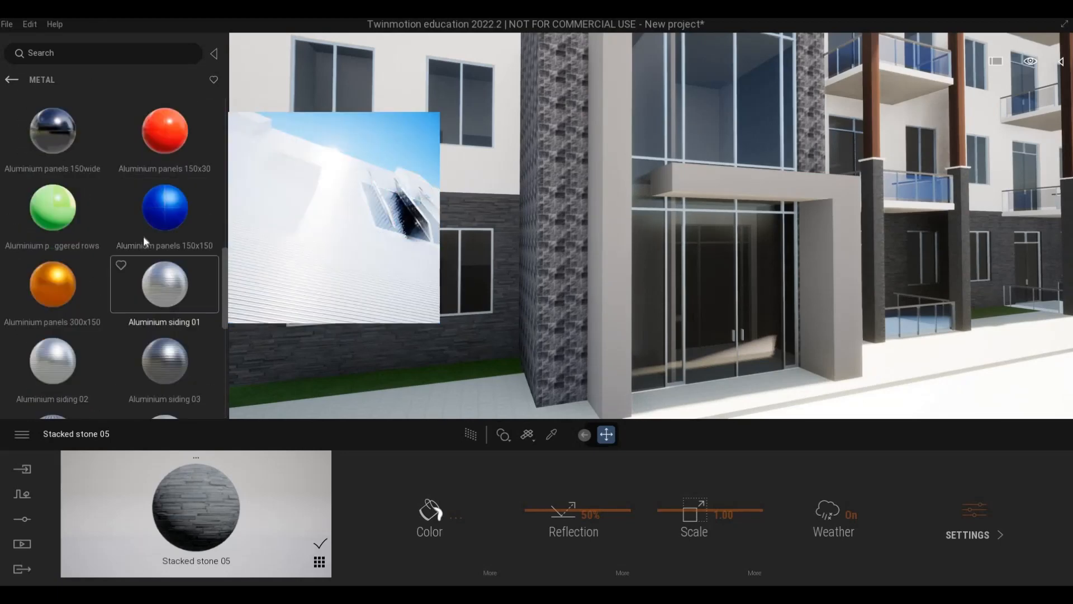
Apply the Aluminium panels 150x150 material from the metal library to the frame around the main entrance.
key(a)
right_drag(504, 269, 203, 219)
key(w)
key(a)
key(d)
key(w)
drag(180, 214, 548, 209)
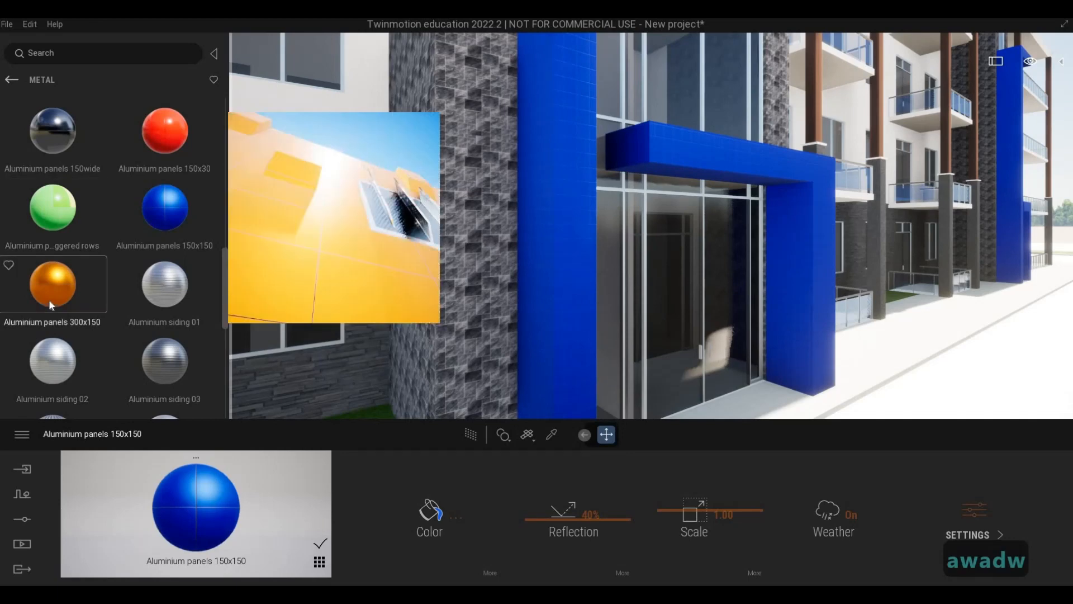
Apply the Aluminium panels 300x150 material to the entrance frame and set its texture scale to 3.78.
drag(49, 293, 580, 256)
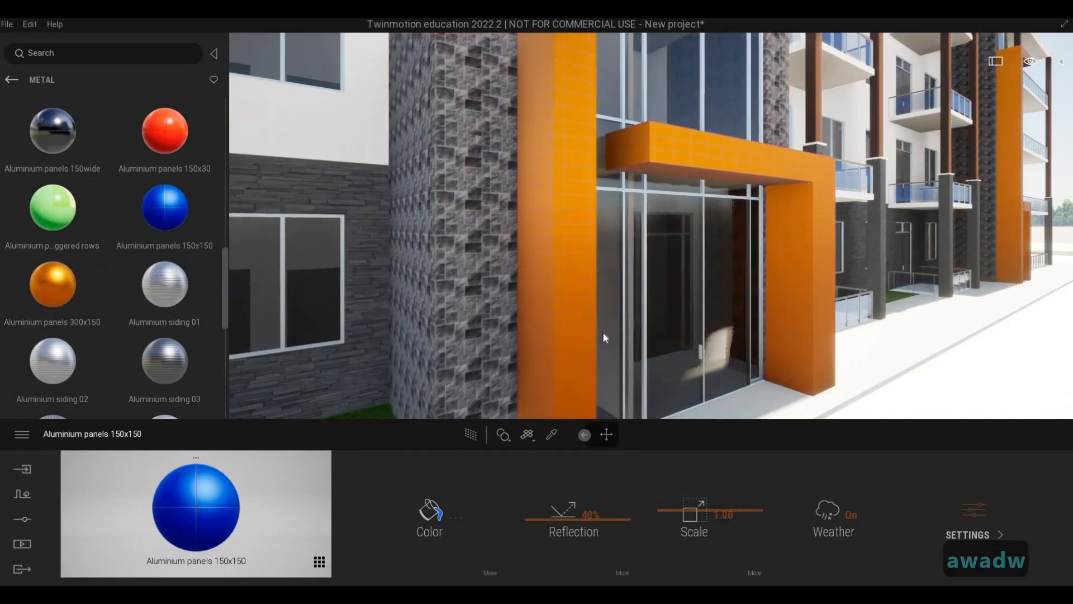
mouse_move(684, 495)
mouse_down()
mouse_move(687, 485)
mouse_move(690, 496)
mouse_up()
Examine the orange aluminium panels on the entrance frame from above, from both sides and up close.
key(d)
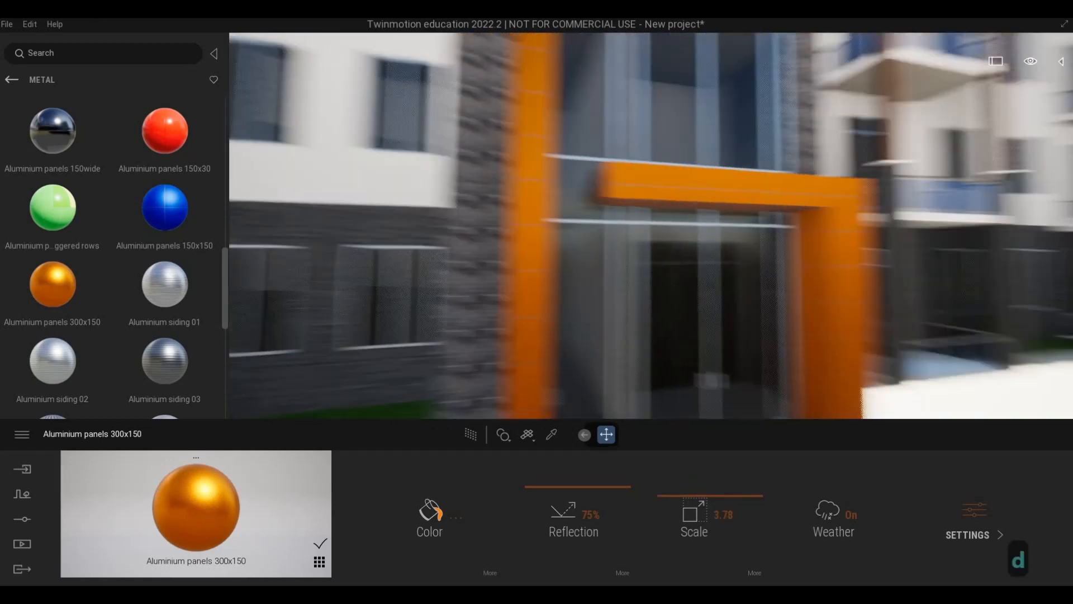
key(q)
key(d)
key(q)
key(d)
key(d)
key(d)
key(d)
key(d)
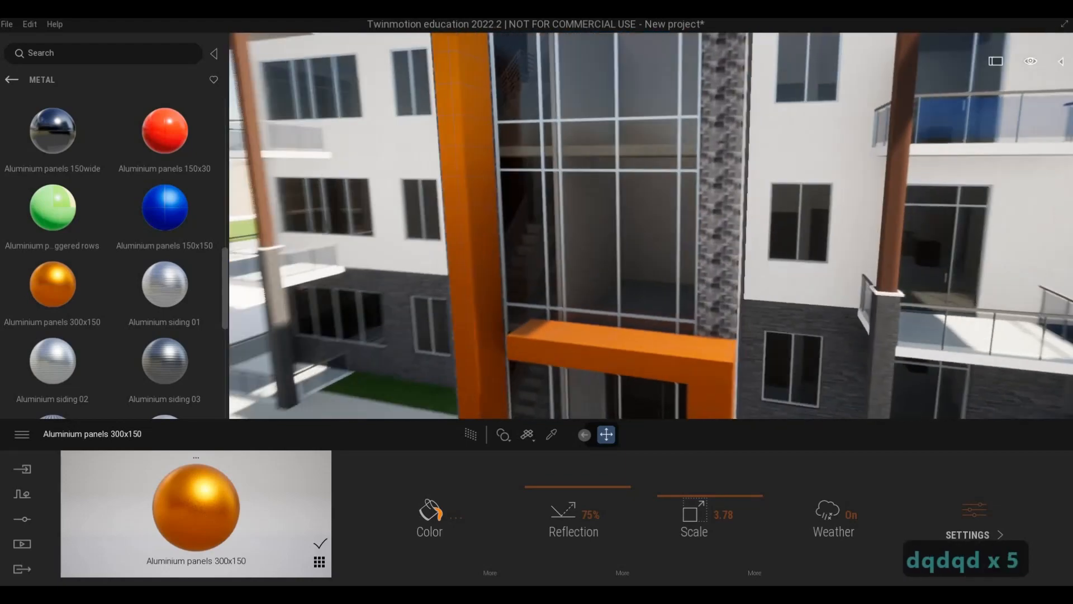
key(d)
key(d)
key(w)
key(e)
key(w)
key(d)
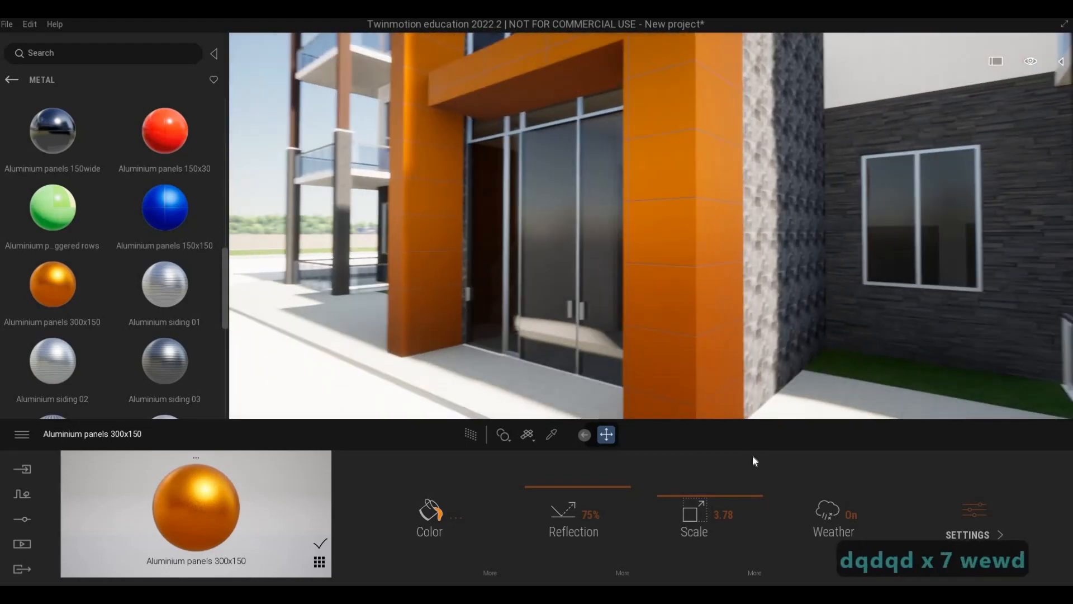
key(a)
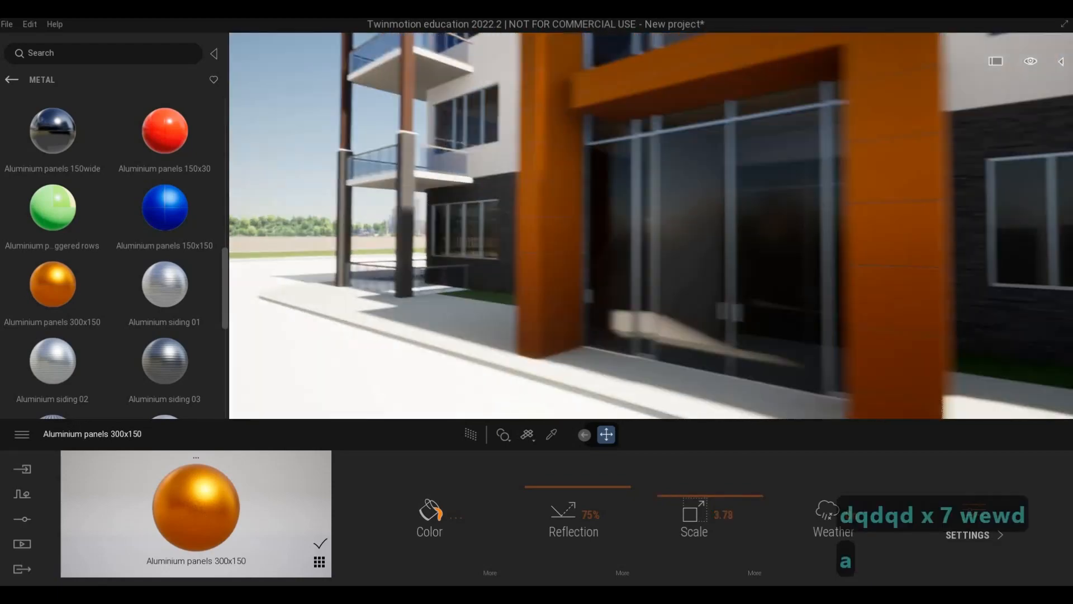
key(a)
key(a)
key(a)
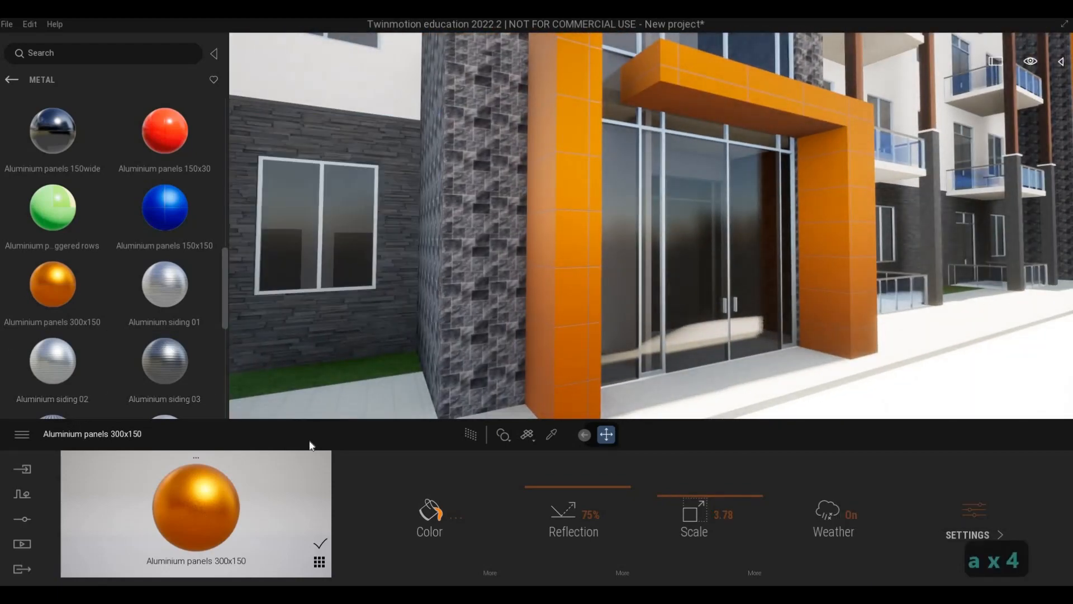
Change the Aluminium panels 300x150 colour to near-white and set its reflection to 84%.
click(440, 514)
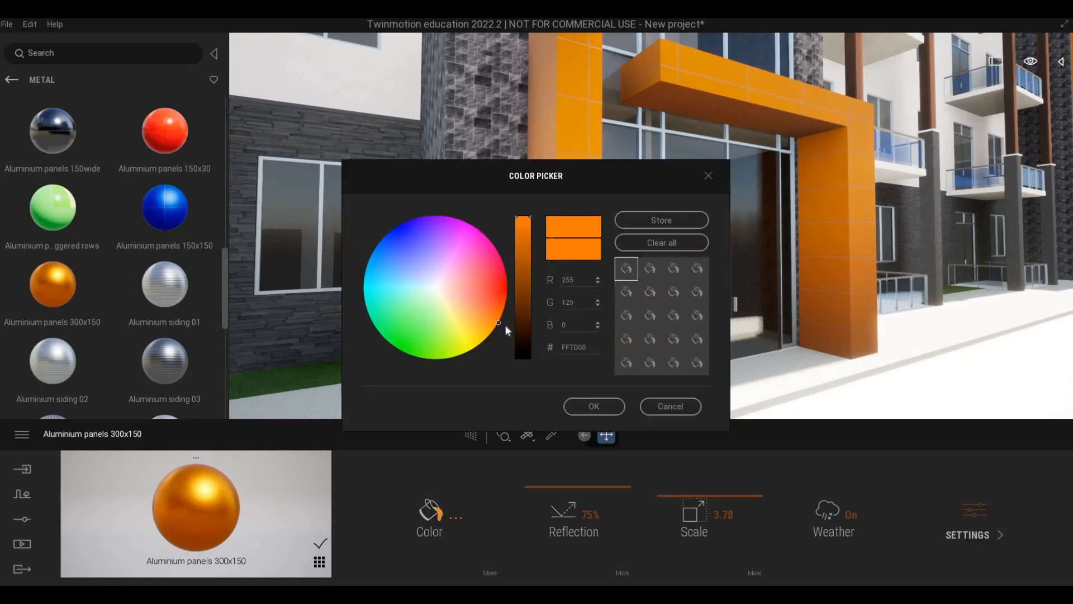
click(441, 293)
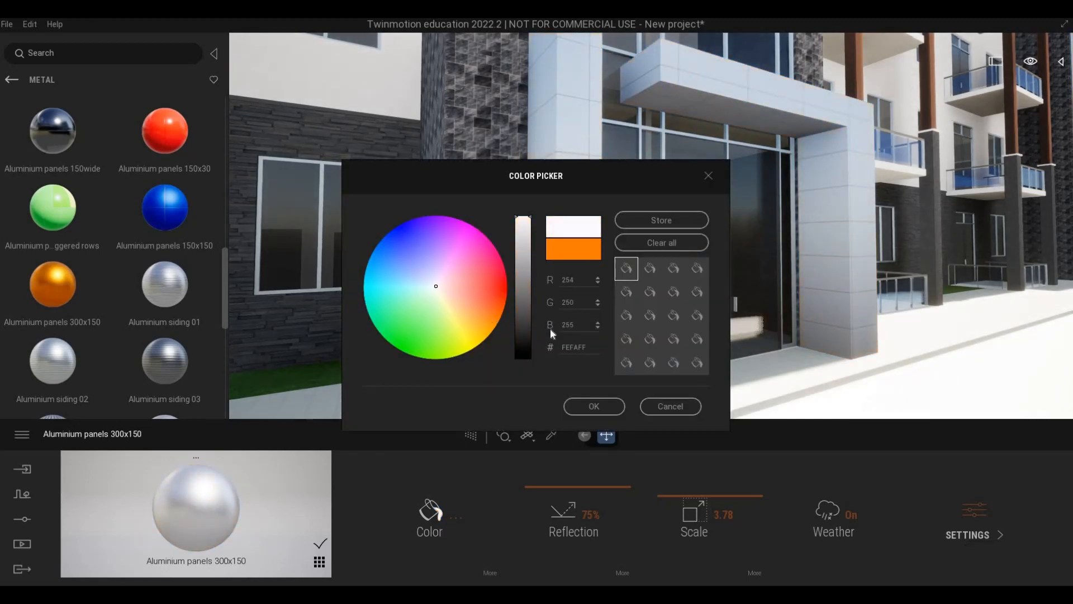
click(434, 286)
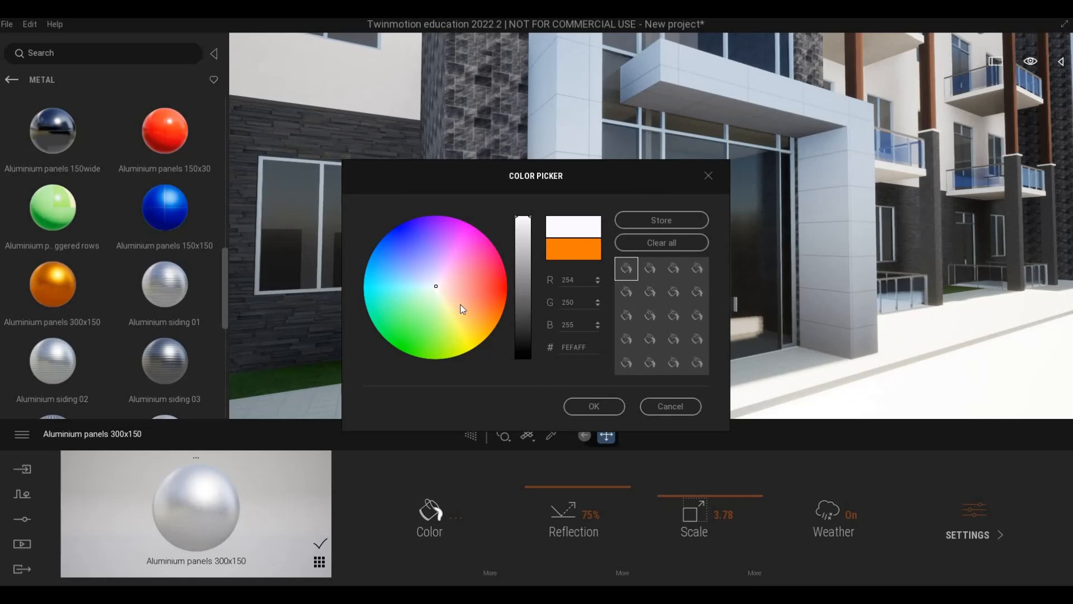
click(577, 411)
drag(581, 479, 581, 478)
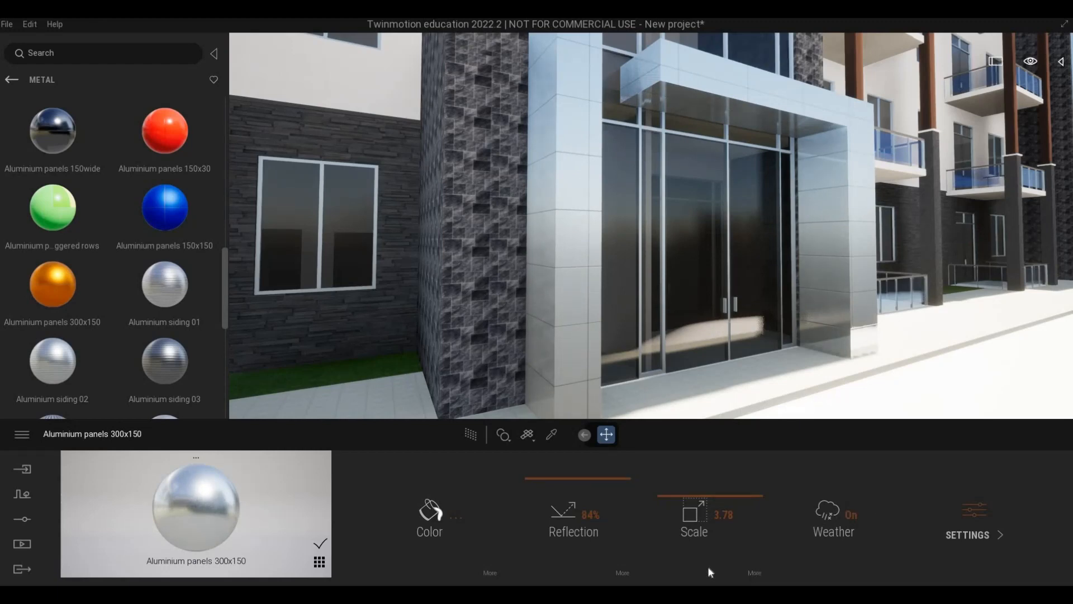
Check the aluminium panel material's reflection texture and its bump, glow and metalness settings.
click(623, 570)
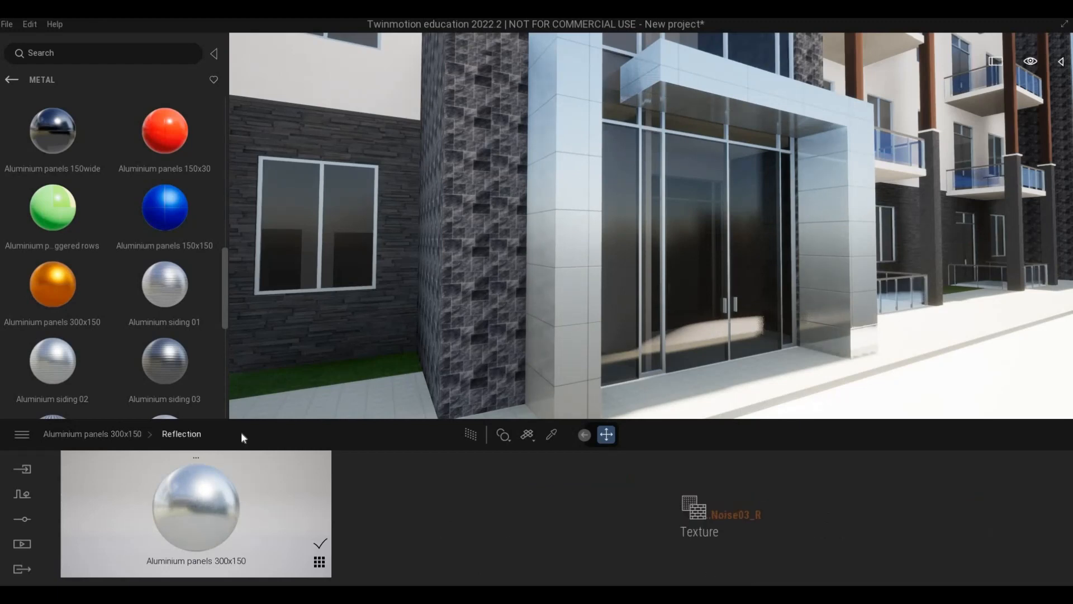
click(121, 434)
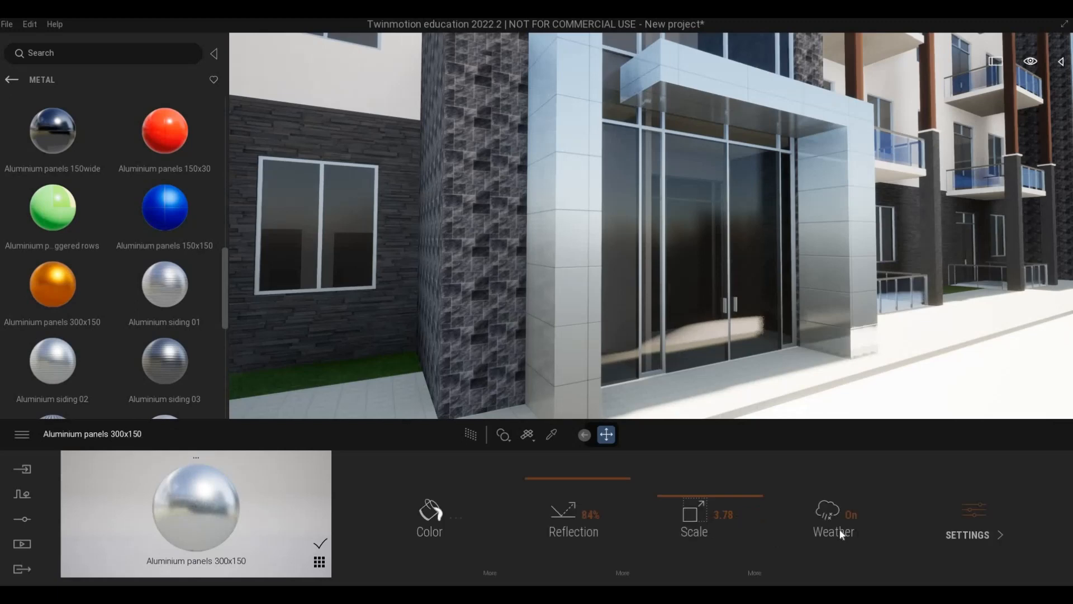
click(985, 525)
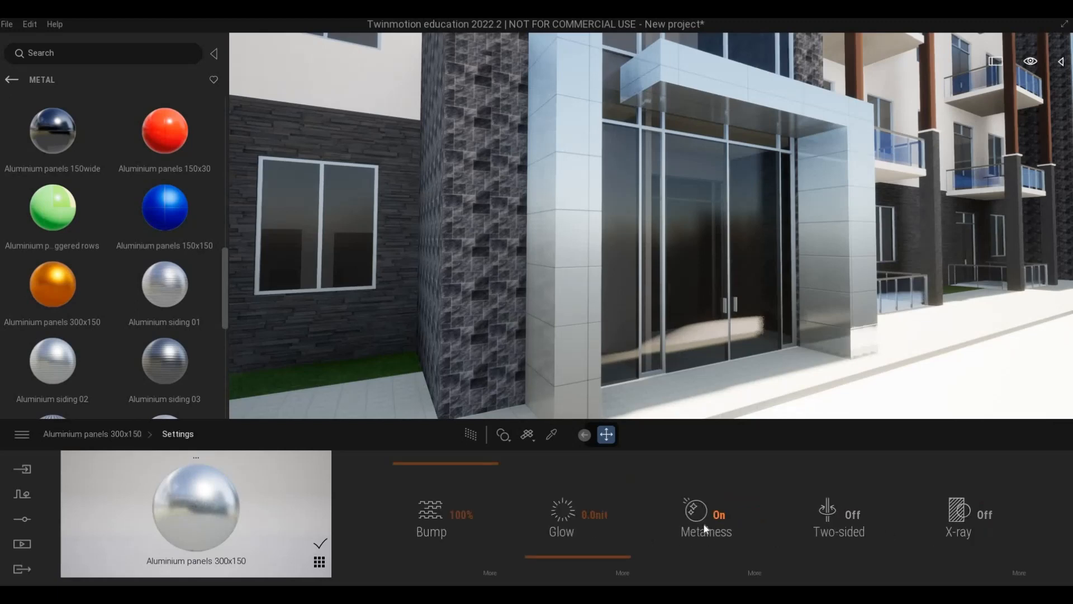
click(106, 430)
View the entrance frame from another angle and set the aluminium panel reflection to 81%.
right_drag(485, 335, 520, 333)
key(a)
key(d)
key(d)
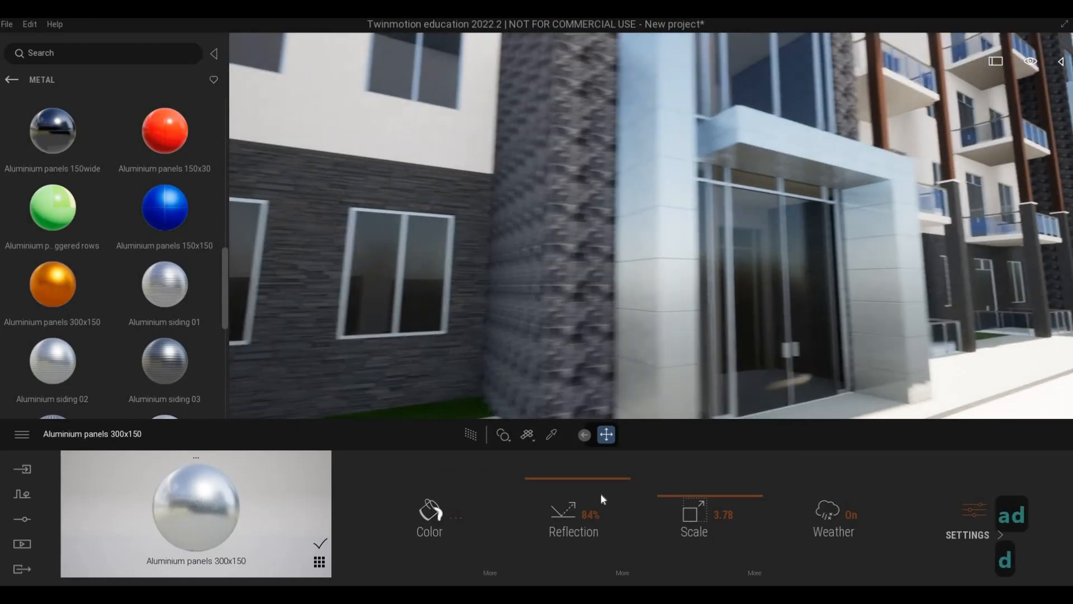
drag(578, 483, 577, 486)
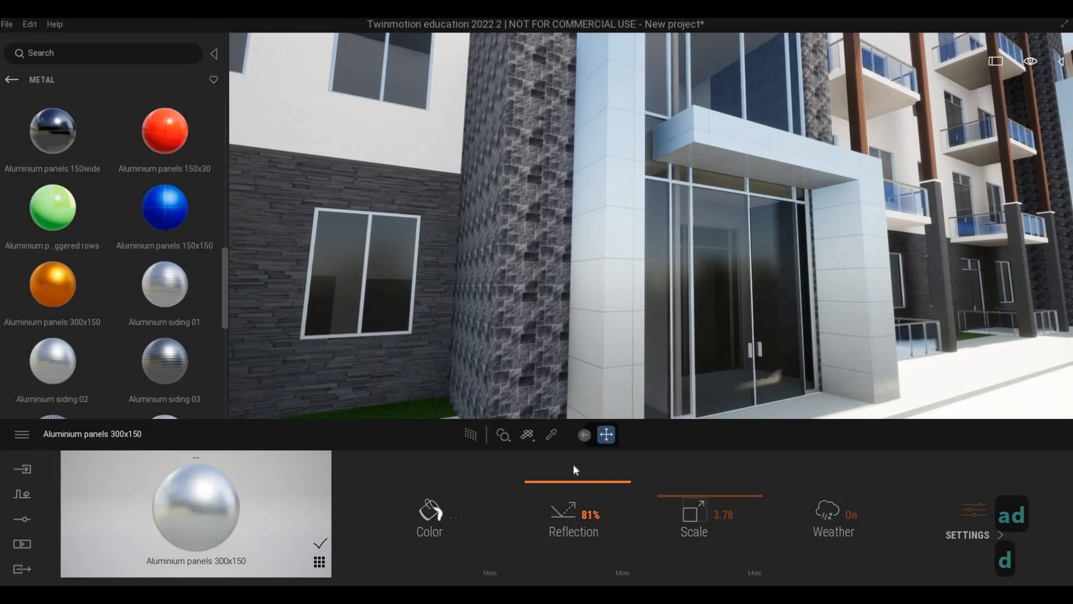
Examine the white aluminium entrance frame and the adjoining dark stone tower from close up, from below and at upper-floor height.
key(a)
key(a)
key(w)
key(w)
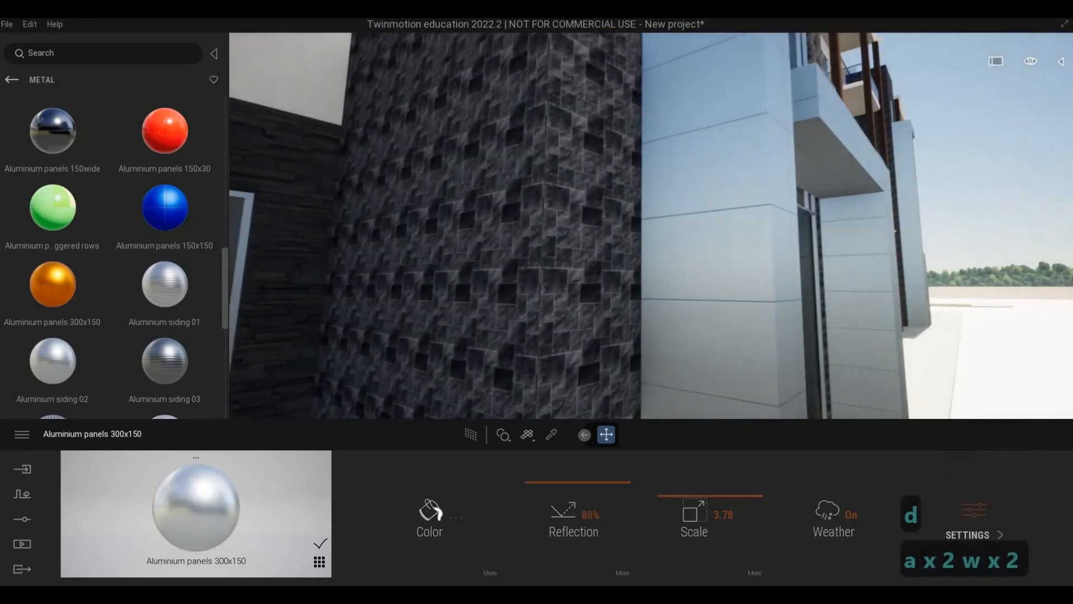
key(d)
key(s)
key(a)
key(w)
key(q)
key(q)
key(q)
key(q)
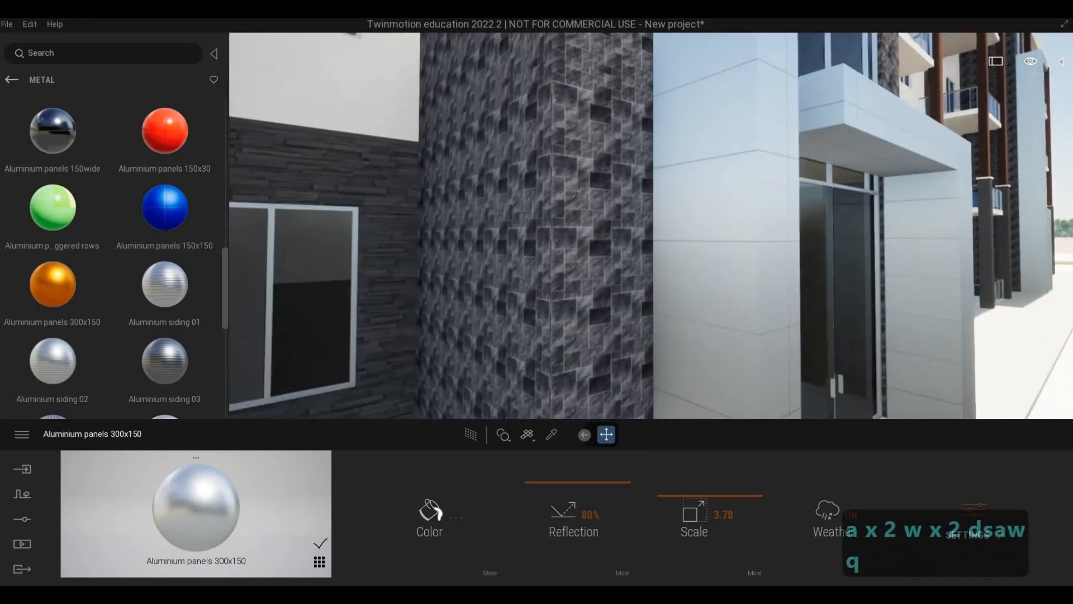
key(a)
key(s)
key(d)
key(e)
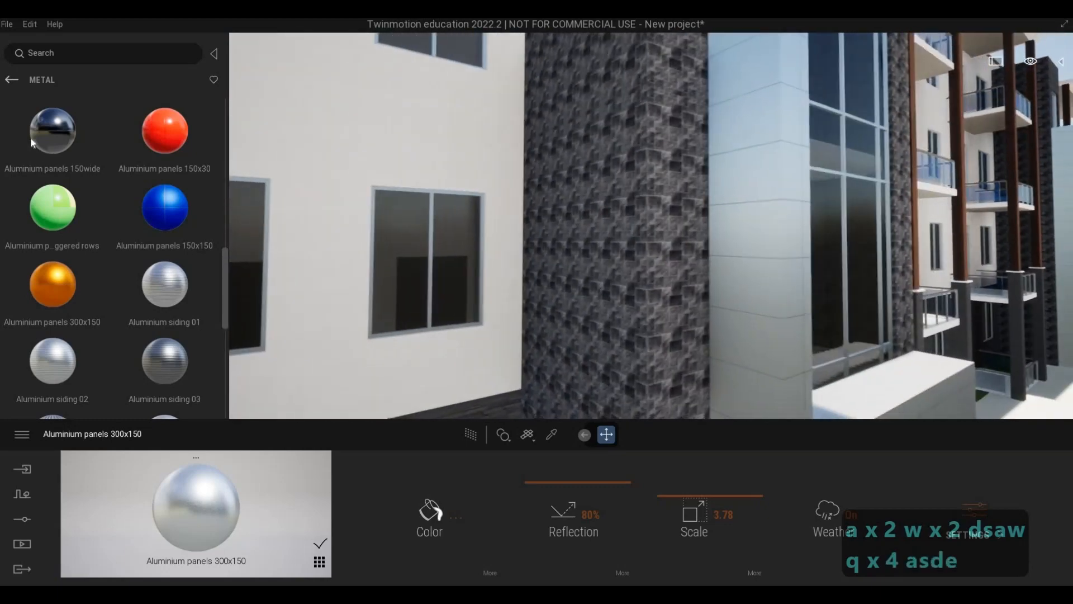
Browse the Quixel Megascans concrete slab surfaces for a replacement wall material.
click(10, 80)
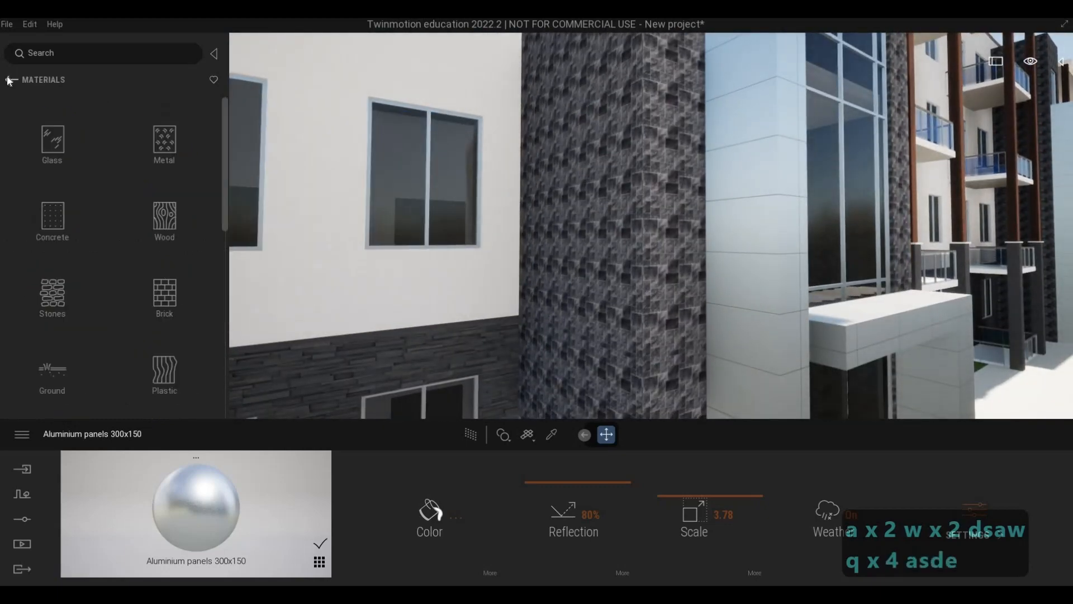
click(10, 80)
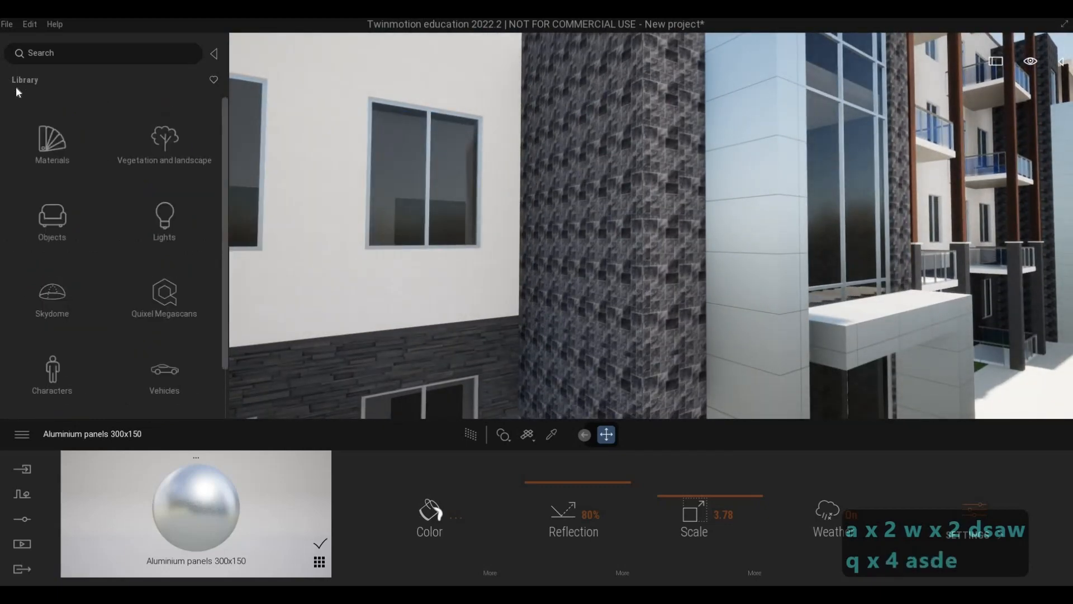
click(165, 293)
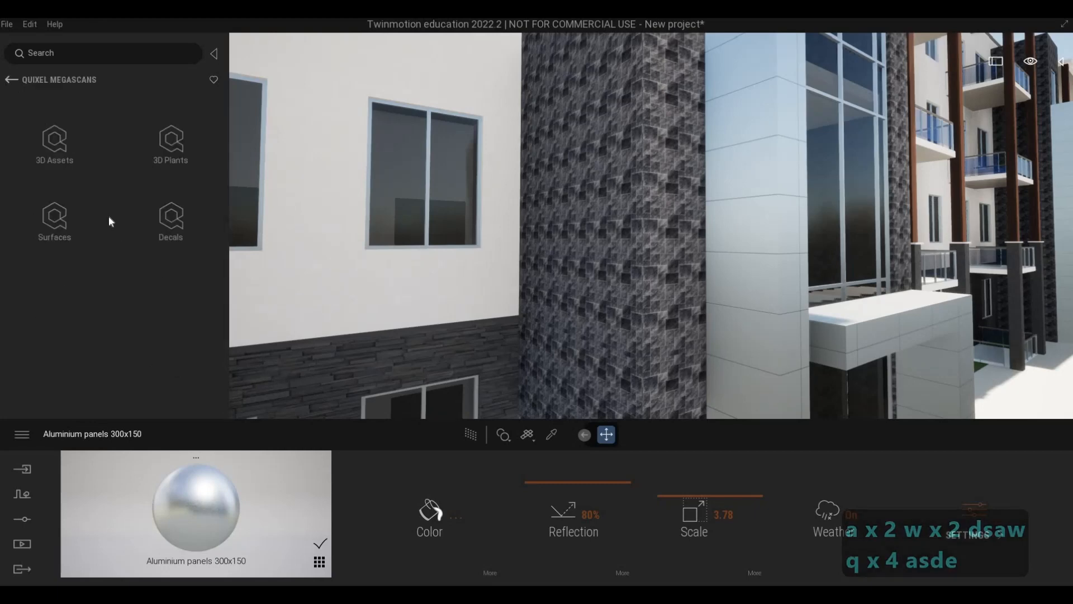
click(72, 223)
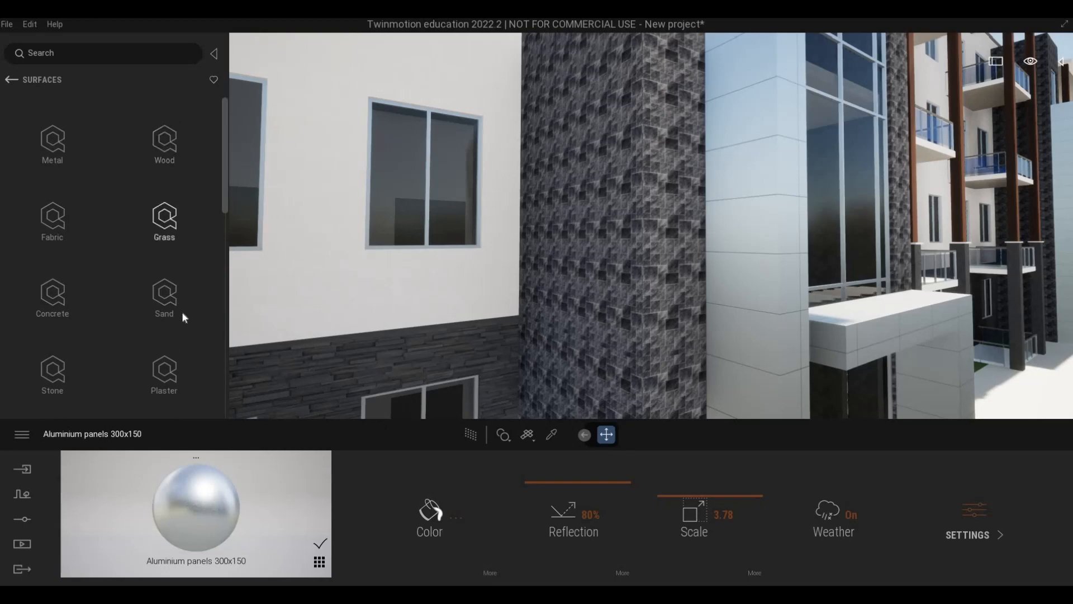
scroll(186, 324, down, 2)
scroll(179, 332, down, 1)
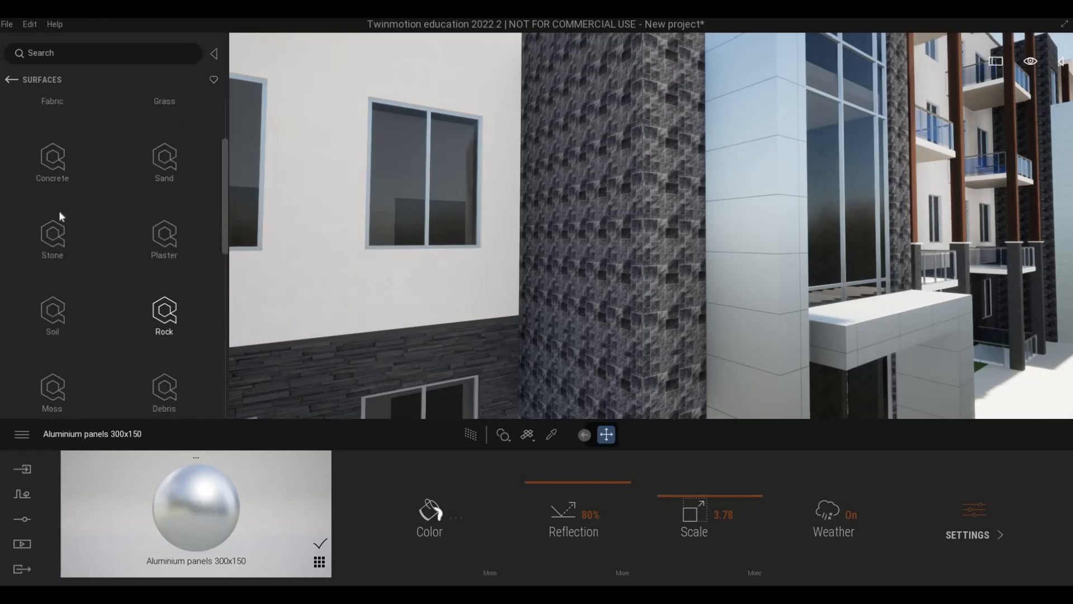
scroll(53, 196, up, 1)
click(48, 180)
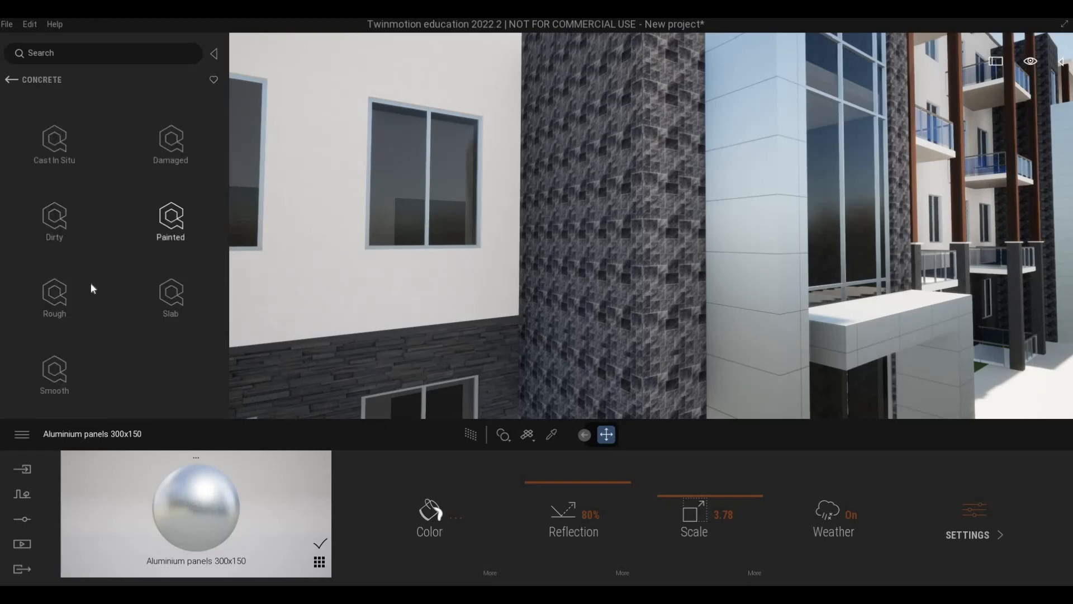
click(169, 304)
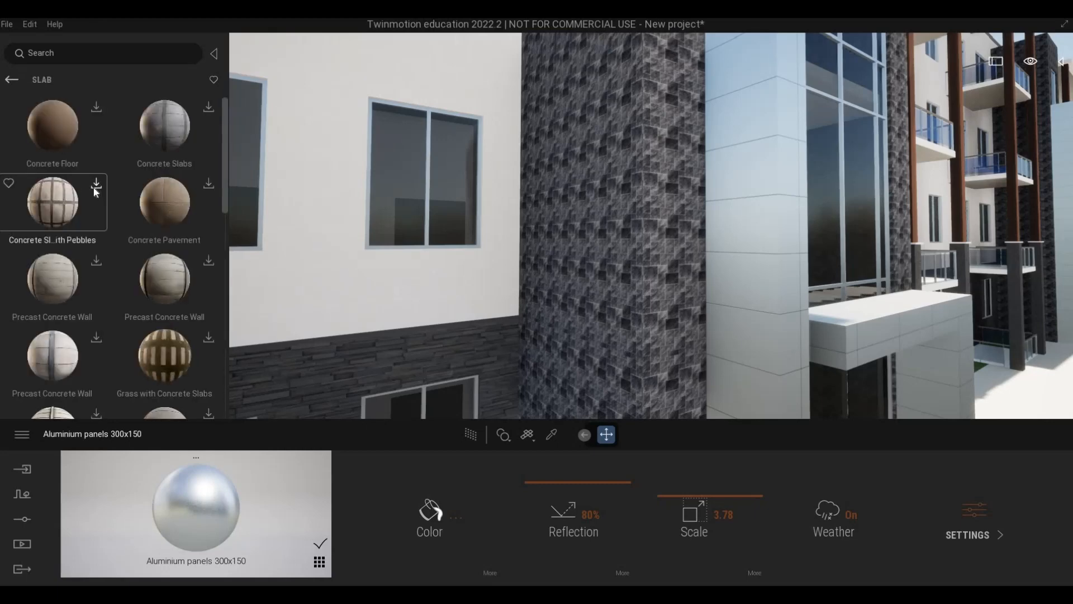
scroll(96, 192, down, 5)
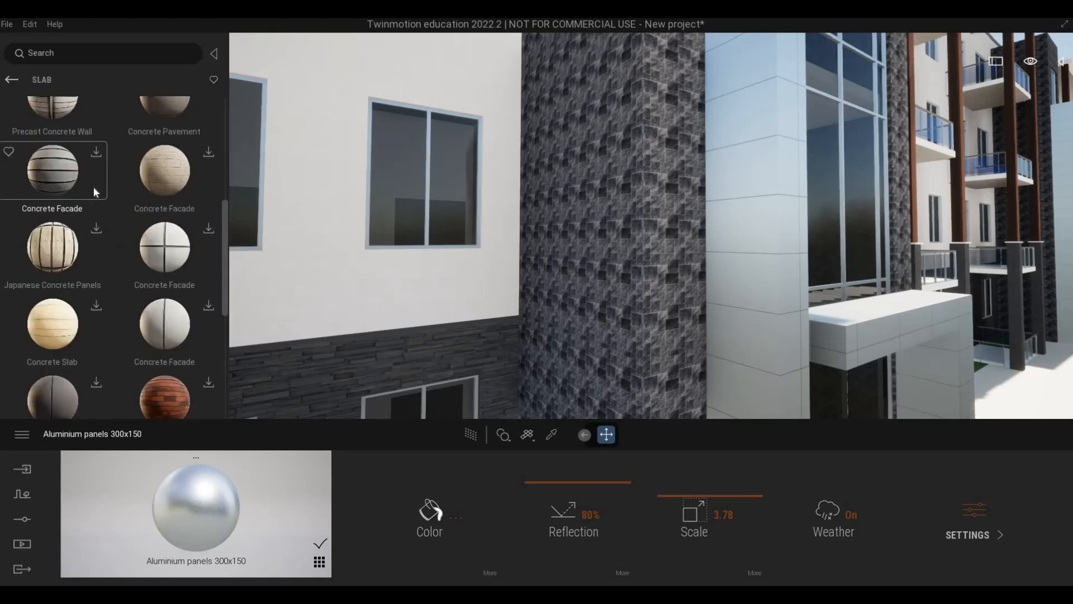
scroll(94, 192, down, 3)
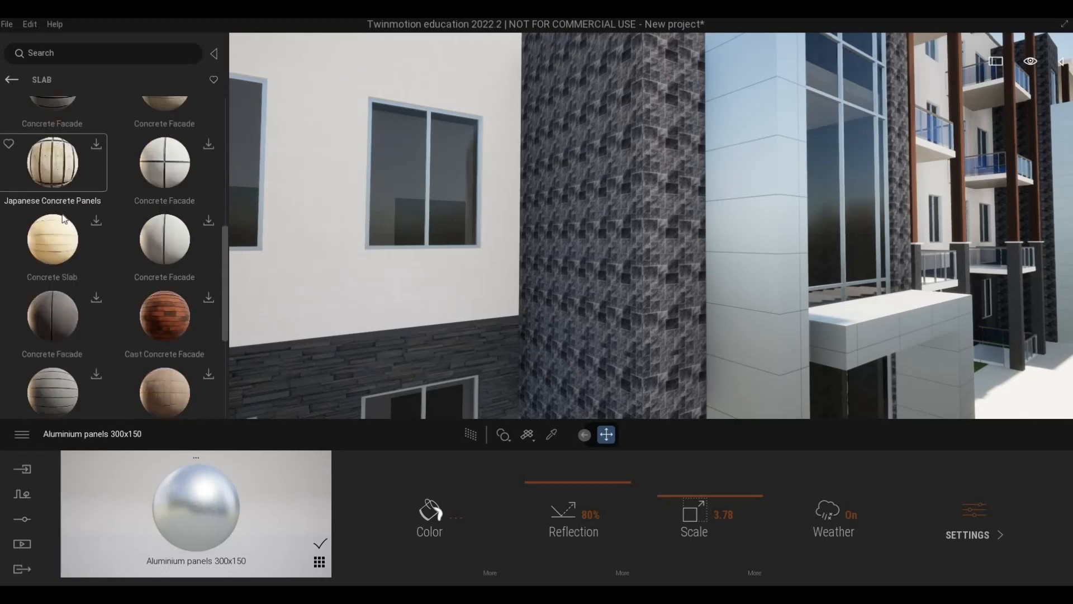
Browse the Megascans wood plank surfaces and download the reddish-brown Wooden Planks material.
click(11, 80)
click(12, 80)
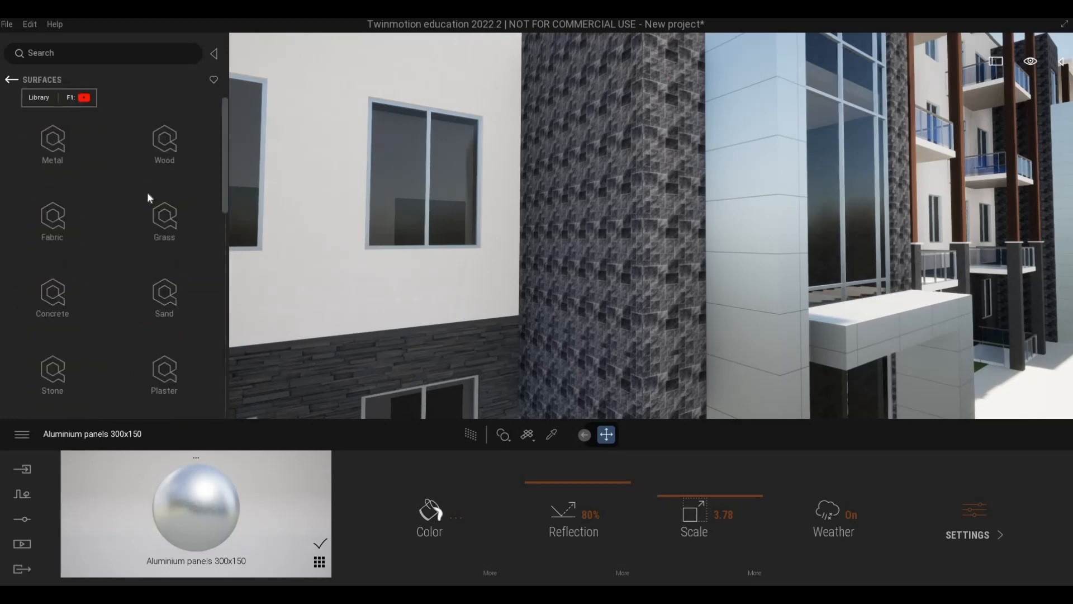
click(155, 201)
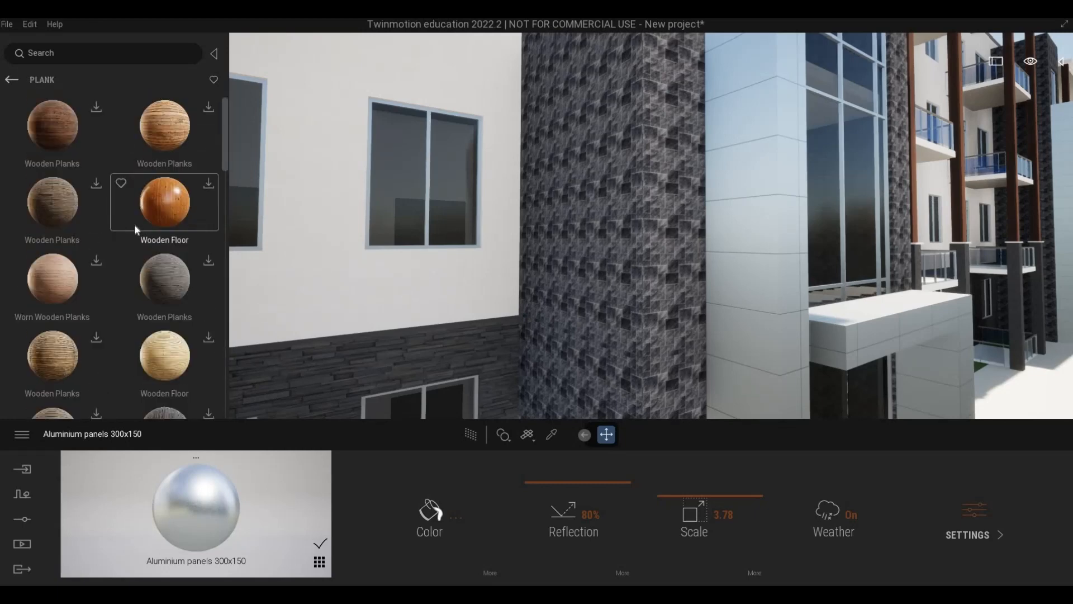
scroll(153, 269, down, 5)
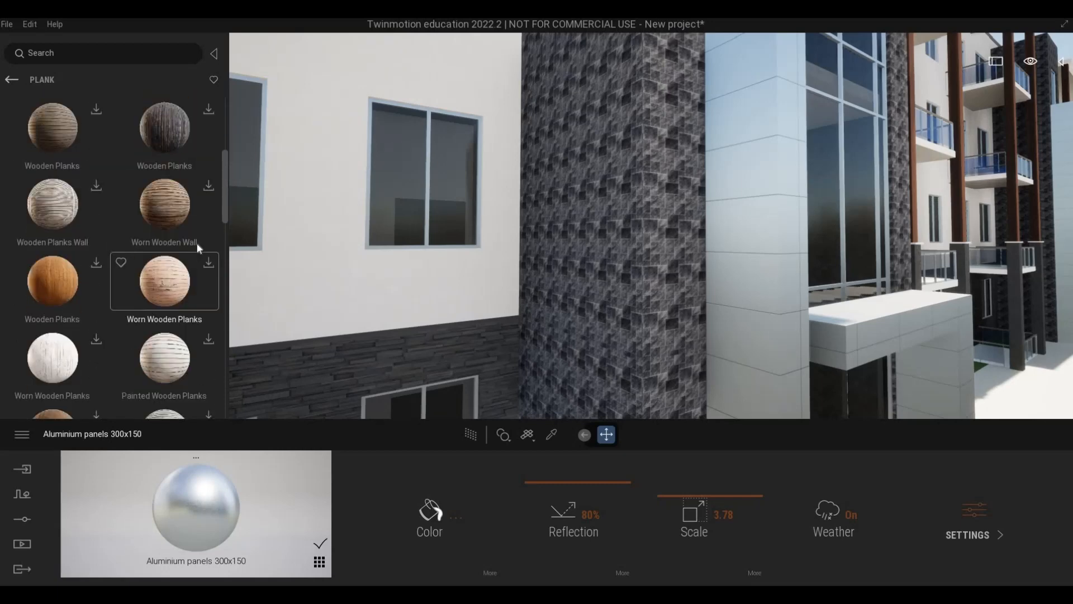
scroll(218, 304, down, 8)
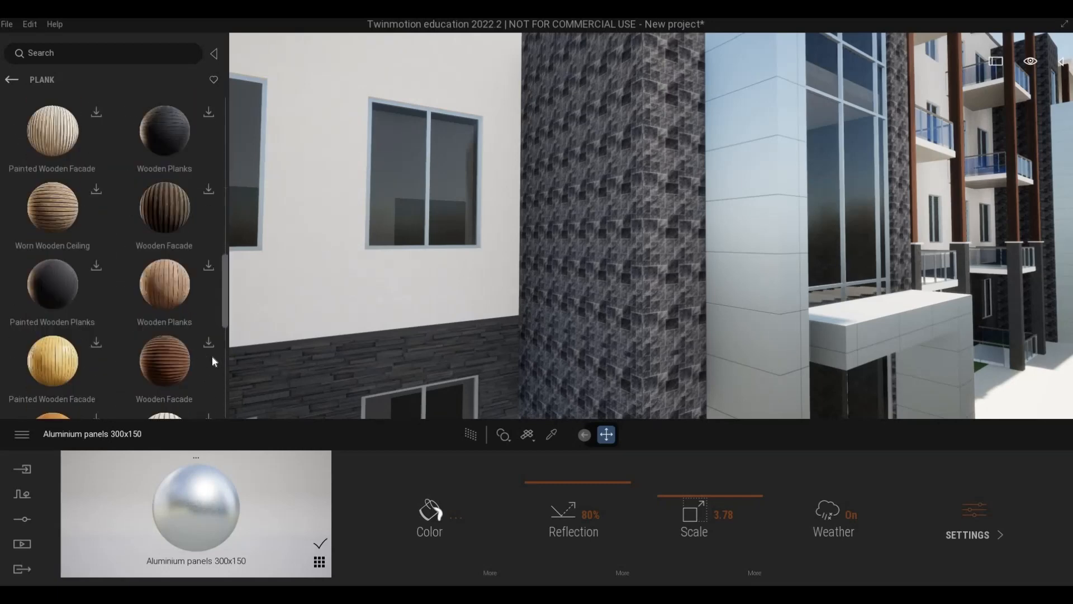
scroll(212, 343, up, 5)
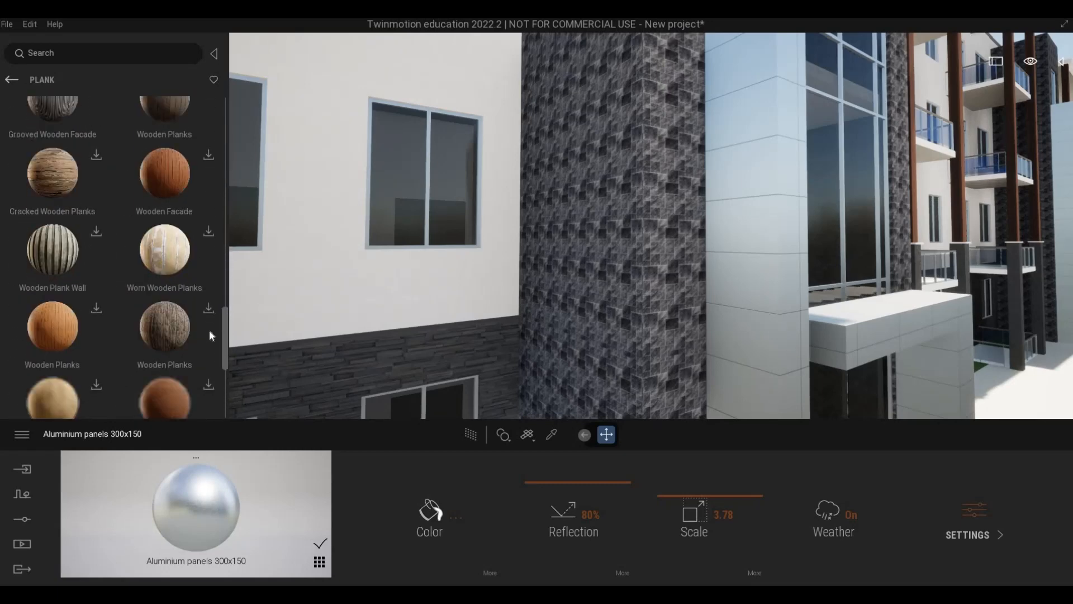
scroll(184, 246, up, 2)
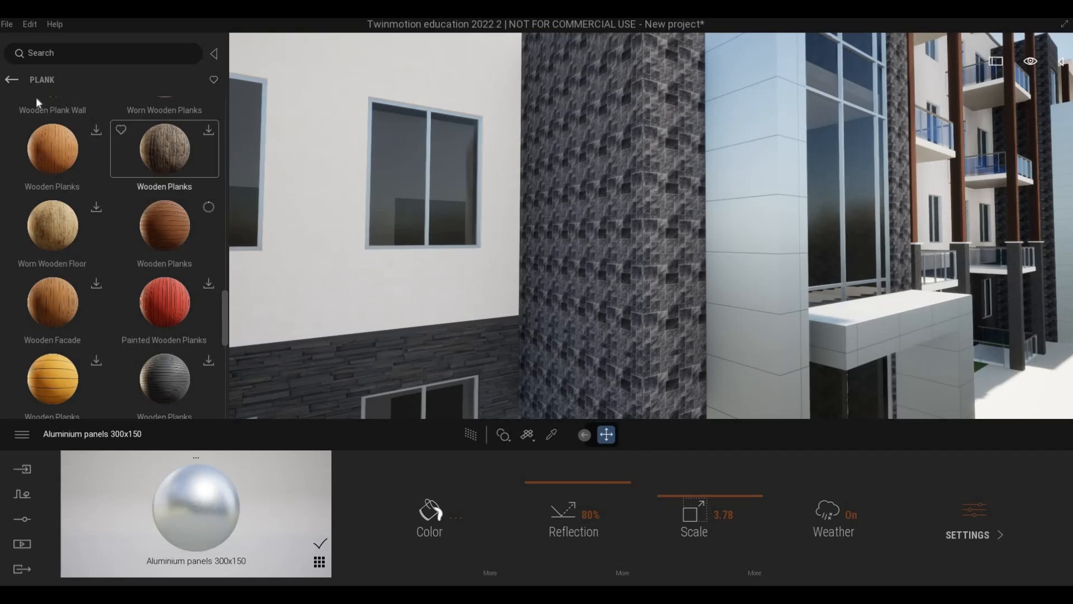
Download the dark Concrete Facade material from the Megascans painted concrete surfaces.
click(13, 79)
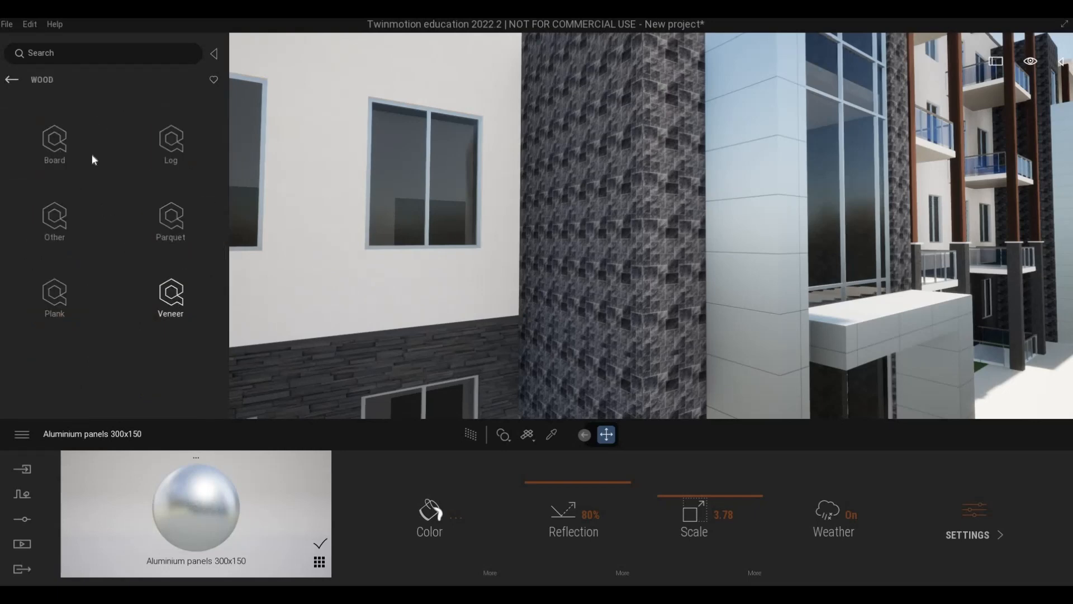
click(11, 80)
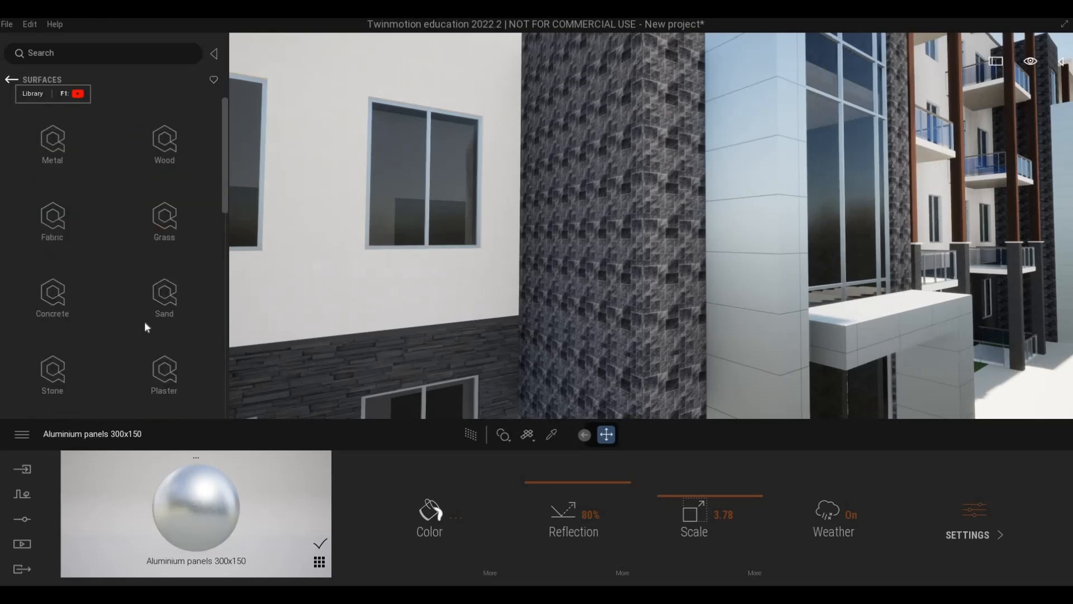
click(58, 300)
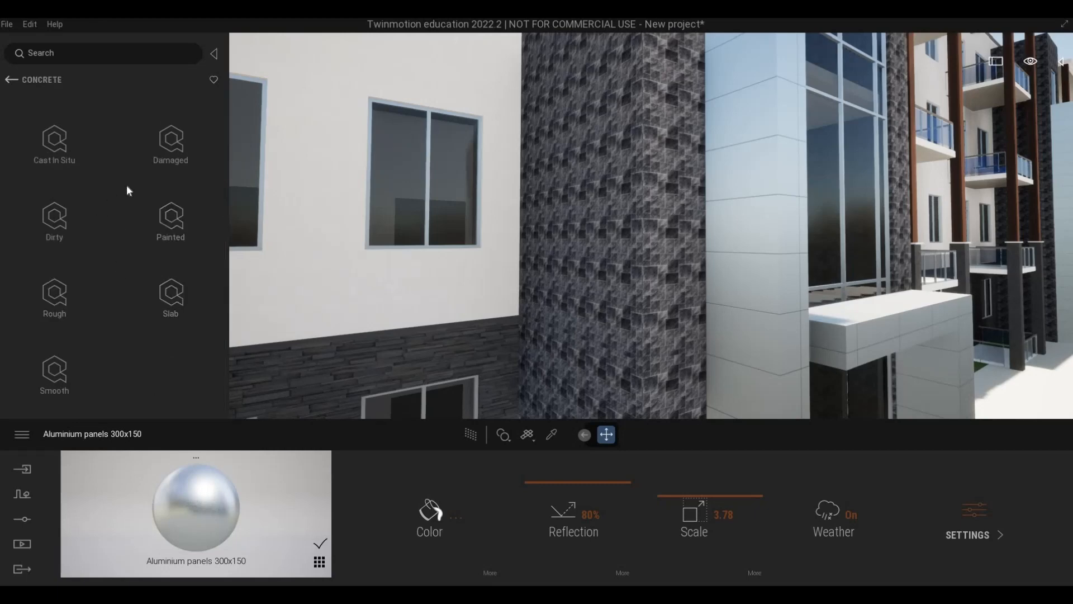
click(156, 229)
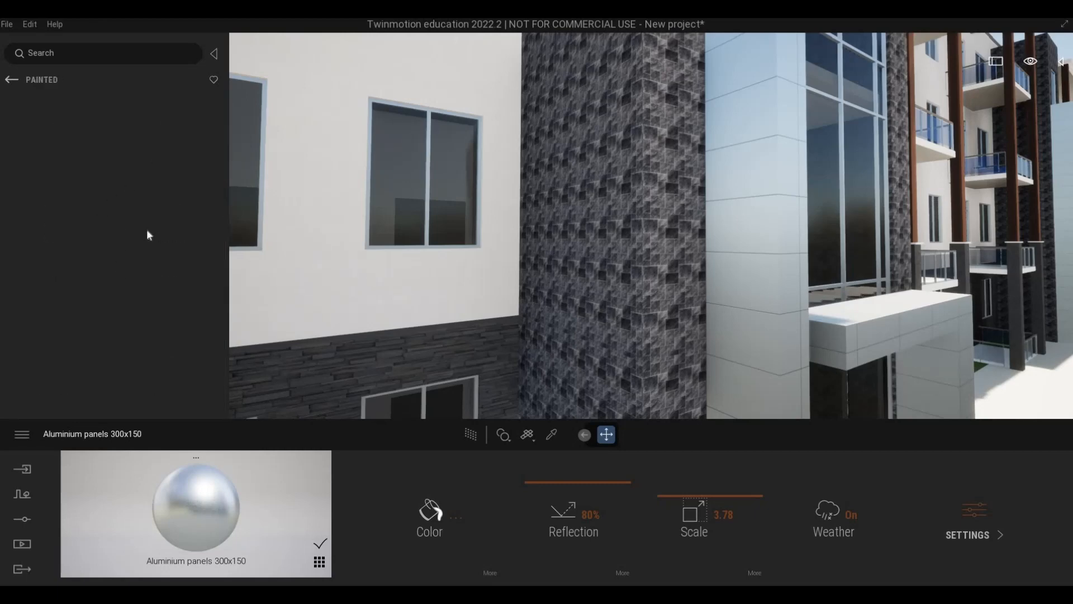
scroll(126, 270, down, 5)
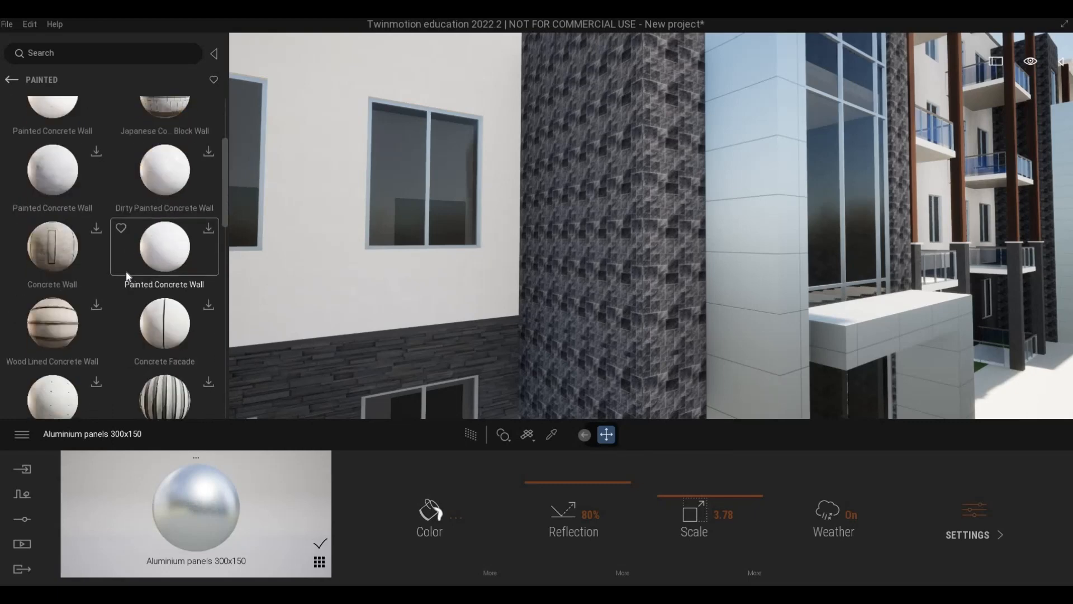
scroll(126, 270, down, 2)
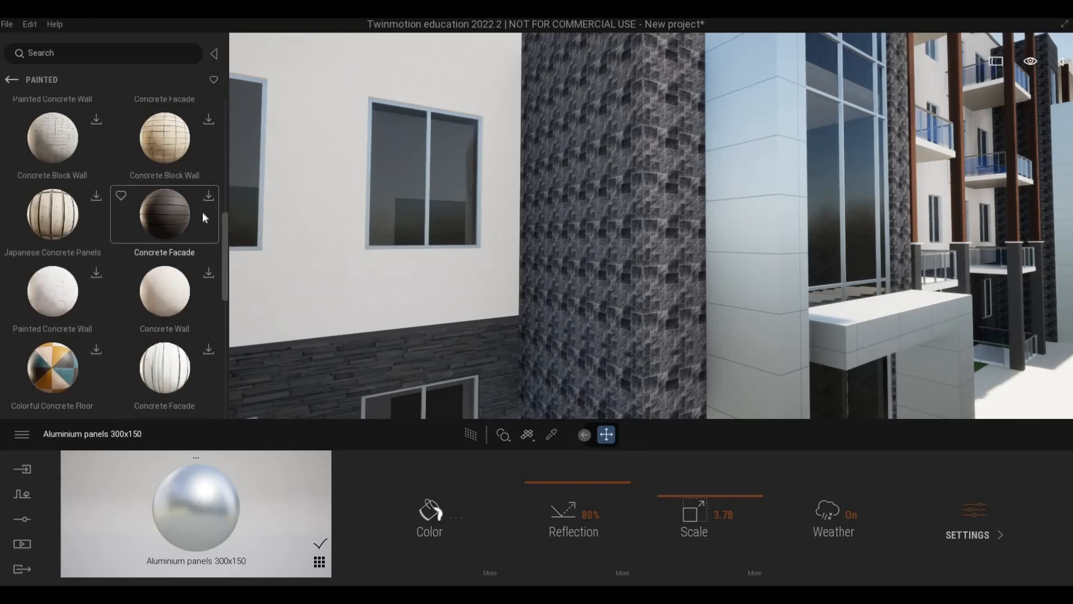
click(209, 199)
Apply the dark Concrete Facade material to the stone-clad tower beside the entrance and set its scale to 4.76.
scroll(179, 263, down, 4)
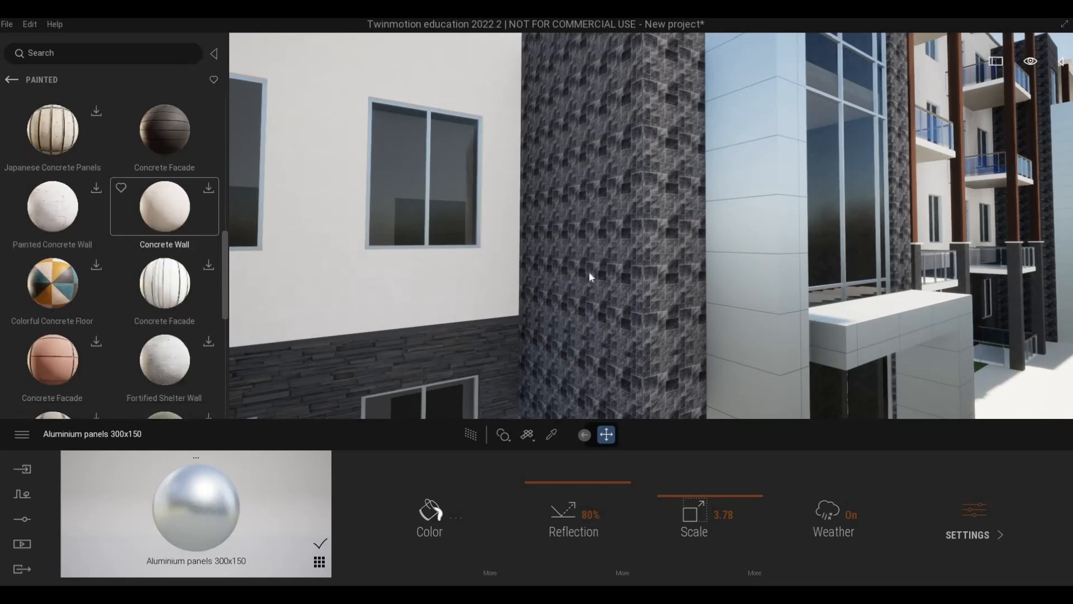
scroll(168, 288, down, 8)
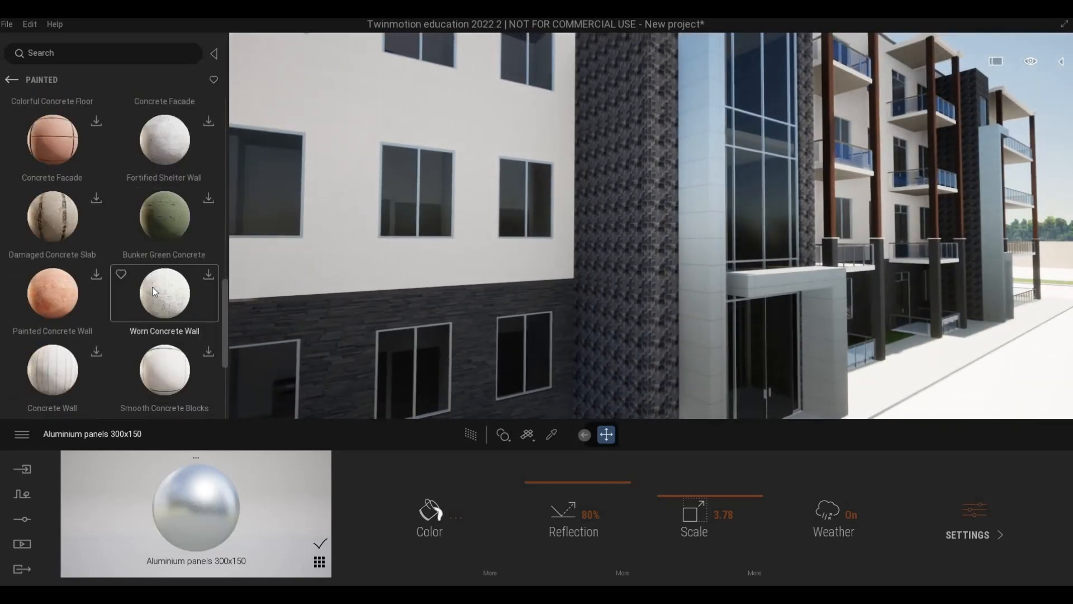
scroll(153, 287, up, 10)
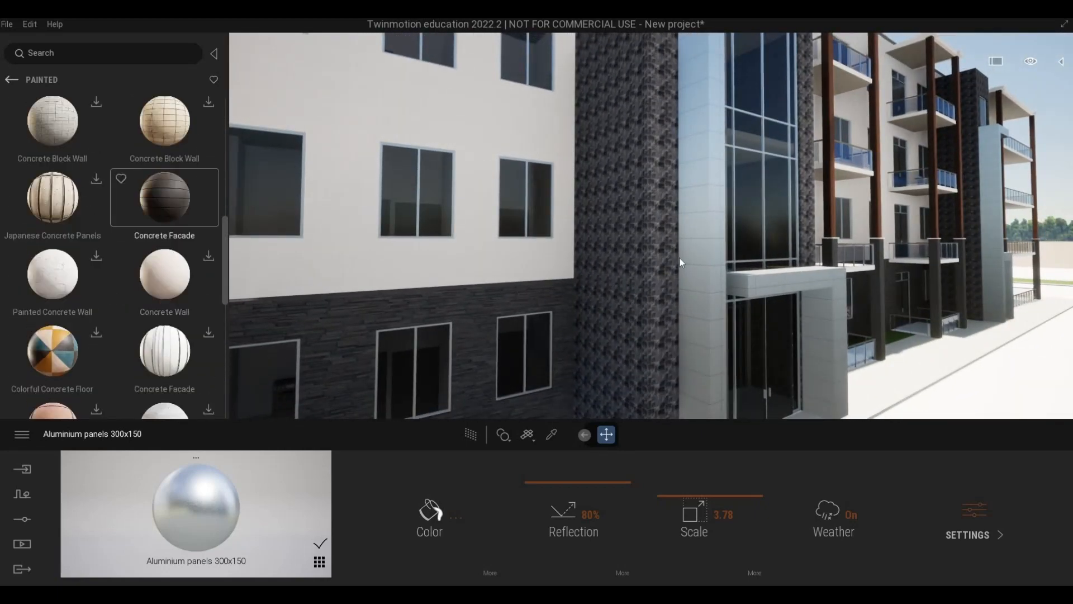
drag(661, 259, 653, 261)
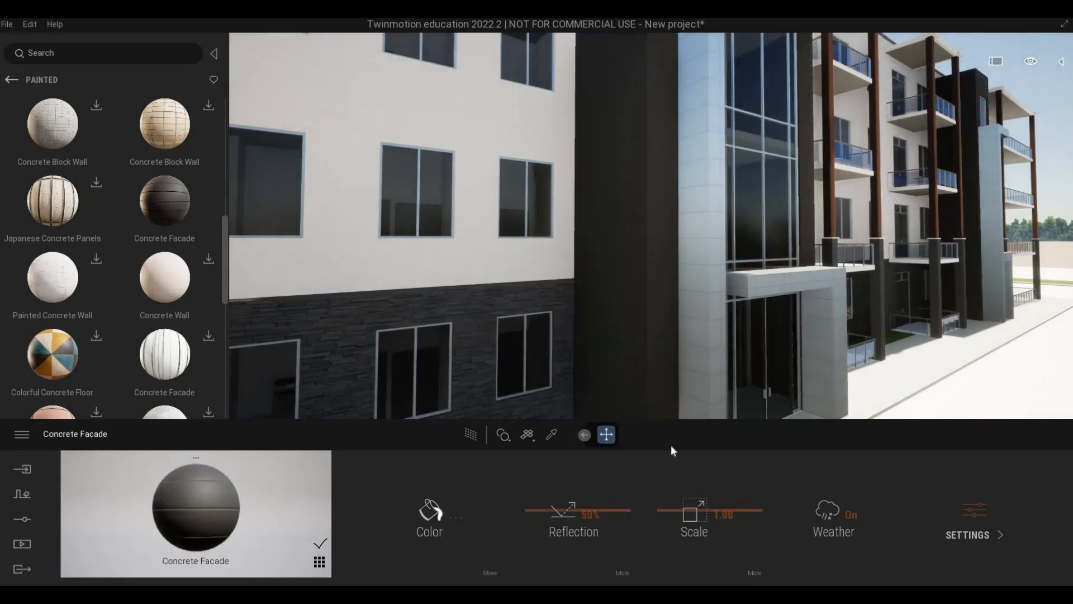
drag(668, 489, 666, 490)
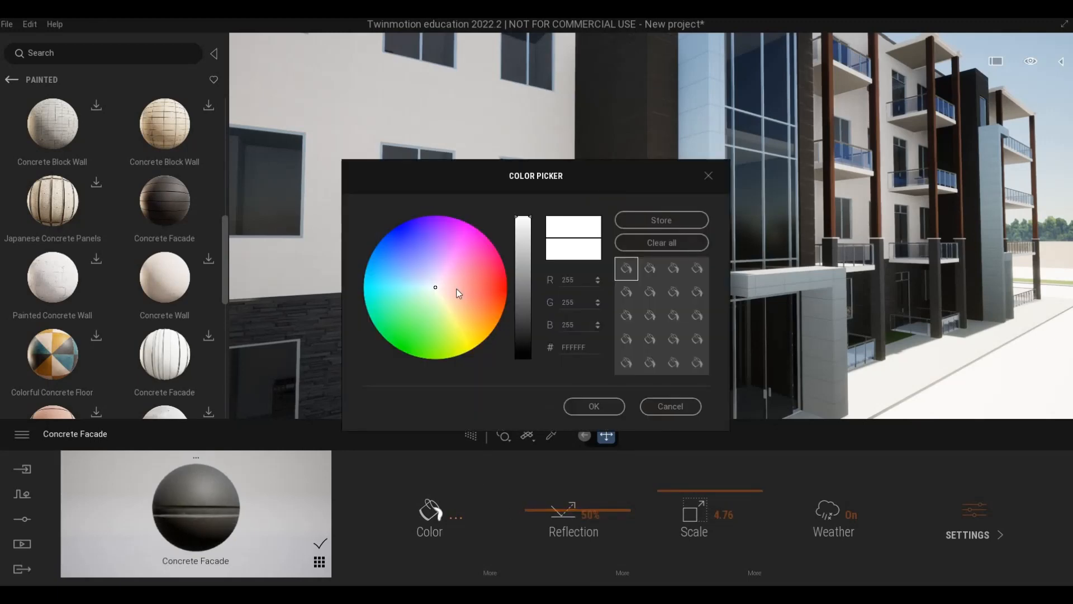
Try a pale lavender tint, E2D4FF, as the Concrete Facade material's colour.
drag(453, 289, 437, 288)
click(434, 278)
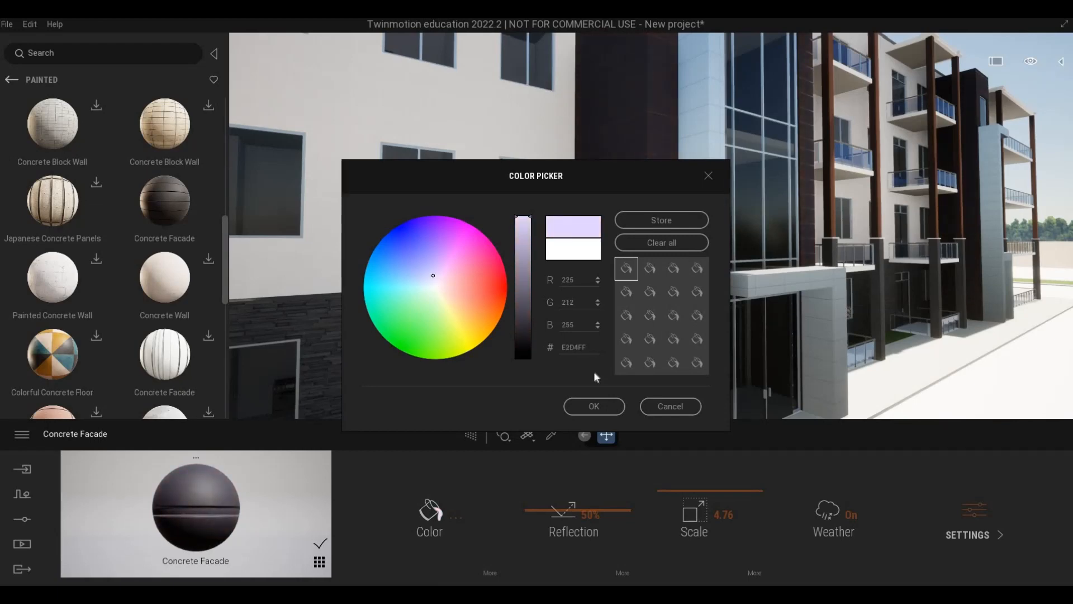
Examine the dark concrete panels on the tower up close and against the whole building front.
scroll(605, 324, up, 8)
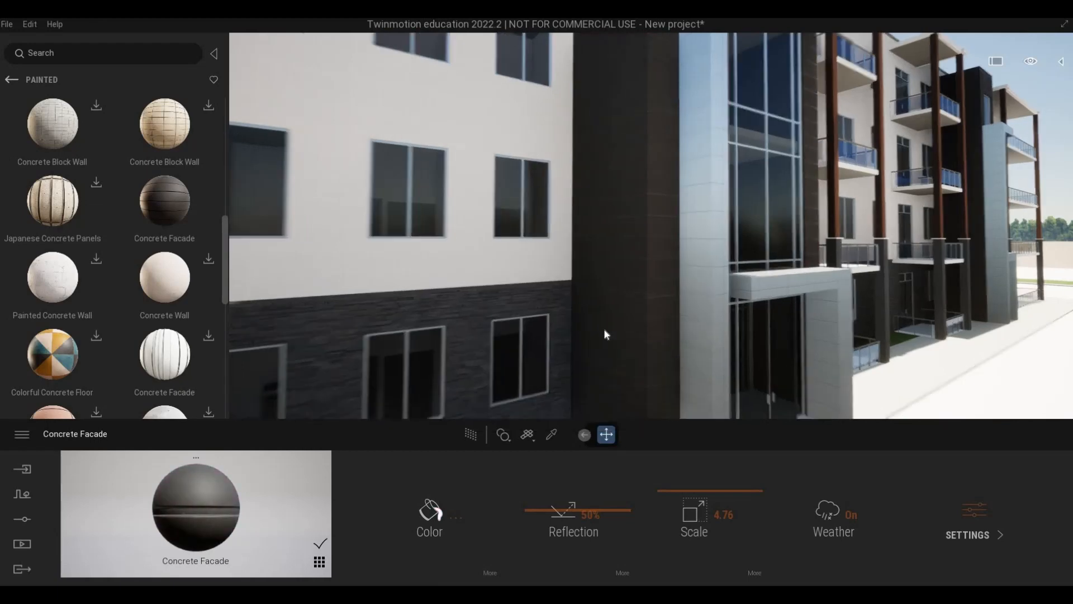
scroll(613, 333, up, 2)
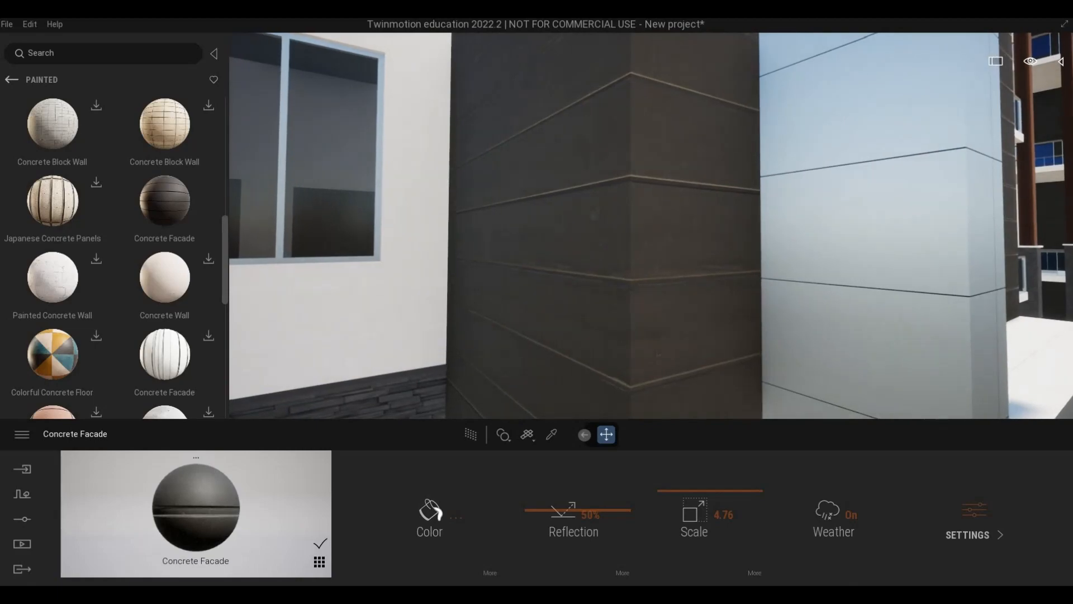
key(d)
key(s)
right_drag(614, 332, 564, 330)
key(e)
key(a)
key(s)
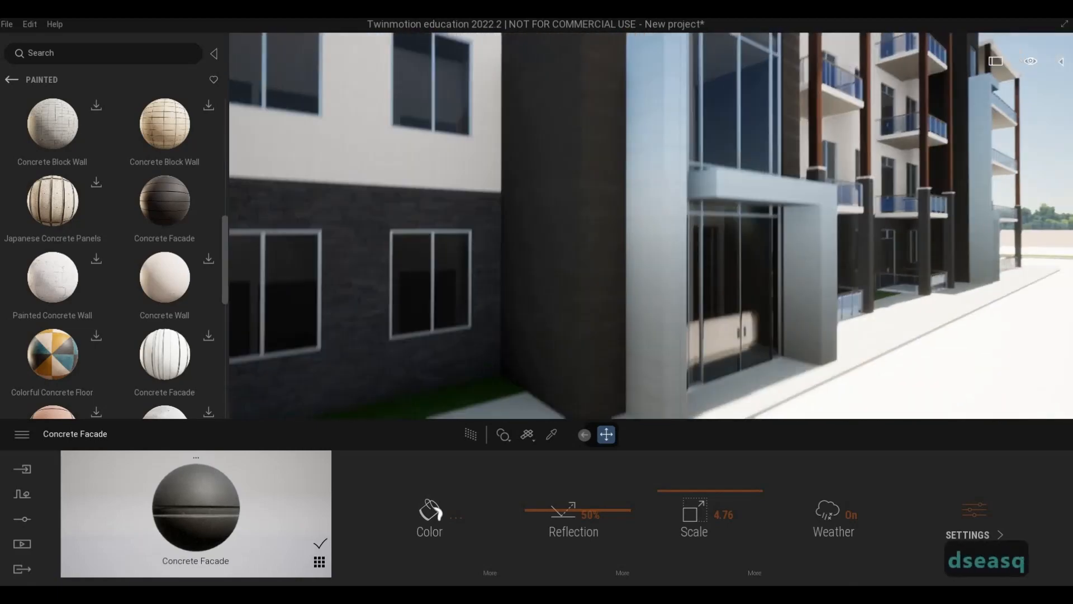
key(q)
key(d)
key(d)
key(w)
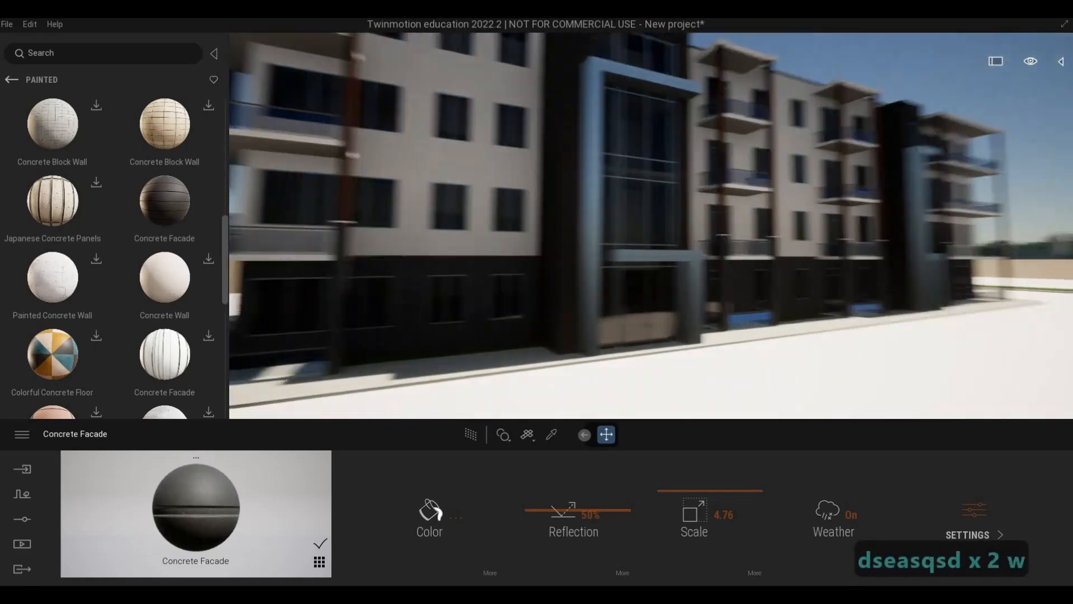
key(a)
key(w)
key(e)
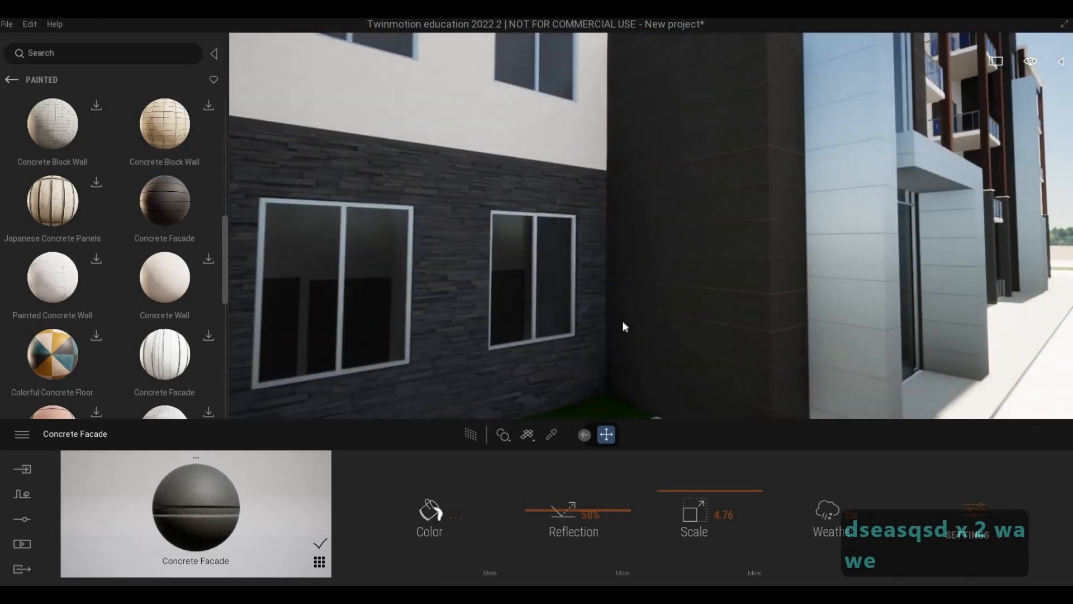
Open the Plank category of the Megascans wood surfaces in the library.
click(13, 83)
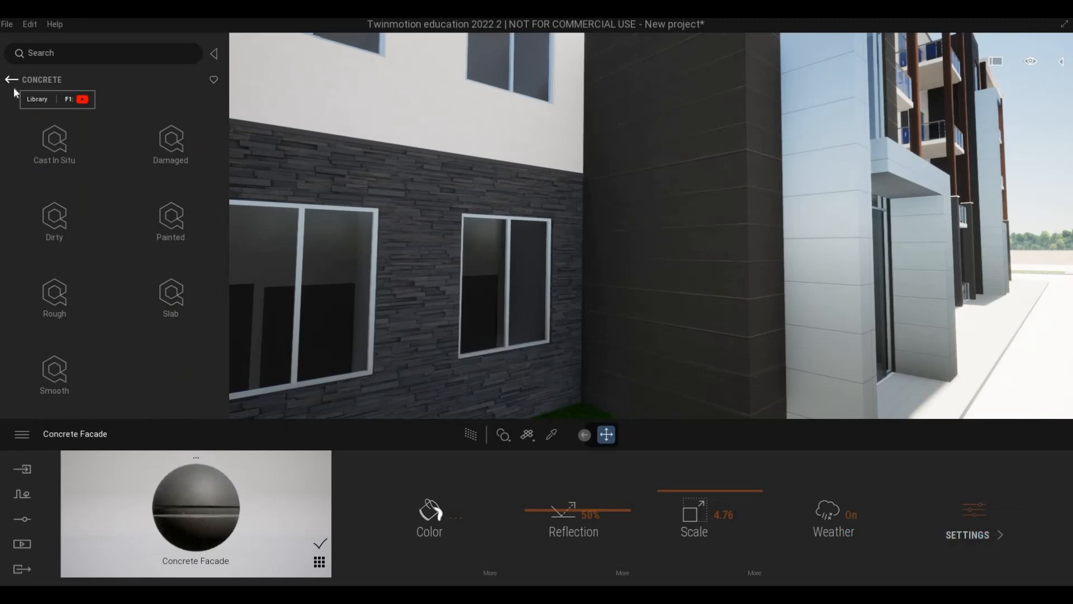
click(12, 80)
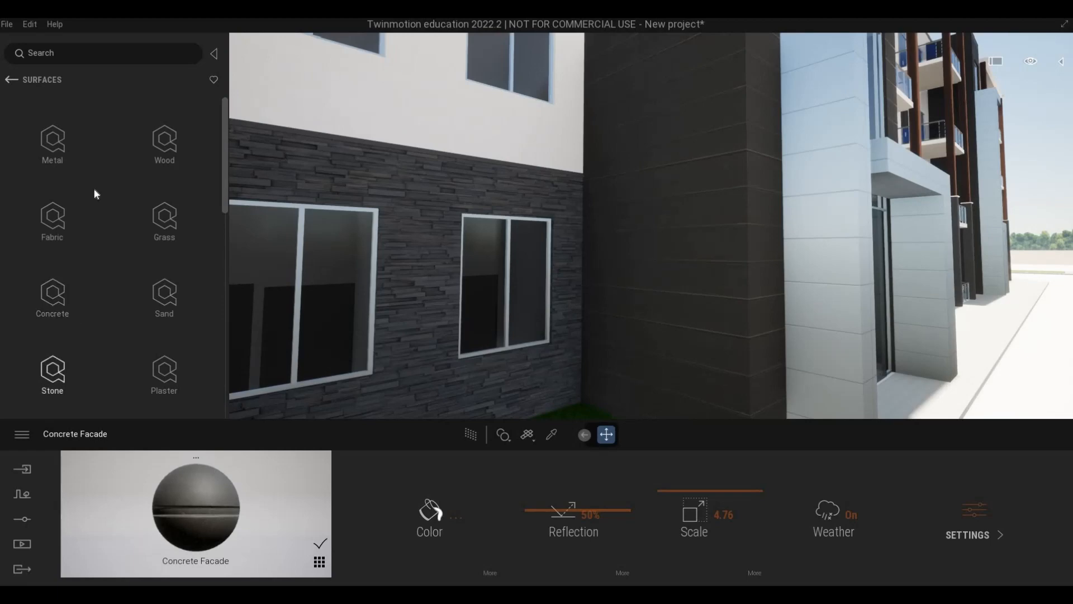
click(156, 143)
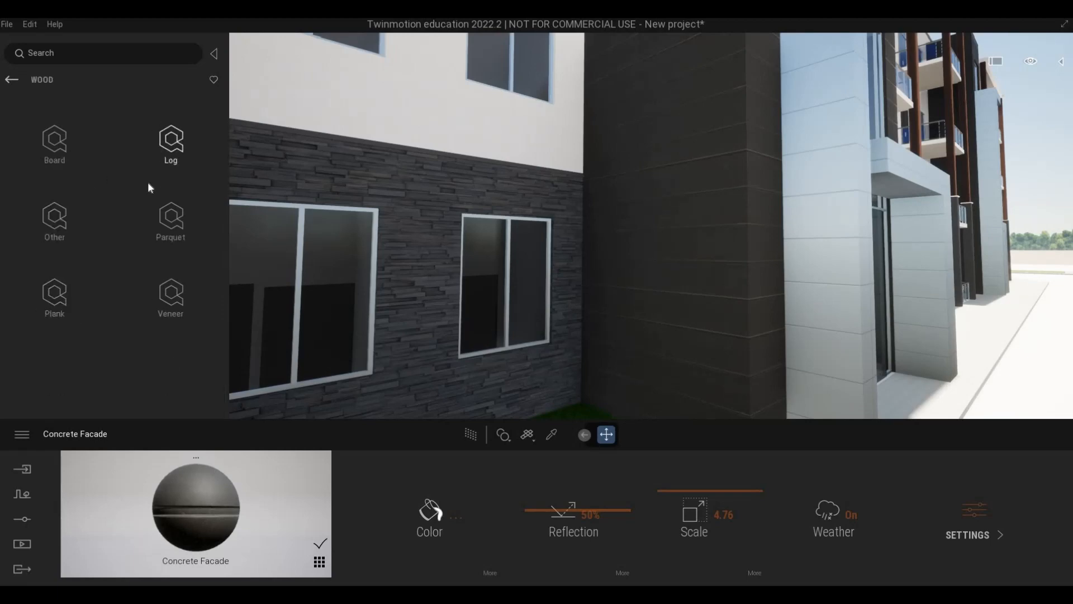
click(61, 302)
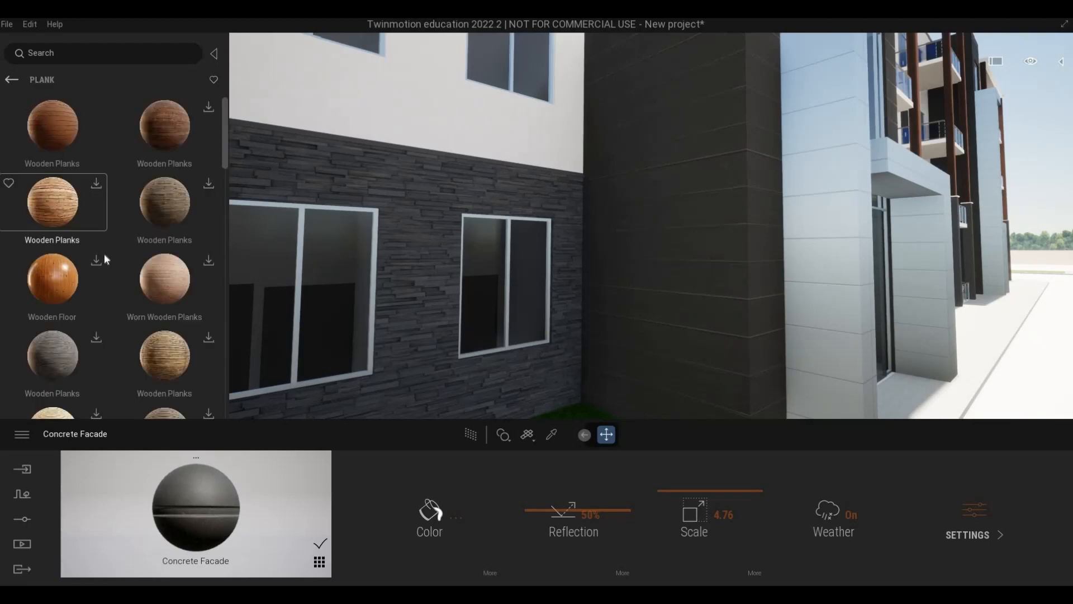
Download the dark brown Wooden Planks material with horizontal boards from the Megascans plank surfaces.
scroll(213, 247, down, 2)
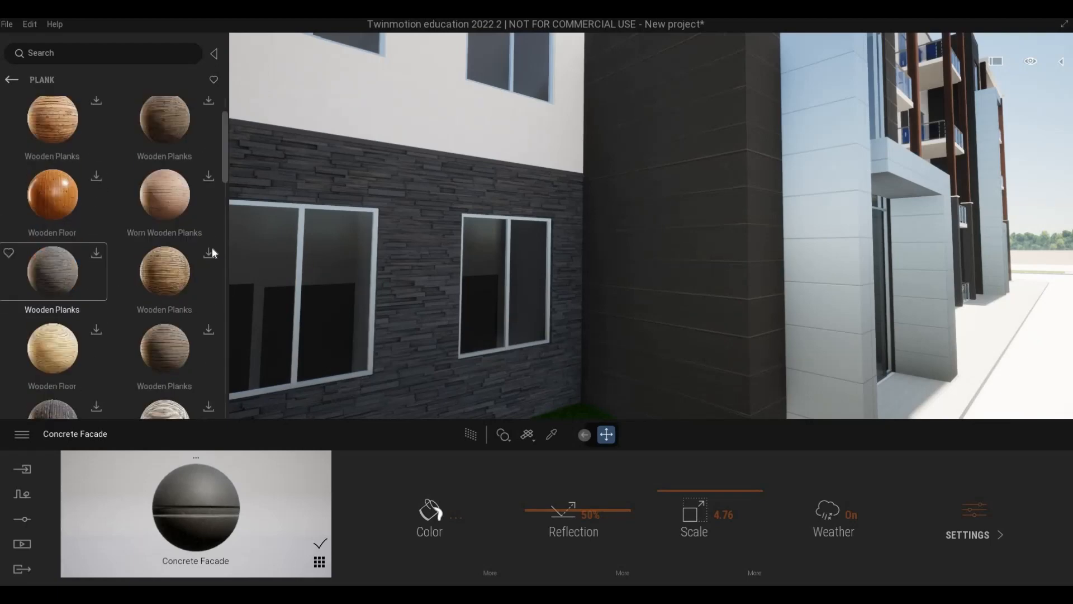
scroll(213, 252, down, 3)
scroll(226, 308, down, 10)
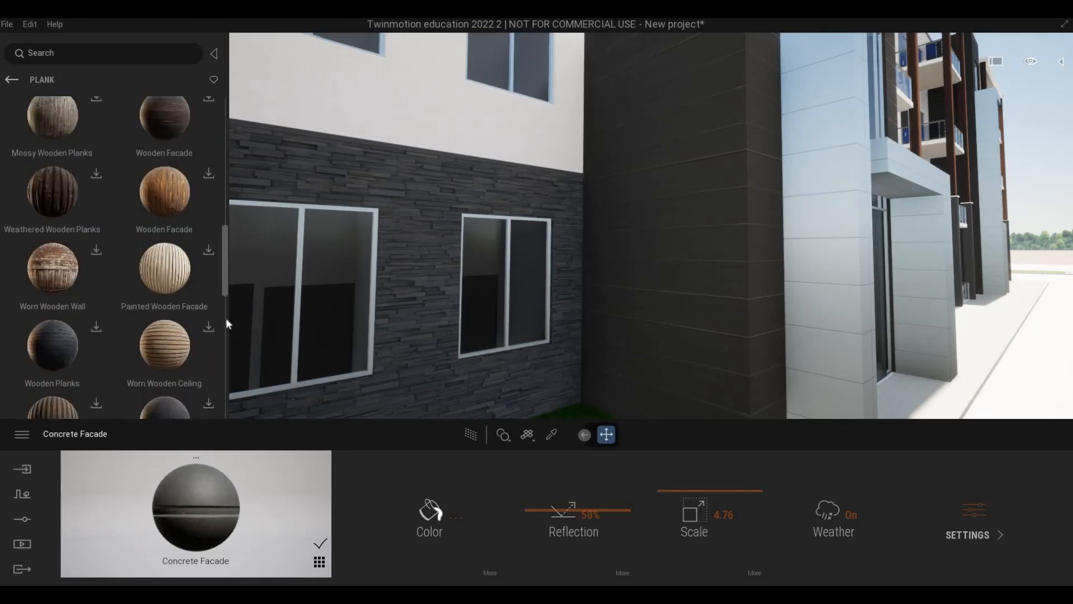
scroll(219, 384, down, 2)
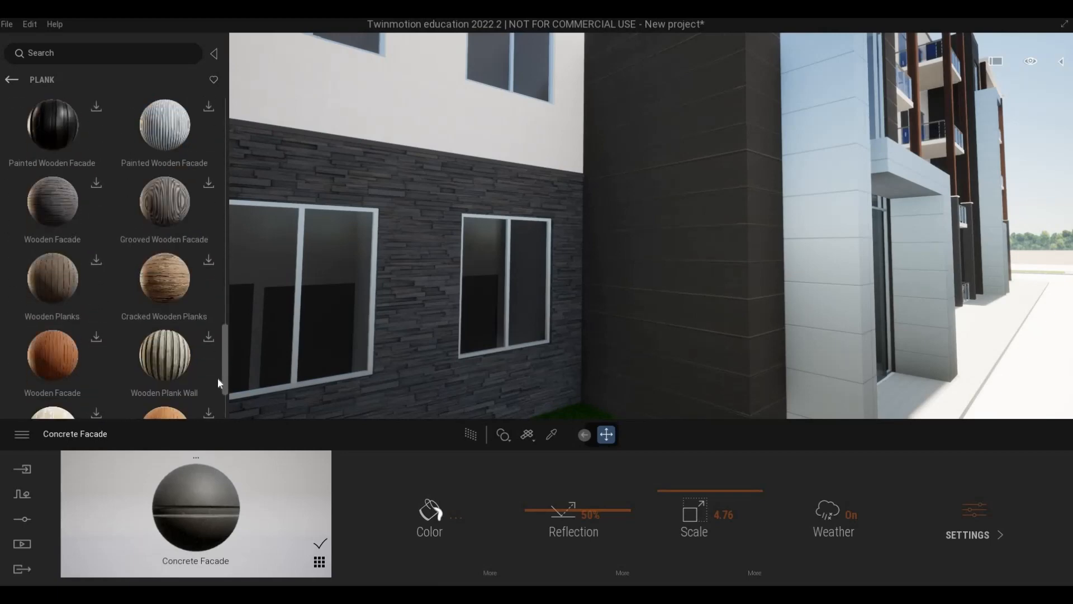
scroll(216, 387, down, 5)
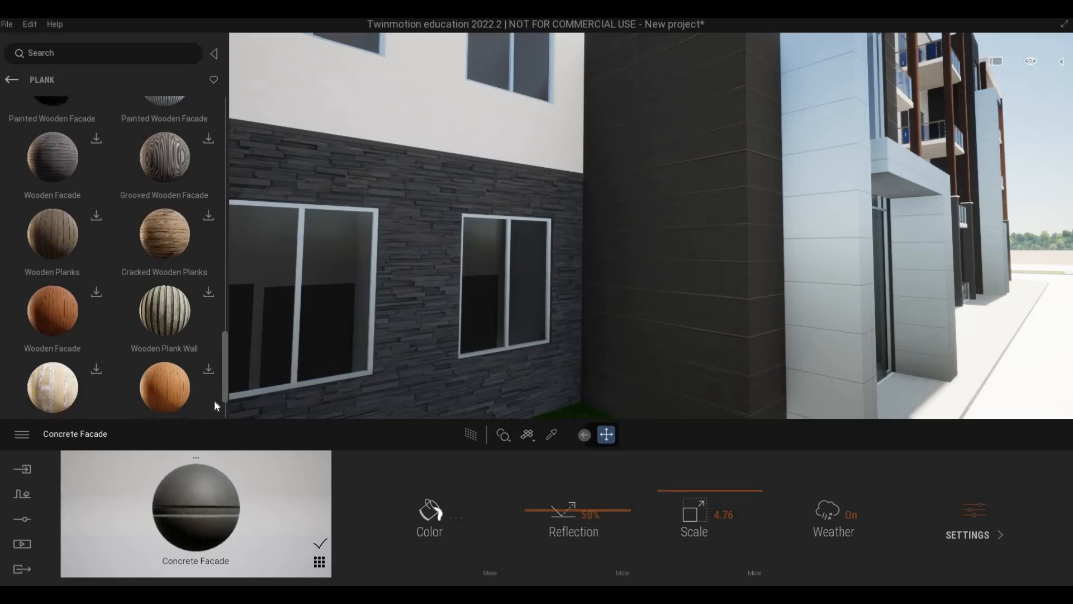
scroll(216, 420, down, 8)
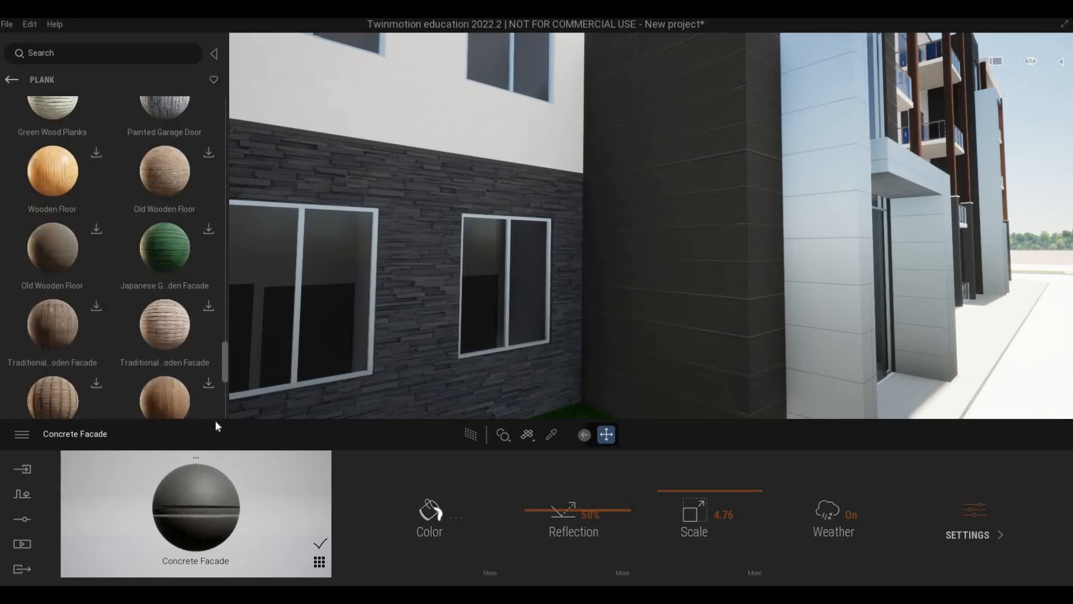
scroll(215, 427, down, 6)
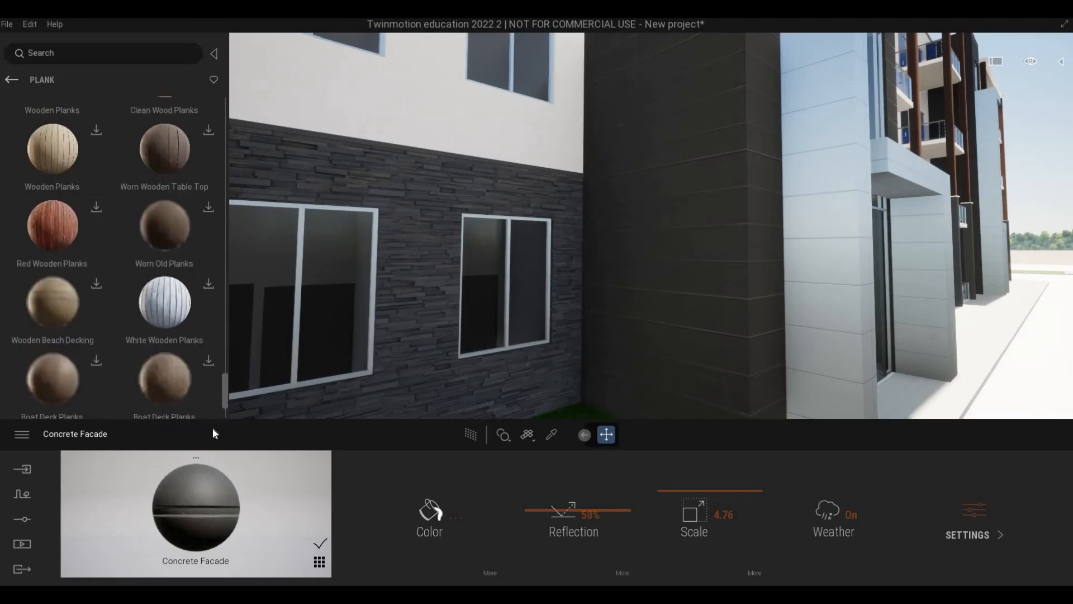
scroll(199, 378, down, 1)
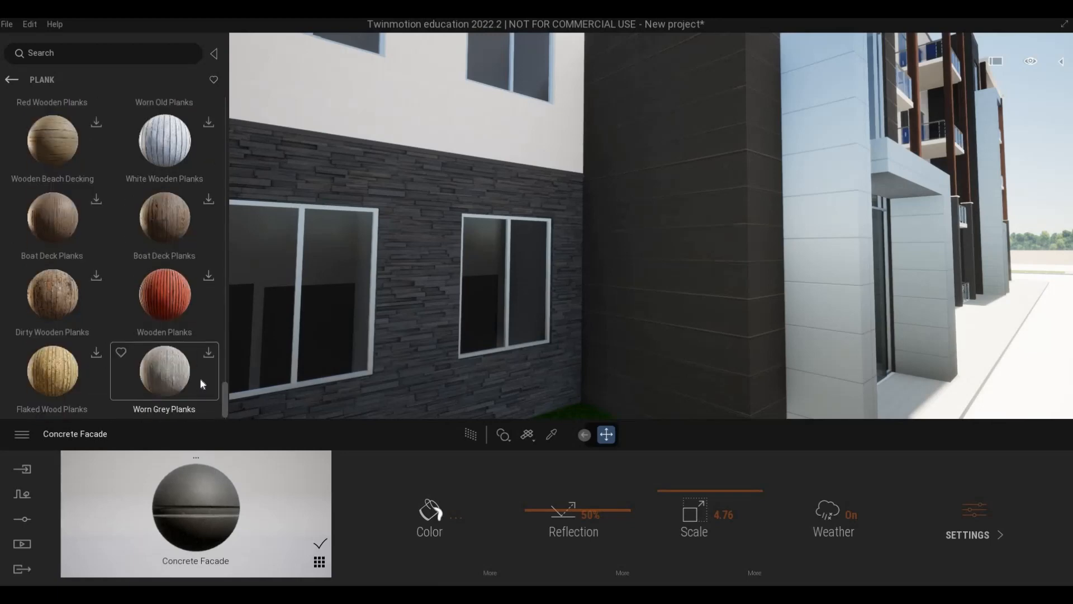
scroll(200, 377, up, 4)
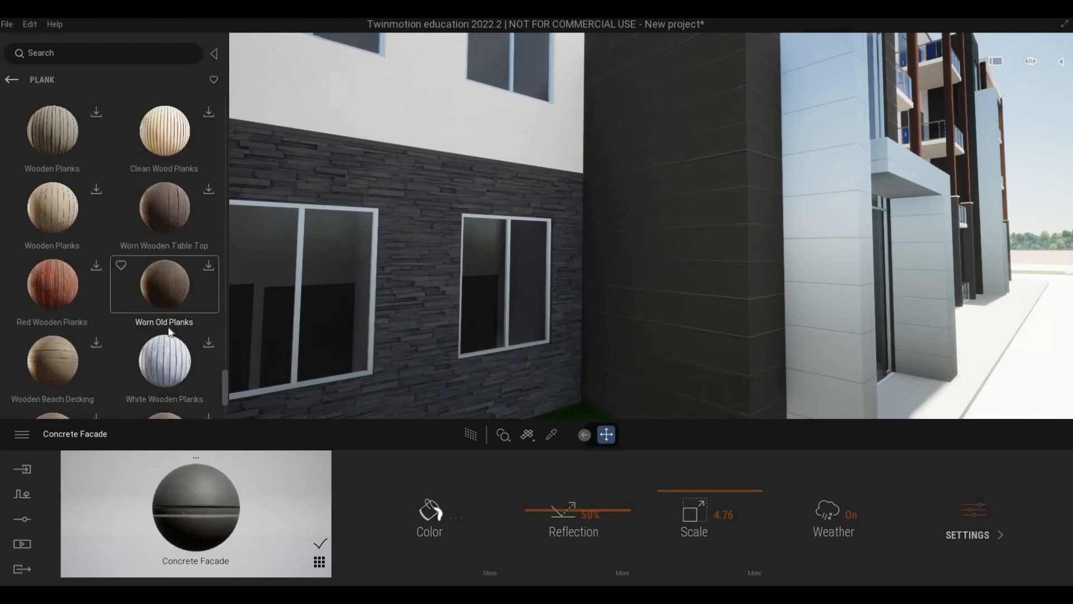
scroll(169, 331, up, 5)
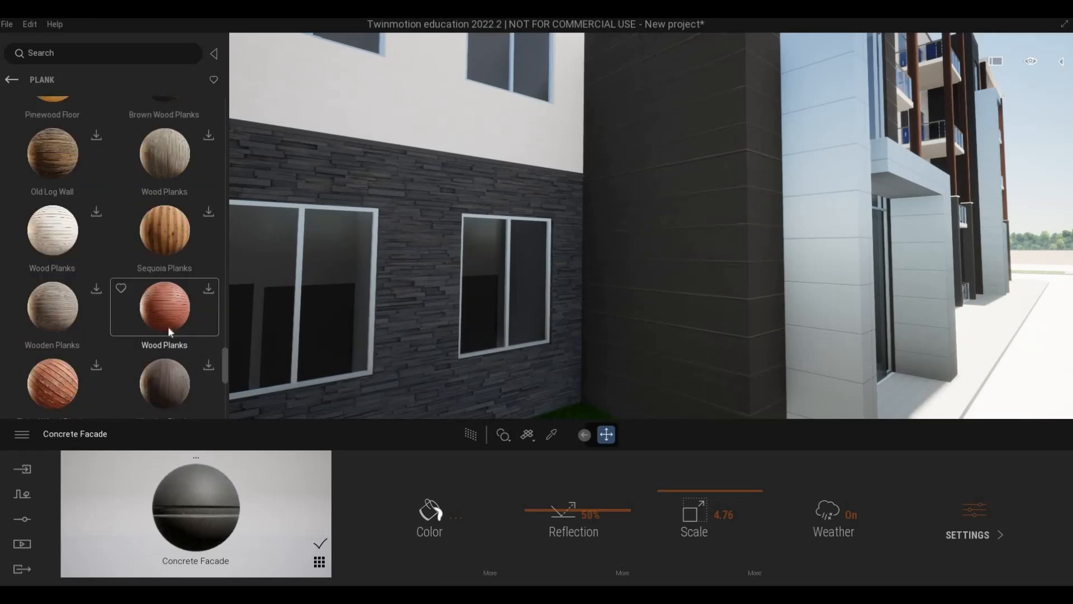
scroll(168, 327, up, 5)
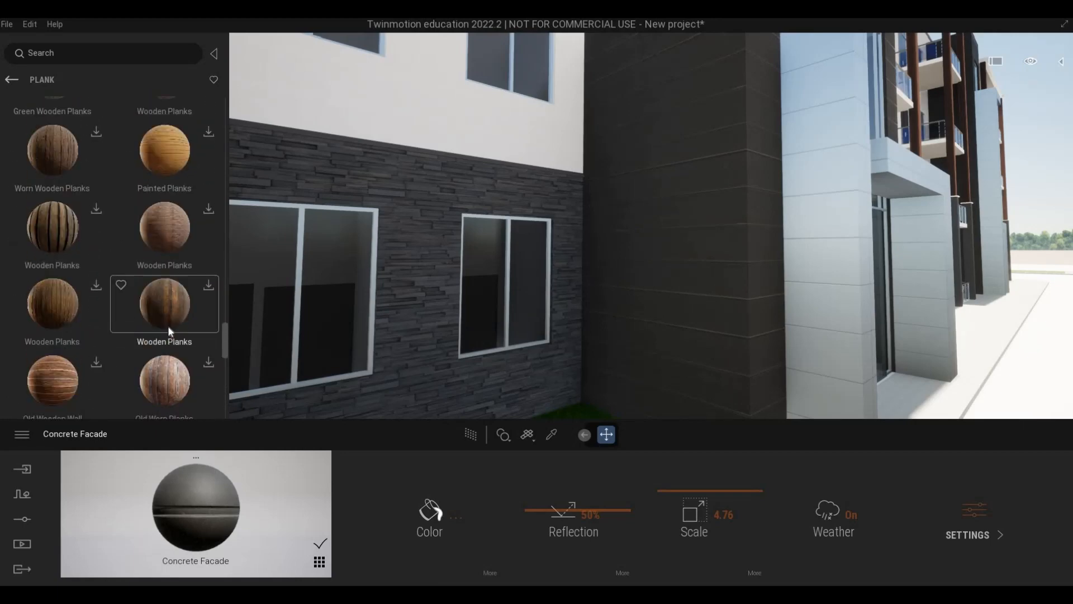
scroll(168, 325, up, 5)
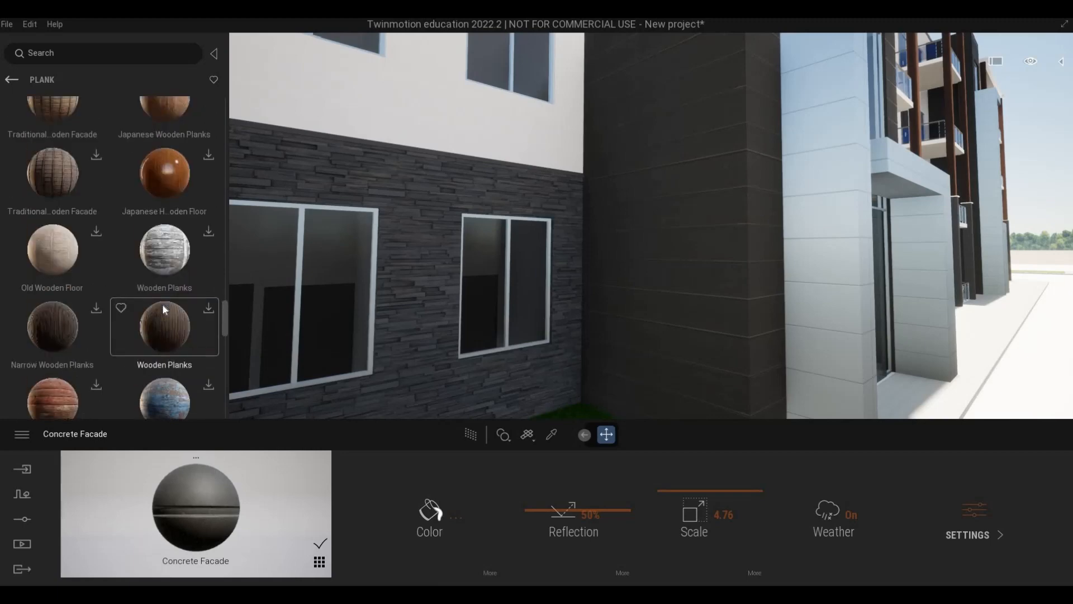
scroll(163, 309, up, 2)
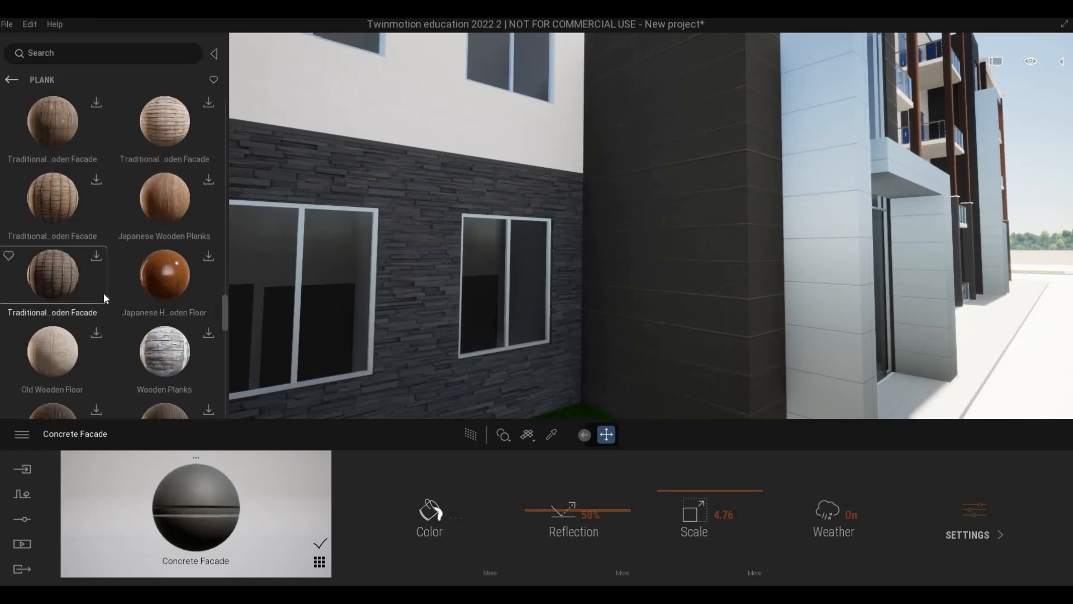
scroll(103, 293, up, 4)
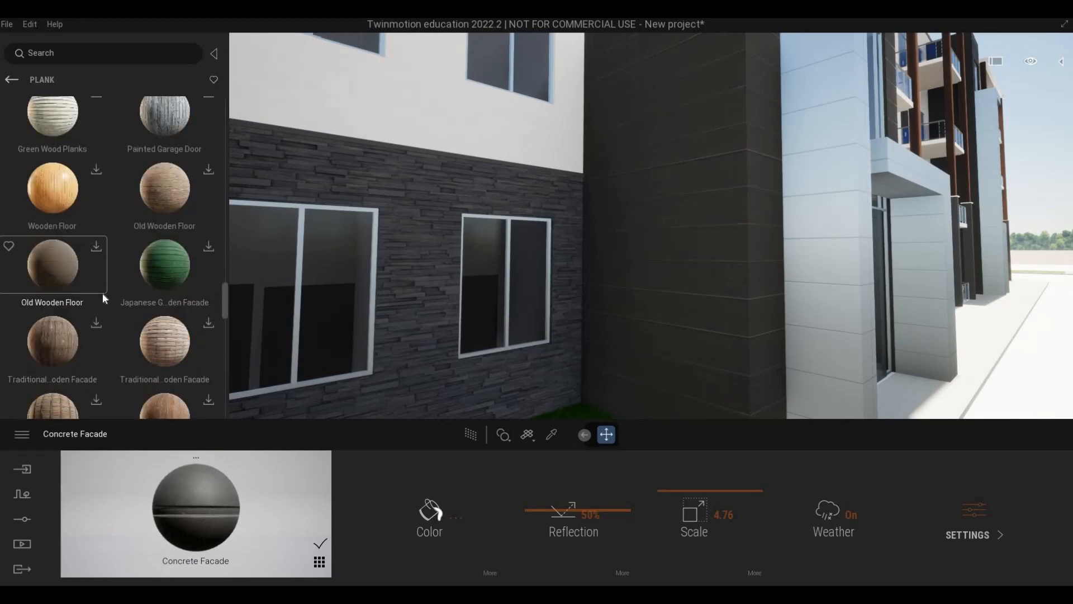
scroll(103, 293, up, 1)
scroll(102, 293, up, 1)
scroll(102, 292, up, 4)
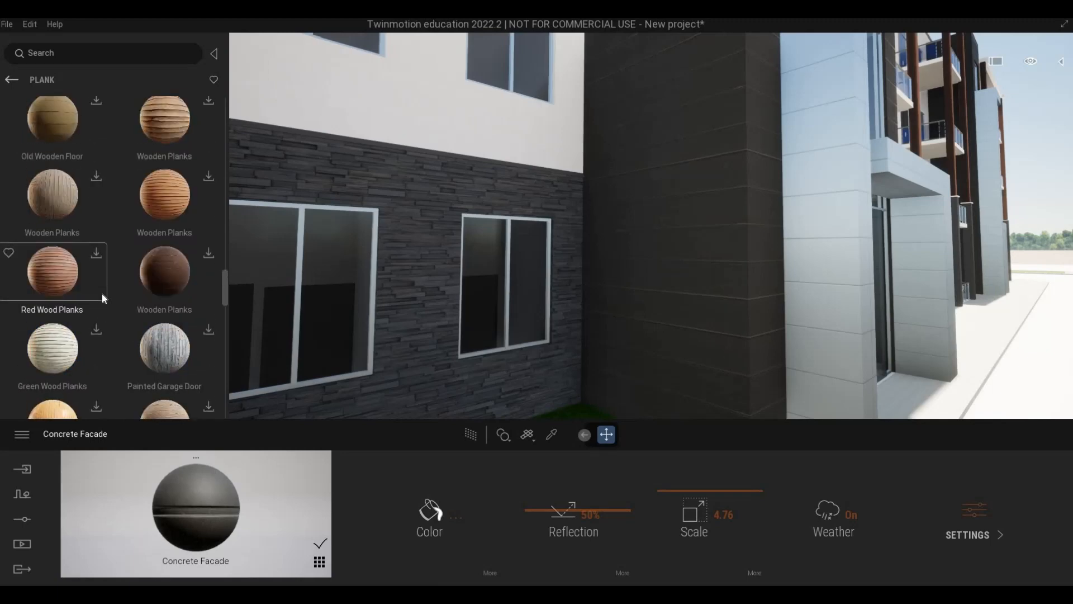
scroll(104, 290, up, 1)
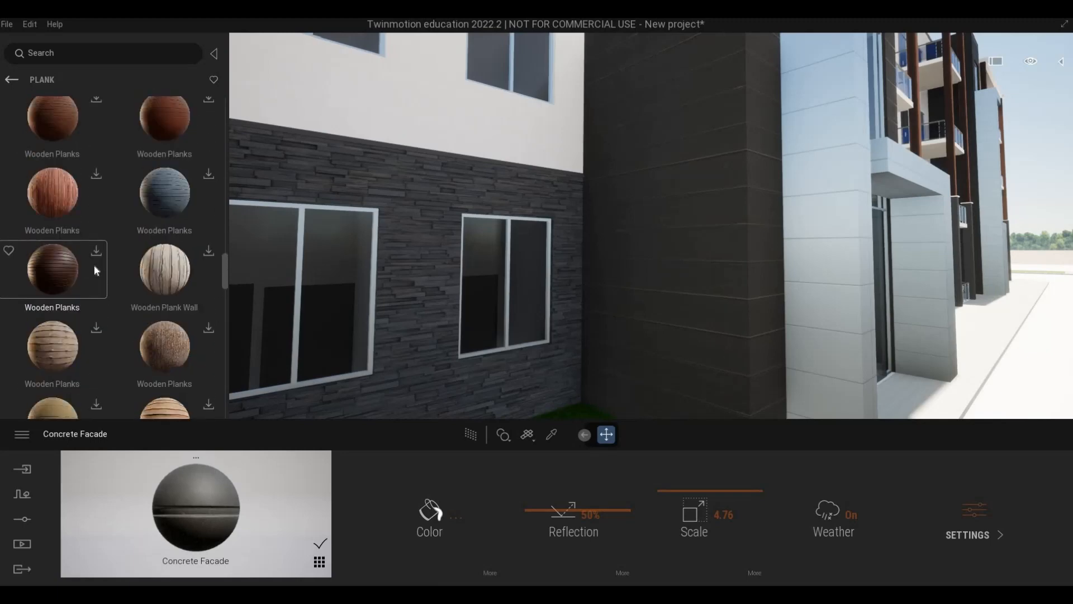
click(45, 274)
Apply the dark brown Wooden Planks material to the concrete-panelled tower beside the entrance and set its scale to 5.30.
key(ctrl+z)
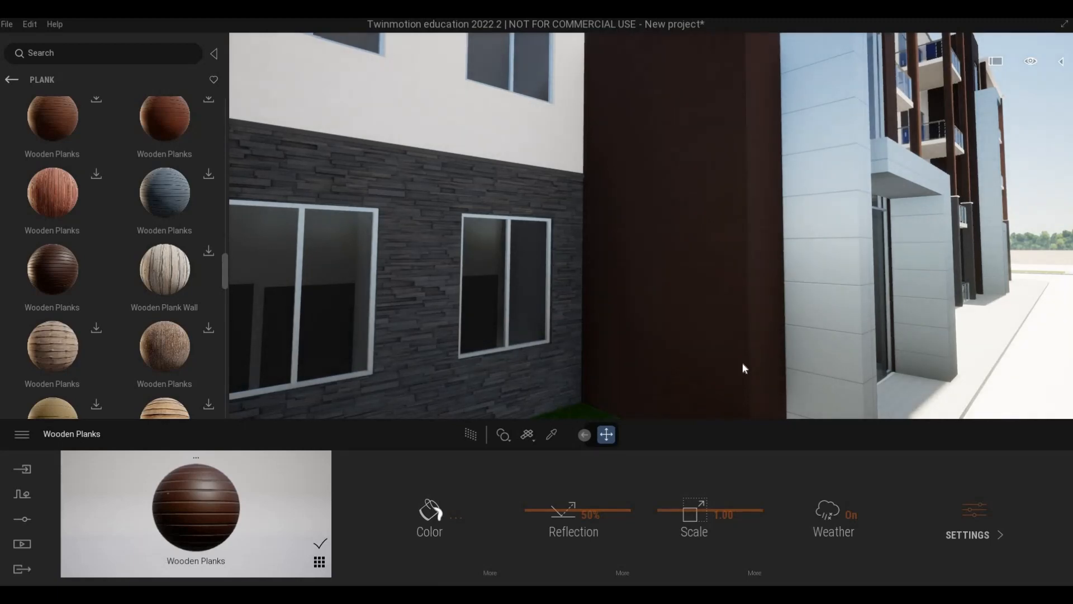
key(w)
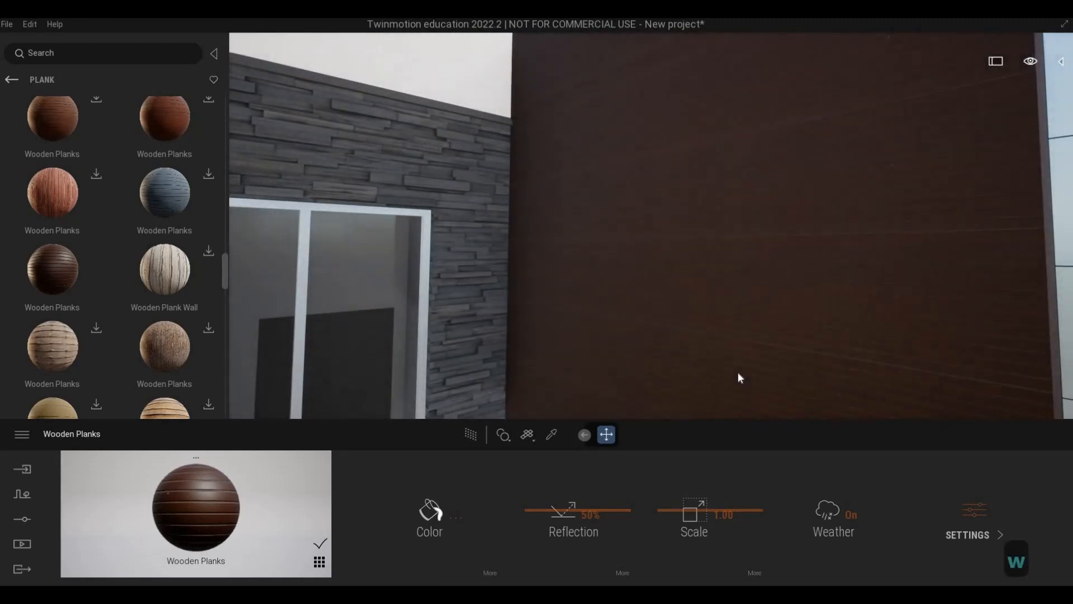
key(s)
key(d)
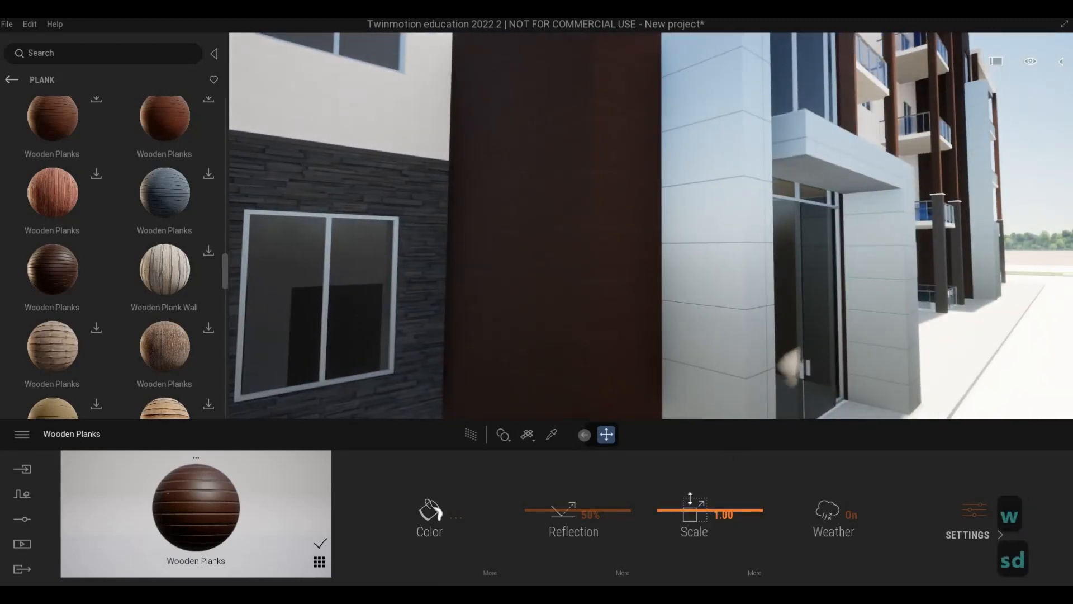
drag(690, 498, 690, 486)
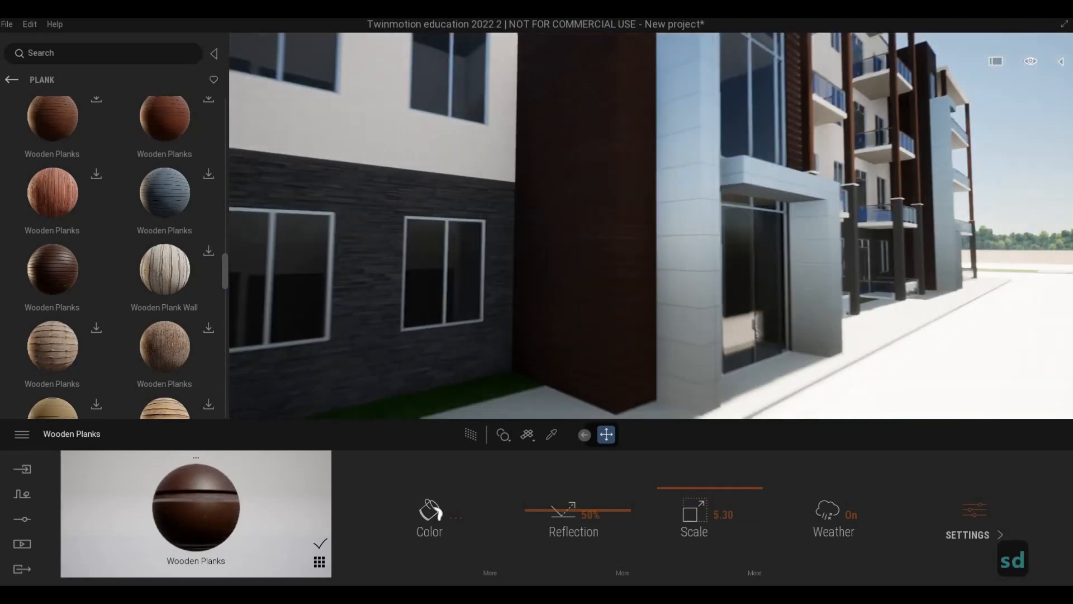
Examine the wood-clad tower from both sides of the entrance, the whole building front and the corner balconies.
key(q)
key(d)
key(d)
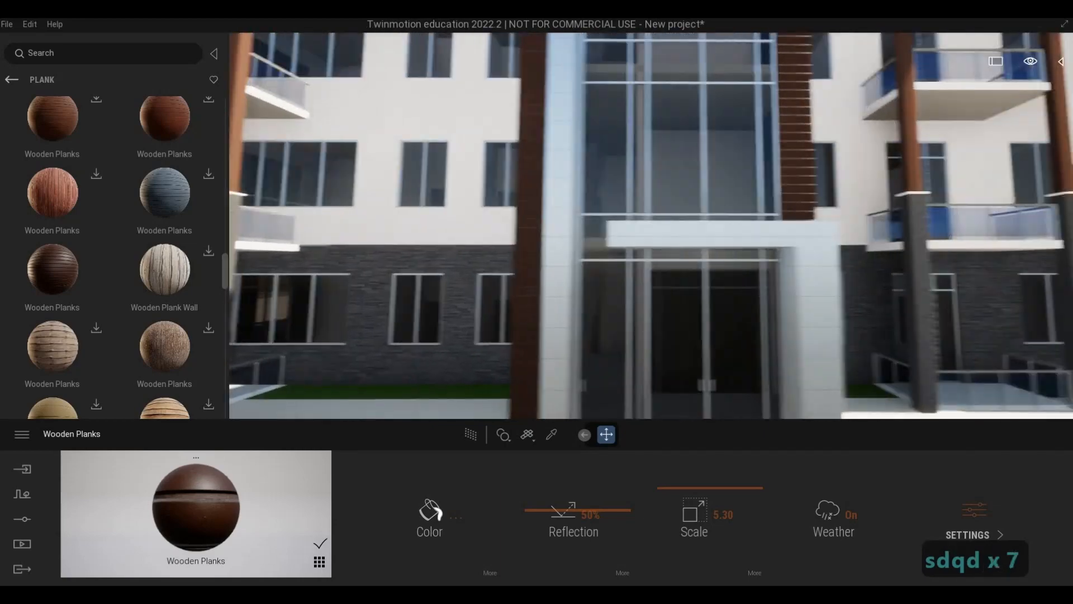
key(a)
key(w)
key(d)
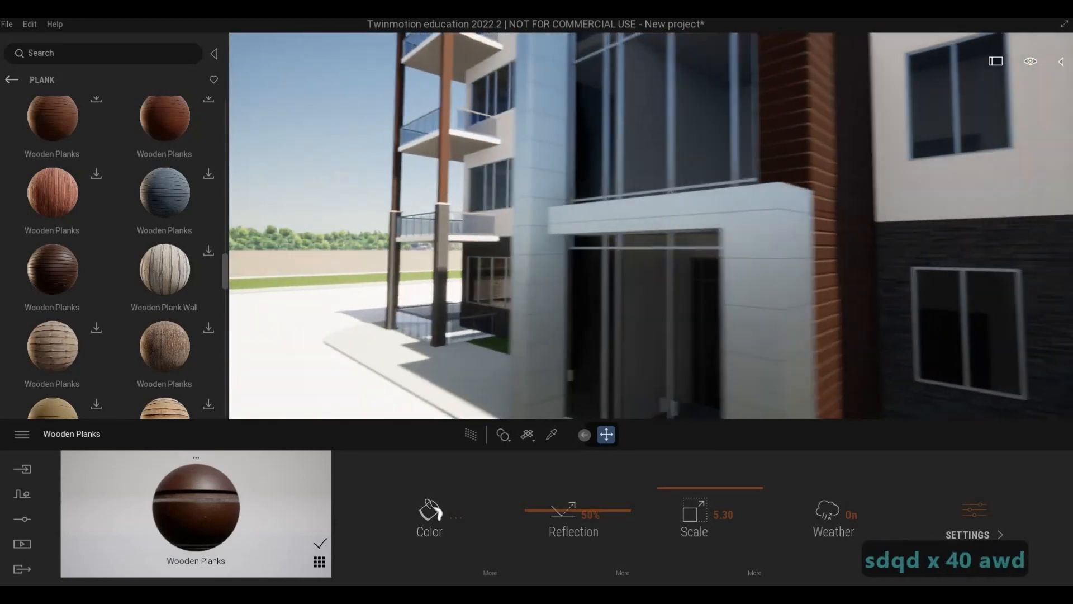
key(w)
key(a)
key(a)
key(a)
key(a)
key(a)
key(a)
key(a)
key(a)
key(a)
key(a)
key(a)
key(a)
key(a)
key(a)
key(a)
key(s)
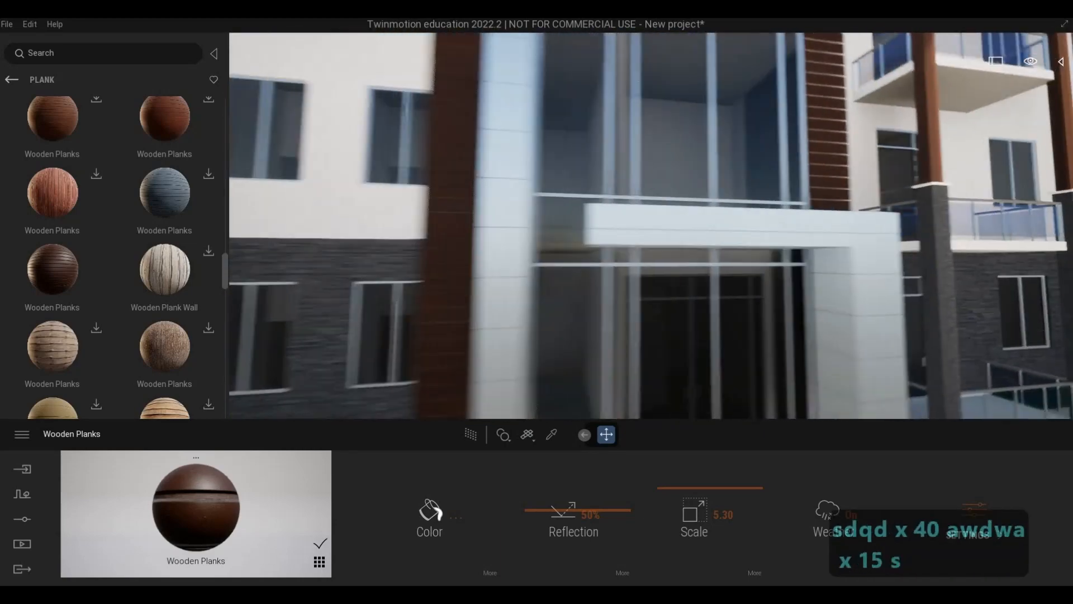
key(a)
key(a)
key(s)
key(s)
key(s)
key(s)
key(s)
key(s)
key(s)
key(s)
key(s)
key(s)
key(s)
key(s)
key(s)
key(q)
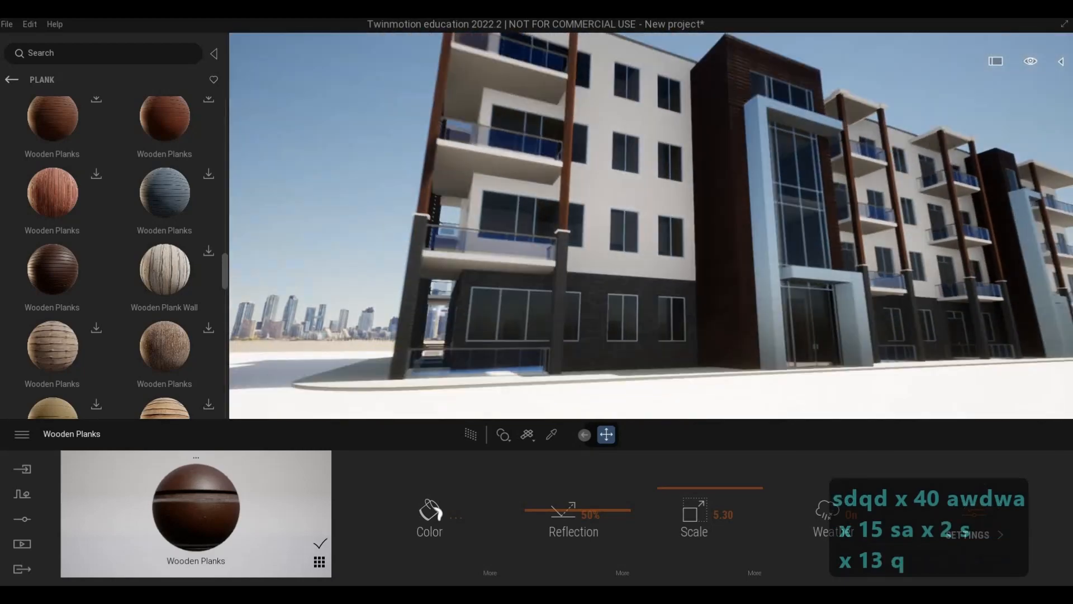
key(a)
key(w)
key(q)
key(w)
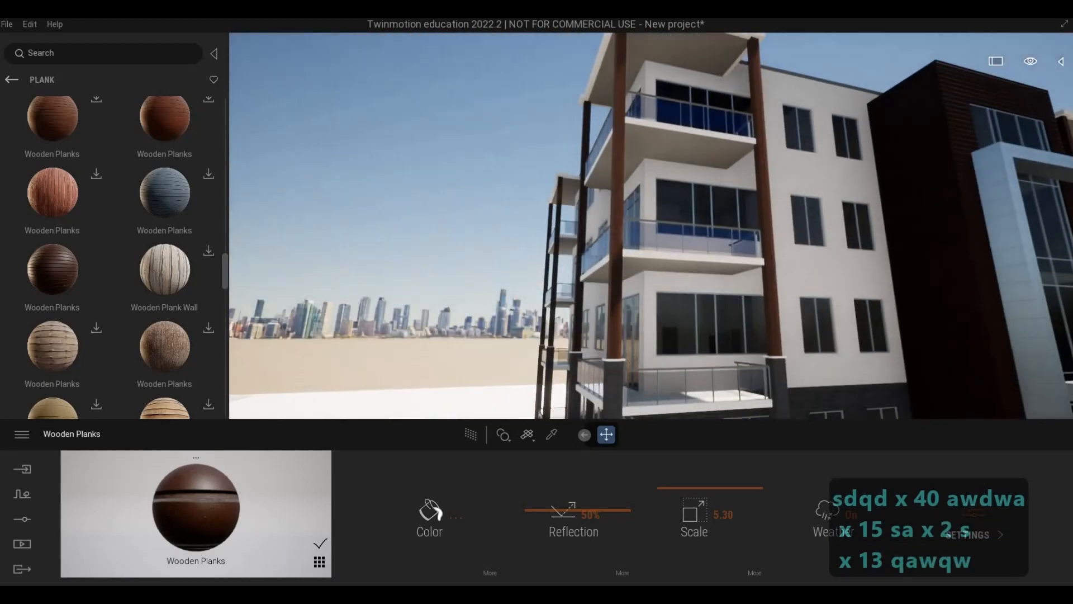
key(d)
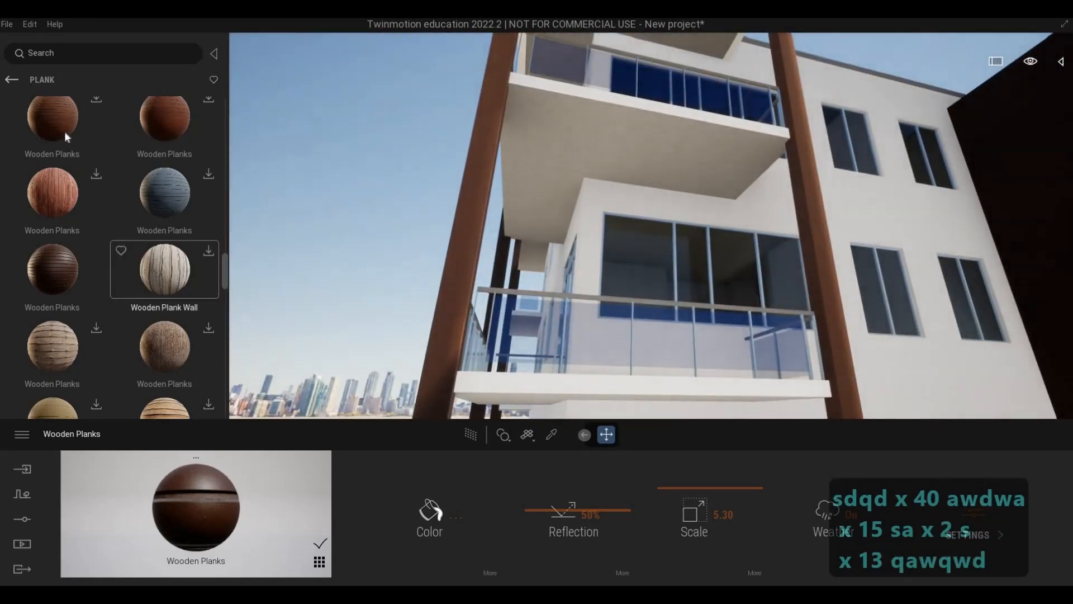
Open the Megascans wood veneer surfaces and look through the available veneers.
click(12, 79)
click(176, 286)
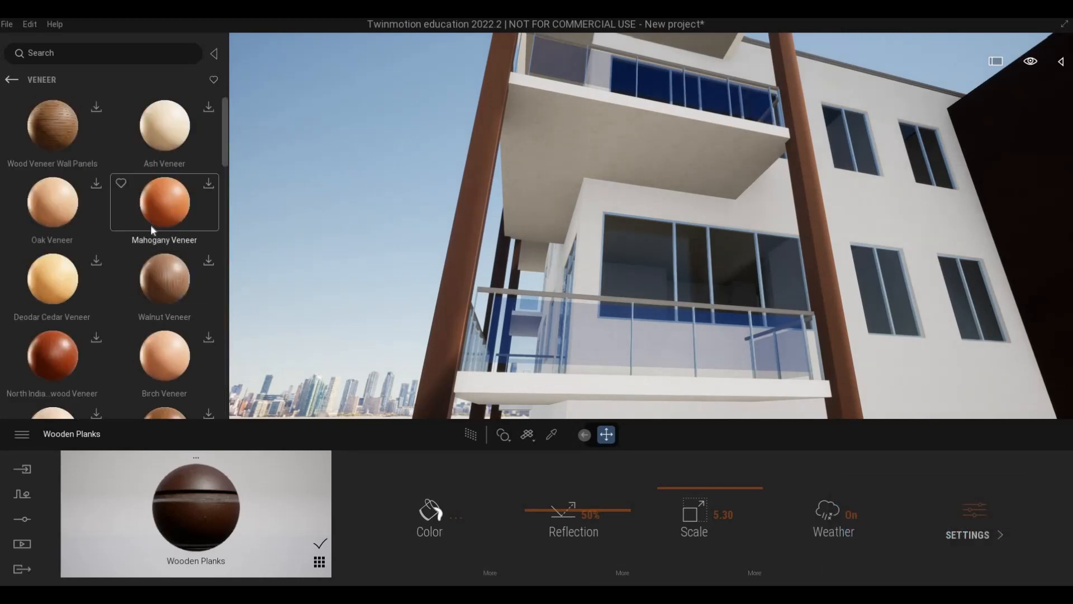
scroll(143, 259, down, 3)
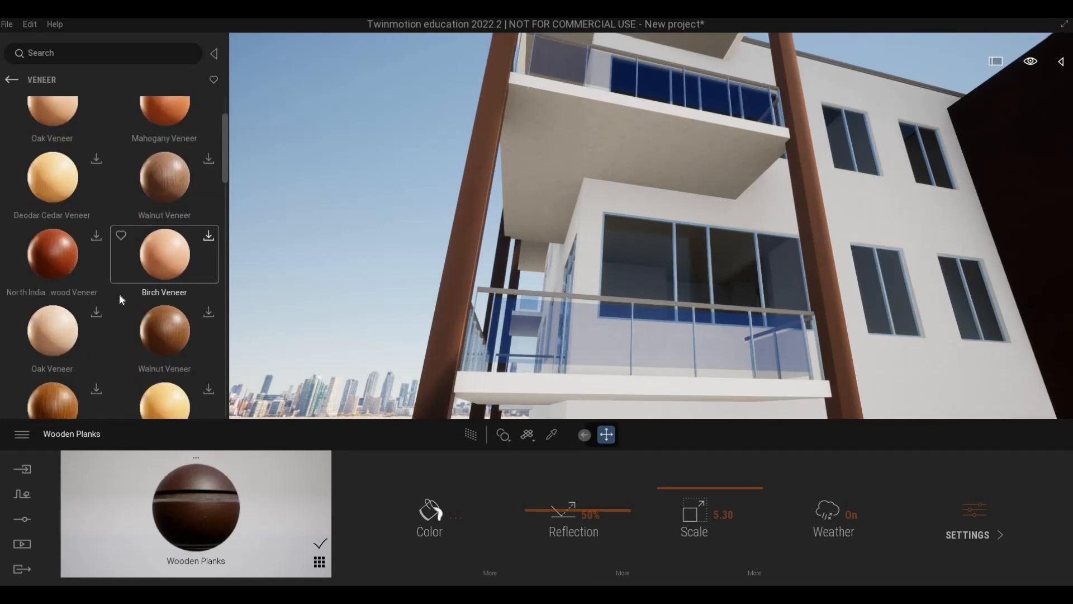
scroll(181, 294, down, 2)
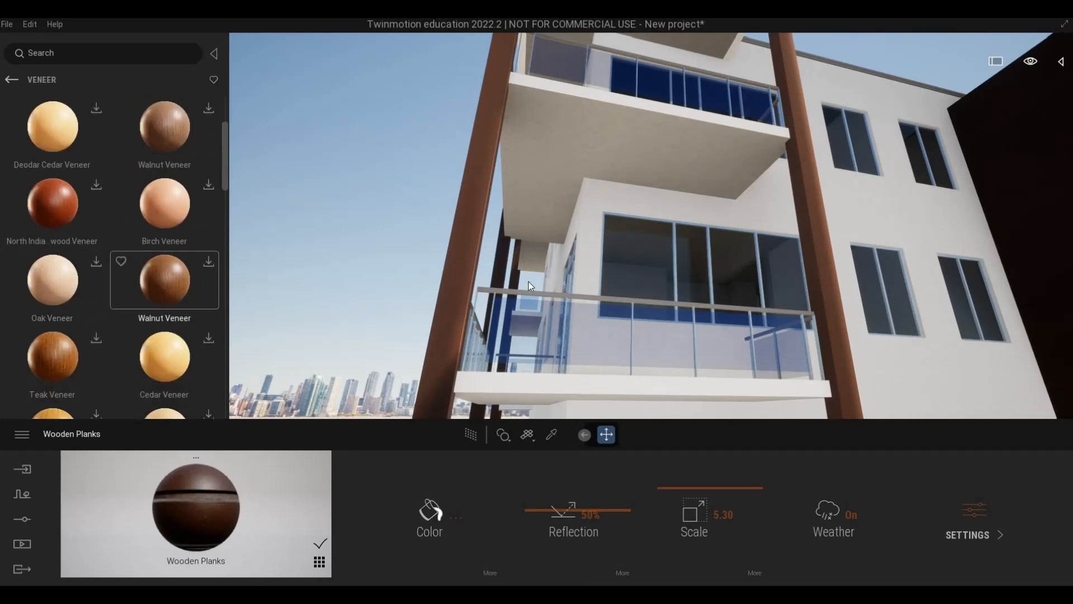
Pick up the material of the reddish-brown upper column at the building's corner balcony.
key(a)
key(s)
key(e)
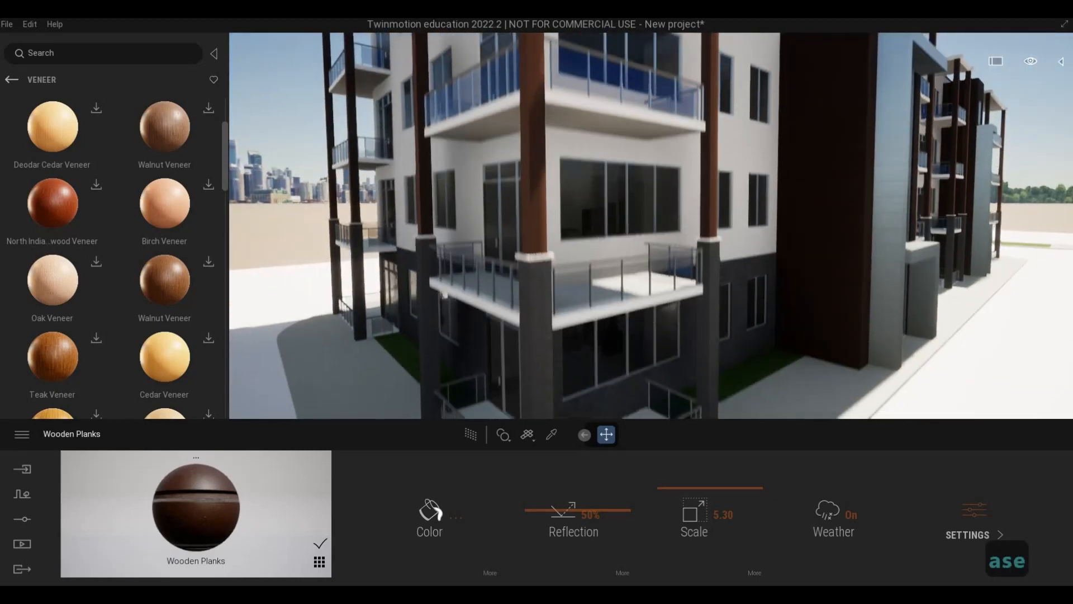
key(w)
key(w)
key(q)
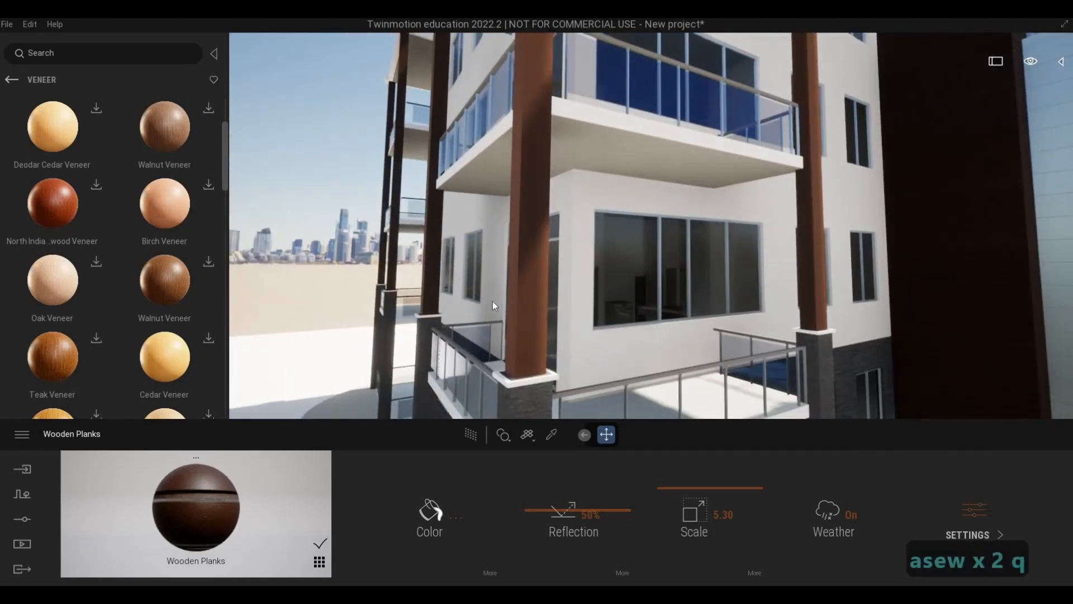
key(w)
key(a)
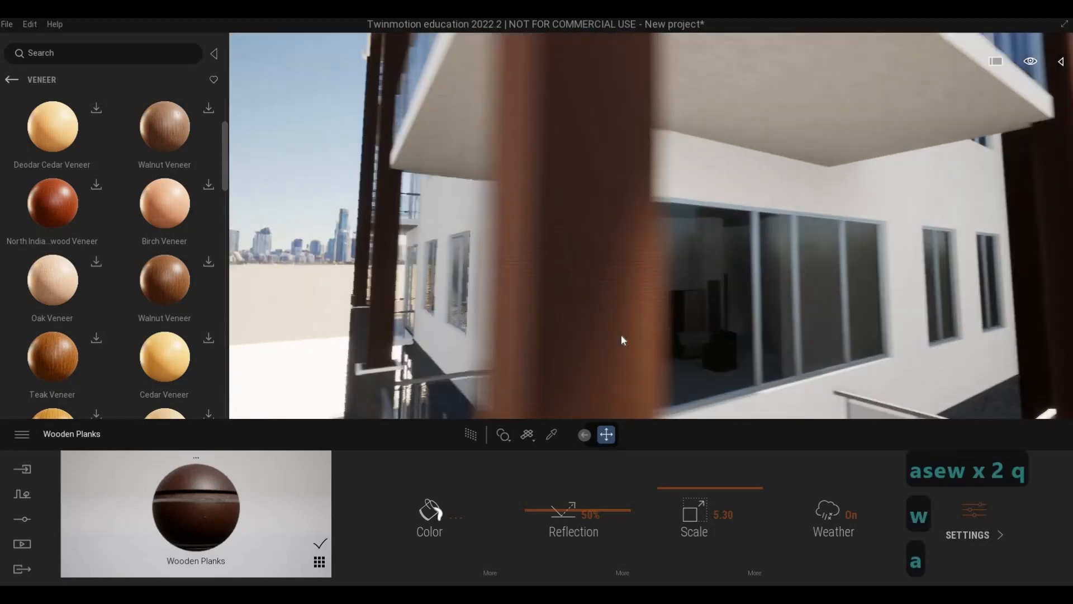
key(s)
click(551, 434)
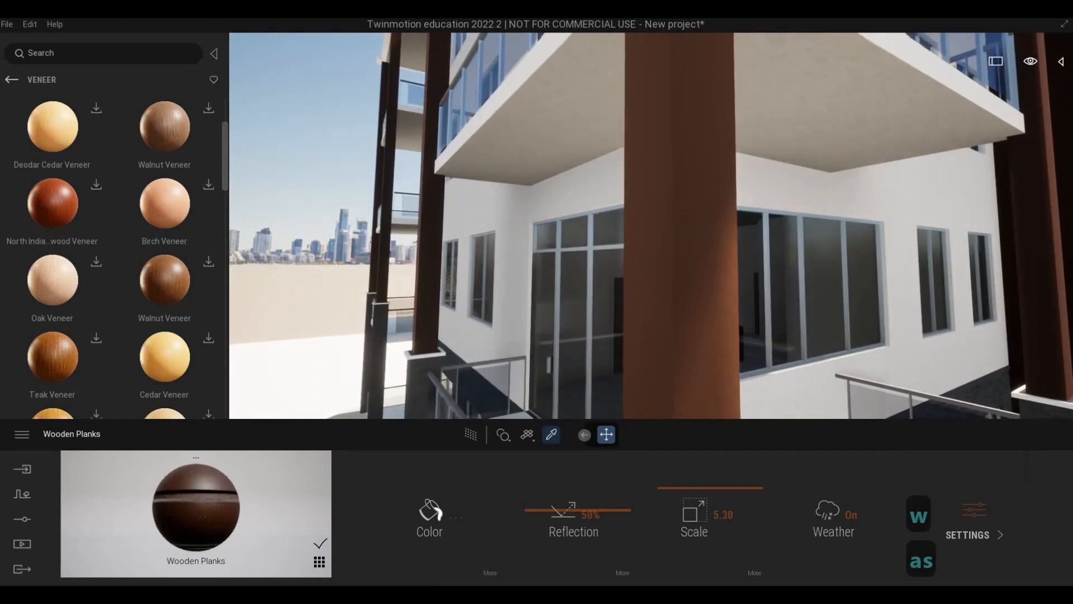
click(682, 345)
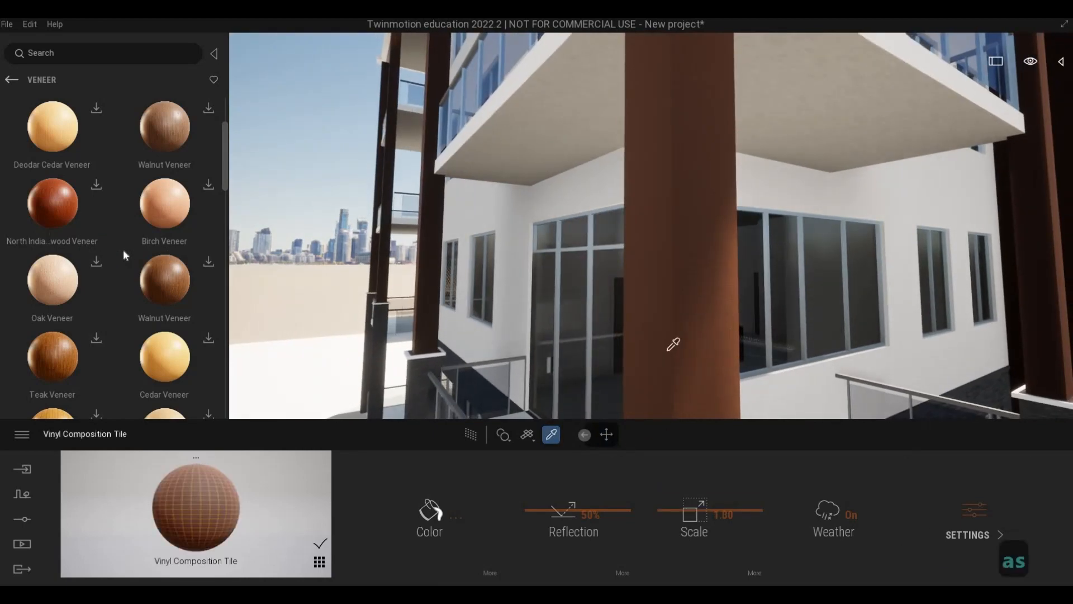
Download the dark brown Walnut Veneer and the pale Oak Veneer from the Megascans veneer surfaces.
click(208, 262)
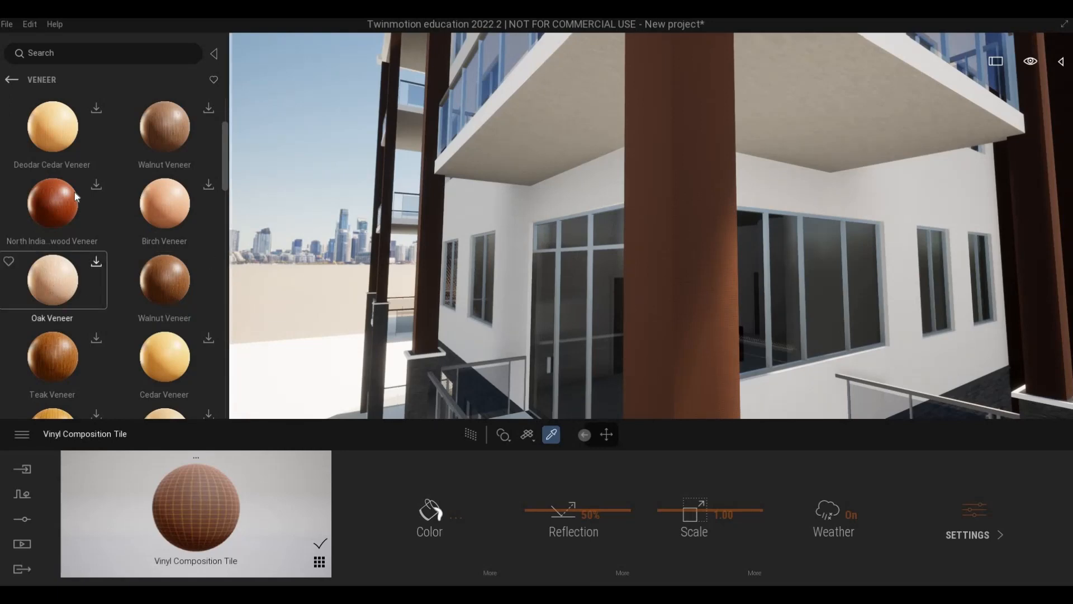
scroll(102, 294, up, 1)
click(97, 296)
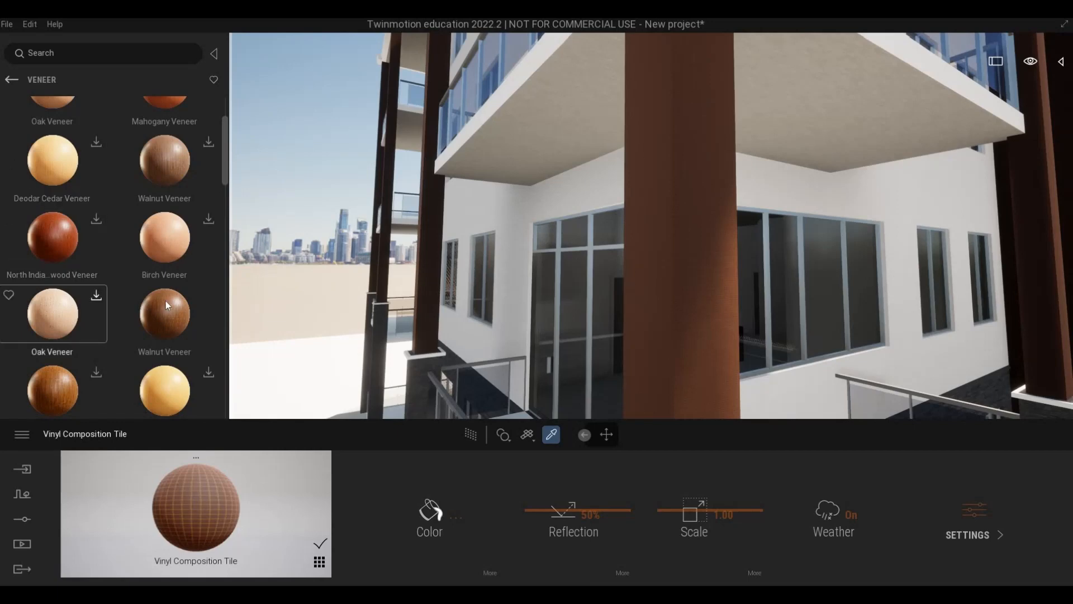
Try the dark brown Walnut Veneer on the upper balcony columns and examine its grain up close.
right_drag(542, 256, 675, 252)
key(s)
key(e)
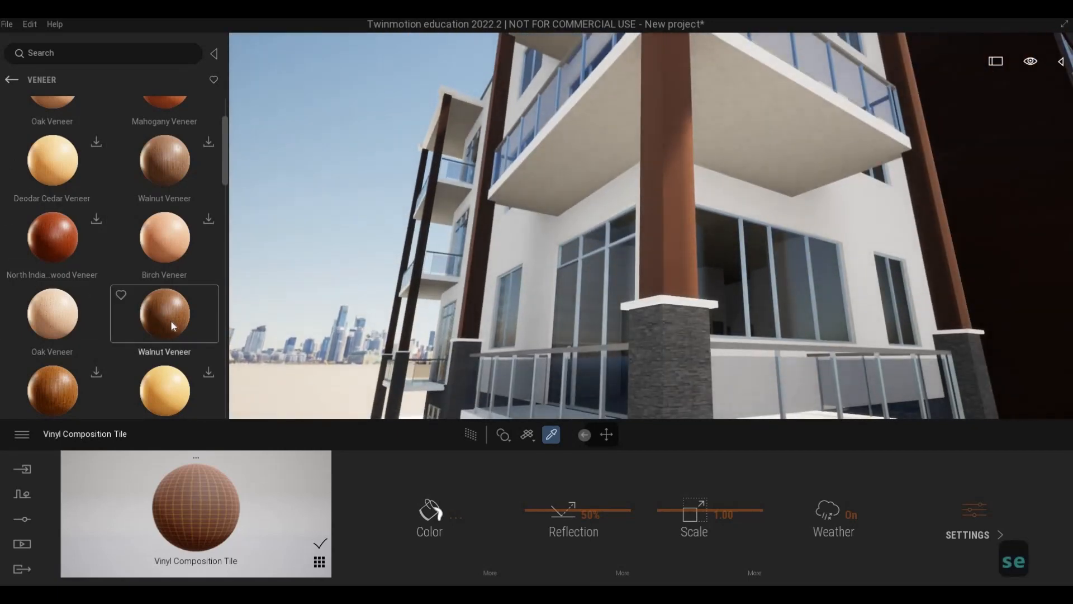
drag(170, 320, 669, 211)
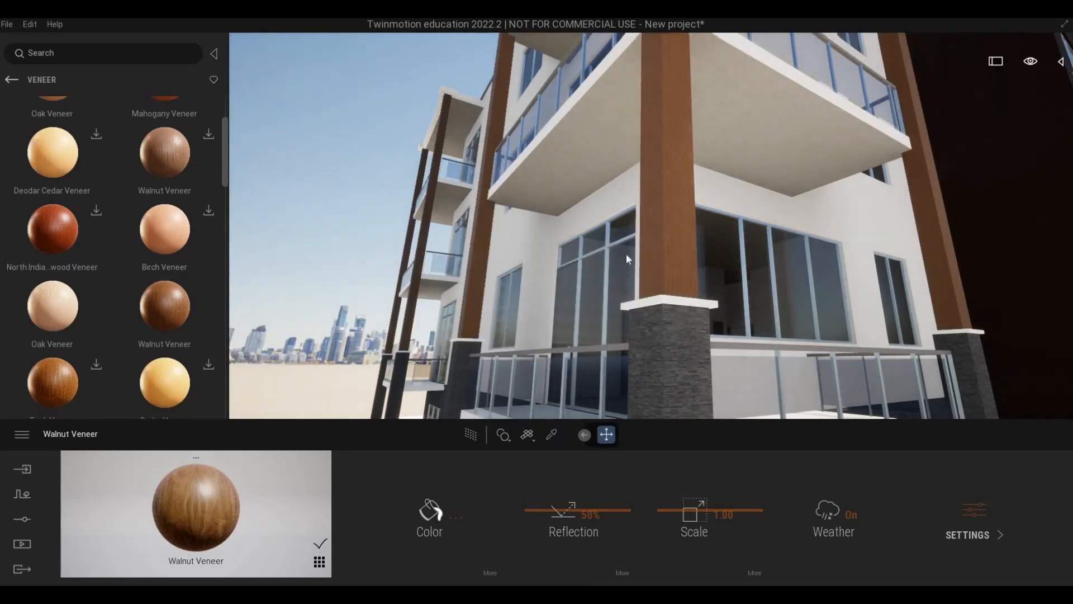
key(w)
key(w)
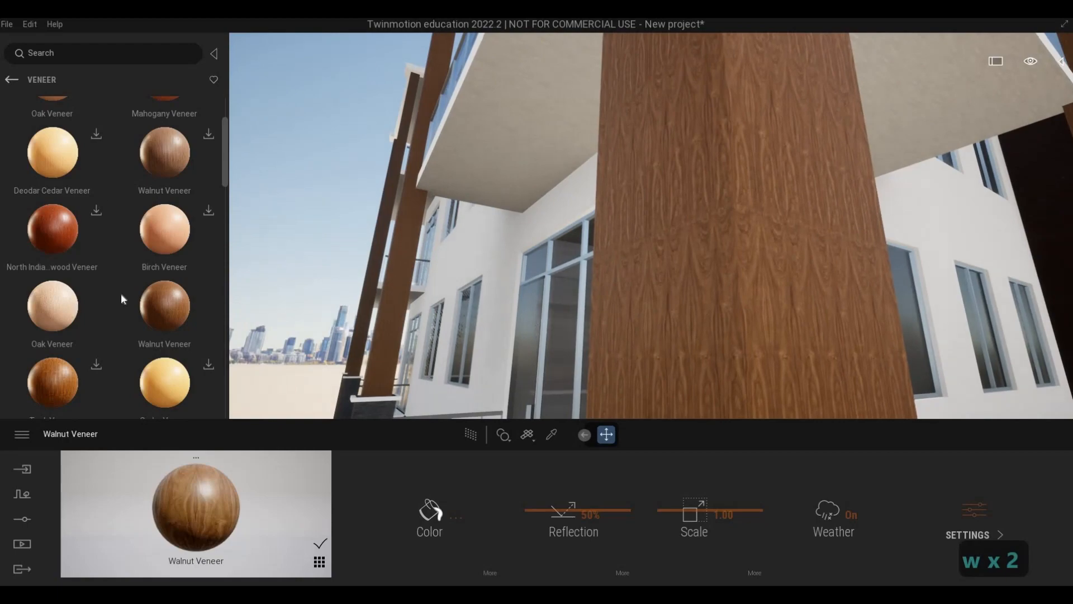
Apply the pale Oak Veneer to the upper balcony columns.
drag(121, 295, 659, 232)
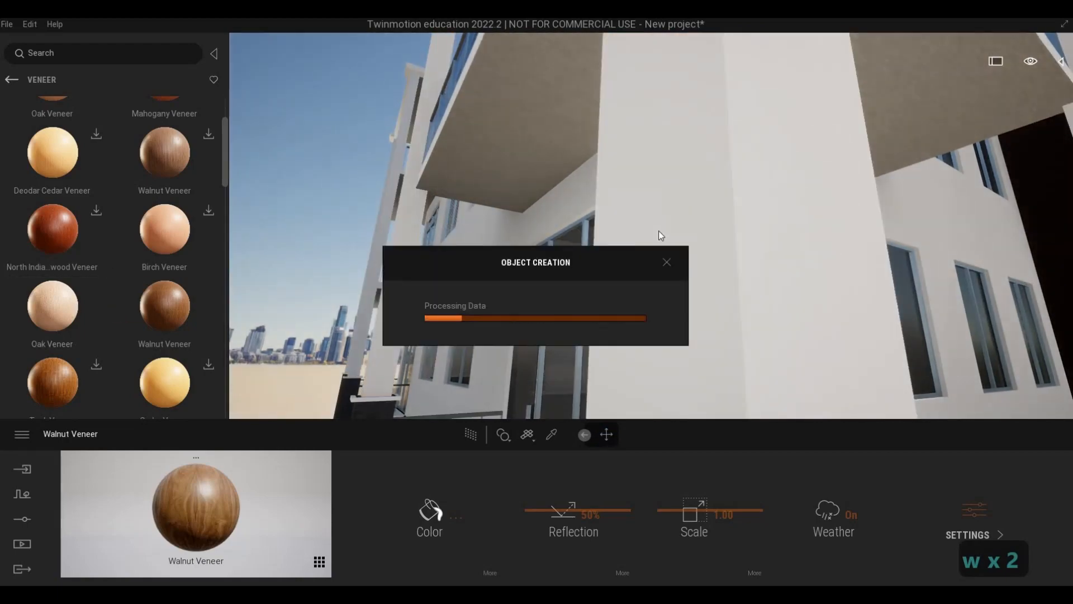
key(s)
key(s)
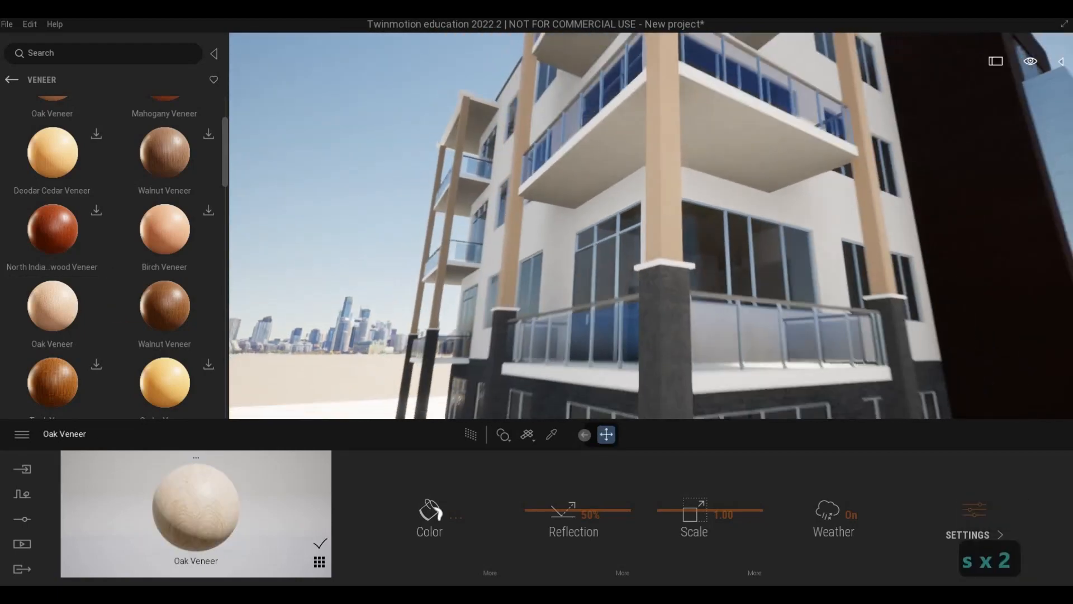
Examine the oak-clad columns on the corner balconies from below, at roof level and close to the facade.
key(s)
key(w)
key(q)
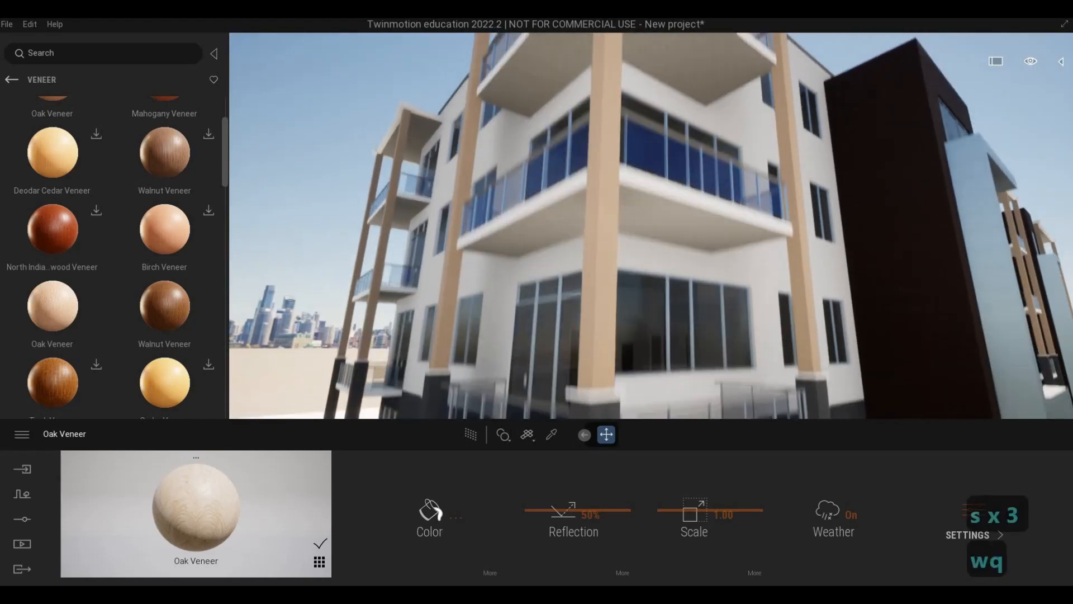
key(w)
key(q)
key(w)
key(q)
key(w)
key(q)
key(w)
key(q)
key(w)
key(q)
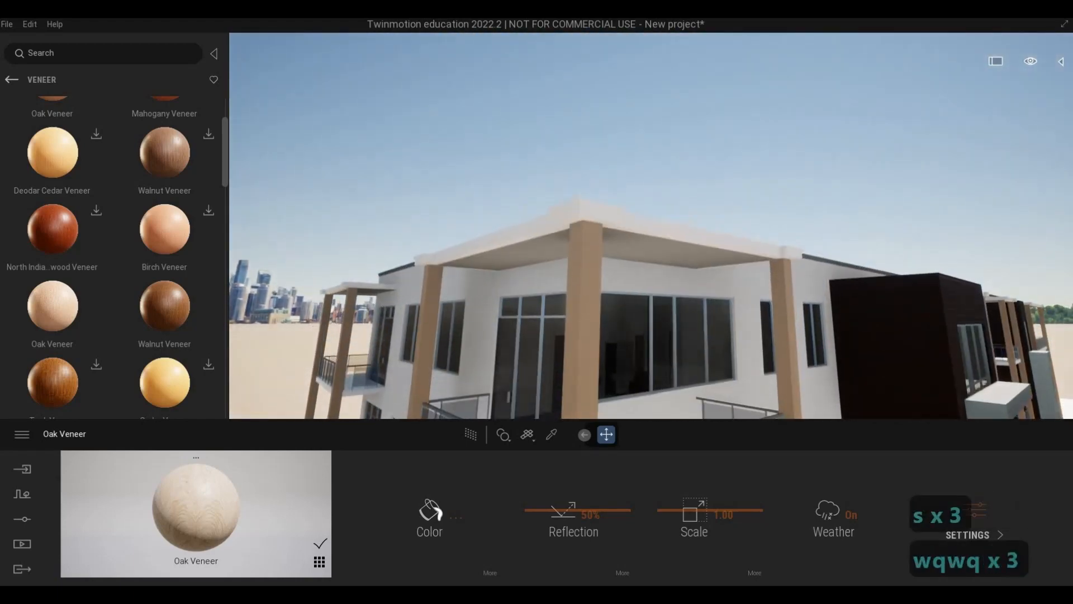
key(e)
key(d)
key(e)
key(e)
key(d)
key(e)
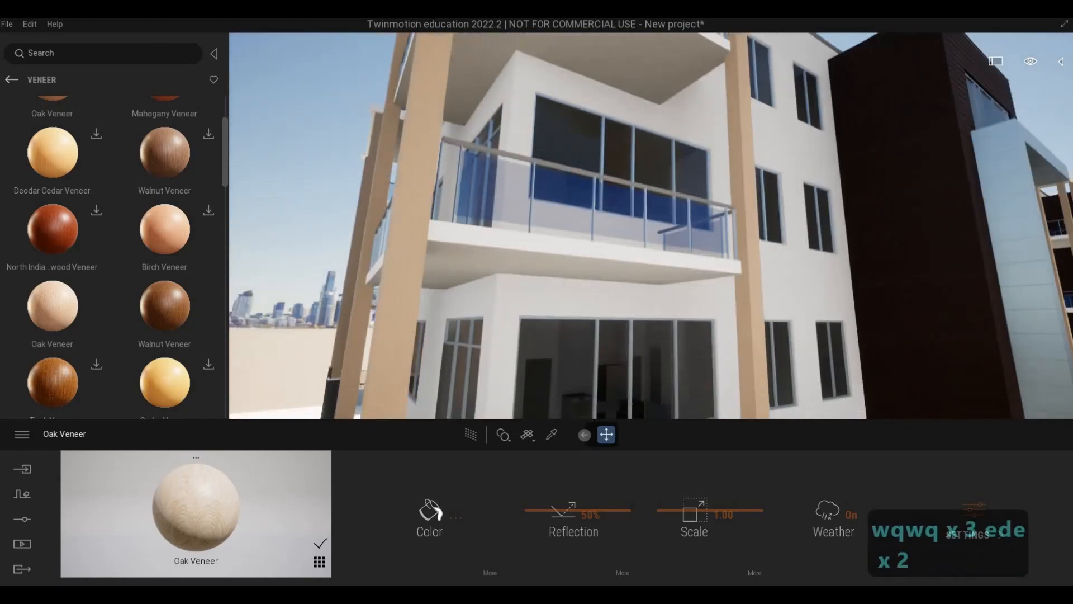
key(e)
key(d)
key(e)
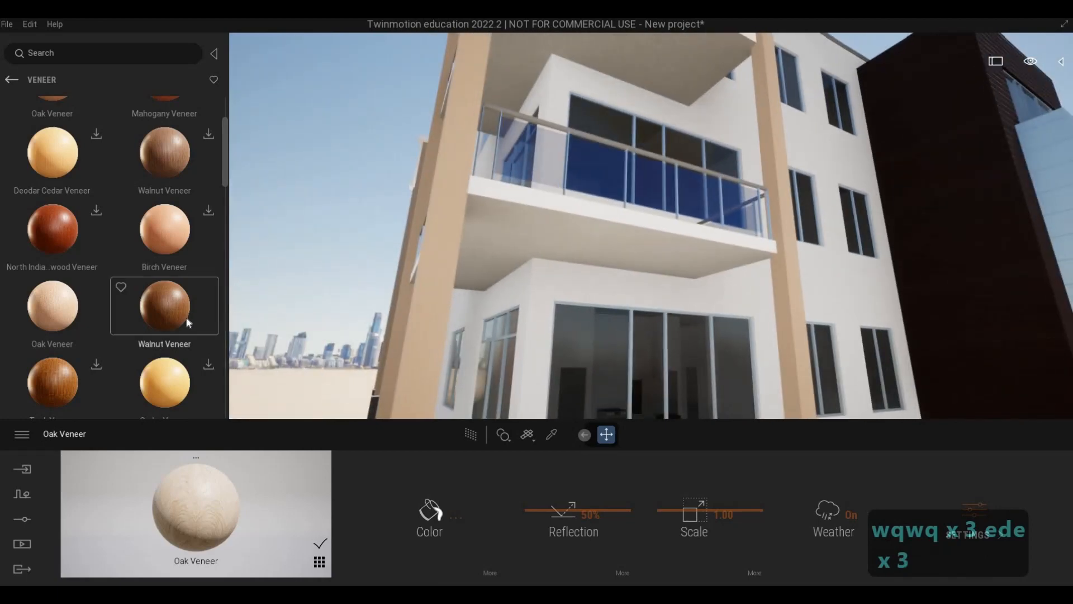
Download the lighter greyish-brown Walnut Veneer and apply it to the undersides of the balconies.
scroll(104, 313, down, 1)
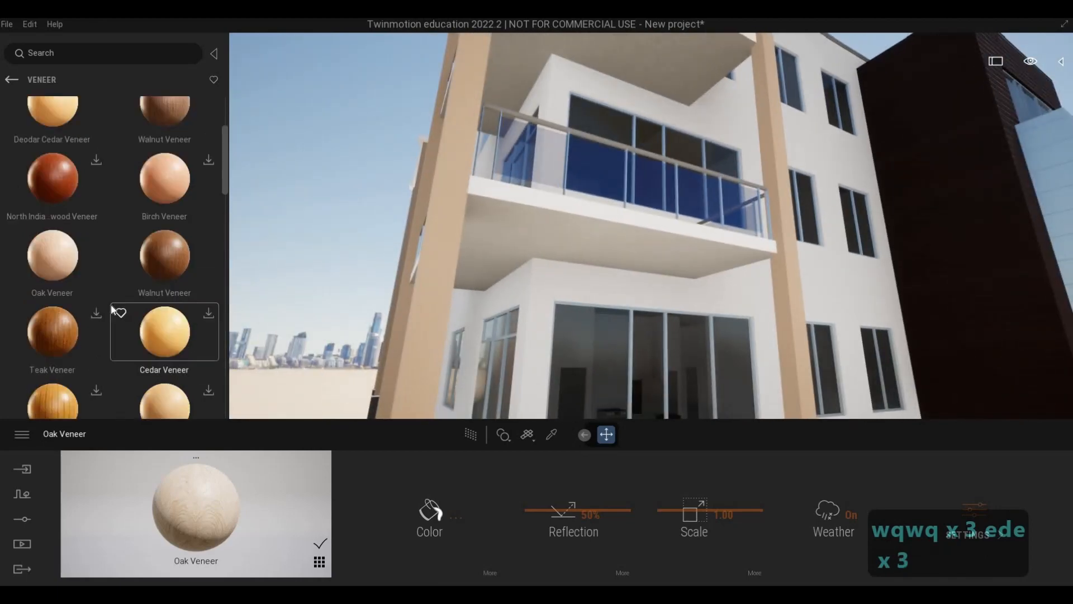
scroll(111, 308, up, 2)
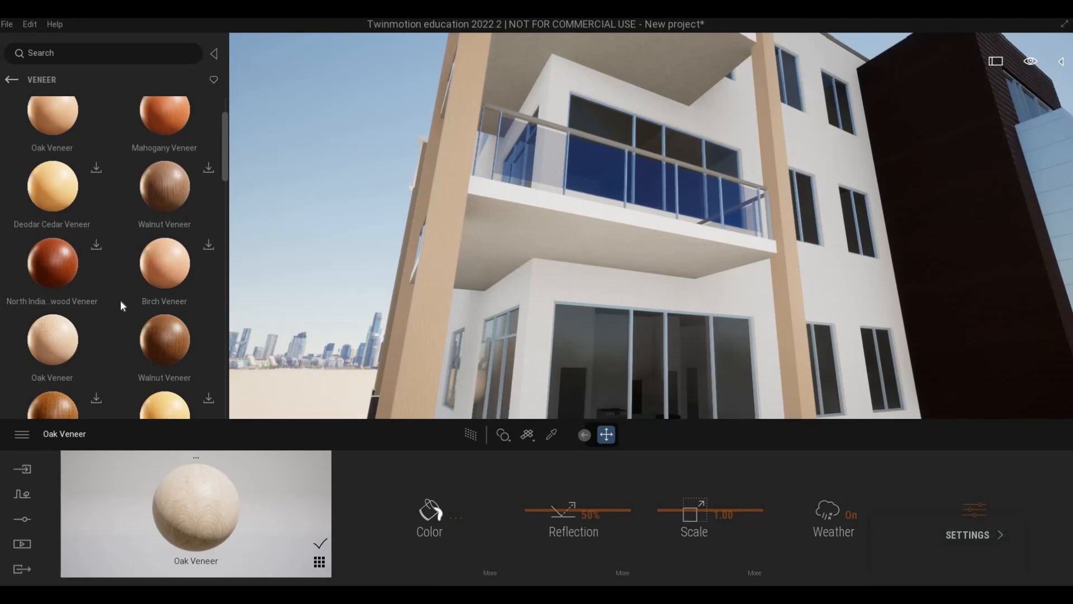
scroll(120, 300, down, 1)
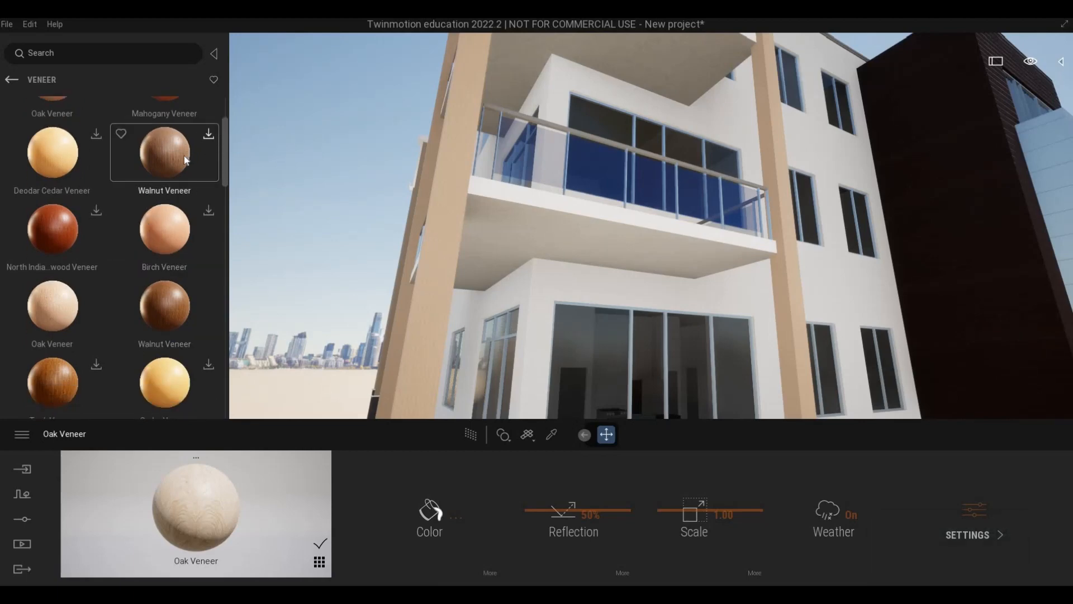
drag(172, 163, 516, 235)
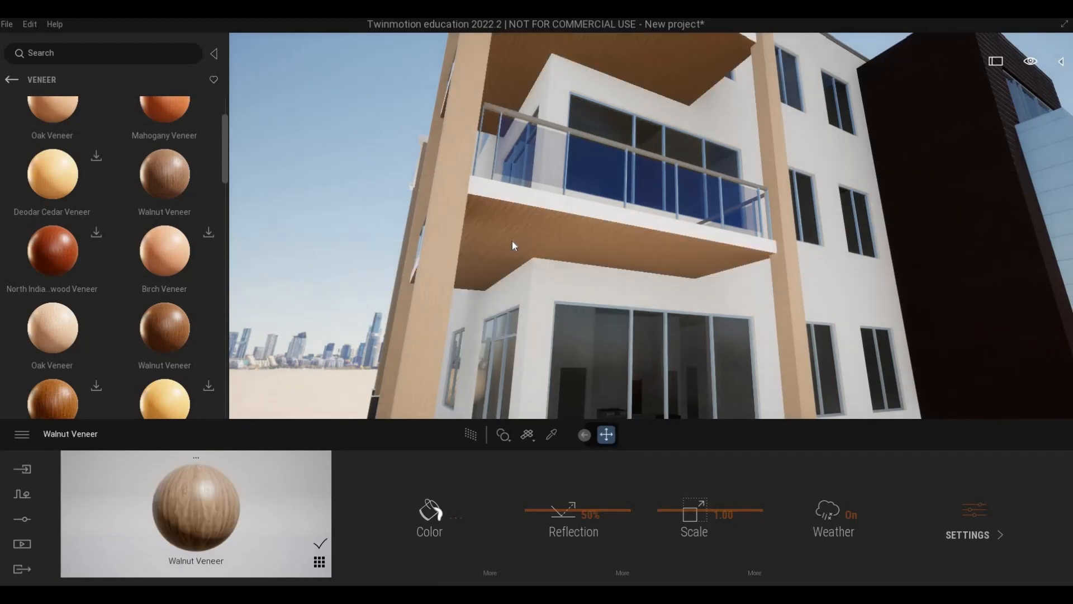
Examine the veneered balcony undersides up close, in the whole corner view and beside the balcony railing.
key(w)
key(e)
key(s)
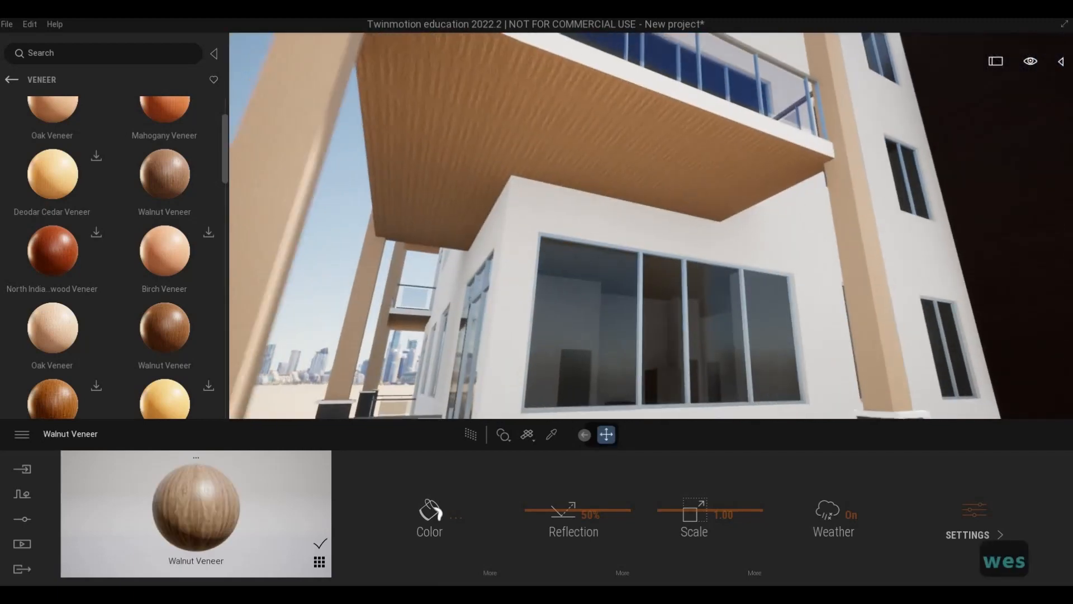
key(q)
key(s)
key(s)
key(s)
key(s)
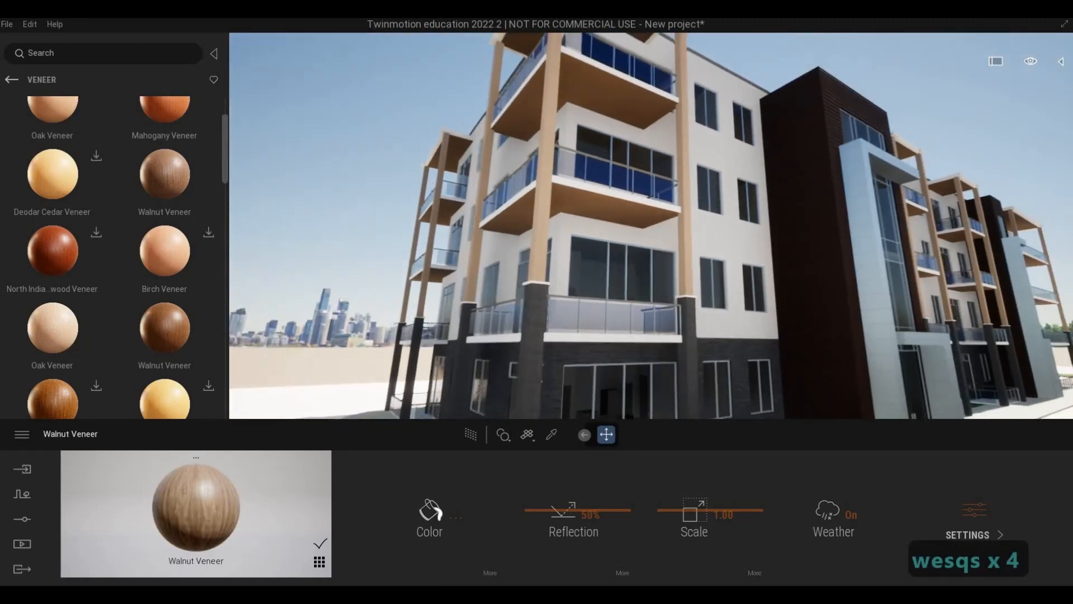
key(d)
key(s)
key(a)
key(w)
key(w)
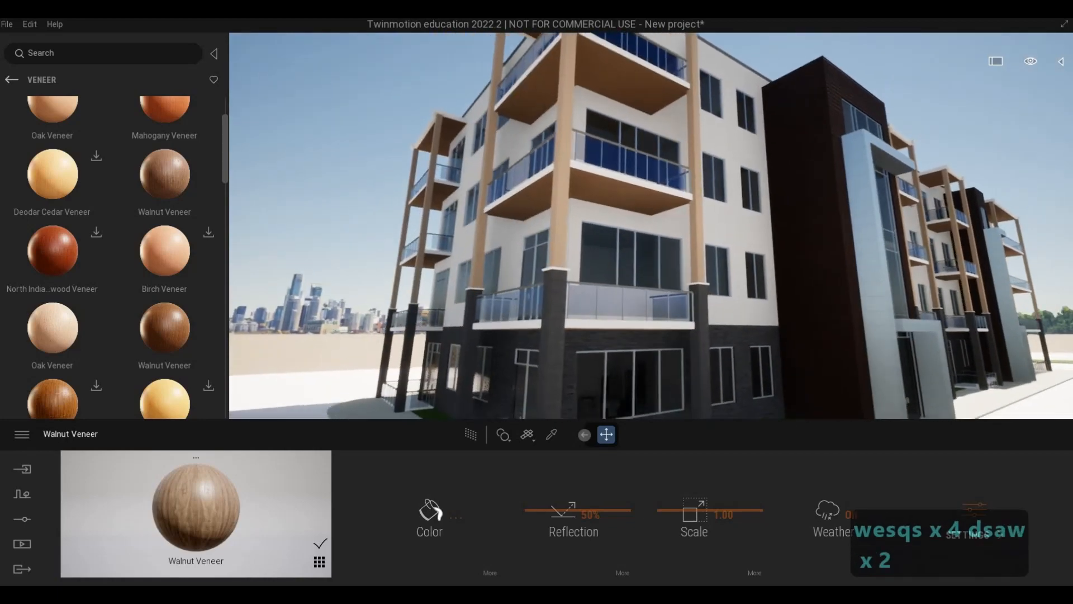
key(q)
key(w)
key(w)
key(w)
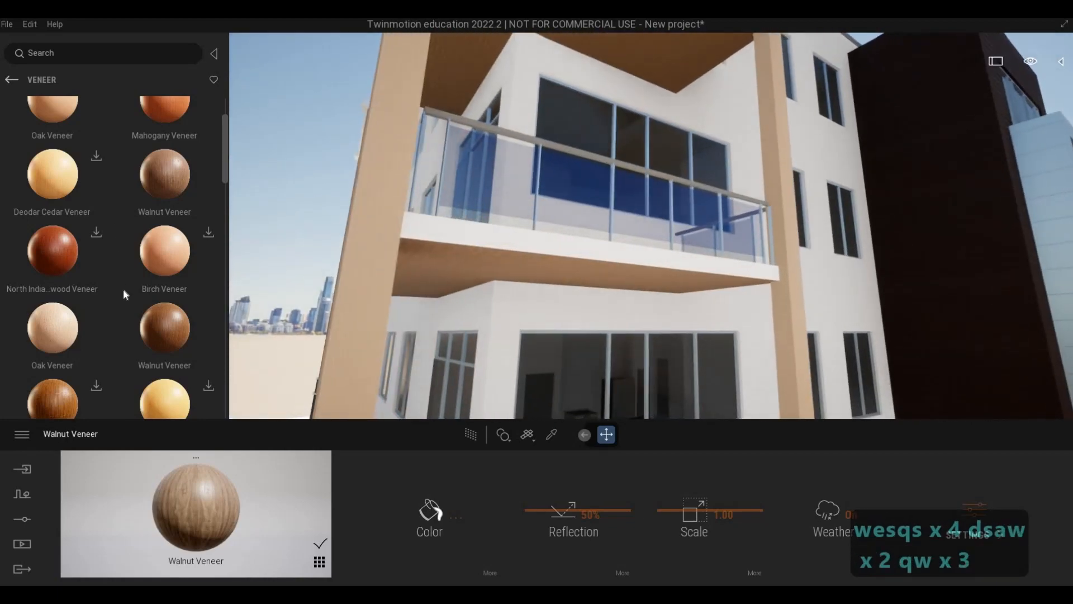
Look through the remaining Megascans veneers and the metal sheet surfaces.
scroll(123, 294, down, 1)
scroll(121, 290, down, 5)
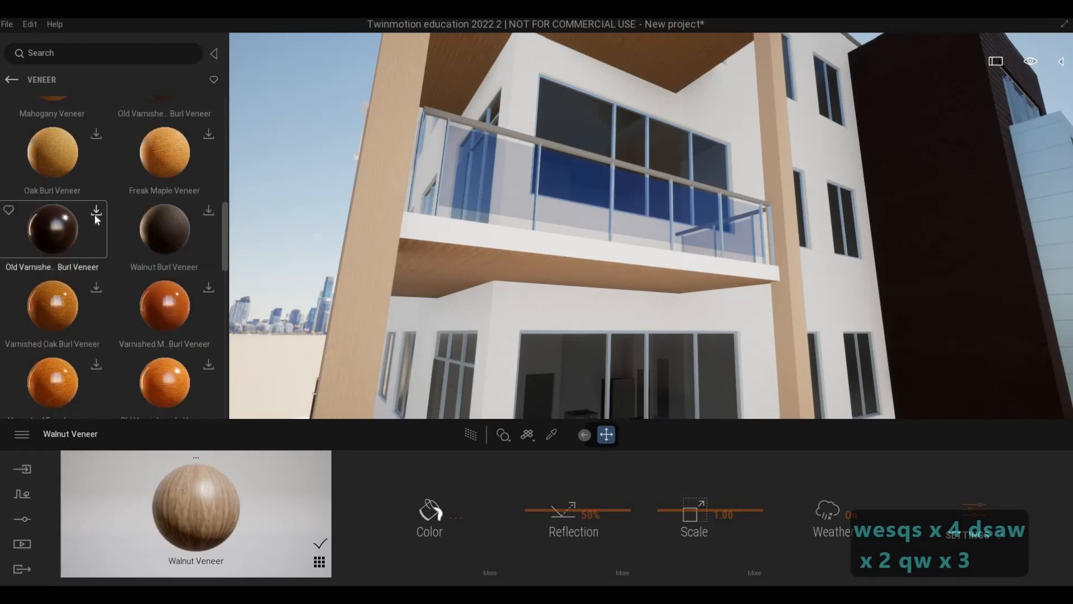
click(11, 80)
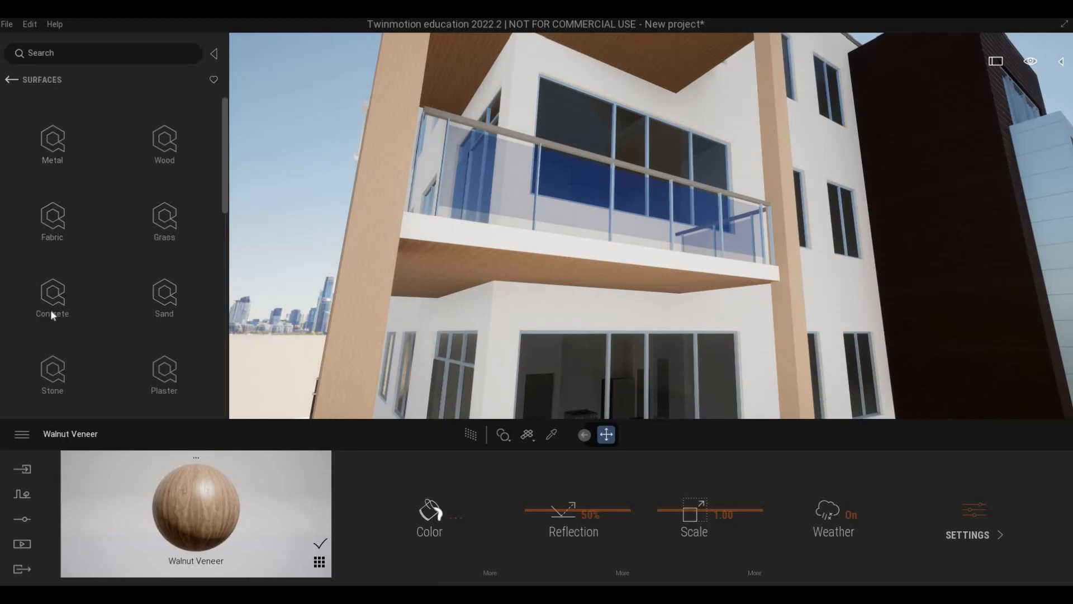
click(60, 151)
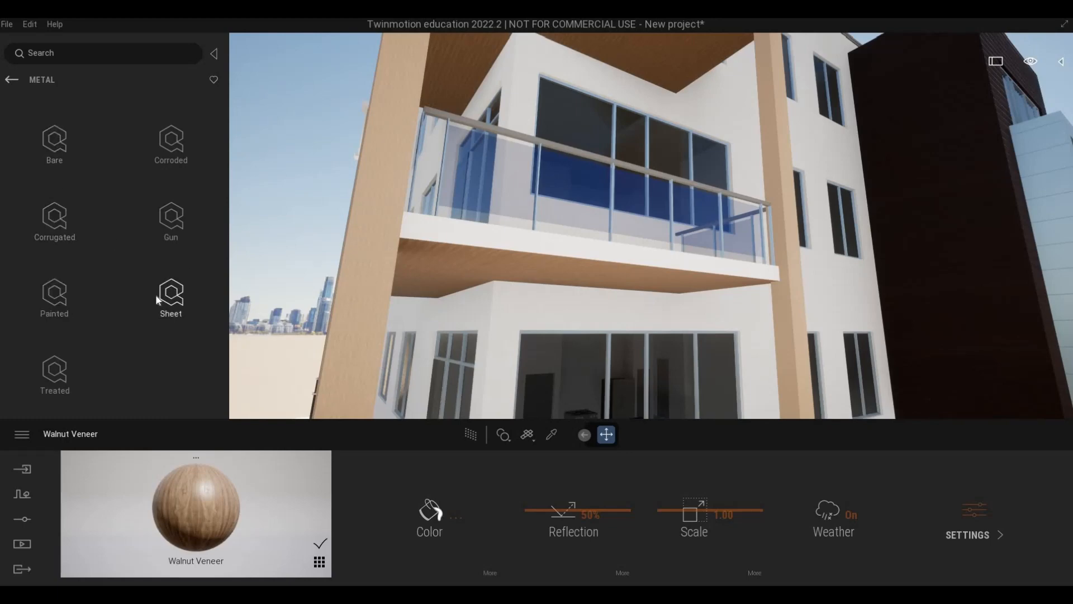
click(170, 297)
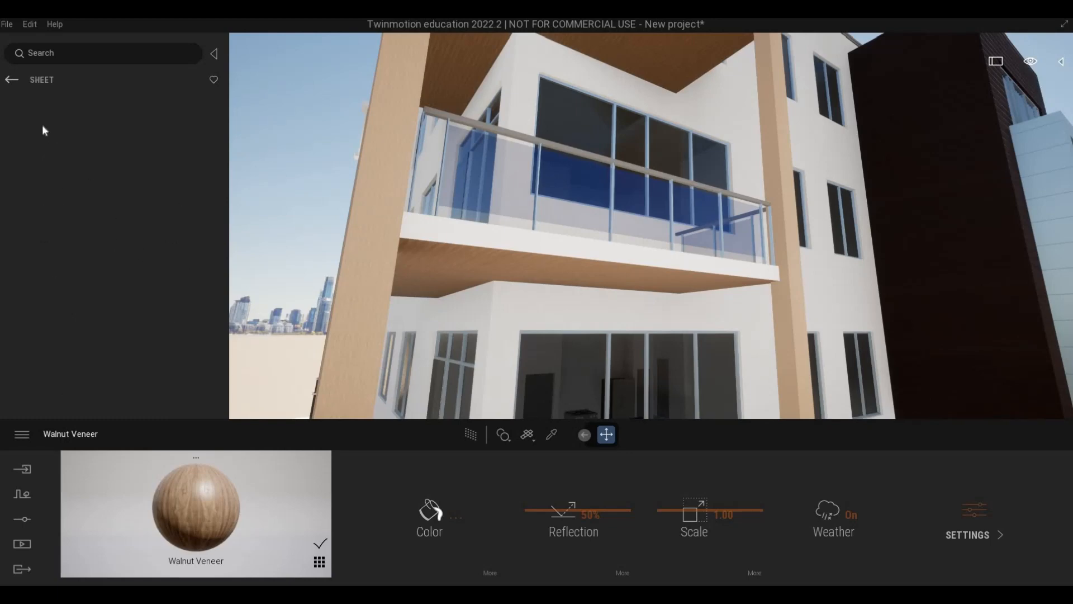
click(16, 81)
click(15, 82)
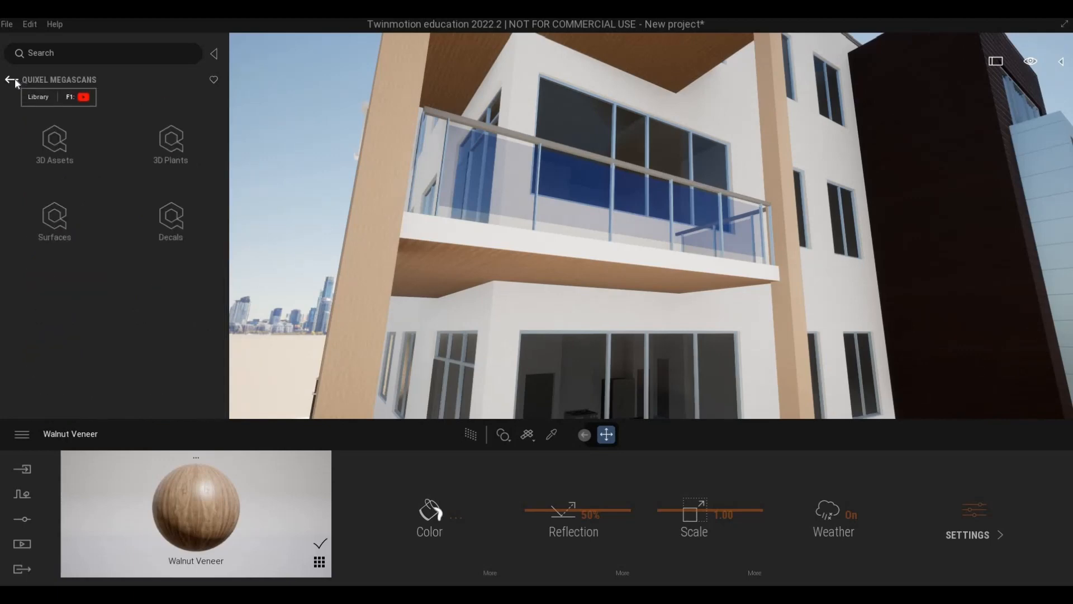
Find Silver among the library's metal materials and apply it to the white outer edges of the balcony slabs.
click(16, 82)
click(83, 165)
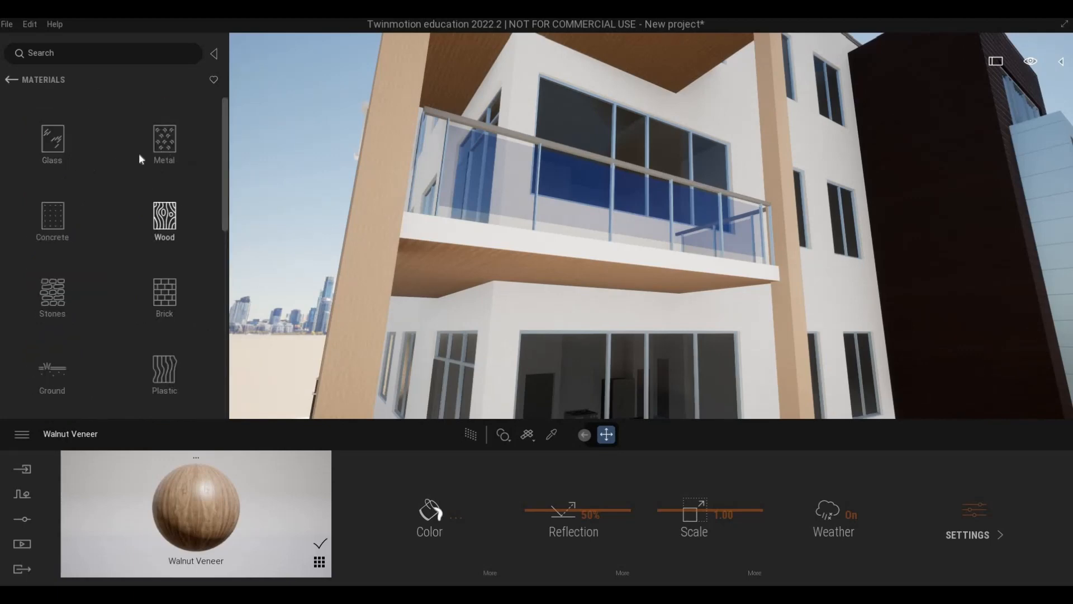
click(163, 142)
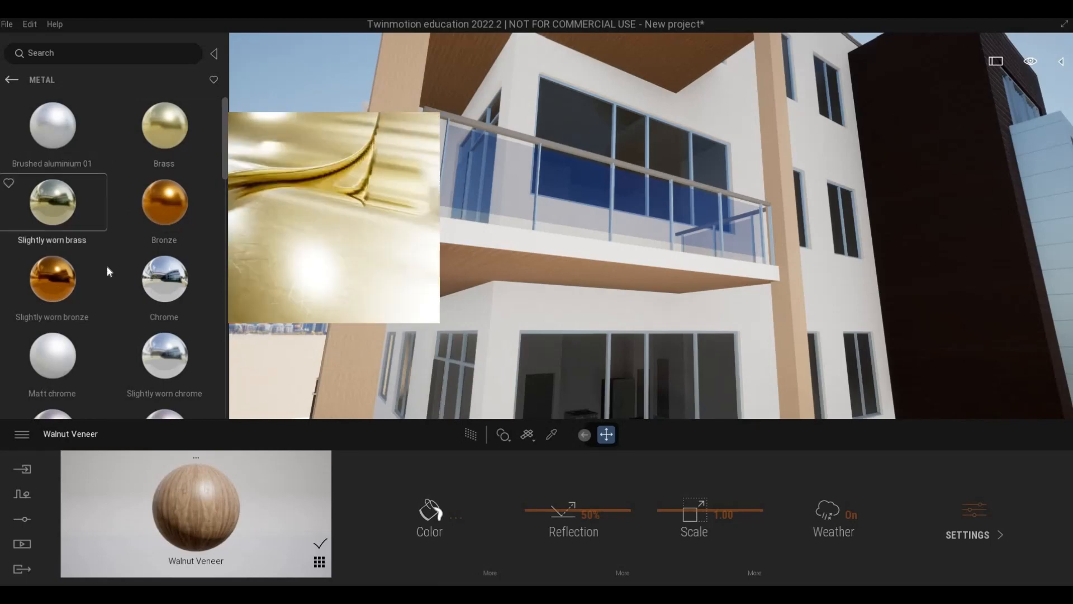
scroll(106, 266, down, 4)
scroll(106, 266, down, 6)
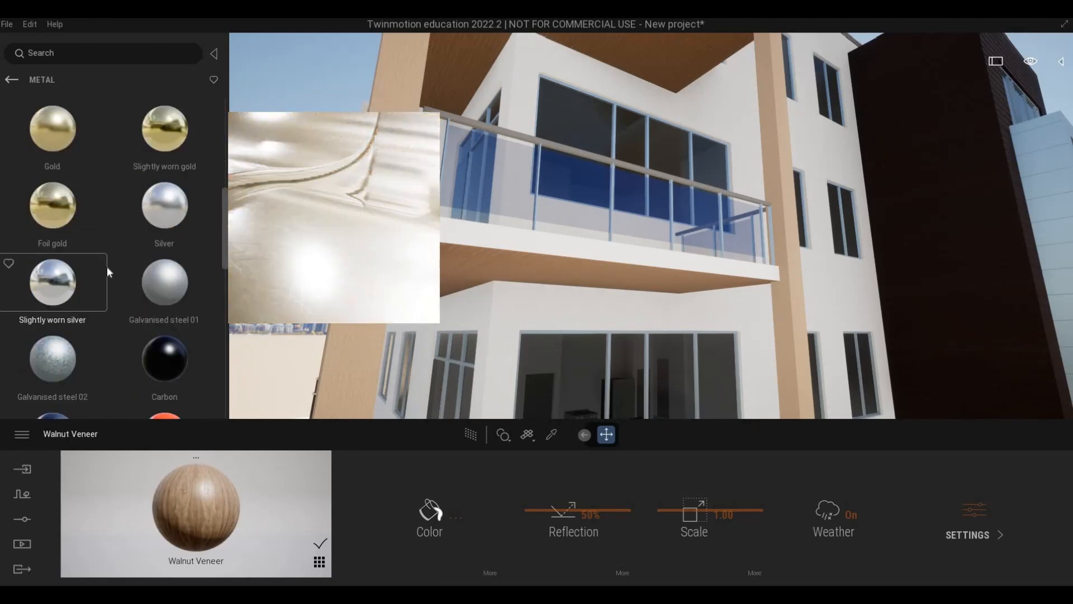
scroll(103, 266, down, 1)
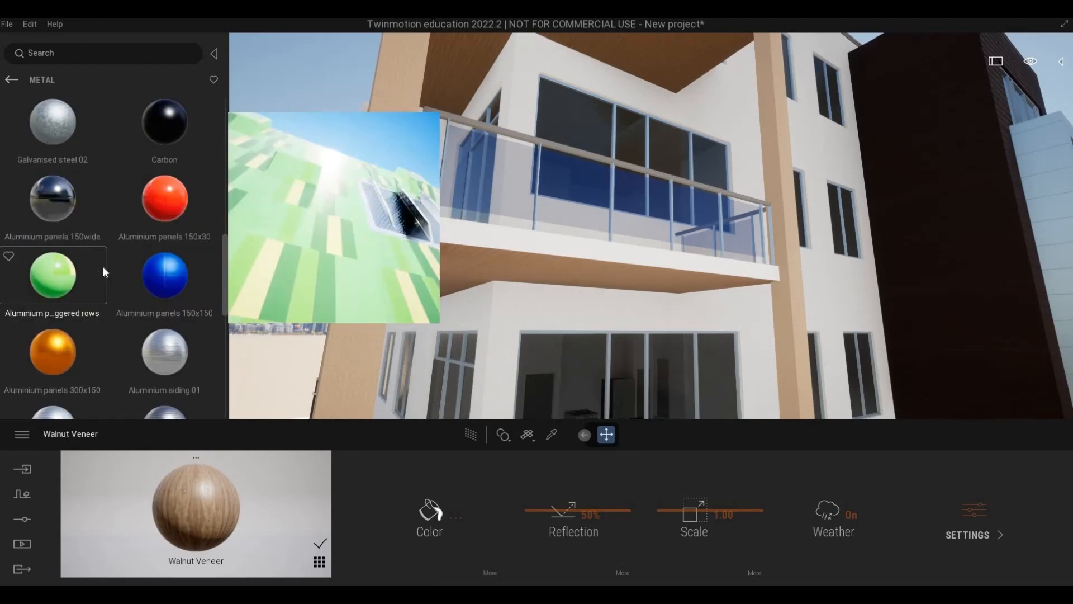
scroll(101, 234, up, 2)
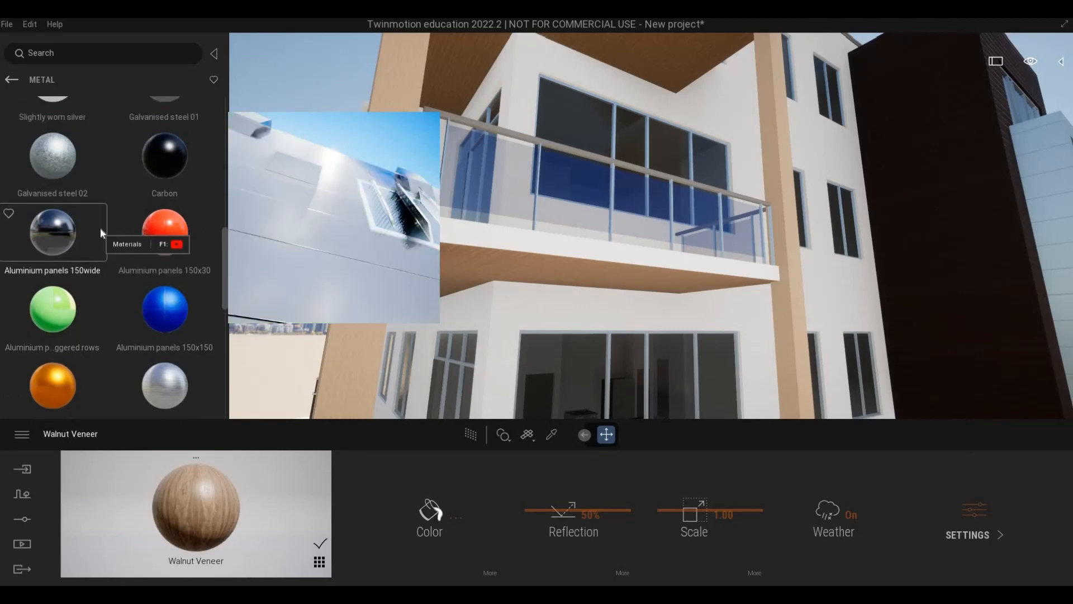
scroll(134, 234, up, 1)
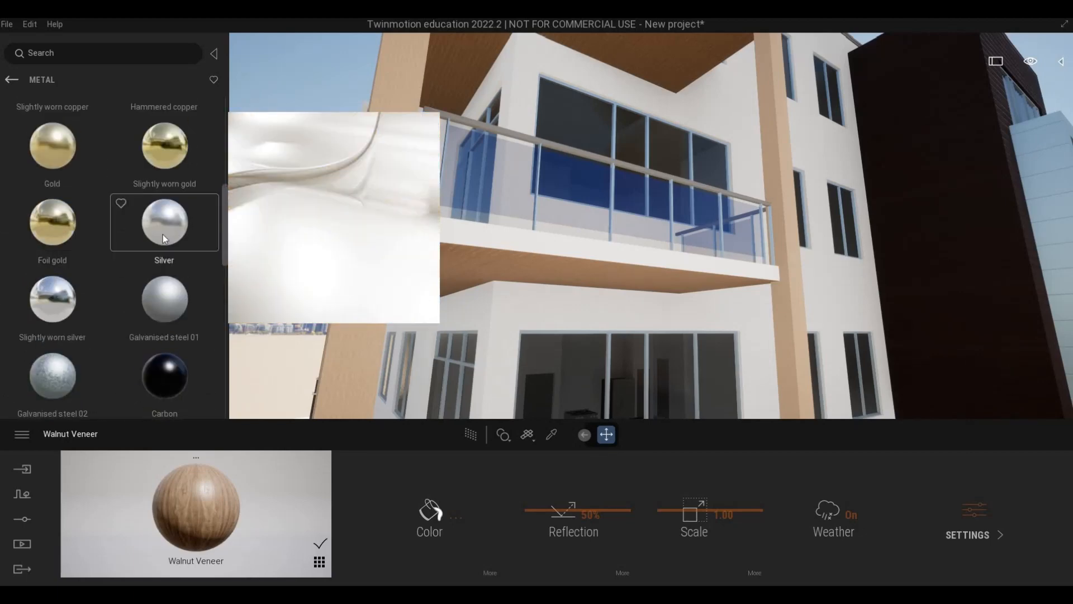
scroll(159, 238, up, 1)
scroll(158, 239, up, 1)
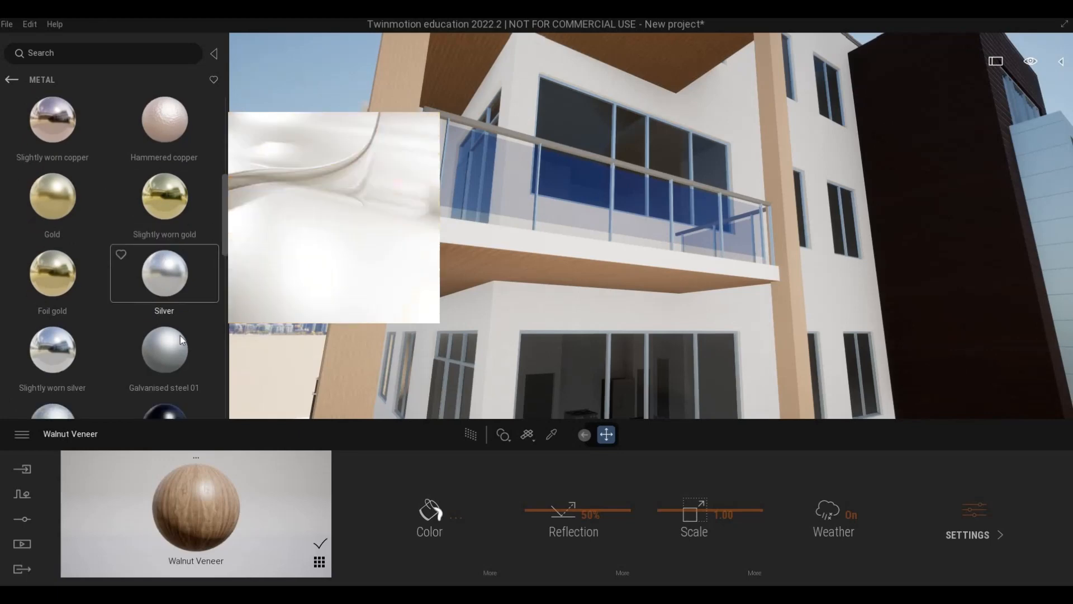
drag(169, 287, 540, 249)
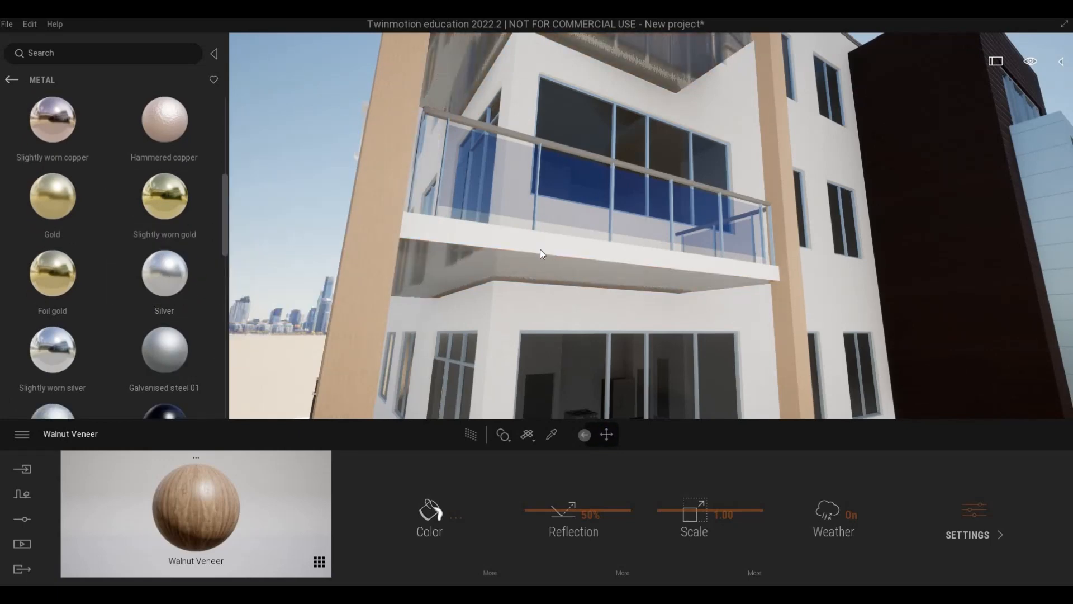
Darken the Silver material's colour to dark grey #434342.
click(432, 509)
click(519, 320)
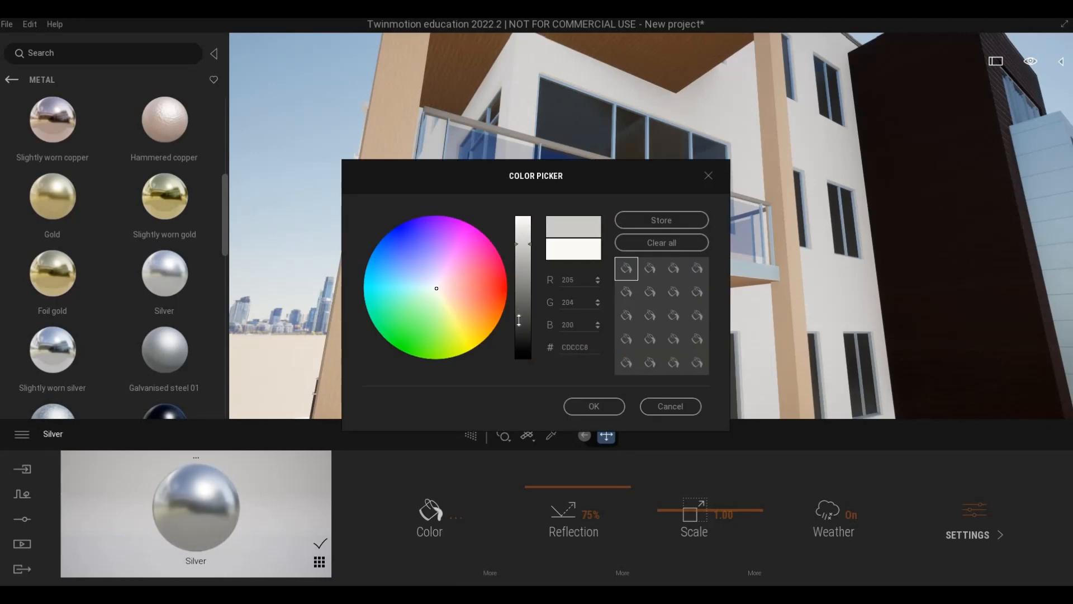
click(596, 404)
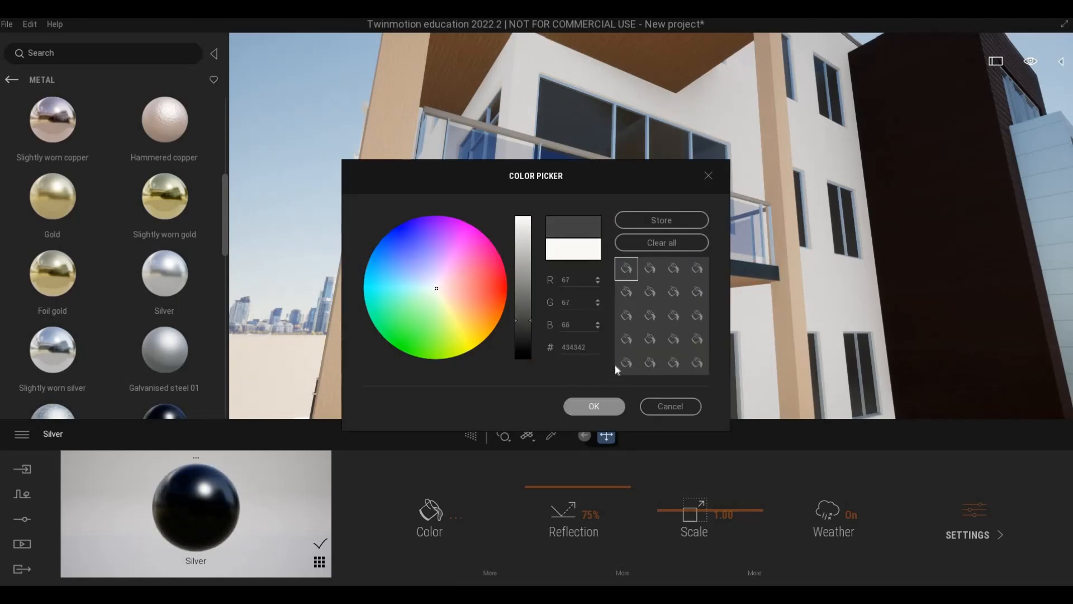
Examine the dark balcony edges from a distance, close to the railing and from below the corner.
key(s)
key(d)
key(w)
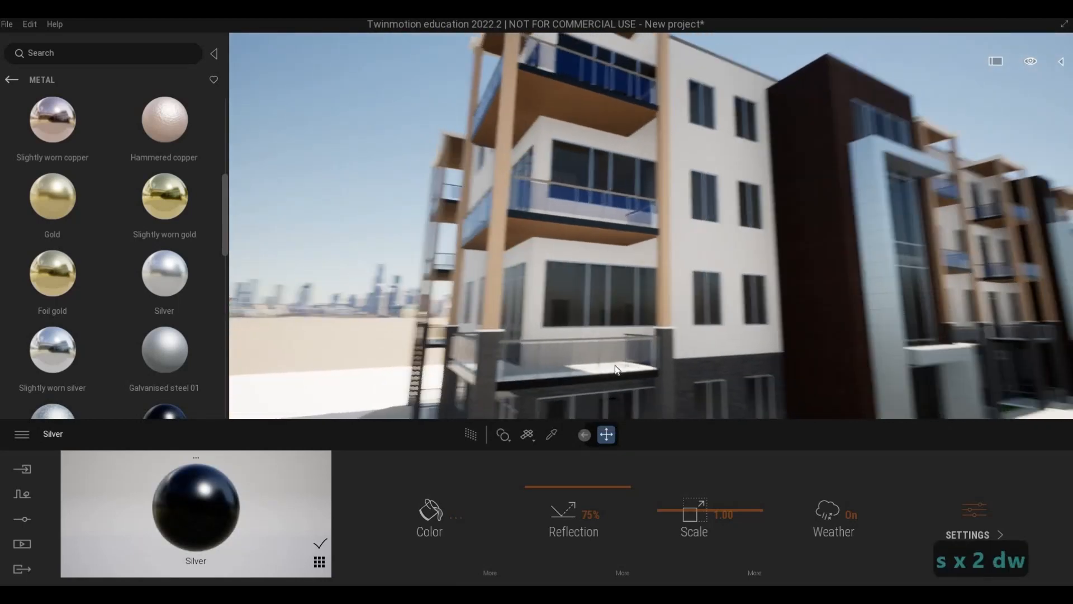
key(d)
key(w)
key(d)
key(w)
key(d)
key(w)
key(a)
key(w)
key(a)
key(w)
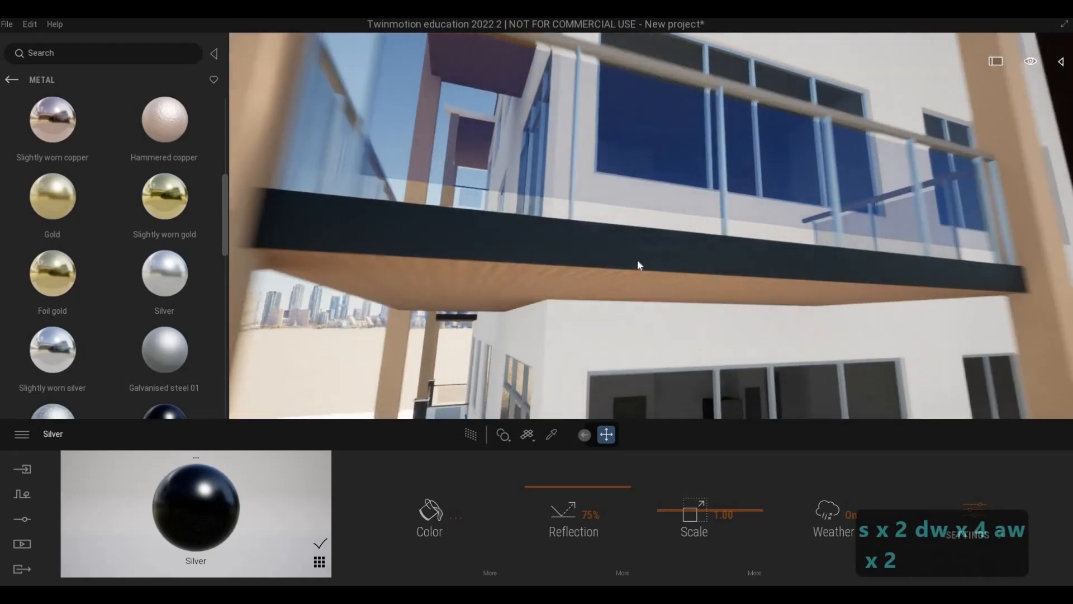
key(s)
key(s)
key(s)
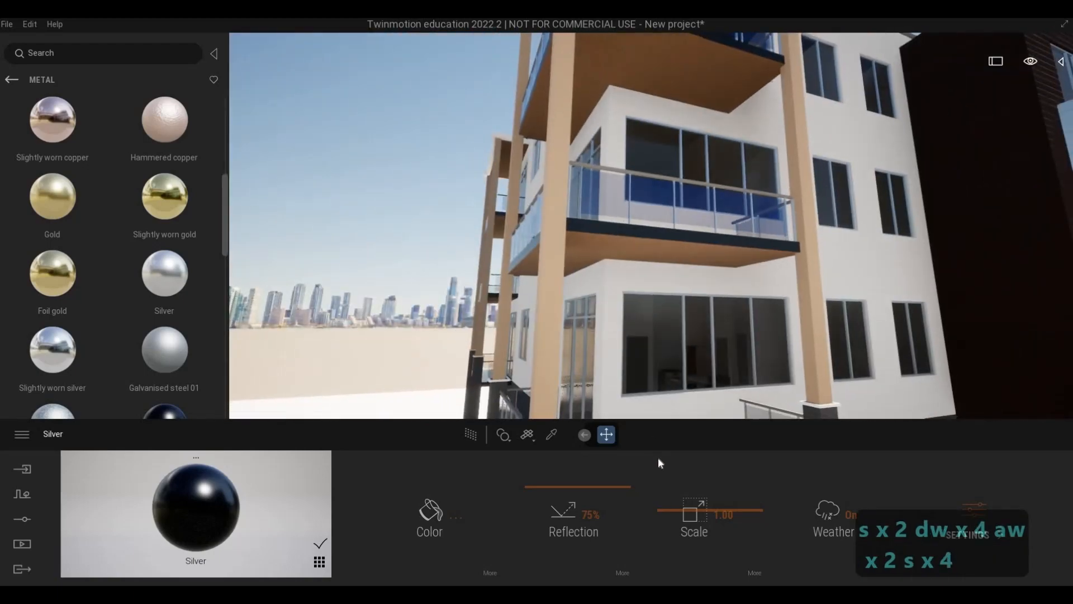
Apply the darkened Silver material to the white caps on top of the stone column bases.
key(a)
key(w)
key(e)
key(w)
key(d)
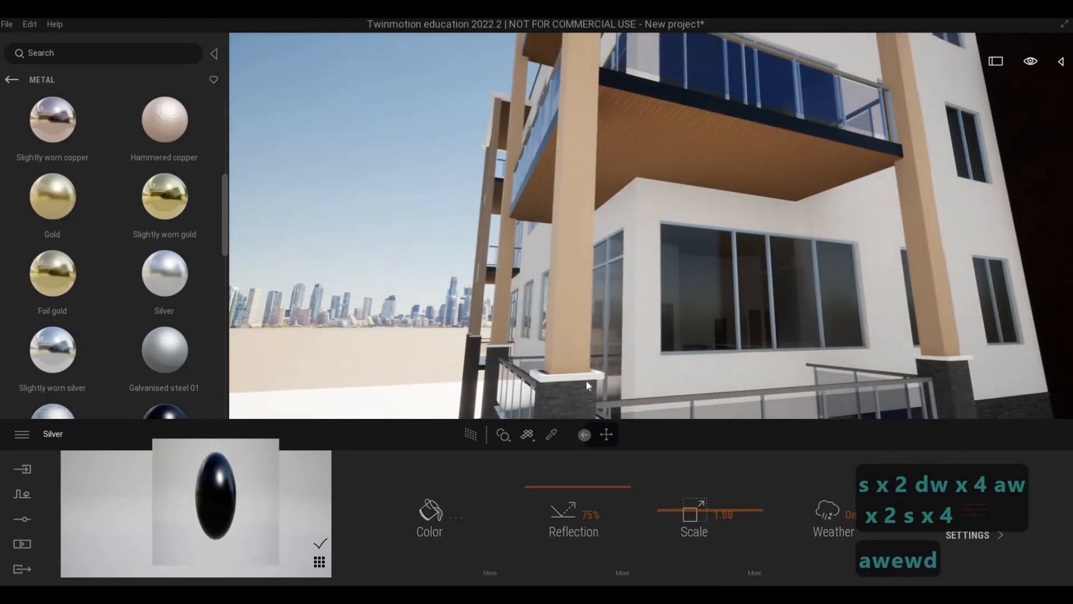
key(s)
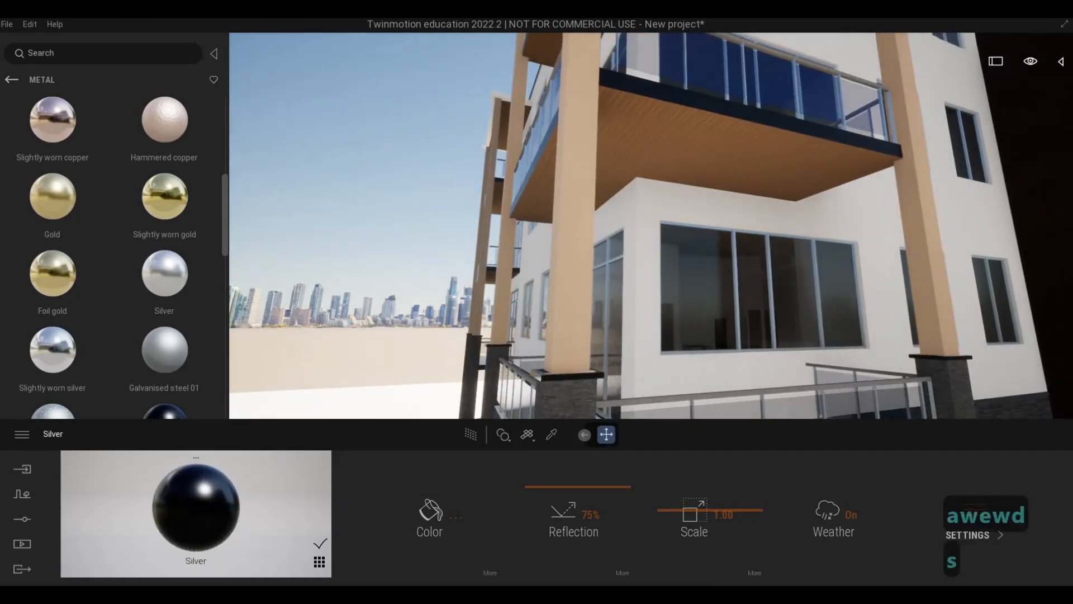
Sample the balcony handrail's Aluminum 7075 material and darken its colour to near black.
key(d)
key(e)
key(w)
key(a)
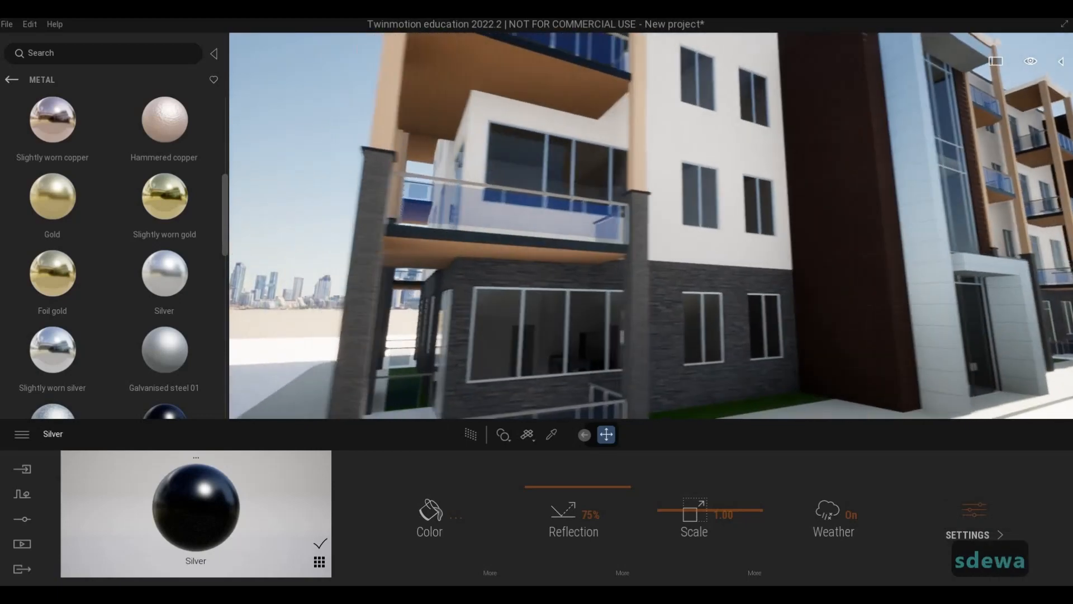
key(w)
key(q)
key(q)
key(e)
key(w)
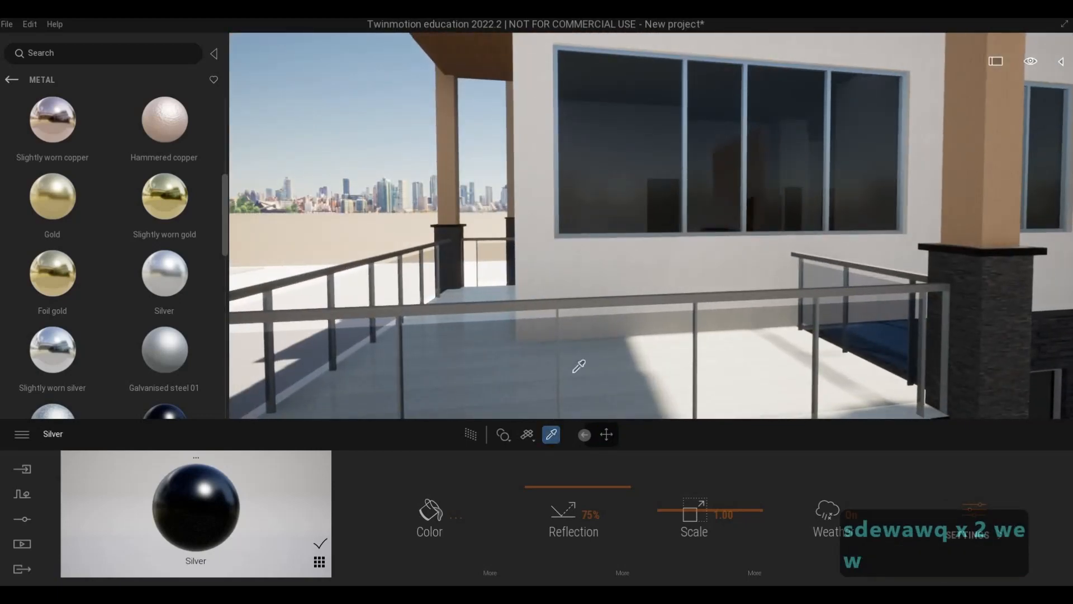
click(430, 520)
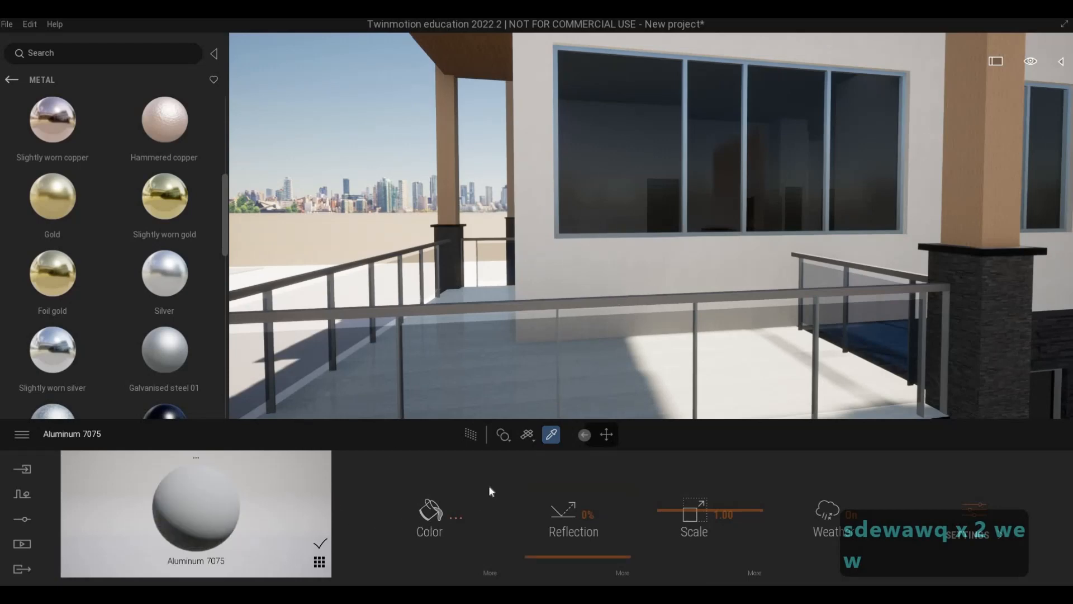
click(526, 317)
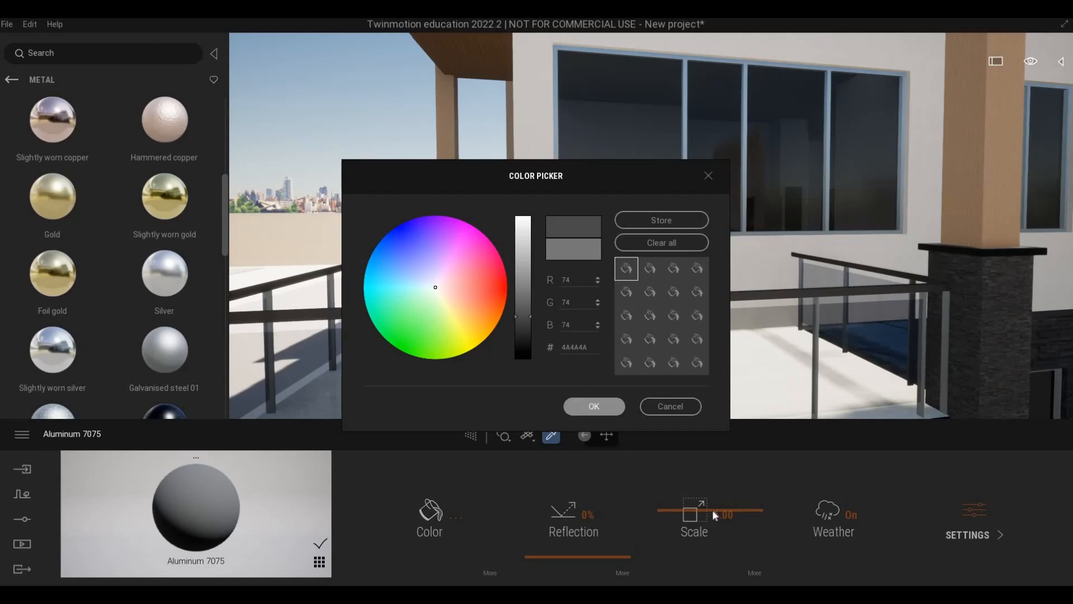
click(595, 406)
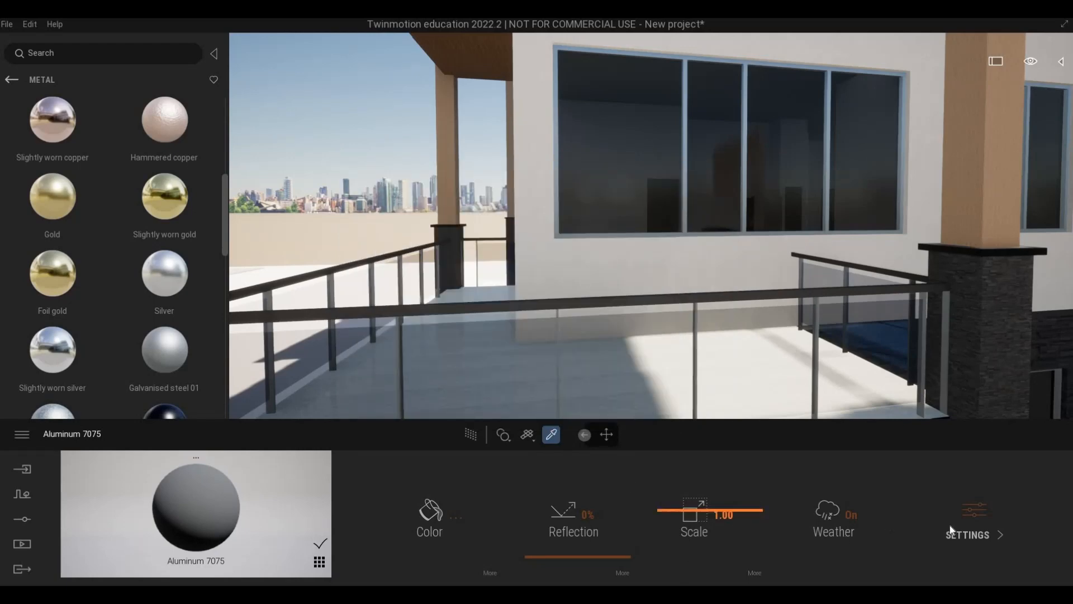
click(711, 530)
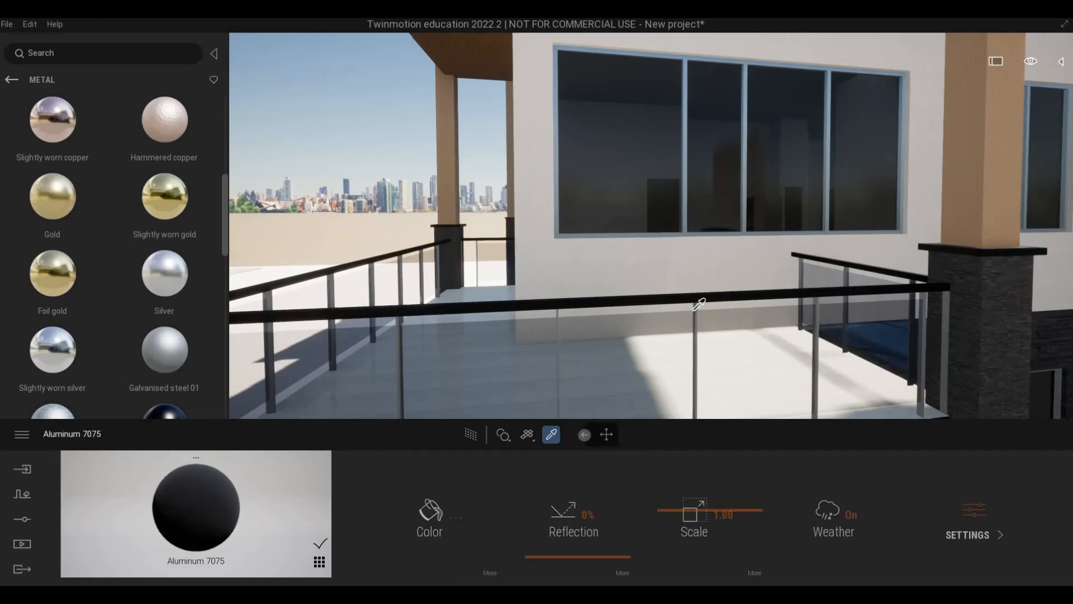
Sample the railing posts' polished stainless steel and examine the dark handrail around the corner balconies.
key(a)
right_drag(667, 334, 648, 268)
key(e)
key(s)
key(d)
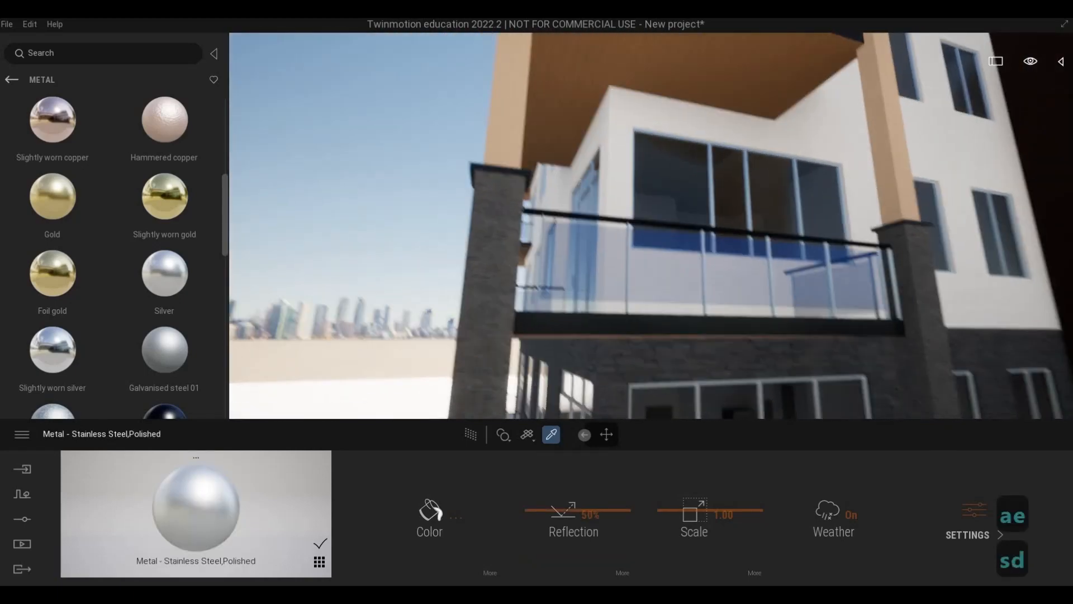
key(w)
key(q)
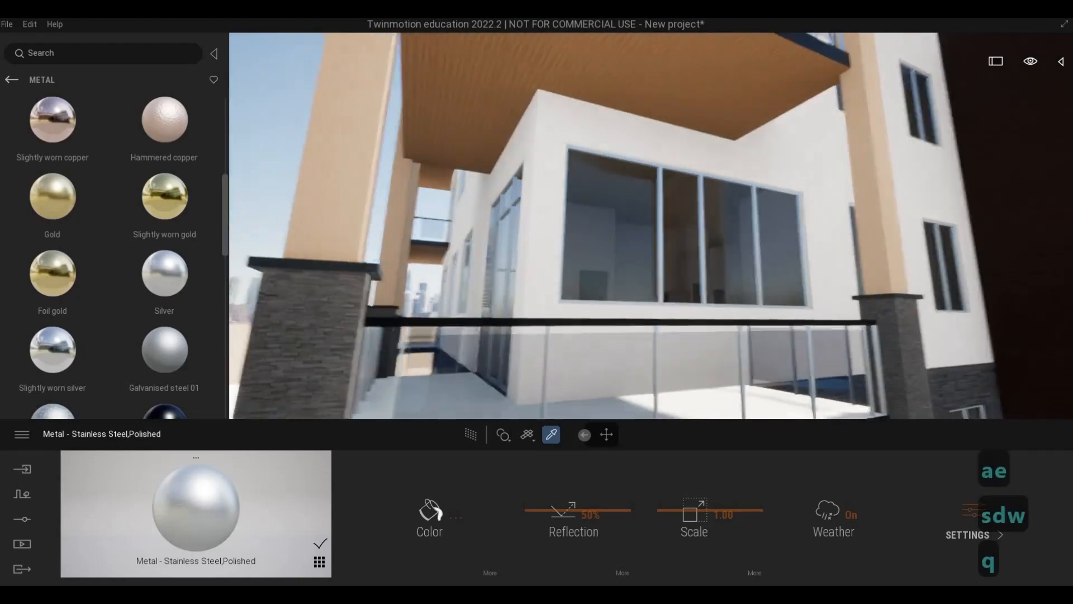
key(w)
key(e)
right_drag(648, 268, 648, 265)
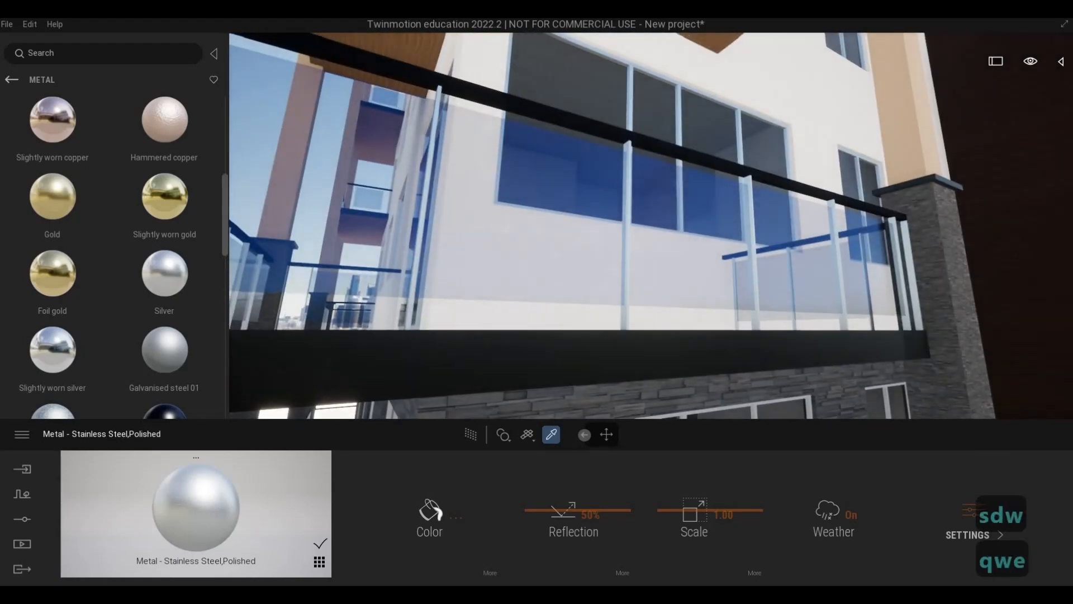
Sample the Aluminum of the upper window frames, darken its colour to a mid grey and set its reflection to 64%.
key(q)
key(s)
key(d)
key(s)
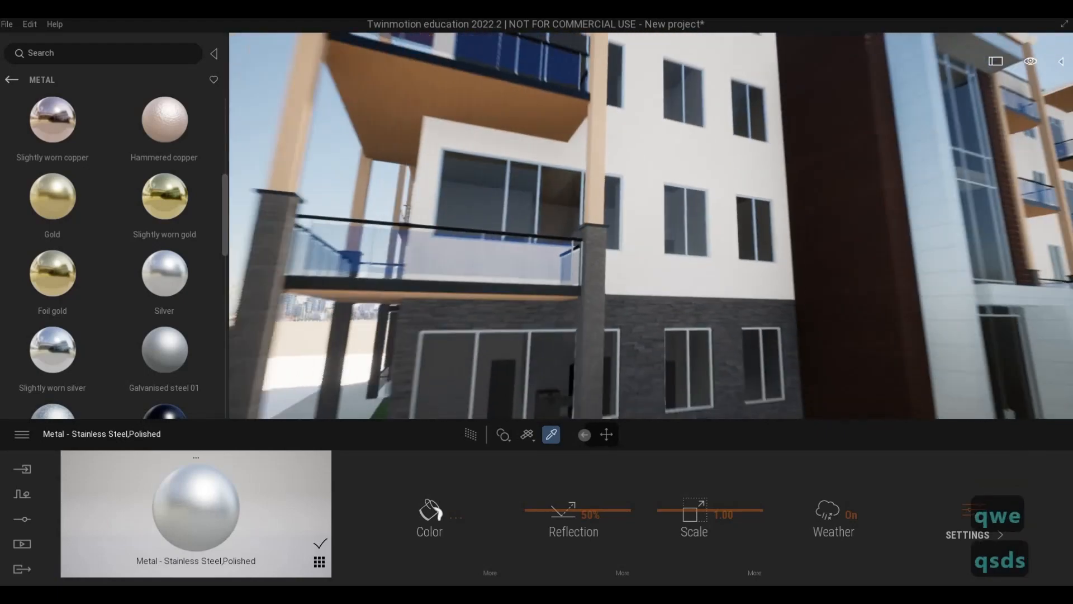
key(w)
key(d)
key(w)
key(w)
key(w)
key(w)
key(w)
key(w)
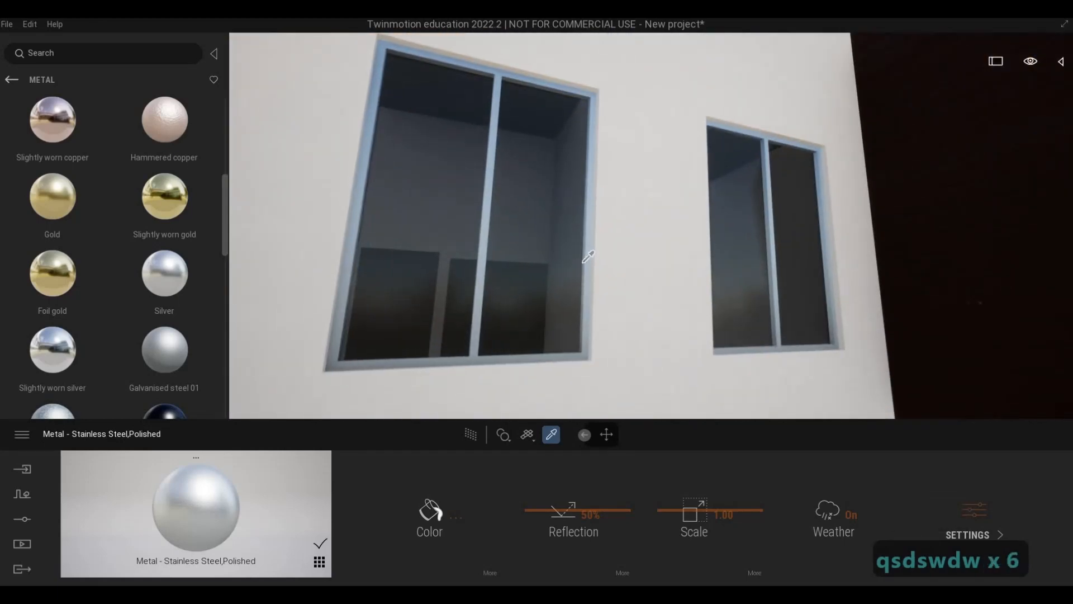
click(426, 511)
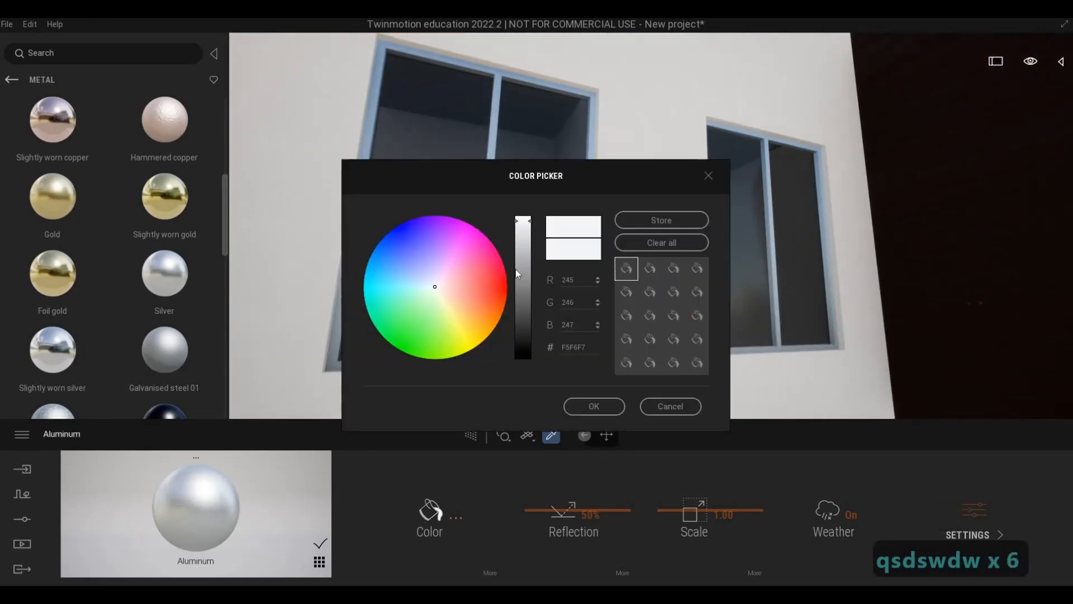
mouse_move(519, 267)
mouse_down()
mouse_move(518, 279)
mouse_move(518, 254)
mouse_up()
click(613, 407)
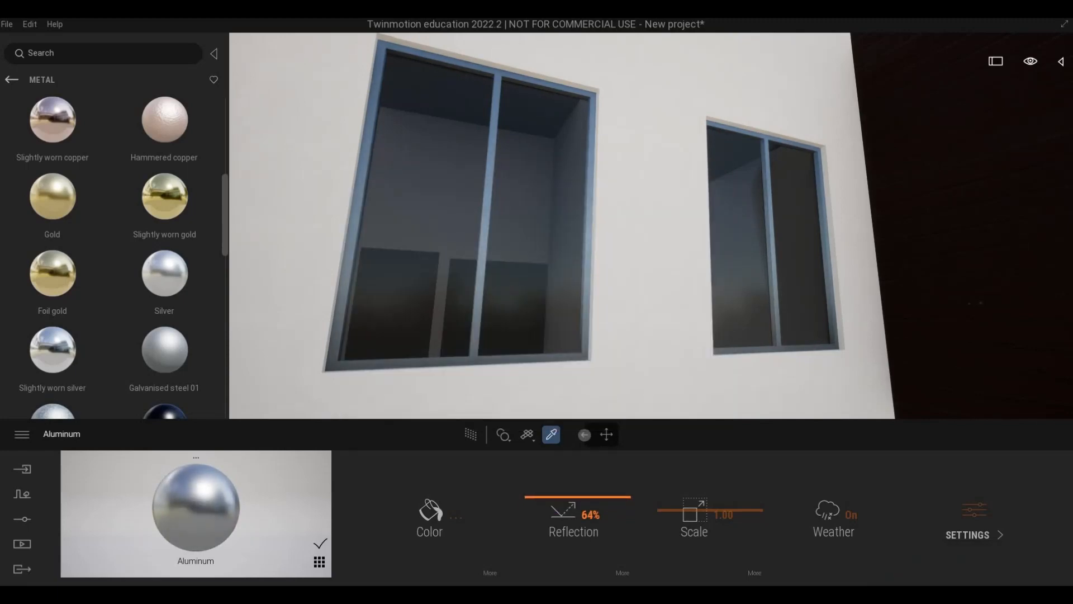
Darken the window frames' Aluminum colour further to a dark grey, judging it against the ground-floor stone wall.
key(s)
key(a)
key(s)
key(d)
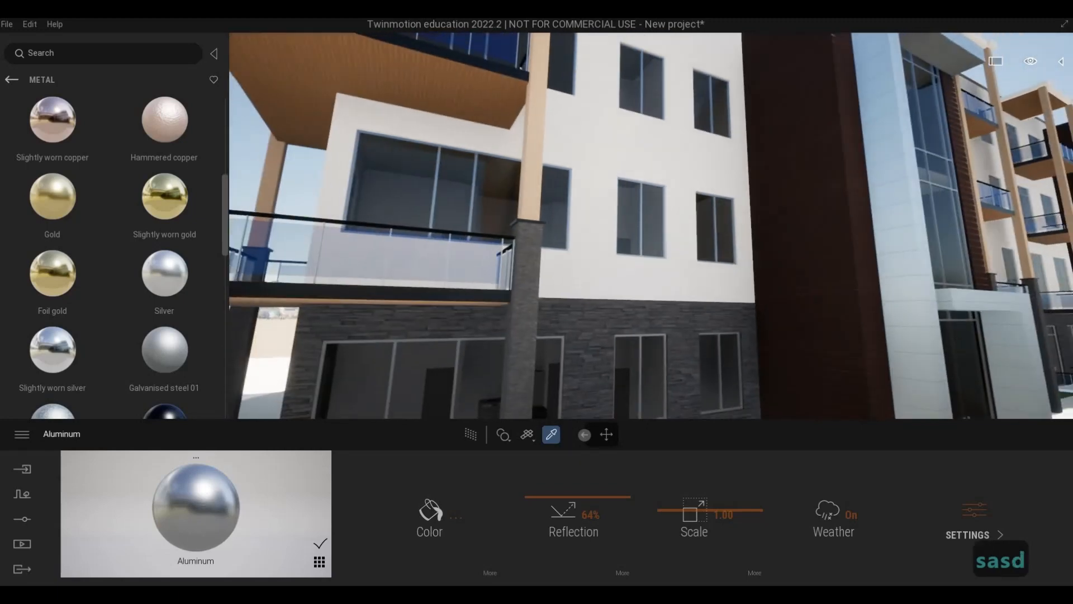
key(e)
key(w)
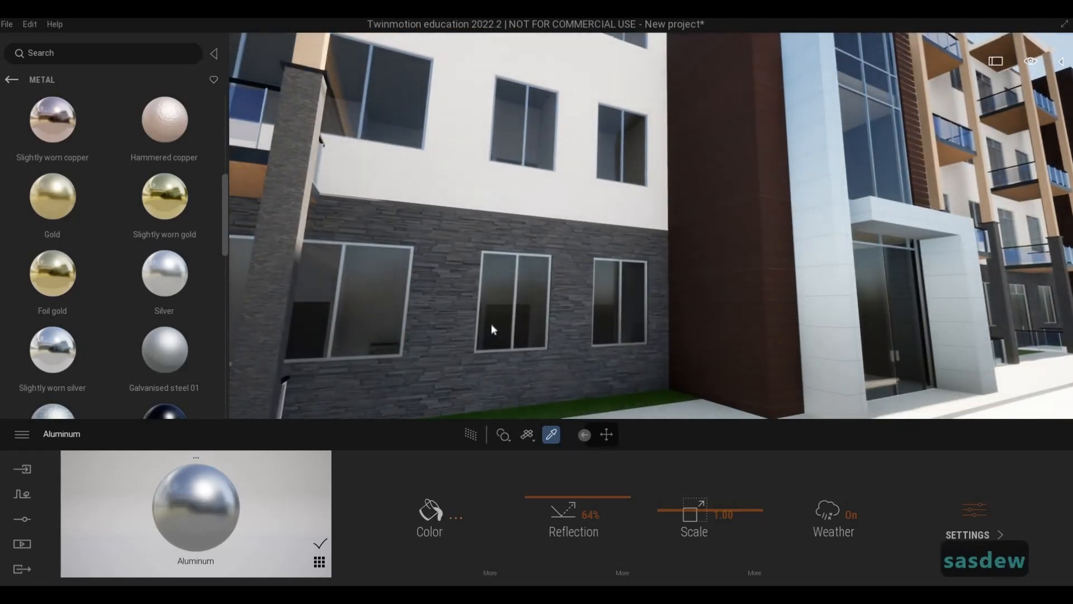
click(430, 513)
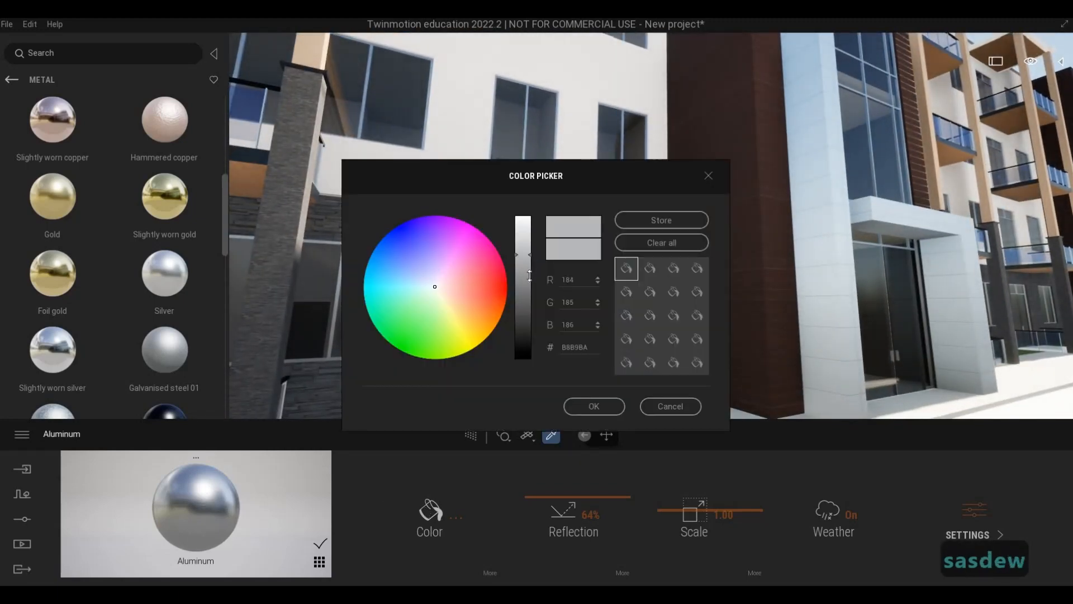
drag(526, 271, 526, 301)
click(594, 406)
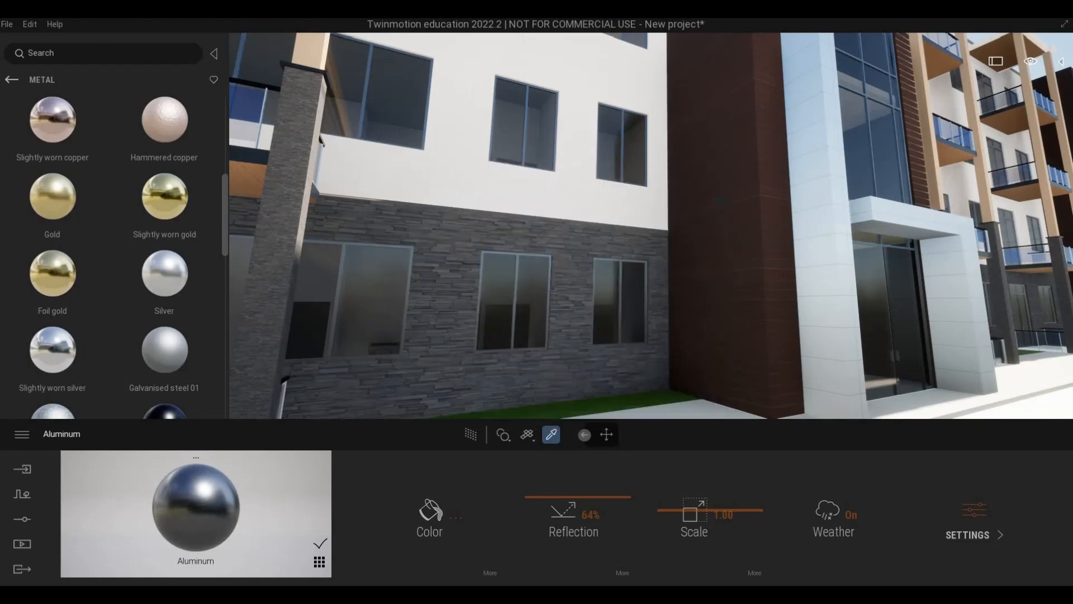
Examine the darkened window frames across the whole front facade.
key(q)
key(q)
key(a)
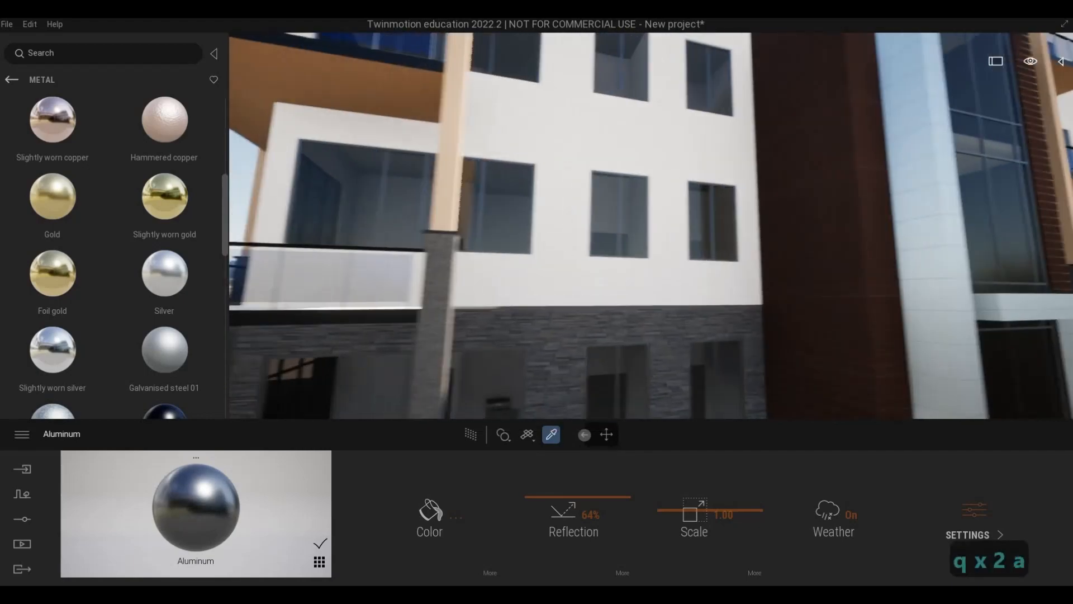
key(s)
key(s)
key(s)
key(s)
key(s)
key(s)
key(s)
key(d)
key(F1)
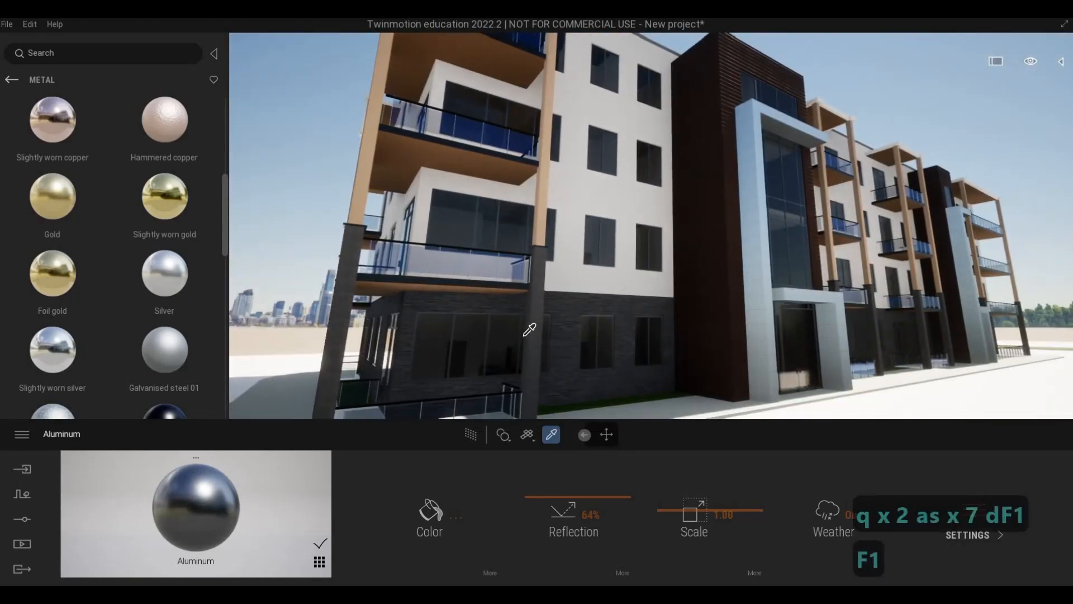
Examine the building at roof level and the railing of the top corner balcony.
key(w)
key(q)
key(q)
key(q)
key(q)
key(q)
key(q)
key(q)
key(q)
key(q)
key(q)
key(q)
key(q)
key(q)
key(q)
key(w)
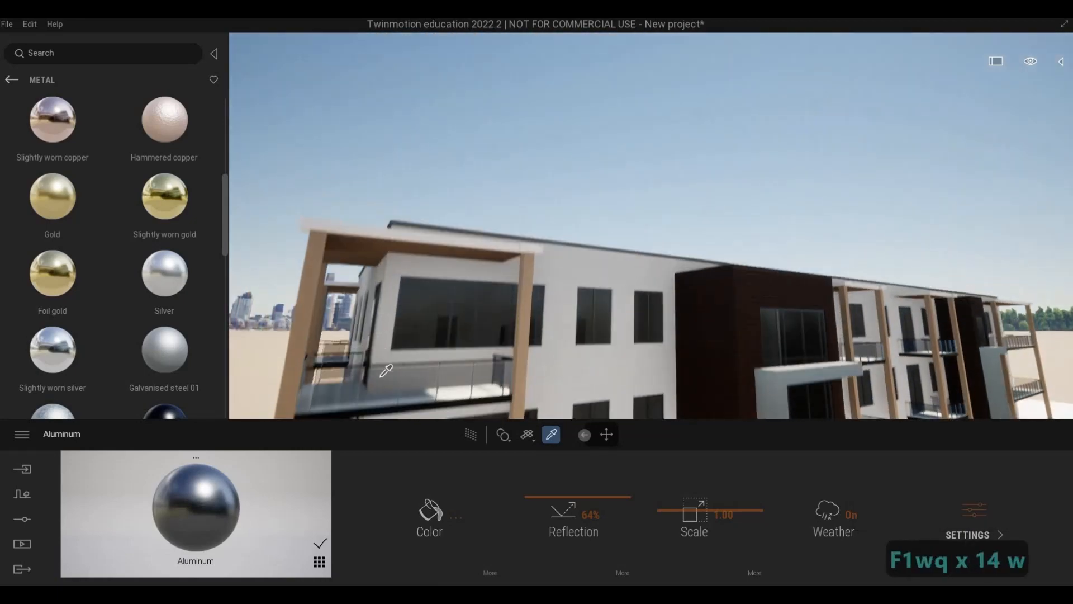
key(a)
key(e)
key(e)
key(s)
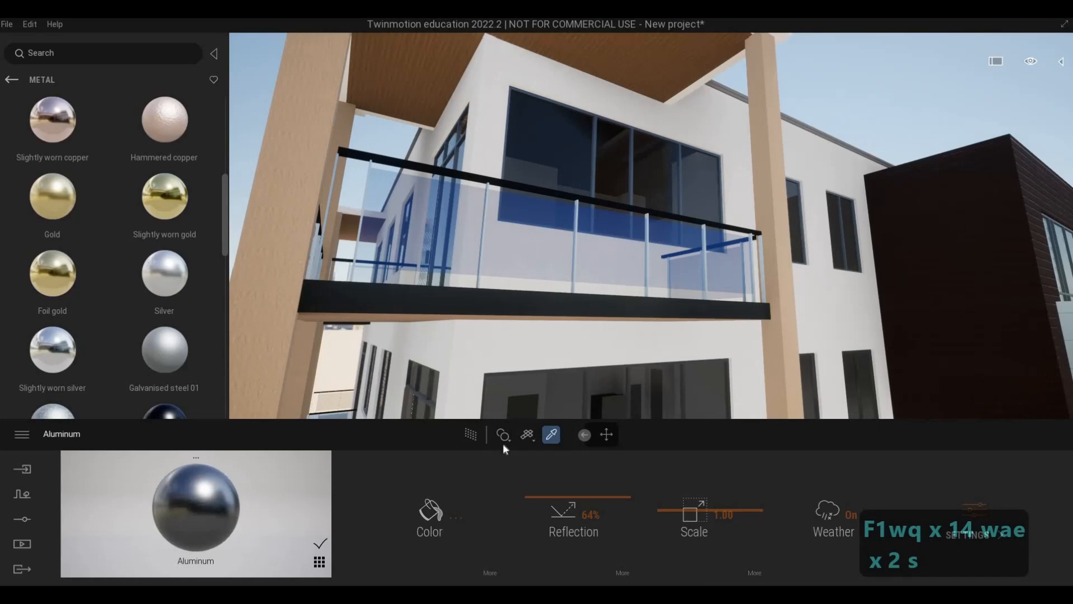
Sample the black Silver of the balcony railing and apply it to the fascia of the top corner balcony's roof.
click(551, 435)
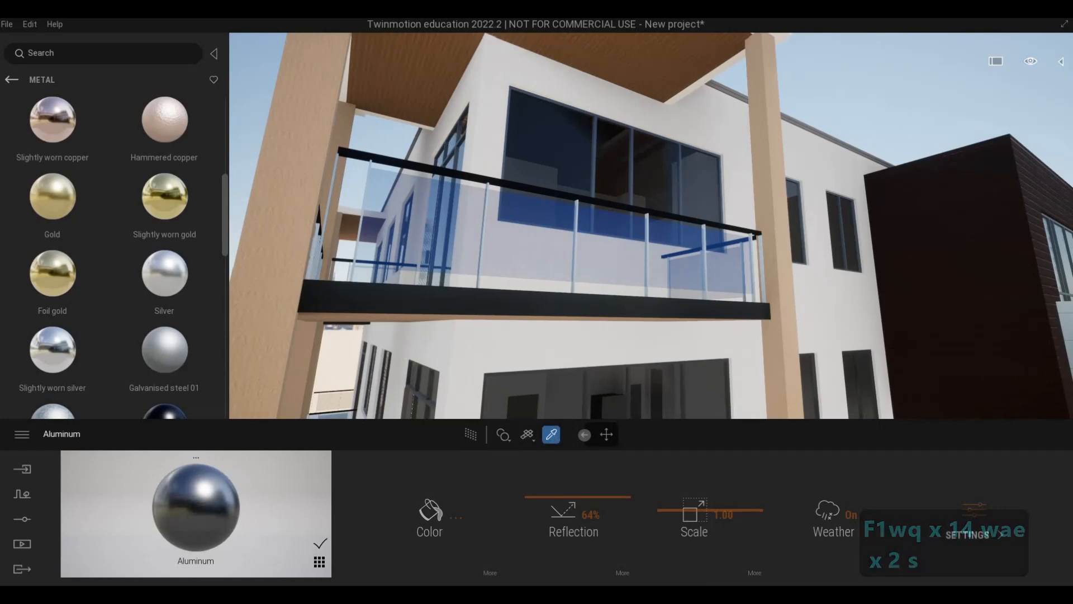
key(w)
key(q)
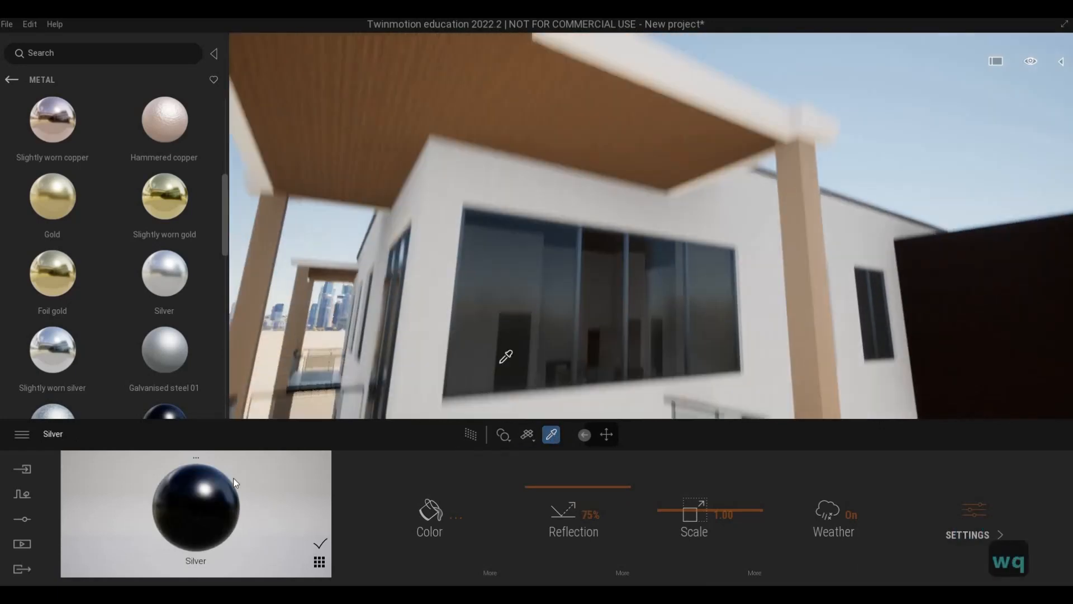
key(w)
key(q)
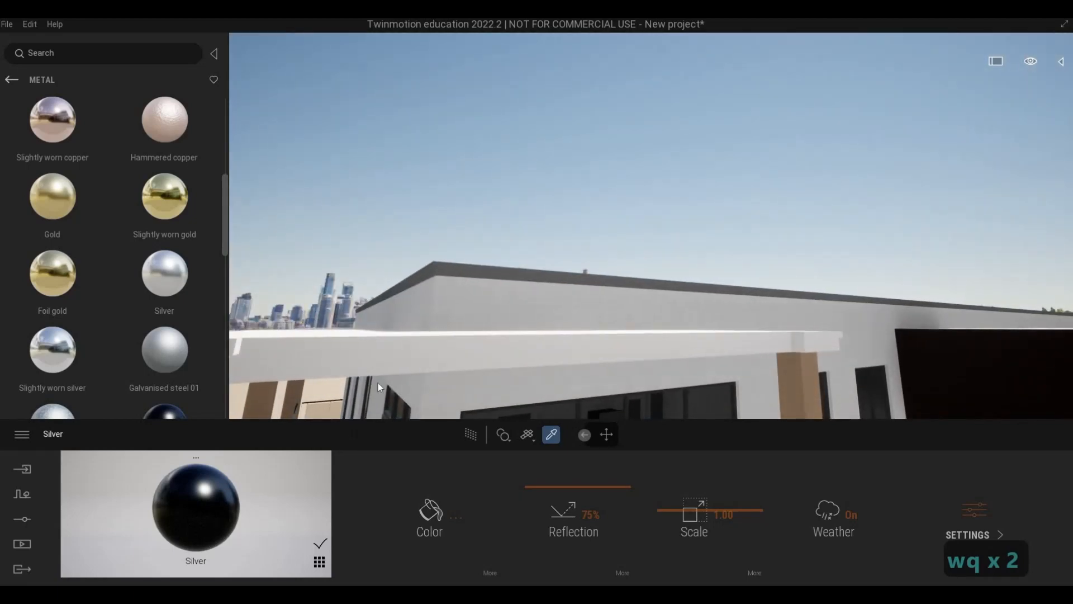
drag(252, 477, 492, 347)
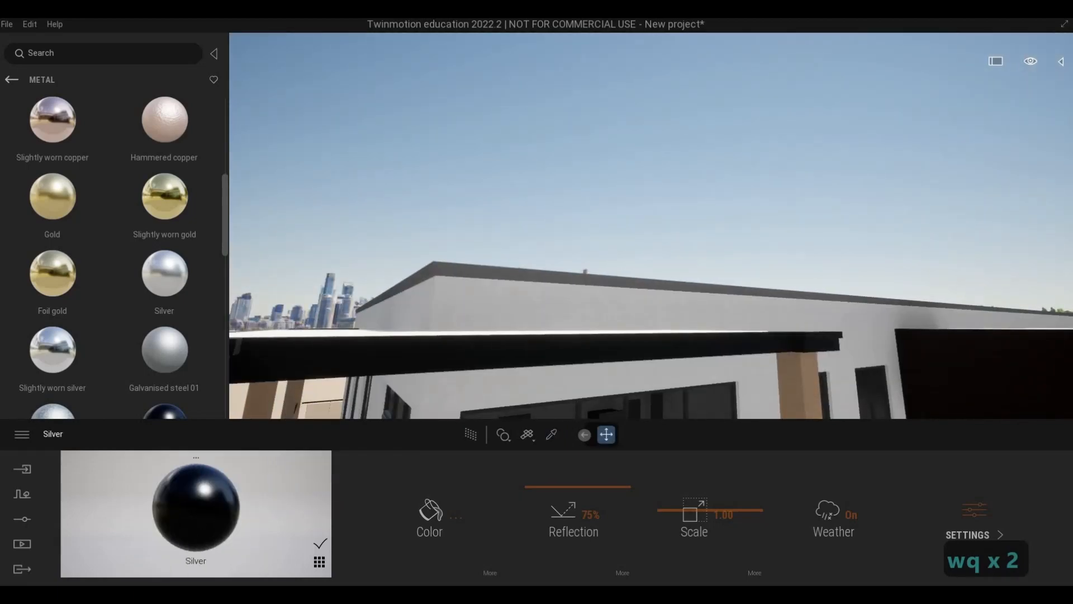
Examine the building's flat roof and parapet from above, then the top corner balcony.
key(q)
key(w)
key(q)
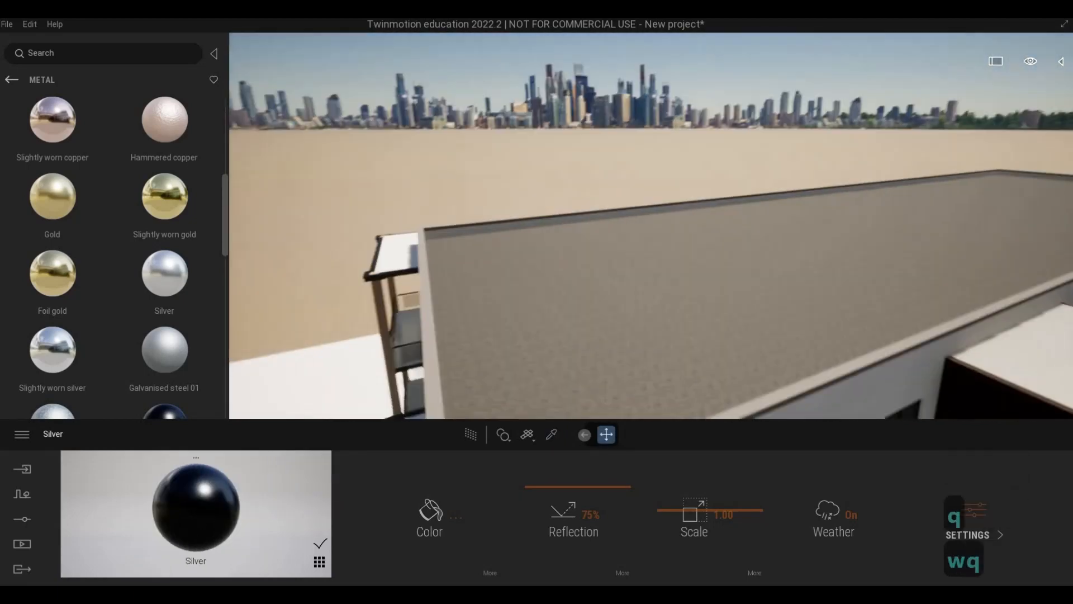
key(w)
key(e)
key(w)
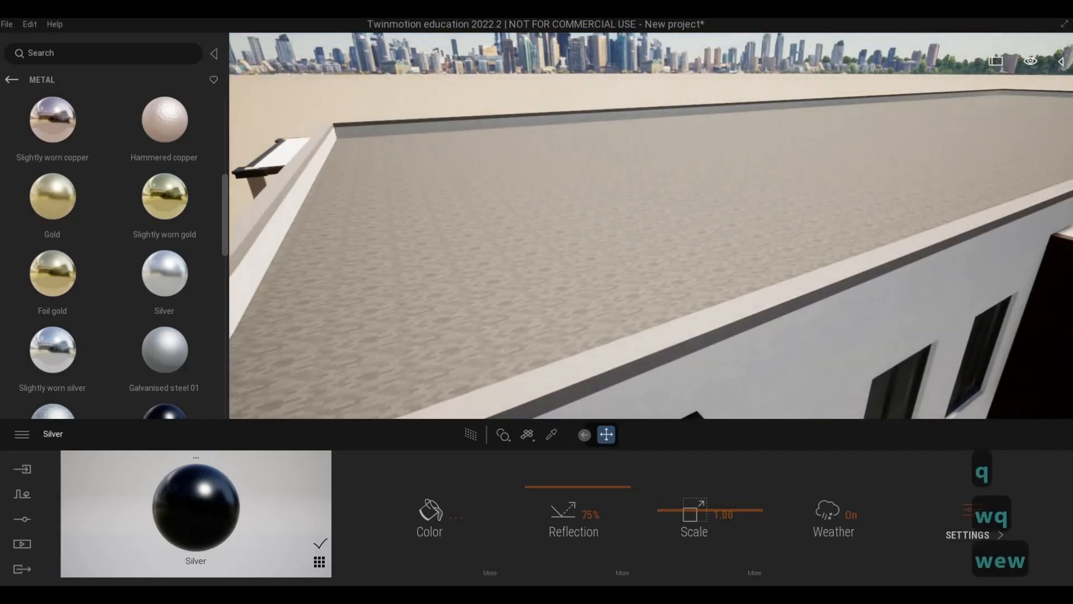
key(s)
key(e)
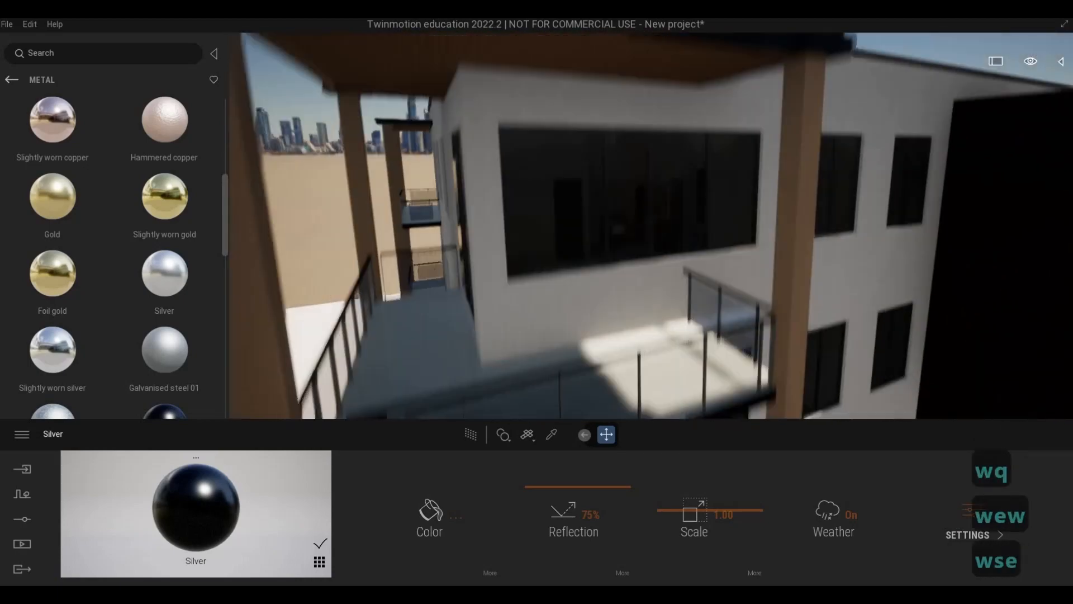
Examine the balcony roof edges and the front facade from street level, from the corner balconies to the main entrance.
key(s)
key(e)
key(s)
key(e)
key(s)
key(e)
key(s)
key(e)
key(w)
key(d)
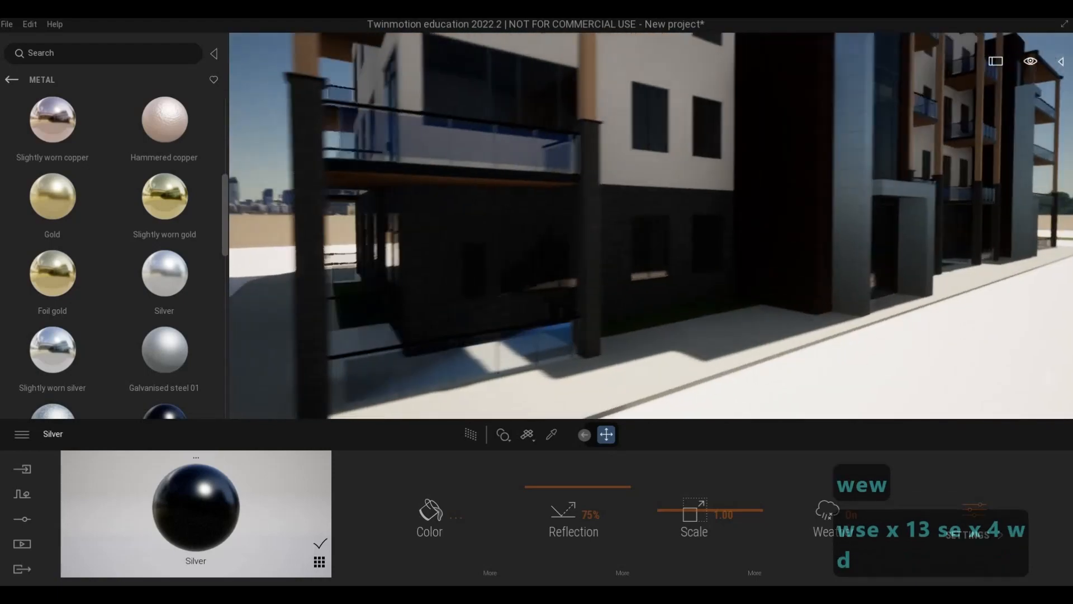
key(d)
key(d)
key(d)
key(d)
key(d)
key(d)
key(d)
key(d)
key(d)
key(d)
key(d)
key(d)
key(d)
key(d)
key(d)
key(d)
key(d)
key(d)
key(d)
key(d)
key(d)
key(d)
key(d)
key(w)
key(s)
key(a)
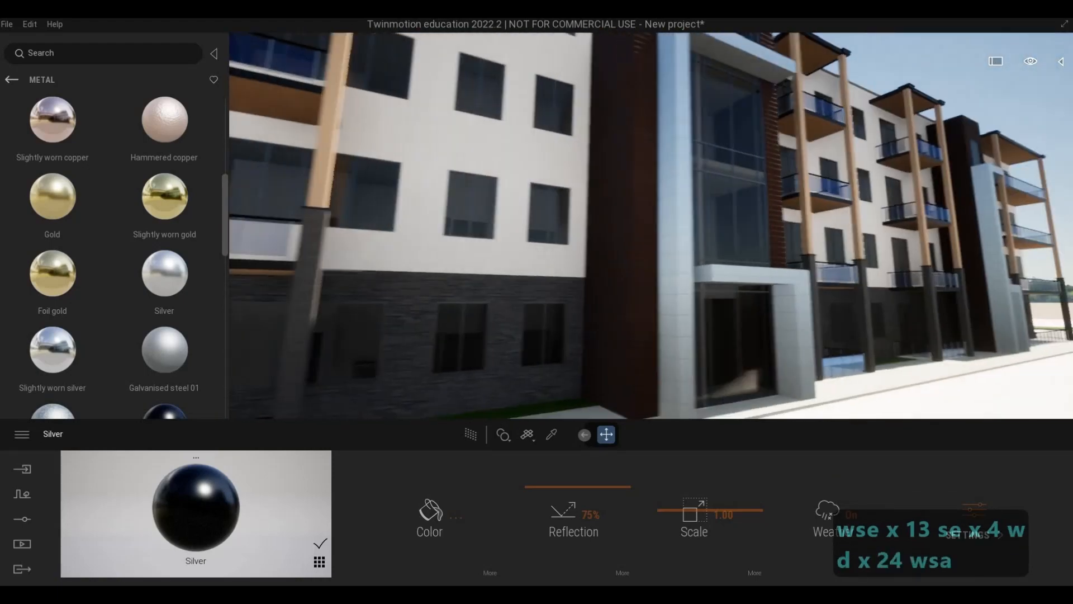
Examine the joint between the stone base and the white wall and the windows beside the main entrance.
key(a)
key(w)
key(w)
key(w)
key(w)
key(w)
key(w)
key(w)
key(w)
key(w)
key(w)
key(w)
key(w)
key(w)
key(w)
key(w)
key(w)
key(w)
key(w)
key(w)
key(w)
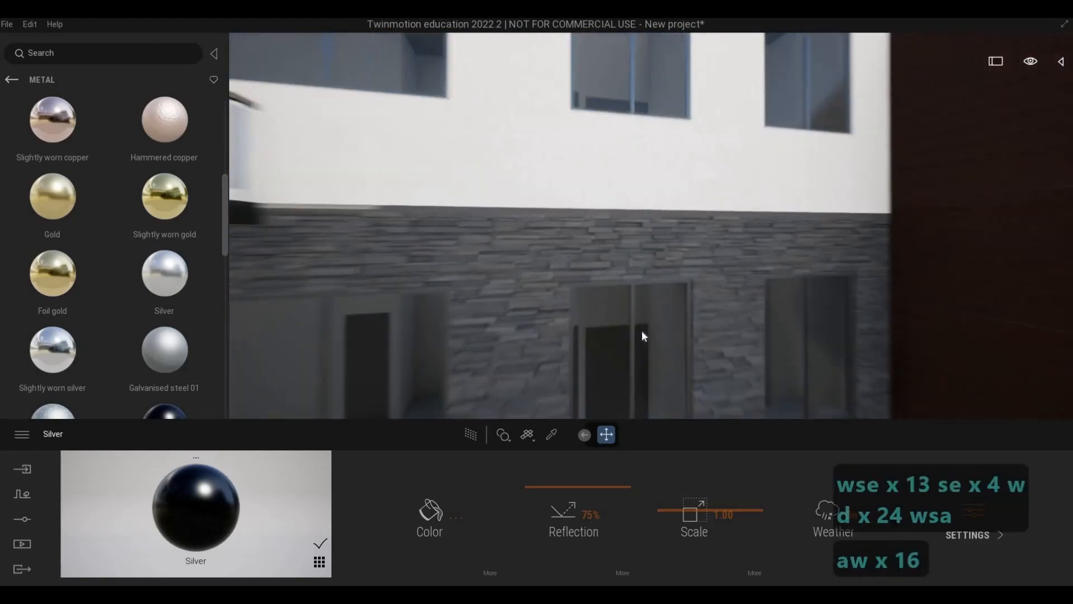
key(q)
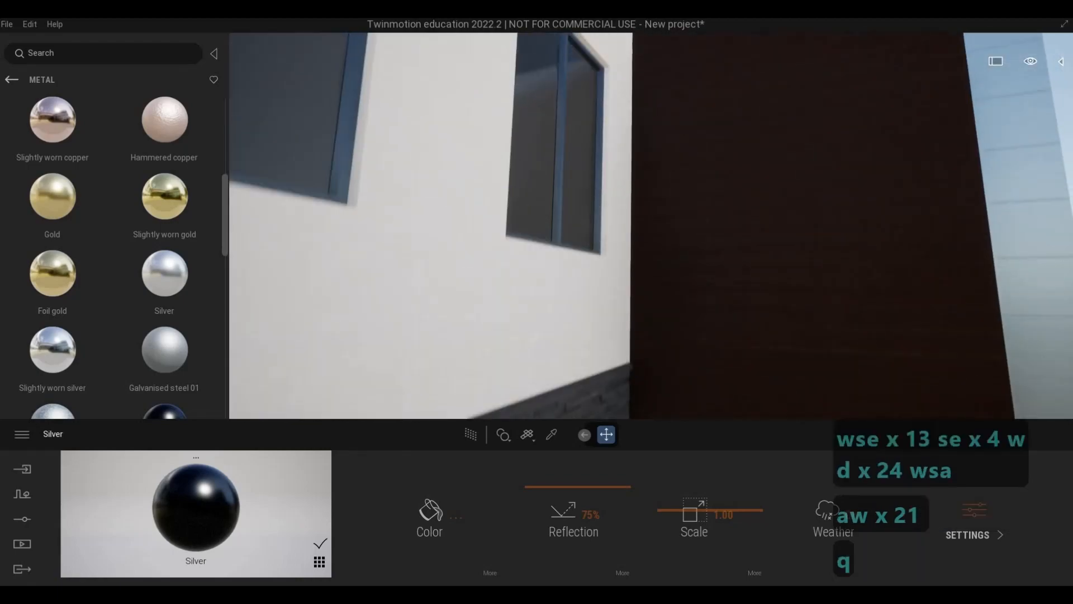
key(s)
key(d)
key(s)
key(e)
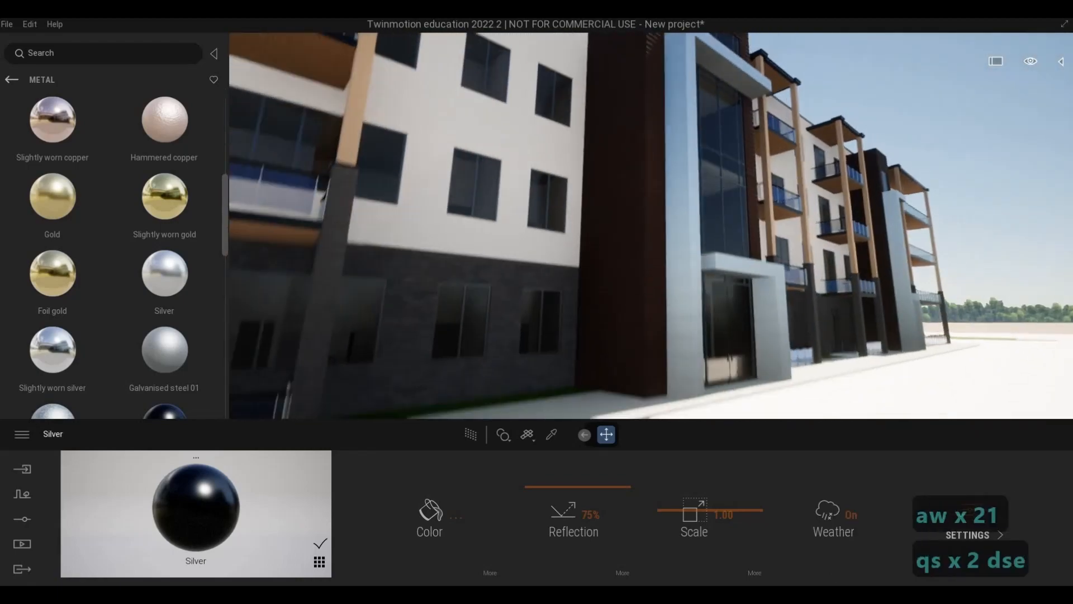
key(s)
key(w)
key(q)
key(w)
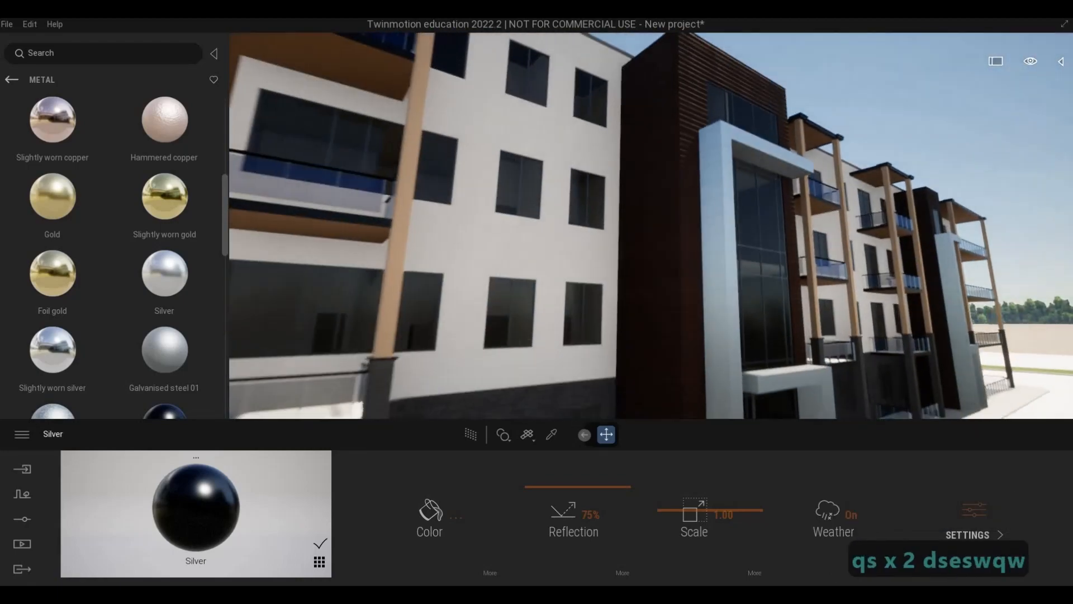
Apply the black Silver to the ledge trim between the ground-floor stone wall and the white upper wall.
key(e)
key(e)
key(a)
key(w)
key(a)
key(q)
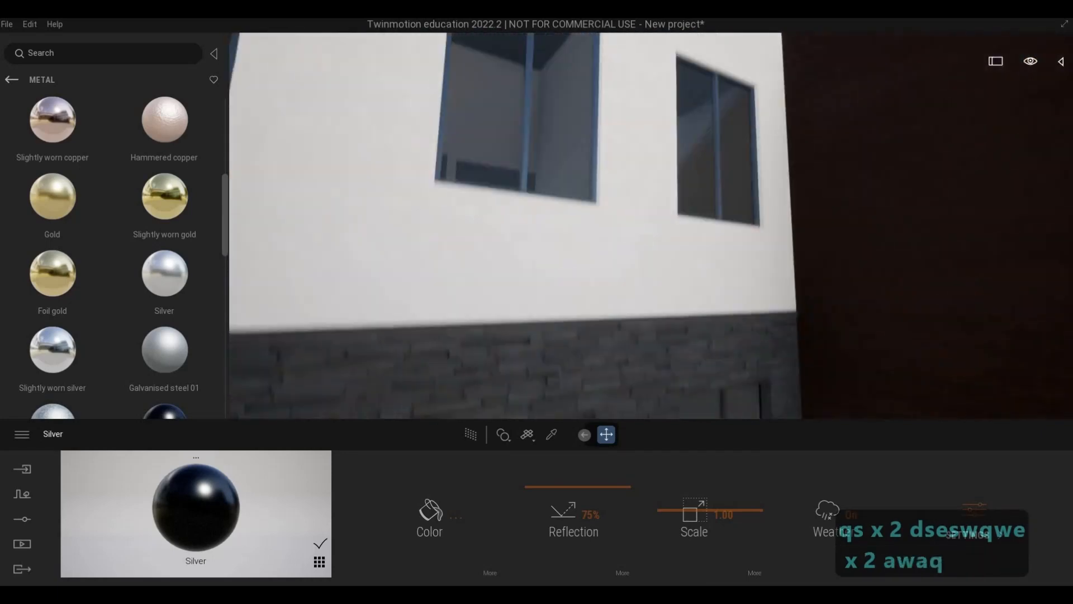
key(q)
key(w)
key(e)
key(w)
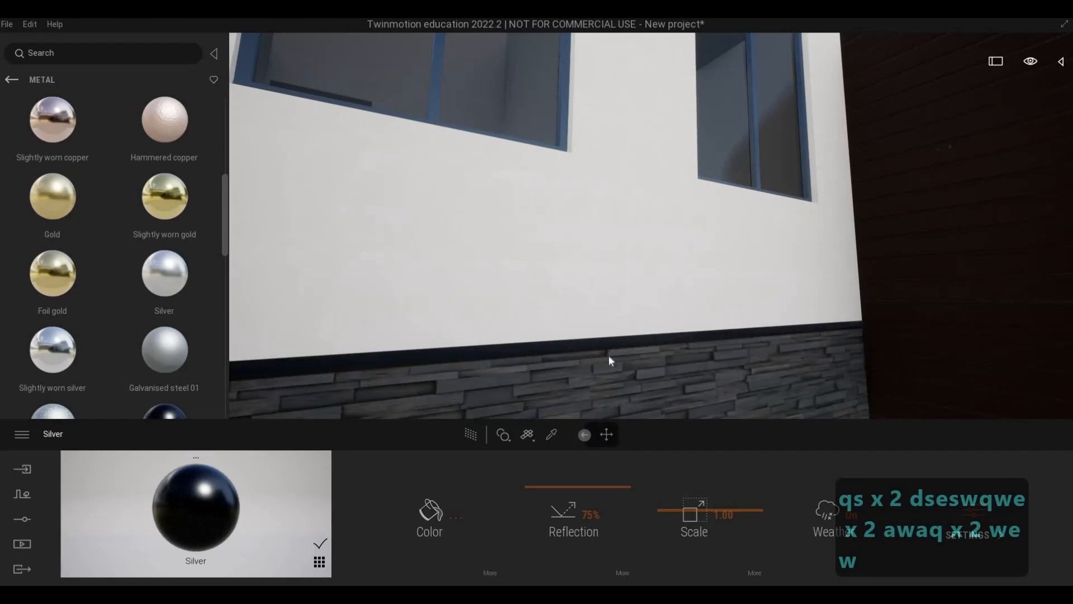
Examine the ledge trim together with the entrance and balconies along the front facade.
key(s)
key(e)
key(s)
key(q)
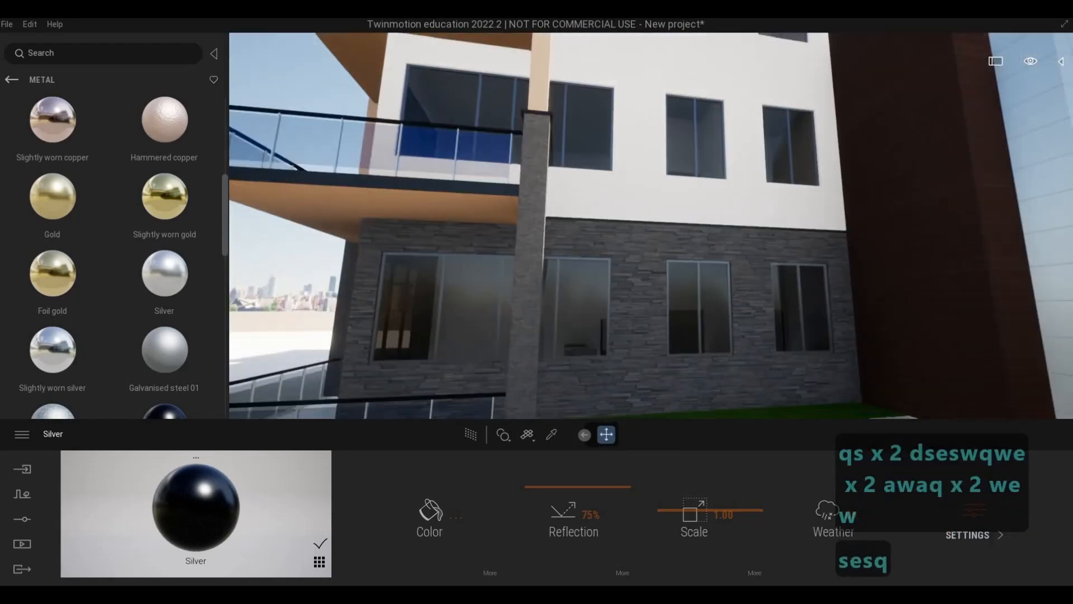
key(q)
key(s)
key(d)
key(a)
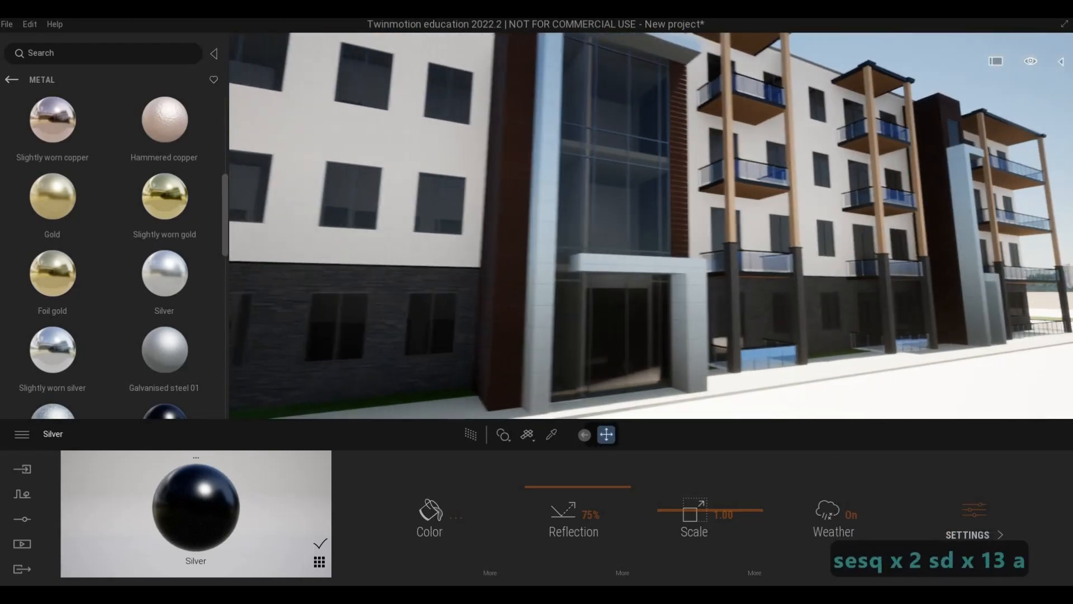
key(w)
key(d)
key(d)
key(d)
key(d)
key(d)
key(d)
key(d)
key(d)
key(d)
key(w)
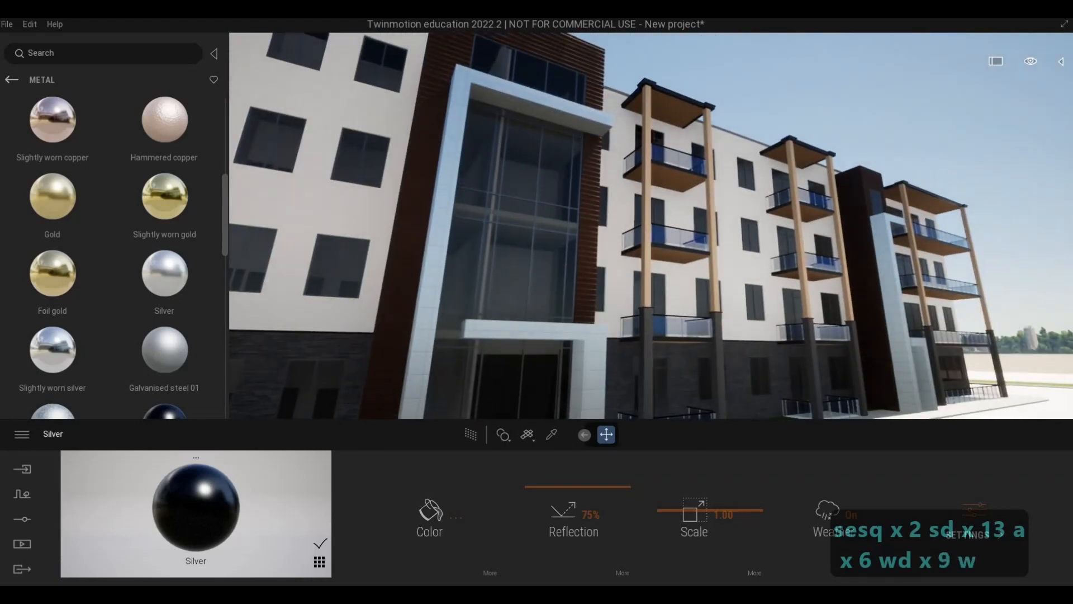
Apply the black Silver to the trim along the top edge of the roof parapet.
key(q)
key(d)
key(q)
key(d)
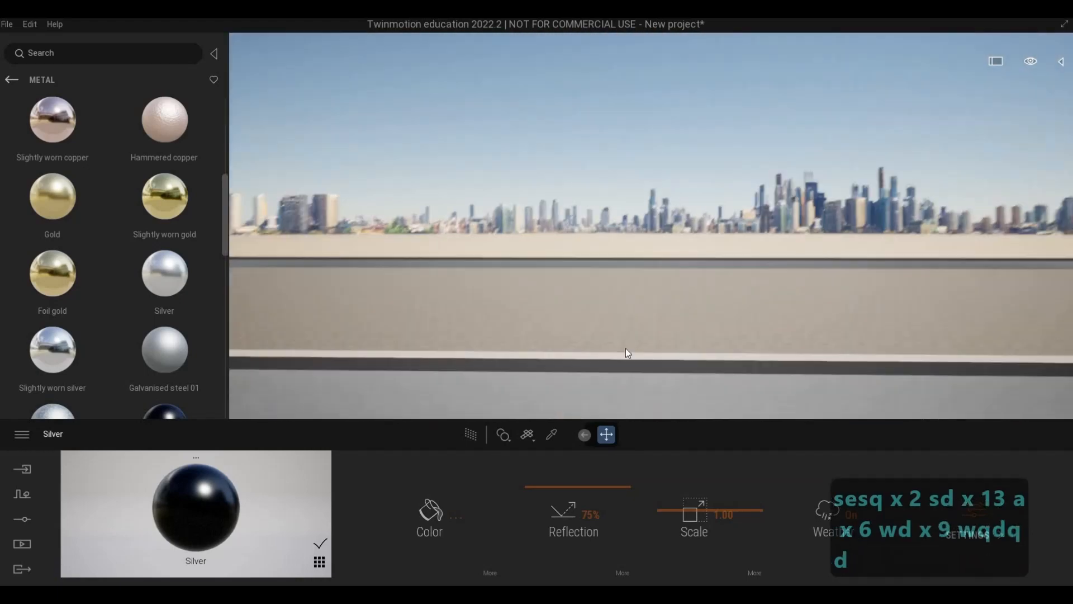
key(e)
key(w)
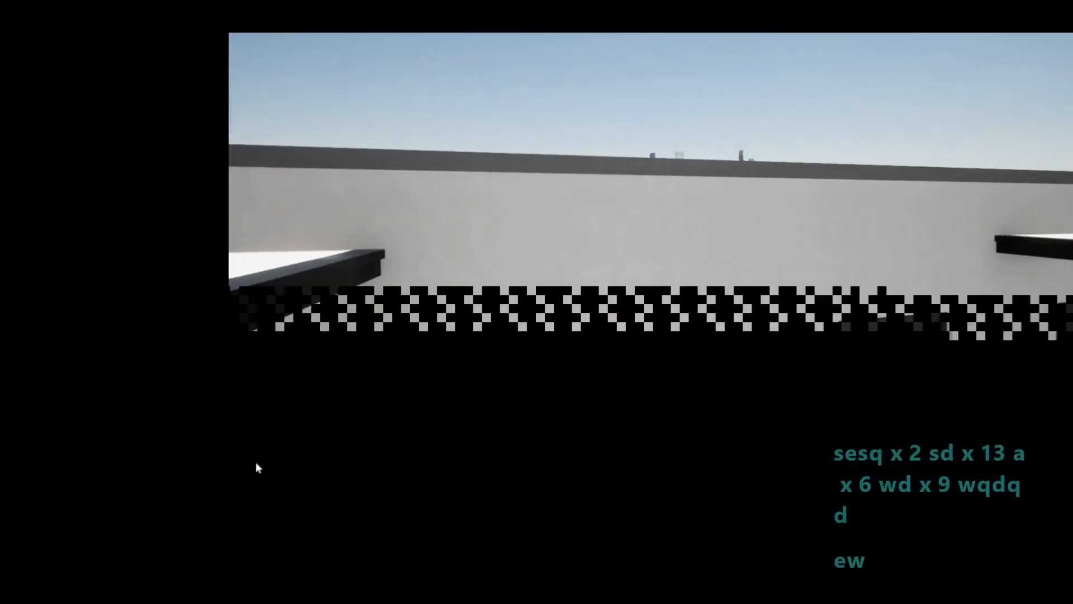
drag(216, 482, 565, 167)
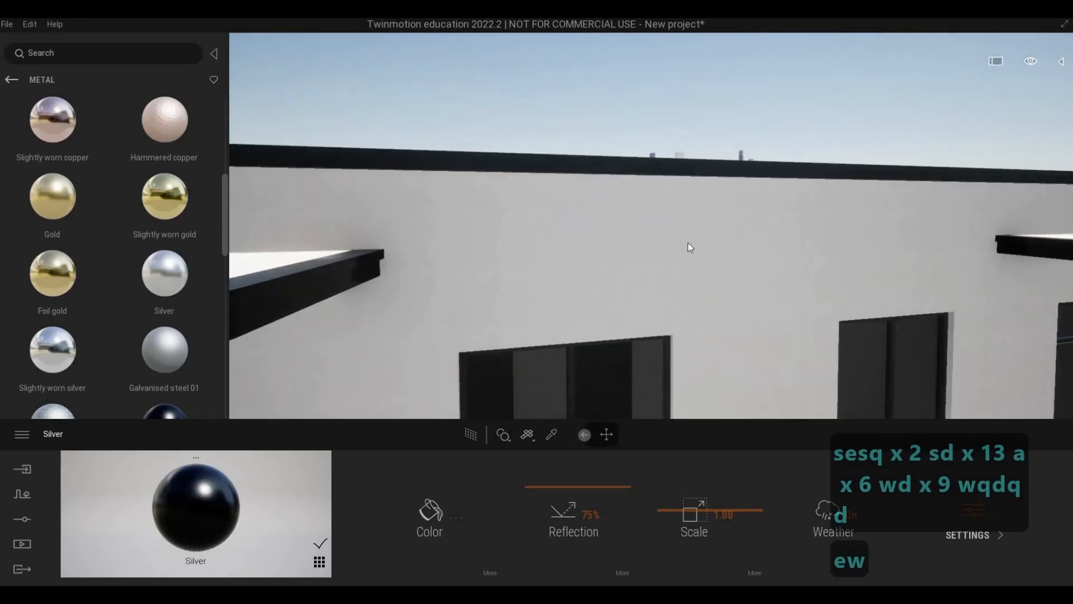
Examine the roof trim and balconies along the front facade towards the building's far end.
key(s)
key(e)
key(a)
key(s)
key(e)
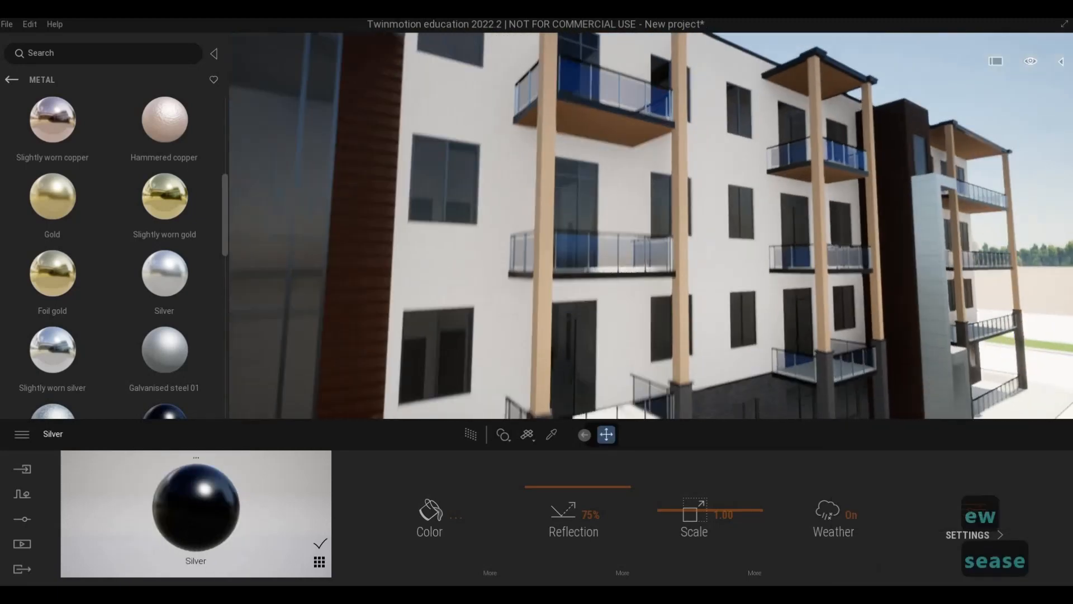
key(s)
key(d)
key(s)
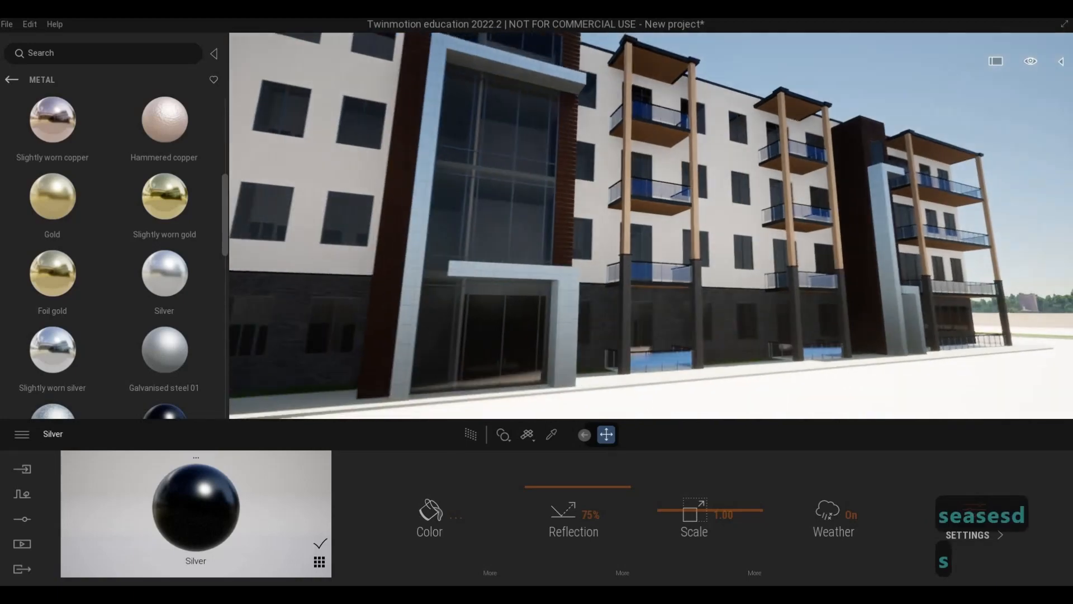
key(d)
key(d)
key(s)
key(d)
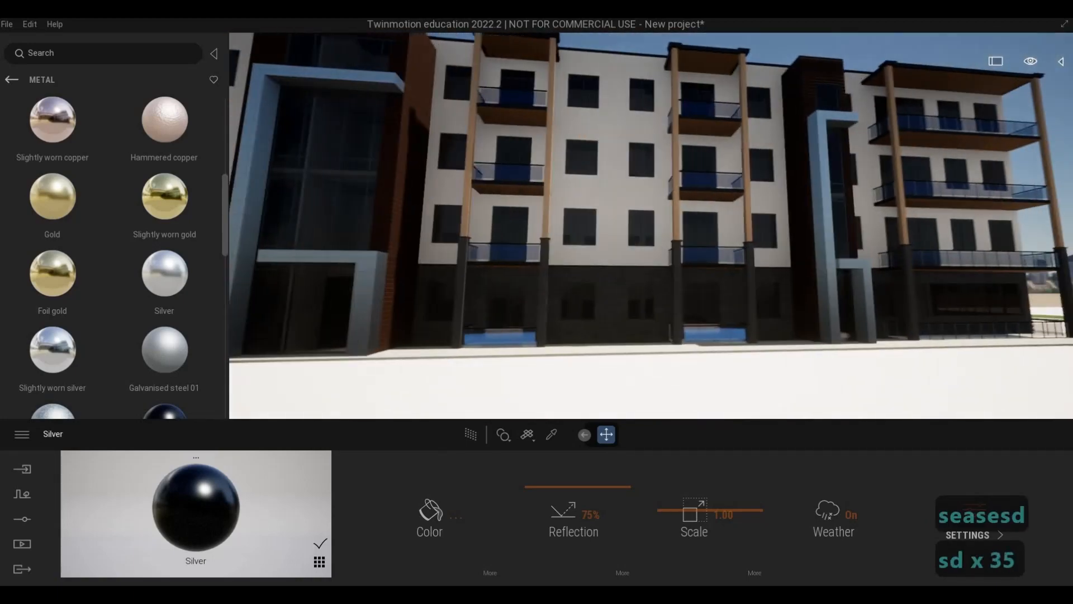
key(s)
key(d)
key(w)
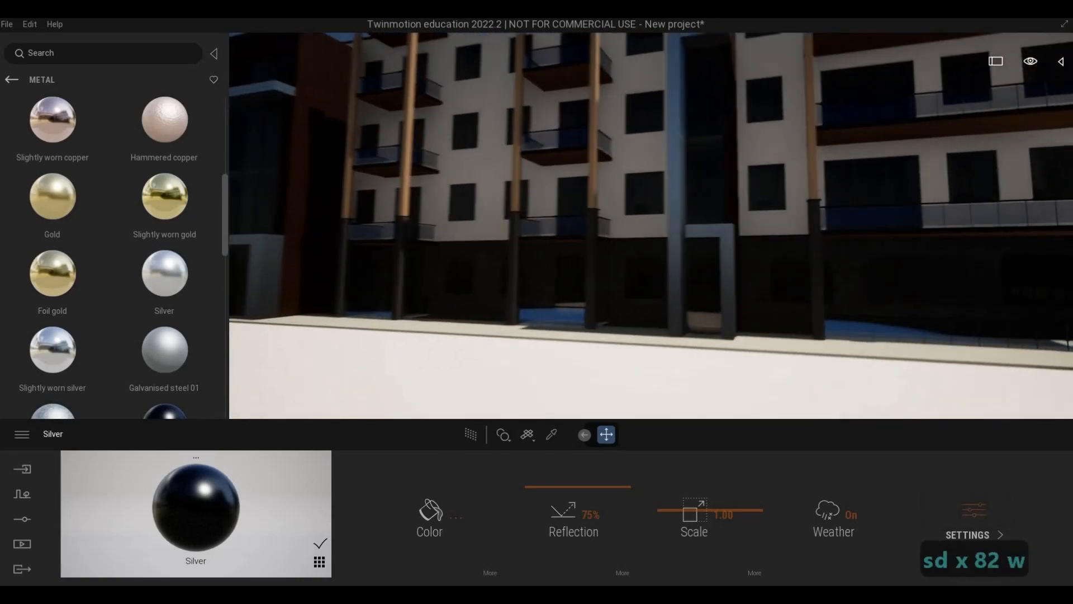
Examine the far-end balconies and secondary entrance, then the whole front facade back to the near corner.
key(a)
key(e)
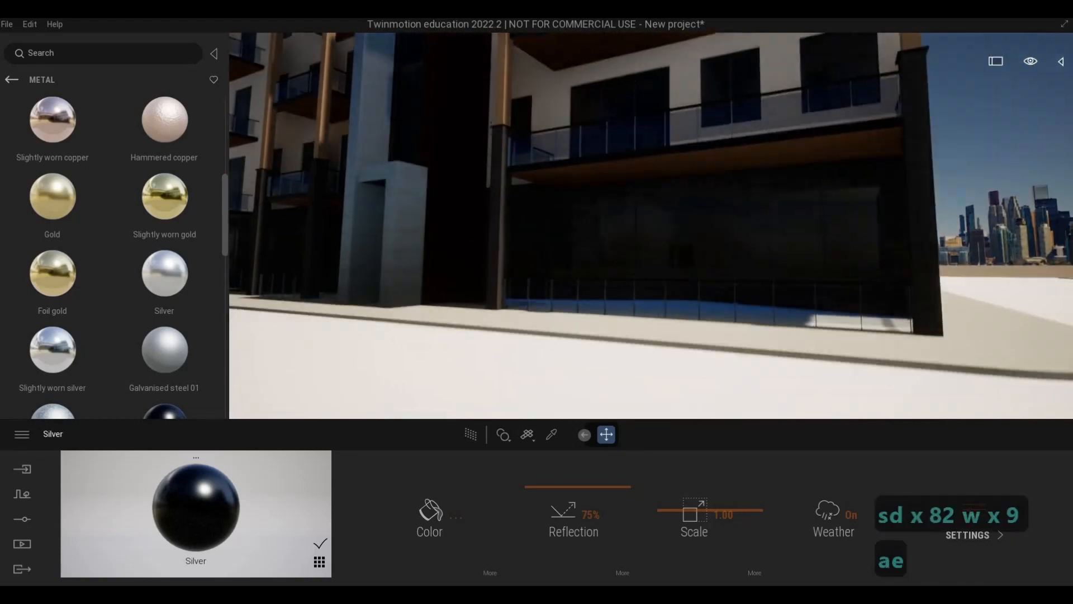
key(a)
key(a)
key(e)
key(q)
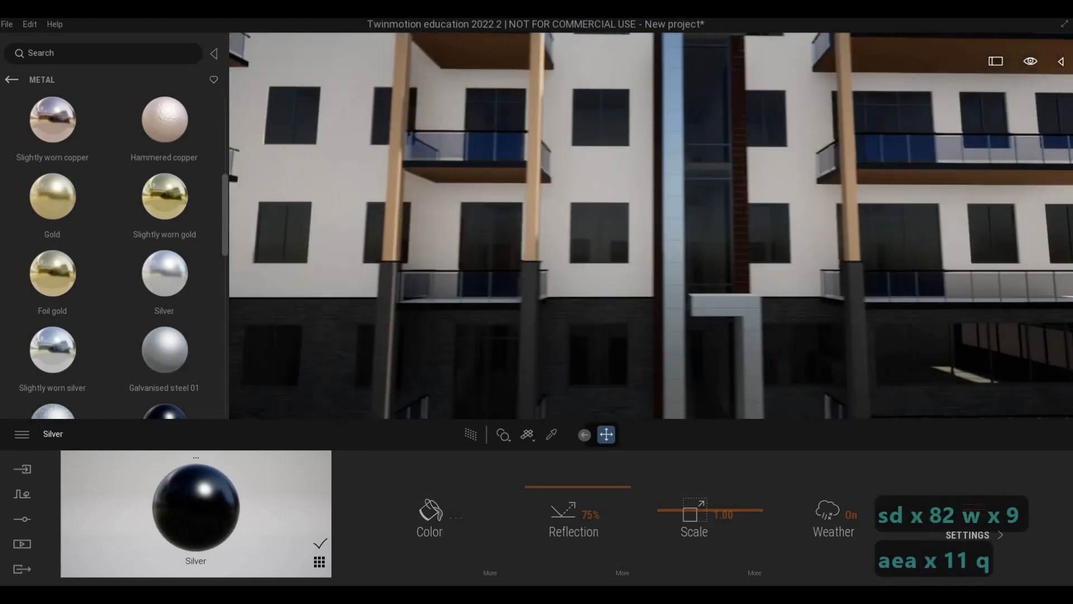
key(s)
key(a)
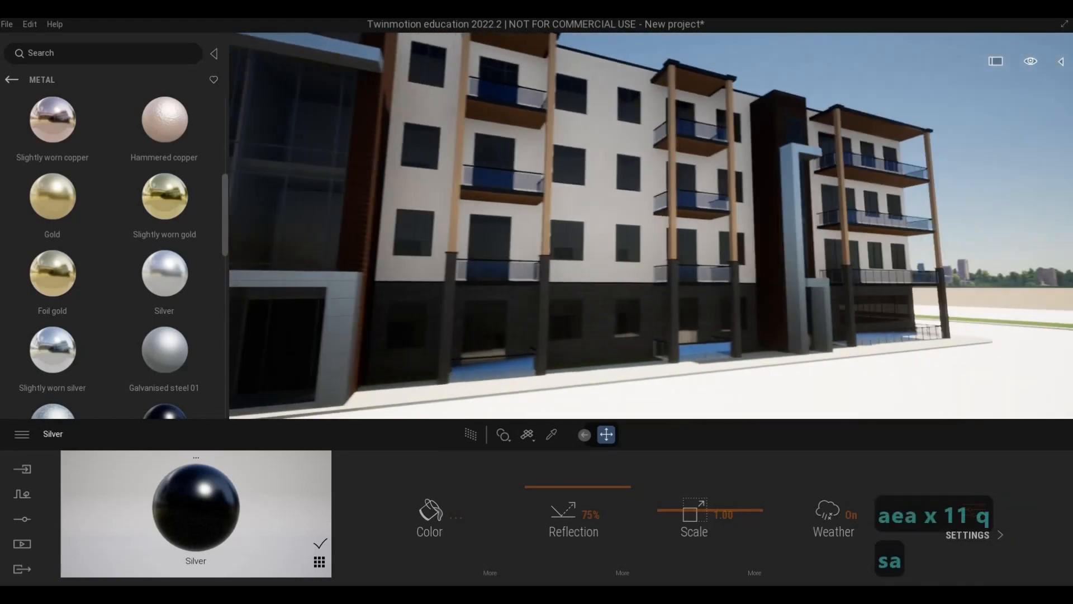
key(s)
key(a)
key(a)
key(s)
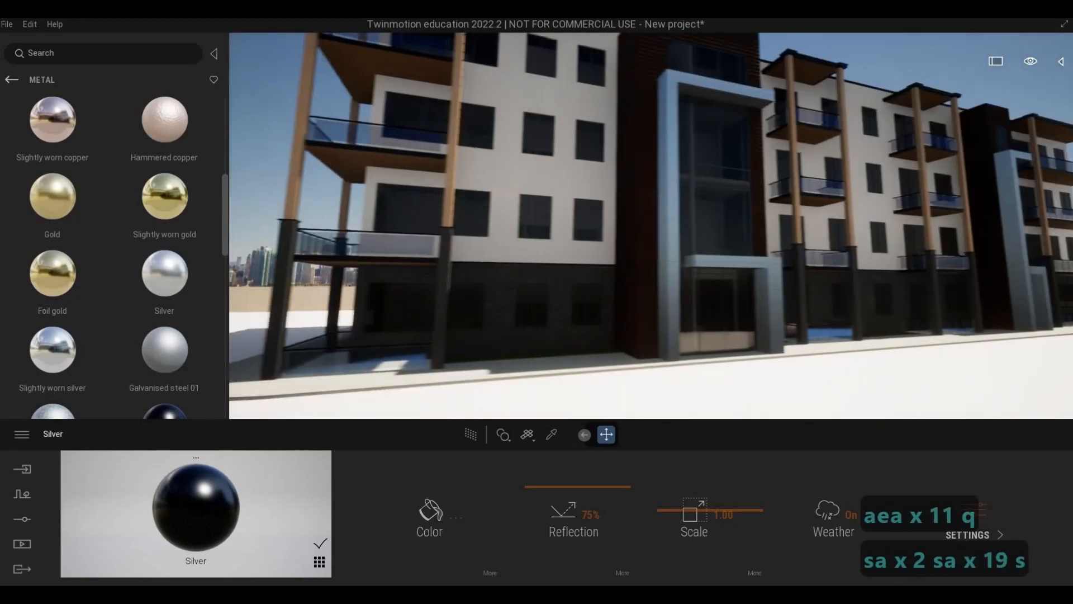
Sample the Gypsum Wall Board of the white upper walls and set its colour to grey 7E7E7E.
key(w)
key(s)
key(w)
key(q)
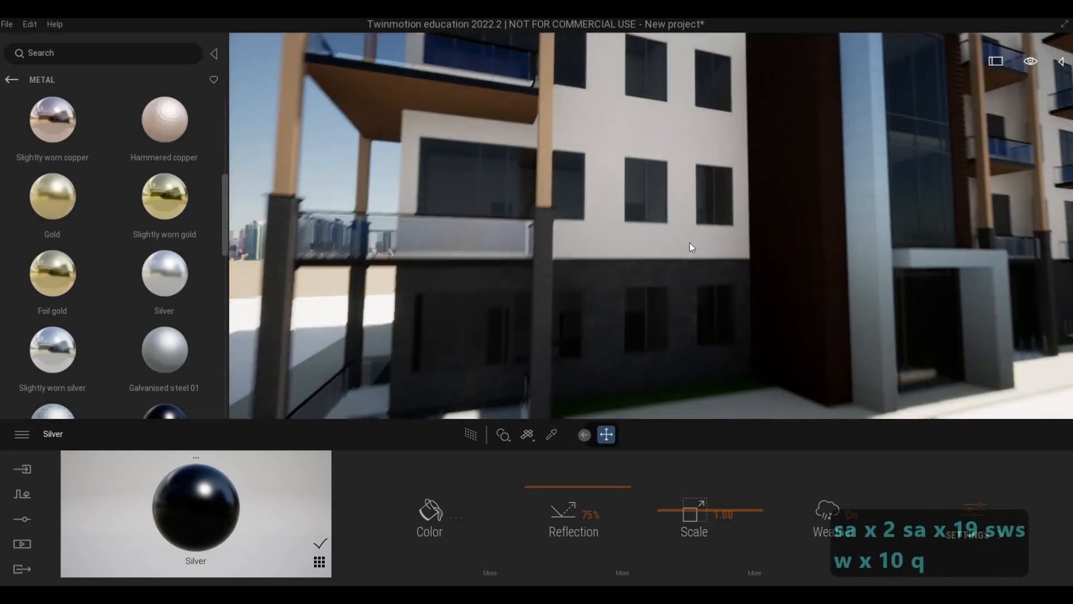
key(e)
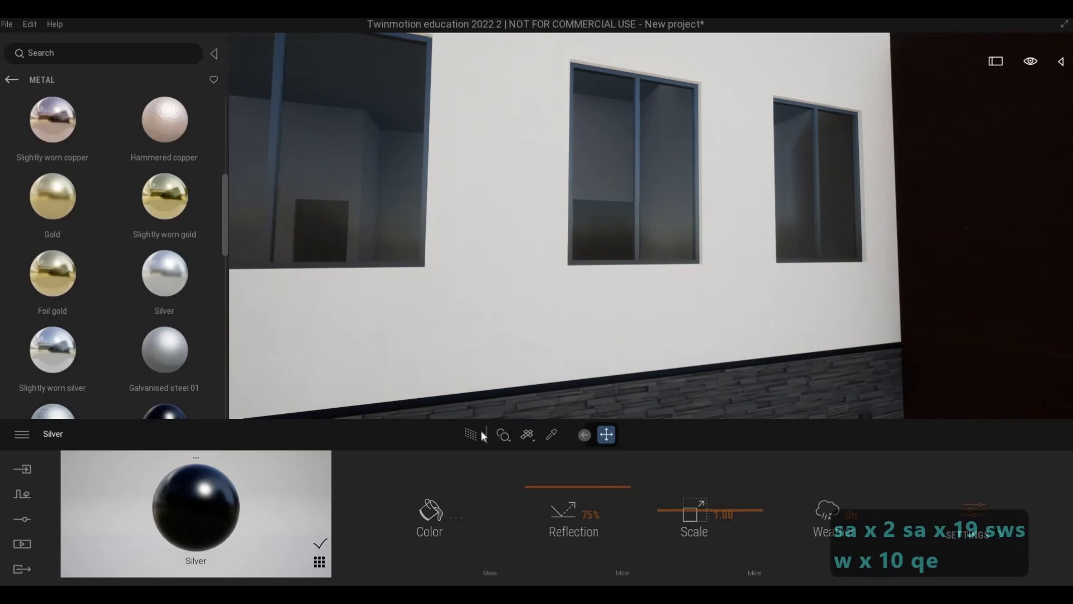
click(553, 436)
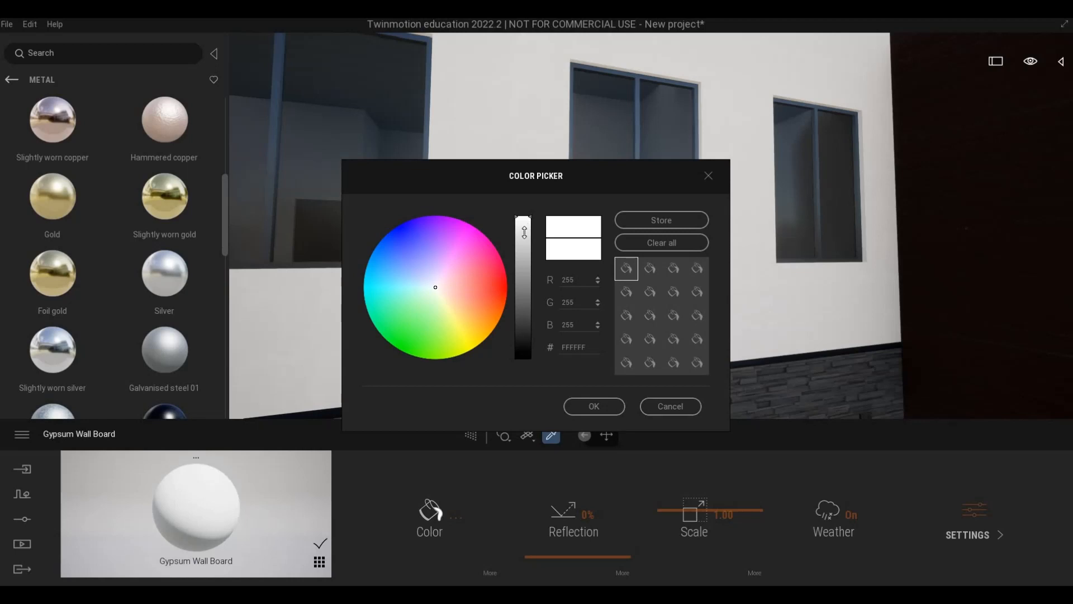
drag(526, 234, 525, 291)
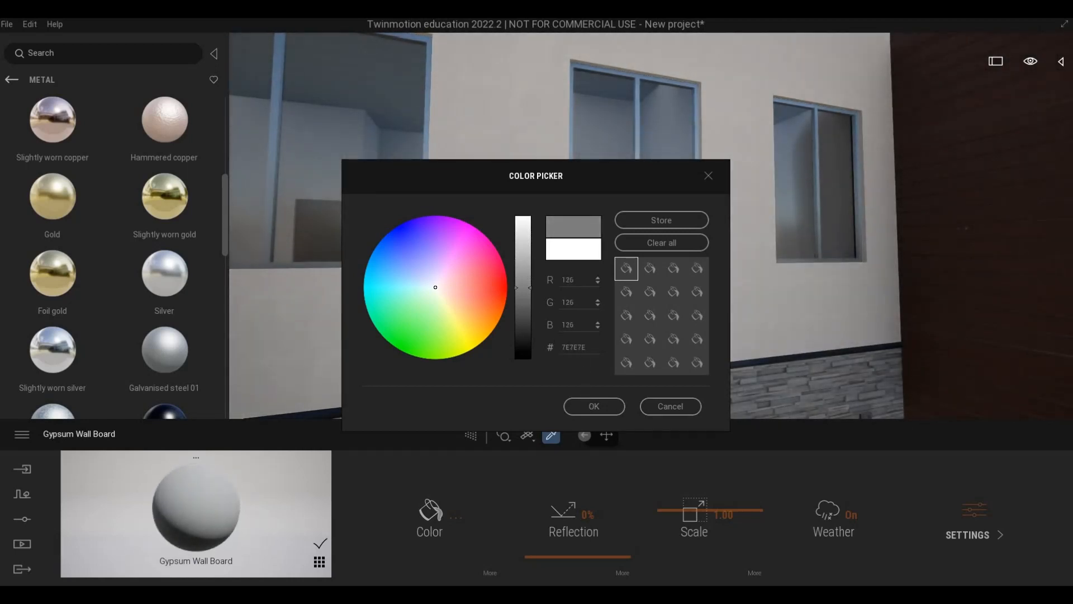
click(593, 406)
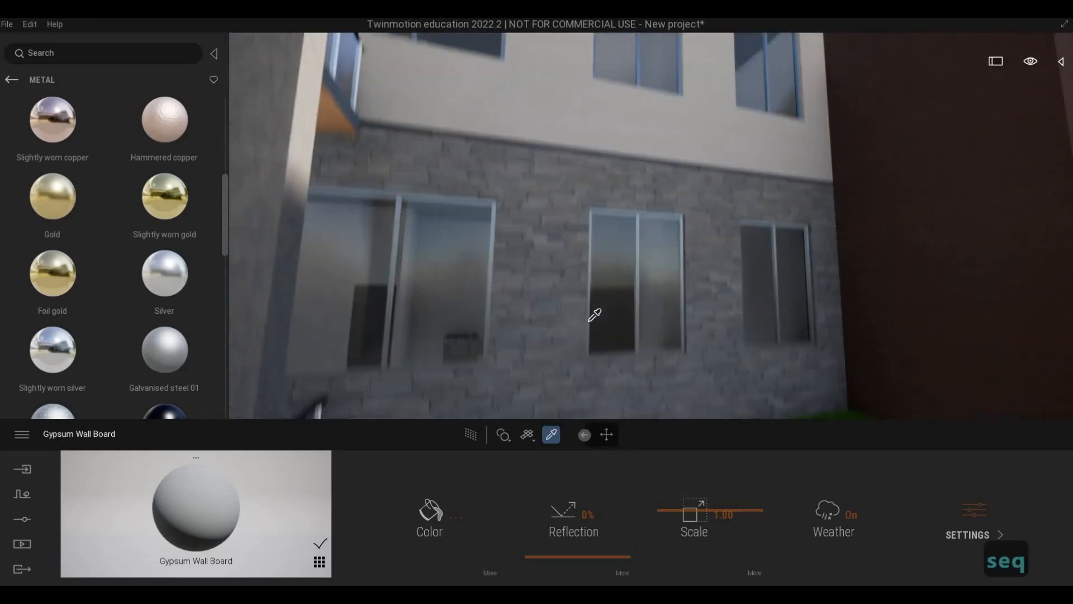
Examine the recoloured upper walls against the stone base and the entrance of the front facade.
key(q)
key(s)
key(s)
key(s)
key(s)
key(s)
key(s)
key(s)
key(s)
key(s)
key(s)
key(s)
key(s)
key(s)
key(s)
key(s)
key(s)
key(s)
key(s)
key(s)
key(s)
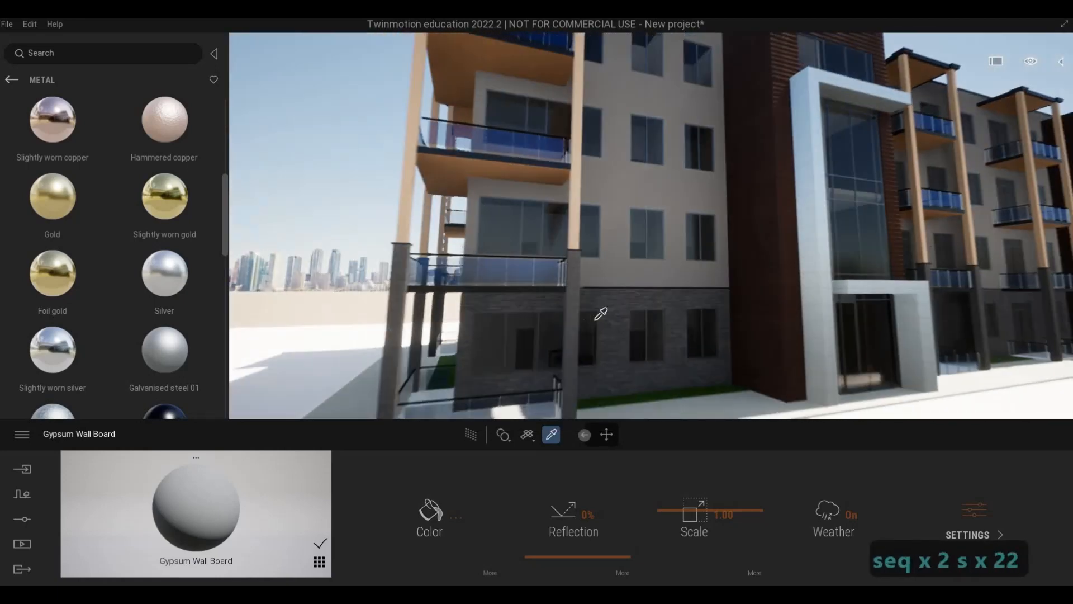
Stop sampling materials and examine the recoloured upper walls around the front facade's near corner and main entrance.
key(s)
key(s)
key(s)
key(s)
key(d)
key(d)
key(d)
key(F1)
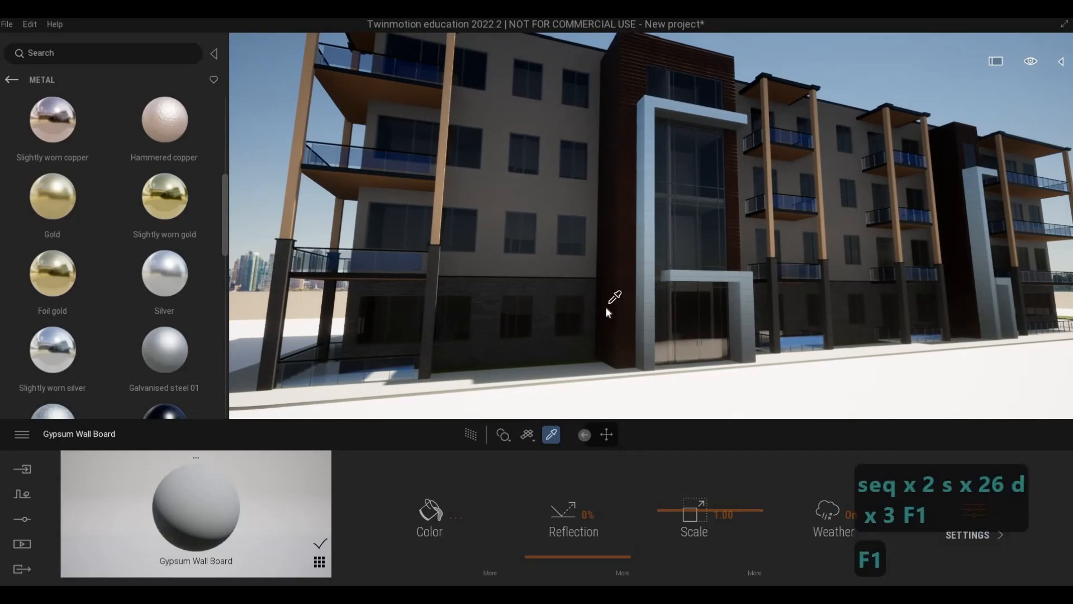
key(Escape)
key(Escape)
key(Escape)
key(a)
key(w)
key(a)
key(w)
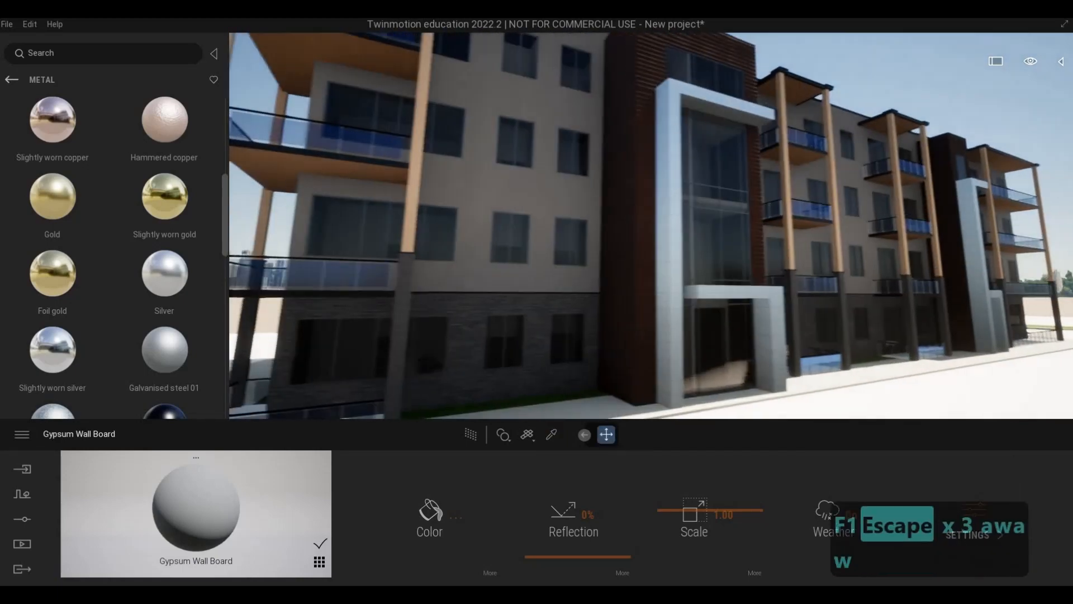
Examine the front facade from the near-corner balconies past the main entrance to the far-end balconies.
key(e)
key(d)
key(s)
key(s)
key(s)
key(s)
key(s)
key(s)
key(s)
key(s)
key(s)
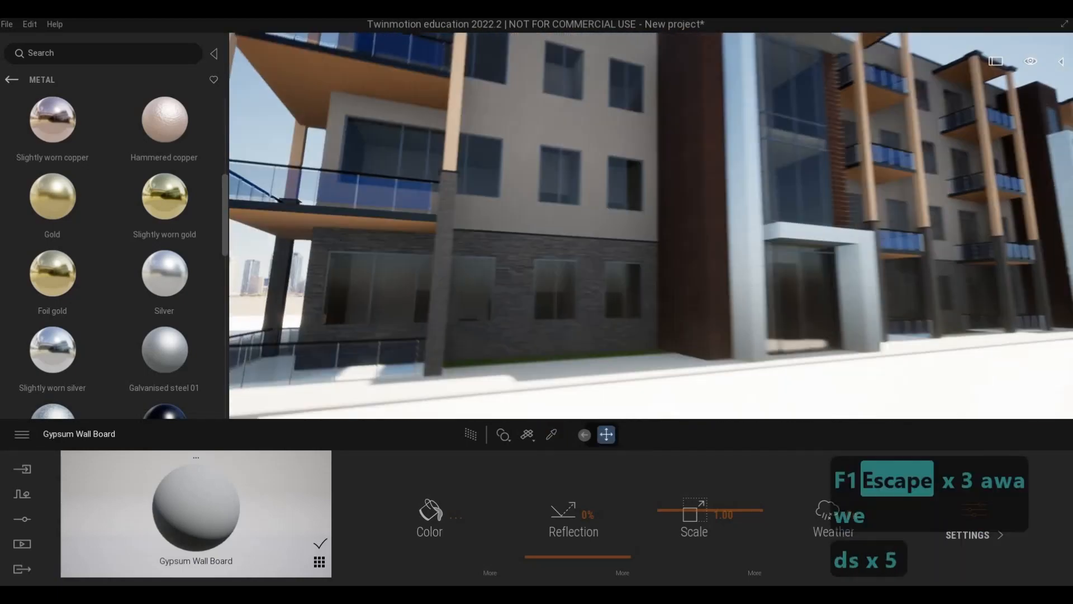
key(w)
key(q)
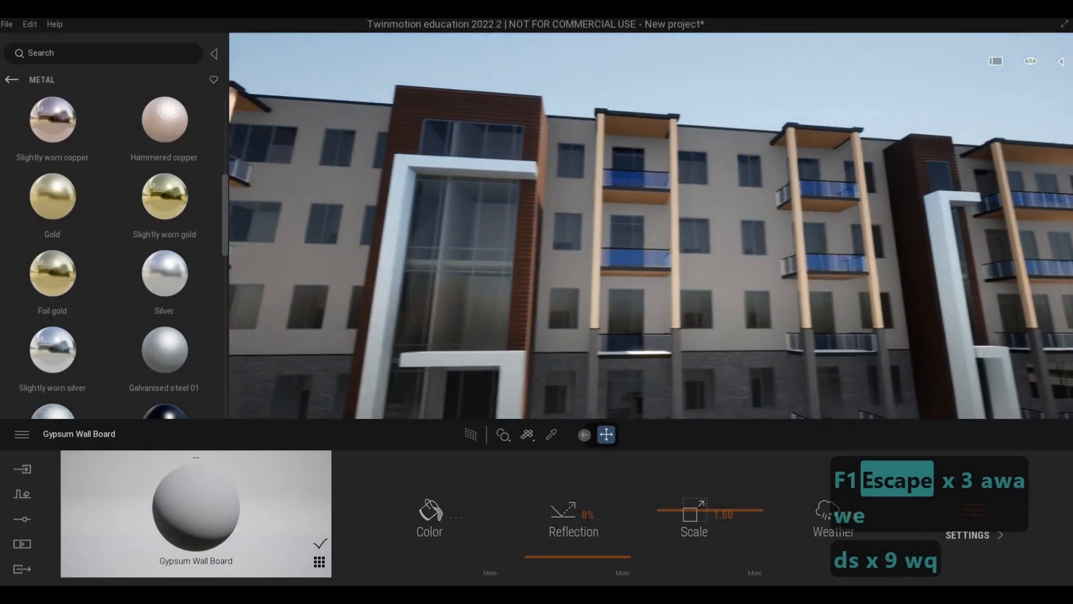
key(w)
Examine the far corner of the front facade and its lower balcony railing, slab and windows close up.
key(w)
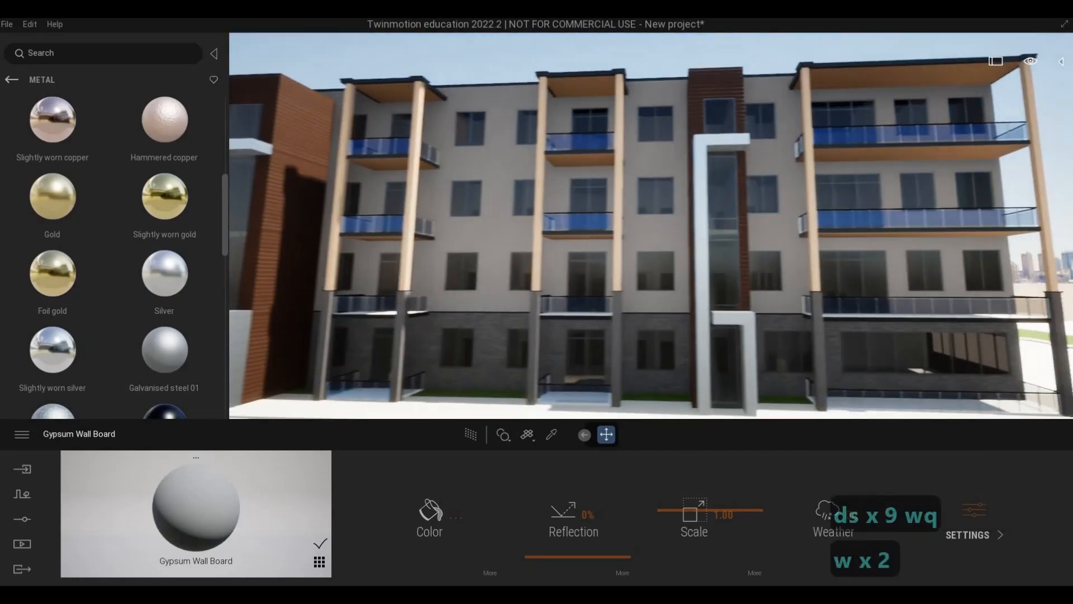
key(s)
key(s)
key(s)
key(s)
key(s)
key(s)
key(s)
key(a)
key(w)
key(d)
key(w)
key(w)
key(w)
key(w)
key(w)
key(w)
key(w)
key(w)
key(w)
key(w)
key(w)
key(w)
key(w)
key(w)
key(w)
key(w)
key(w)
key(w)
key(w)
key(w)
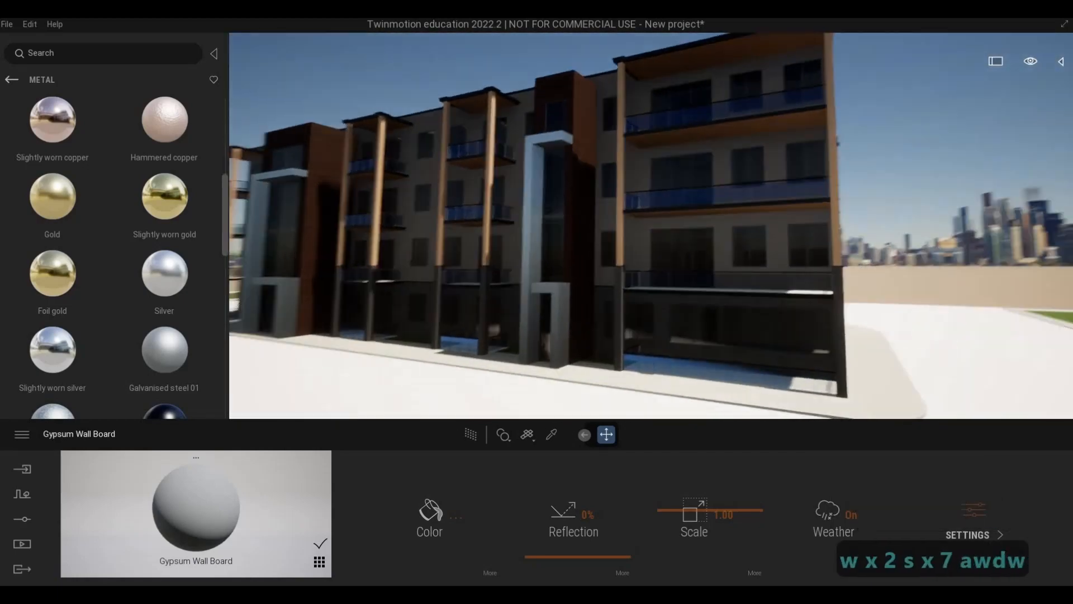
key(a)
Examine the far-end balconies, secondary entrance and stone base from ground level.
key(a)
key(e)
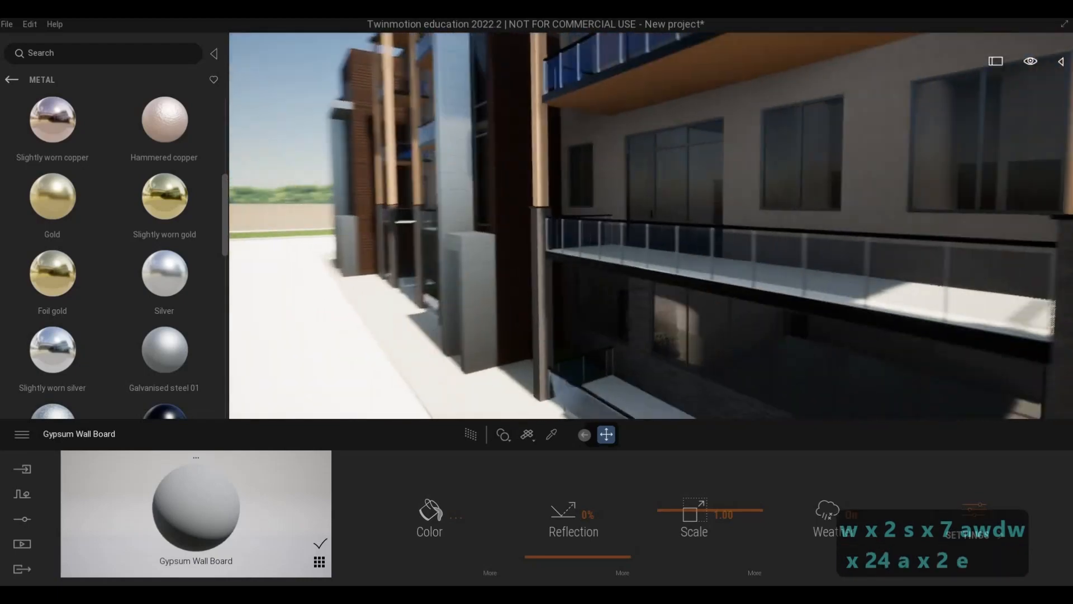
key(s)
key(s)
key(s)
key(s)
key(s)
key(s)
key(s)
key(s)
key(a)
key(w)
key(d)
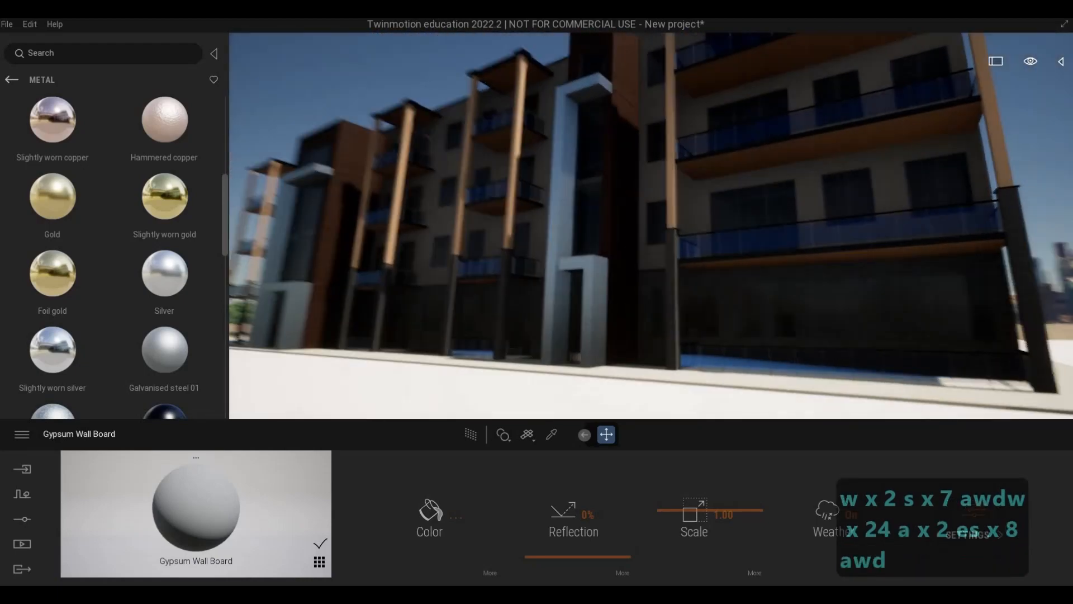
key(a)
key(s)
key(w)
key(d)
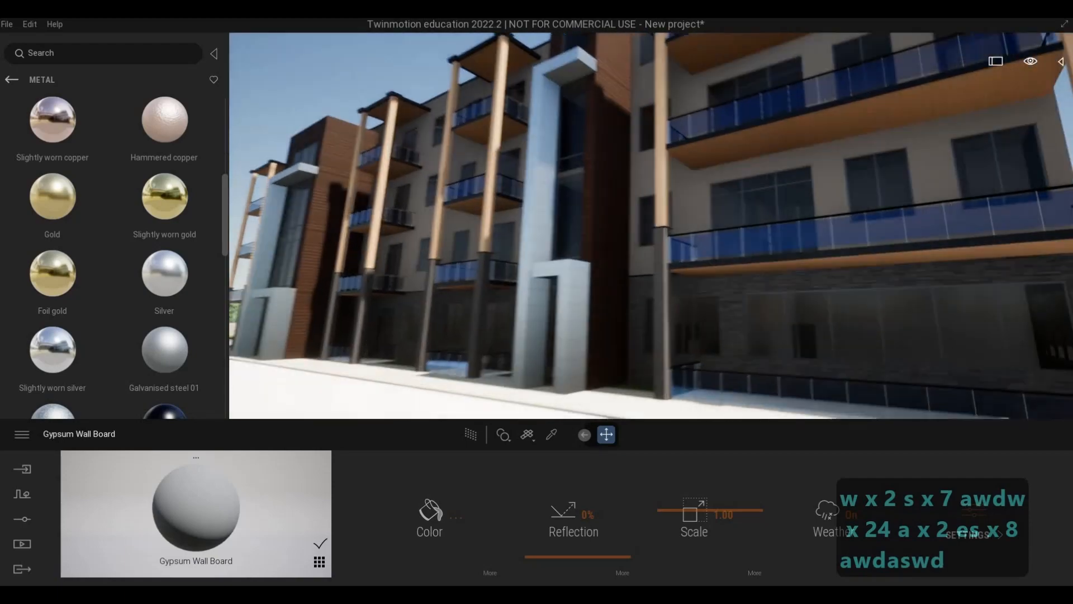
Frame the whole shaded front facade from farther away, seen from the far corner with the city skyline behind.
key(s)
key(s)
key(s)
key(s)
key(s)
key(s)
key(s)
key(s)
key(s)
key(a)
key(a)
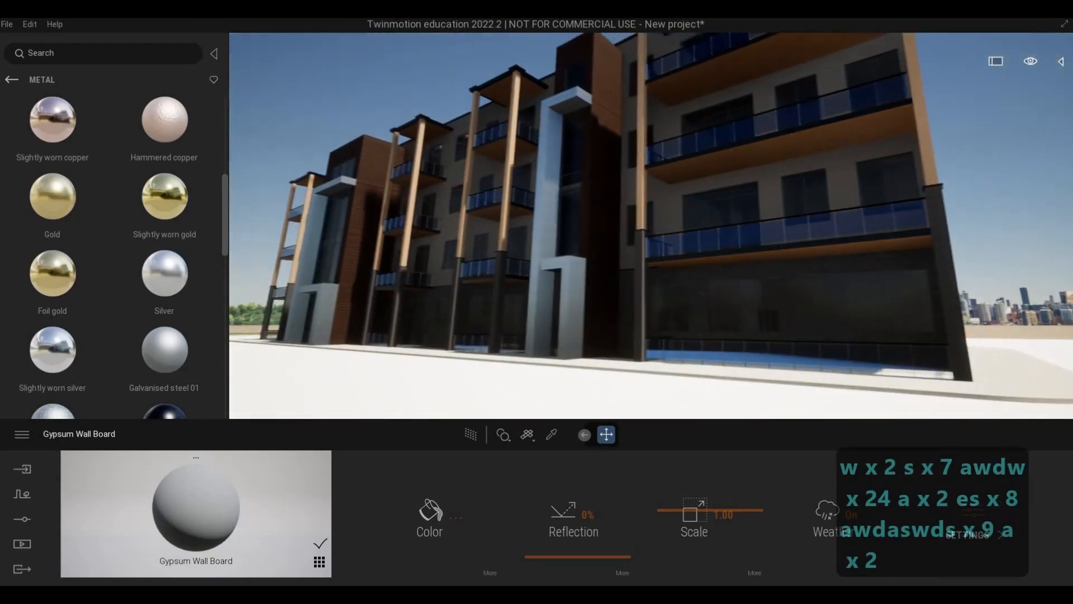
key(a)
key(a)
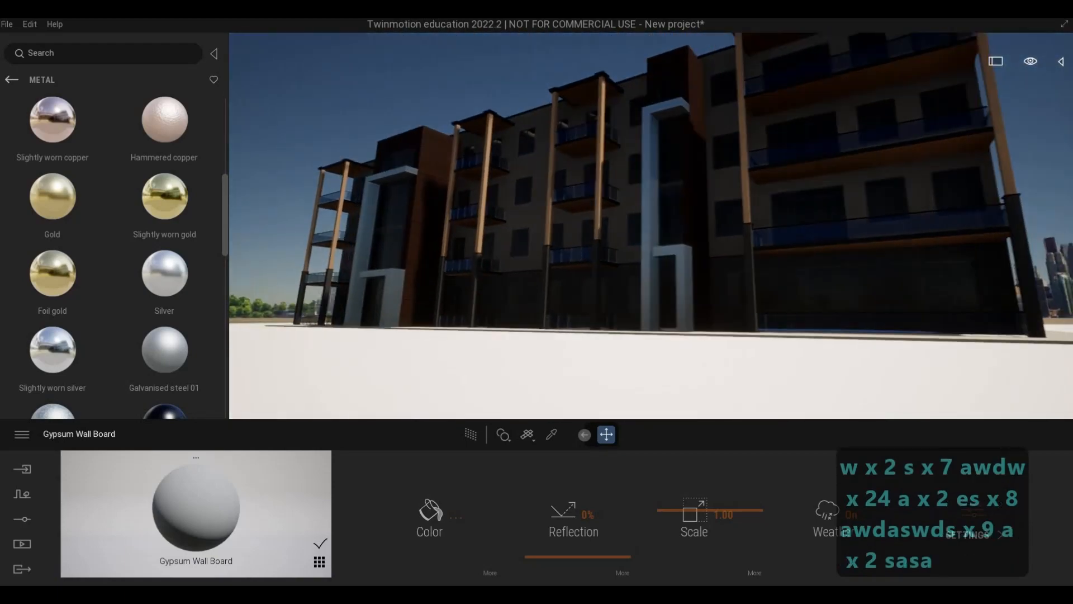
key(a)
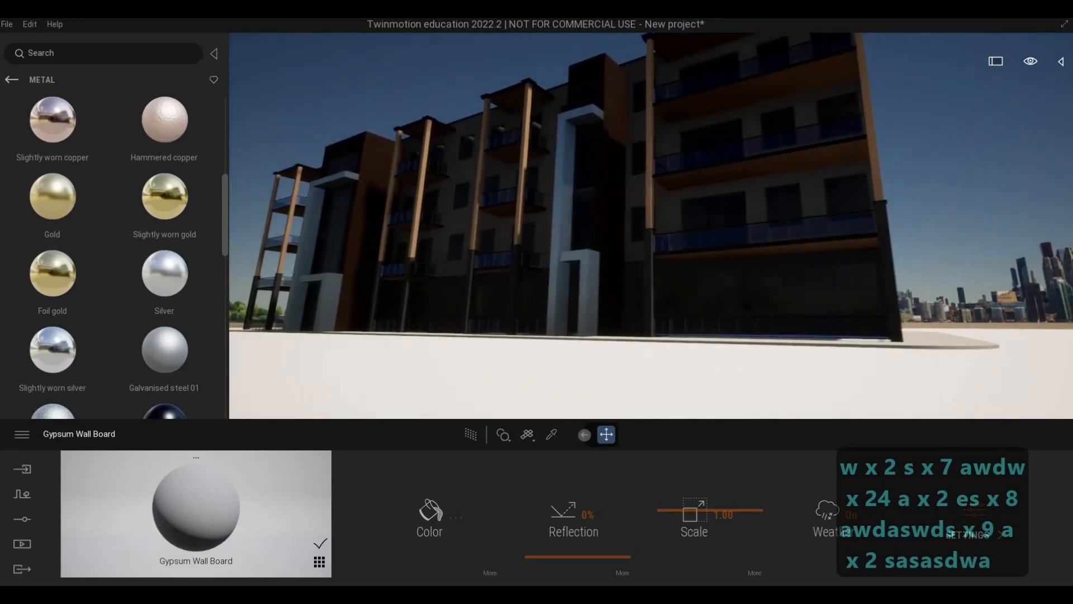
key(q)
key(a)
key(s)
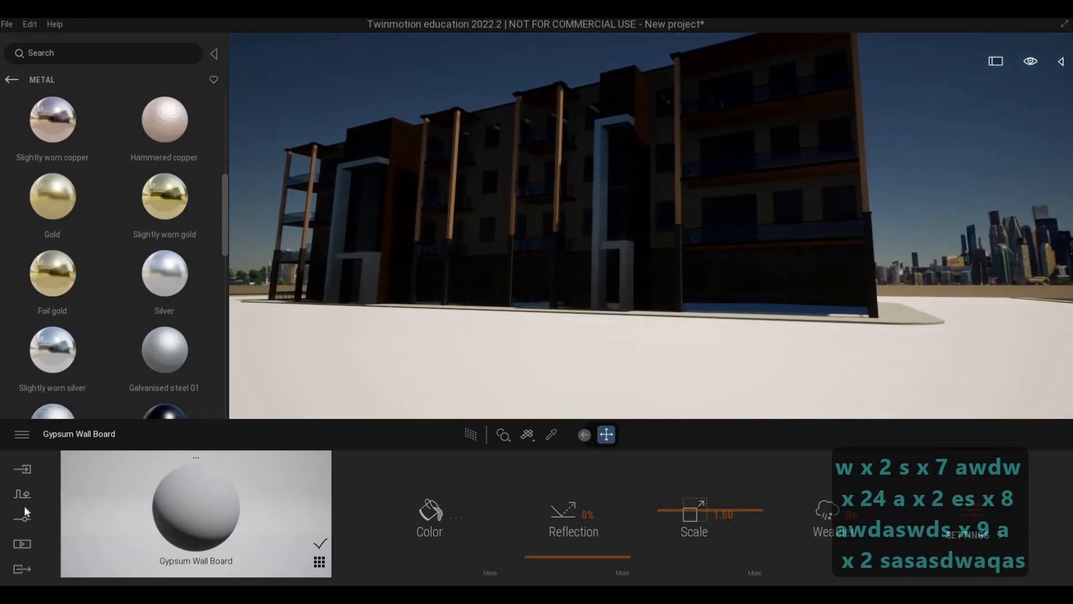
Turn on the skydome in the lighting settings and open its low-sun sky collection.
click(22, 519)
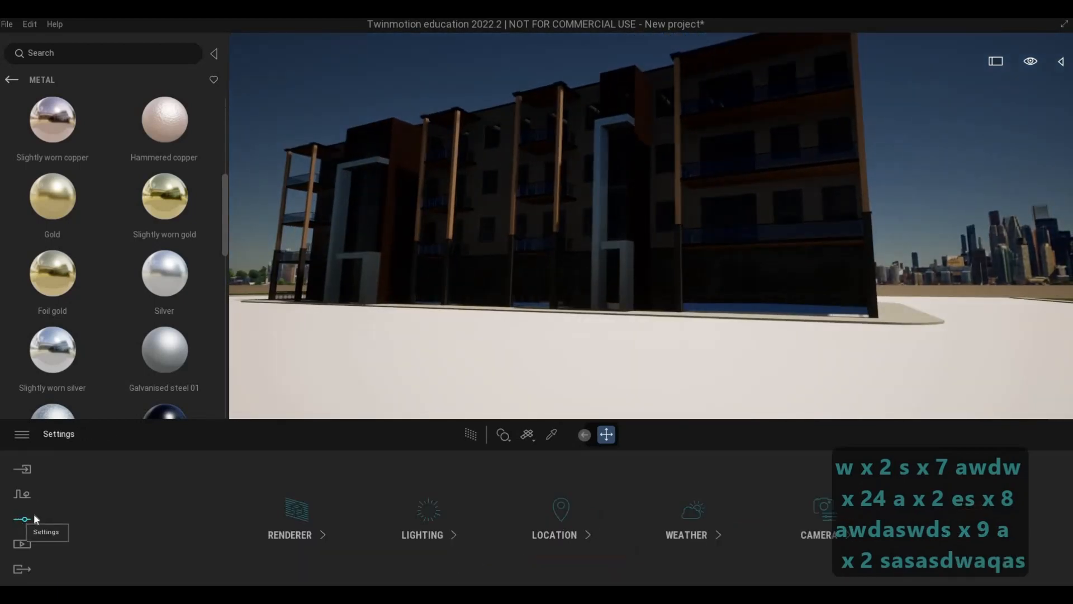
click(434, 522)
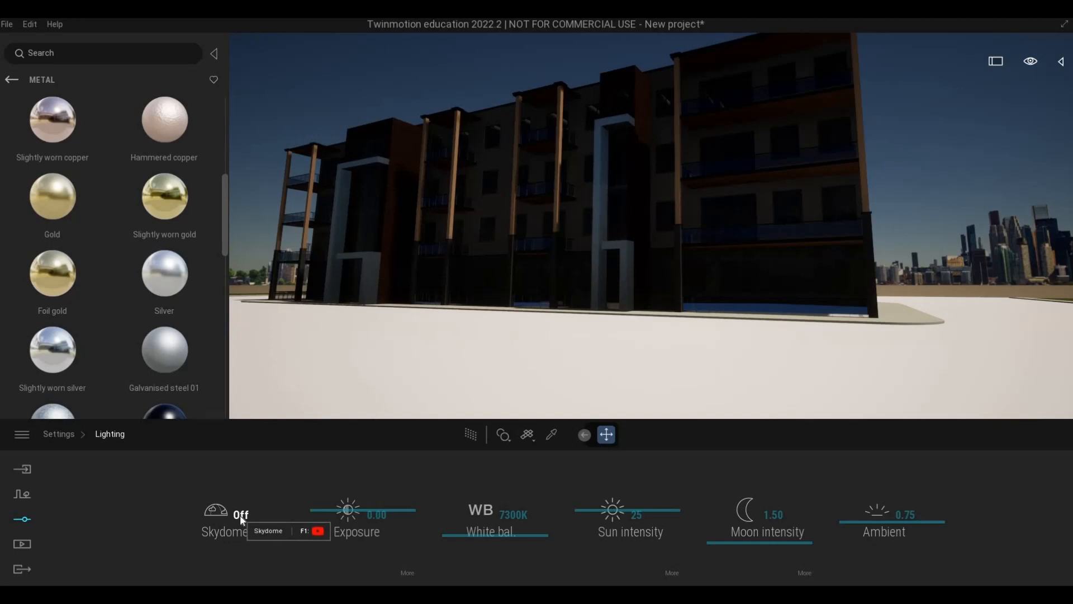
click(289, 529)
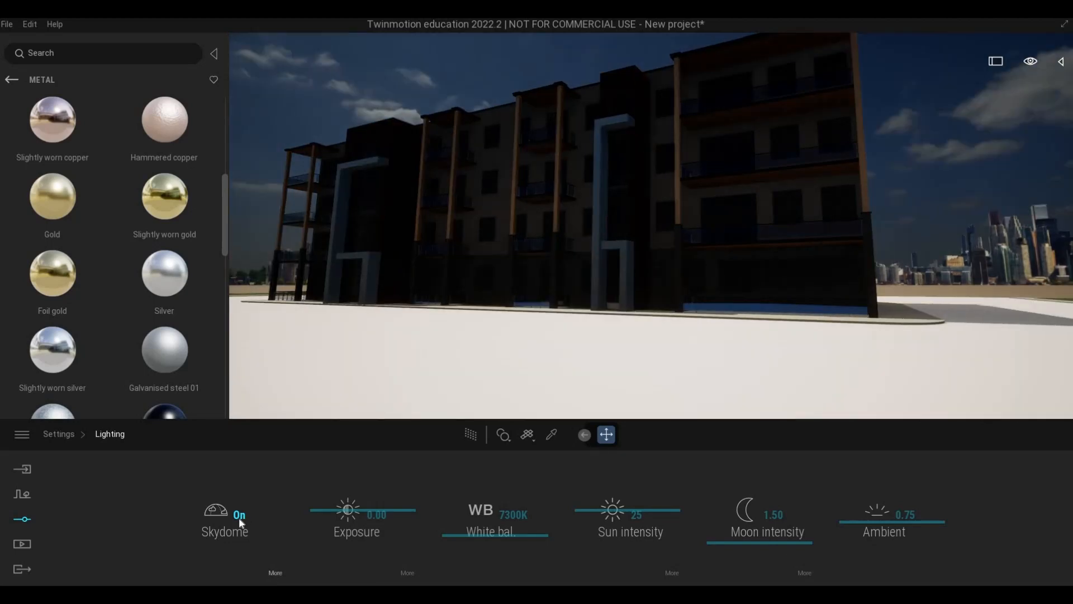
click(235, 518)
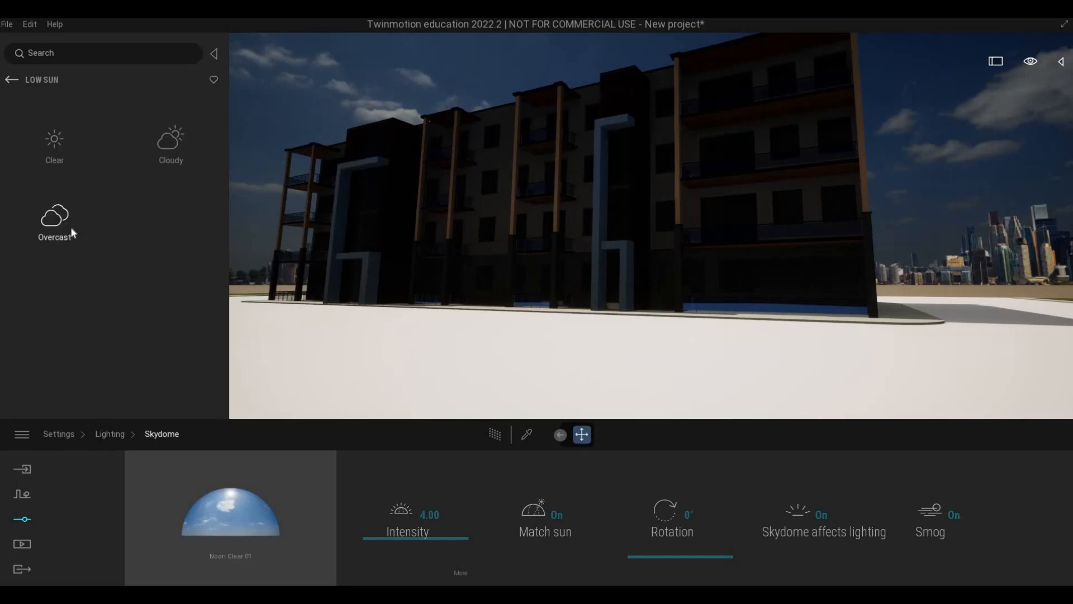
Look through the clear low-sun skies, and start downloading LowSun Cloudy 01, 03 and 04 from the cloudy ones.
click(55, 148)
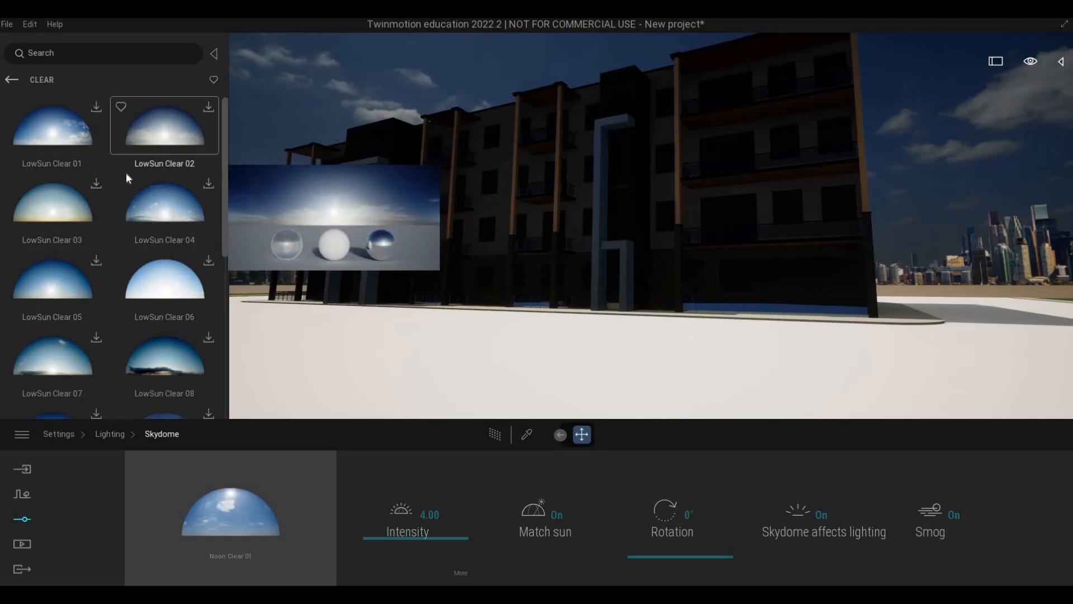
scroll(134, 168, down, 1)
right_click(142, 154)
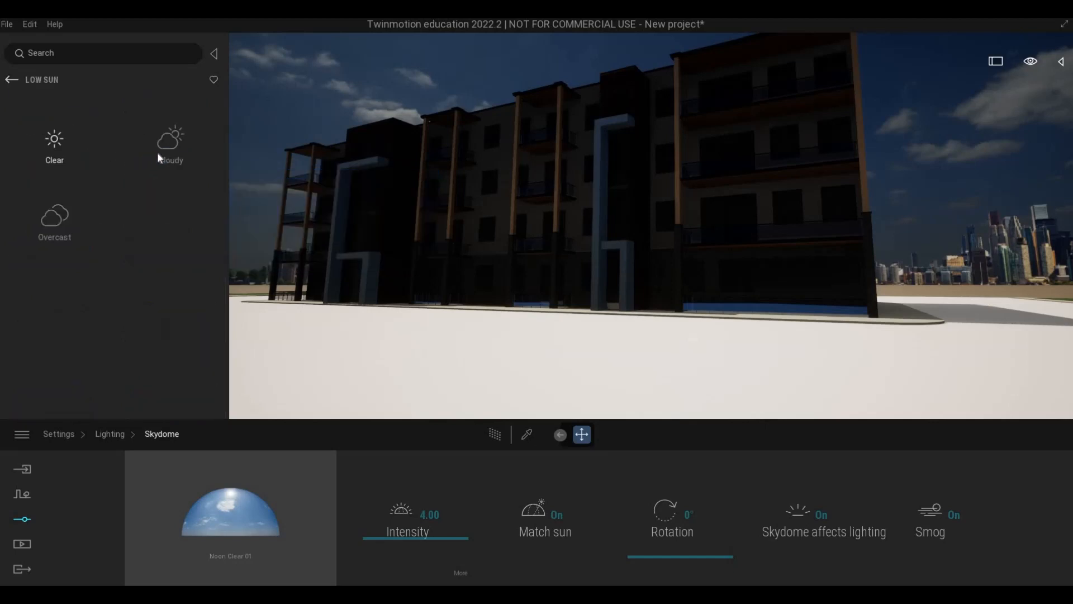
click(158, 154)
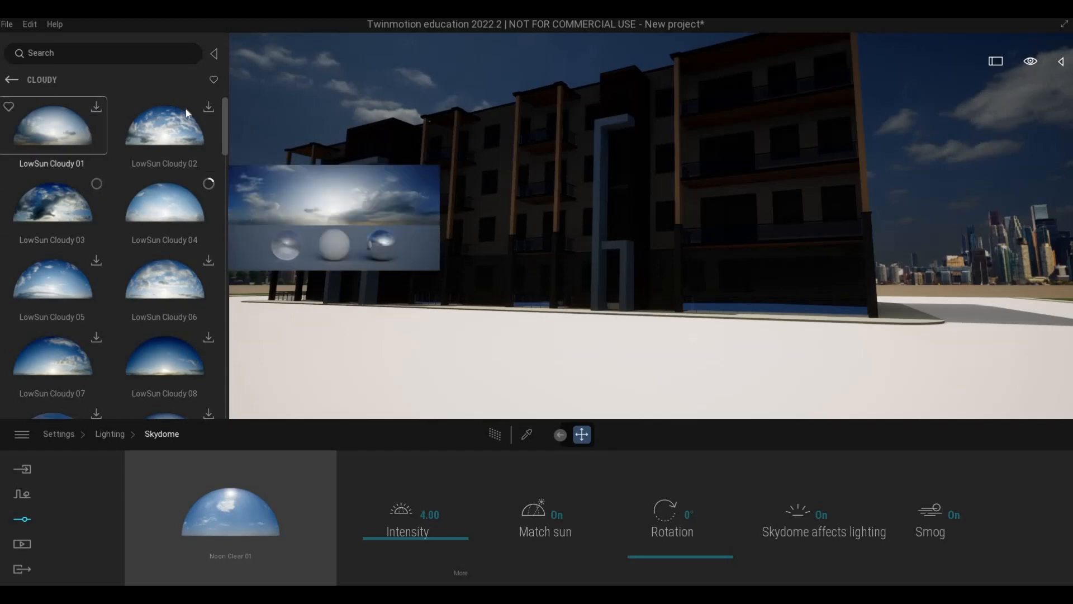
click(98, 107)
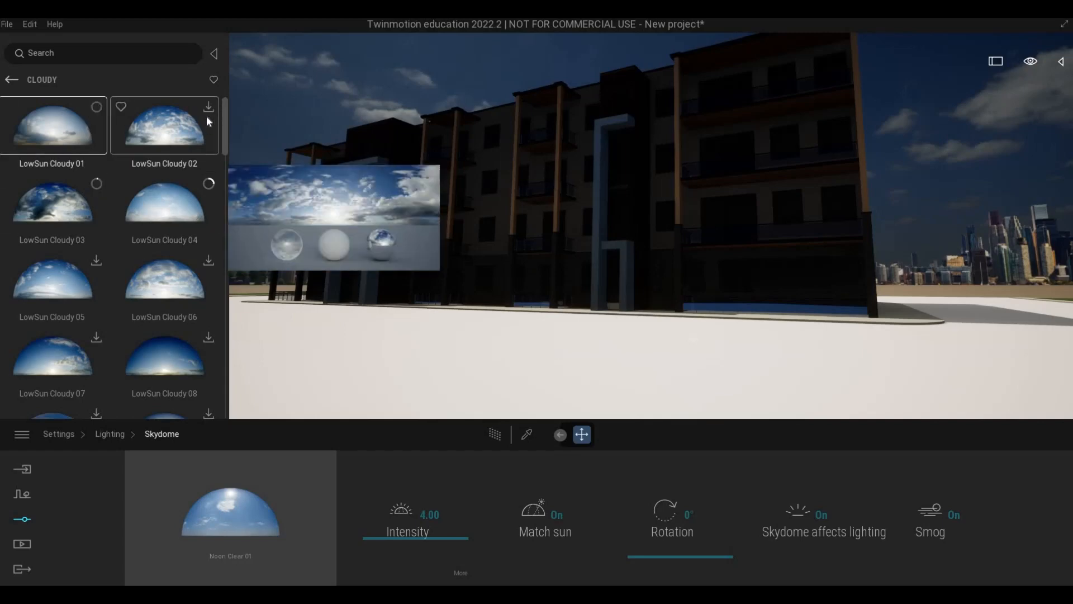
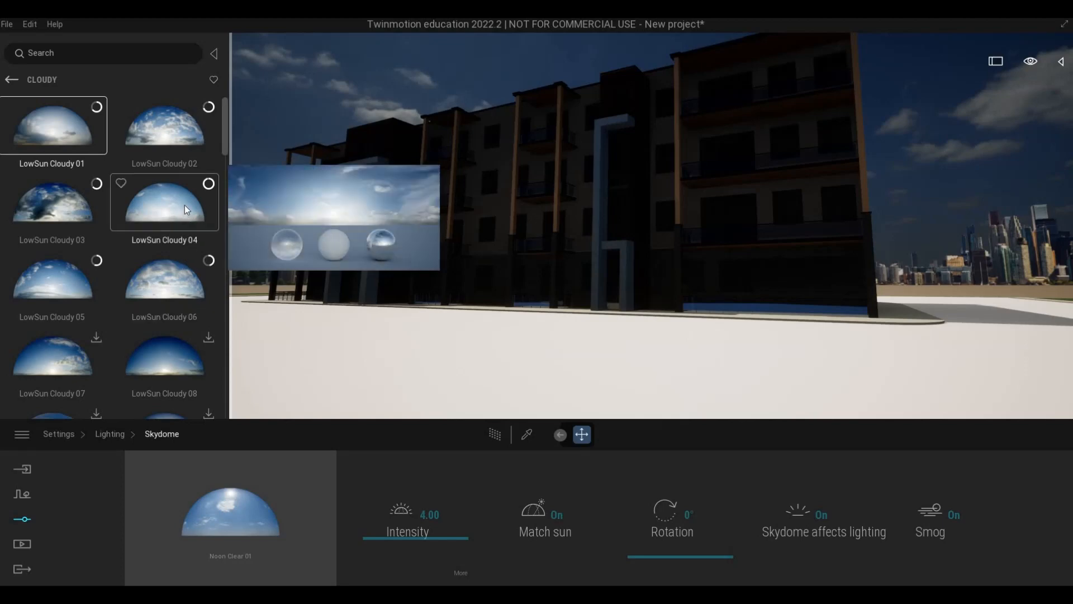
Apply the LowSun Cloudy 04 sky to the skydome in place of the noon sky.
drag(235, 469, 236, 504)
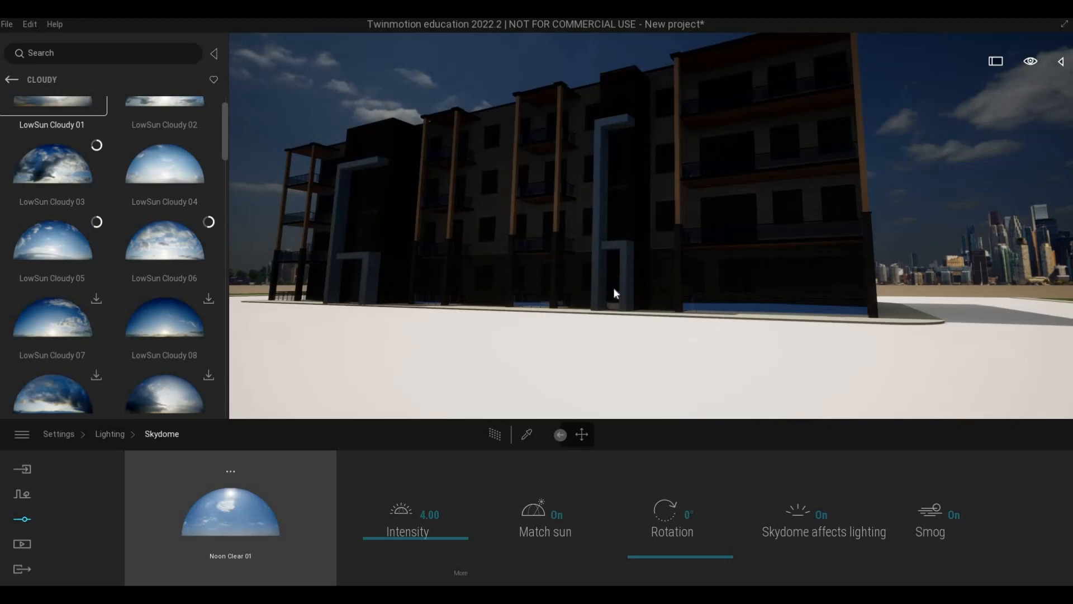
drag(613, 293, 614, 294)
right_drag(614, 294, 631, 441)
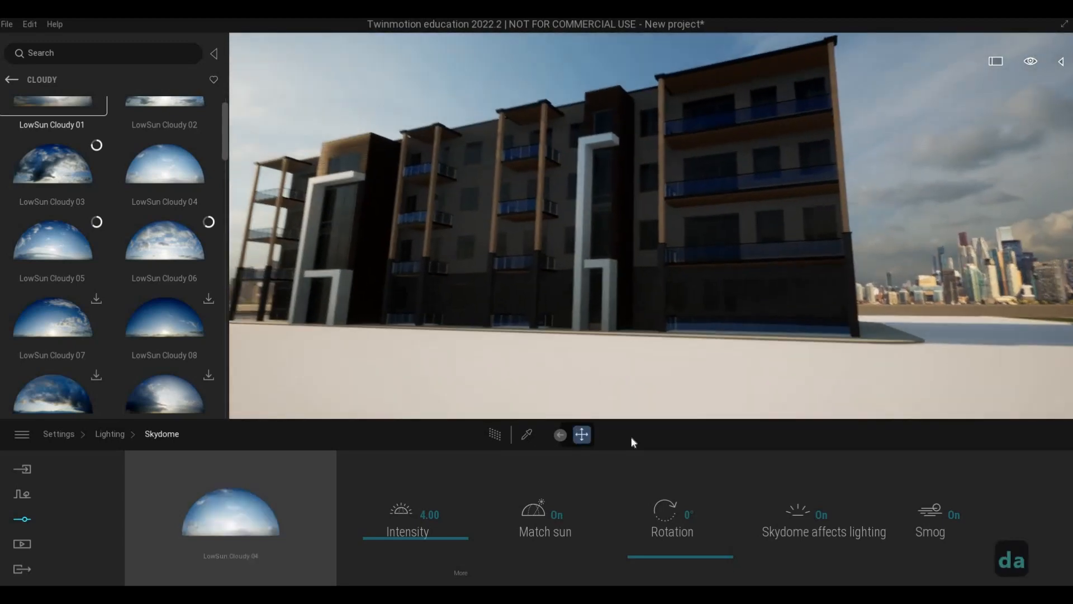
Rotate the skydome to 157° so the low sun lights the front facade.
drag(681, 548, 668, 509)
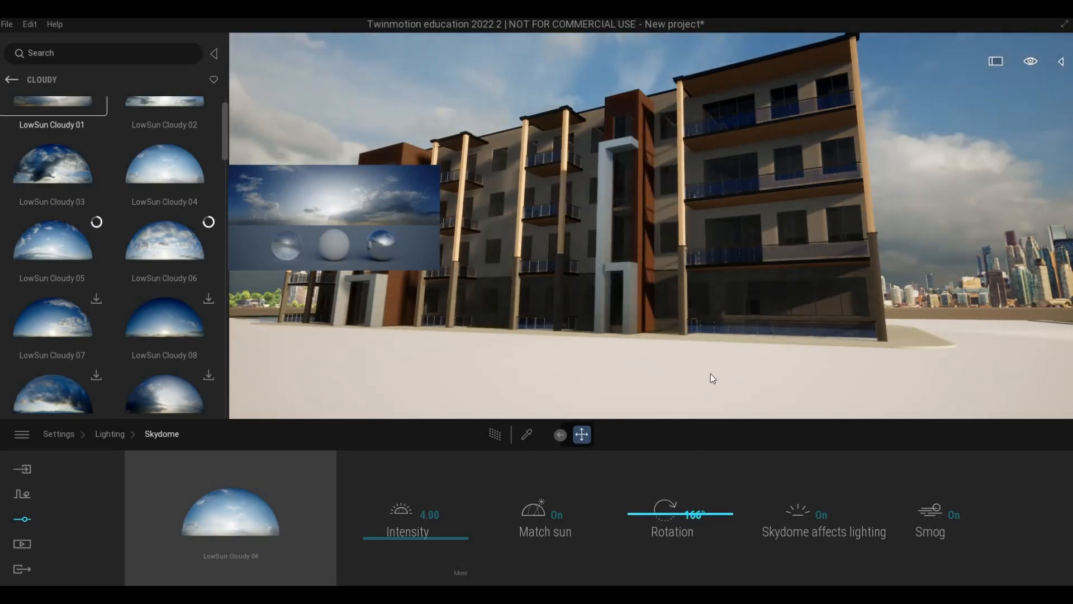
shift+middle_drag(648, 307, 595, 242)
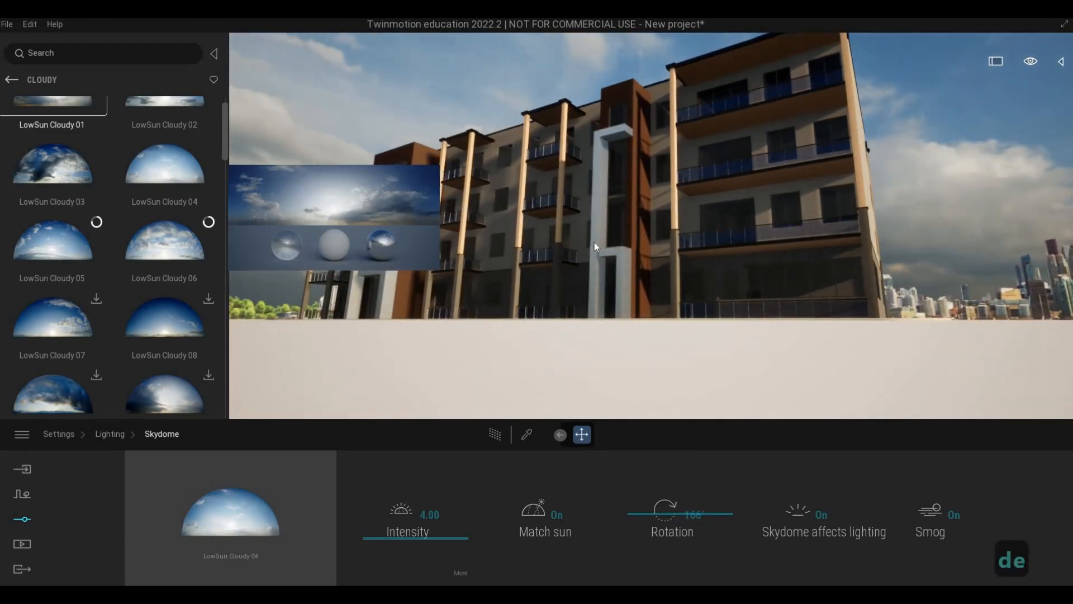
key(q)
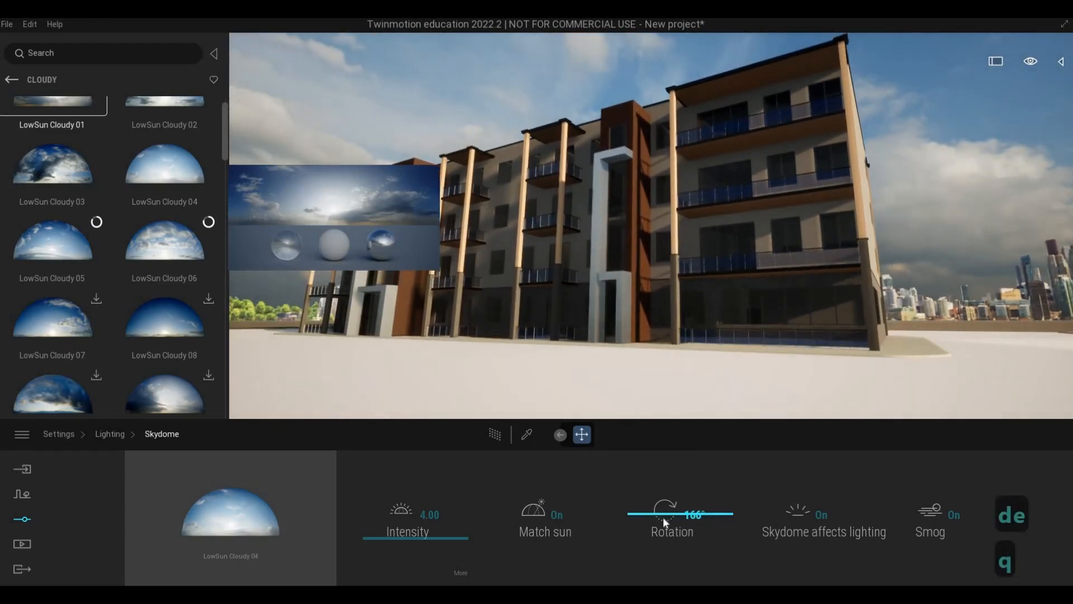
drag(663, 519, 663, 517)
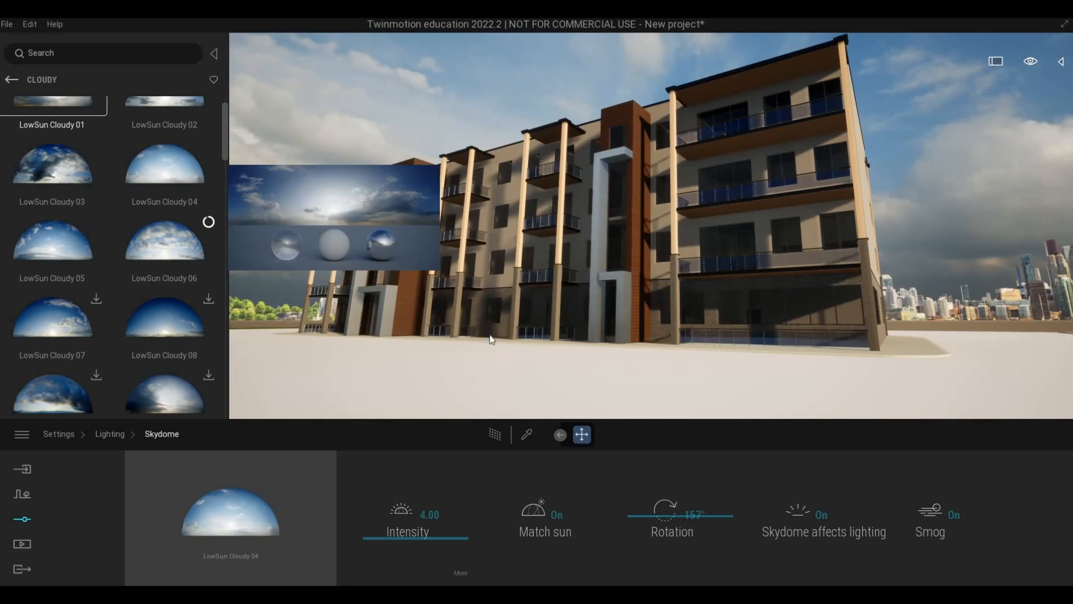
key(Escape)
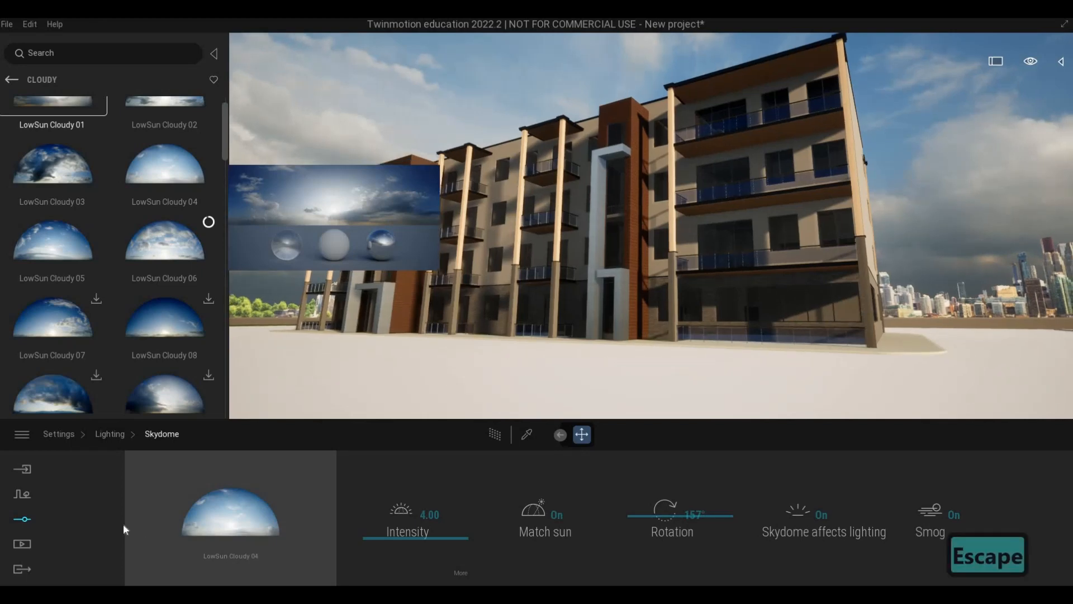
Turn on Parallelism in the camera settings to straighten the building's vertical lines.
click(108, 436)
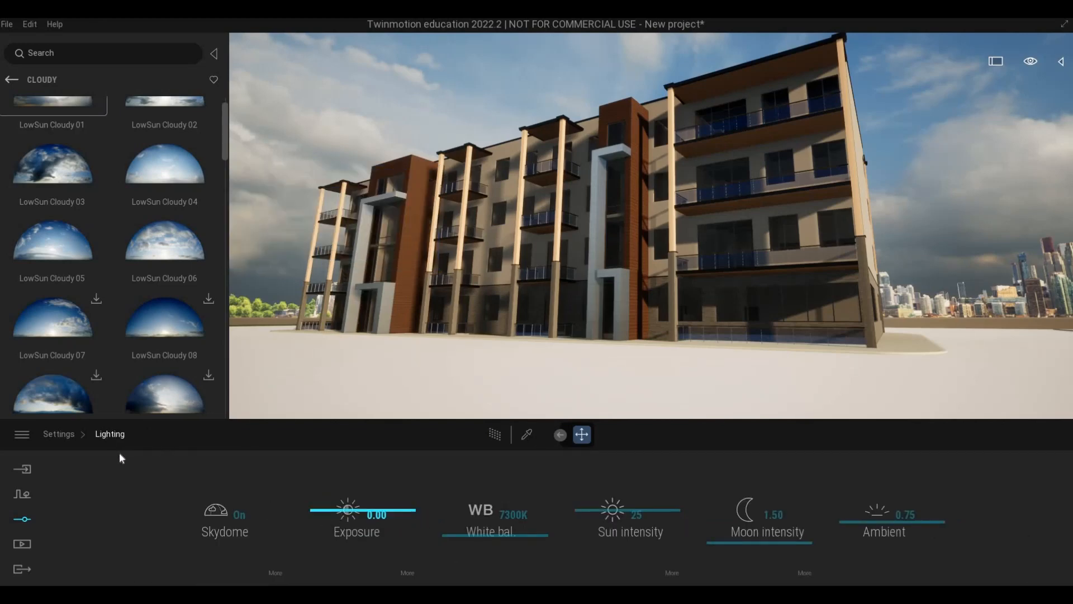
click(59, 434)
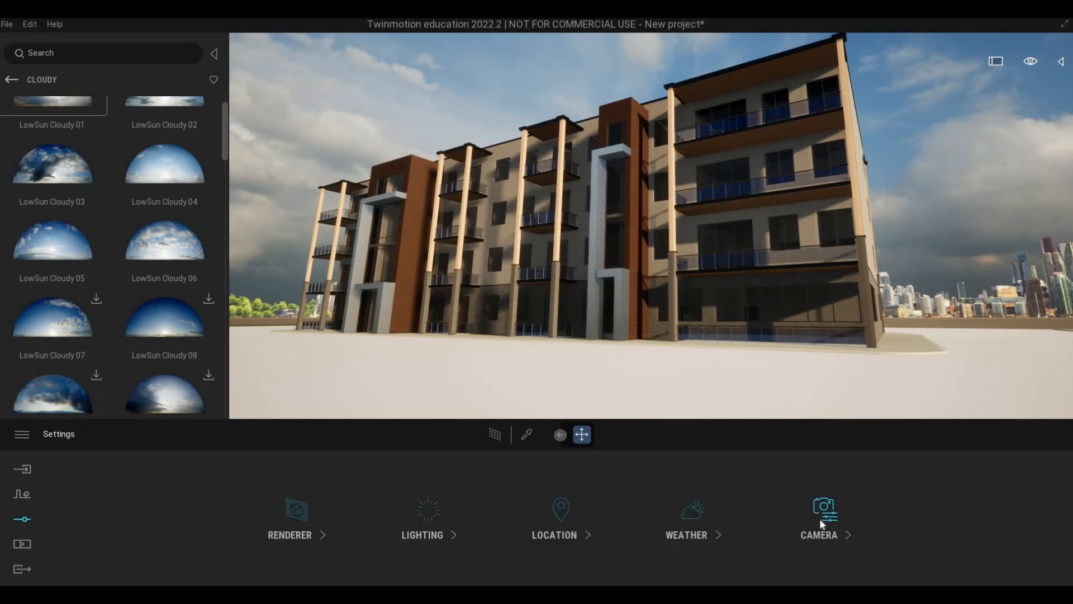
click(821, 522)
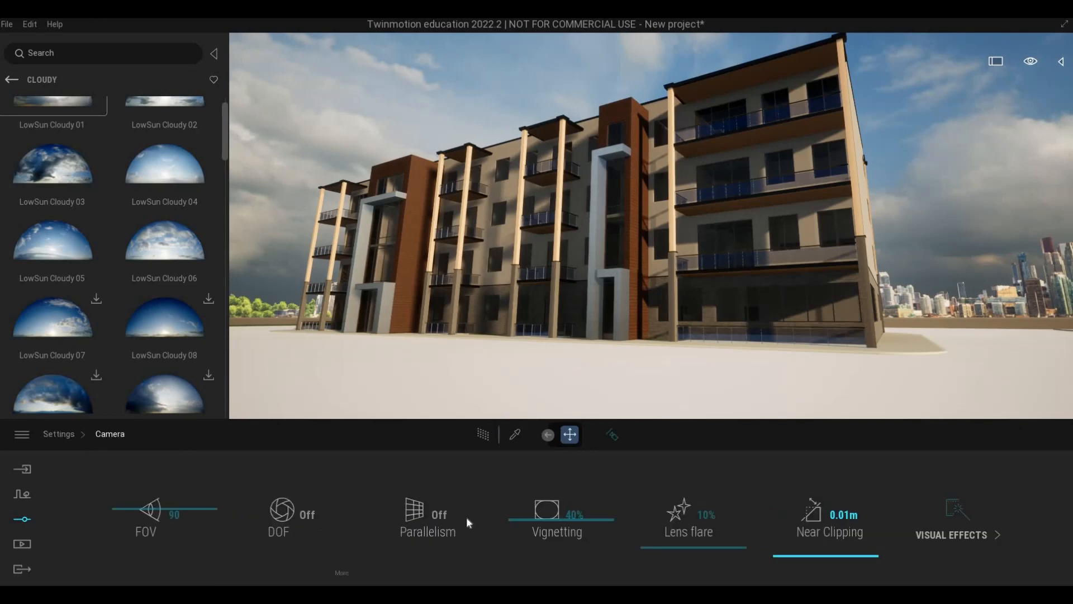
click(436, 515)
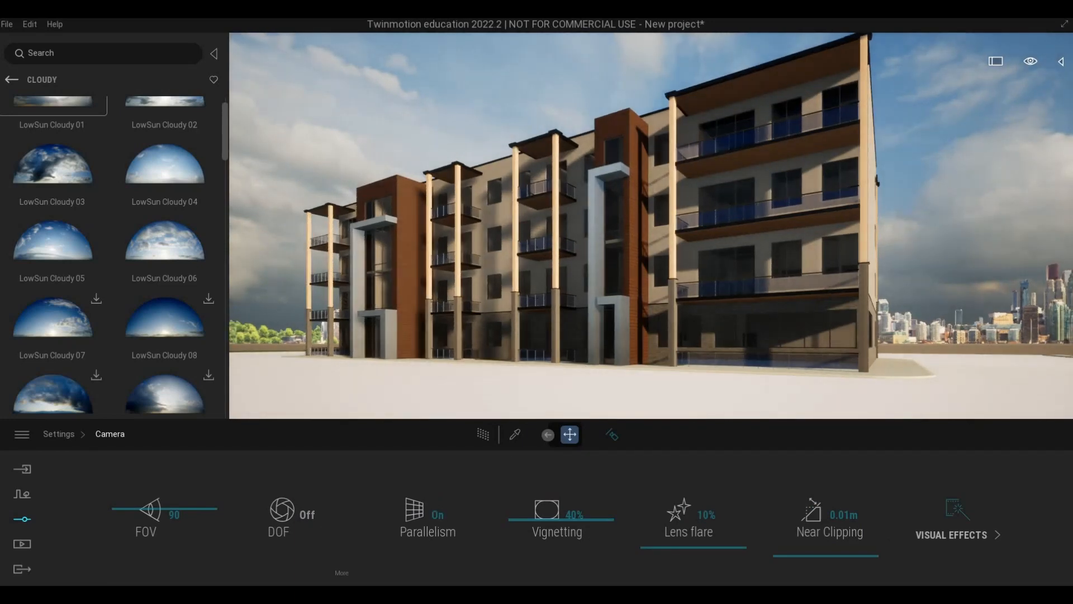
right_drag(584, 370, 578, 381)
key(s)
key(d)
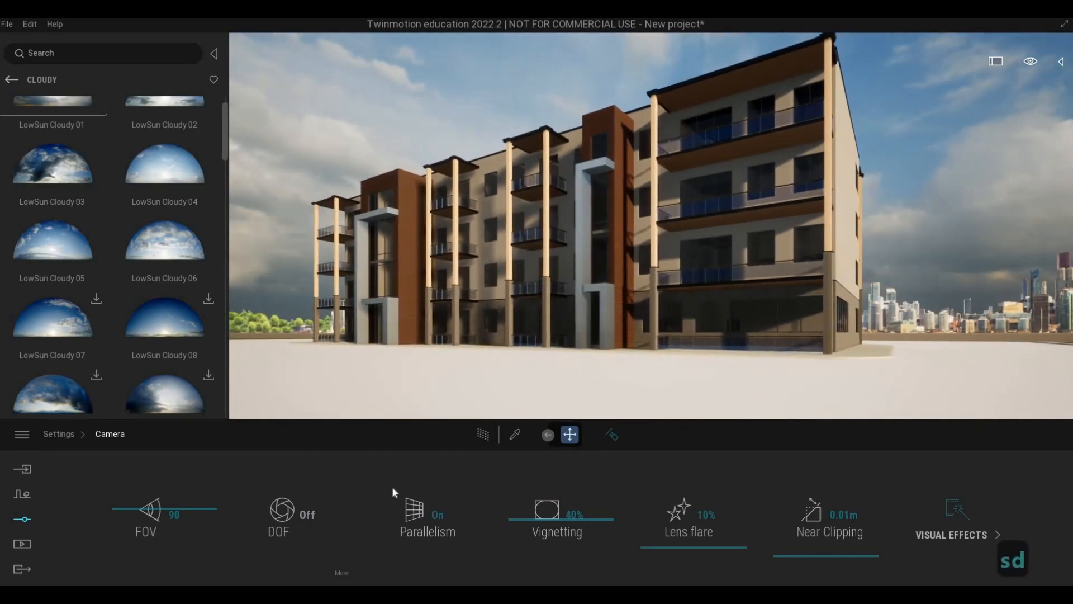
Set the color gradient type to Blue Tint in the camera's visual effects and return to the main settings.
click(945, 534)
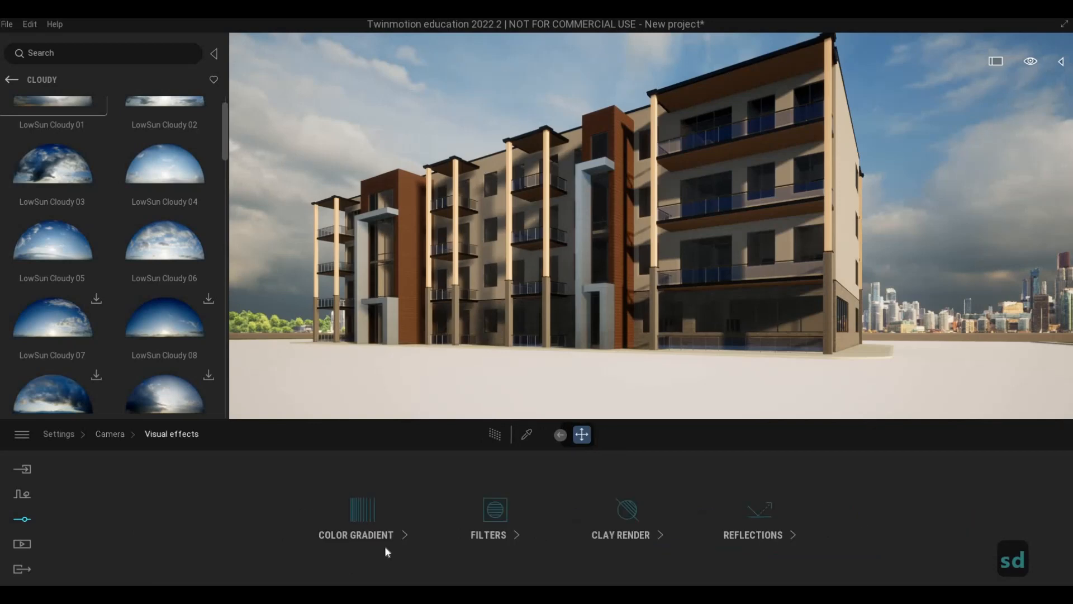
click(348, 534)
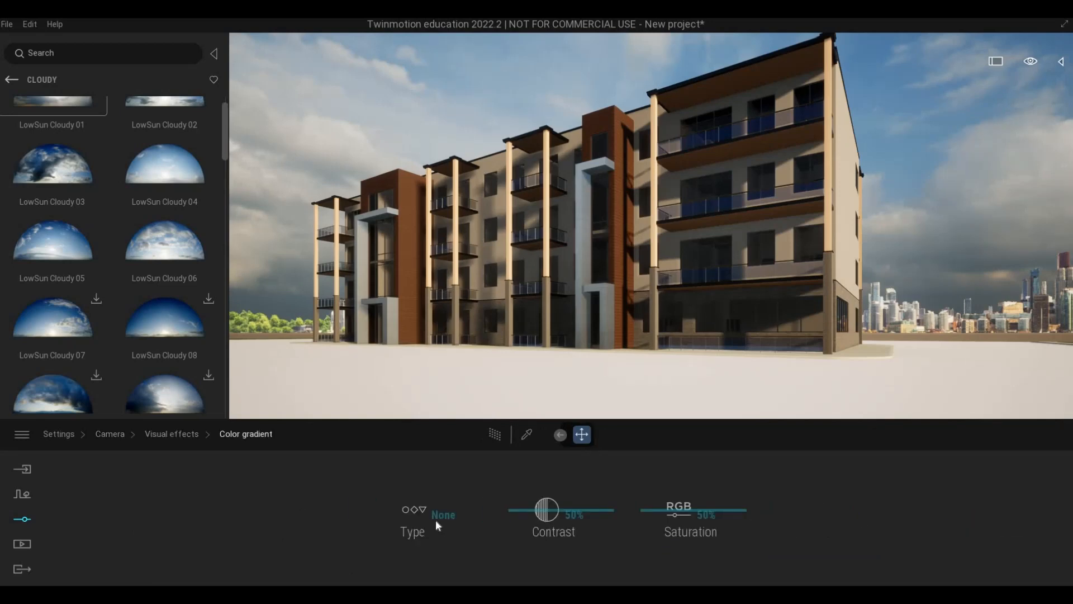
click(435, 518)
scroll(537, 438, down, 3)
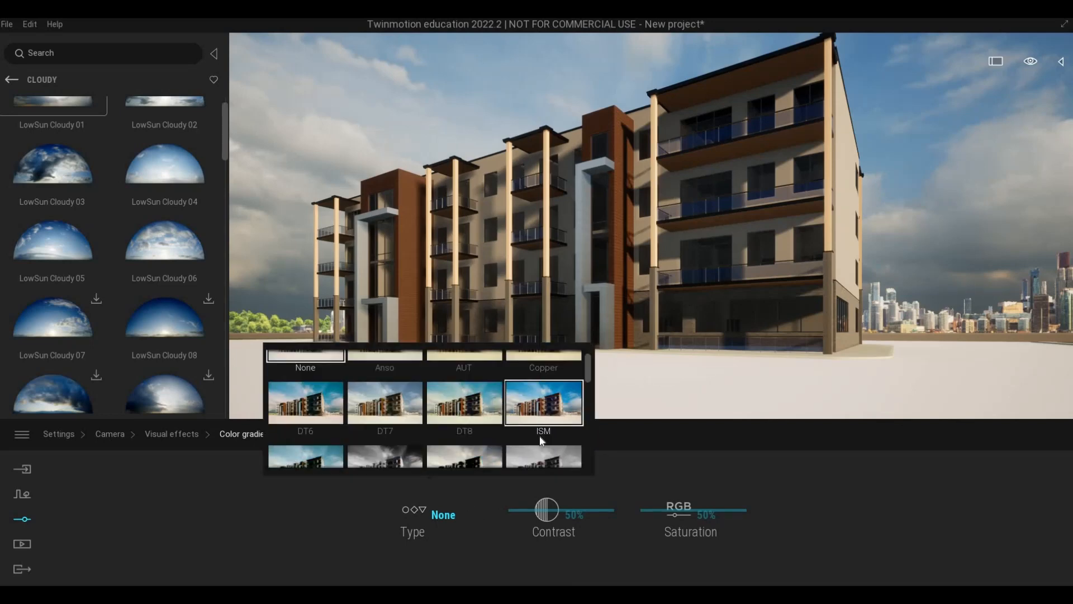
scroll(557, 440, down, 2)
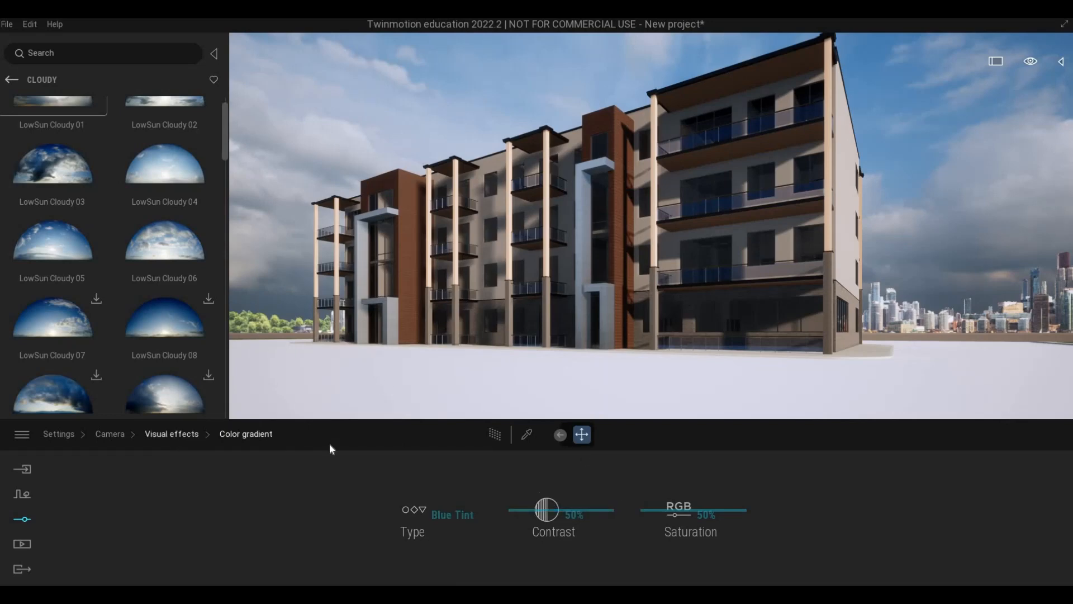
click(172, 434)
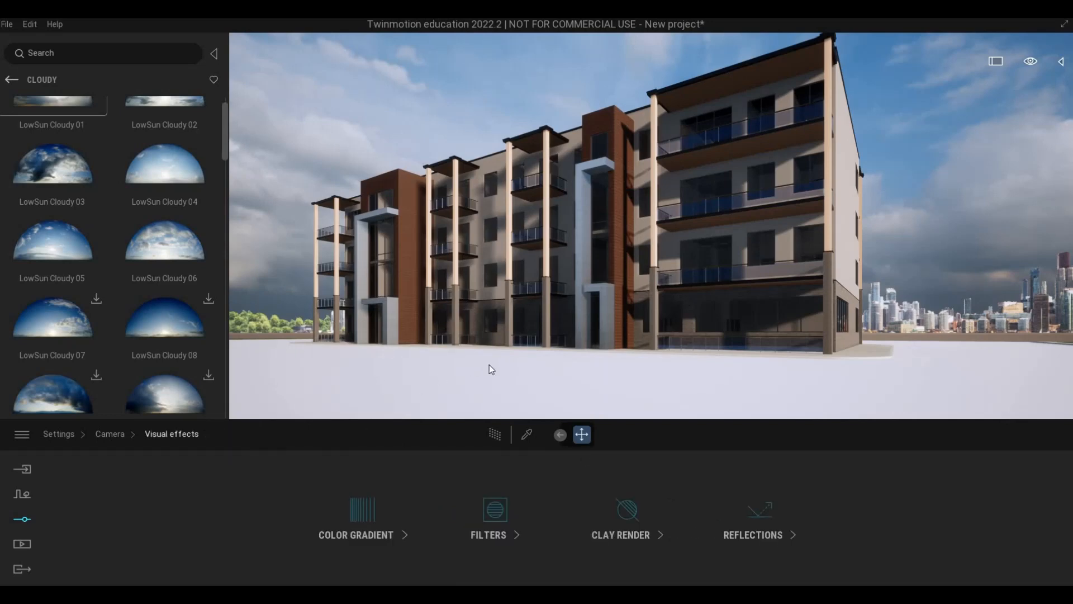
click(109, 434)
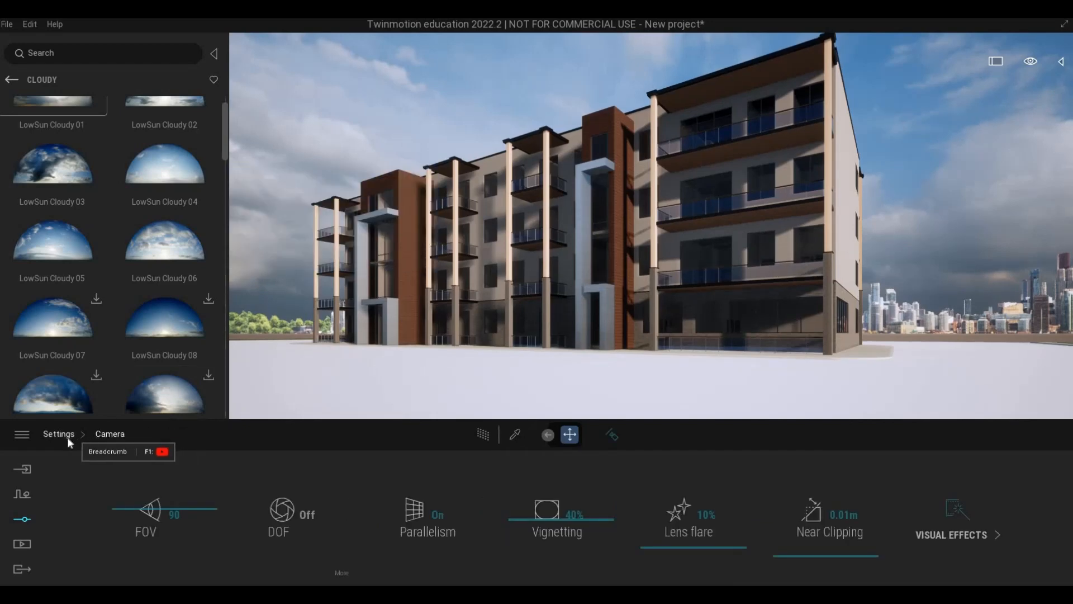
click(61, 435)
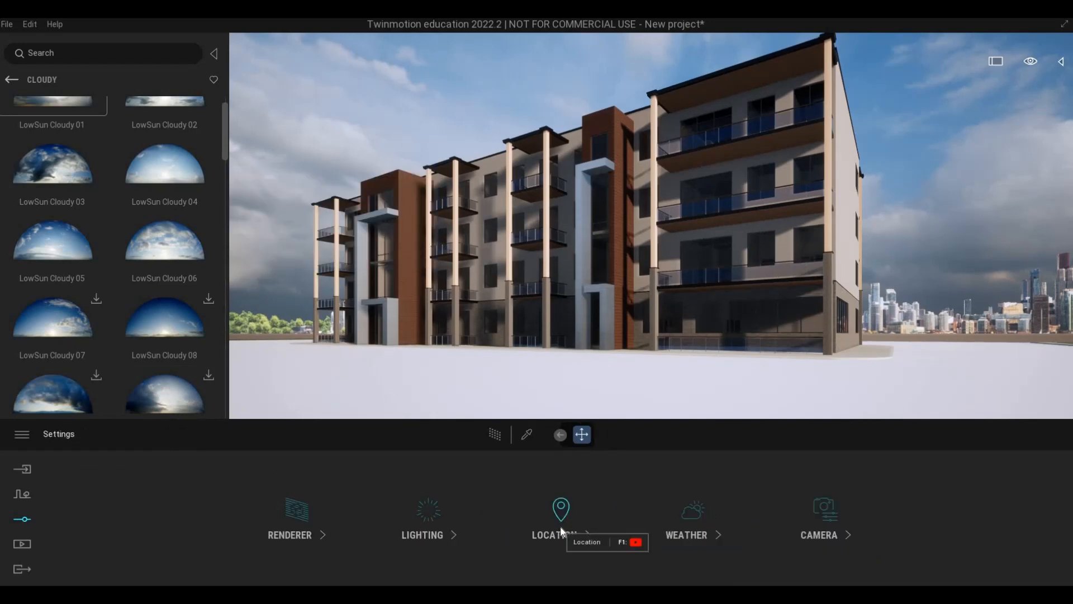
Frame the whole building from farther back at its near corner, with the front facade and side wall in view.
key(a)
key(s)
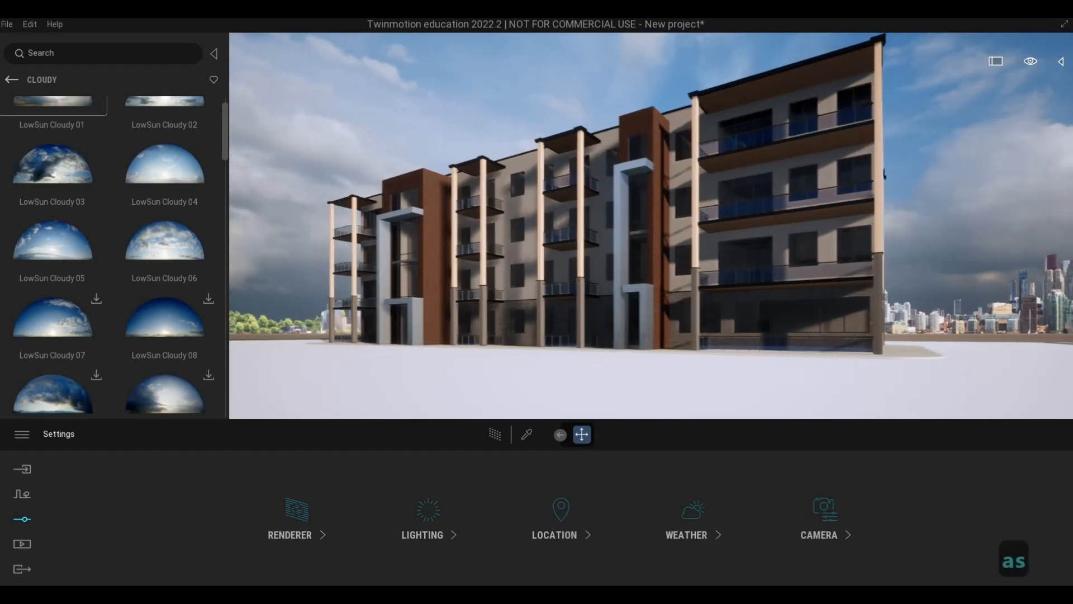
key(d)
key(w)
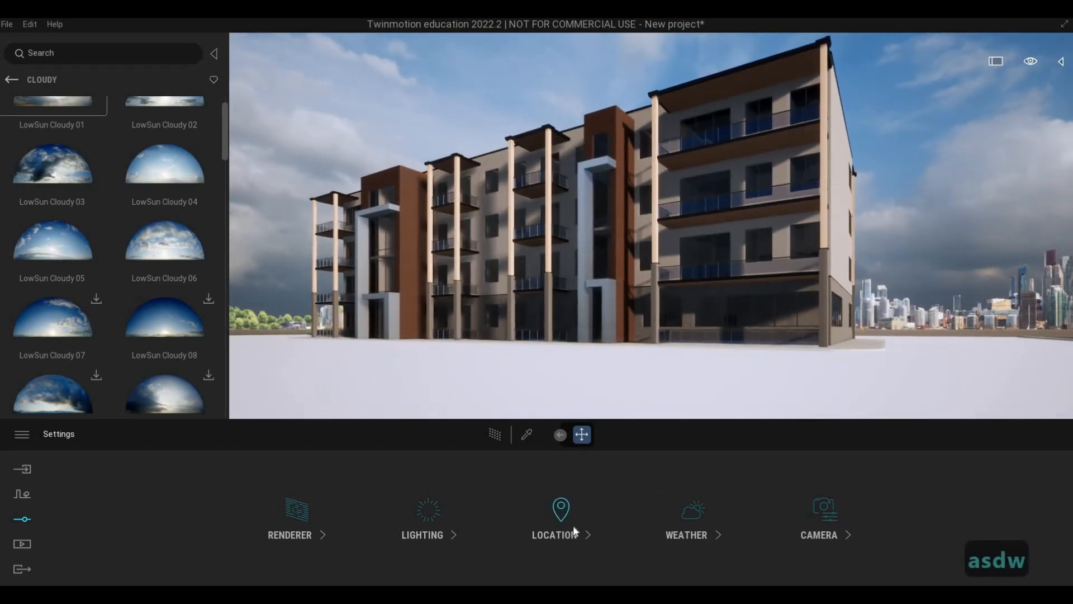
key(s)
key(q)
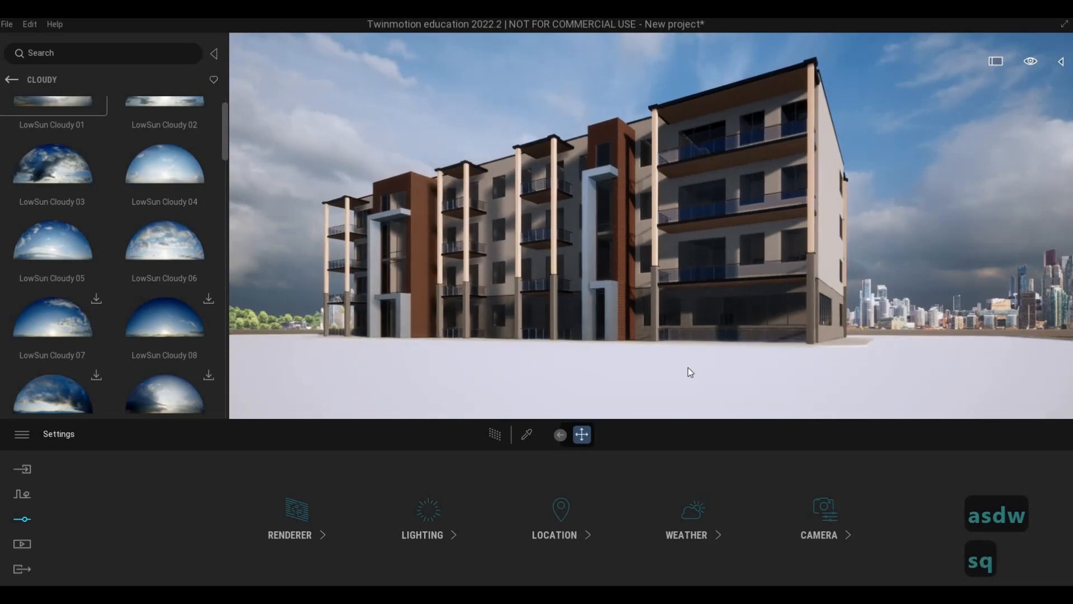
key(s)
key(d)
key(a)
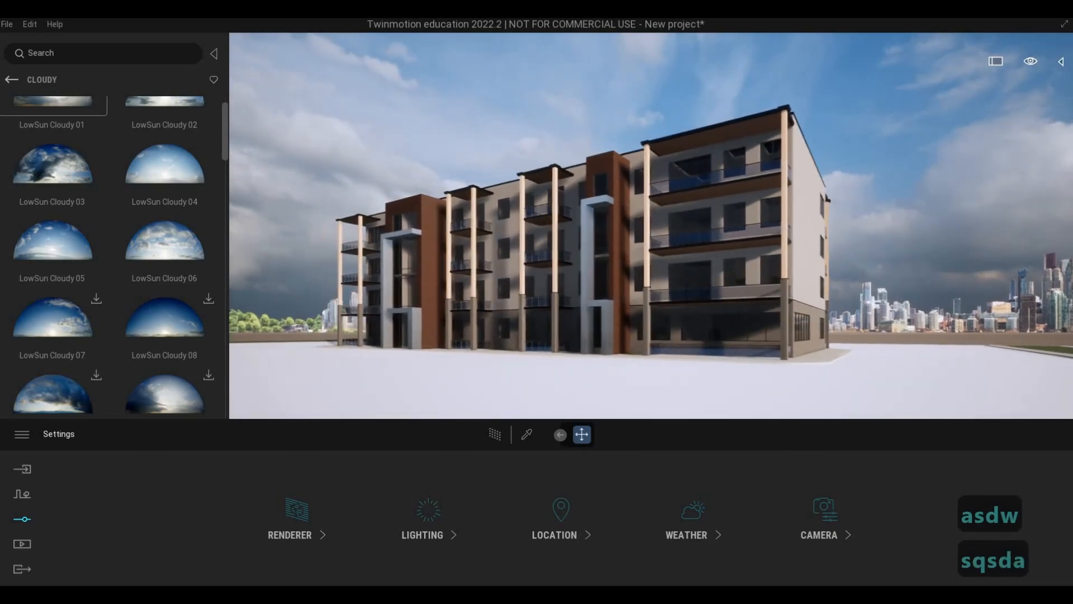
key(d)
key(d)
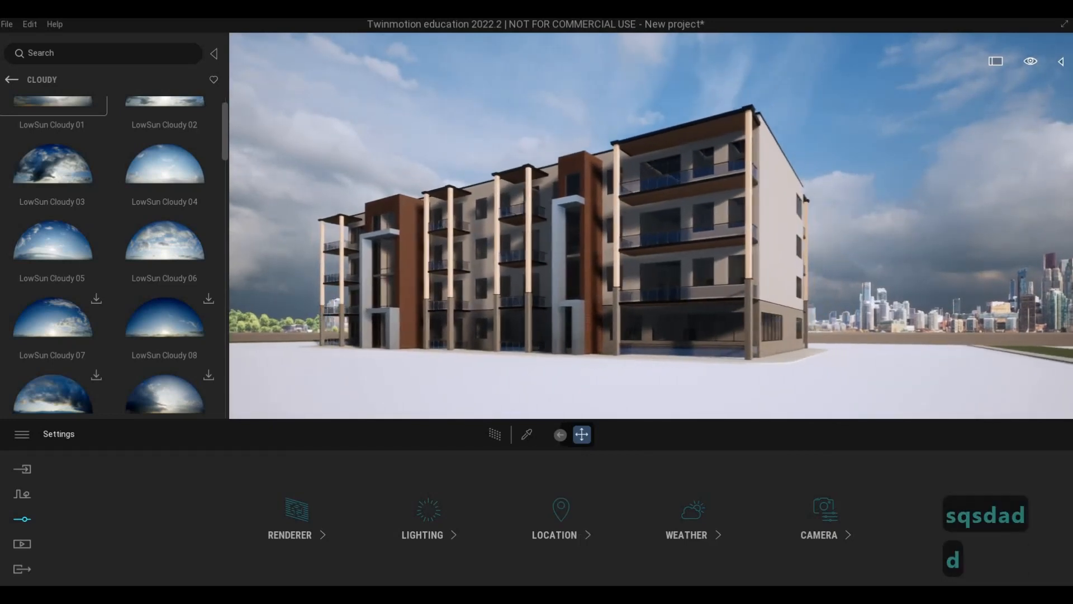
key(w)
key(e)
key(w)
key(w)
key(s)
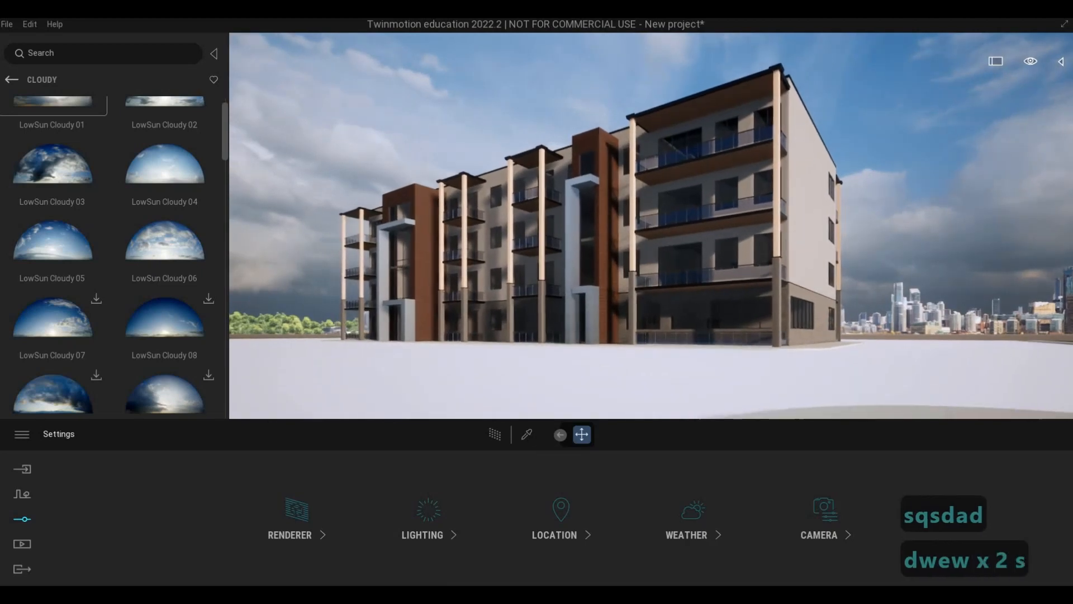
key(q)
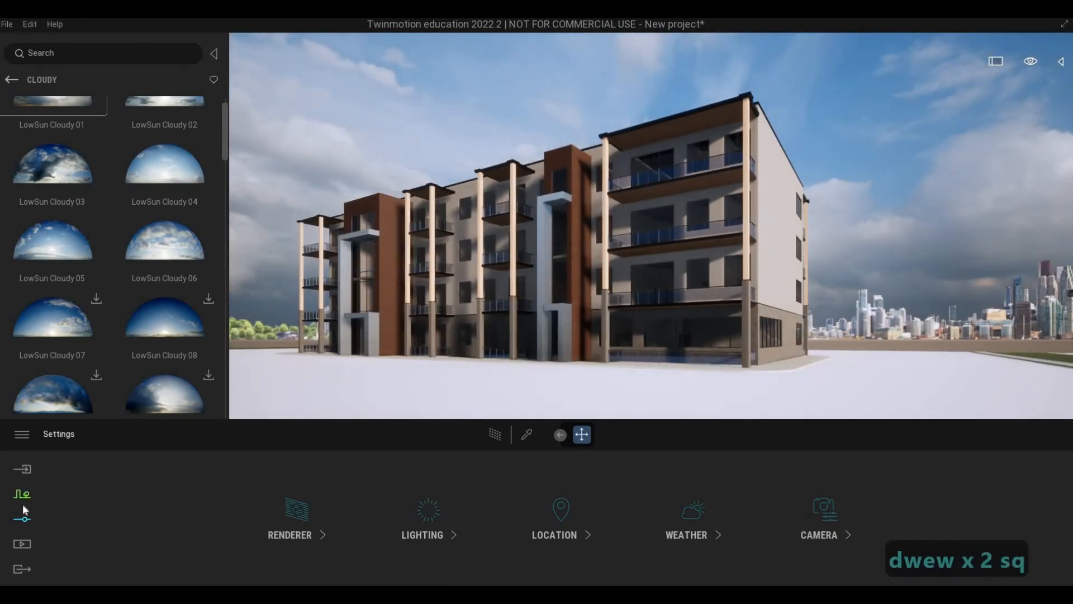
Leave the skydome collection and open the man-made ground materials in the library.
click(10, 81)
click(10, 81)
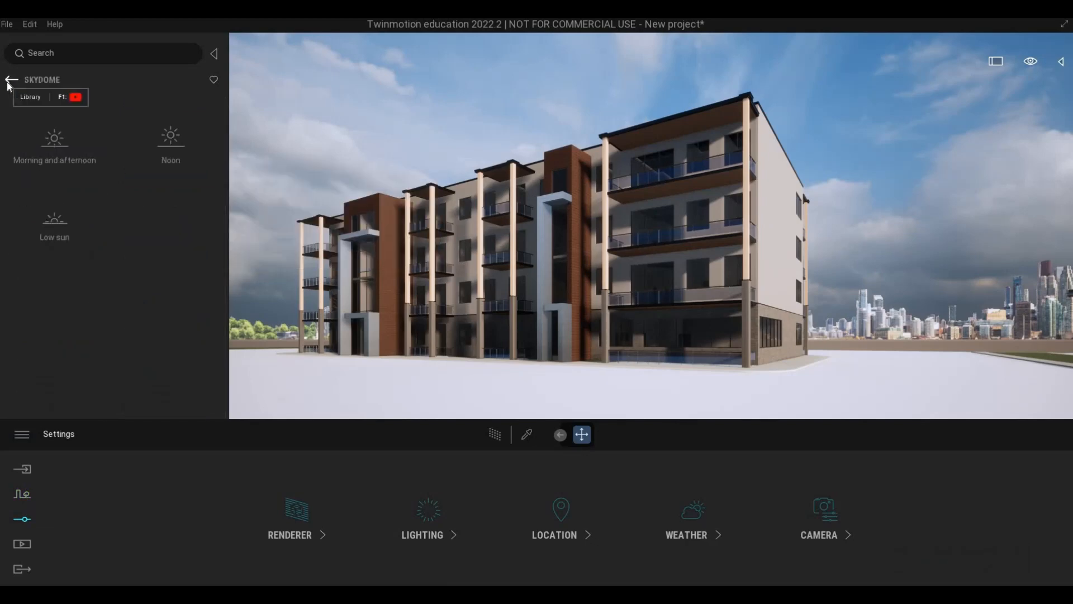
click(10, 83)
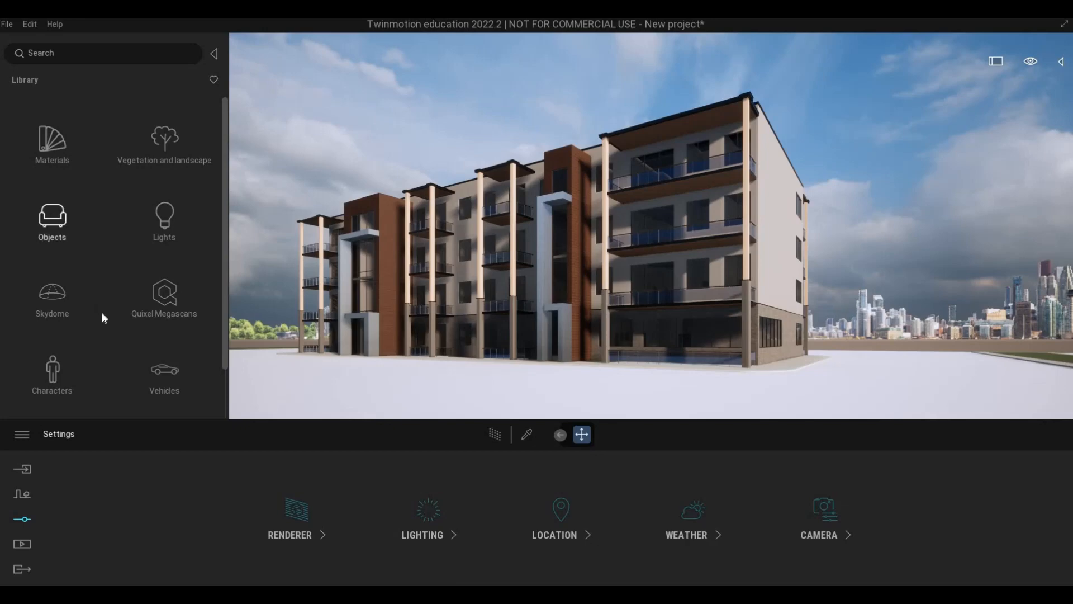
key(F1)
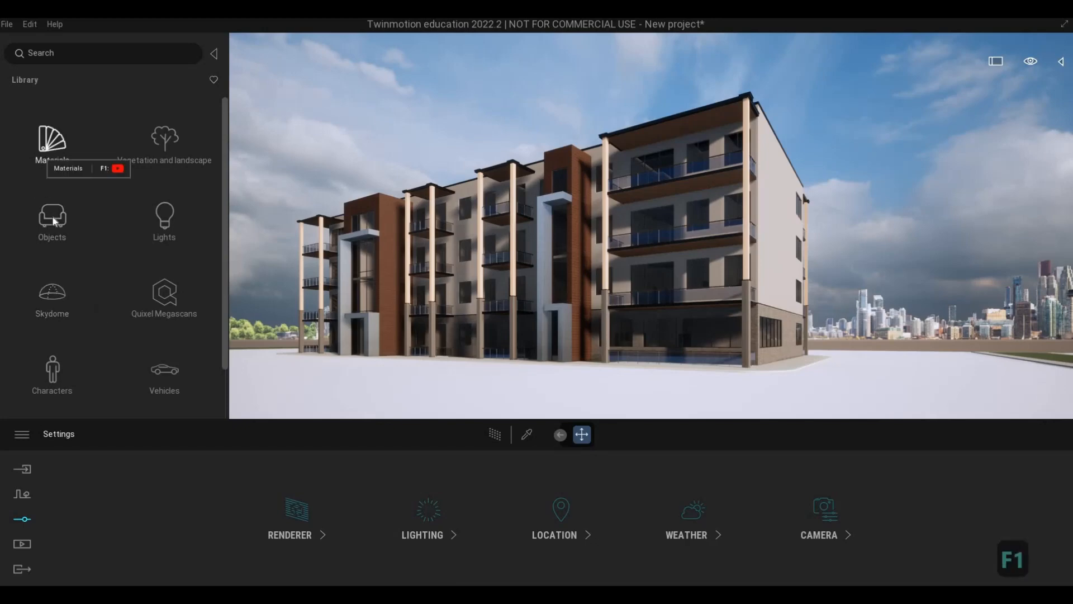
click(42, 152)
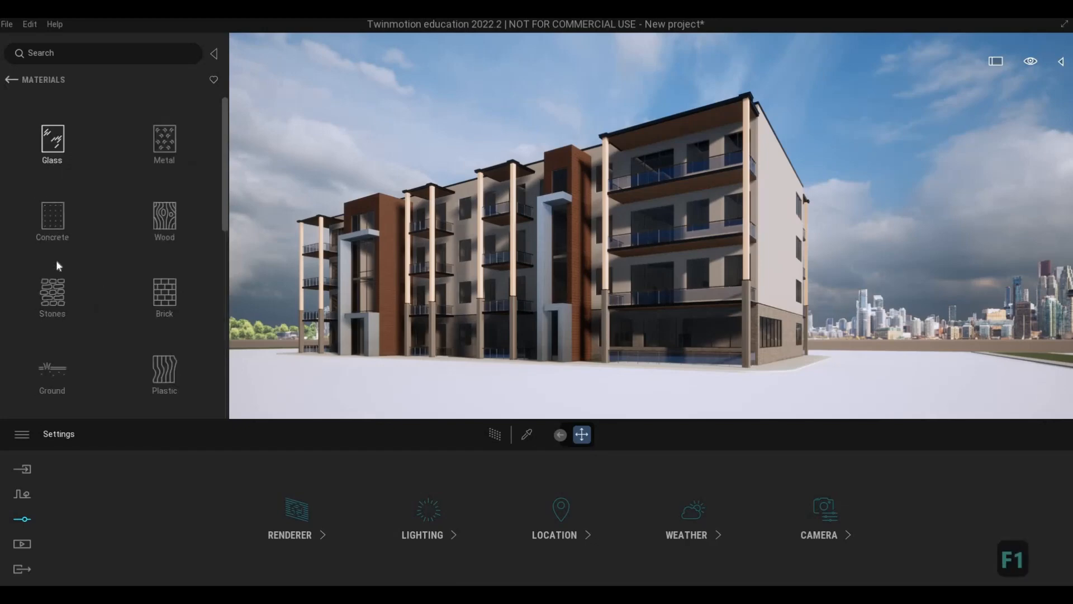
click(54, 370)
key(a)
Examine the pavement around the building's entrance and ground-floor terrace from close up.
key(a)
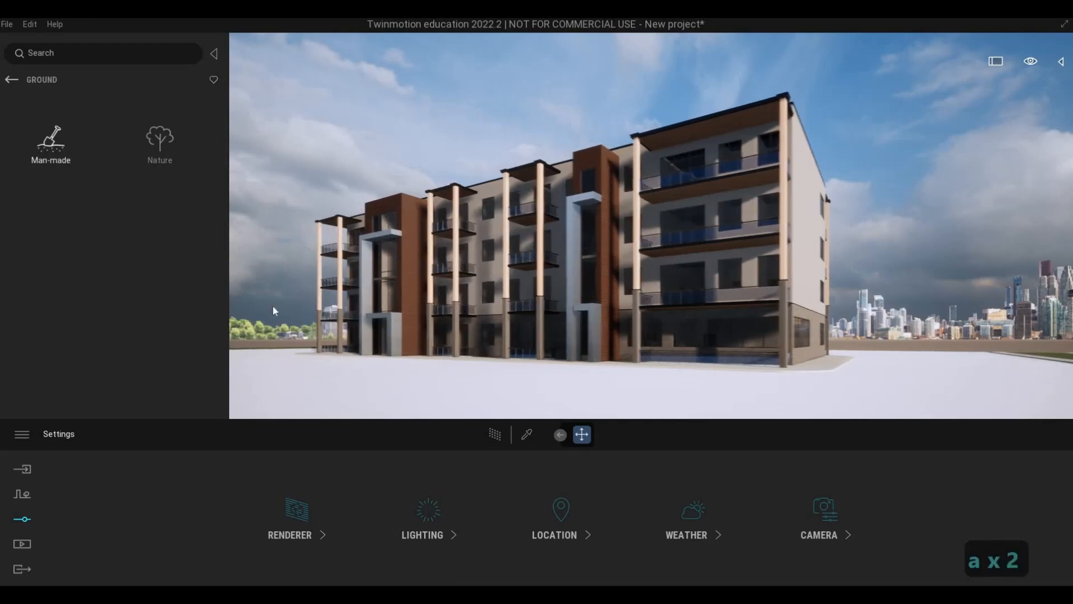
click(62, 149)
key(w)
key(a)
key(q)
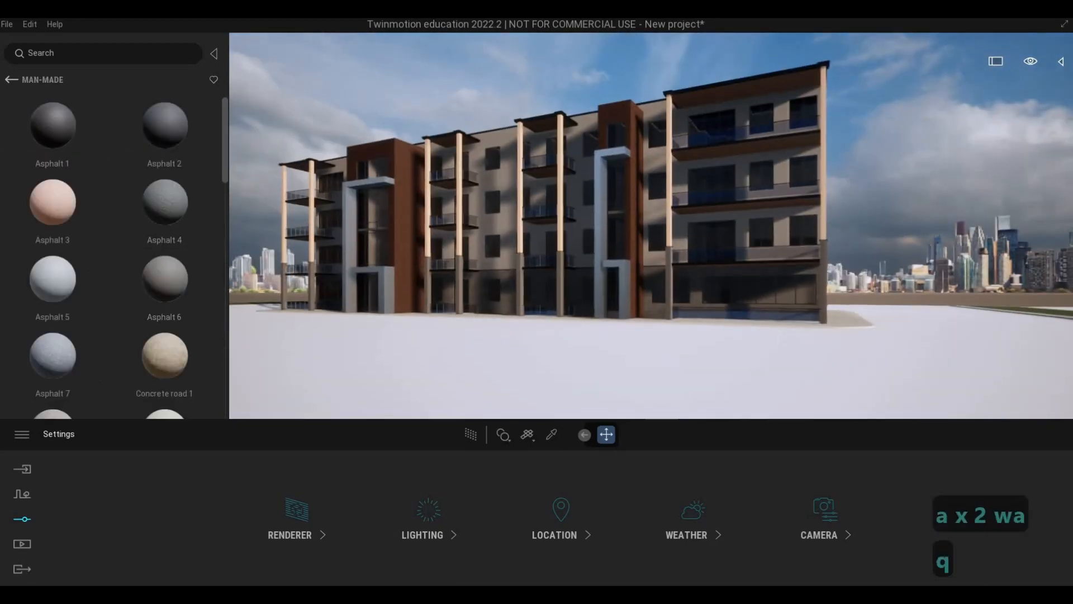
key(w)
key(d)
key(w)
key(w)
key(w)
key(w)
key(w)
key(w)
key(w)
key(w)
key(w)
key(w)
key(w)
key(w)
key(w)
key(w)
key(w)
key(w)
key(w)
key(w)
key(w)
key(w)
key(w)
key(w)
key(w)
key(w)
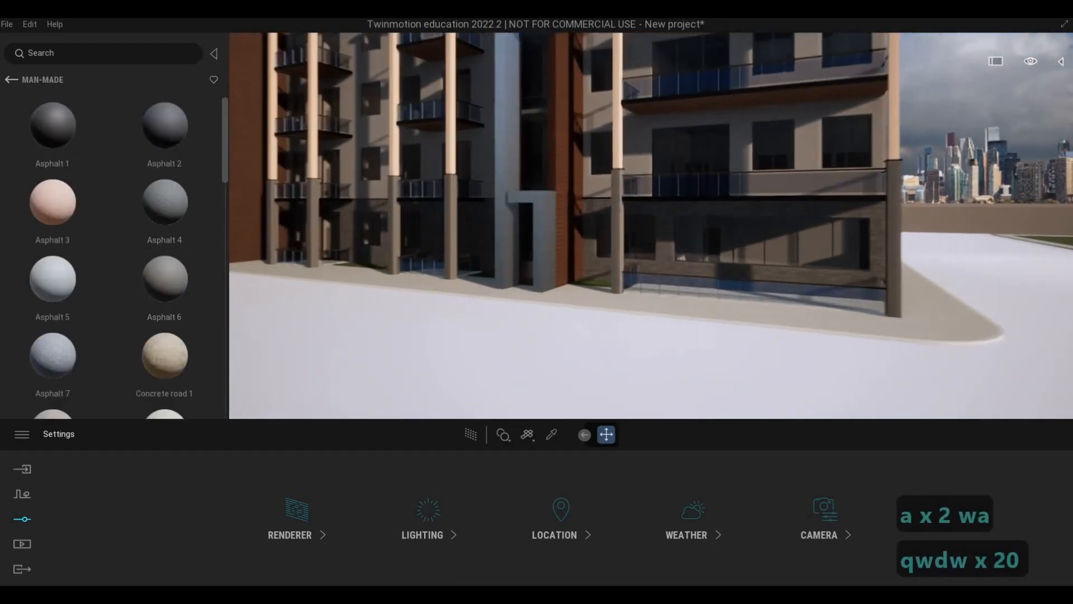
key(a)
key(d)
key(a)
key(s)
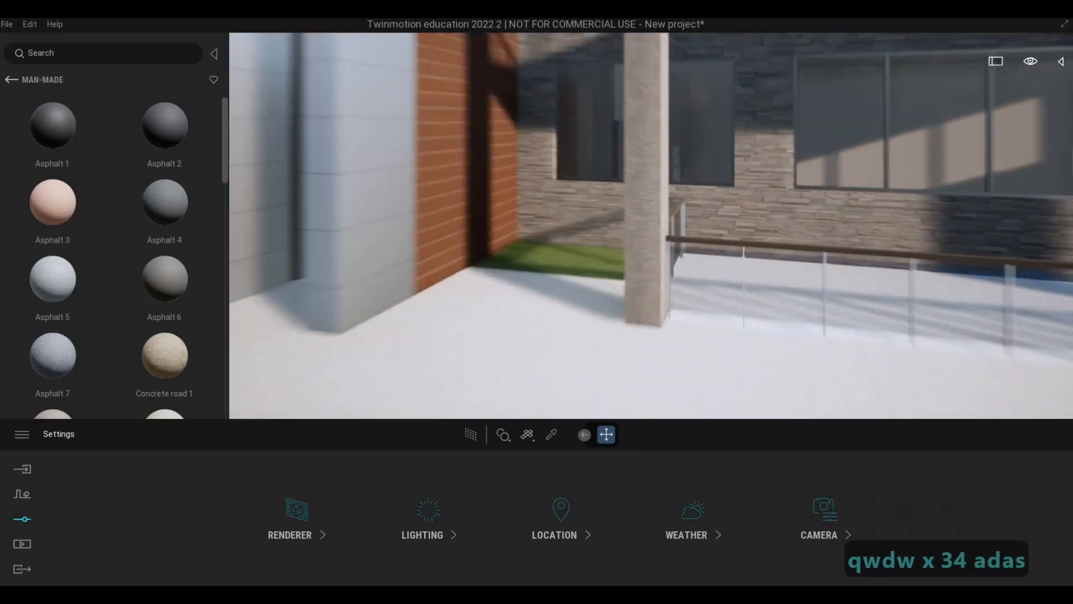
key(s)
key(d)
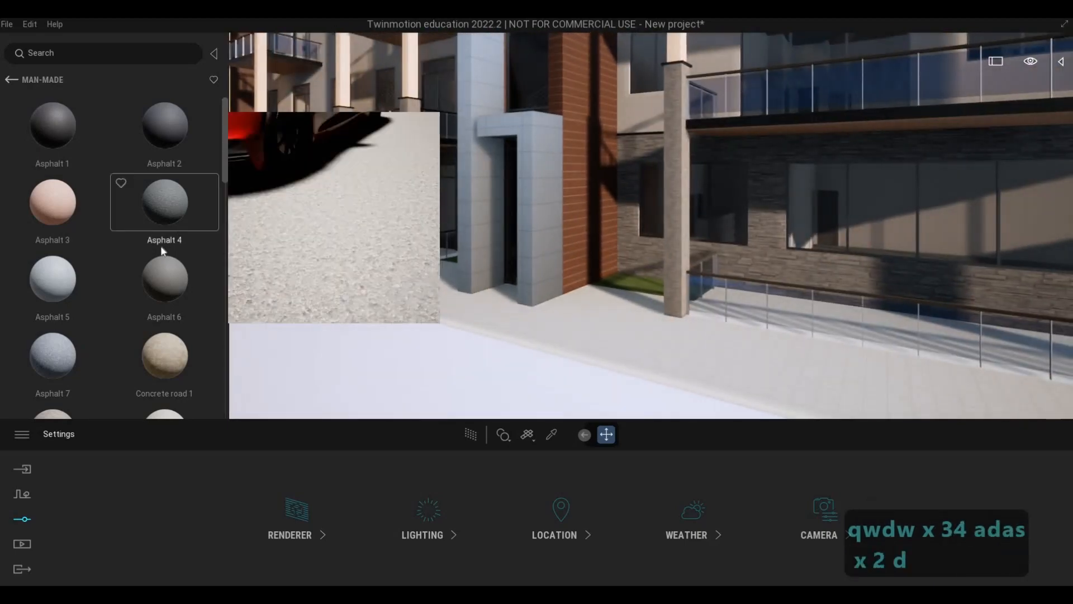
Apply the Concrete road 5 material to the road in front of the building and set its scale to 3.89.
scroll(168, 240, down, 5)
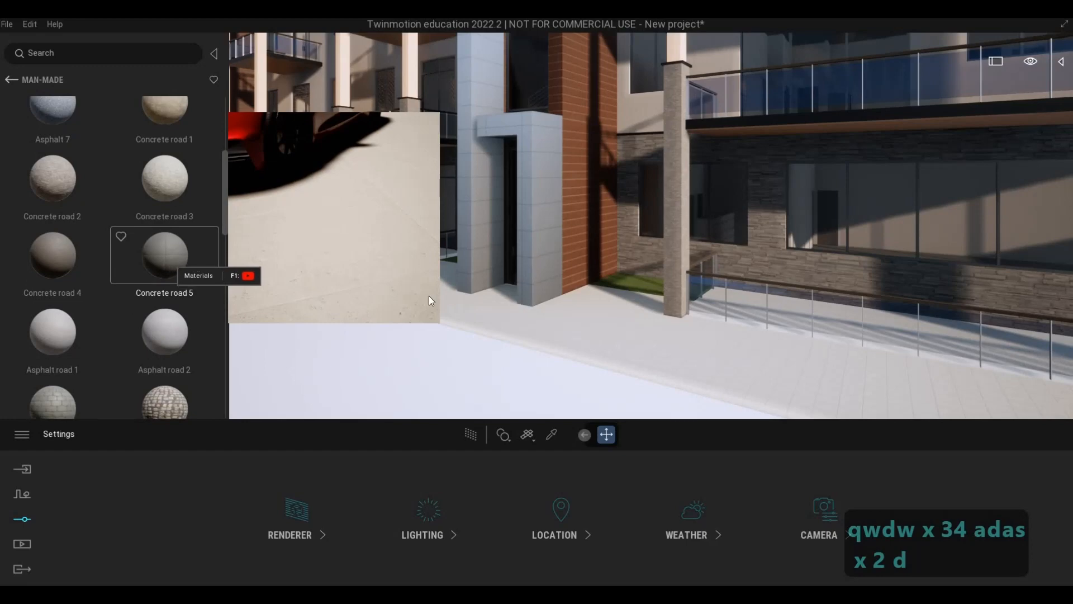
key(a)
key(s)
key(e)
drag(382, 331, 382, 331)
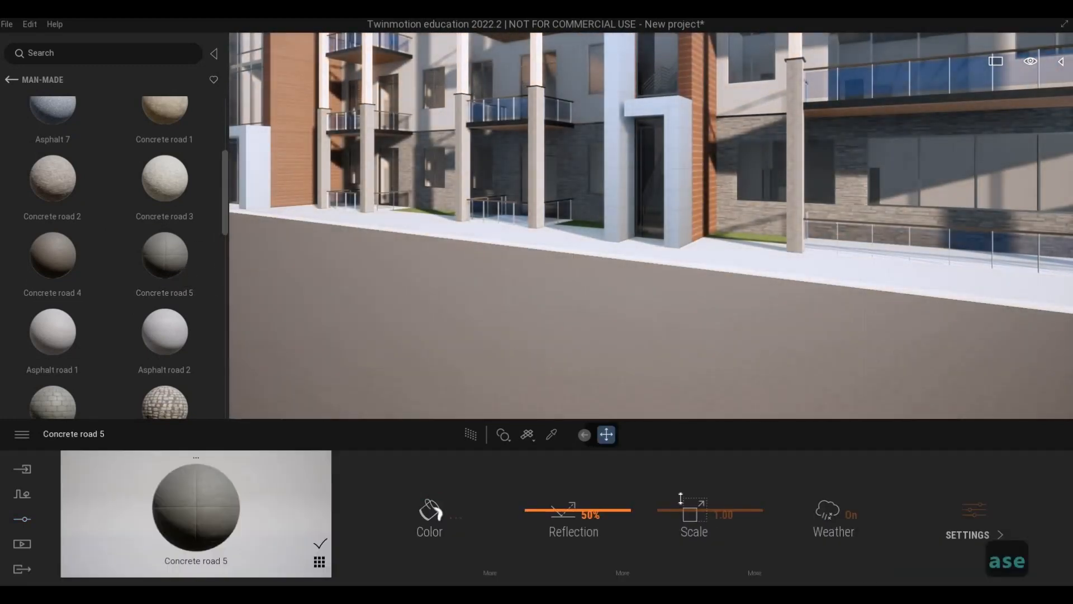
drag(679, 497, 680, 482)
key(s)
key(e)
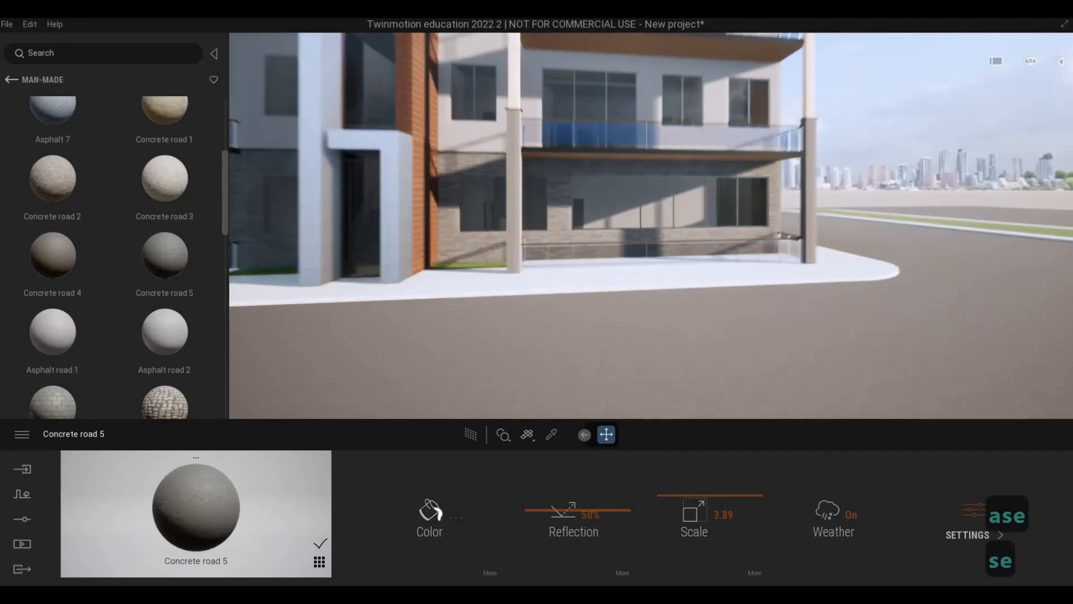
Apply the Asphalt 4 material to the pavement along the building's front.
key(d)
key(q)
key(d)
key(w)
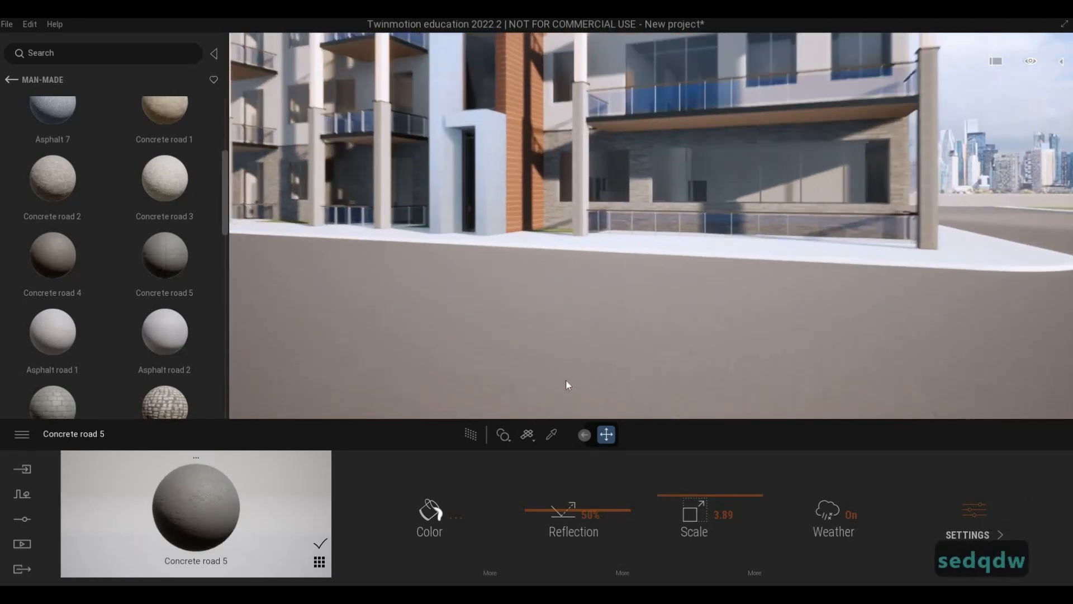
key(q)
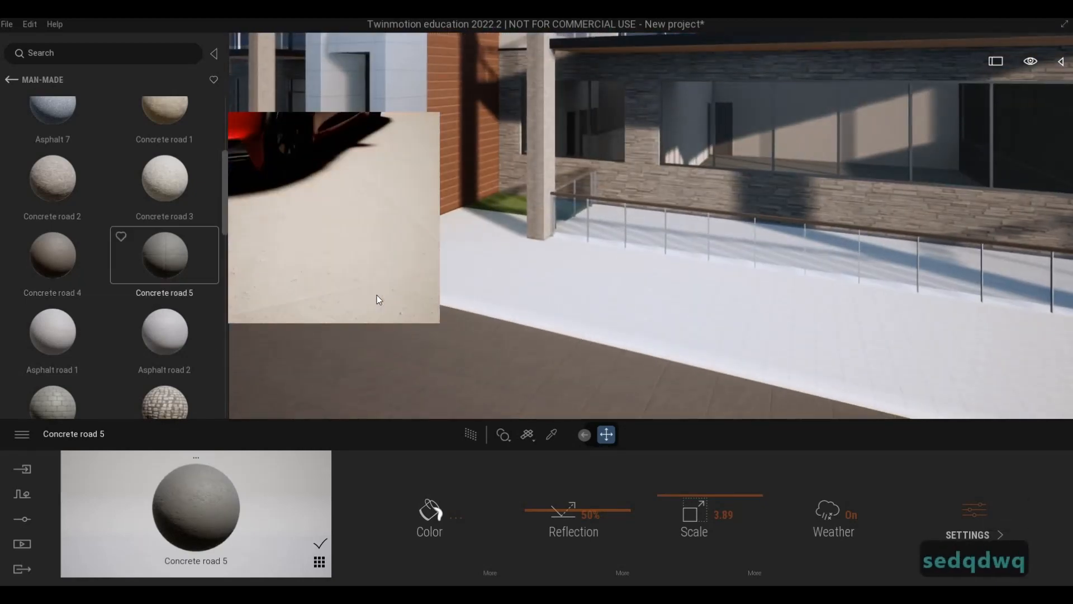
drag(352, 242, 442, 261)
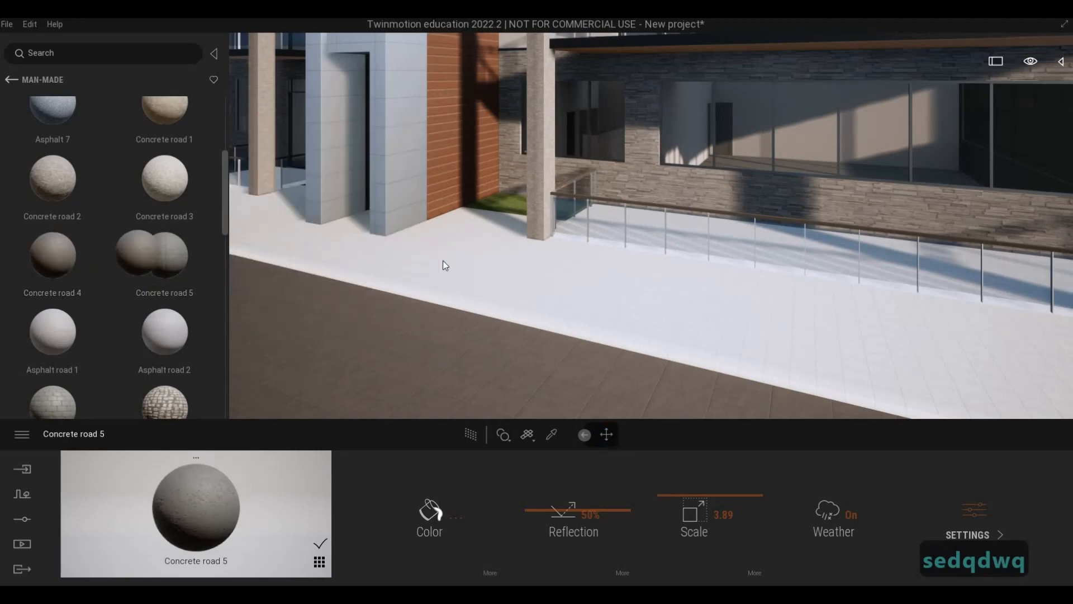
drag(75, 257, 81, 331)
mouse_move(83, 332)
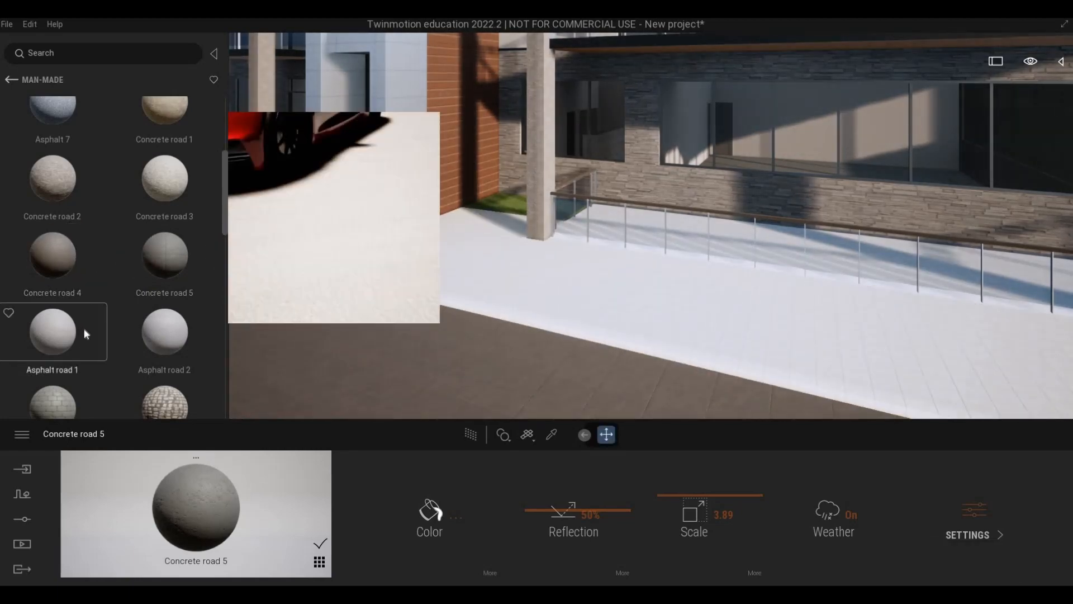
scroll(88, 326, up, 1)
scroll(91, 324, down, 3)
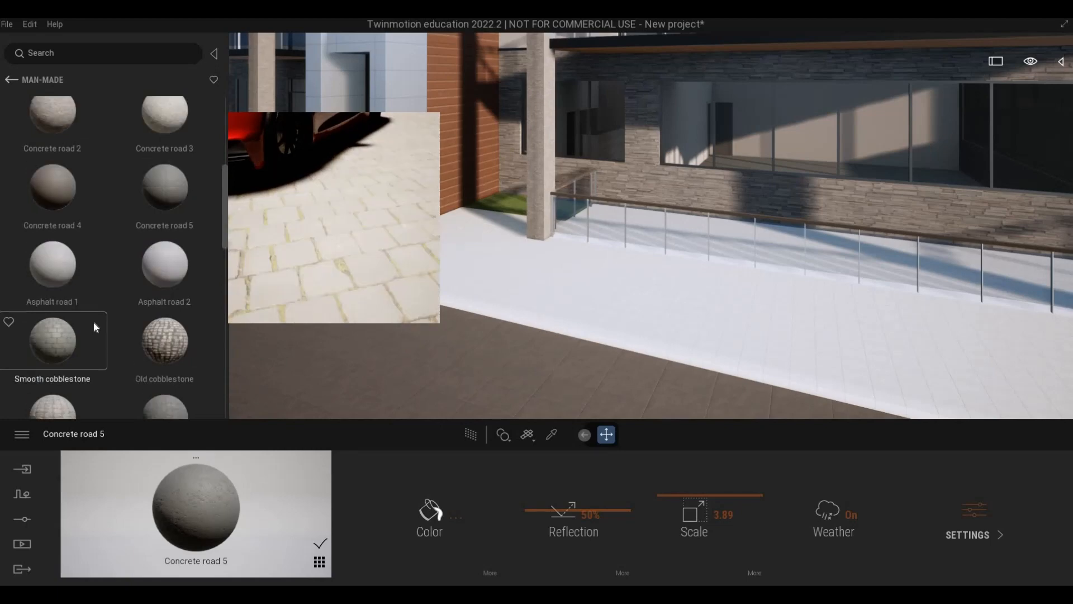
scroll(94, 320, up, 3)
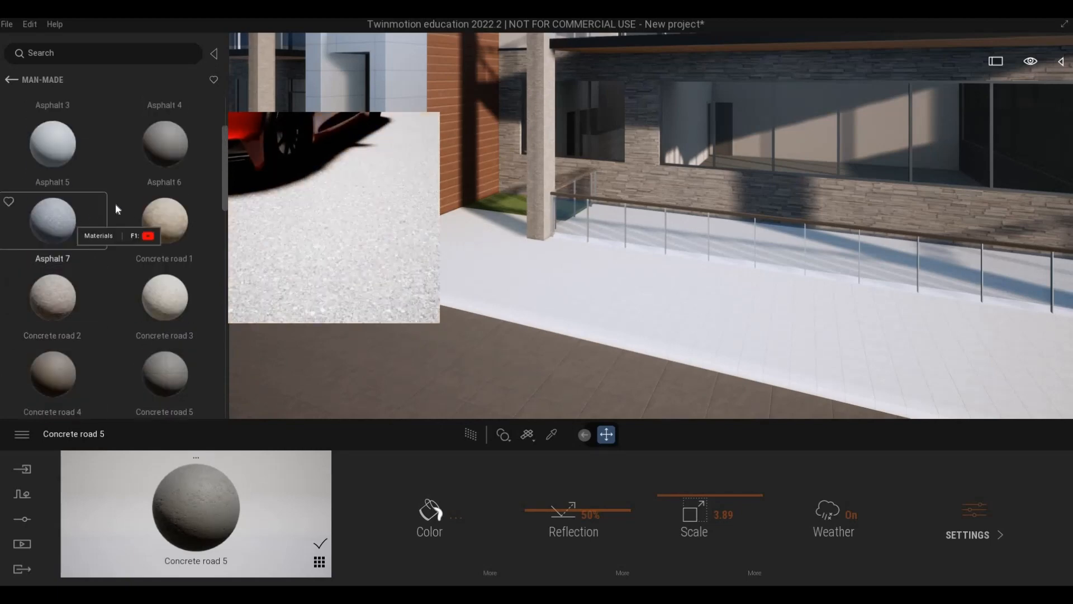
scroll(159, 123, up, 1)
drag(186, 146, 602, 360)
Examine the pavement surface along the entrance and ground-floor terrace from farther back.
key(e)
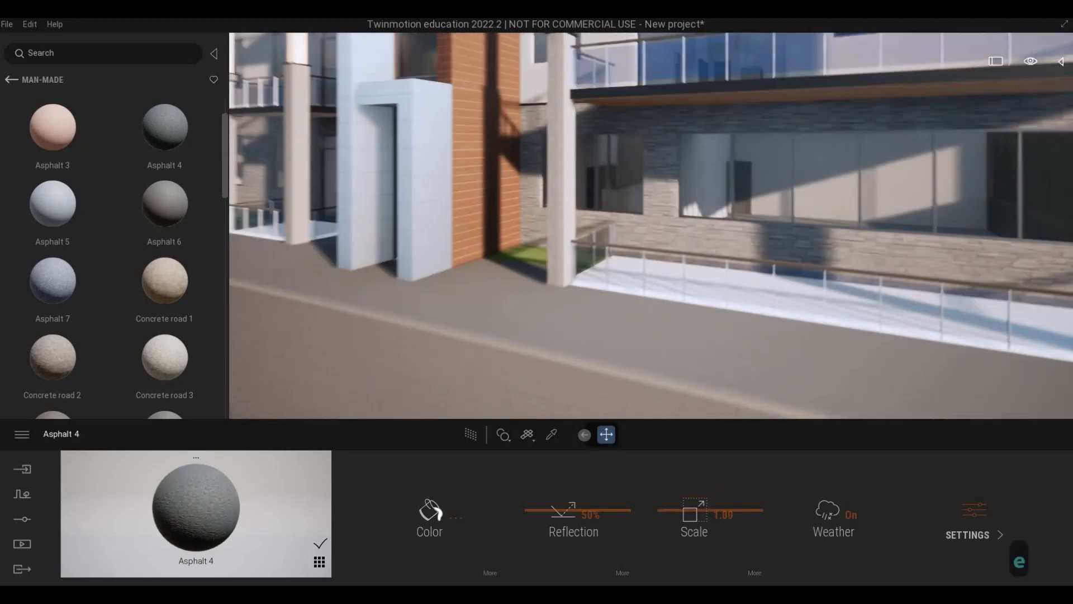
key(s)
key(e)
key(s)
key(d)
key(q)
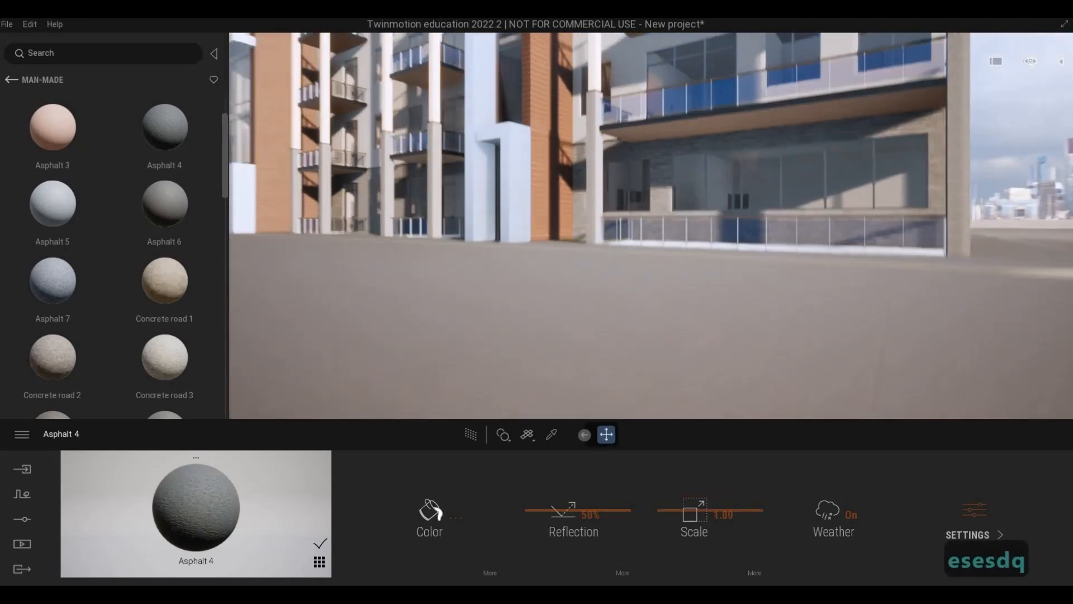
key(s)
Darken the pavement's Asphalt 4 material with the grey tint B3B3B3.
key(w)
key(w)
key(w)
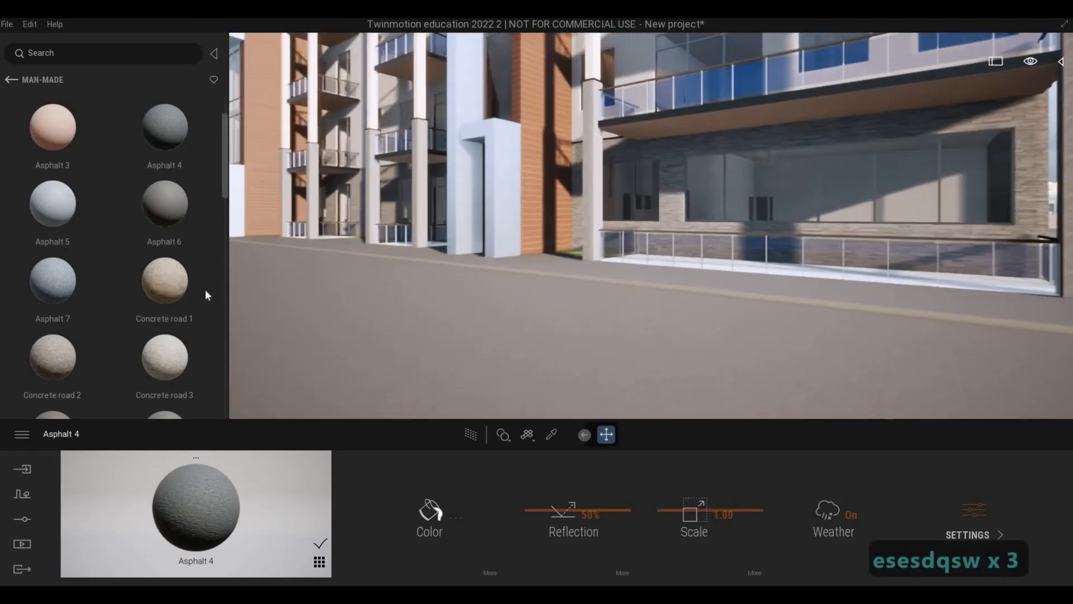
key(q)
key(w)
key(e)
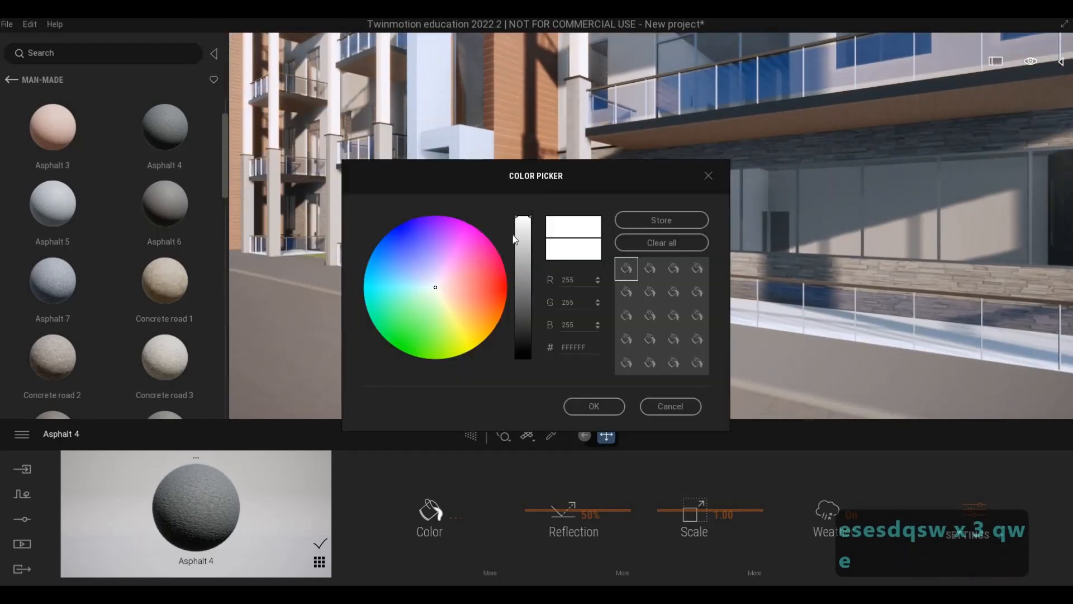
click(522, 266)
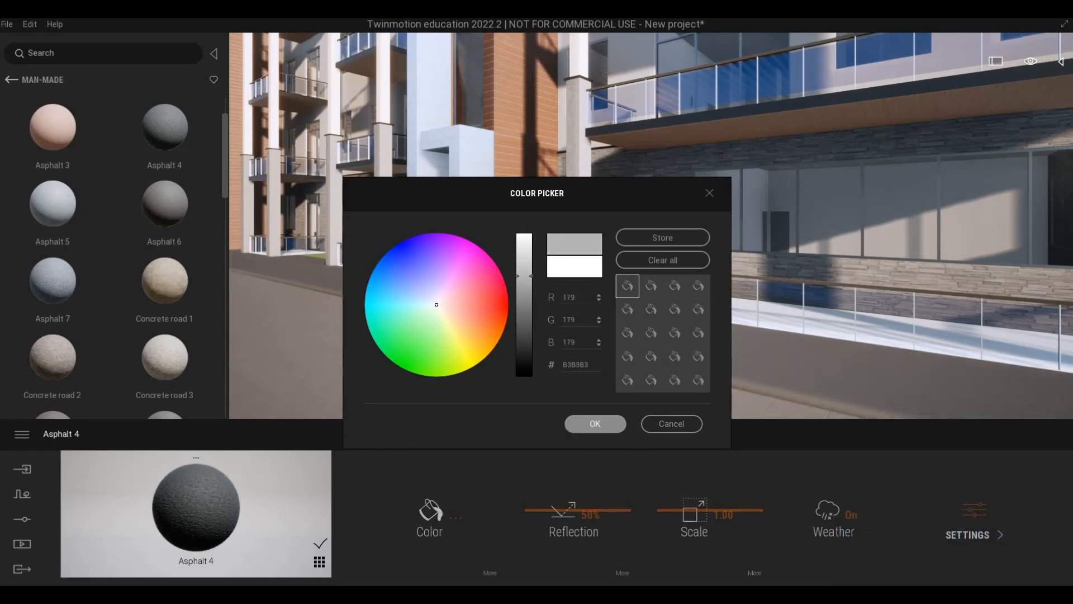
click(595, 423)
Examine the whole front facade and the surrounding road and pavement from farther back.
key(a)
key(d)
key(a)
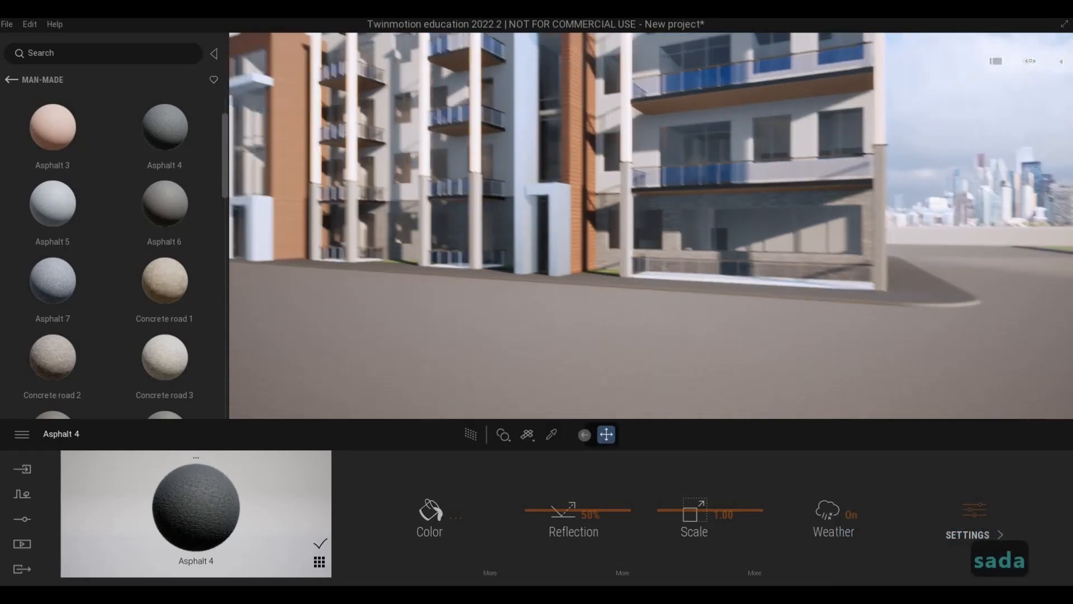
key(s)
key(s)
key(a)
key(s)
key(d)
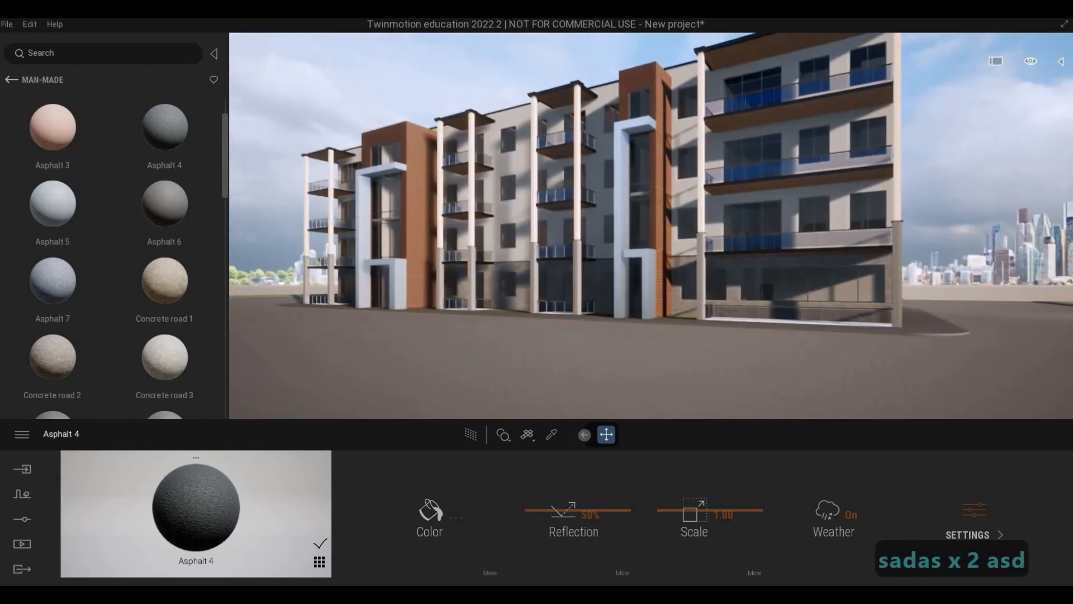
key(e)
key(d)
key(d)
key(d)
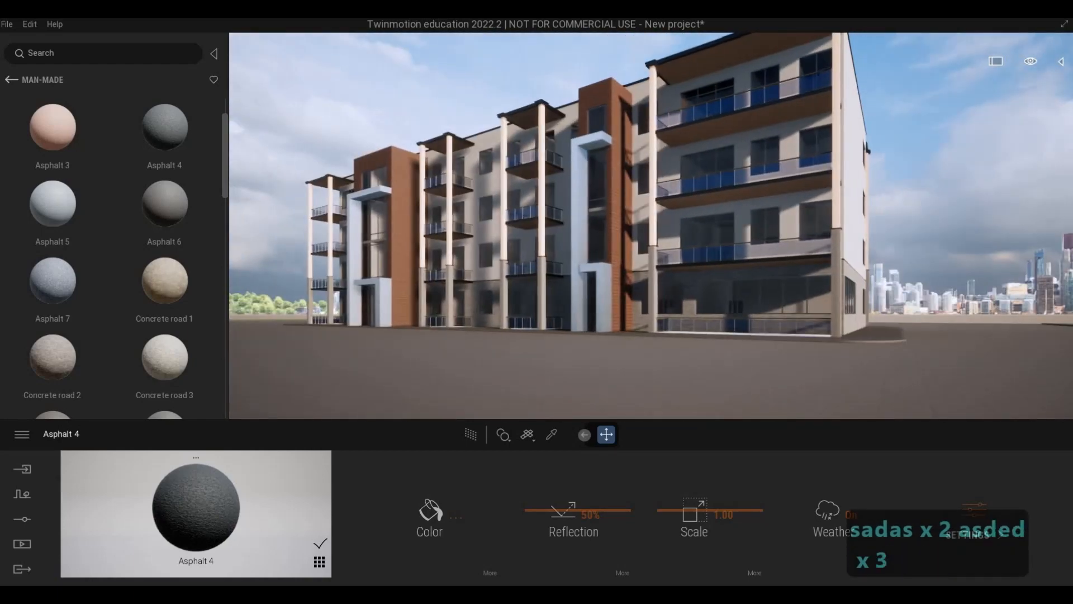
key(s)
key(a)
key(a)
key(a)
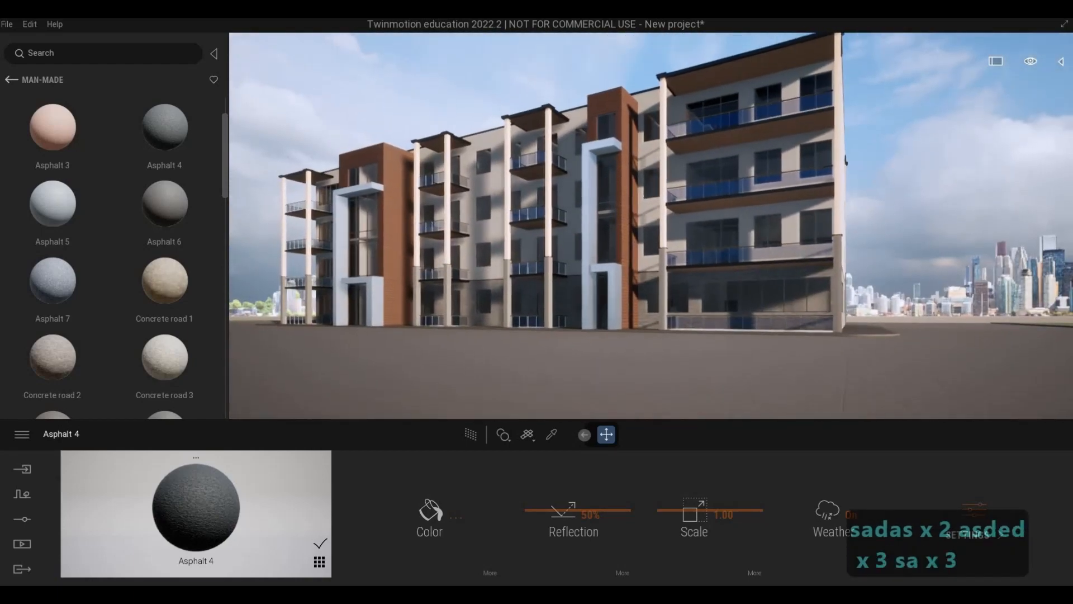
key(s)
key(d)
key(w)
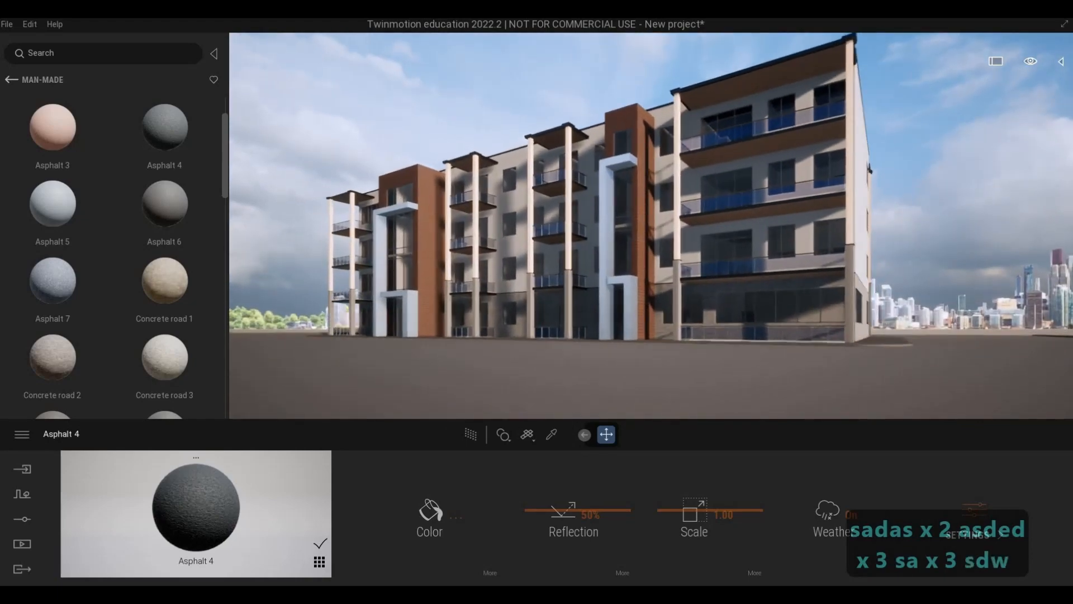
Examine the front facade from close range and then from near road level.
key(w)
key(d)
key(w)
key(w)
key(a)
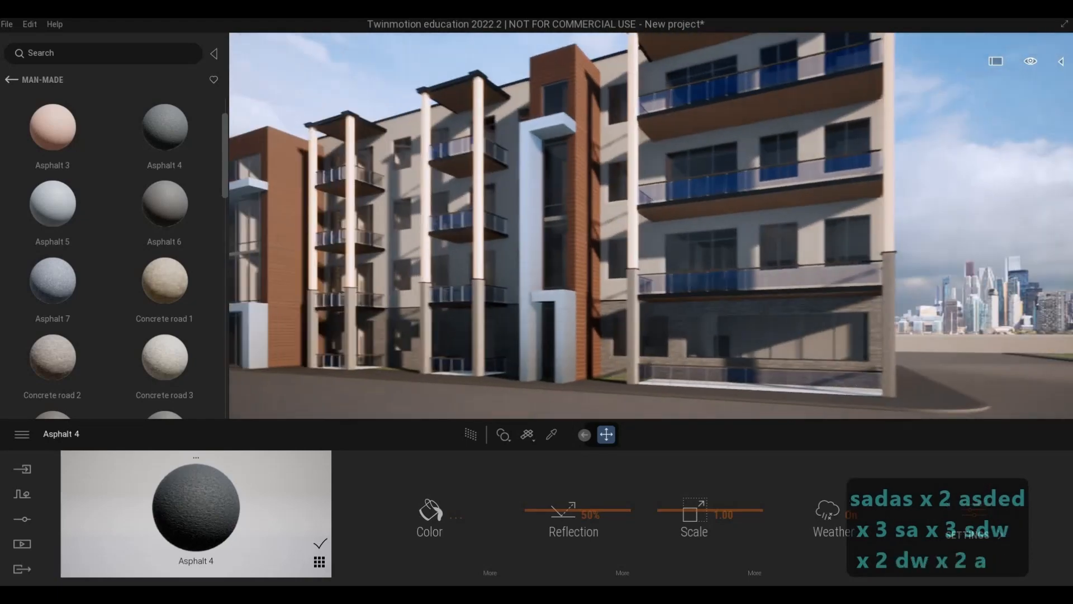
key(s)
key(s)
key(s)
key(a)
key(s)
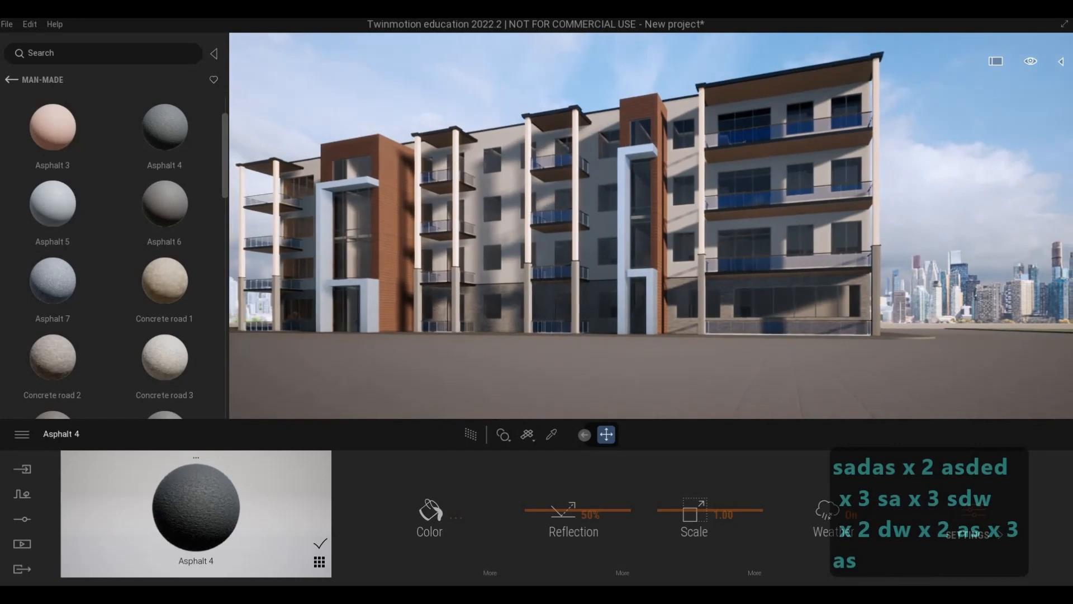
key(w)
key(w)
key(e)
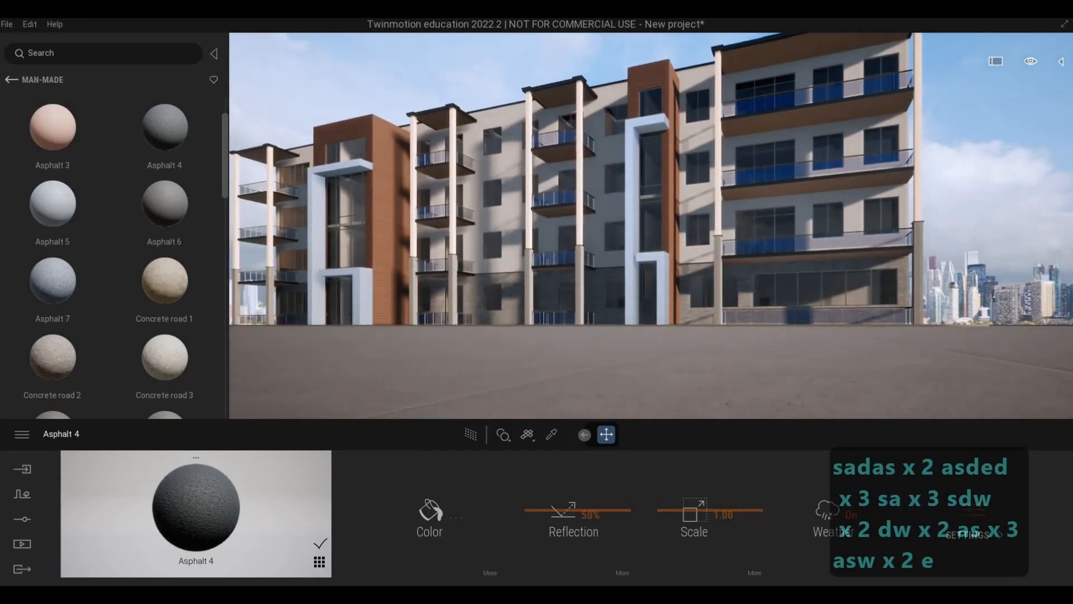
key(q)
key(d)
key(s)
key(q)
key(d)
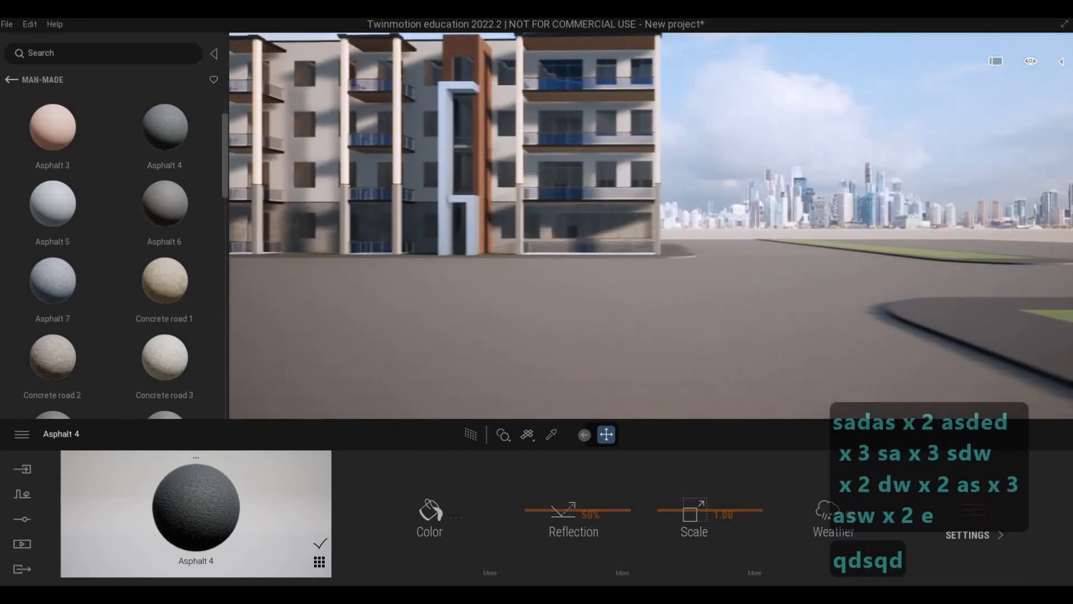
Examine the grass islands and the road from the near corner across to the building's far entrance.
key(w)
key(s)
key(a)
key(w)
key(q)
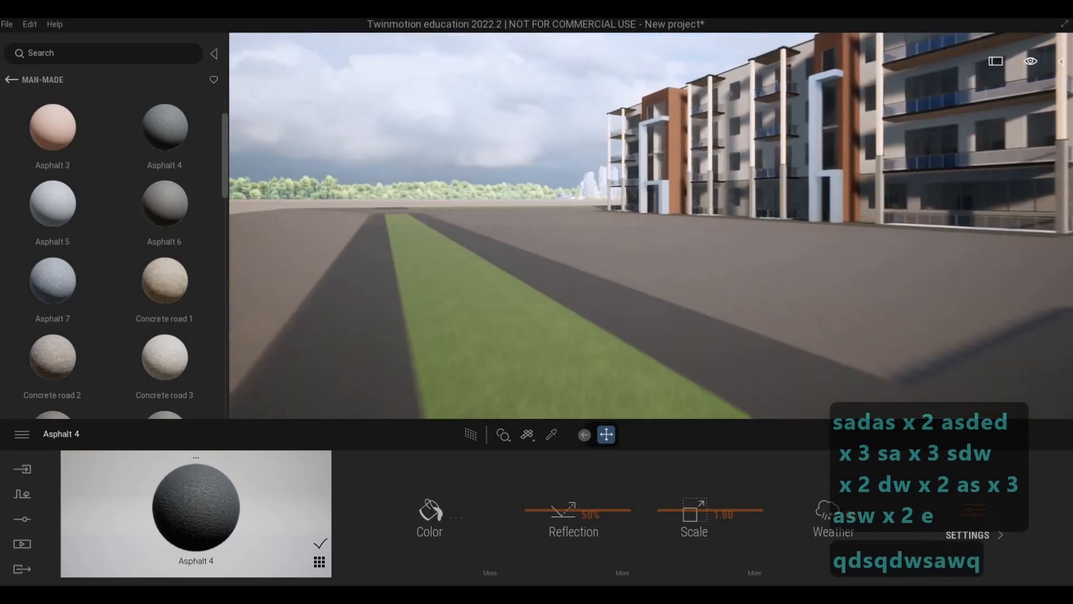
key(q)
key(q)
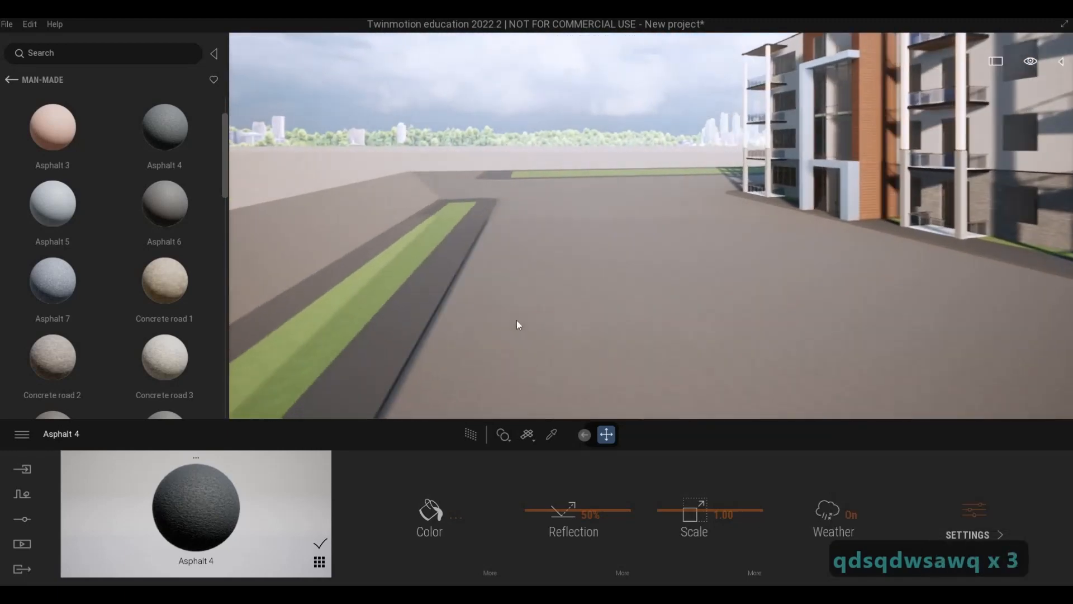
right_drag(516, 320, 543, 324)
key(q)
key(a)
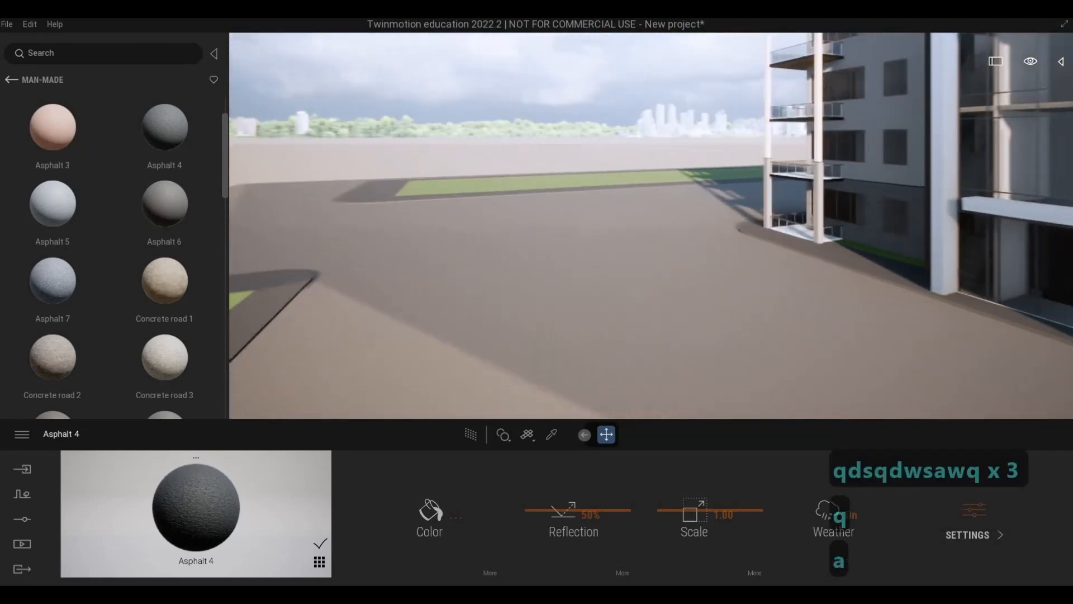
key(a)
key(d)
key(d)
key(d)
key(d)
key(d)
key(d)
key(d)
key(d)
key(d)
key(d)
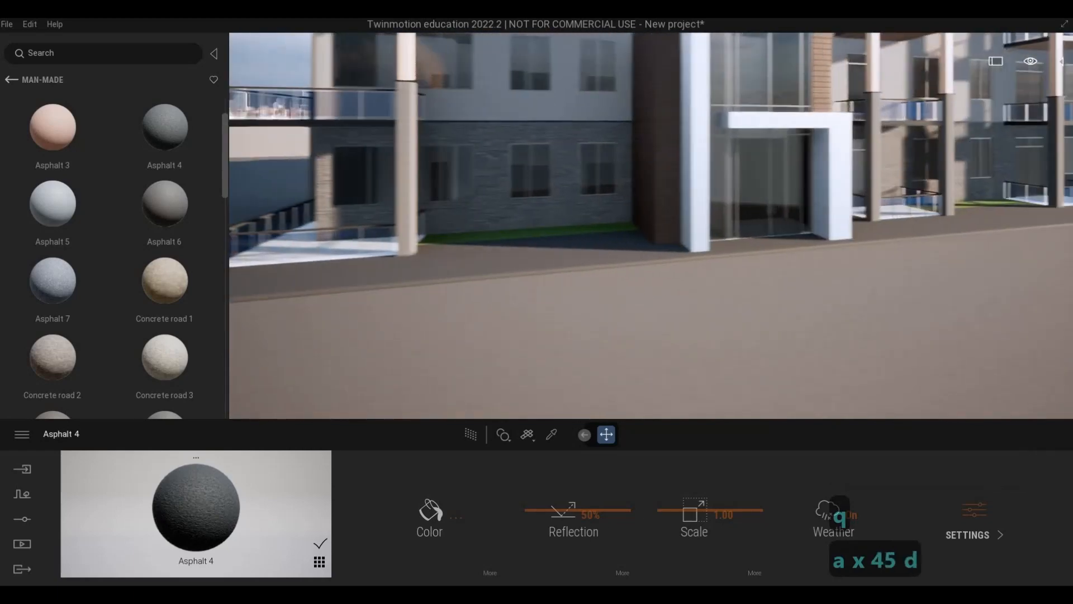
key(a)
key(s)
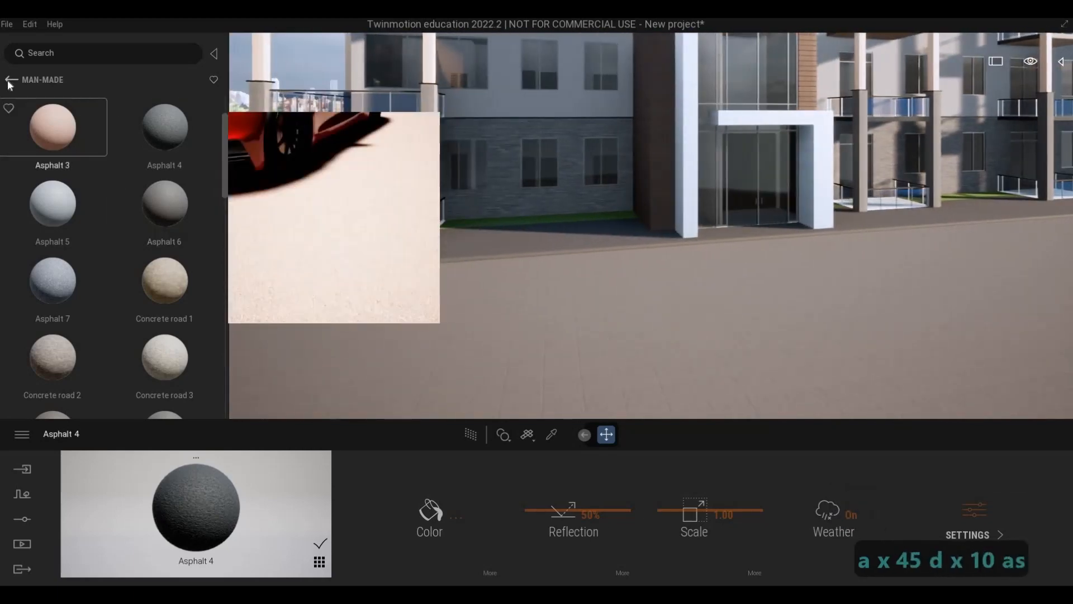
Place the Break 01 car from the library's vehicle collection on the road beside the far entrance.
click(12, 80)
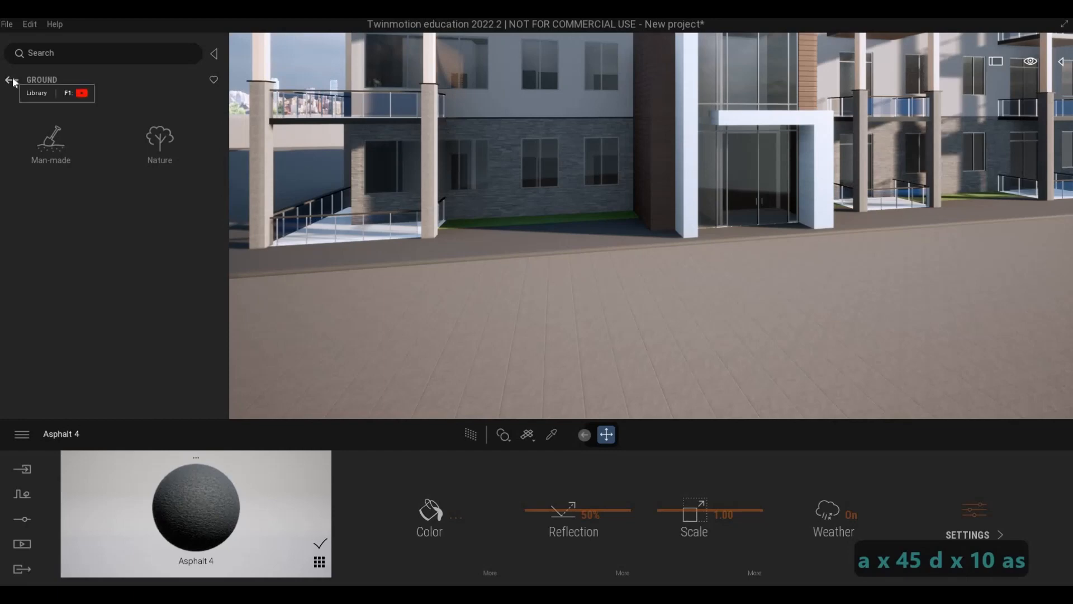
click(11, 80)
click(11, 80)
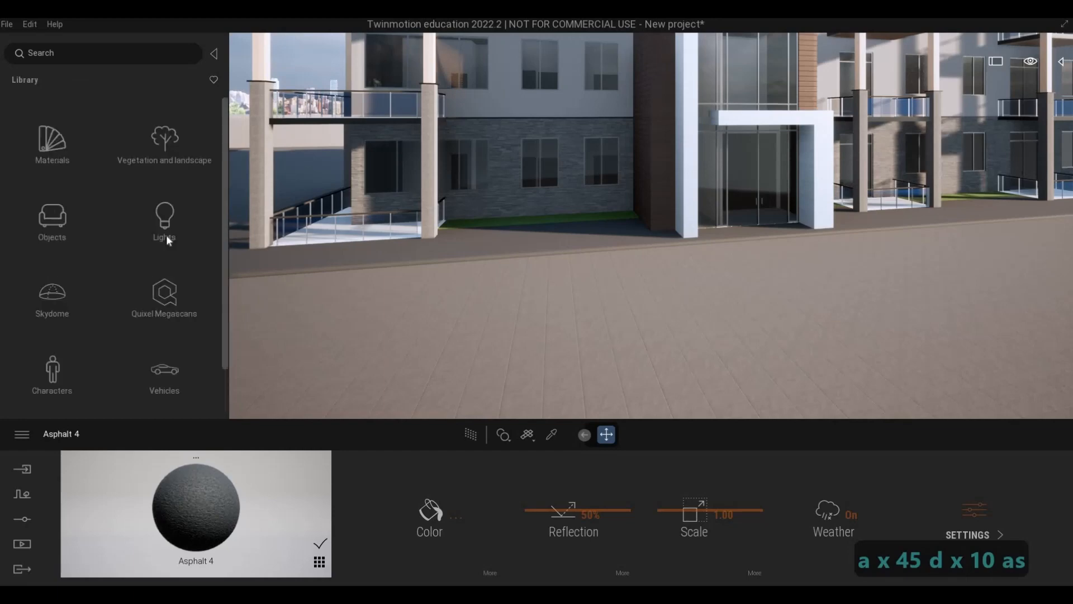
click(163, 385)
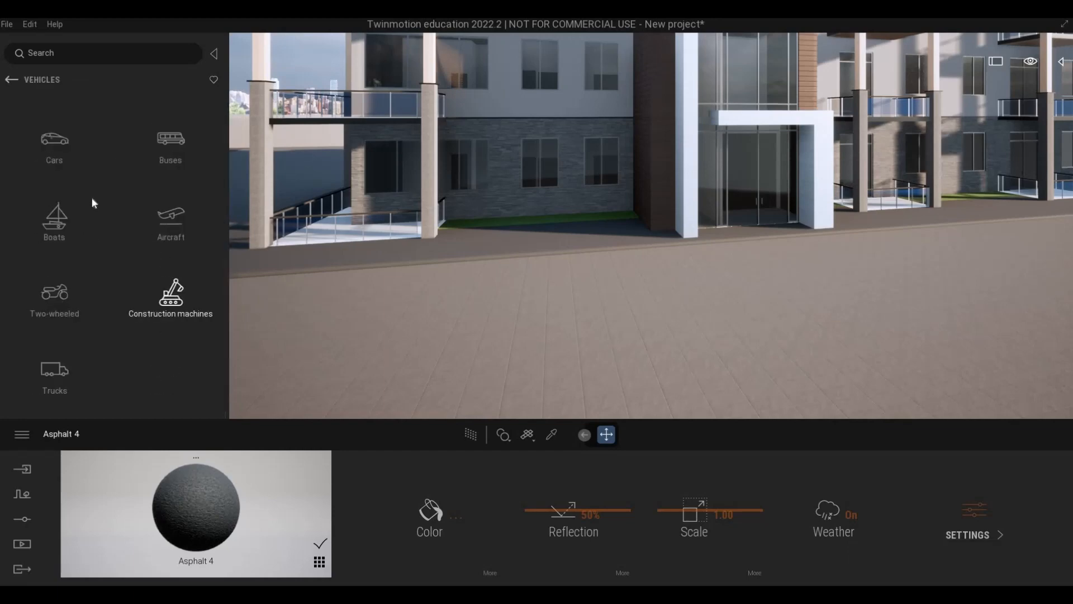
click(52, 157)
drag(54, 138, 464, 324)
Rotate the Break 01 car 90 degrees and move it along the pavement toward the building's corner balconies.
text(90)
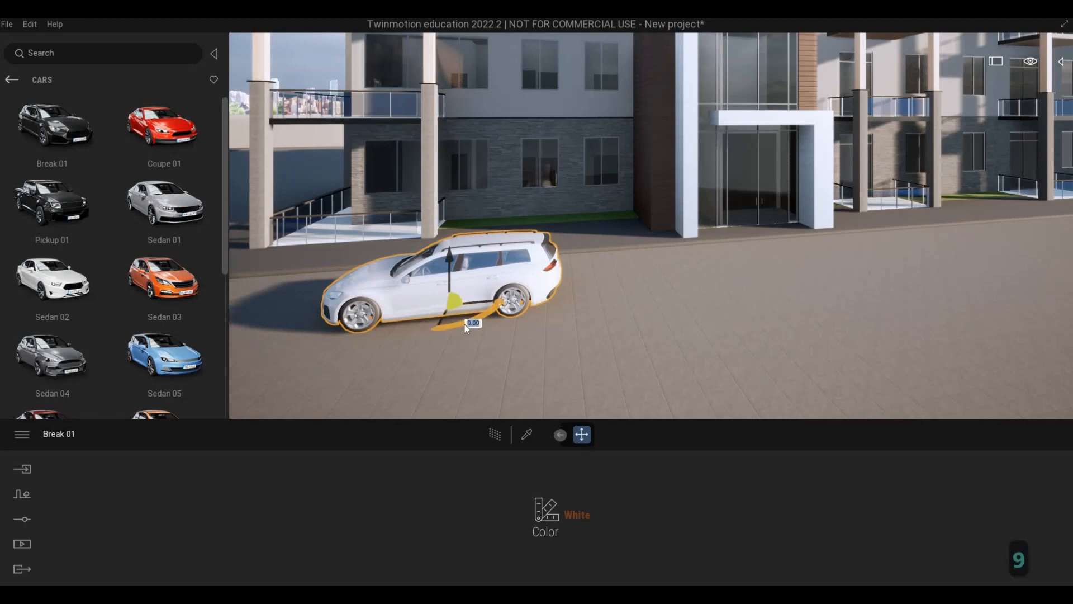
key(Return)
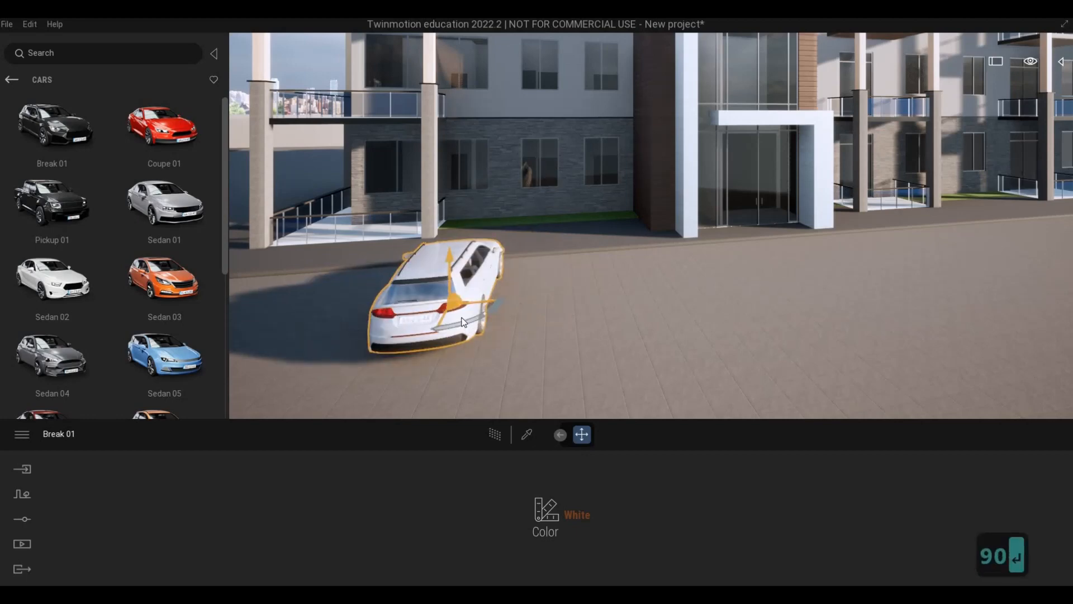
key(a)
key(s)
key(a)
click(621, 290)
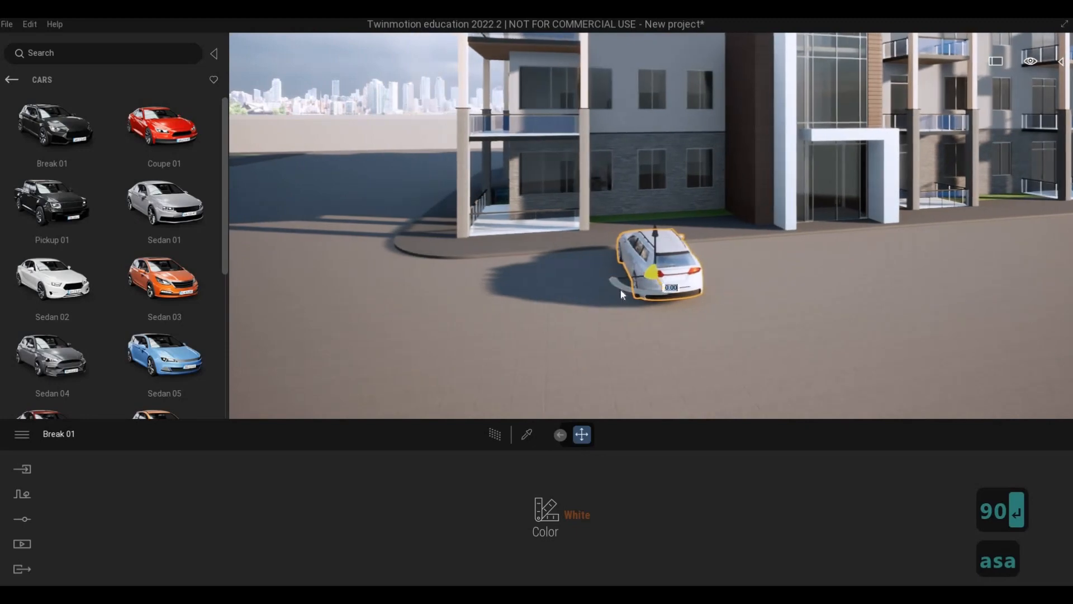
drag(620, 290, 551, 290)
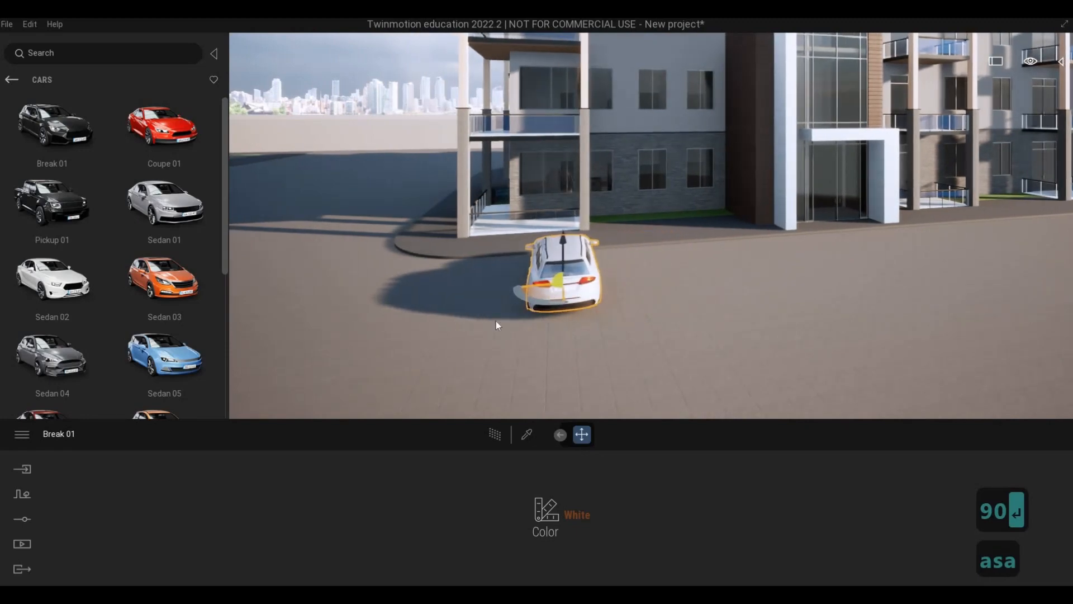
Examine the placed Break 01 car from its side and from behind against the nearby entrance and balconies.
key(a)
key(w)
right_drag(495, 321, 498, 324)
key(s)
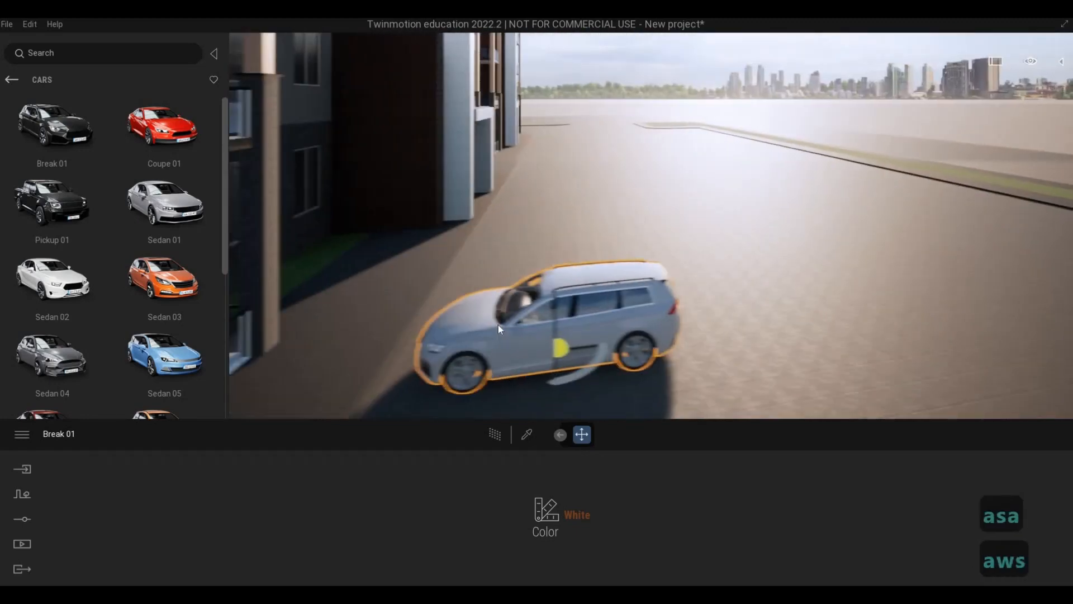
key(s)
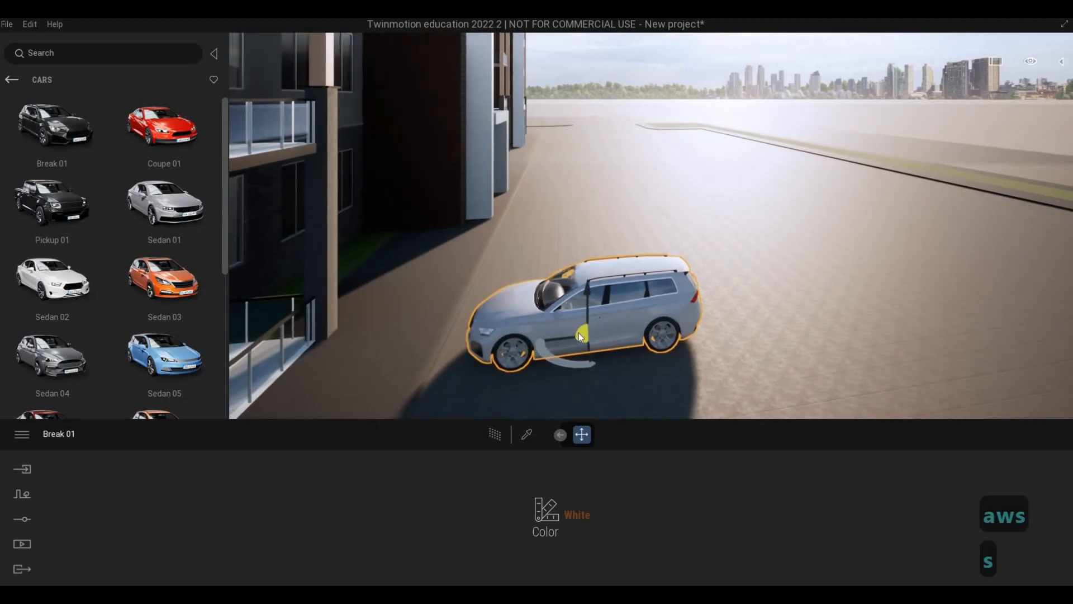
key(d)
key(d)
key(d)
key(d)
key(d)
key(d)
key(d)
key(d)
key(d)
key(d)
key(d)
key(d)
key(d)
key(d)
key(d)
key(d)
key(d)
key(w)
key(w)
key(w)
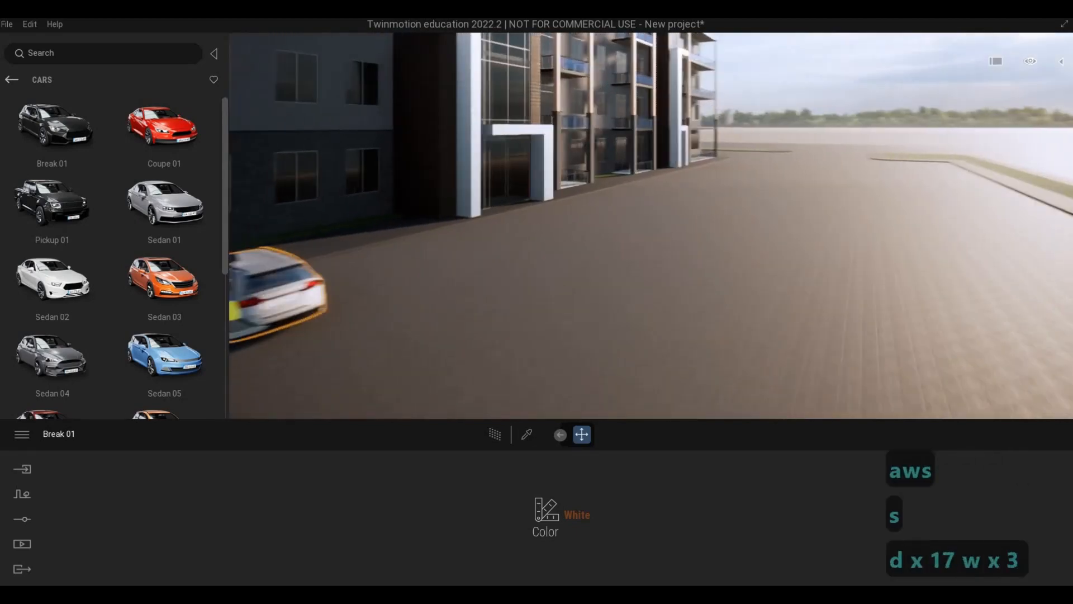
key(w)
key(w)
key(w)
key(w)
key(w)
key(w)
key(w)
key(w)
key(w)
key(w)
key(w)
key(w)
key(w)
key(q)
key(a)
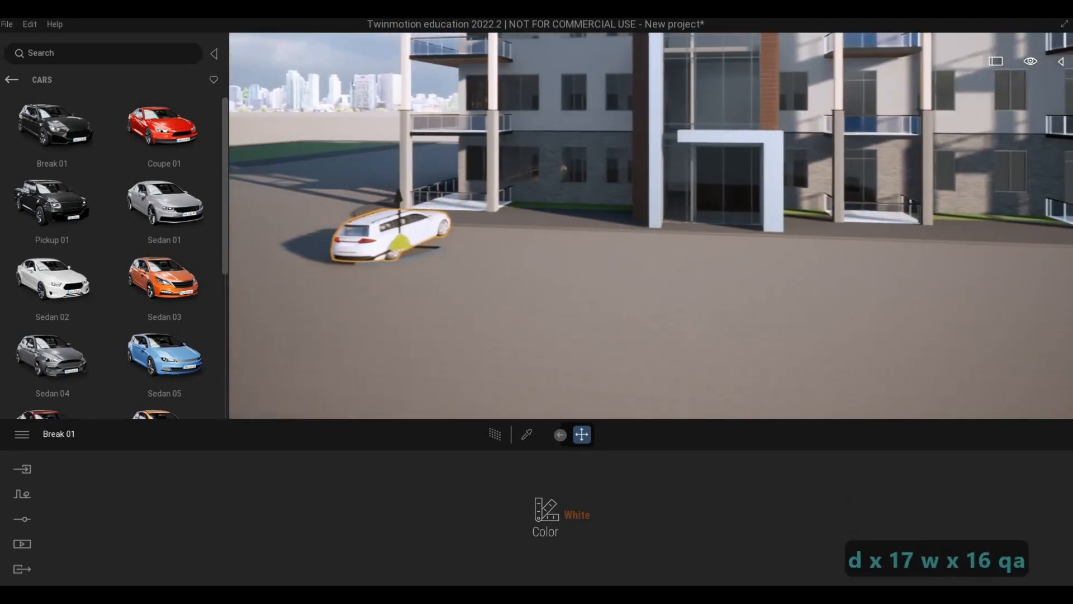
Examine the whole front facade from road level, from the parked car across to the opposite corner.
key(w)
key(d)
key(d)
key(d)
key(d)
key(d)
key(d)
key(d)
key(d)
key(d)
key(s)
key(s)
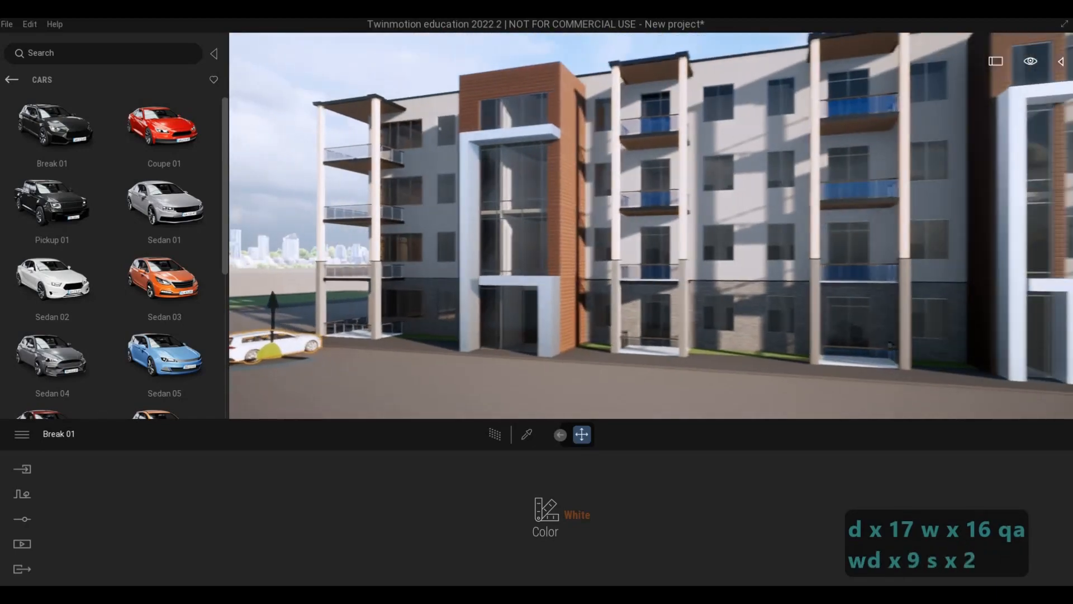
key(e)
key(d)
key(d)
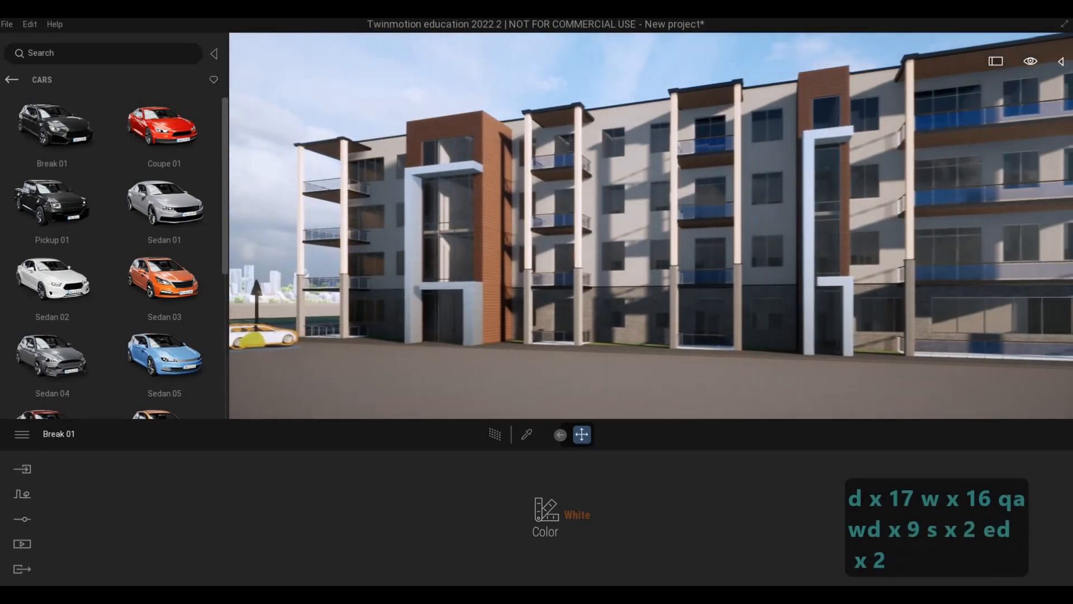
key(d)
key(d)
key(d)
key(d)
key(d)
key(d)
key(d)
key(d)
key(d)
key(d)
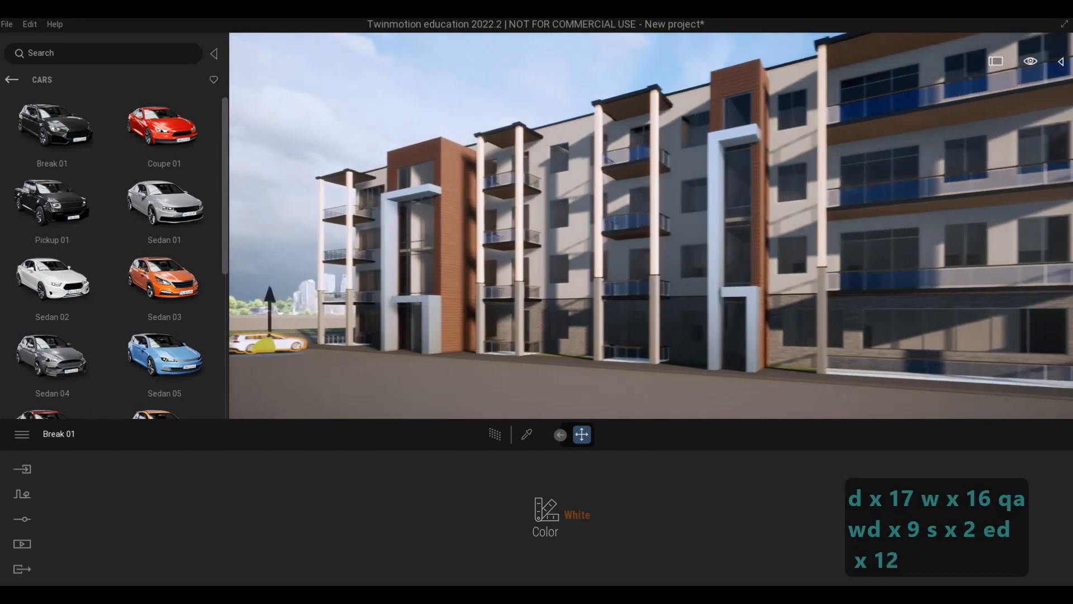
key(e)
key(a)
key(s)
key(d)
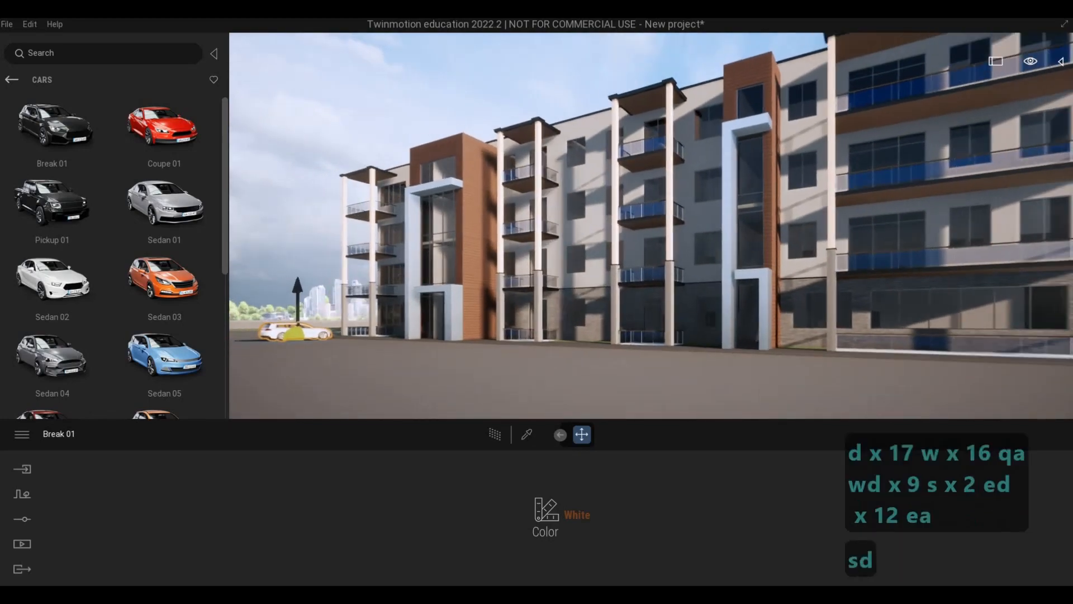
key(d)
key(d)
key(q)
key(s)
key(d)
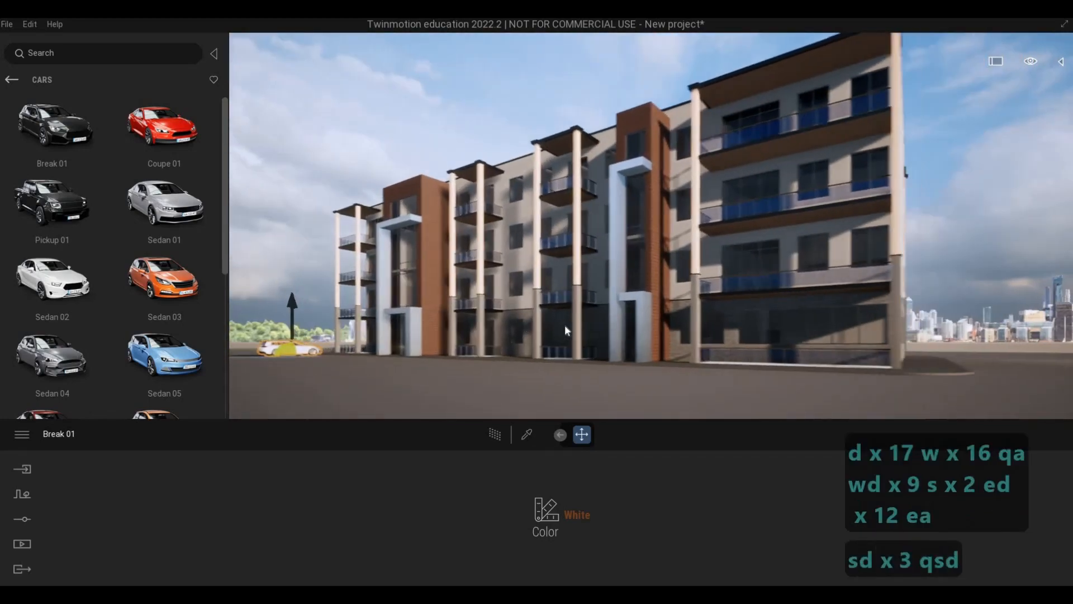
key(w)
key(q)
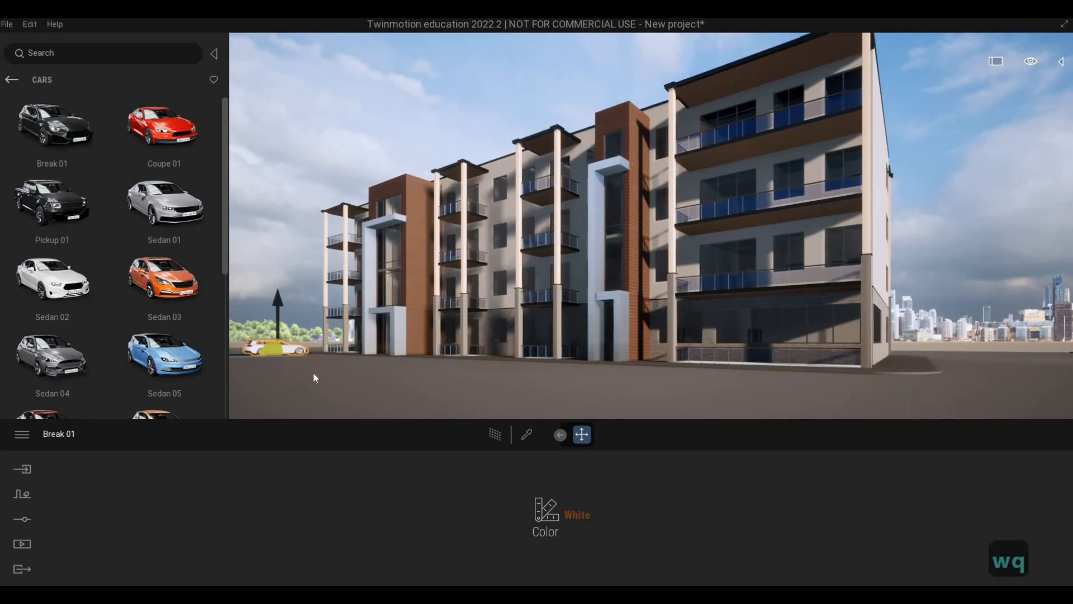
Place the Coupe 01 car from the library on the road beside the parked Break 01 car.
key(a)
key(w)
click(302, 383)
key(a)
key(w)
key(w)
key(w)
key(w)
key(w)
key(w)
key(w)
key(w)
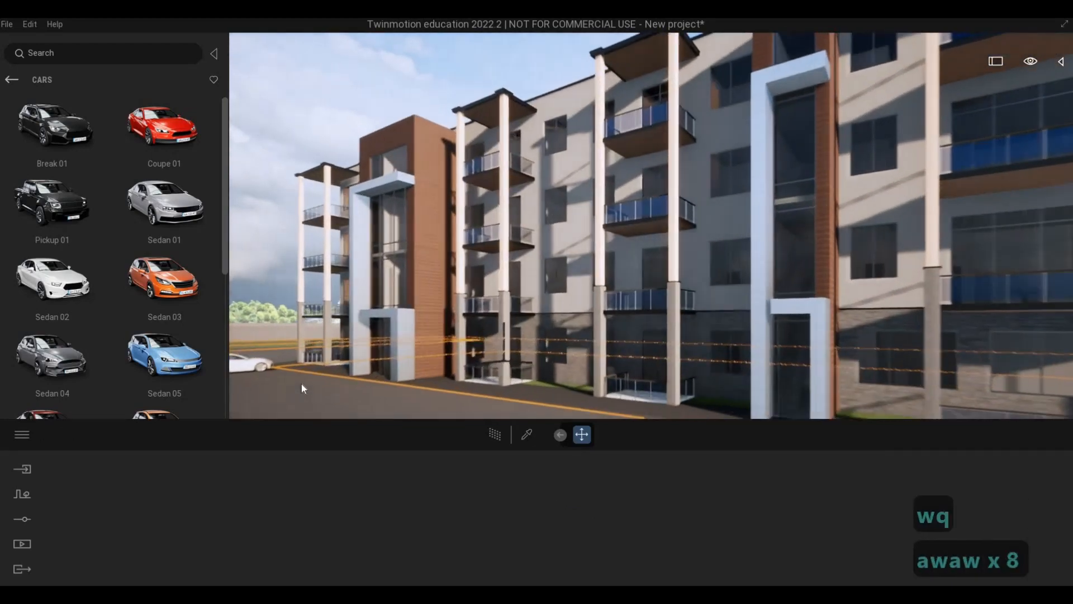
key(w)
key(w)
key(w)
key(w)
key(w)
key(w)
key(w)
key(w)
key(w)
key(w)
key(w)
key(Escape)
key(a)
key(a)
key(a)
key(a)
key(a)
key(a)
key(a)
key(a)
key(a)
key(a)
key(a)
key(a)
key(a)
key(a)
key(a)
key(a)
key(a)
key(a)
right_drag(378, 324, 433, 386)
key(a)
key(a)
key(a)
key(a)
key(a)
key(a)
key(a)
key(a)
key(a)
key(a)
key(a)
key(a)
key(a)
key(a)
key(a)
key(a)
key(a)
key(a)
key(a)
key(a)
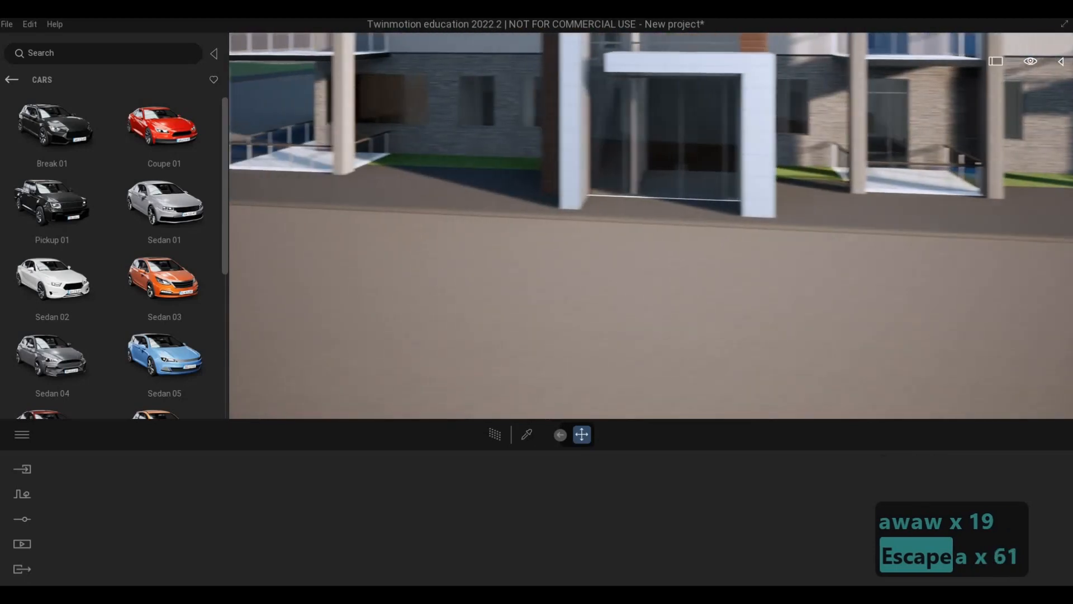
key(a)
key(a)
drag(162, 127, 606, 309)
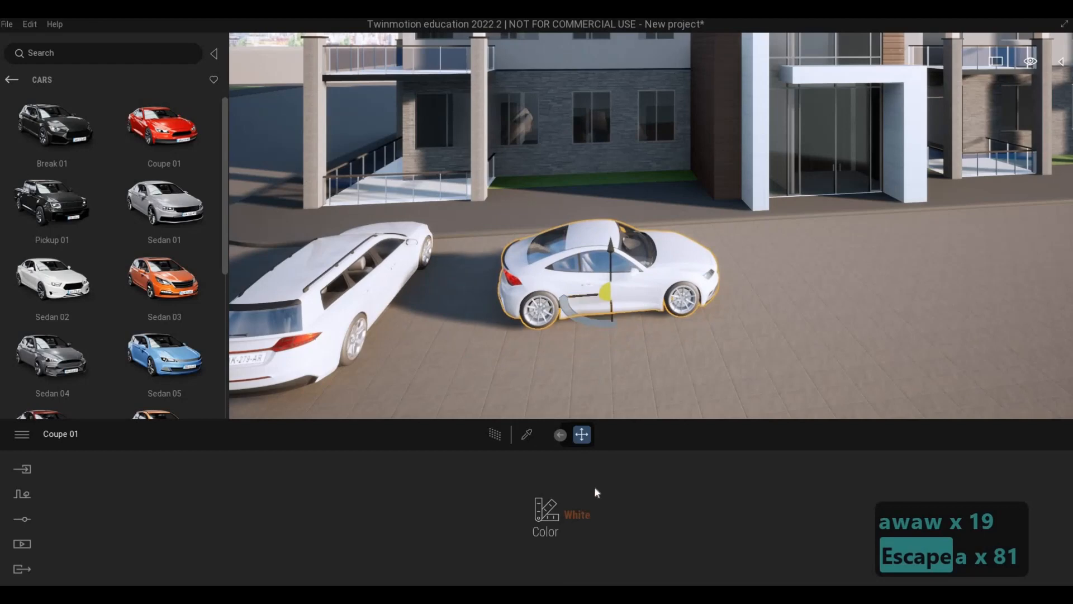
Set the Coupe 01's color to Vivid red and rotate the car 90 degrees.
scroll(514, 424, down, 3)
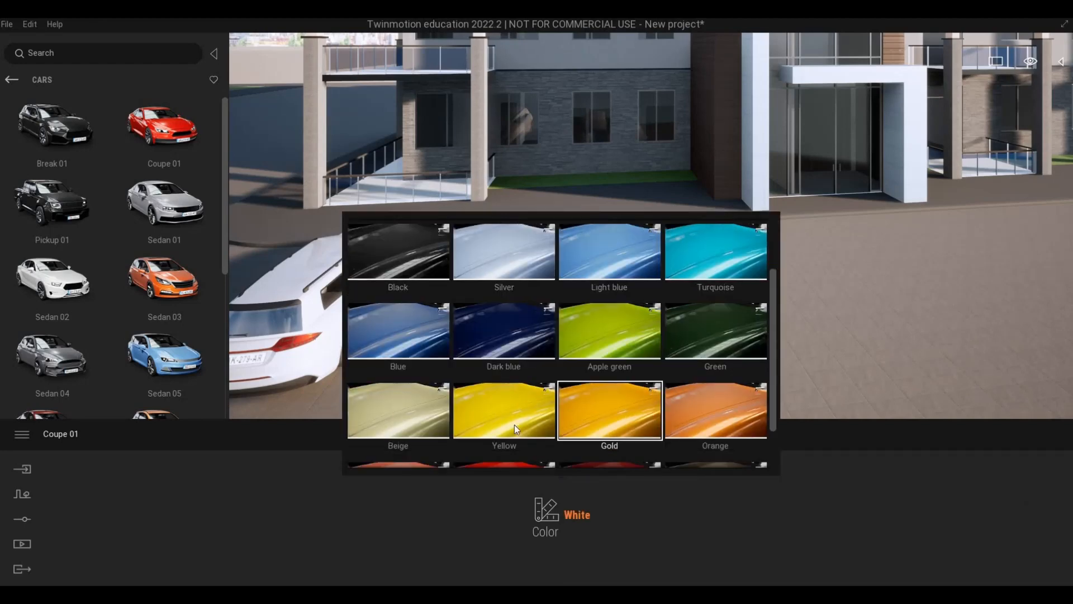
click(539, 447)
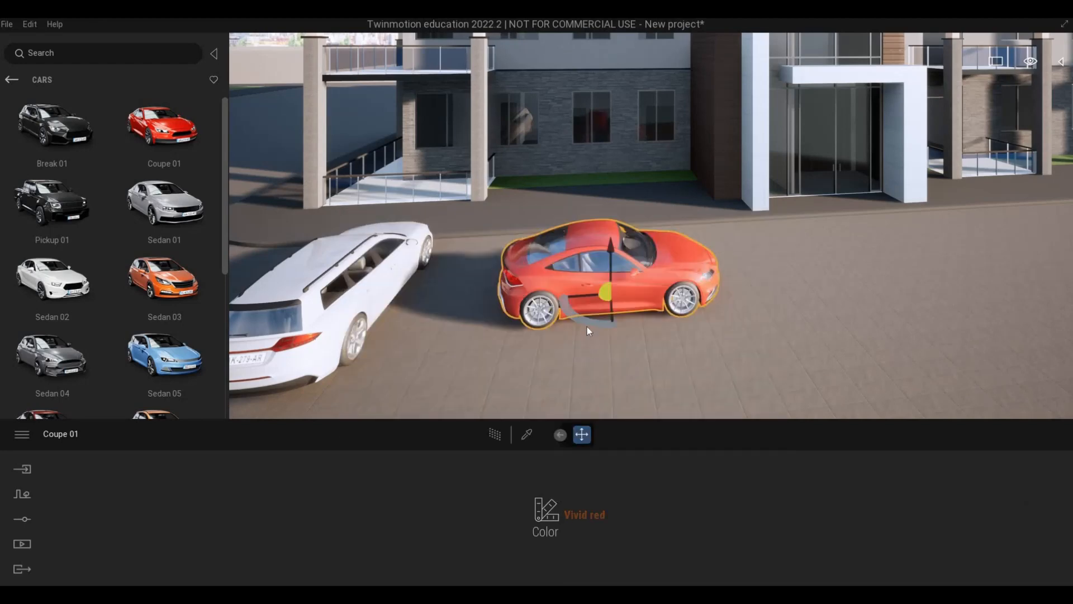
text(90)
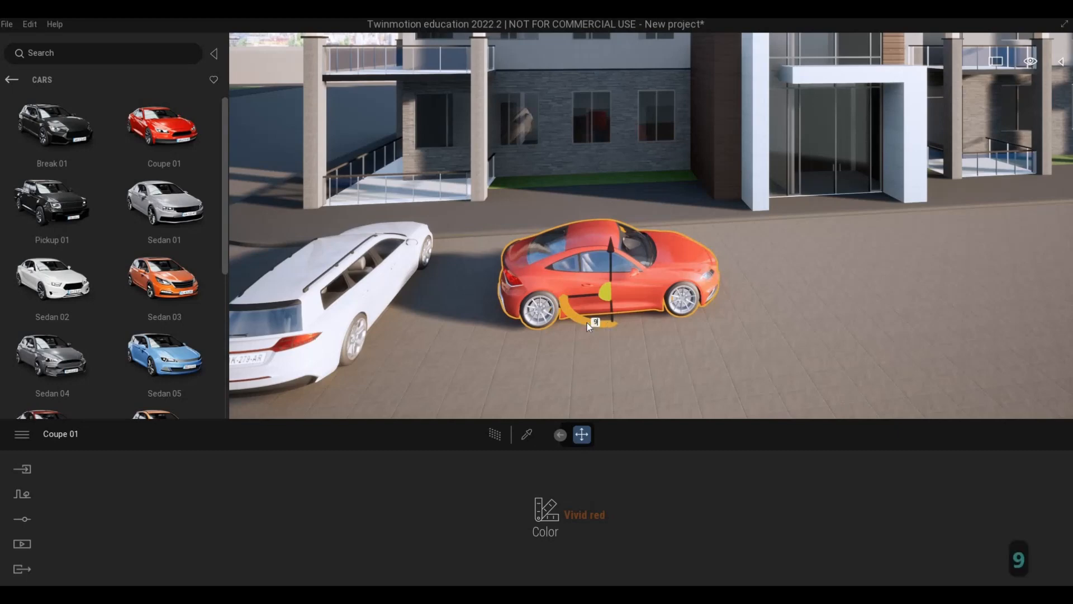
key(Return)
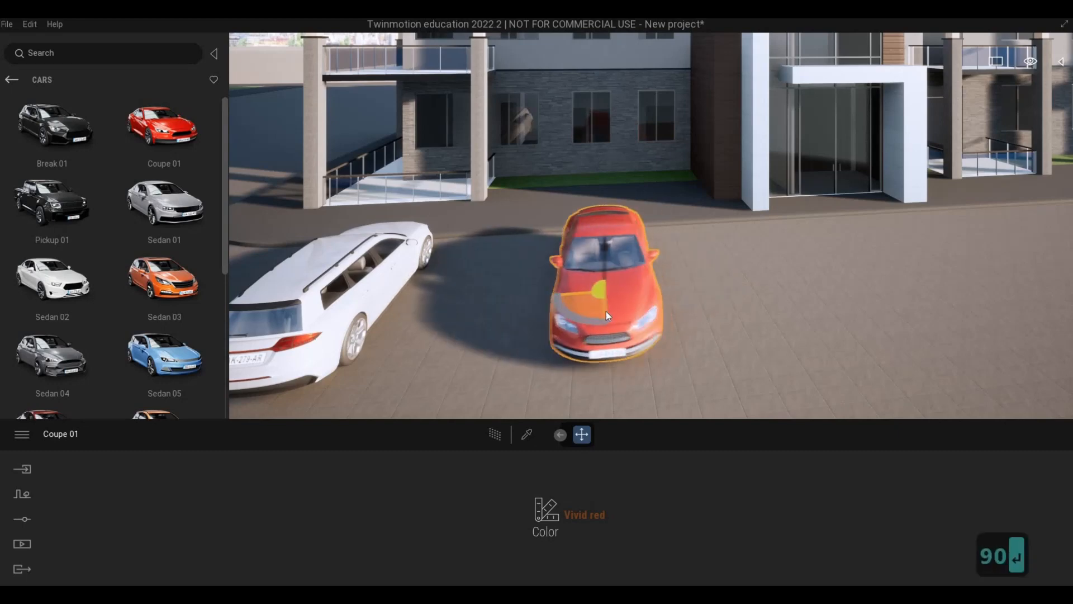
Place the Sedan 06 car on the road in front of the balconies just past the entrance.
key(d)
key(d)
key(d)
key(d)
key(d)
key(d)
key(d)
key(d)
key(d)
key(d)
key(d)
key(d)
key(d)
key(d)
key(d)
key(d)
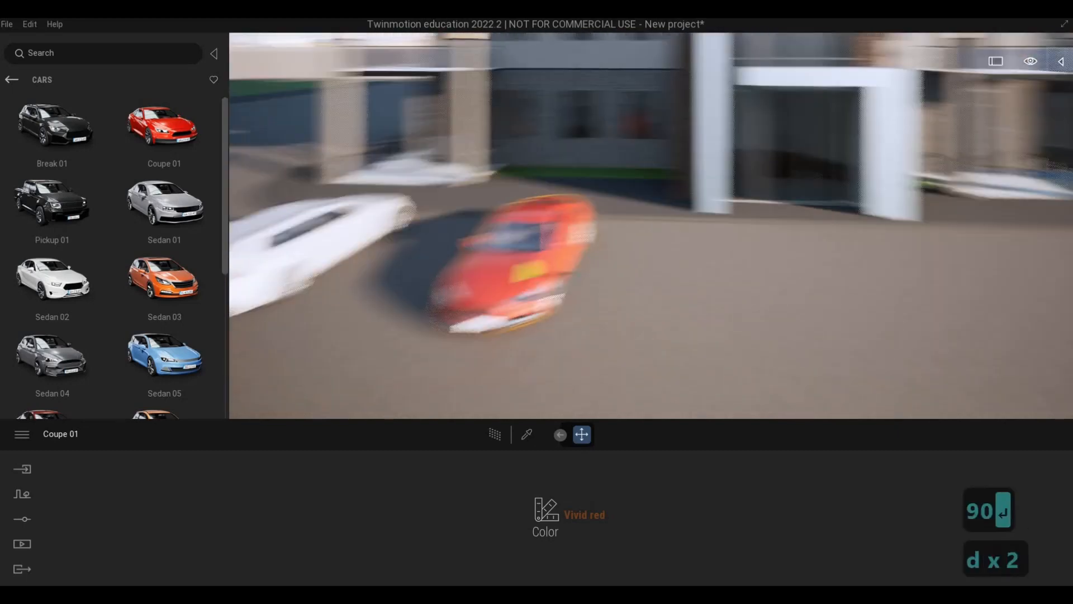
key(s+d)
key(s+d)
key(s+d)
key(s+d)
key(s+d)
key(s+d)
key(s+d)
key(s+d)
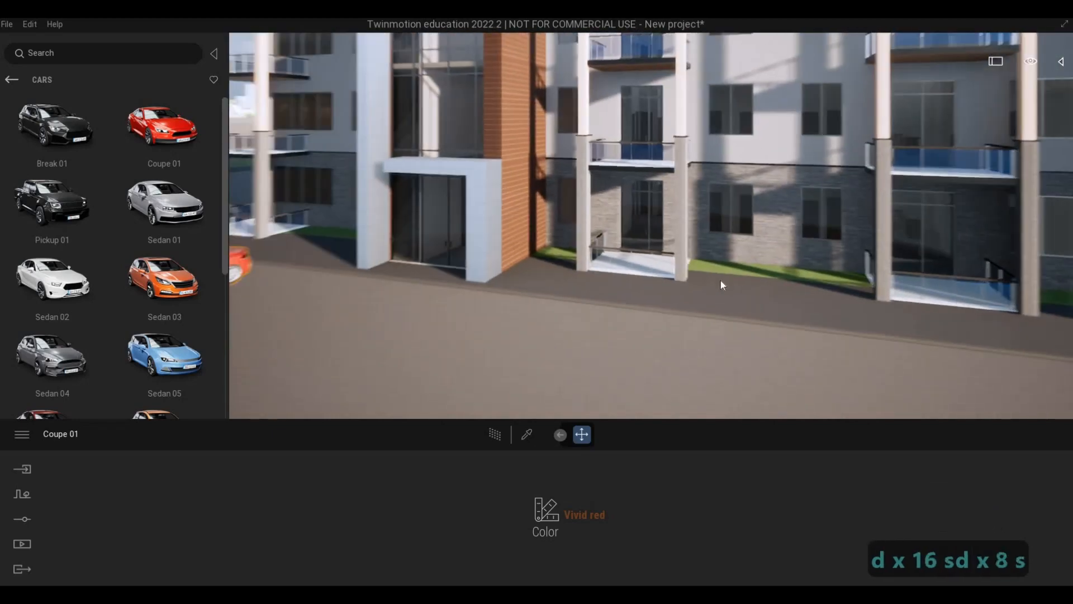
key(s+a)
key(s+a)
key(s+a)
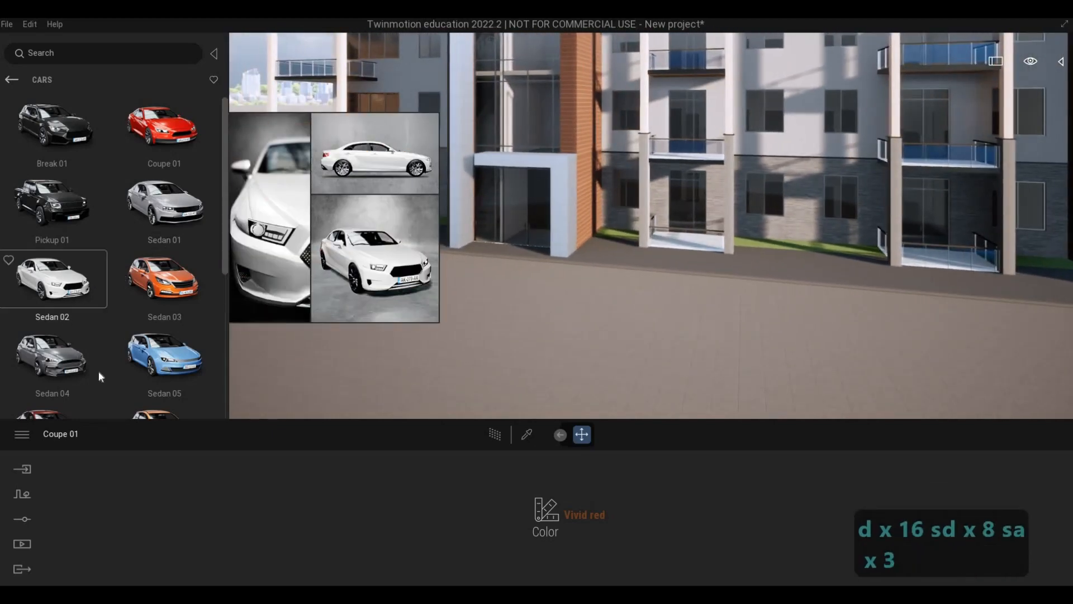
scroll(112, 374, down, 1)
drag(703, 319, 705, 345)
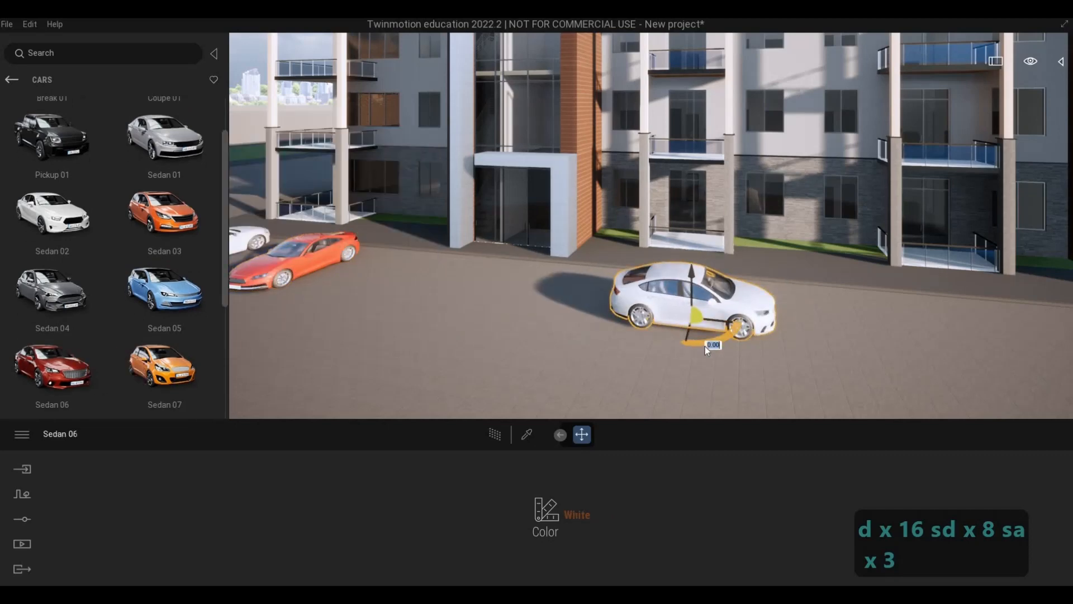
Rotate the Sedan 06 car 90 degrees and set its color to Dark blue.
text(90)
key(Return)
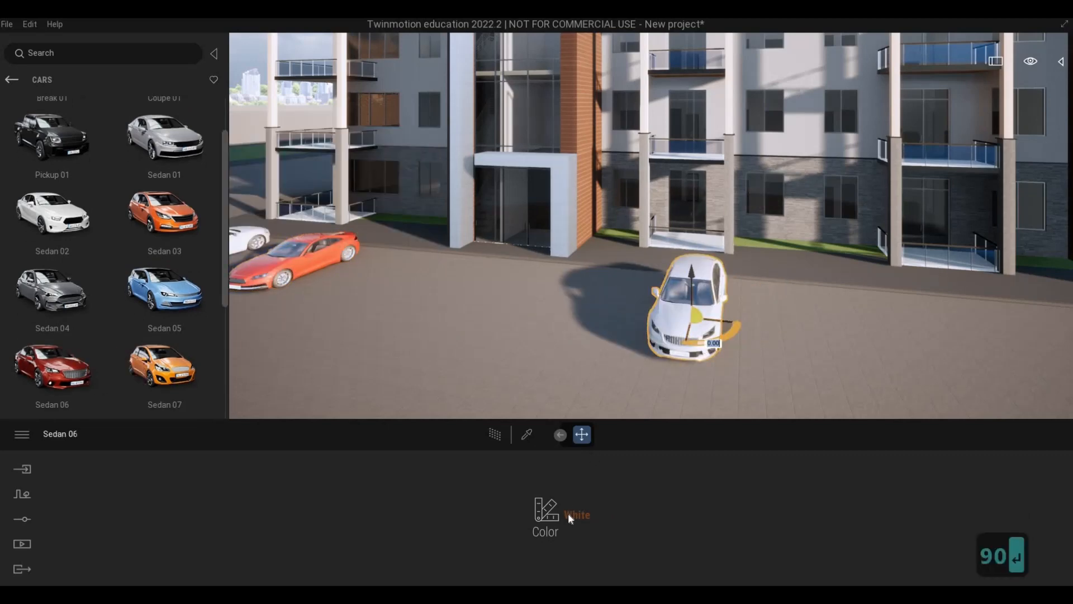
click(568, 512)
click(514, 413)
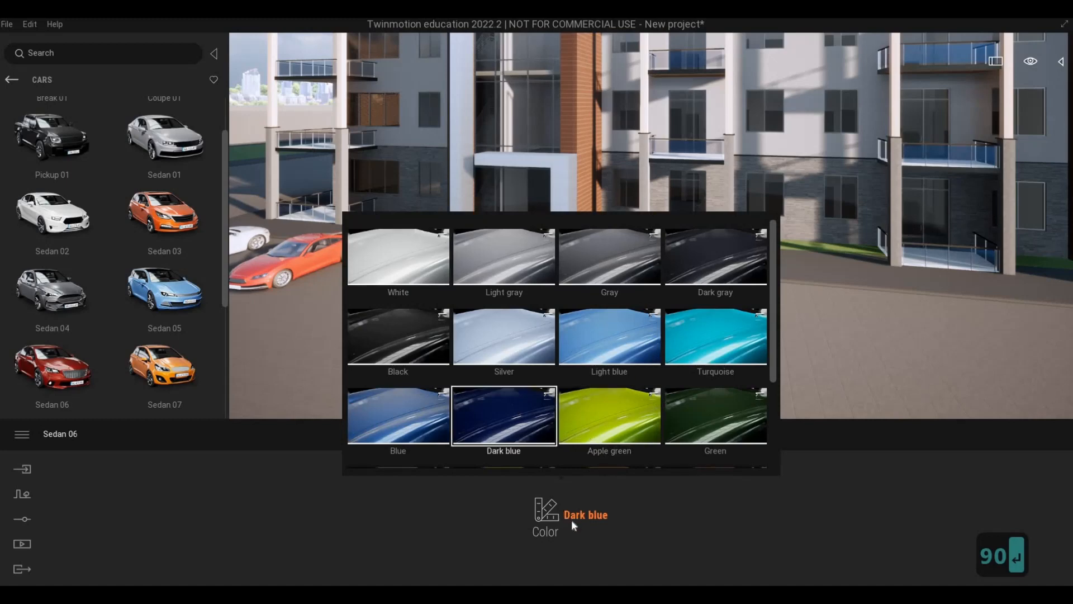
drag(705, 327, 731, 334)
Examine the spacing of the three parked cars against the front facade from farther back on the road.
key(d)
key(s)
key(s)
right_drag(731, 334, 719, 242)
key(s)
key(s)
key(s)
key(s)
key(s)
key(e)
key(s)
key(d)
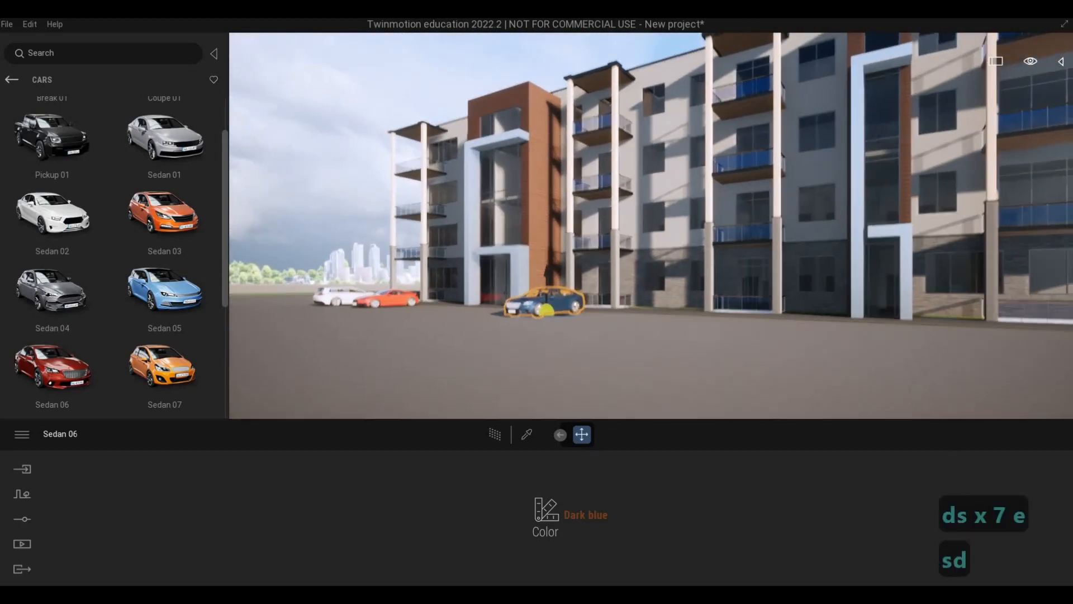
key(d)
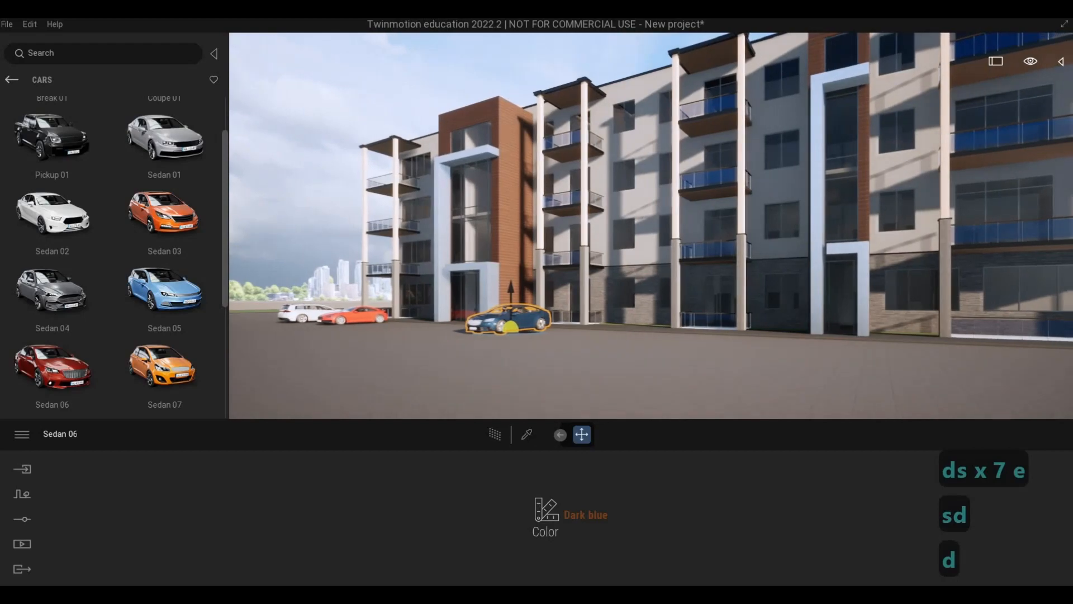
Move the dark blue Sedan 06 by about 1.93 along the building front.
key(a)
key(w)
key(w)
key(w)
key(w)
key(w)
key(w)
key(w)
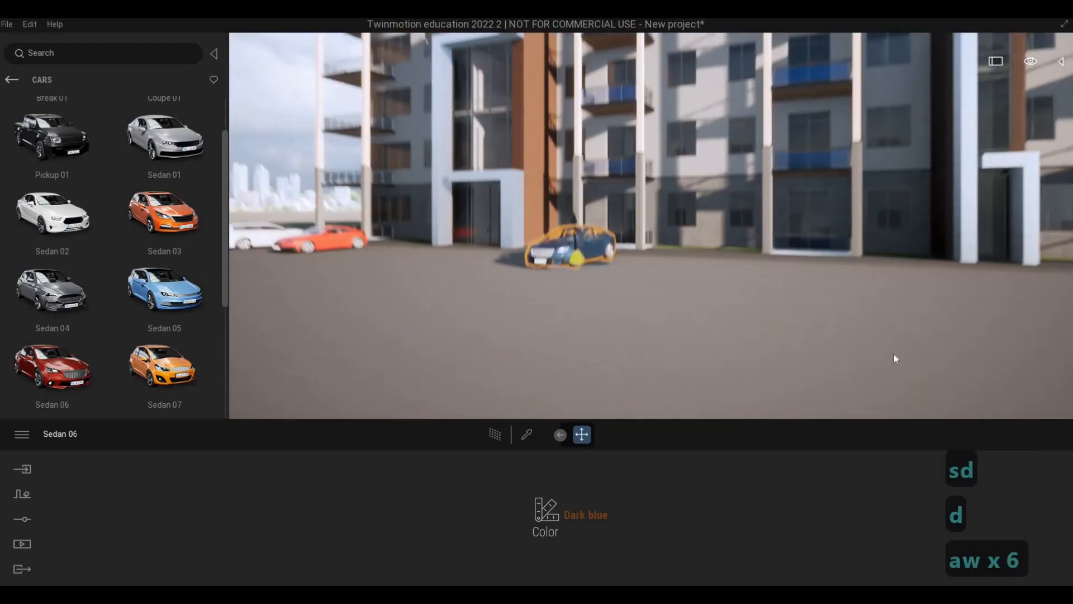
key(q)
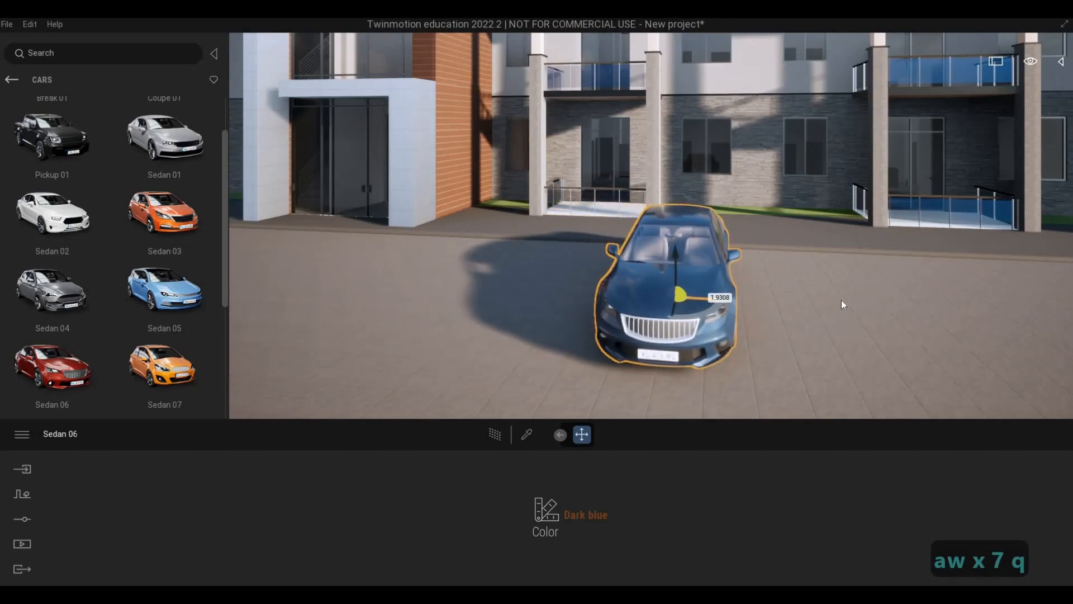
Examine the car arrangement and full facade from the road's opposite end, and clear the car selection.
key(d)
key(s)
key(d)
key(s)
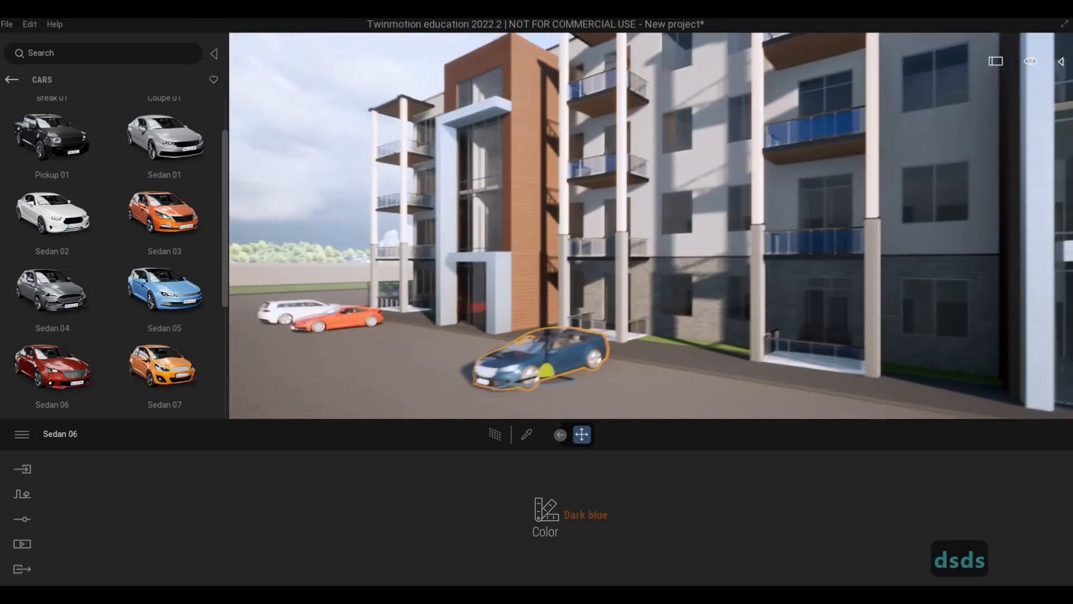
key(d)
key(s)
key(d)
key(d)
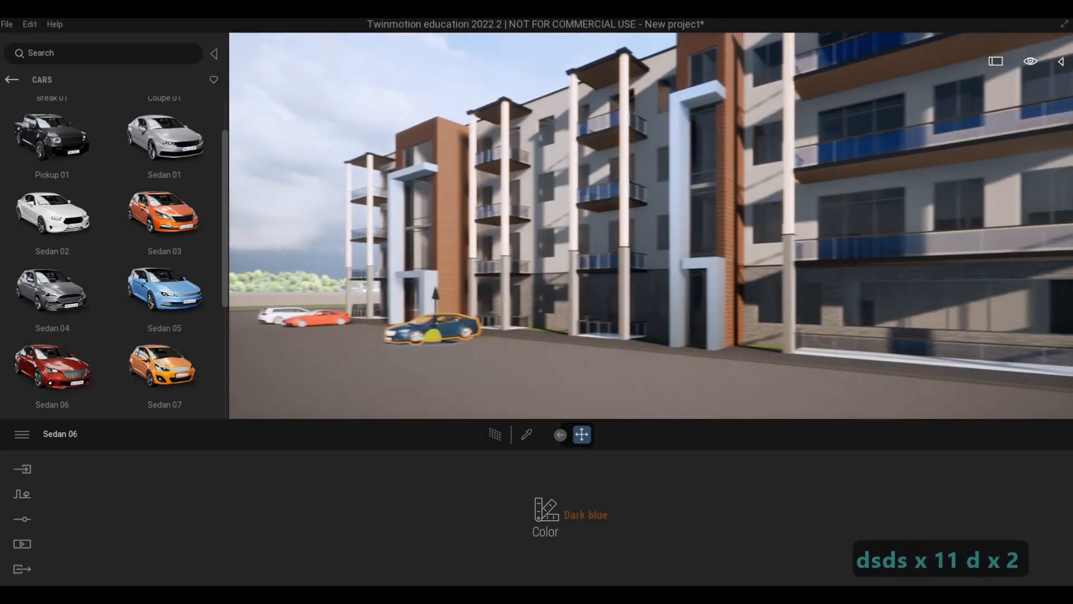
key(s)
key(e)
key(Escape)
key(Escape)
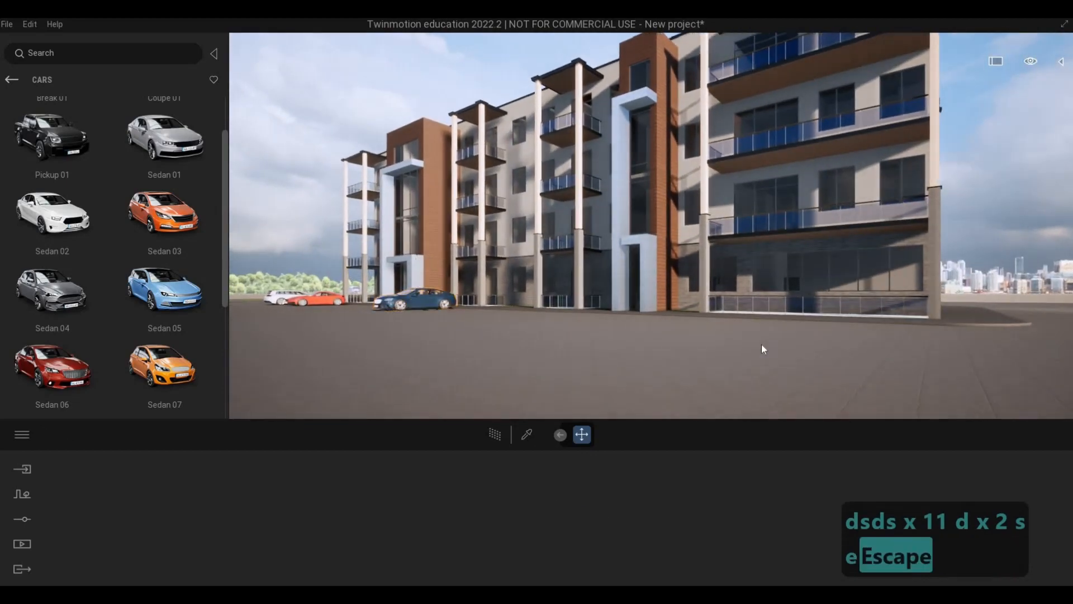
Place the Sedan 07 car on the road near the second entrance and rotate it 90 degrees.
key(d)
key(a)
key(w)
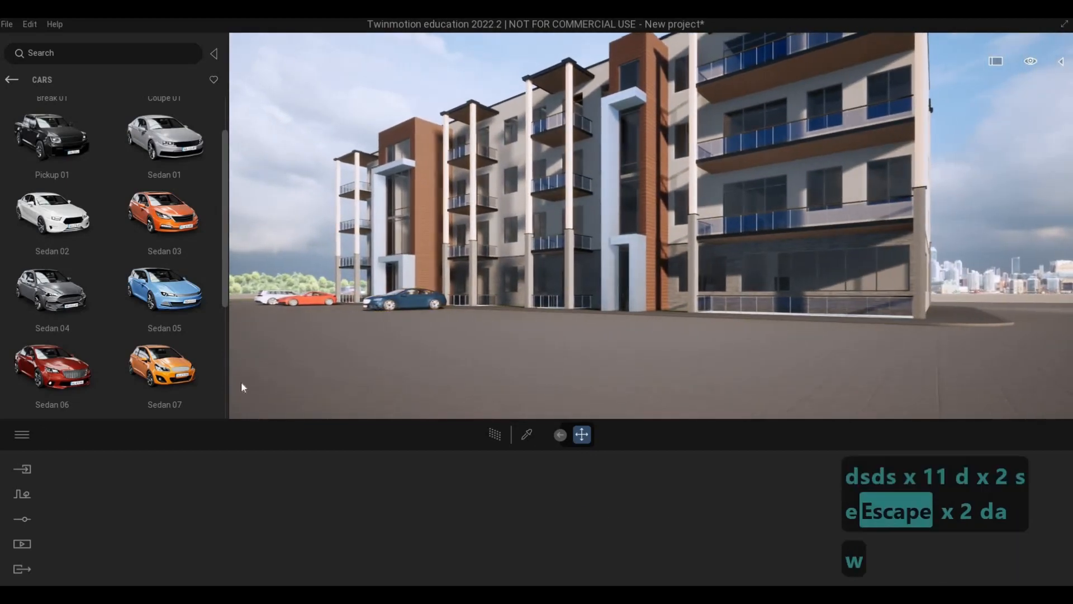
key(q)
drag(562, 373, 590, 371)
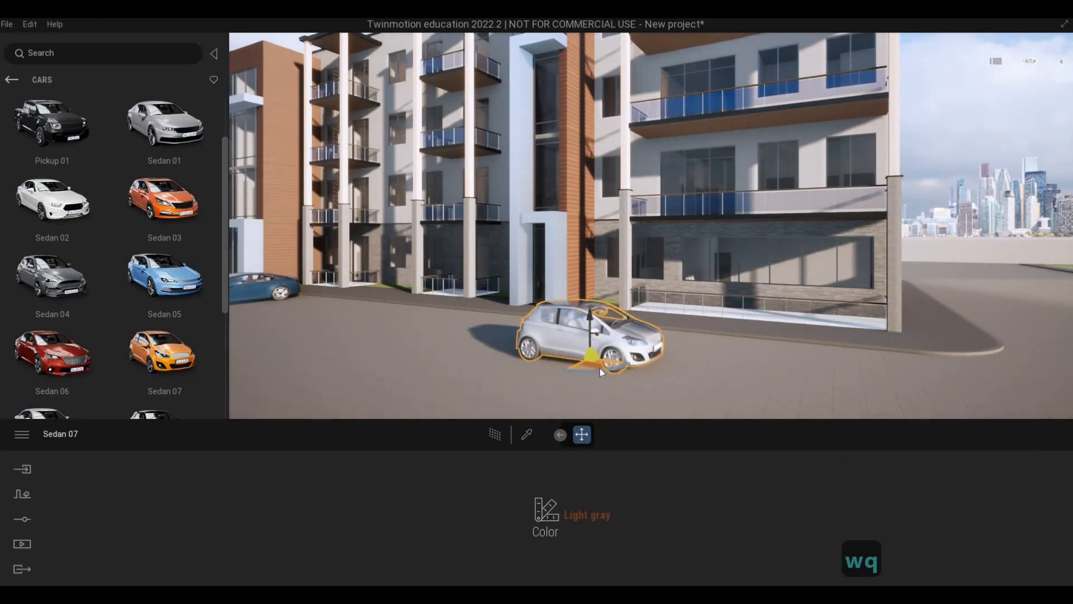
click(604, 370)
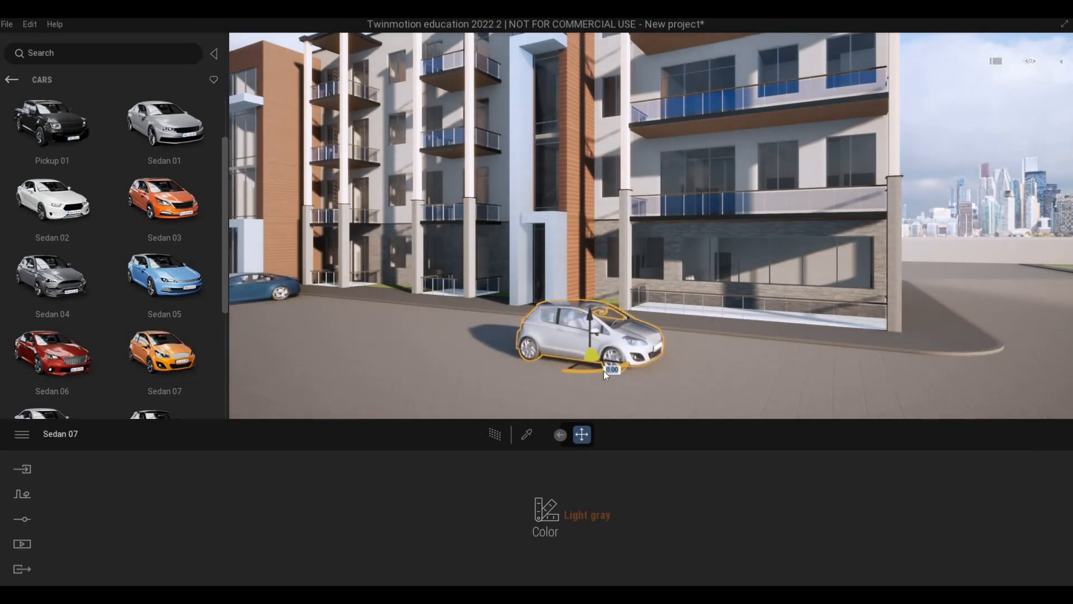
text(90)
key(Return)
Rotate the light gray Sedan 07 by 180 degrees and clear the car selection.
key(w)
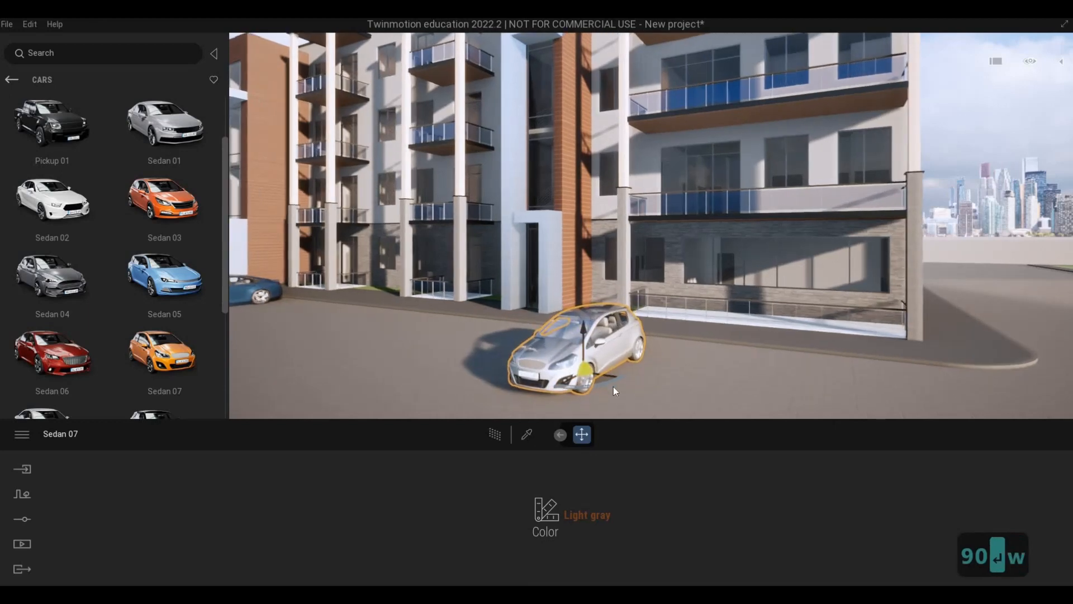
key(a)
click(619, 389)
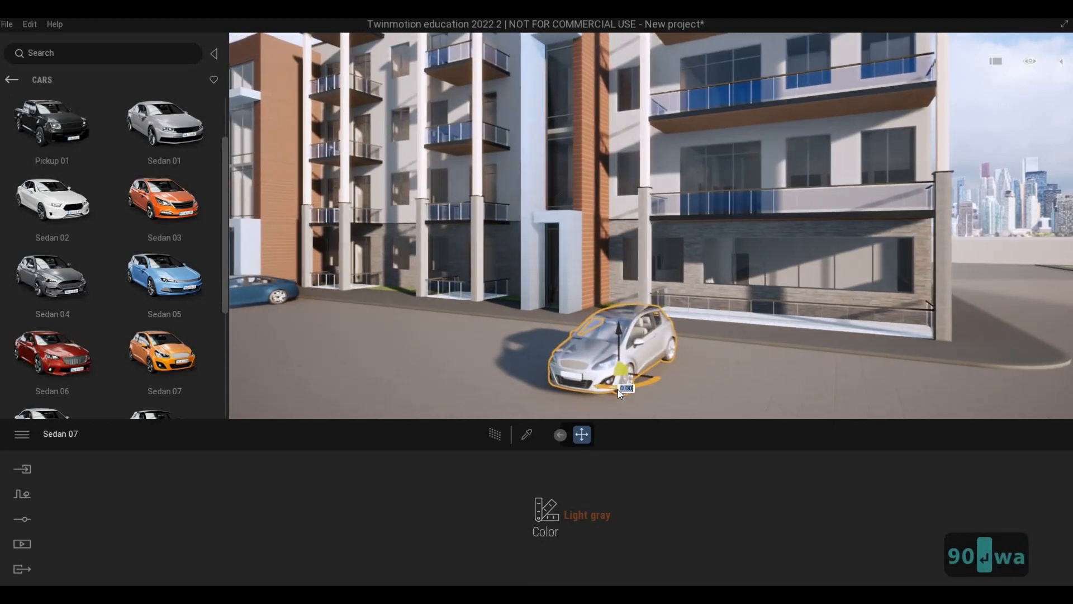
text(180)
key(Return)
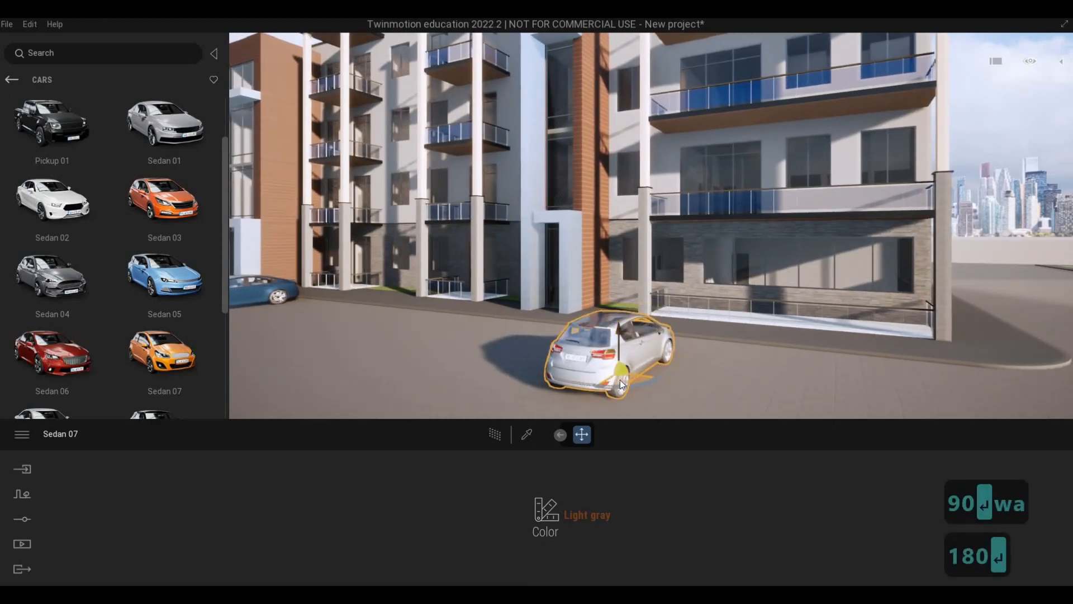
key(s)
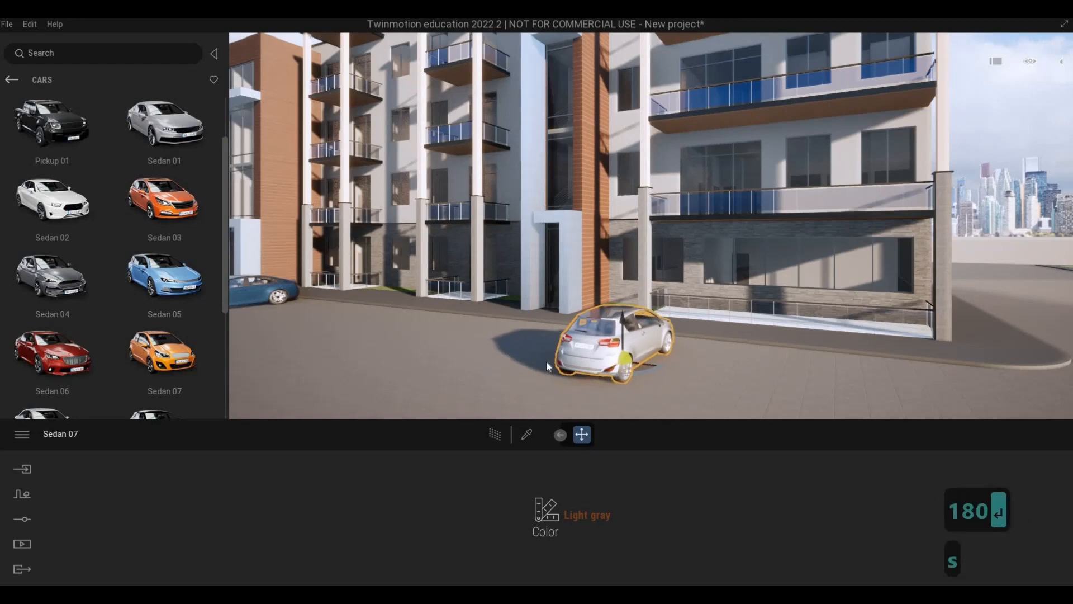
key(a)
key(Escape)
key(Escape)
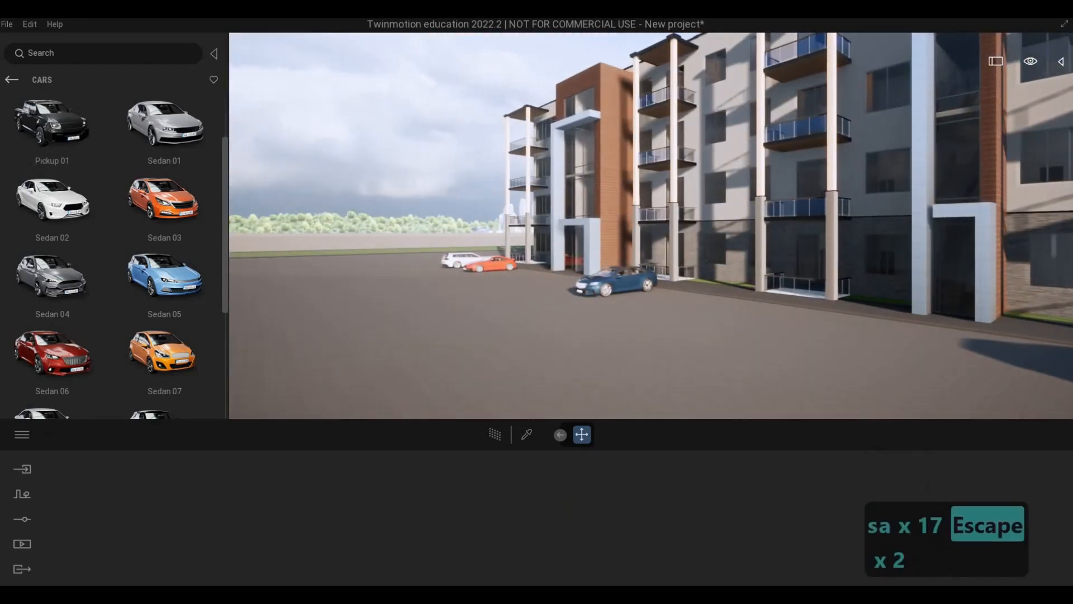
Examine the cars along the front facade, from the dark blue sedan to the white car at the building's end.
key(a)
key(w)
key(q)
key(a)
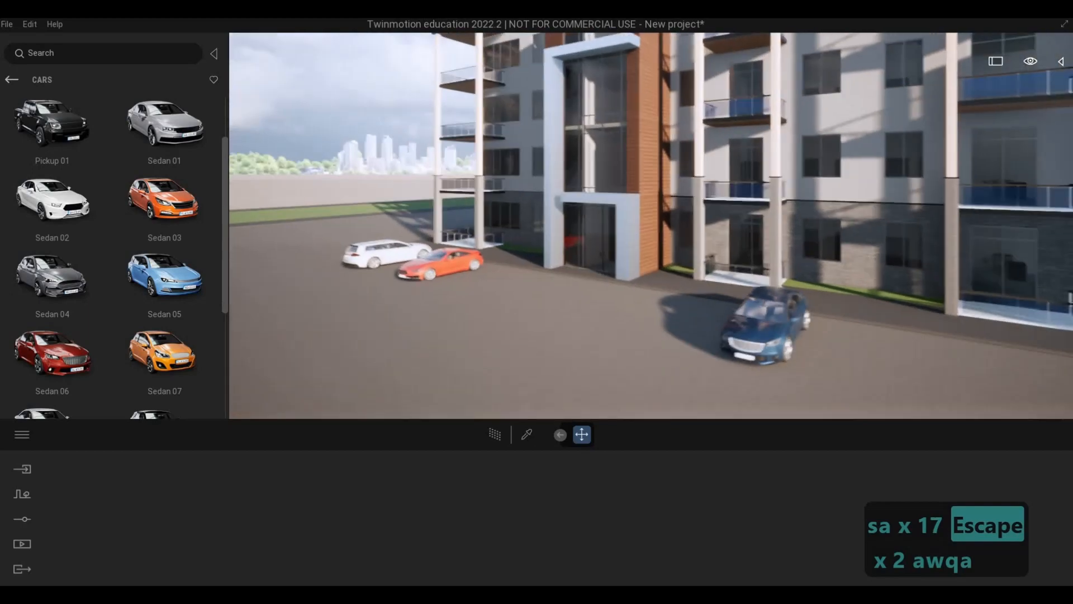
key(a)
key(a)
key(a)
key(a)
key(a)
key(a)
key(a)
key(a)
key(a)
key(a)
key(a)
key(a)
key(a)
key(a)
key(a)
key(a)
key(a)
key(a)
key(a)
key(a)
key(w)
key(w)
key(w)
key(w)
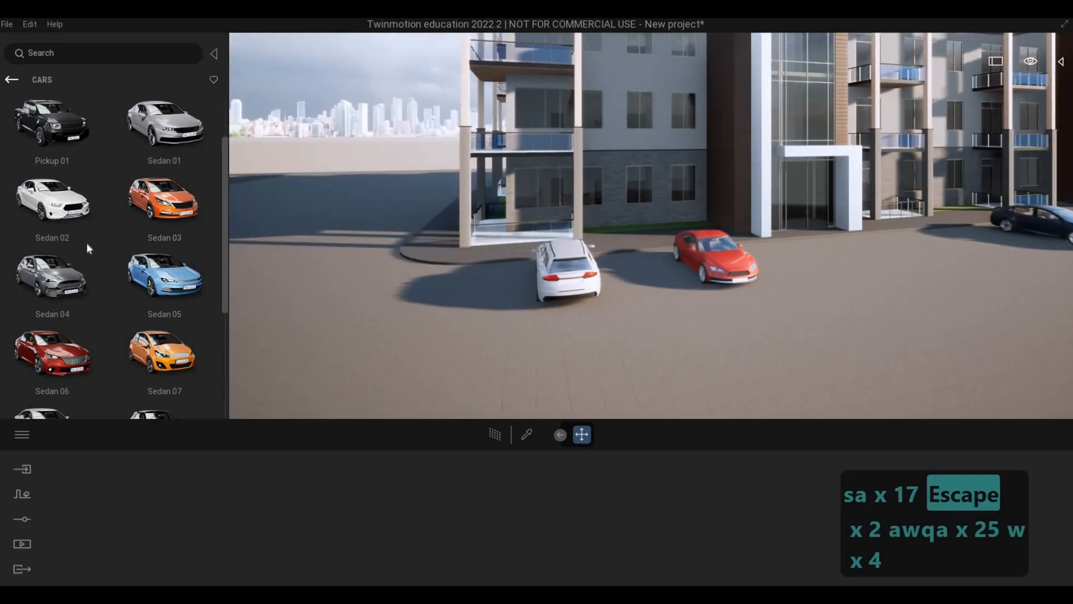
Open the Decals collection of road markings in the asset library.
click(12, 80)
click(12, 82)
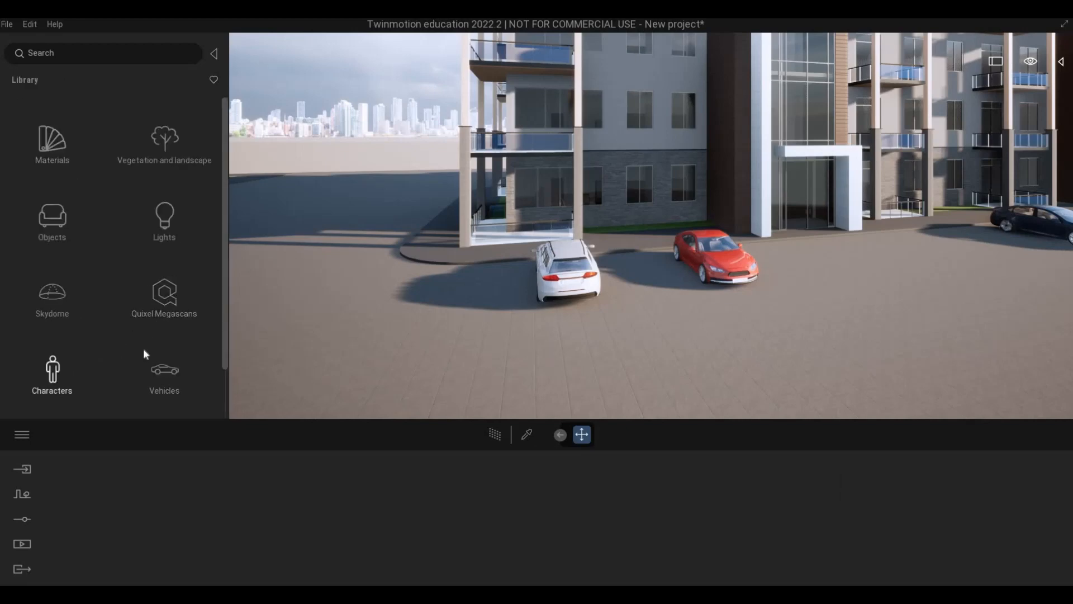
scroll(78, 369, down, 1)
scroll(106, 366, up, 1)
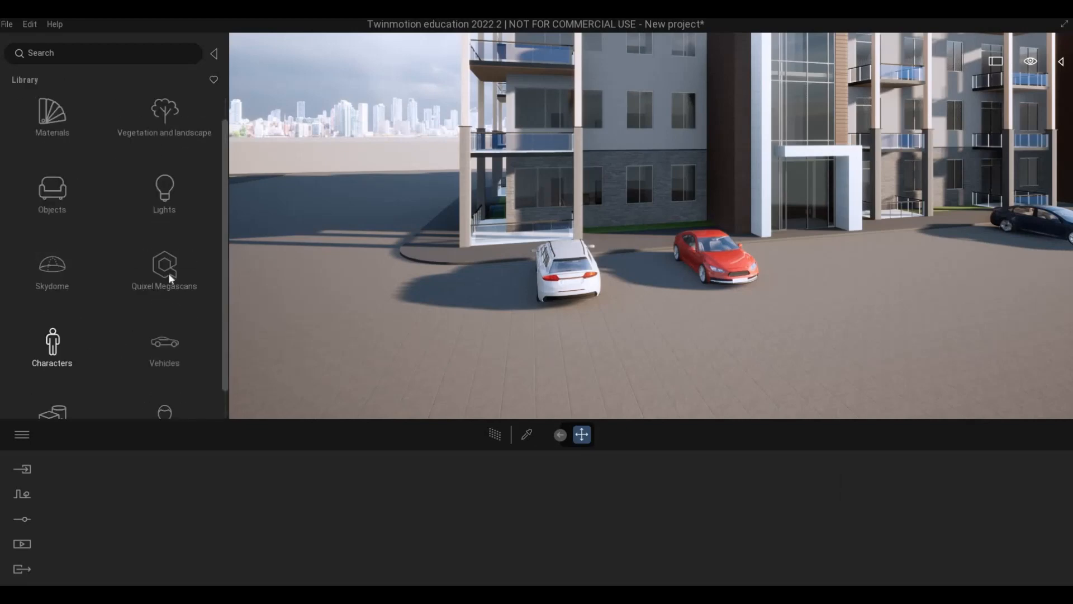
click(84, 218)
click(168, 223)
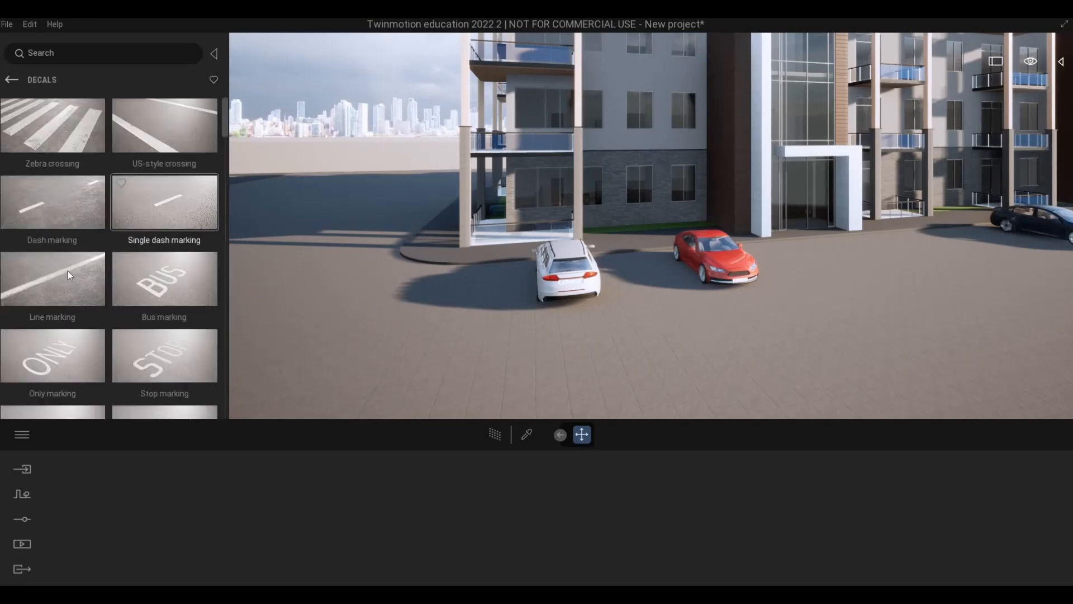
Place a Line marking decal on the road beside the white car and rotate it 90 degrees.
drag(444, 312, 415, 320)
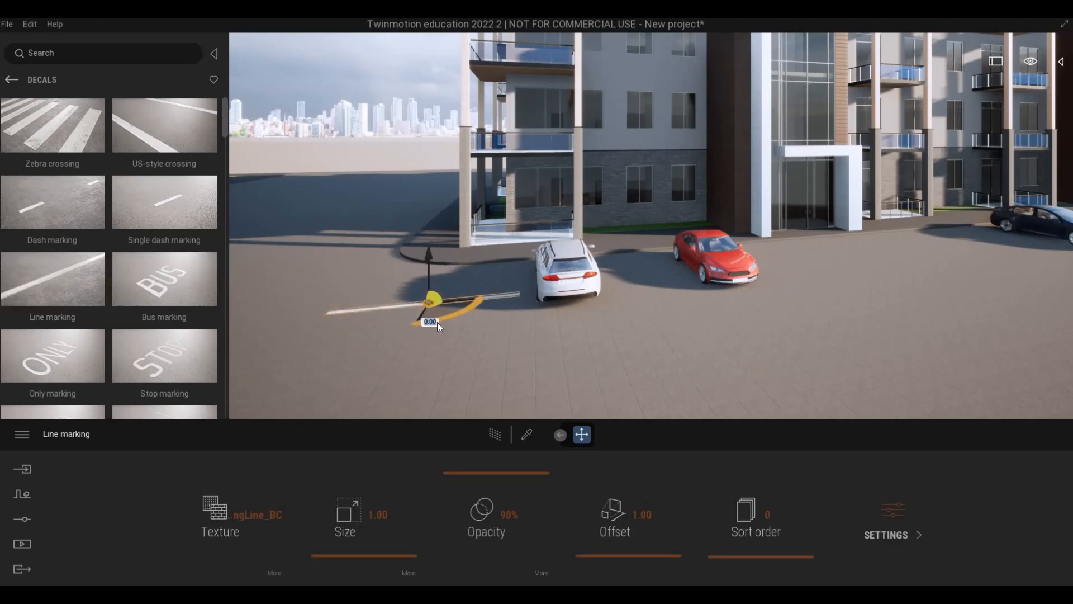
click(438, 320)
key(Return)
click(442, 319)
text(90)
key(Return)
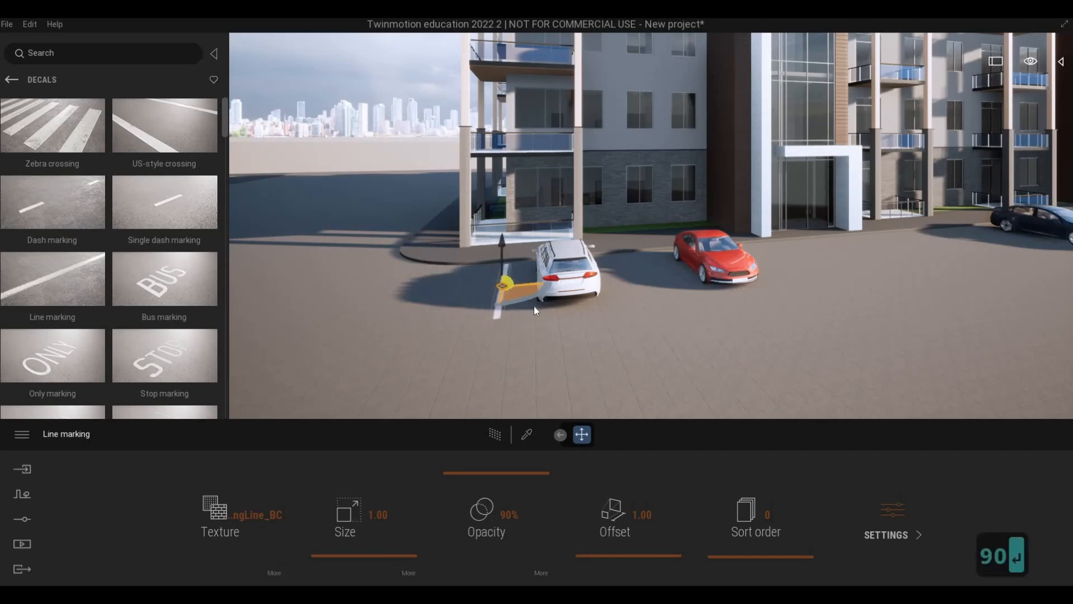
Move the line marking closer to the side of the white car.
key(a)
key(w)
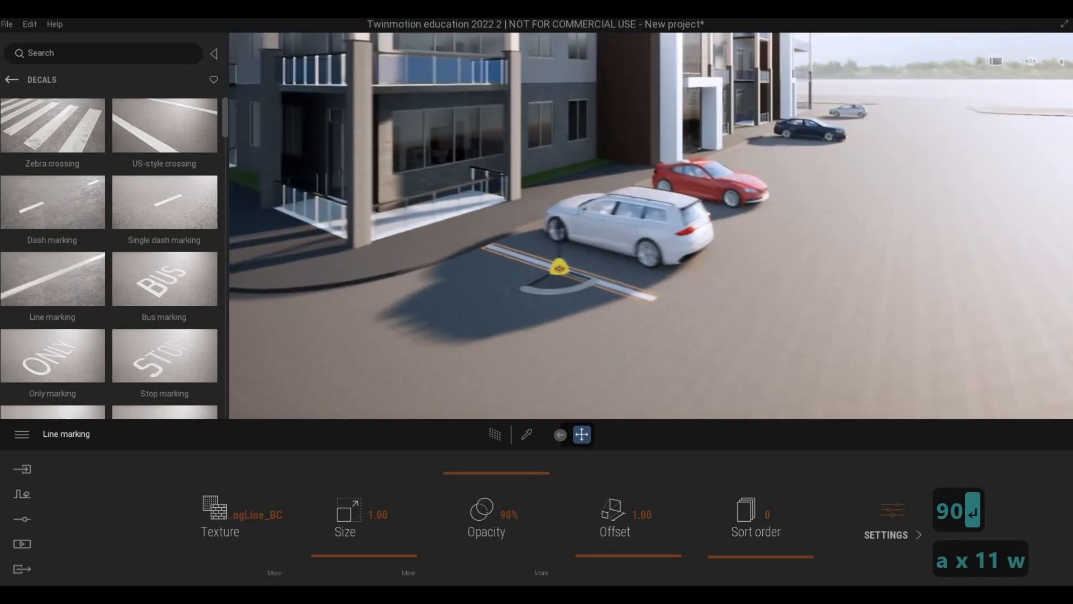
key(w)
key(d)
key(w)
key(w)
key(w)
key(w)
key(w)
key(w)
key(w)
key(w)
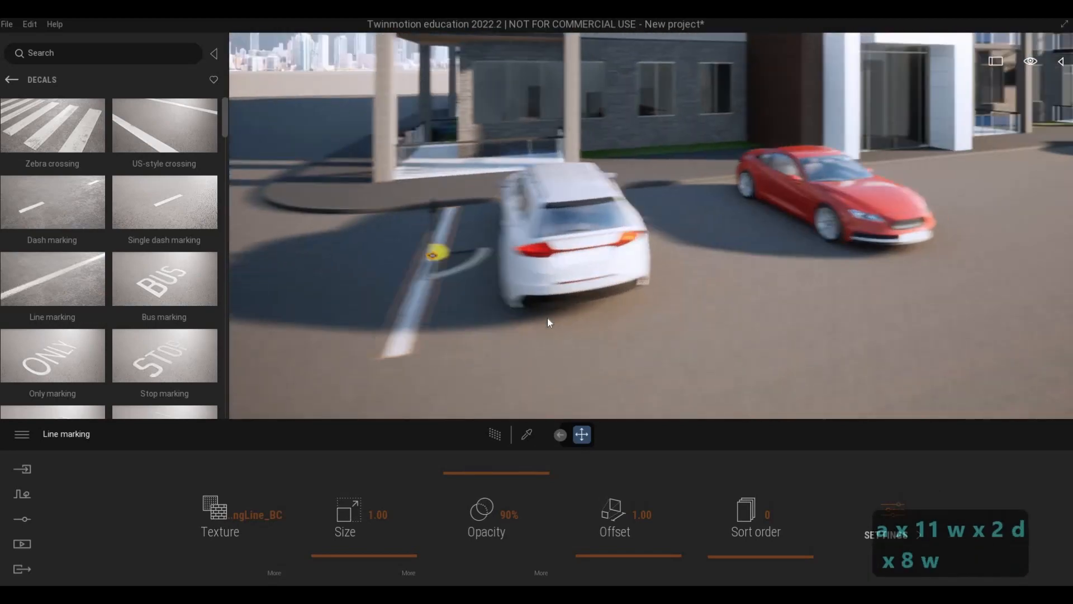
key(s)
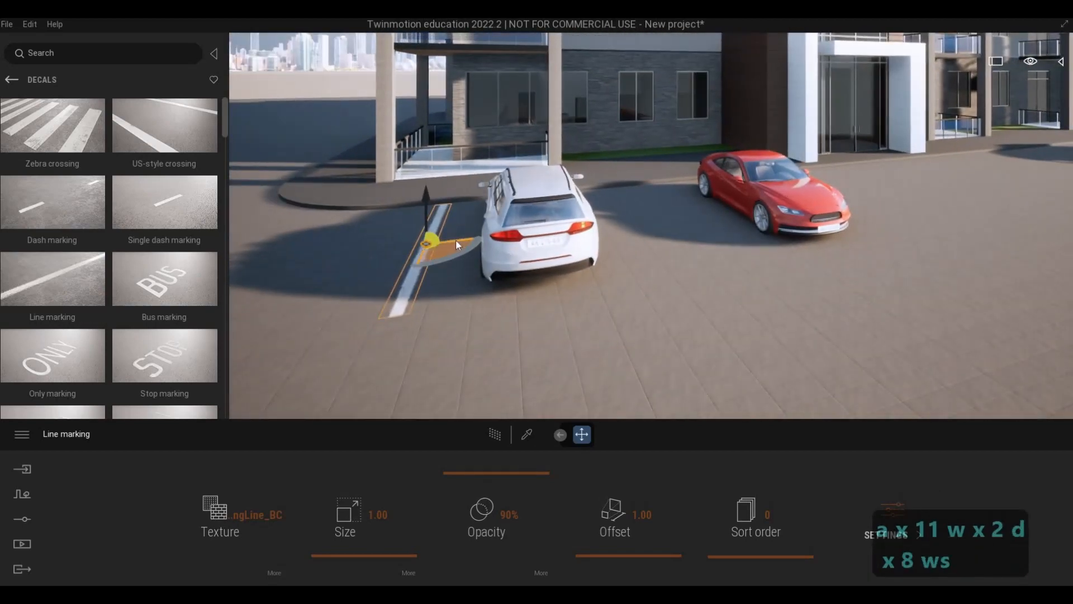
drag(477, 240, 481, 239)
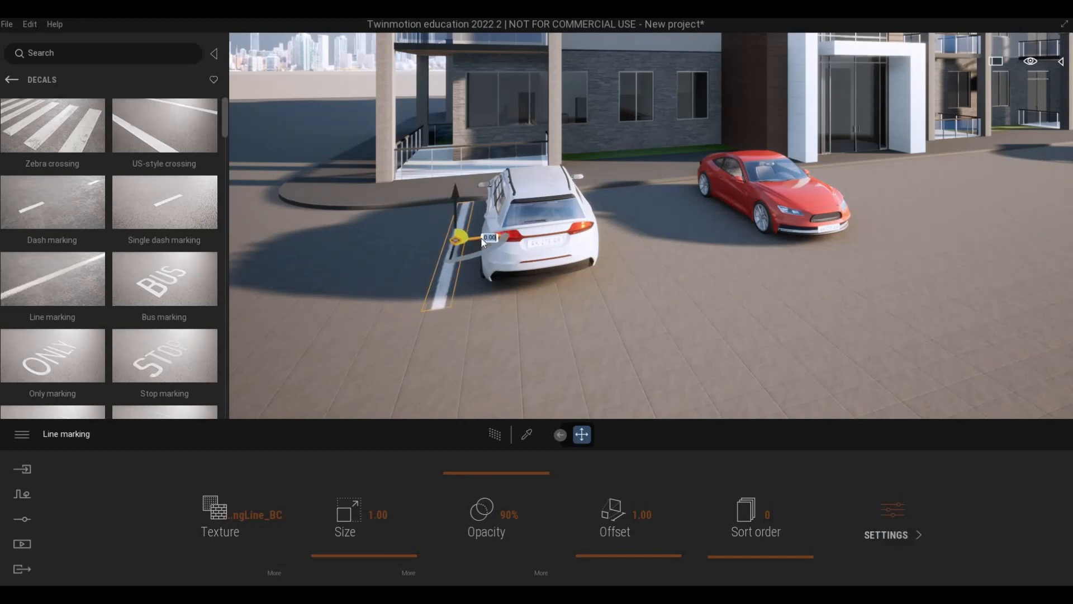
Copy the line marking to the white car's other side as one instance with 3.2 m spacing.
alt+drag(483, 237, 637, 240)
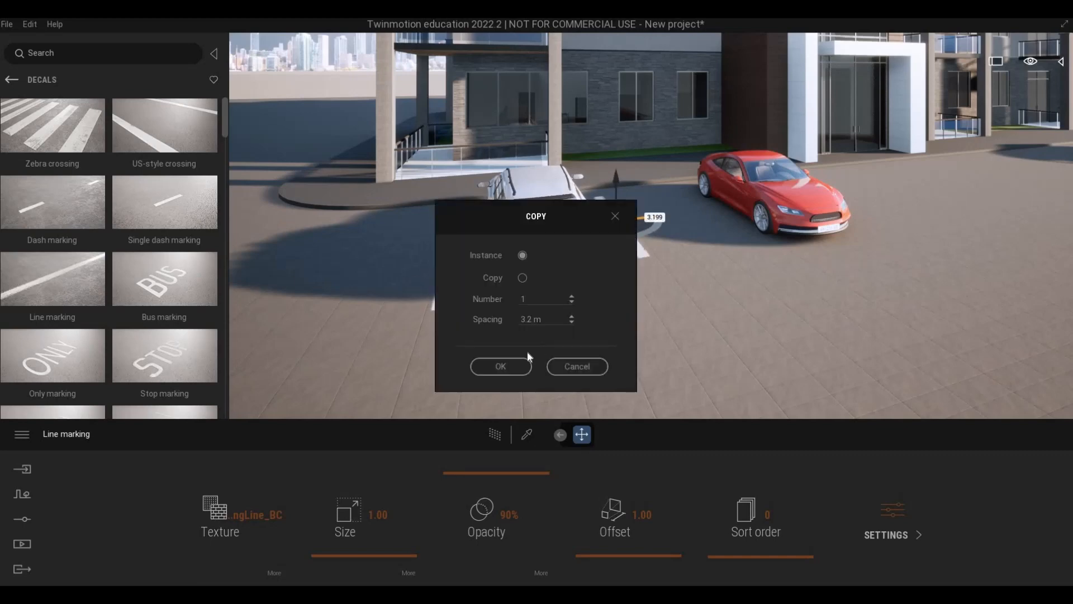
click(500, 366)
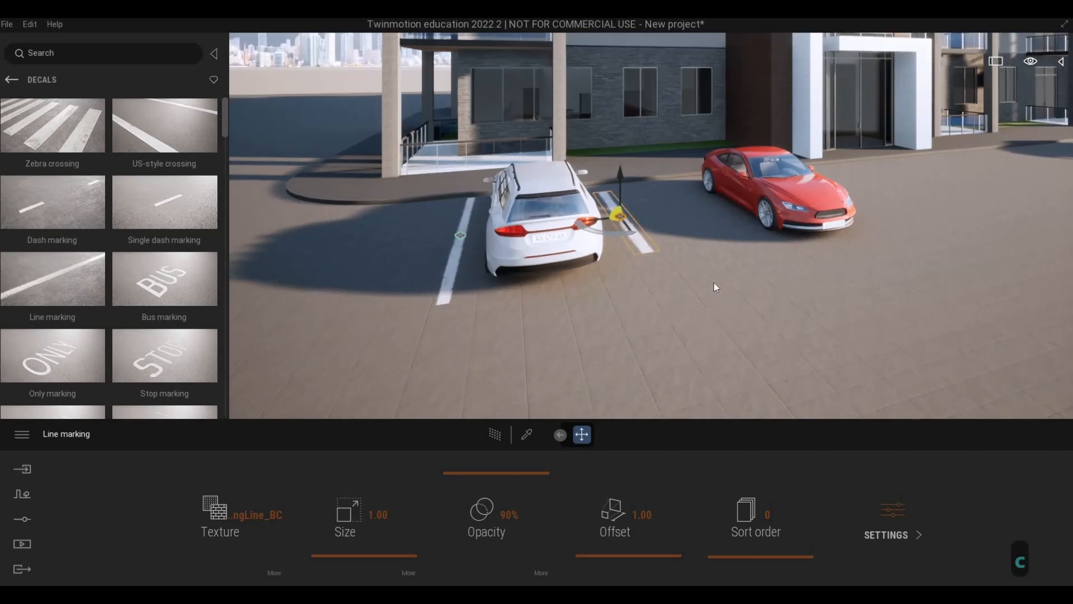
key(d)
key(w)
key(q)
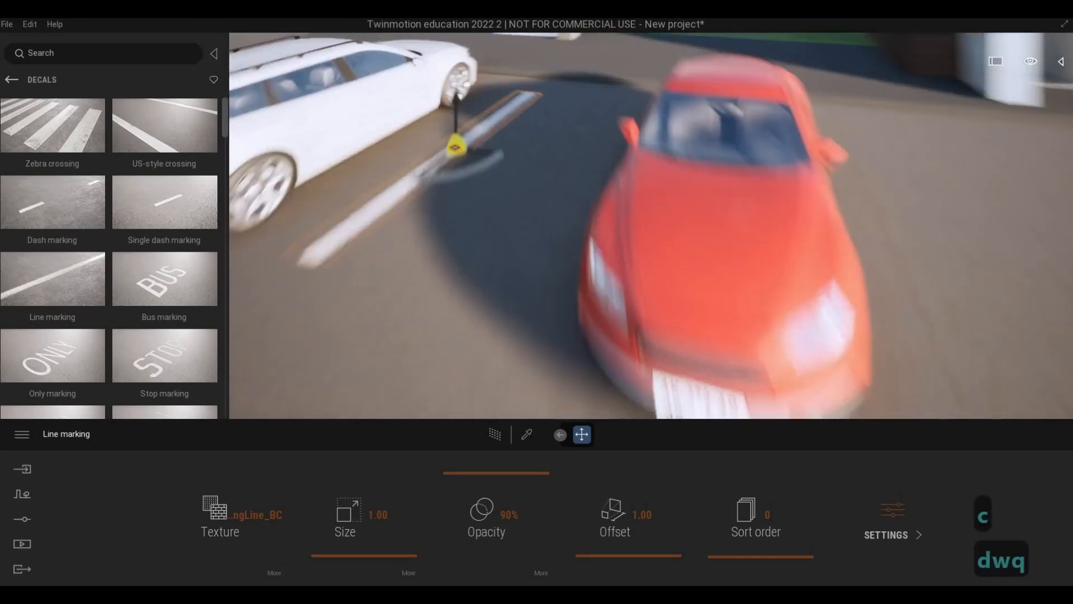
key(d)
key(w)
key(d)
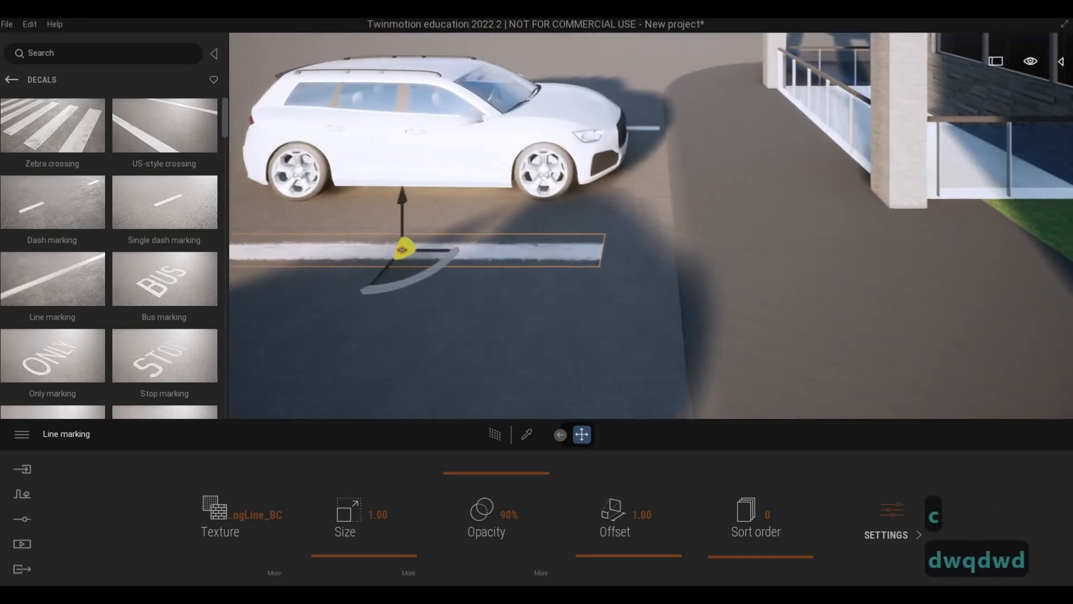
Delete the copied line marking between the white and red cars.
key(a)
key(Delete)
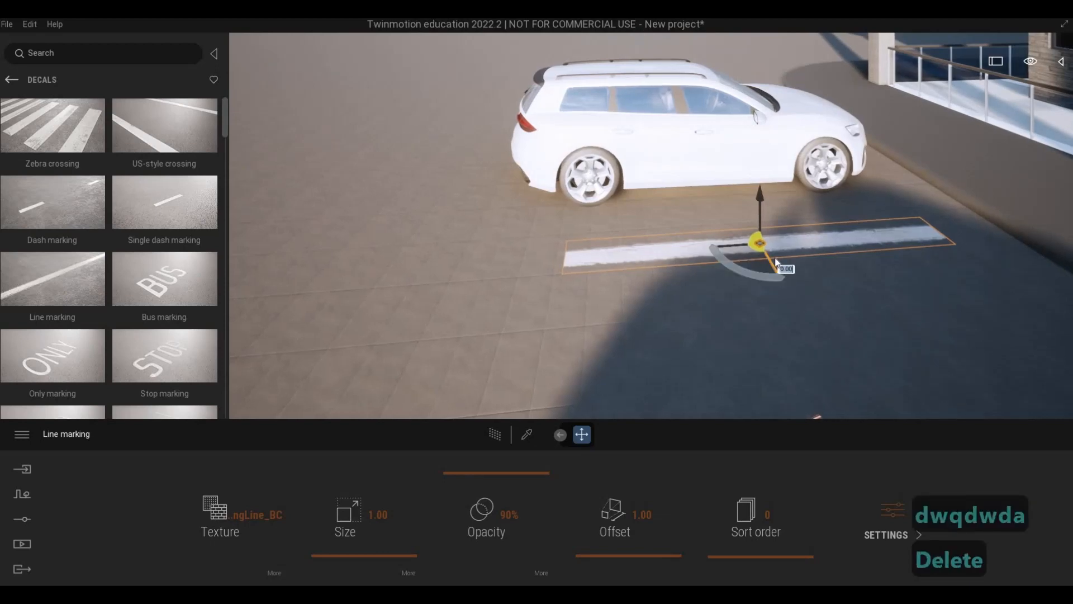
key(Escape)
key(Escape)
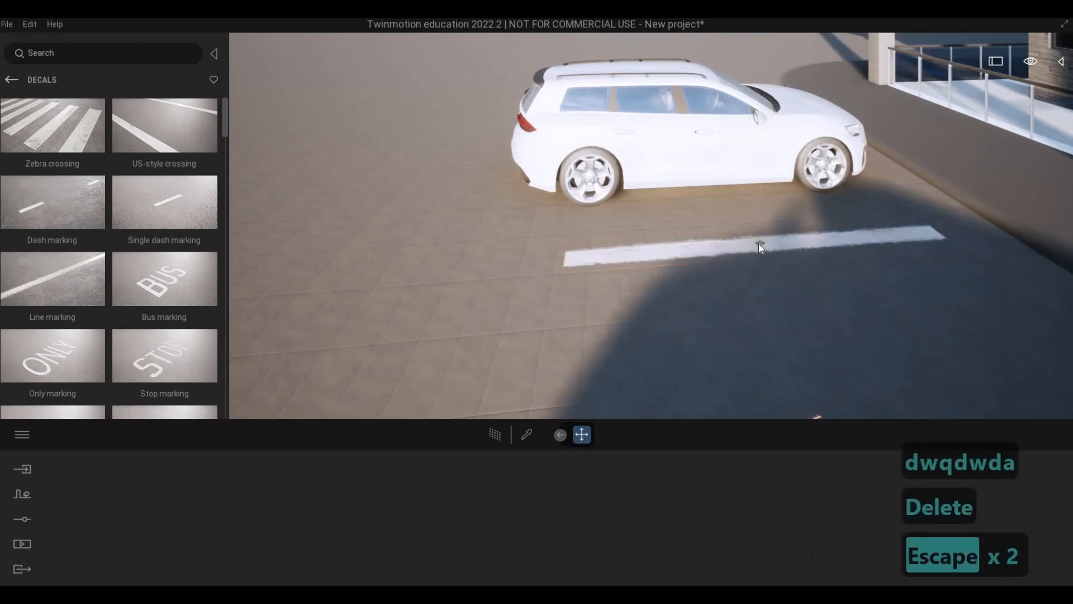
click(757, 247)
key(Delete)
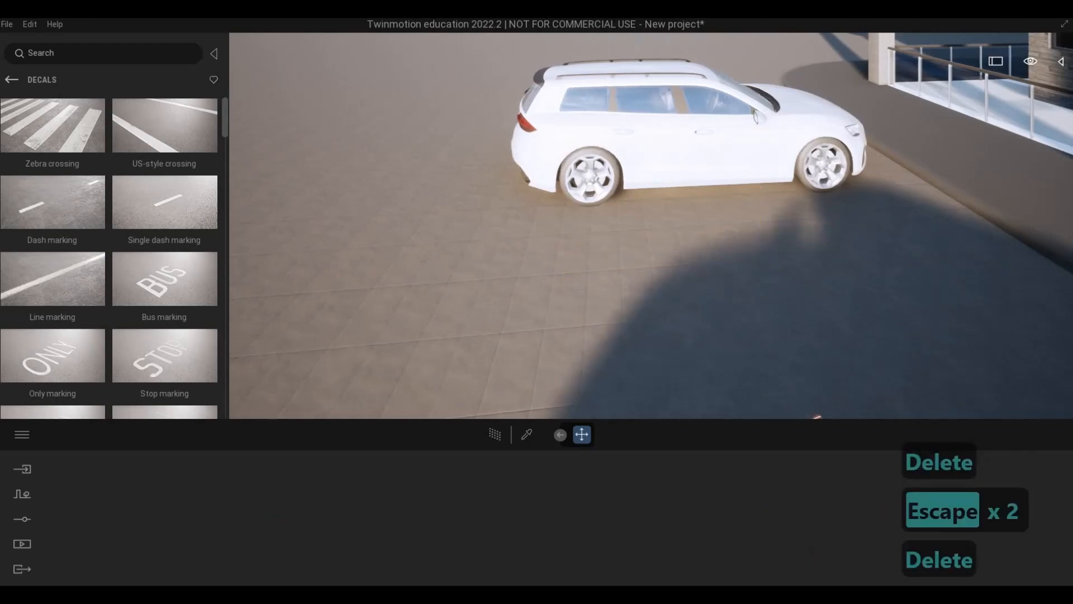
Copy the remaining line marking to the white car's other side as one instance with 3 m spacing.
key(a)
key(w)
key(q)
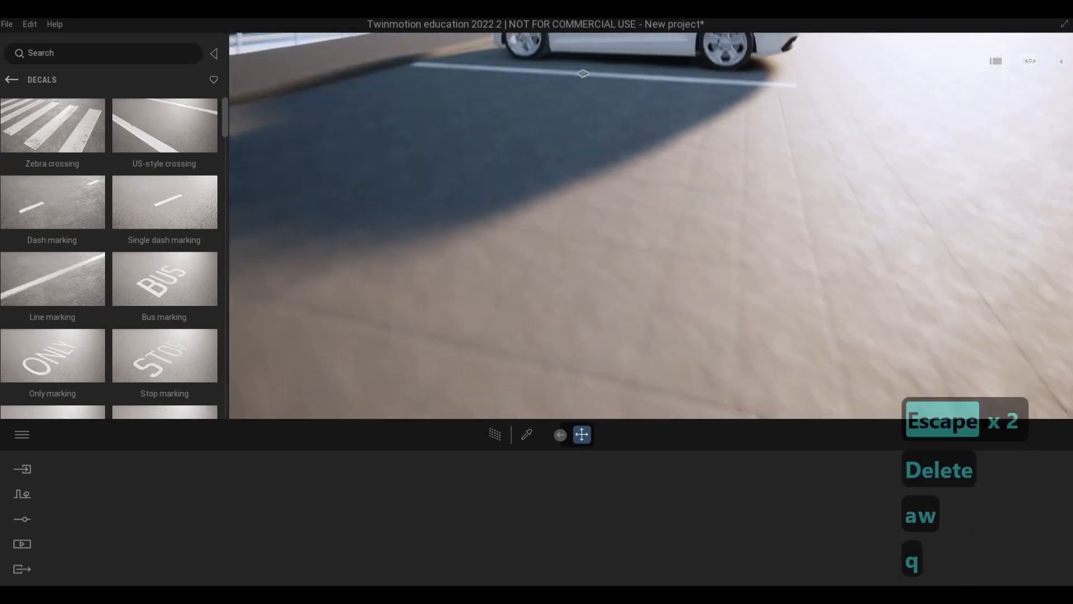
key(a)
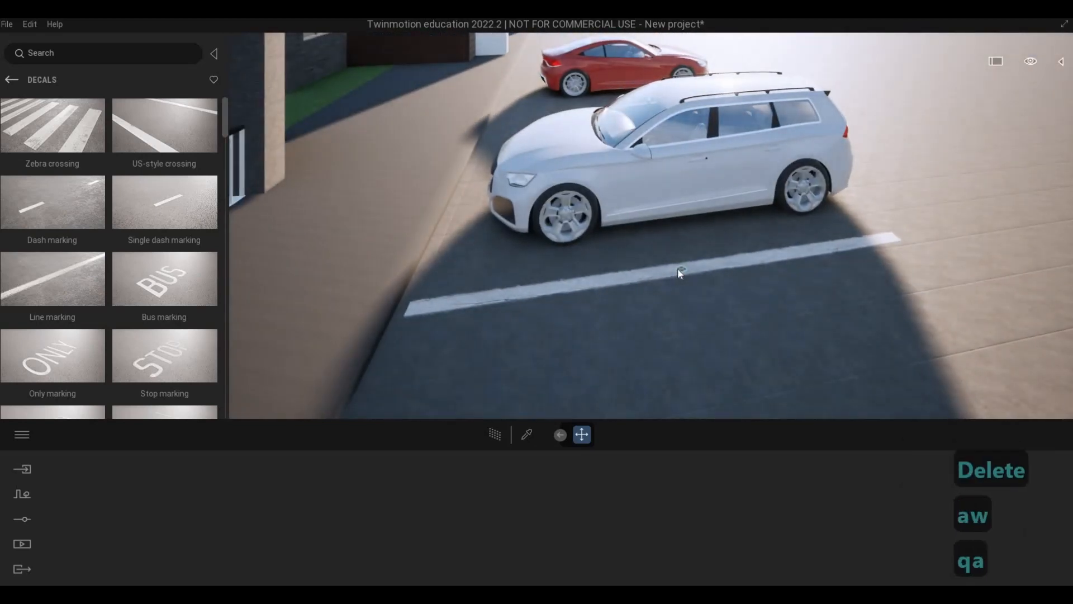
click(743, 257)
key(d)
key(d)
key(d)
key(d)
key(d)
key(d)
key(d)
key(d)
key(d)
key(d)
key(d)
key(d)
key(d)
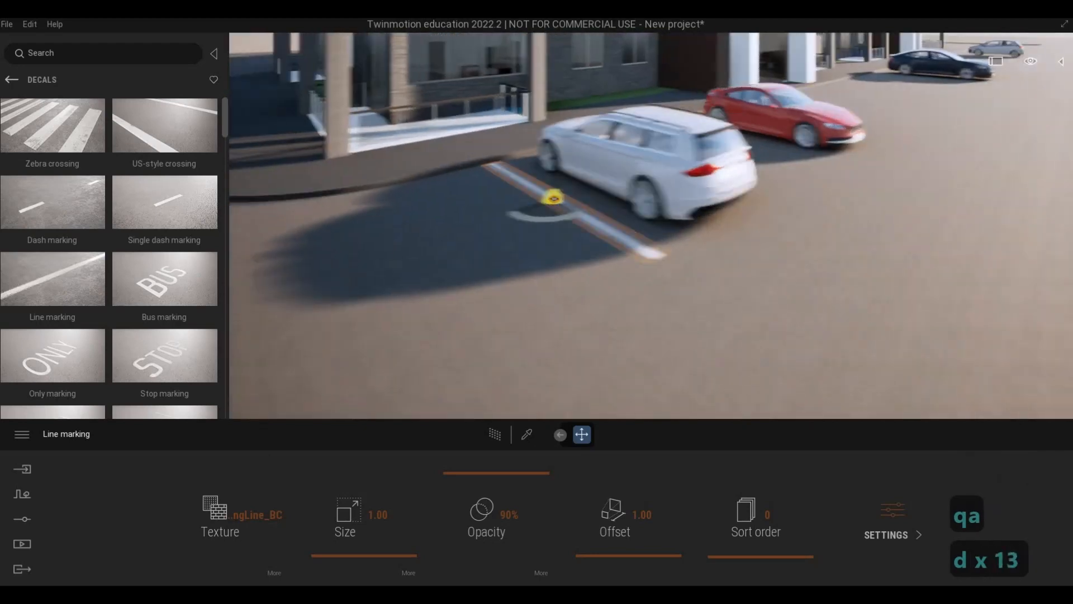
key(d)
key(d)
key(d)
key(d)
key(d)
key(d)
key(d)
key(d)
key(d)
key(d)
key(d)
key(d)
key(d)
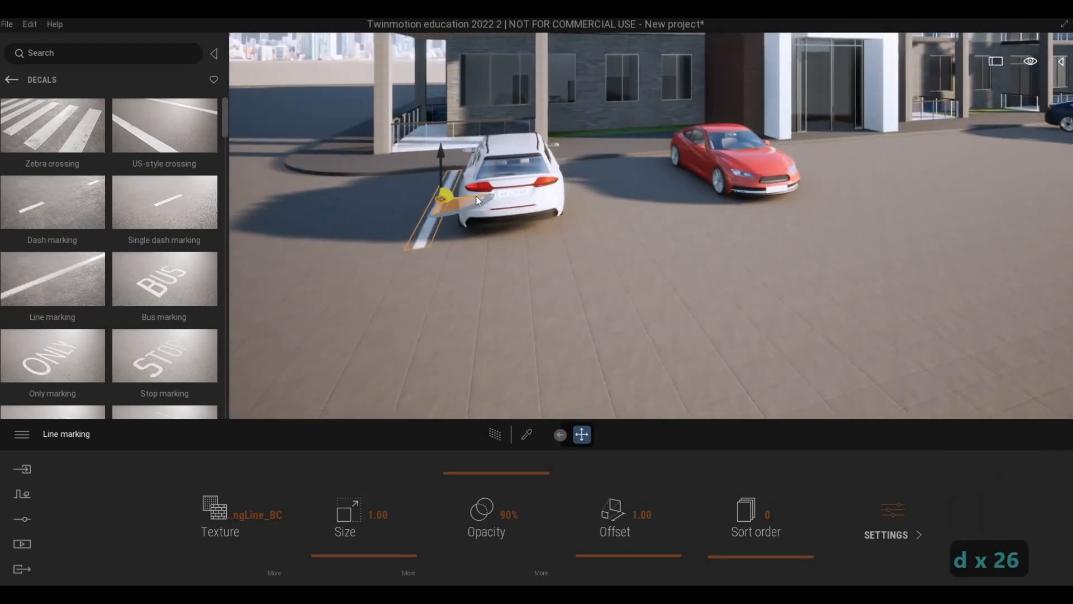
drag(476, 196, 609, 199)
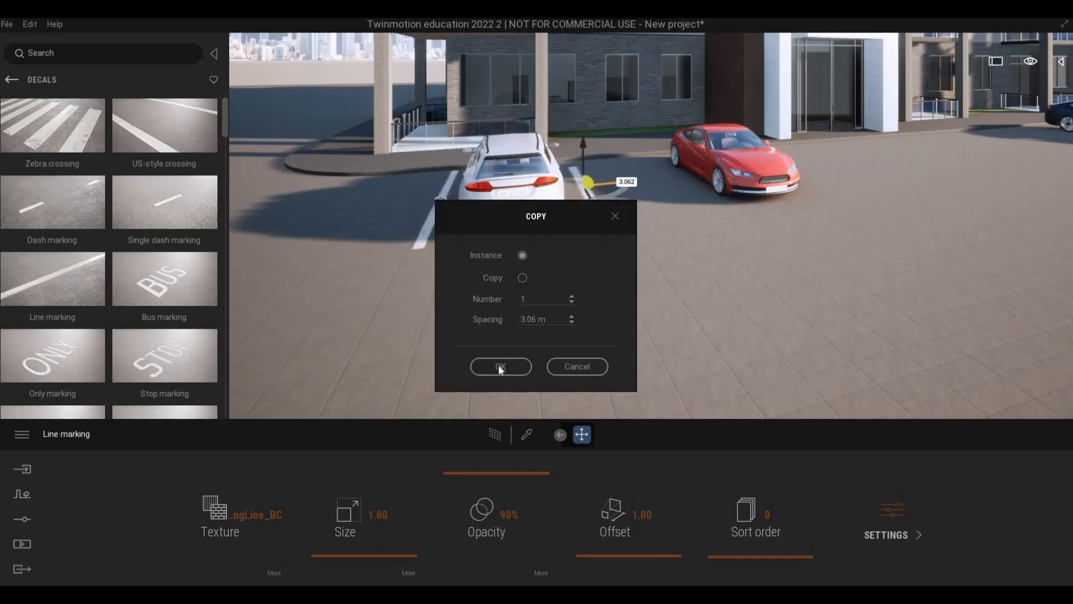
drag(550, 319, 471, 315)
text(3)
key(Return)
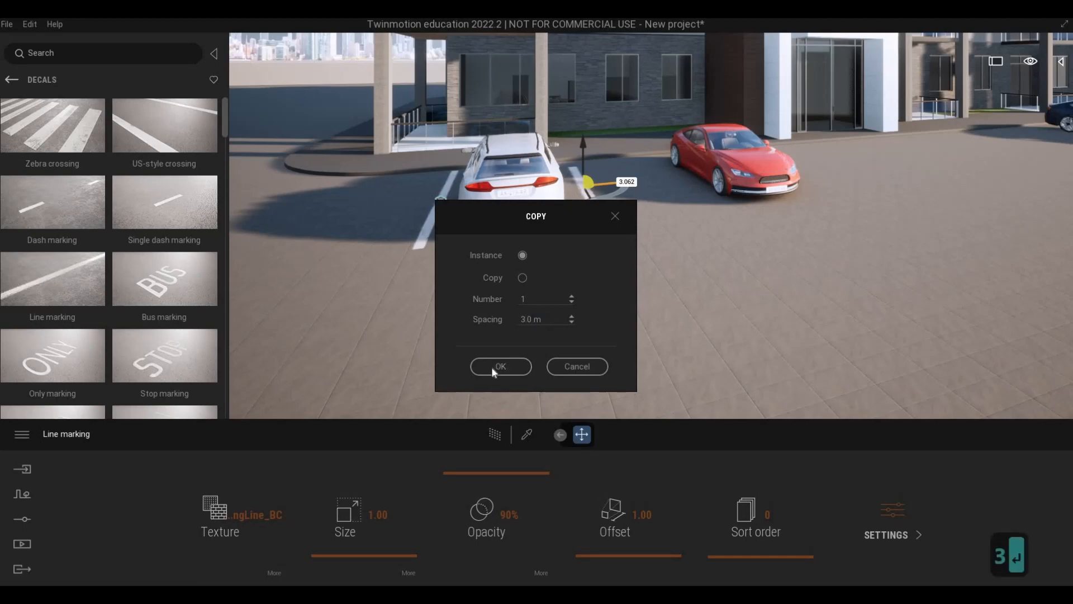
Examine the line markings on both sides of the white car and their spacing toward the red car.
key(d)
key(w)
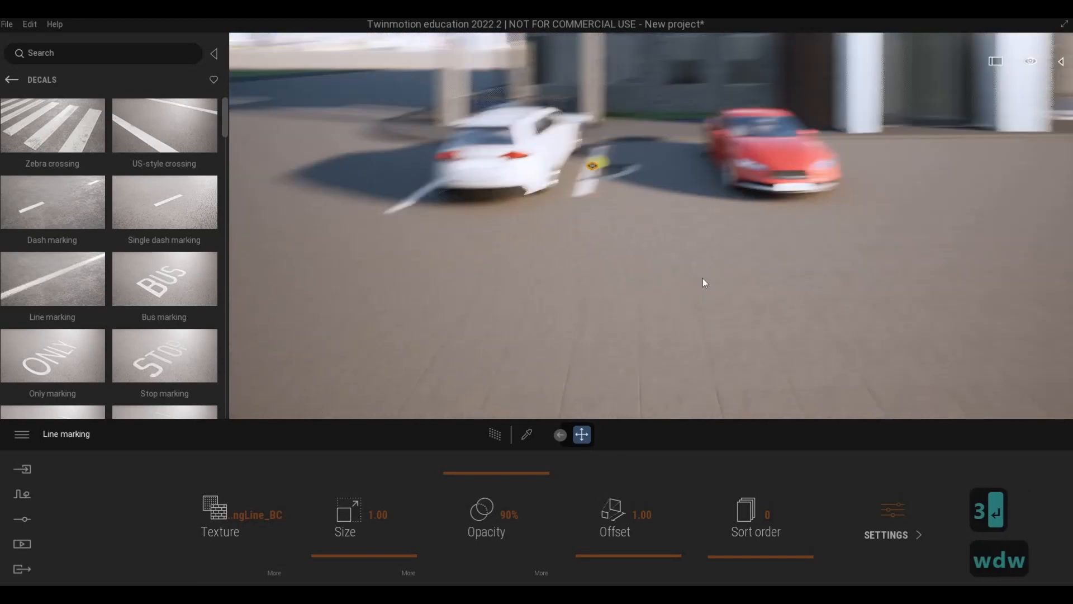
key(q)
key(d)
key(s)
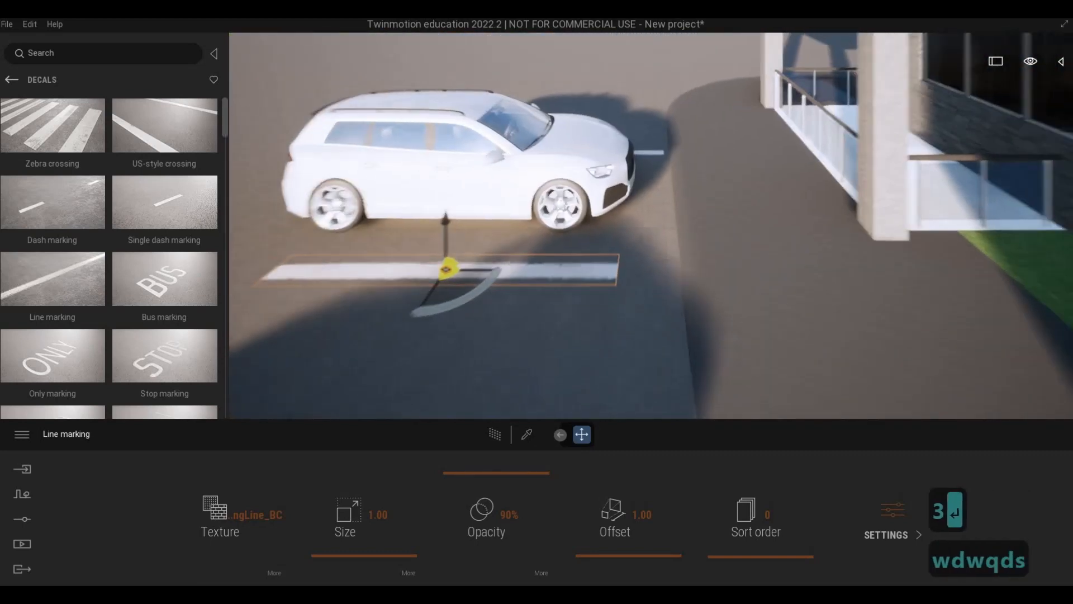
key(a)
key(a)
key(a)
key(a)
key(a)
key(a)
key(a)
key(a)
key(a)
key(a)
key(a)
key(a)
key(a)
key(a)
key(a)
key(a)
key(a)
key(a)
key(a)
key(a)
key(a)
key(a)
key(a)
key(a)
key(a)
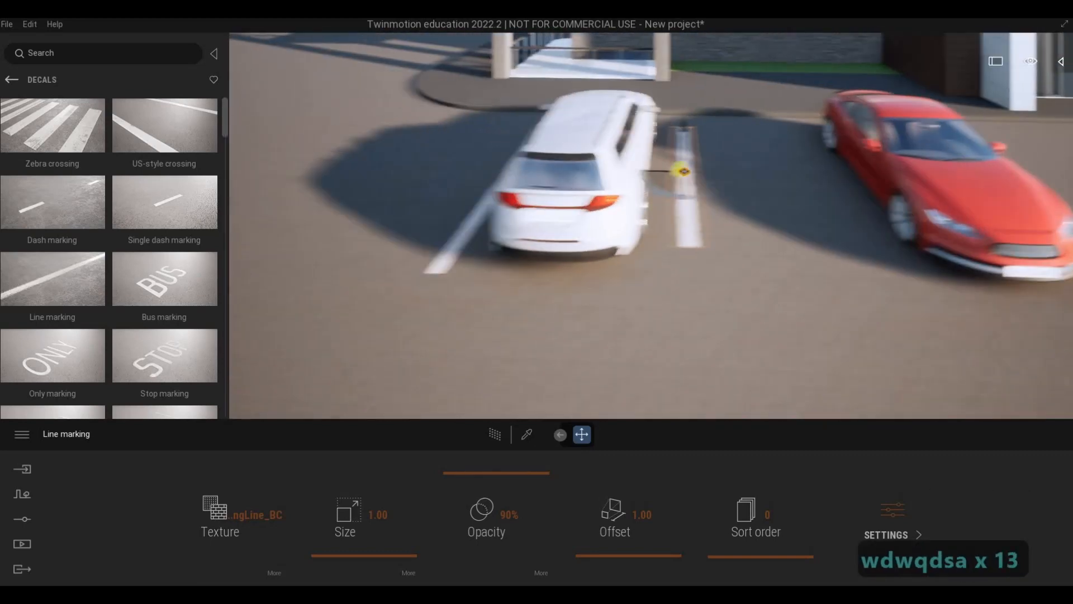
key(w)
key(q)
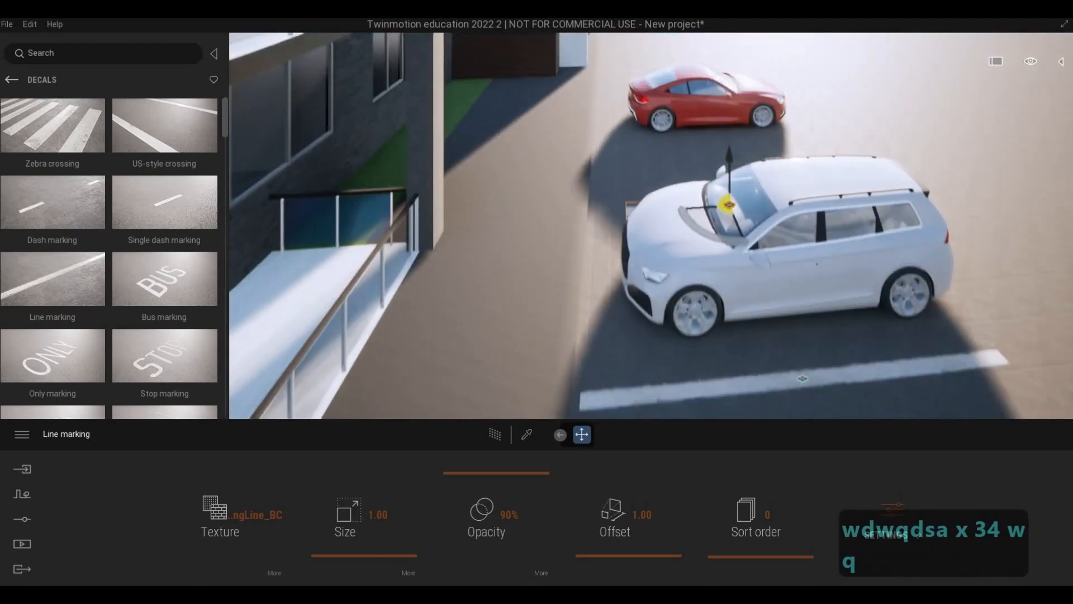
key(d)
key(d)
key(d)
key(d)
key(d)
key(d)
key(d)
key(d)
key(d)
key(d)
key(d)
key(d)
key(d)
key(d)
key(d)
key(d)
key(d)
key(d)
key(d)
key(d)
key(d)
key(d)
key(d)
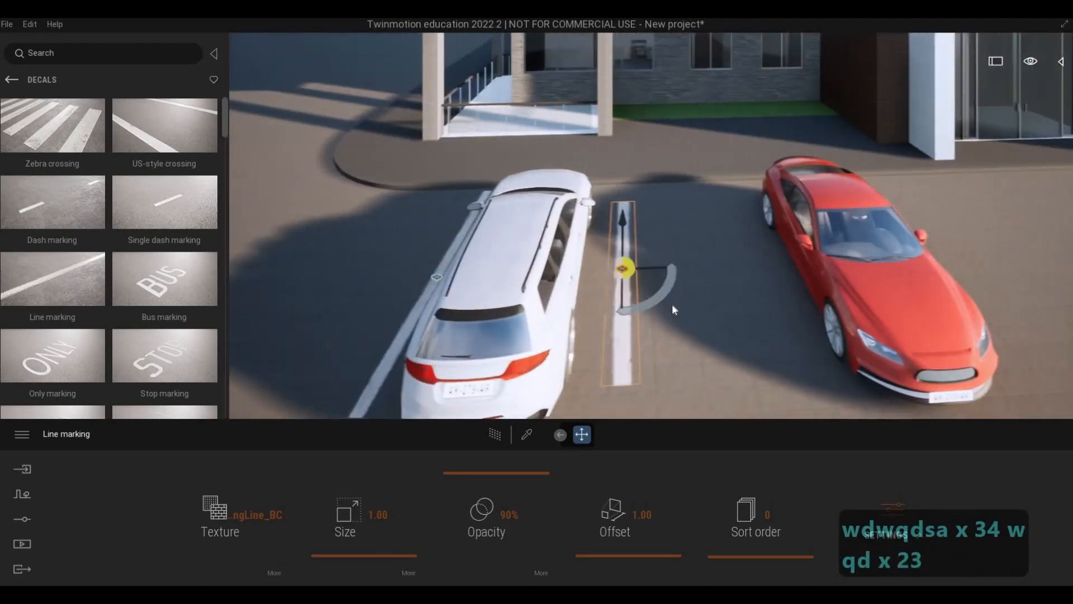
key(d)
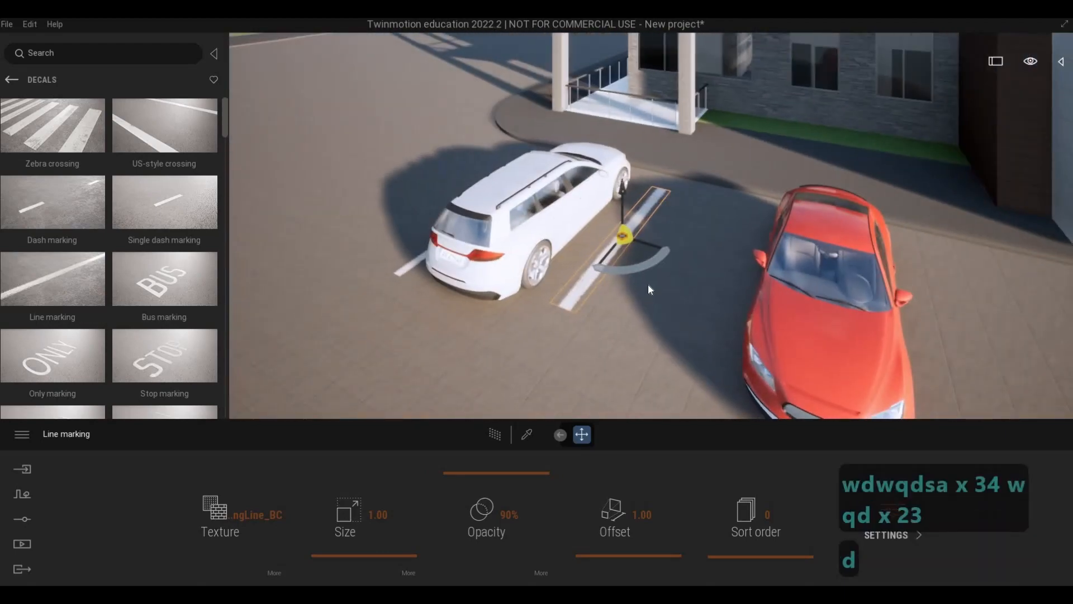
Delete the copied line marking between the white and red cars.
key(Delete)
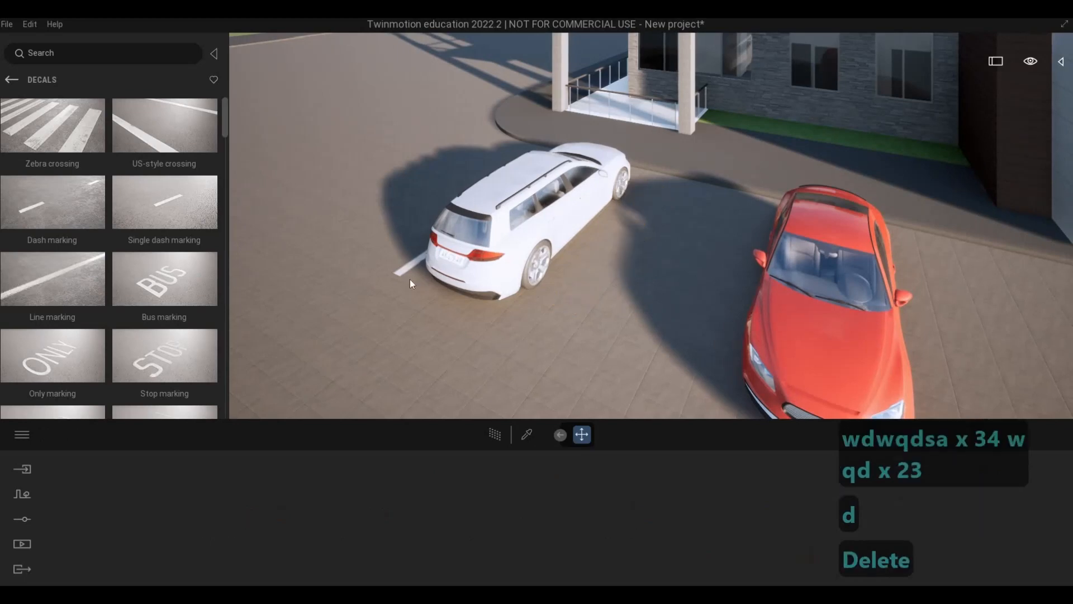
click(408, 283)
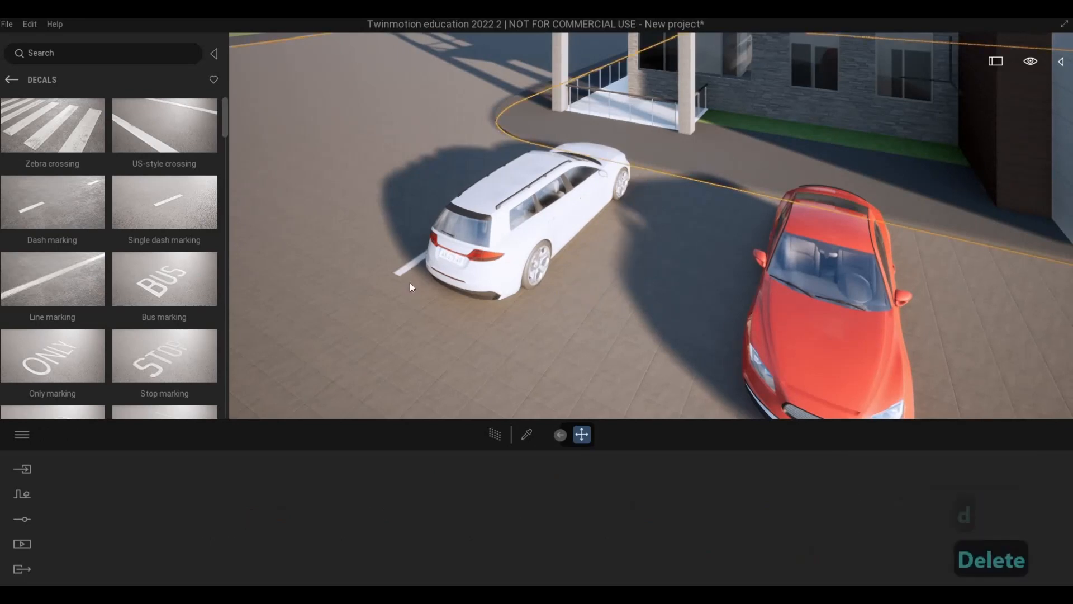
Move the remaining line marking across to the white car's other side, between the white and red cars.
key(a)
key(a)
key(a)
key(a)
key(a)
key(a)
key(a)
key(a)
key(a)
key(s)
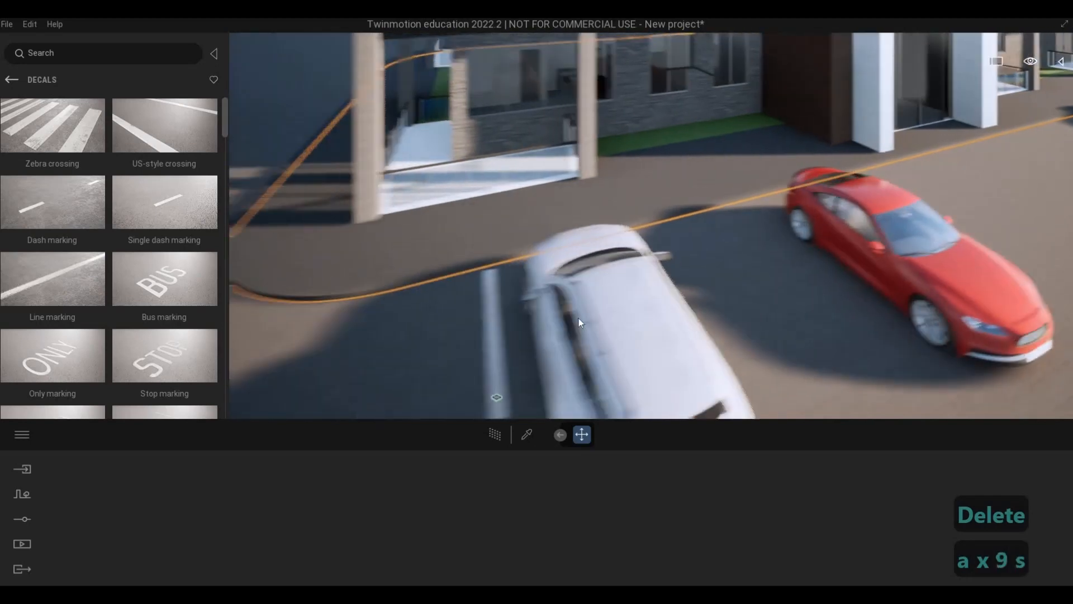
key(d)
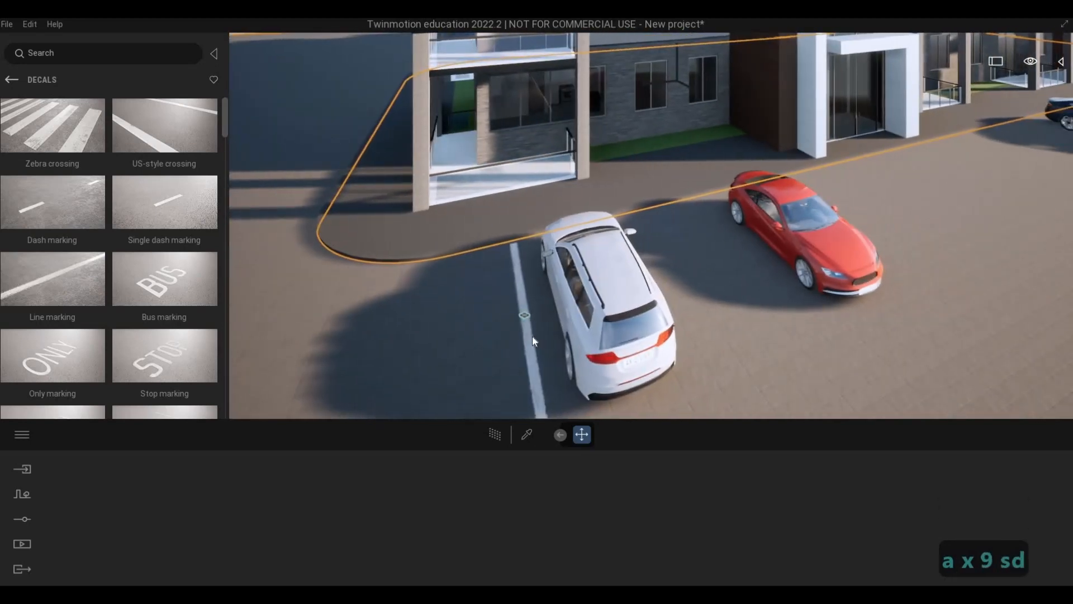
key(a)
key(a)
key(a)
key(e)
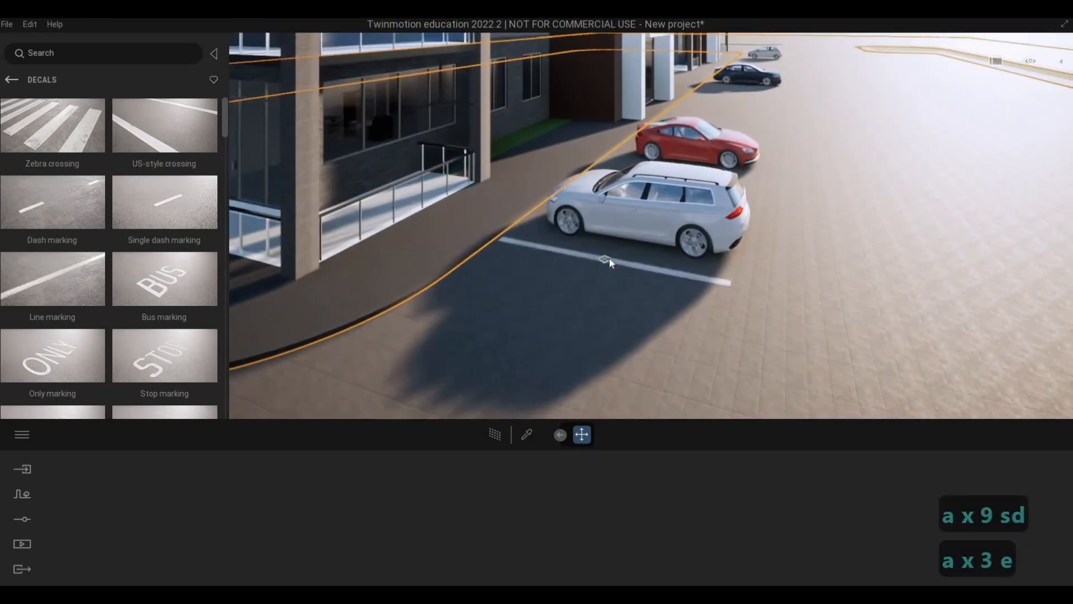
click(609, 258)
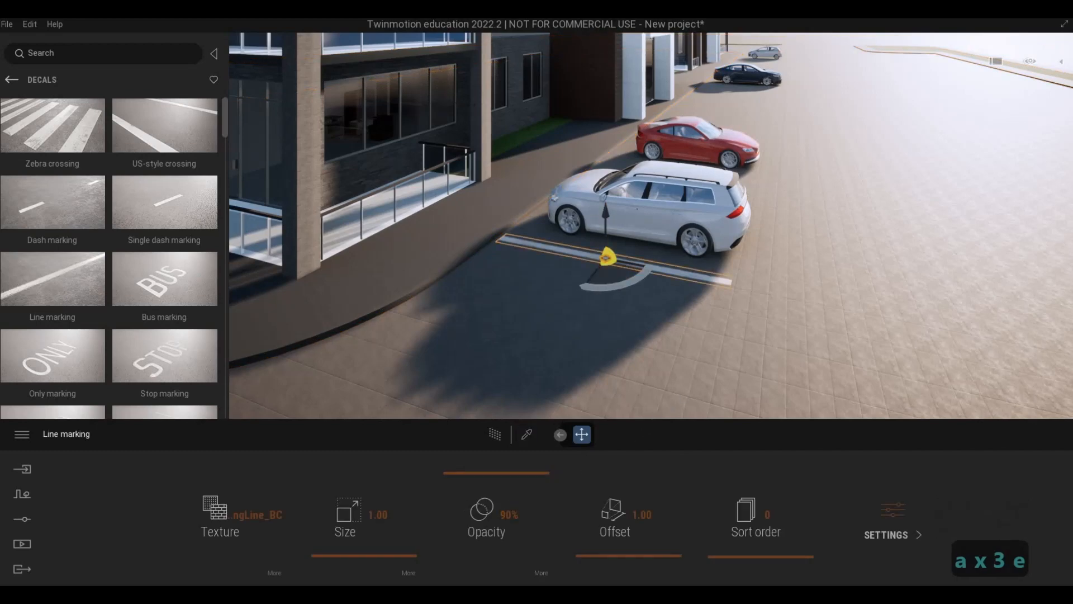
key(d)
key(s)
right_drag(582, 314, 550, 299)
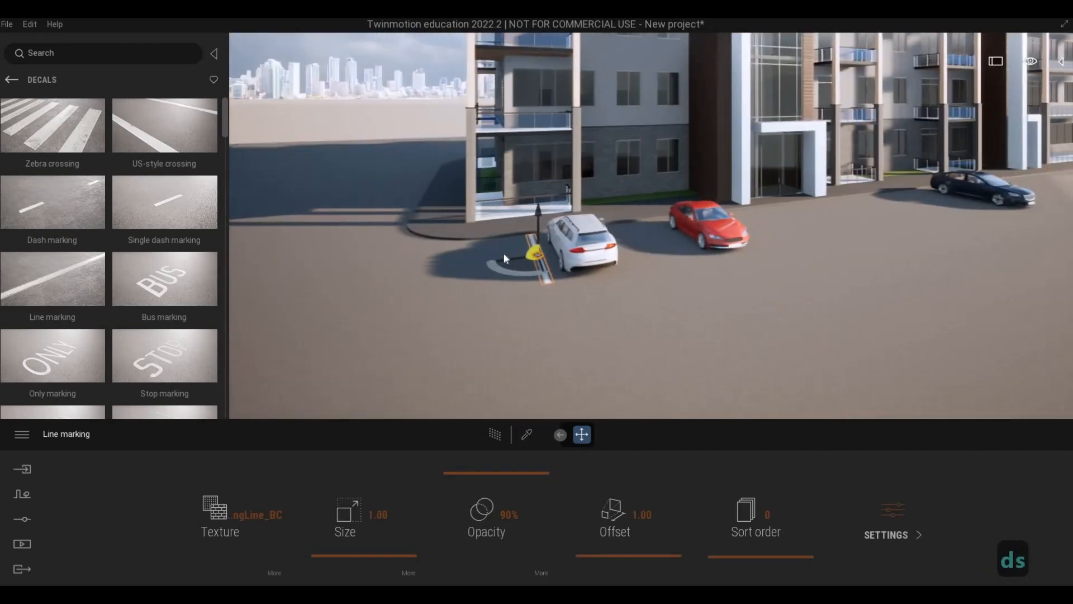
key(Caps_Lock)
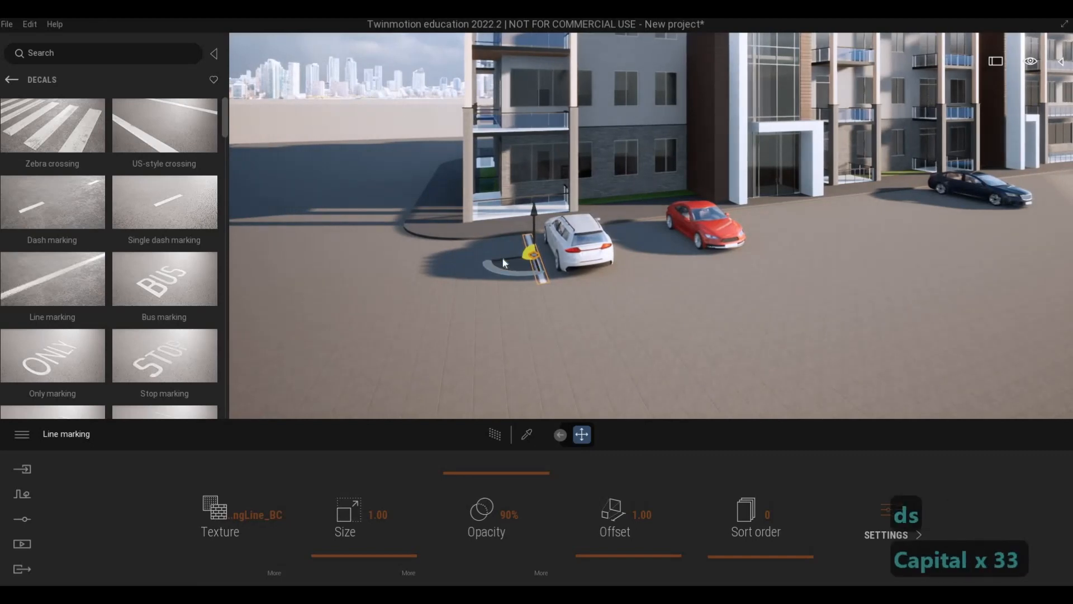
drag(504, 259, 639, 259)
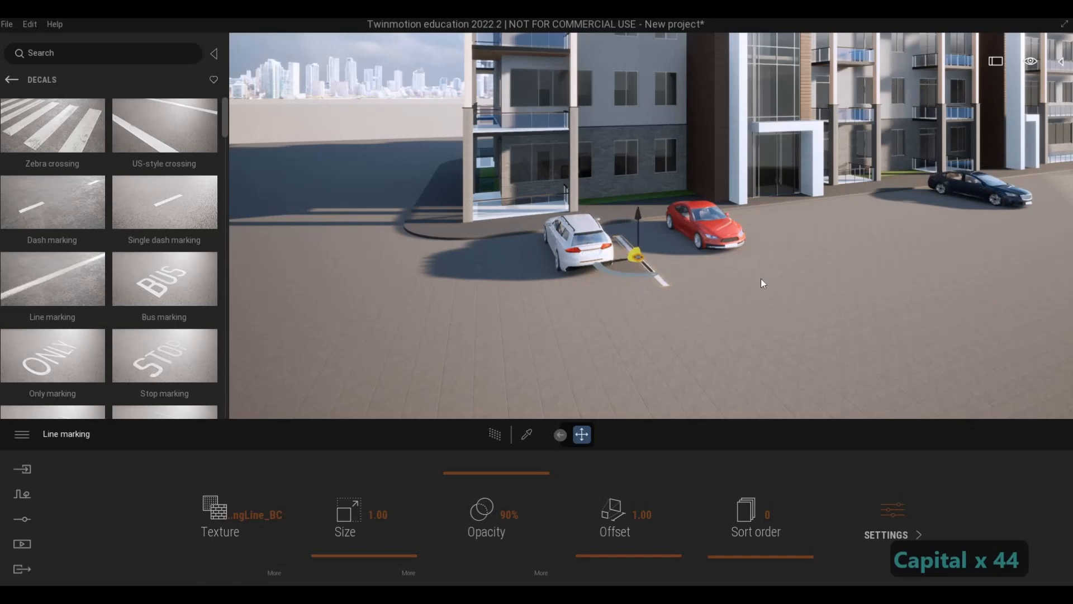
Undo the line marking's move across the white car.
key(d)
key(w)
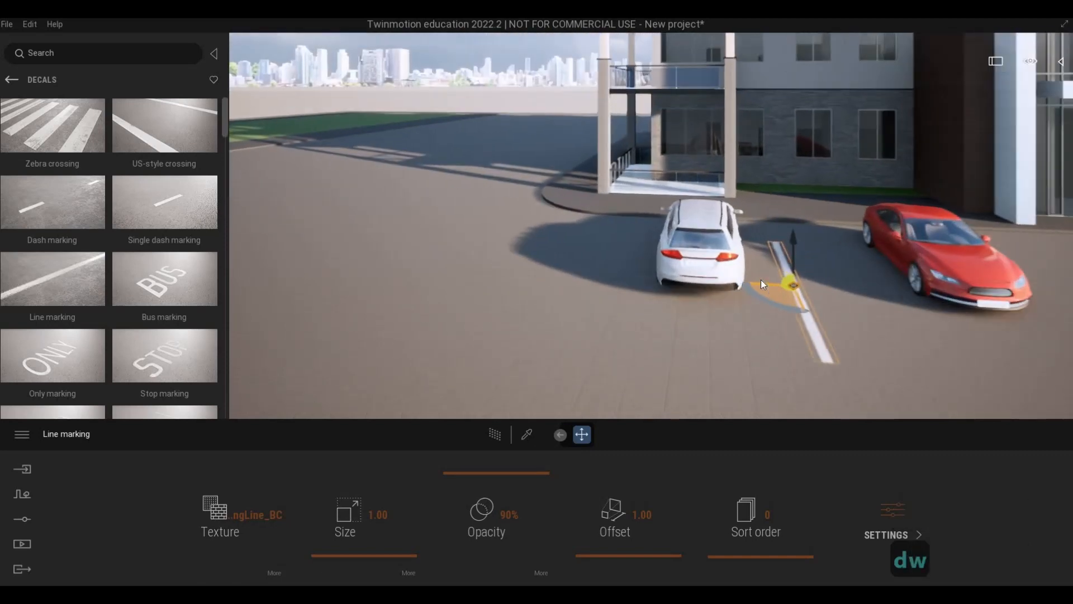
key(ctrl+z)
key(ctrl+z)
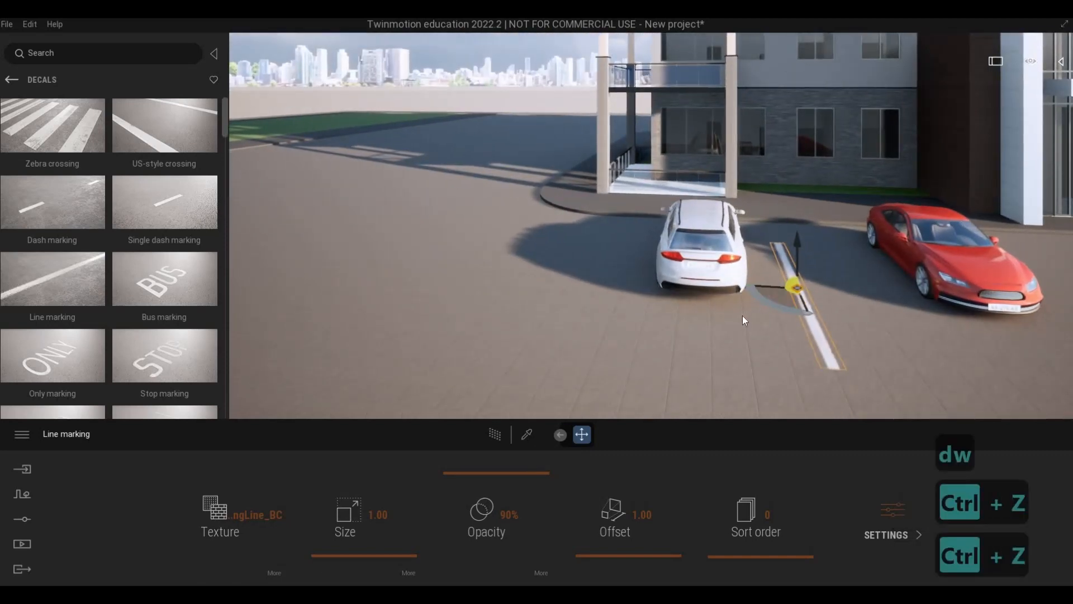
key(ctrl+z)
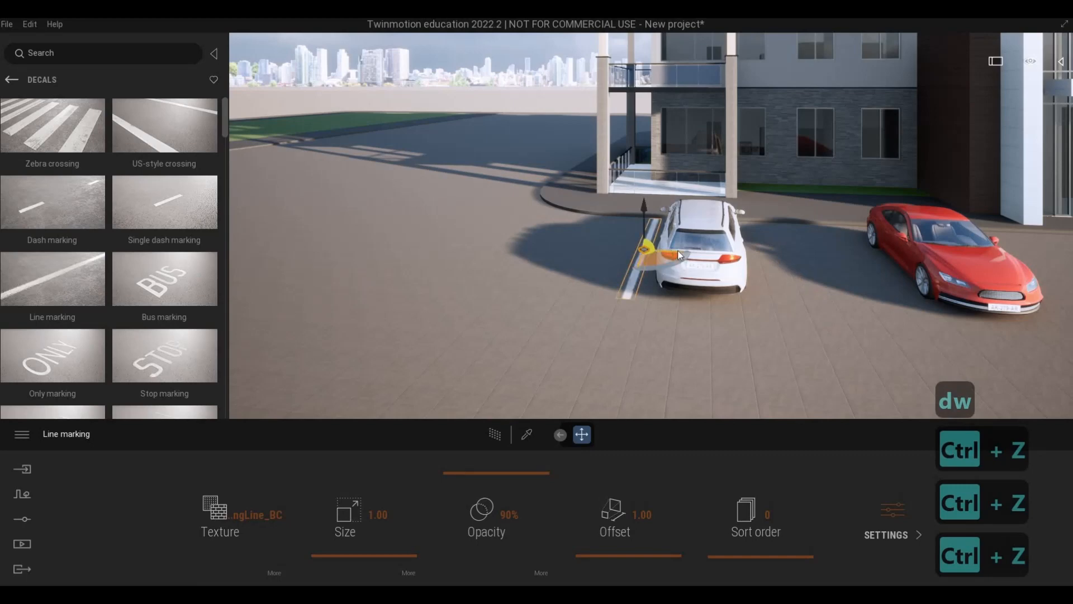
Copy the line marking to the white car's other side as one instance with 3.05 m spacing.
drag(678, 252, 677, 253)
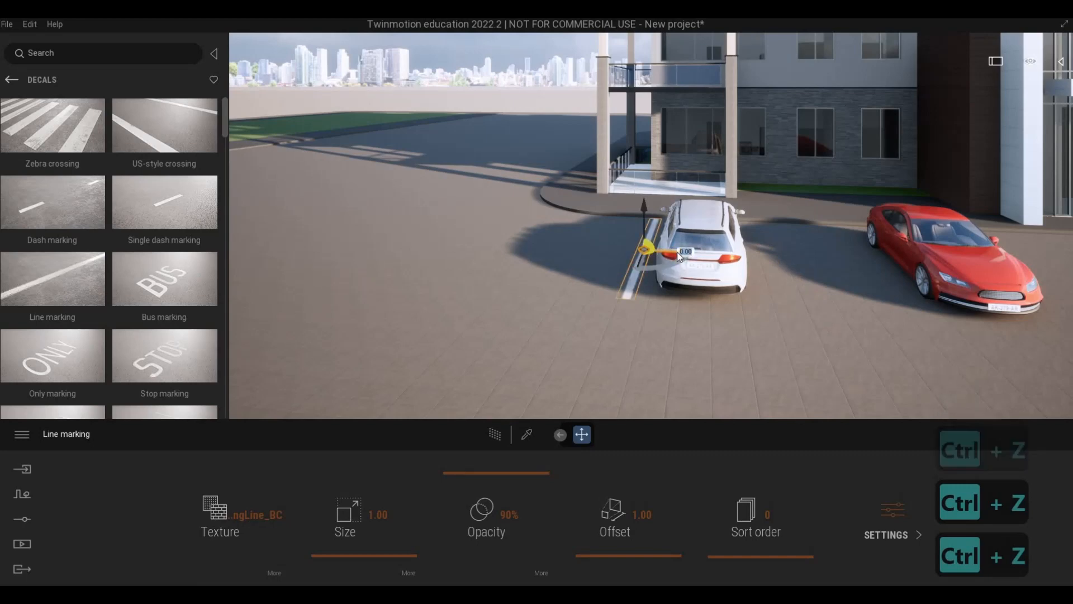
alt+drag(646, 248, 773, 254)
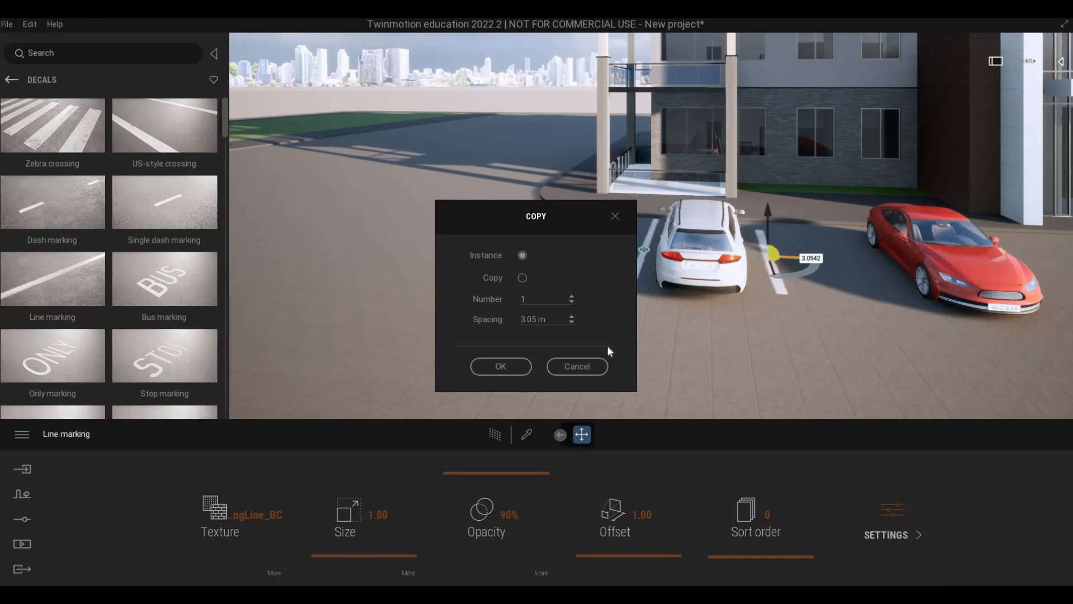
key(Return)
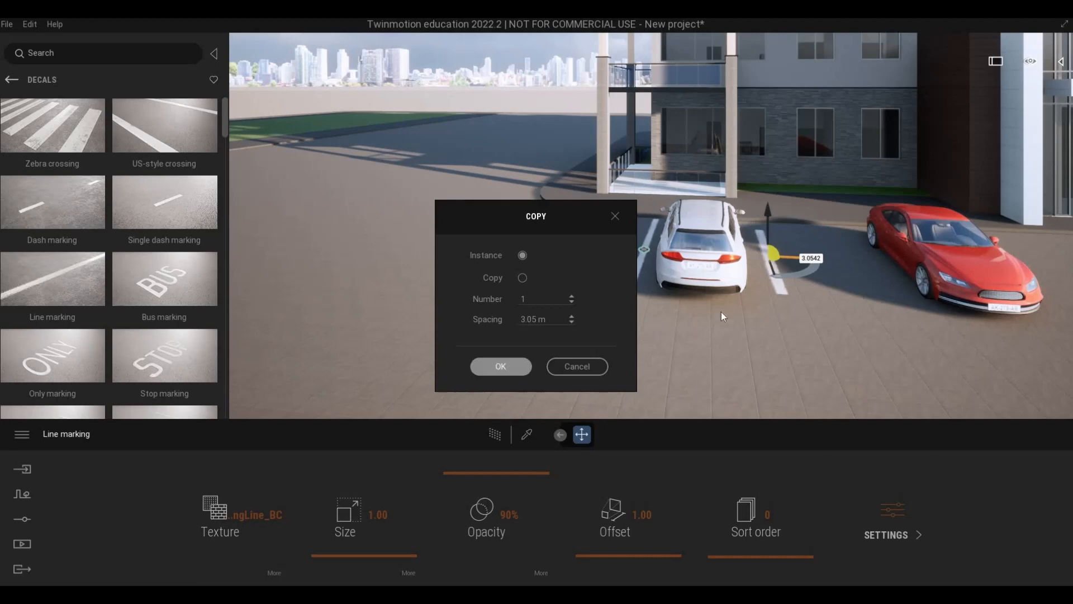
key(Escape)
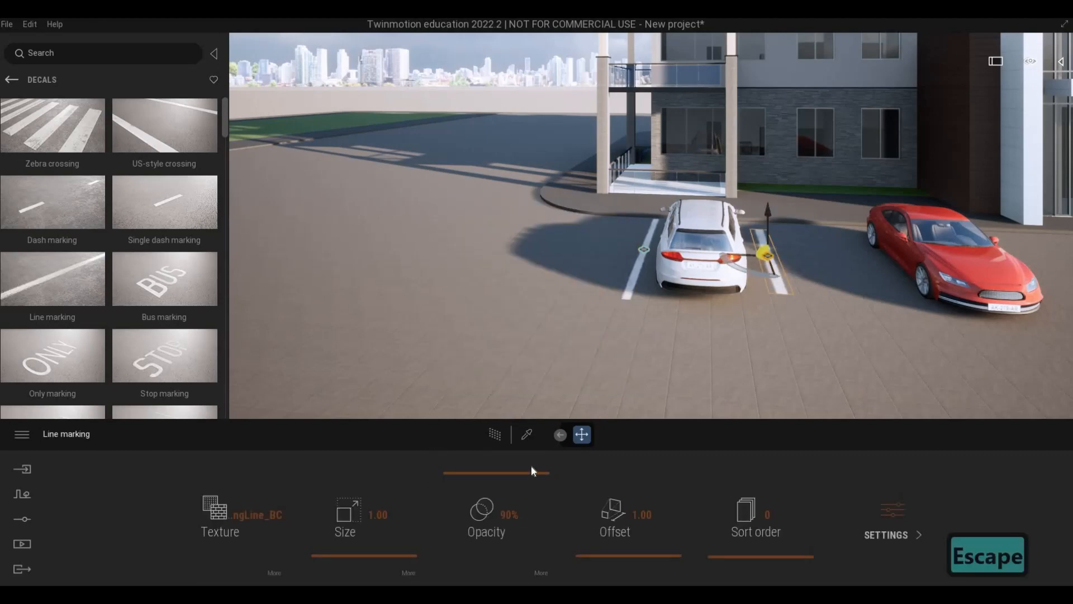
Enlarge the copied line marking between the cars to size 1.48, then delete it.
key(d)
key(w)
key(d)
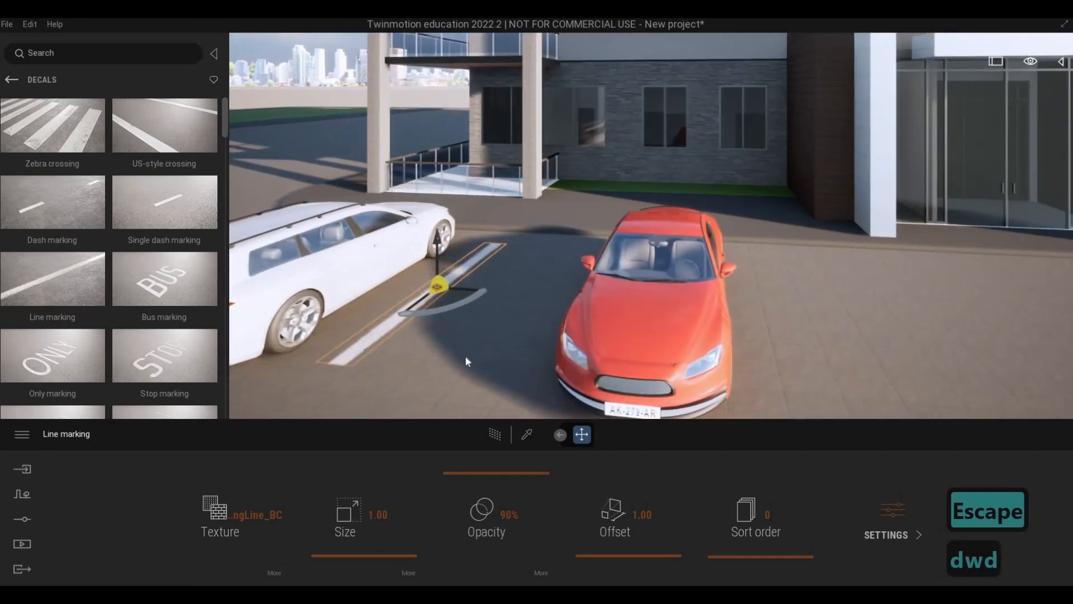
key(Tab)
key(Tab)
key(Tab)
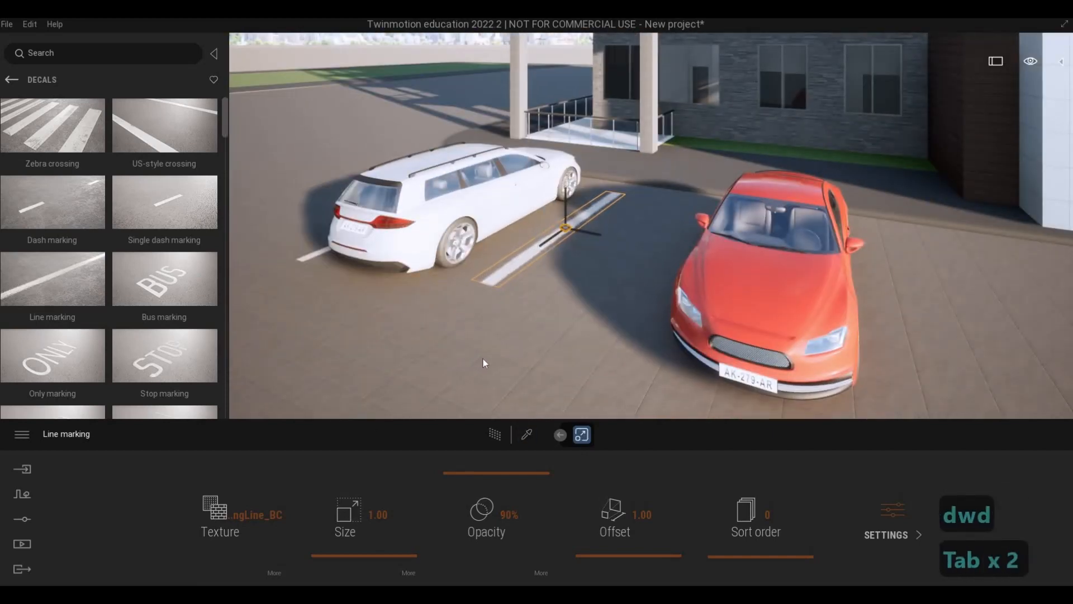
drag(377, 556, 377, 554)
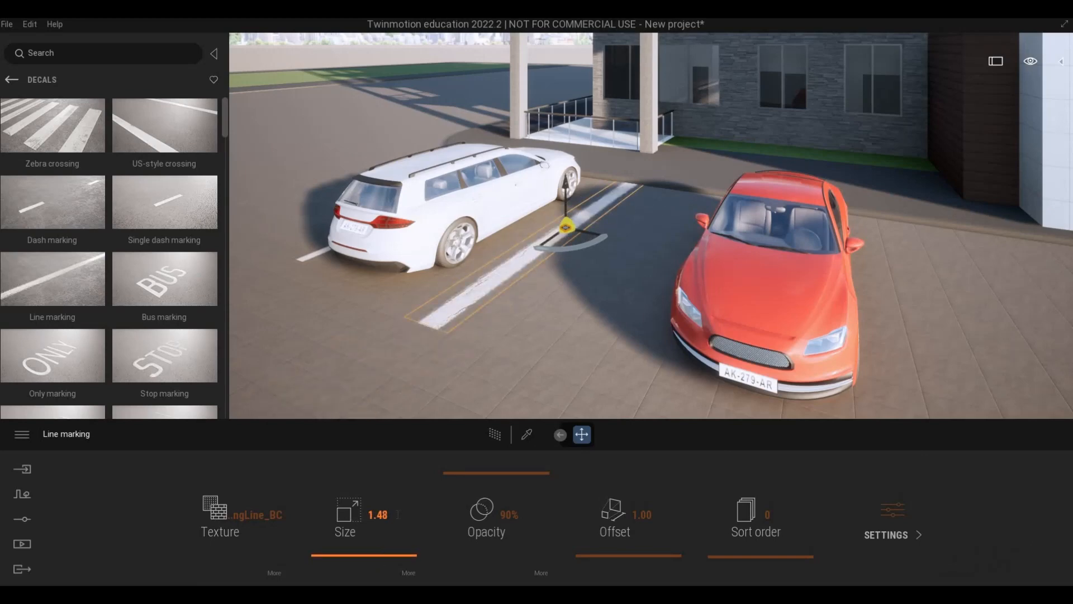
key(Delete)
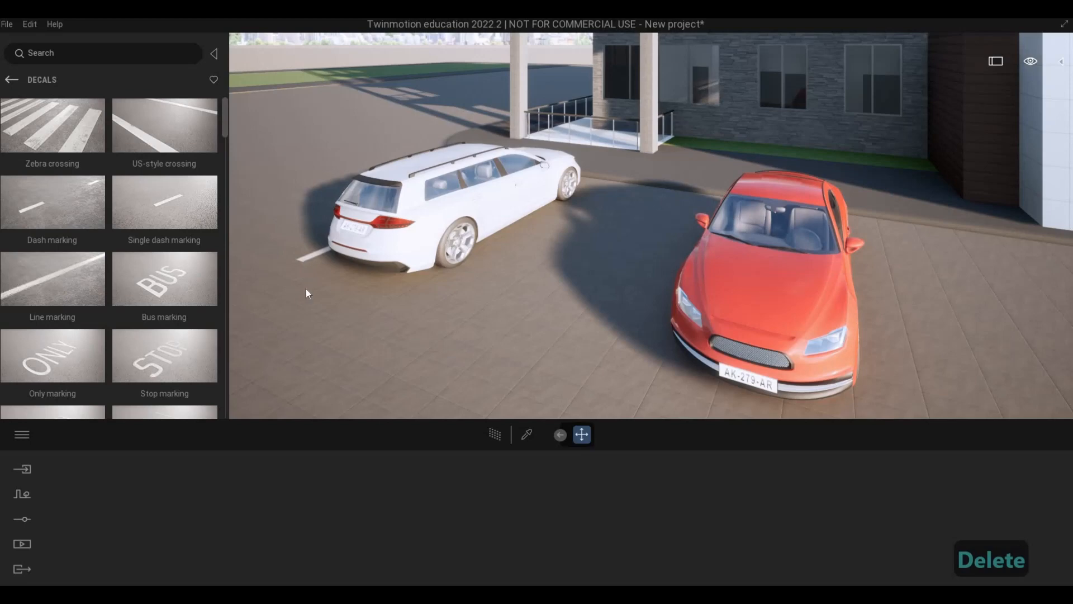
Delete the original line marking on the white car's other side.
key(a)
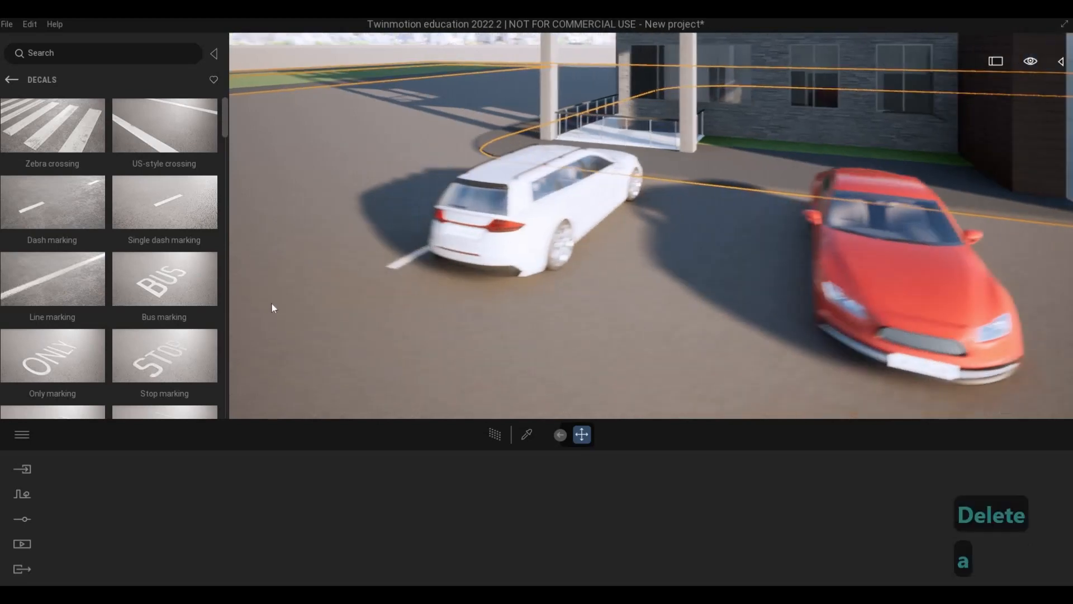
key(a)
key(Escape)
key(Escape)
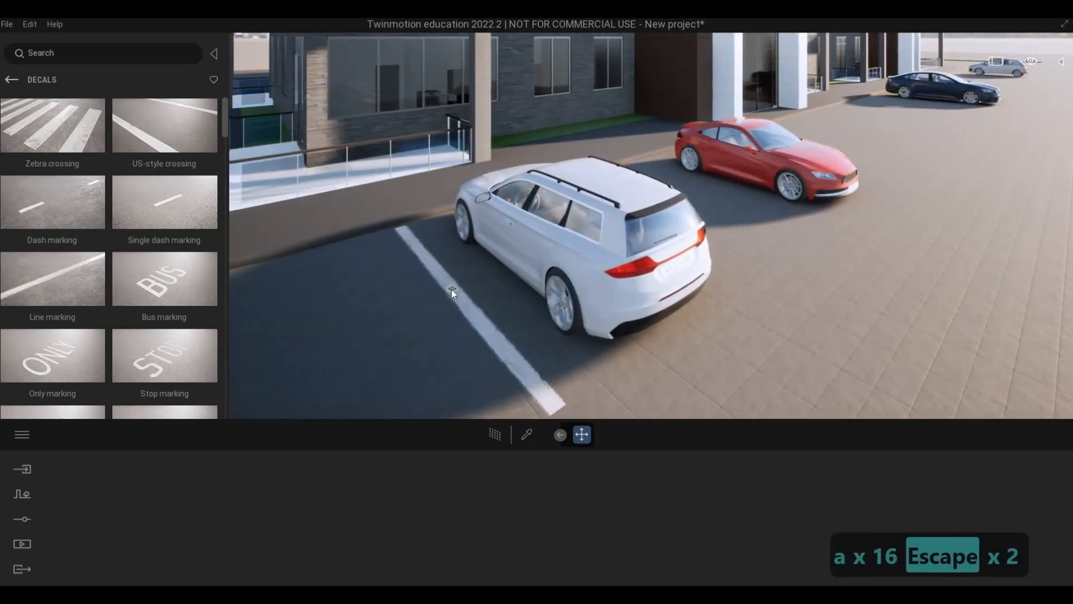
click(451, 290)
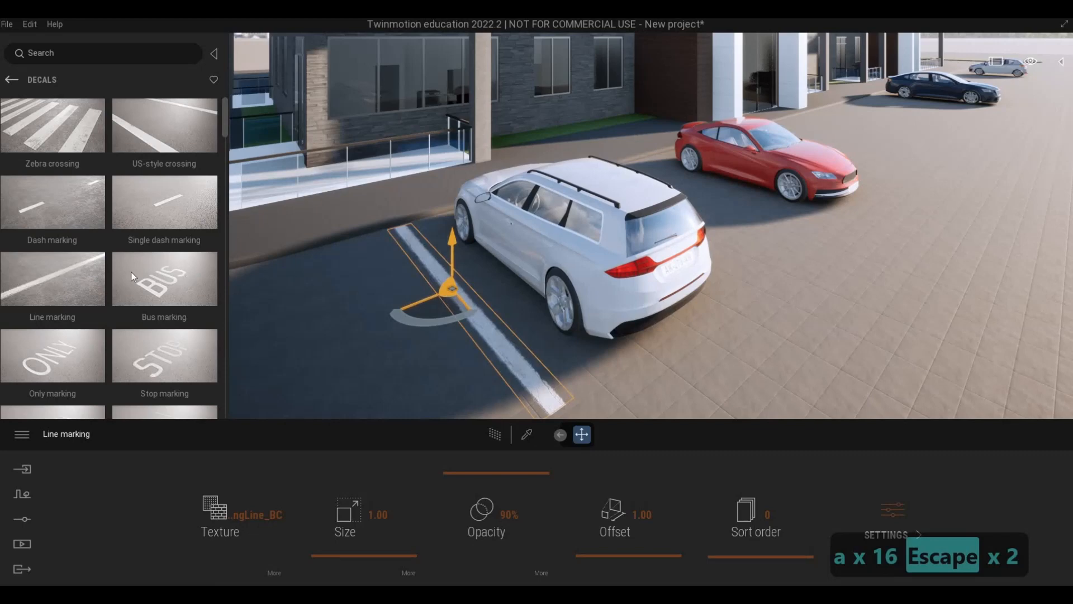
key(Delete)
Browse the road decals and place a Single dash marking on the paving beside the white car.
scroll(130, 272, down, 2)
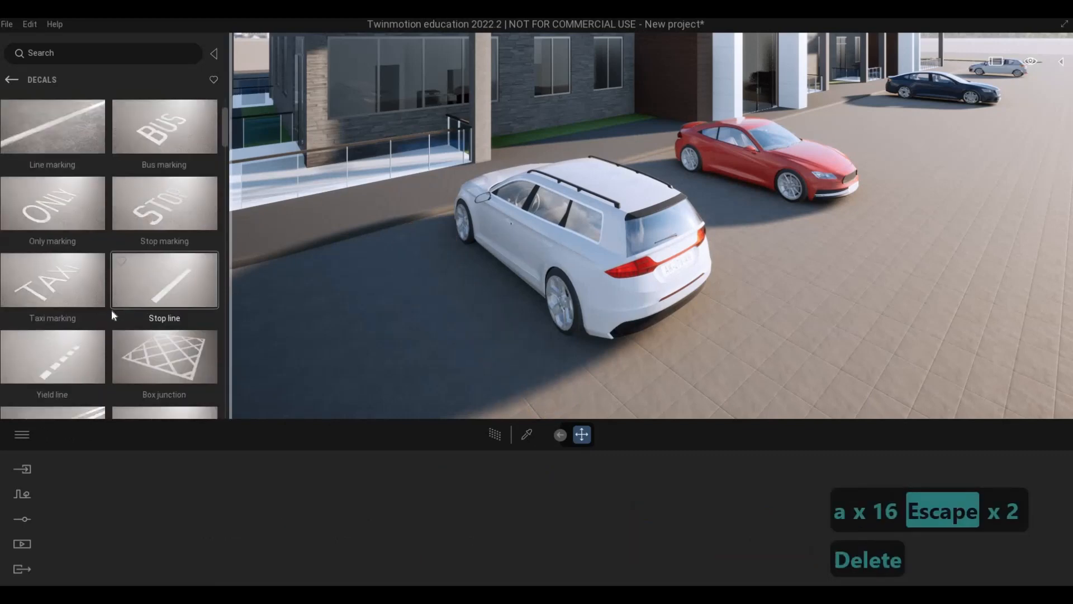
scroll(112, 314, down, 5)
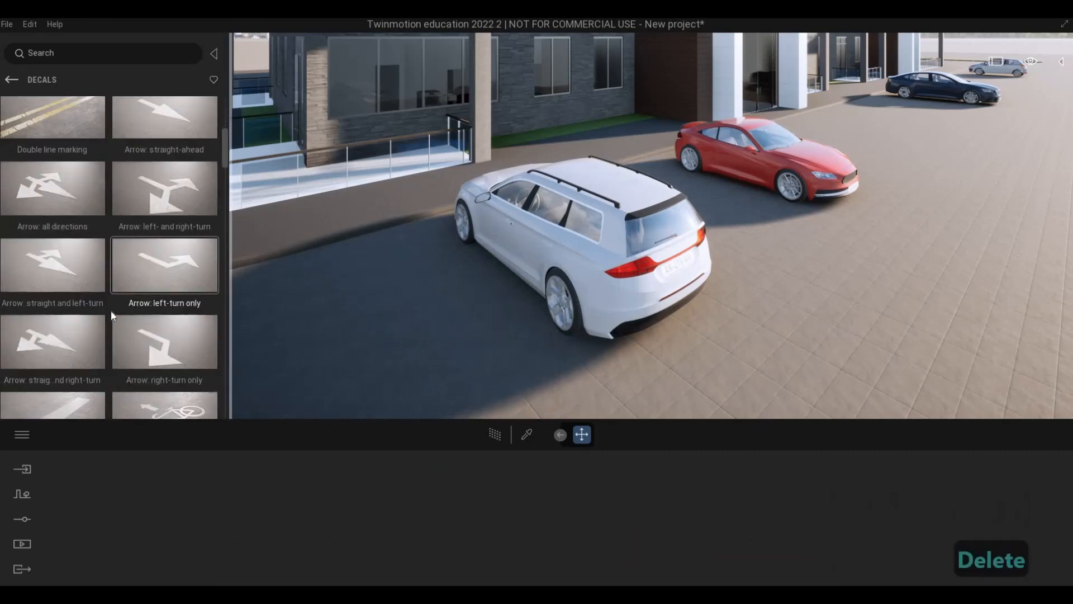
scroll(111, 313, down, 3)
scroll(111, 313, up, 3)
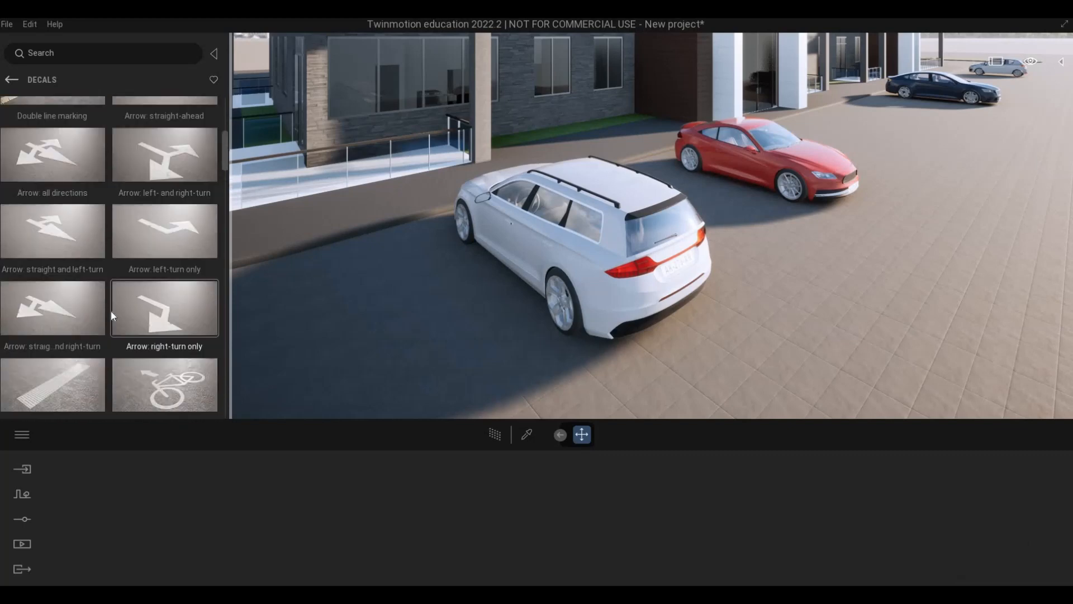
scroll(110, 310, up, 6)
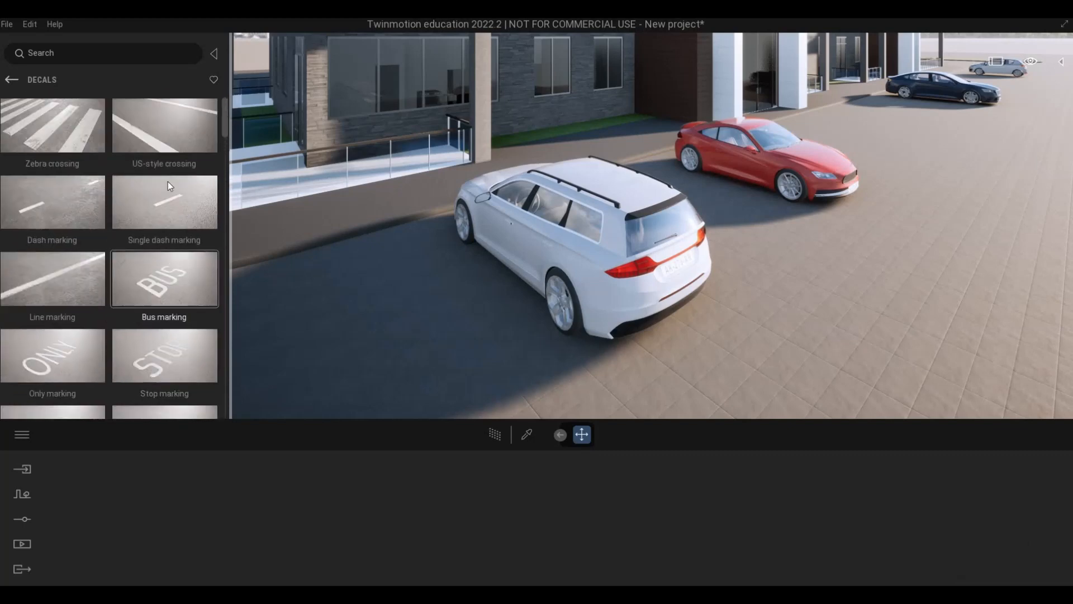
drag(168, 135, 86, 237)
drag(159, 205, 381, 338)
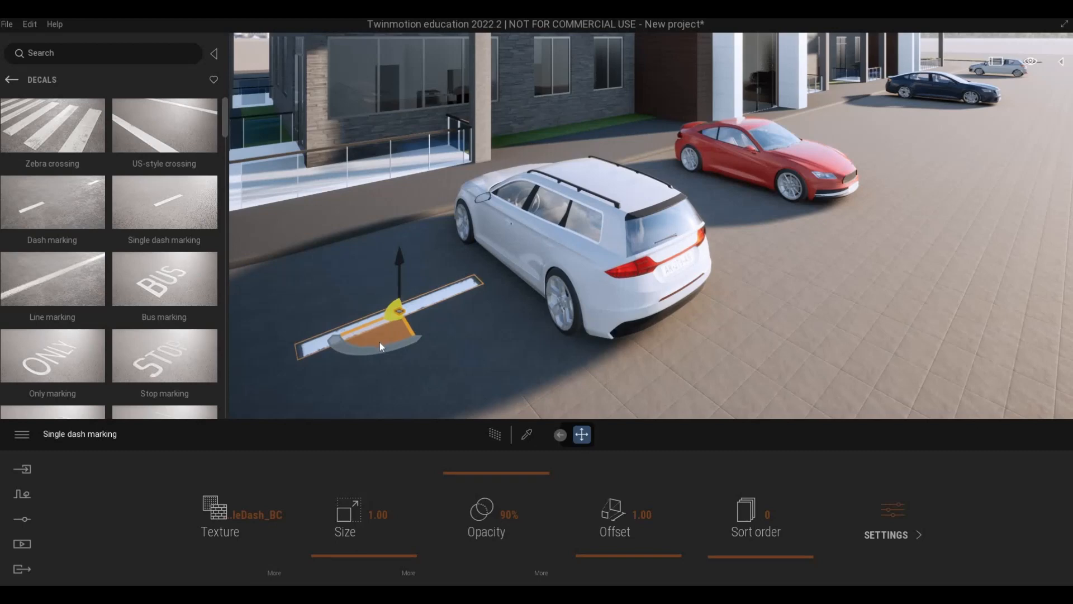
Rotate the Single dash marking by 90 degrees, then delete it.
drag(380, 348, 380, 348)
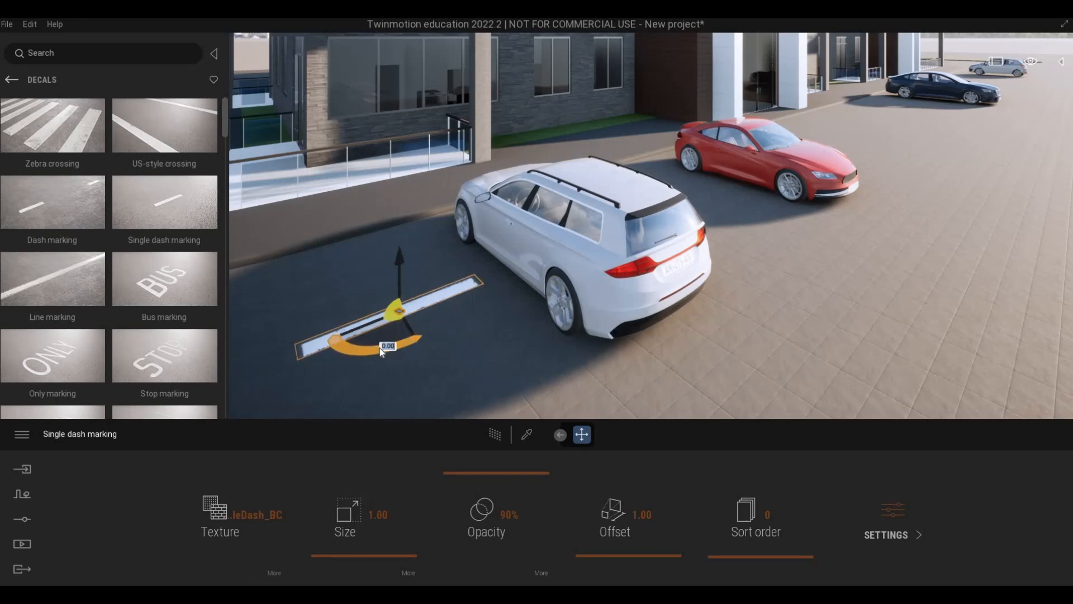
text(90)
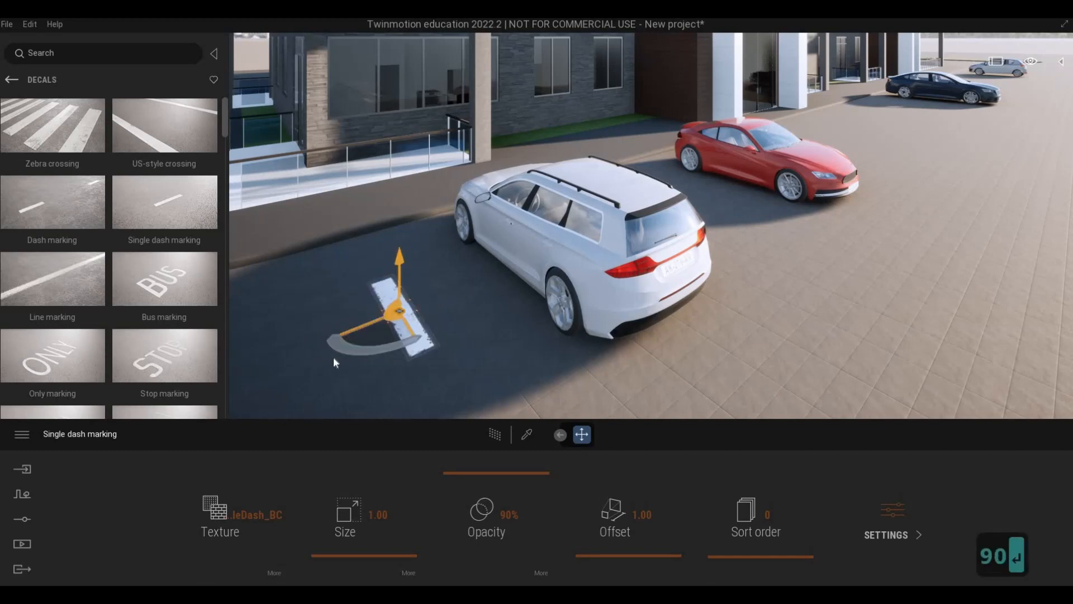
key(Return)
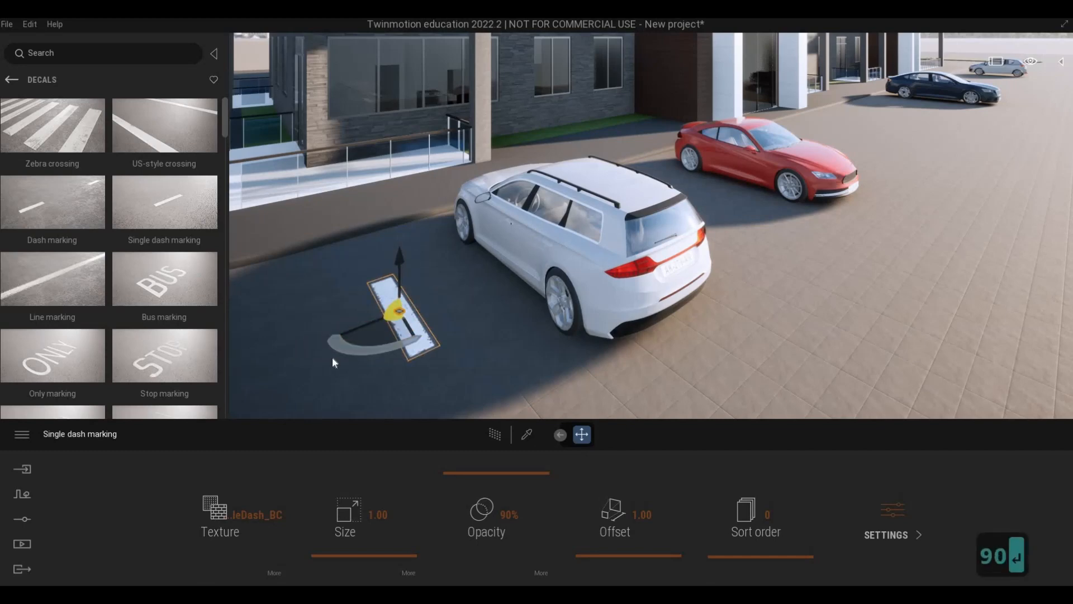
key(Delete)
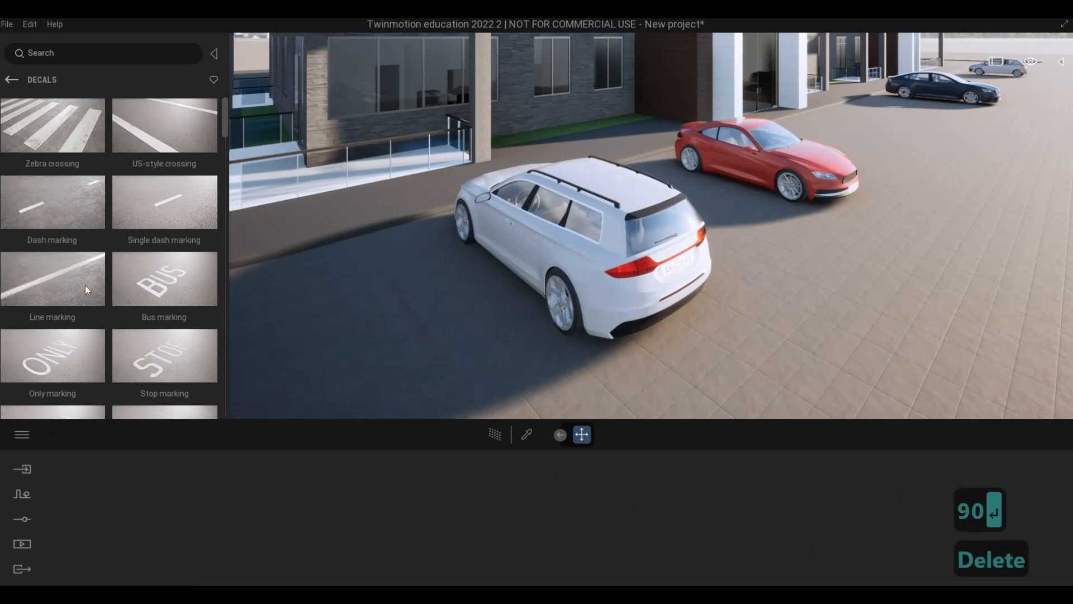
Place a Line marking decal on the paving behind the white car and try to rotate it by 90 degrees.
drag(618, 267, 821, 273)
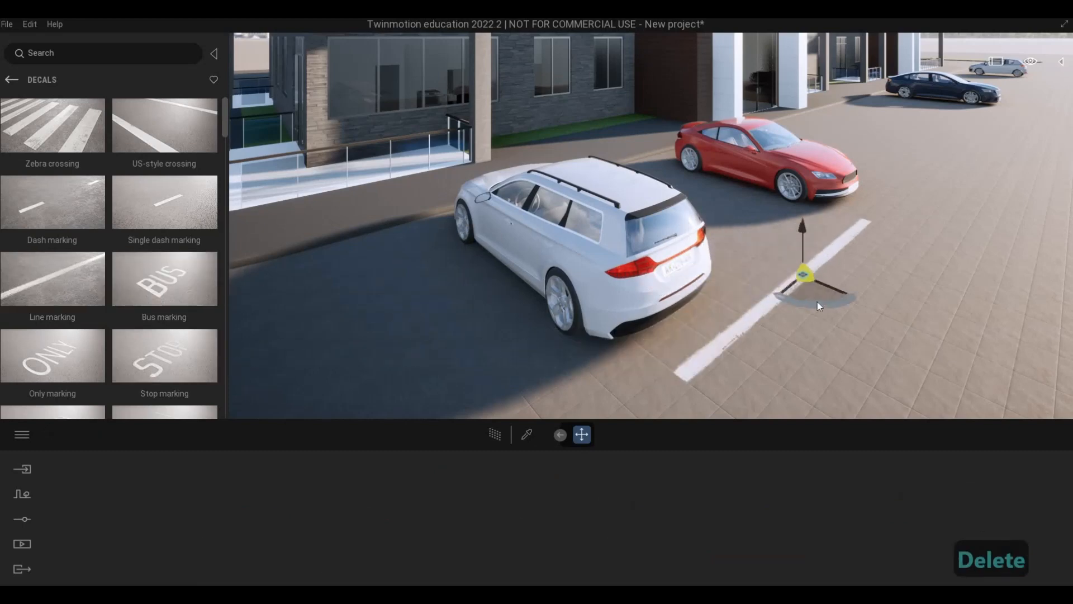
click(817, 303)
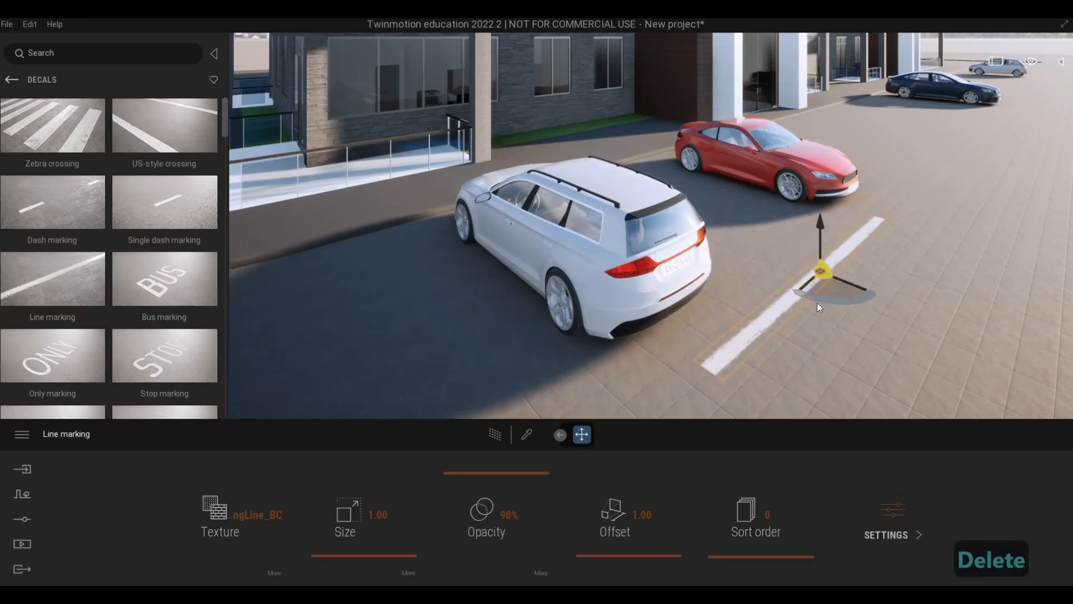
text(90)
key(Return)
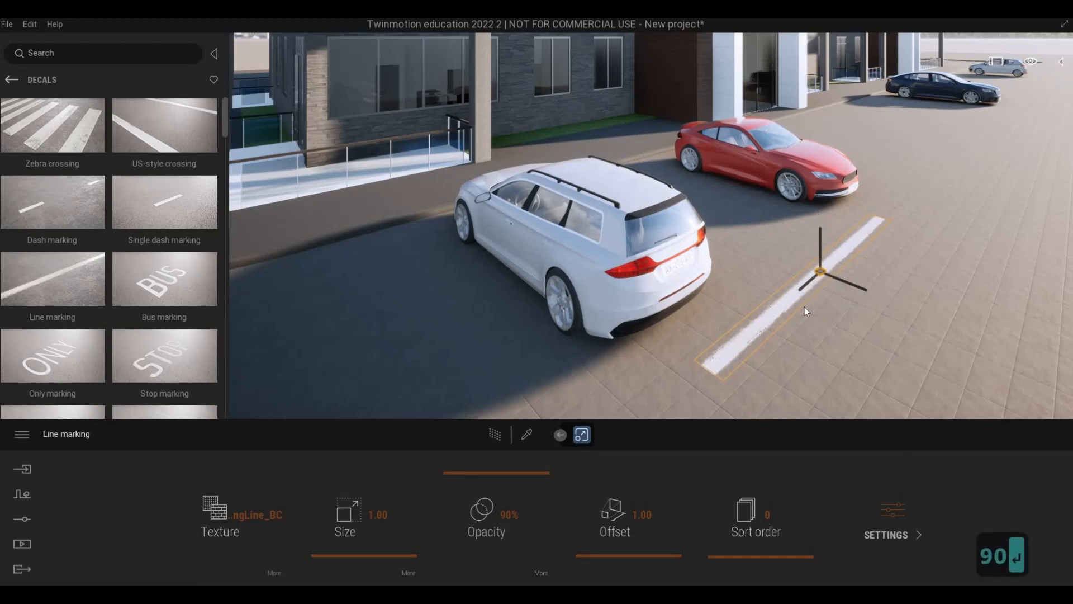
Rotate the Line marking decal behind the white car by 90 degrees on the paving plane.
key(Caps_Lock)
key(Escape)
key(Escape)
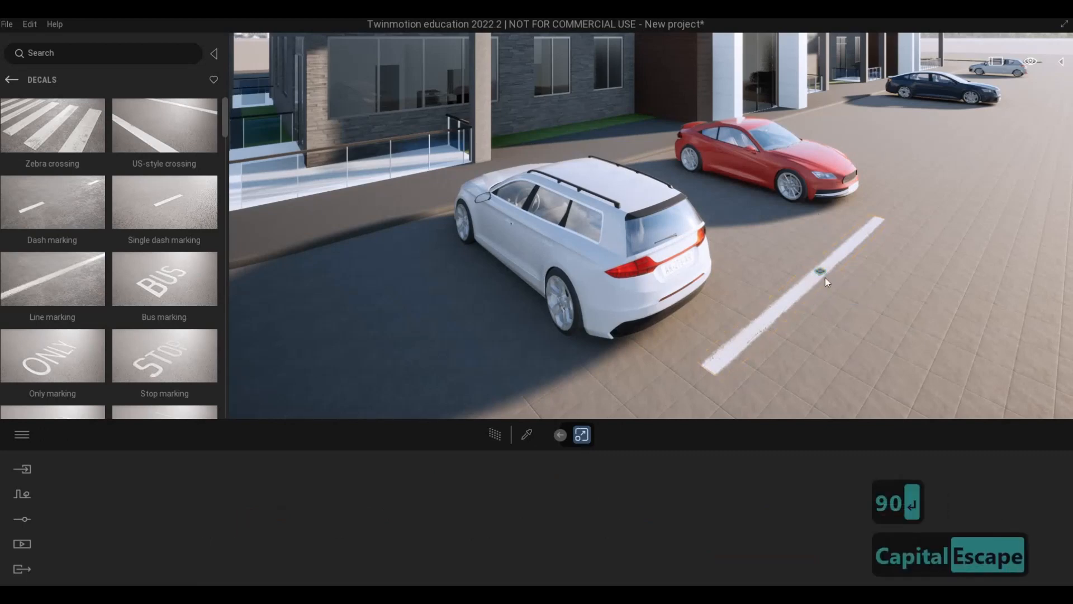
click(822, 272)
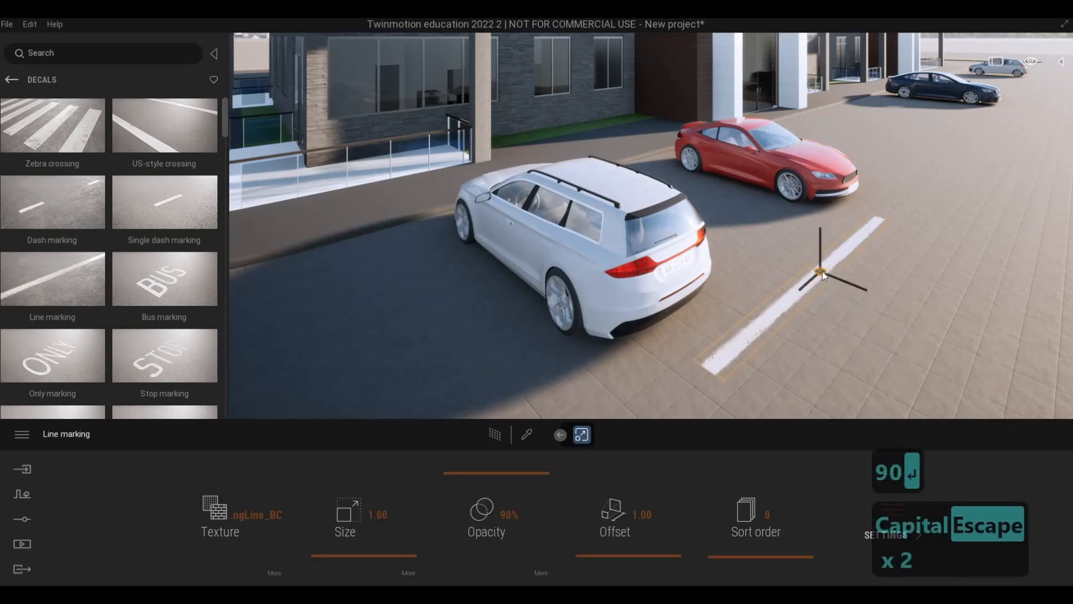
key(Tab)
key(Tab)
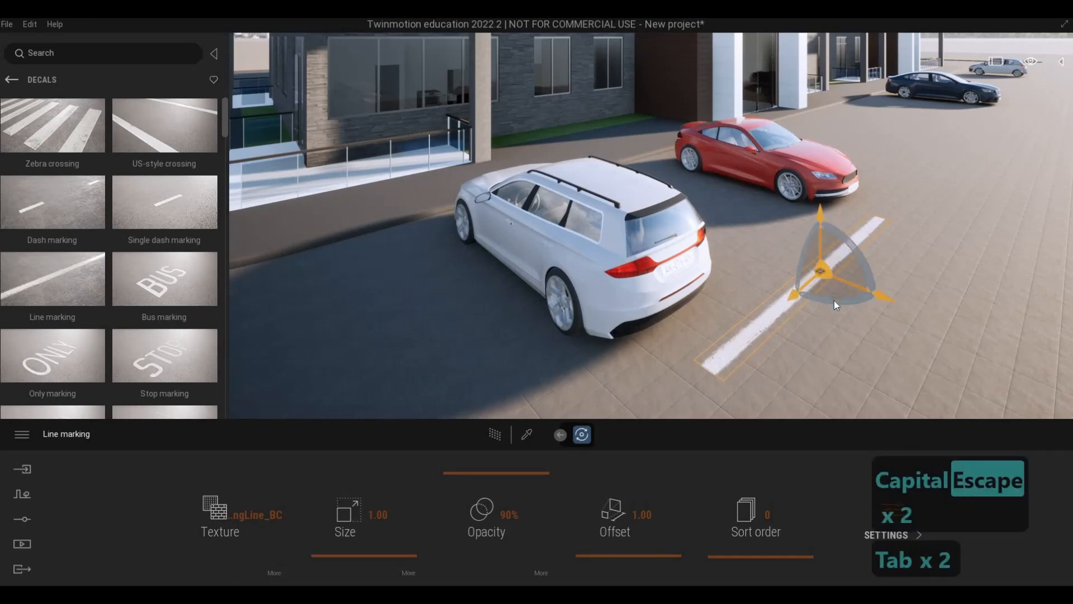
text(90)
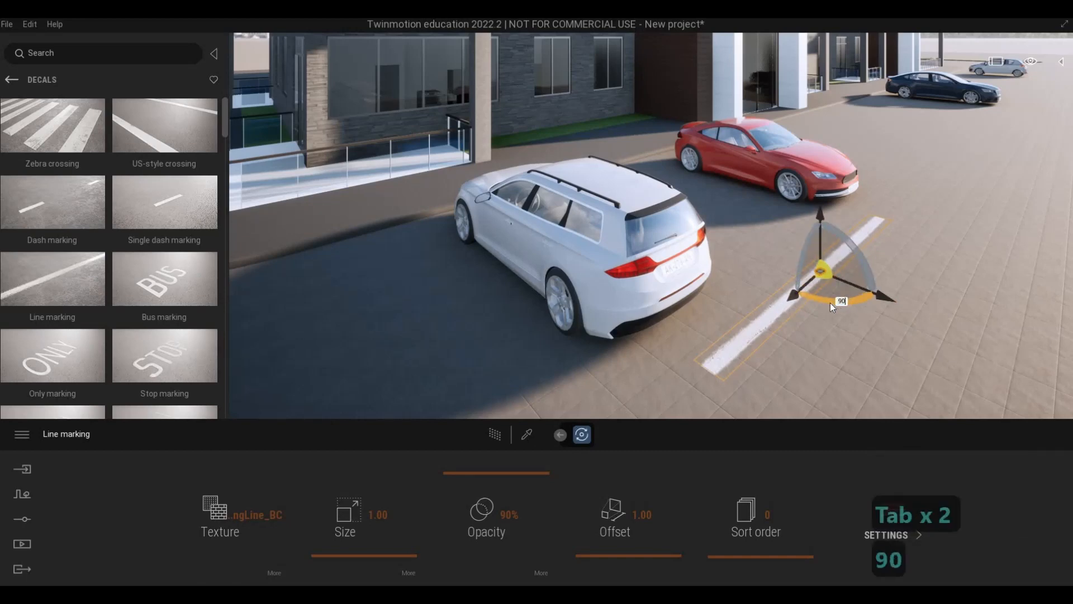
key(Return)
Move the rotated line marking alongside the white car, on the side facing the red car, shifting it about 0.1 m lengthwise.
key(d)
key(d)
key(d)
key(d)
key(d)
key(d)
key(d)
key(d)
key(d)
key(d)
key(d)
key(d)
key(d)
key(d)
key(d)
key(d)
key(d)
key(d)
key(d)
key(d)
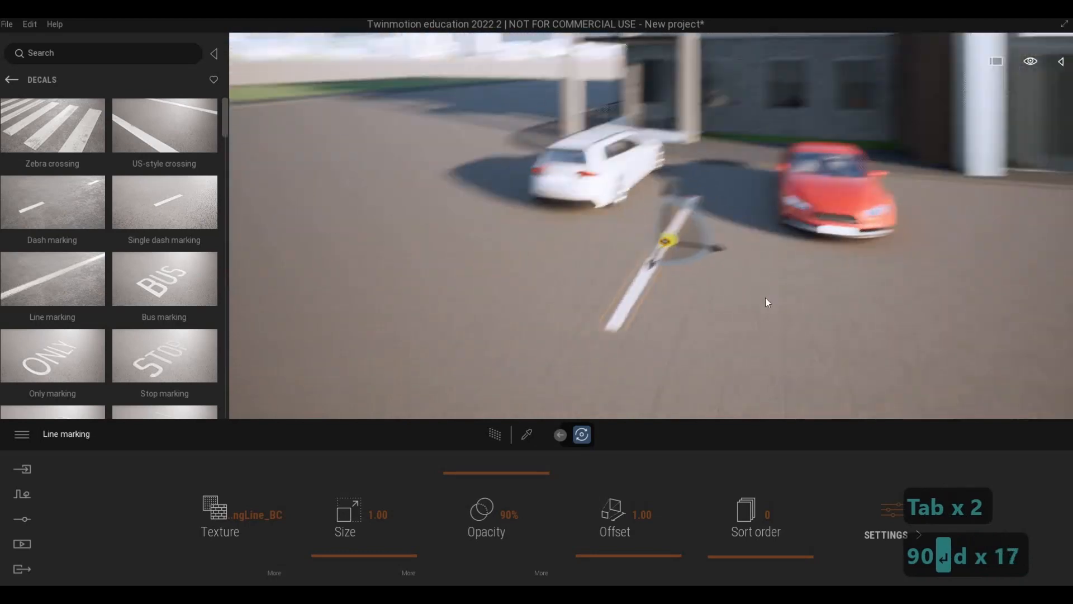
key(w)
key(a)
key(w)
key(q)
key(s)
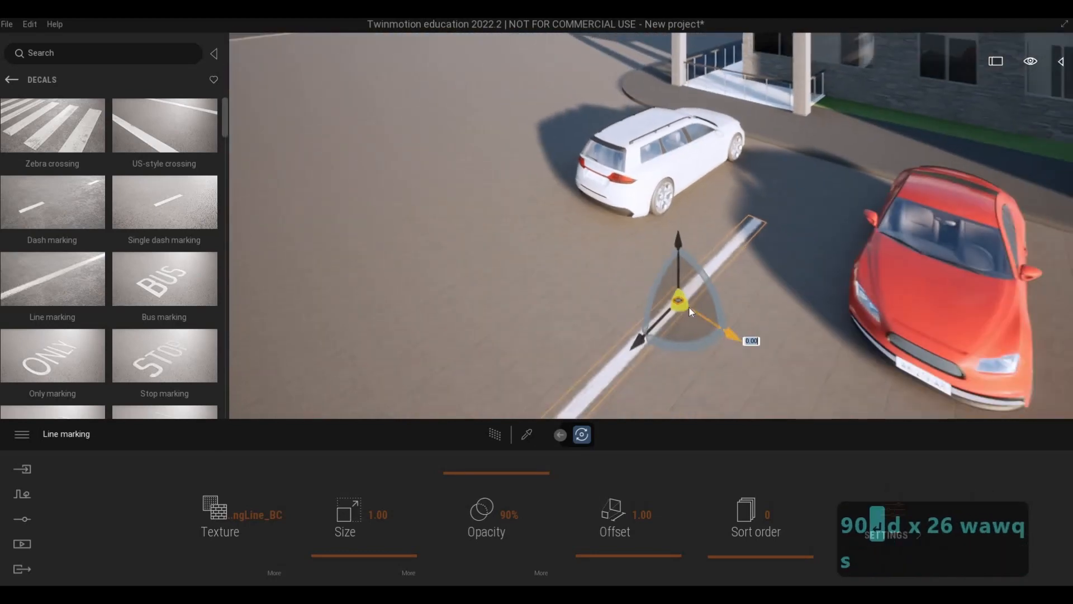
drag(719, 216, 721, 185)
key(d)
key(w)
key(d)
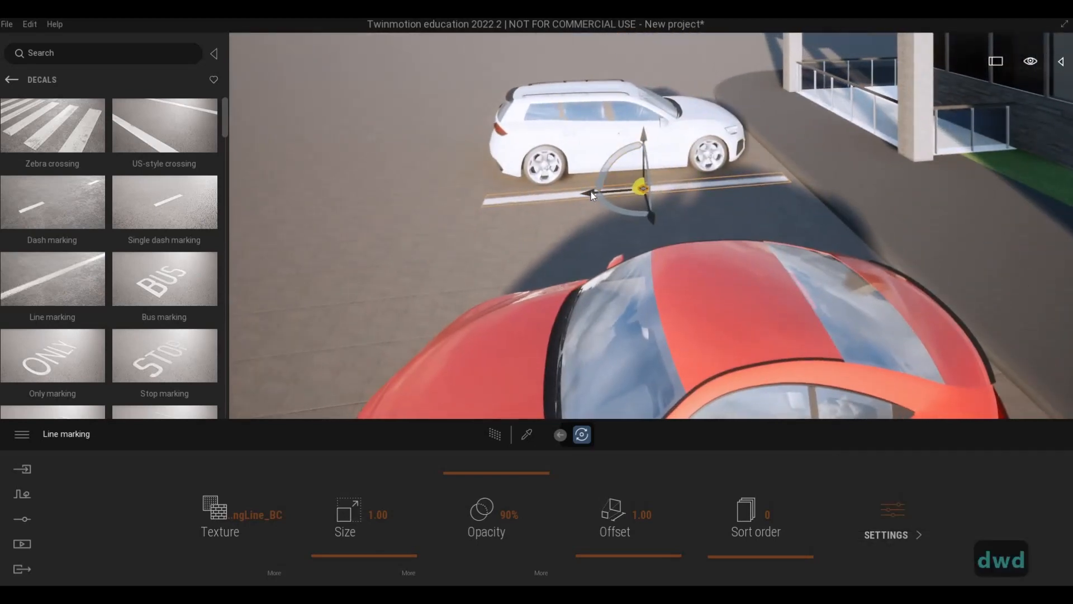
drag(592, 192, 350, 445)
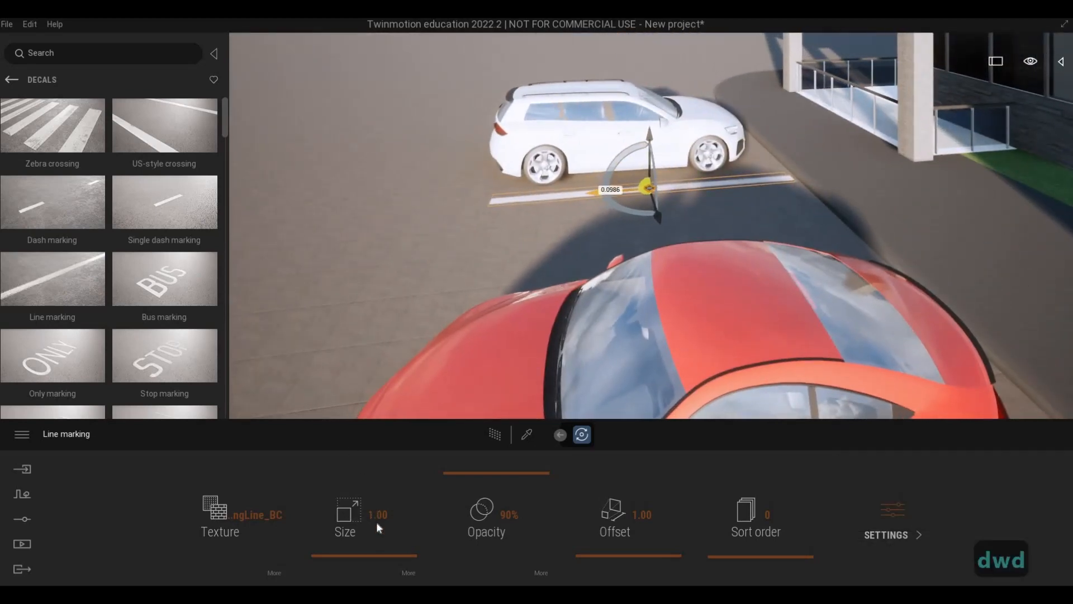
Try a size of 1.5 for the line marking beside the white car.
click(435, 511)
text(1.5)
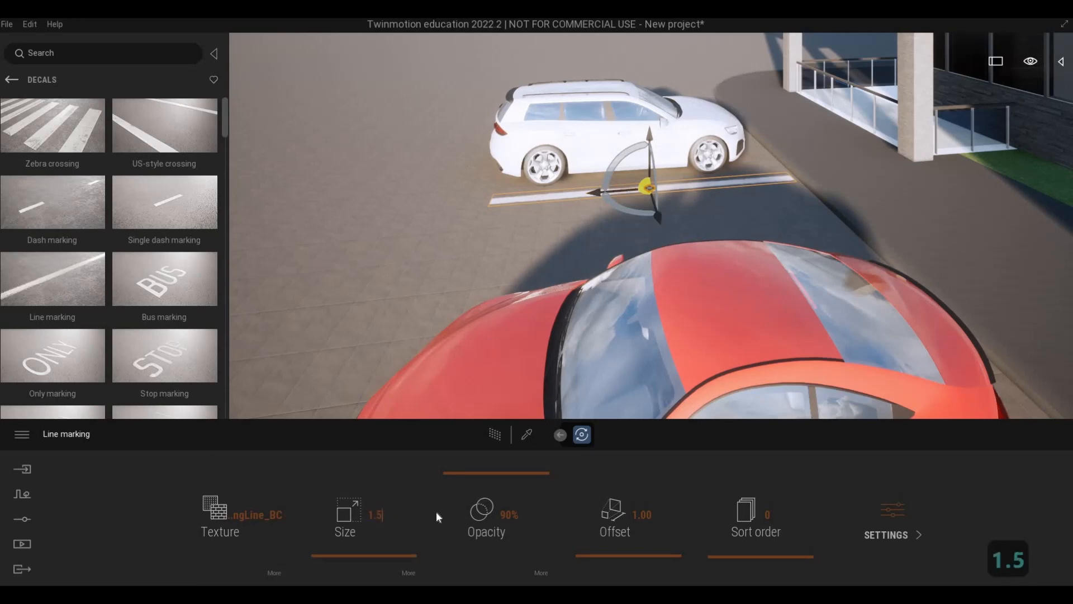
key(Return)
text(aa)
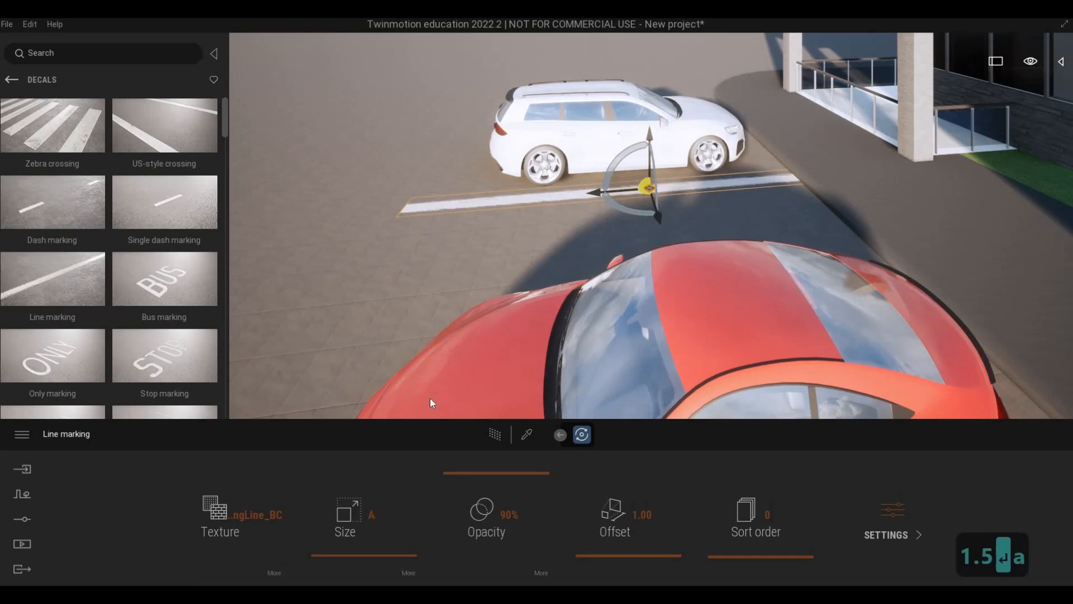
key(a)
key(a)
key(a)
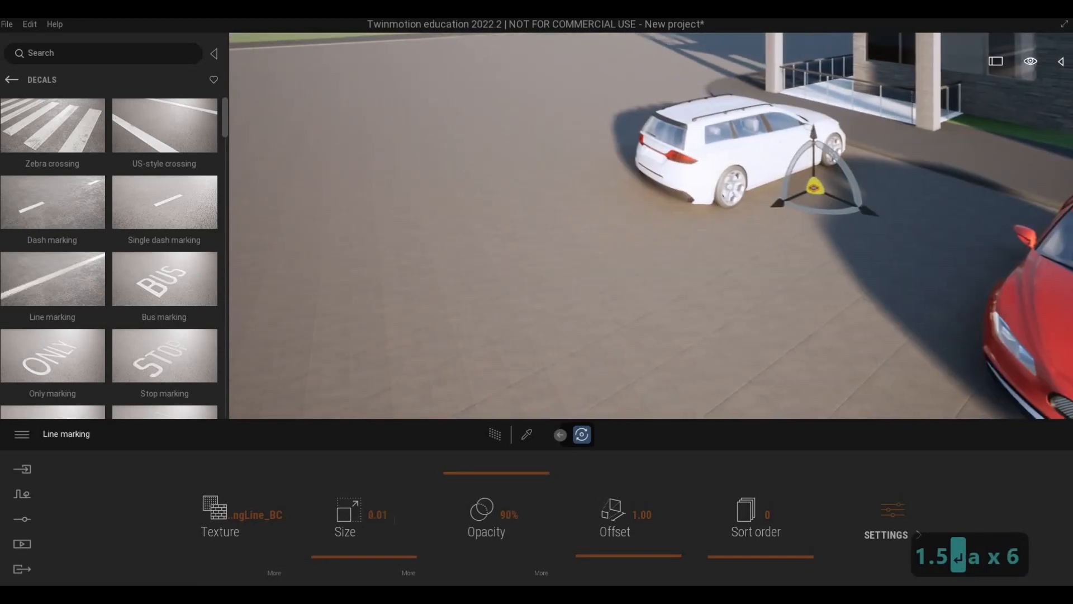
drag(436, 515, 480, 514)
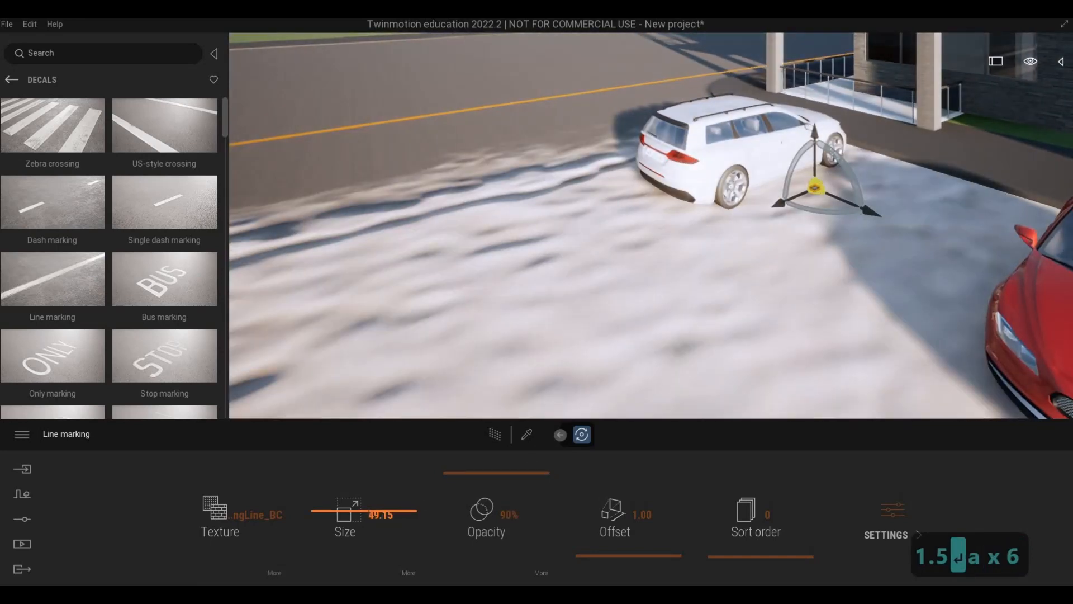
Set the line marking's size to 1.3 and deselect it.
click(441, 512)
text(1.3)
key(Return)
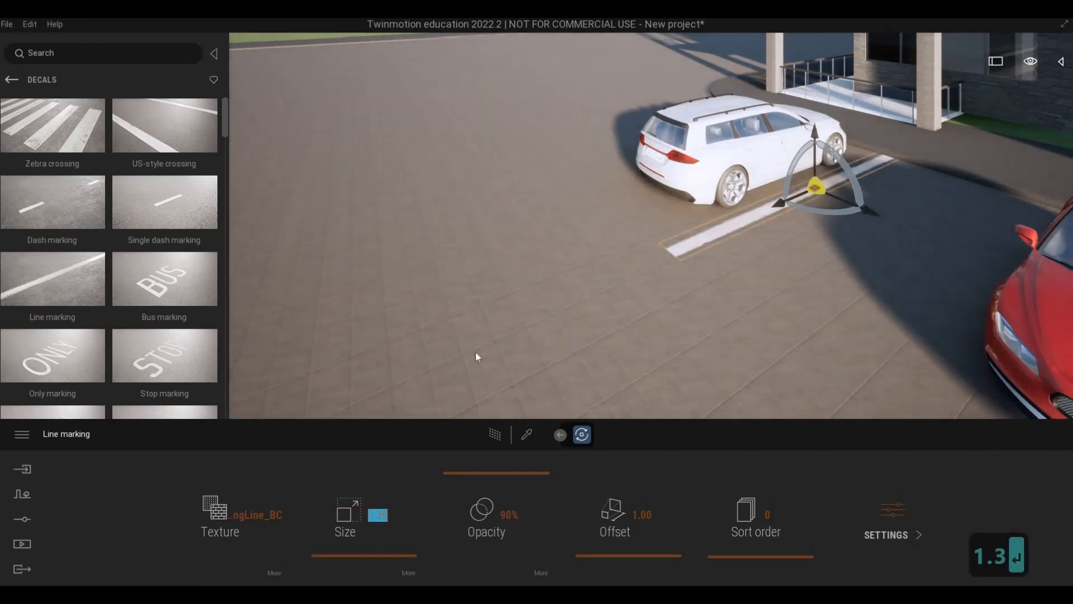
click(679, 305)
key(d)
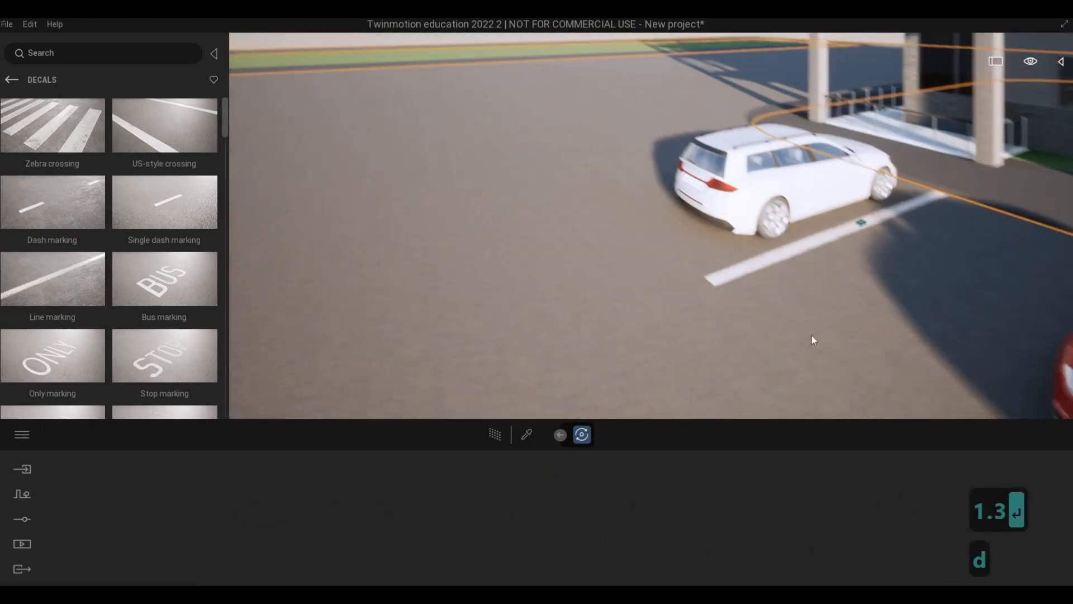
key(Escape)
key(Escape)
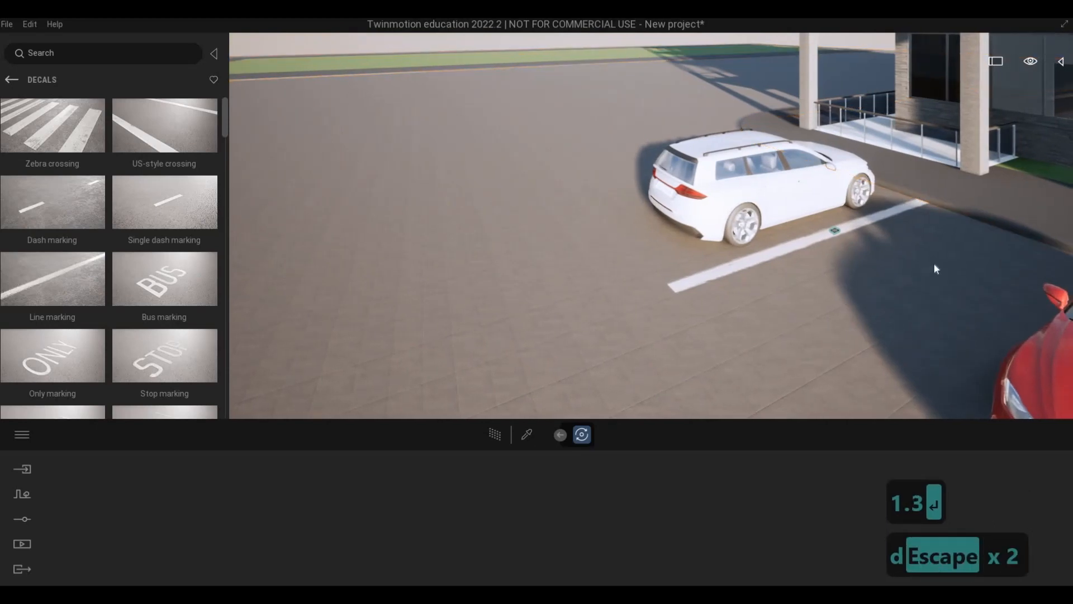
Copy the line marking as one instance to the white car's opposite side with a spacing of about 2.73 m.
key(a)
click(1005, 229)
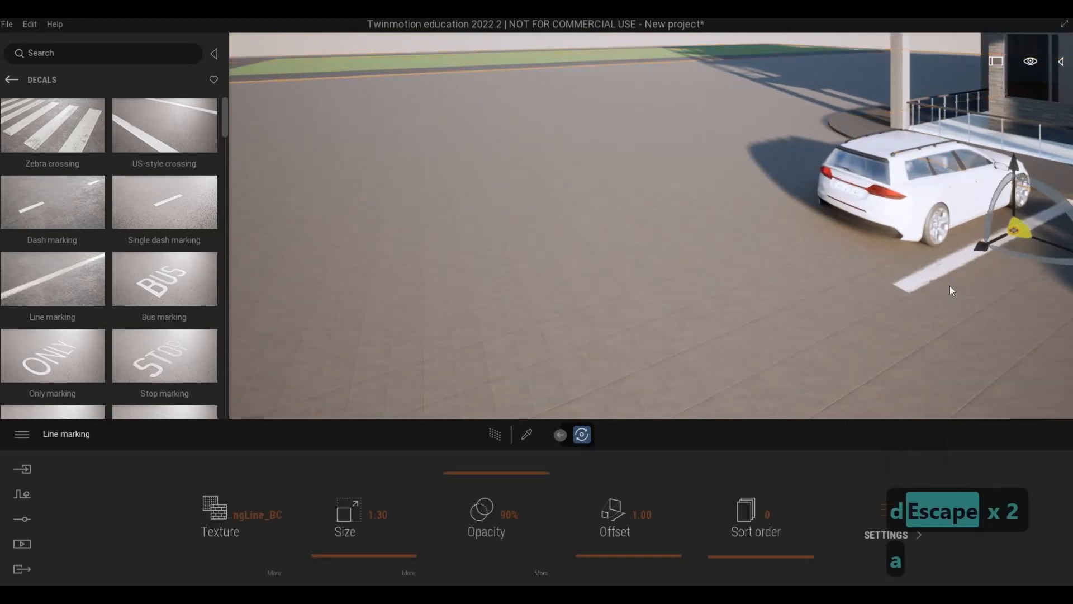
key(a)
key(a)
key(a)
key(a)
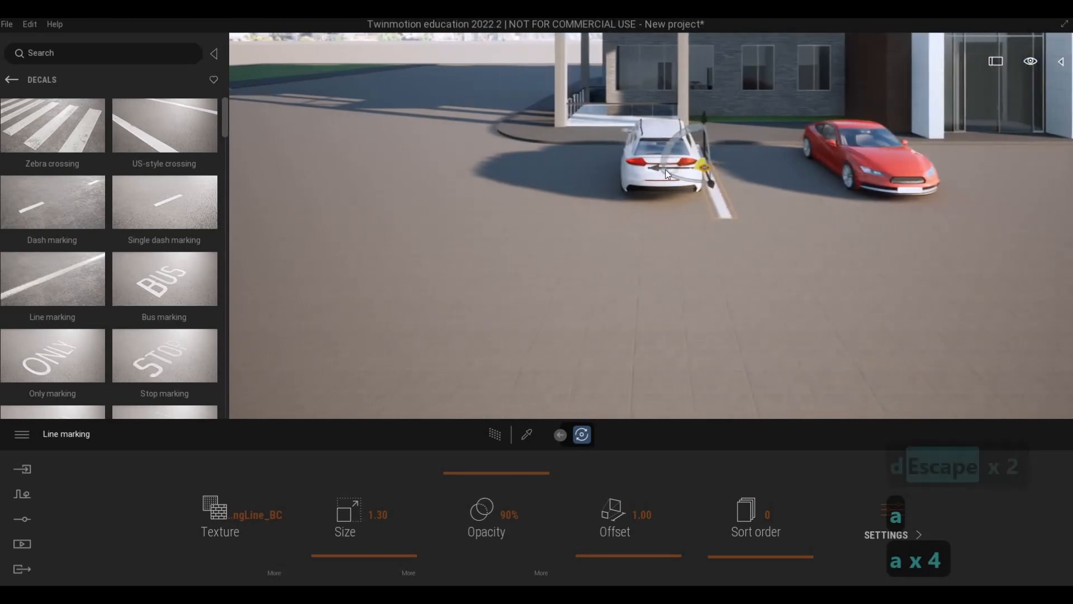
alt+drag(631, 166, 553, 168)
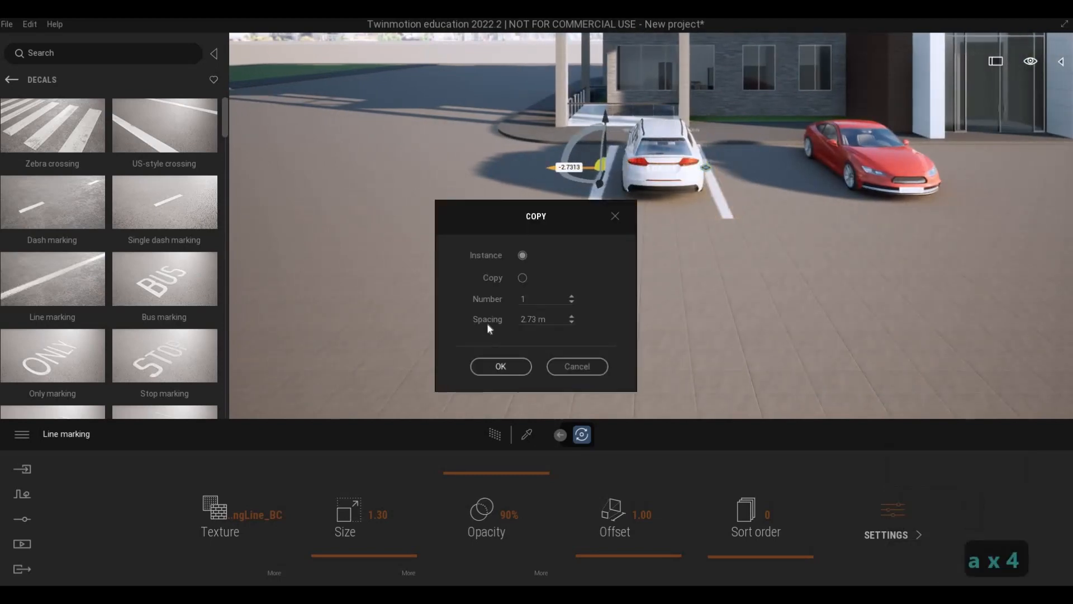
click(500, 366)
Shift the copied line marking about 0.1 m lengthwise, away from the building.
key(w)
key(q)
key(a)
key(s)
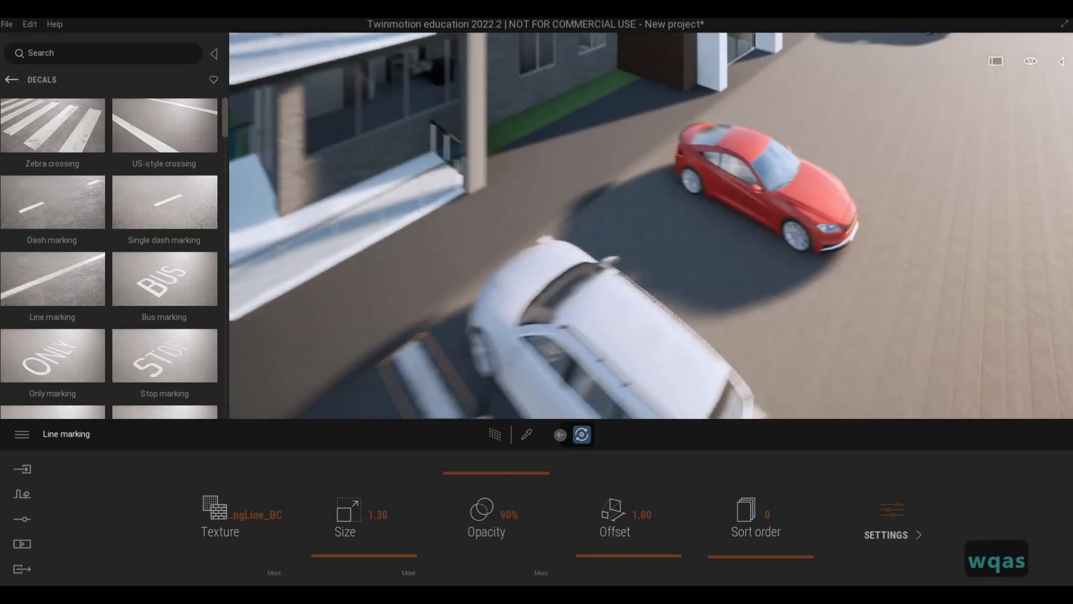
key(e)
key(a)
key(w)
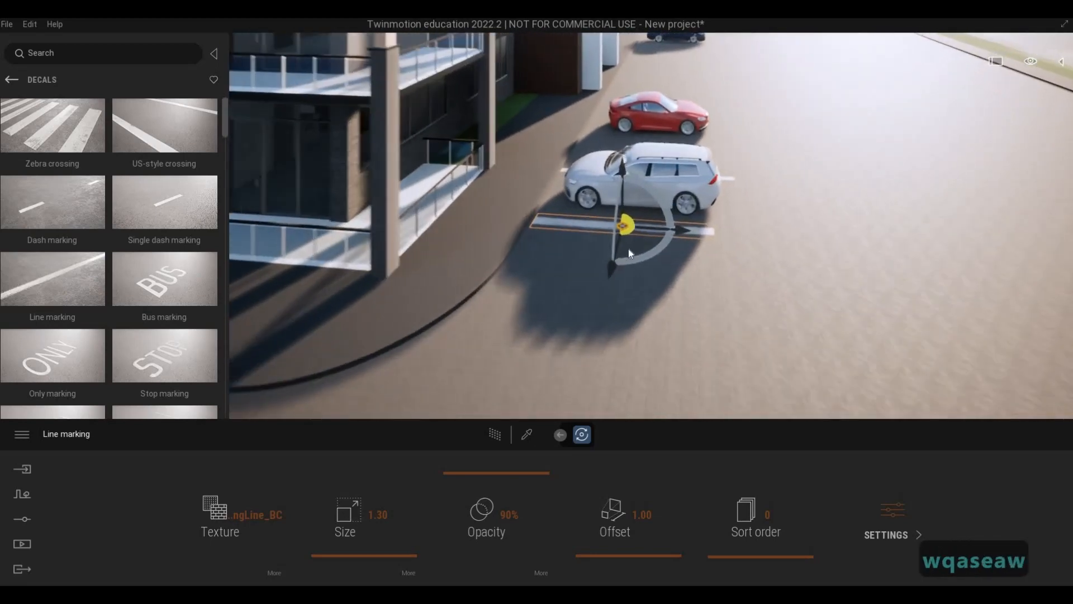
key(Escape)
key(Escape)
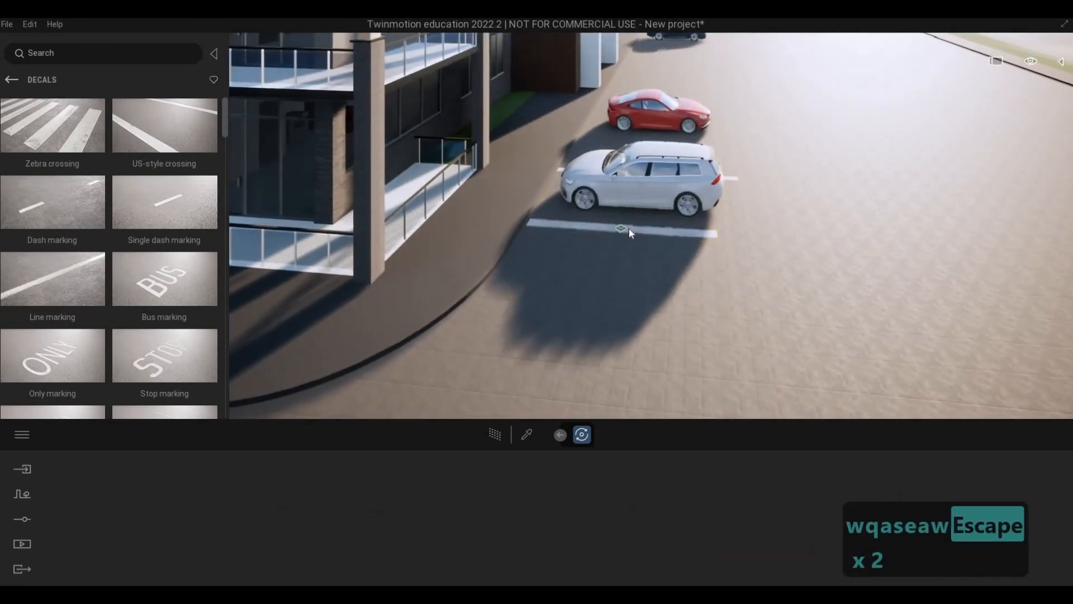
click(678, 230)
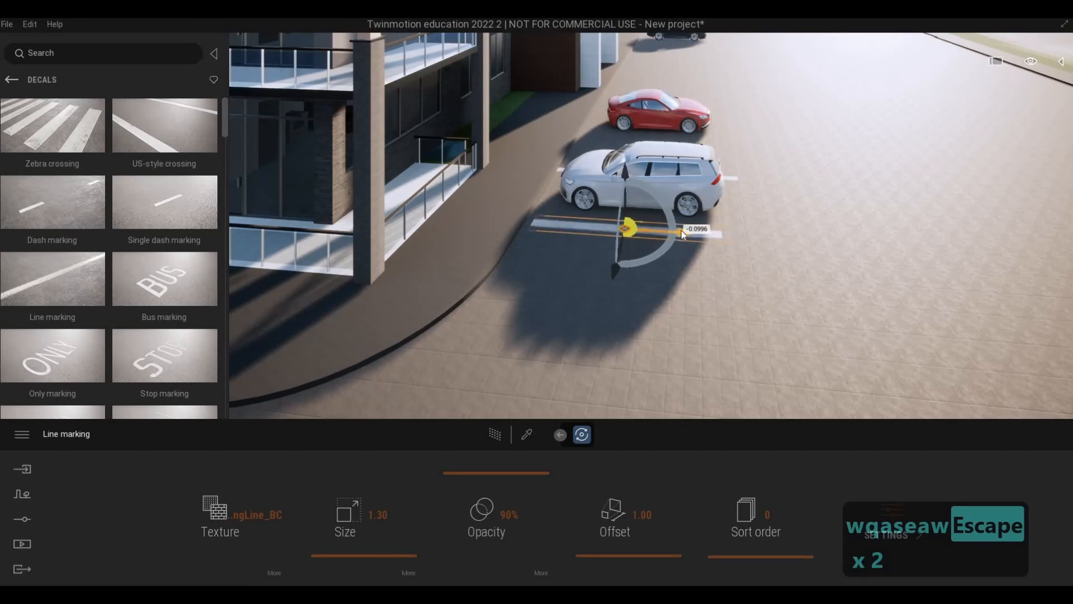
Examine the placement of the line markings around the white car from several angles.
key(a)
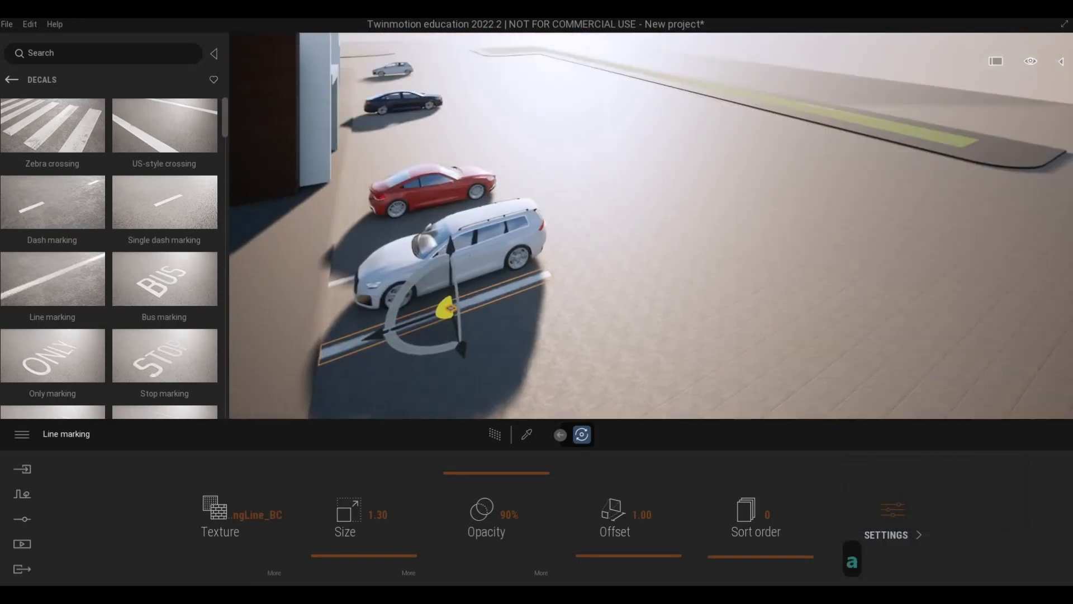
key(a)
key(d)
key(d)
key(d)
key(d)
key(d)
key(d)
key(d)
key(d)
key(d)
key(d)
key(d)
key(d)
key(d)
key(d)
key(d)
key(d)
key(d)
key(d)
key(d)
key(d)
key(d)
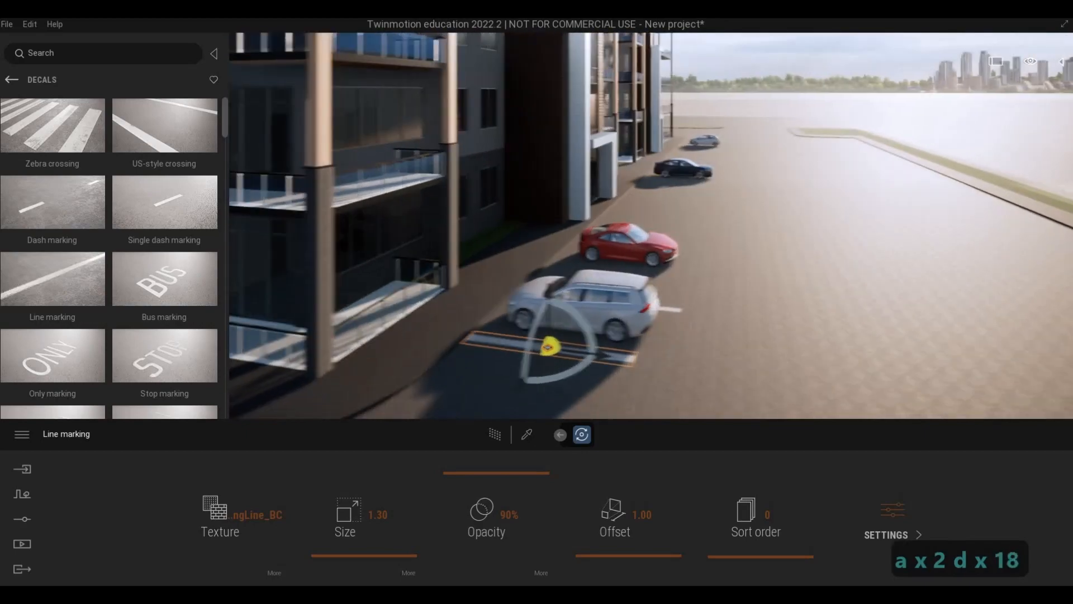
key(d)
key(d)
key(d)
key(d)
key(d)
key(d)
key(d)
key(d)
key(d)
key(d)
key(d)
key(d)
key(d)
key(d)
key(d)
key(d)
key(d)
key(d)
key(d)
key(d)
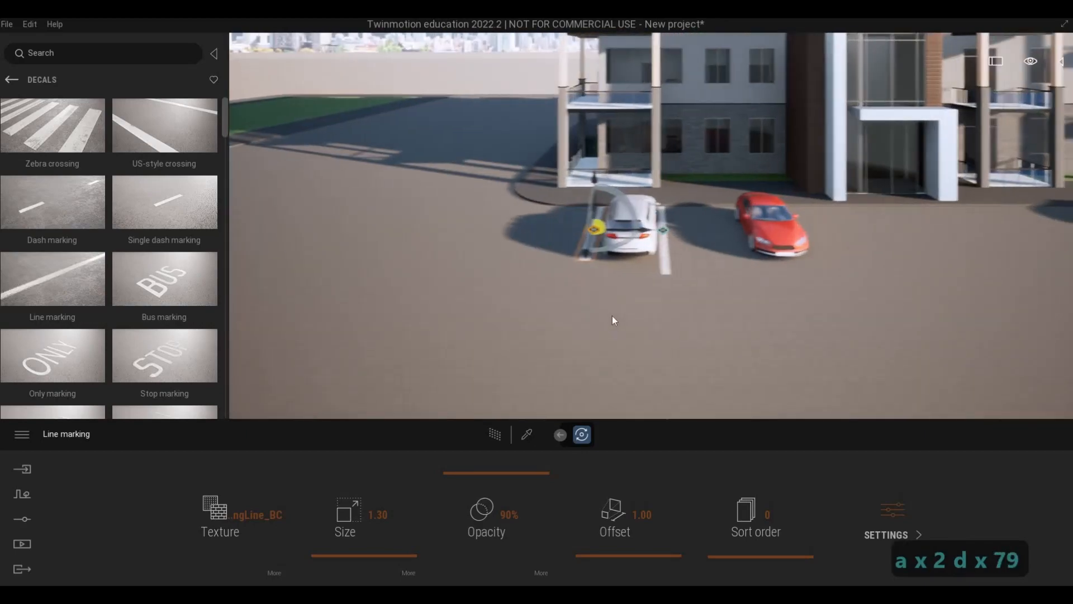
key(F1)
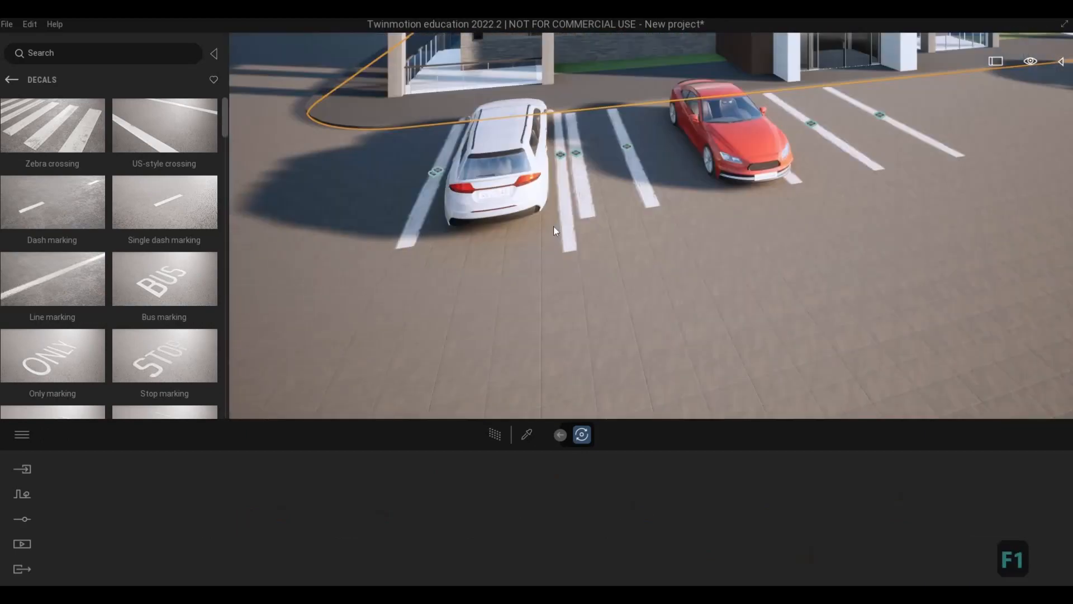
Delete the extra line marking closest to the white car on its red-car side.
click(560, 154)
key(Delete)
key(Delete)
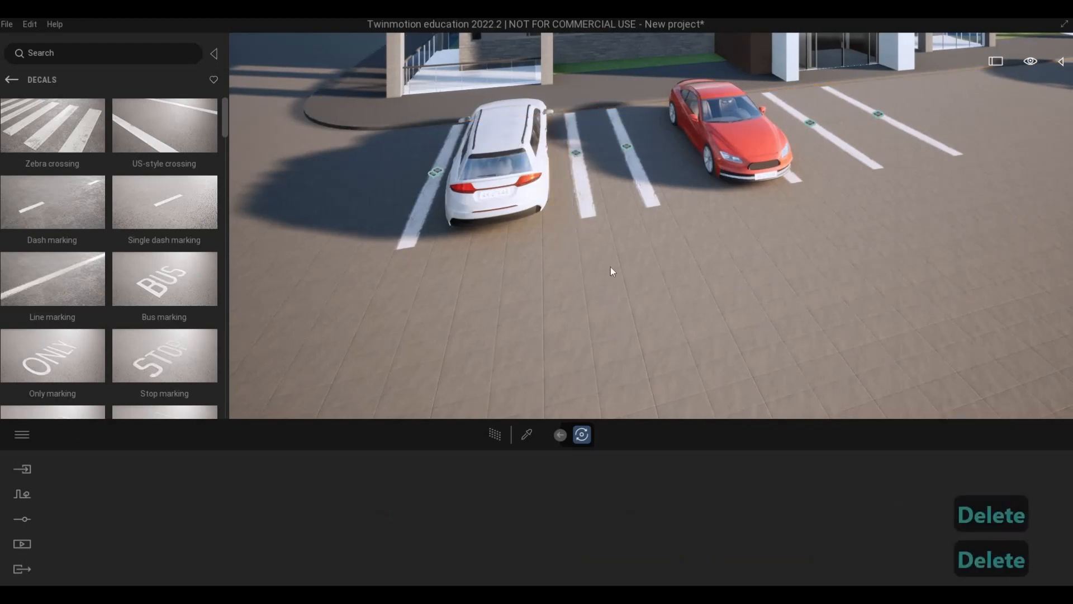
Move the remaining line marking on that side about 0.1 m closer to the white car.
key(a)
click(608, 154)
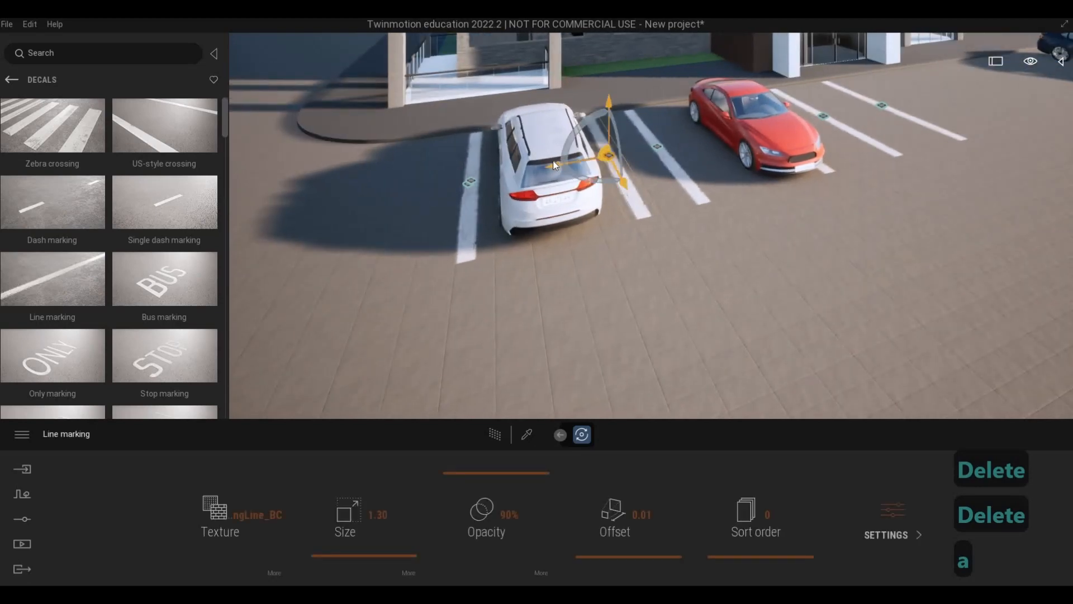
drag(548, 166, 692, 186)
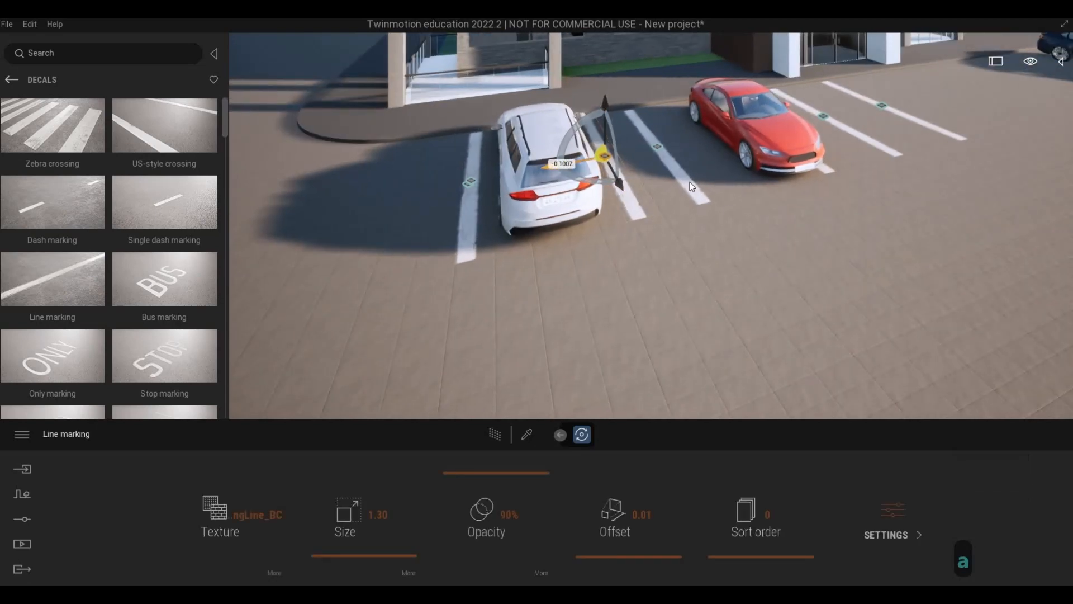
key(d)
key(d)
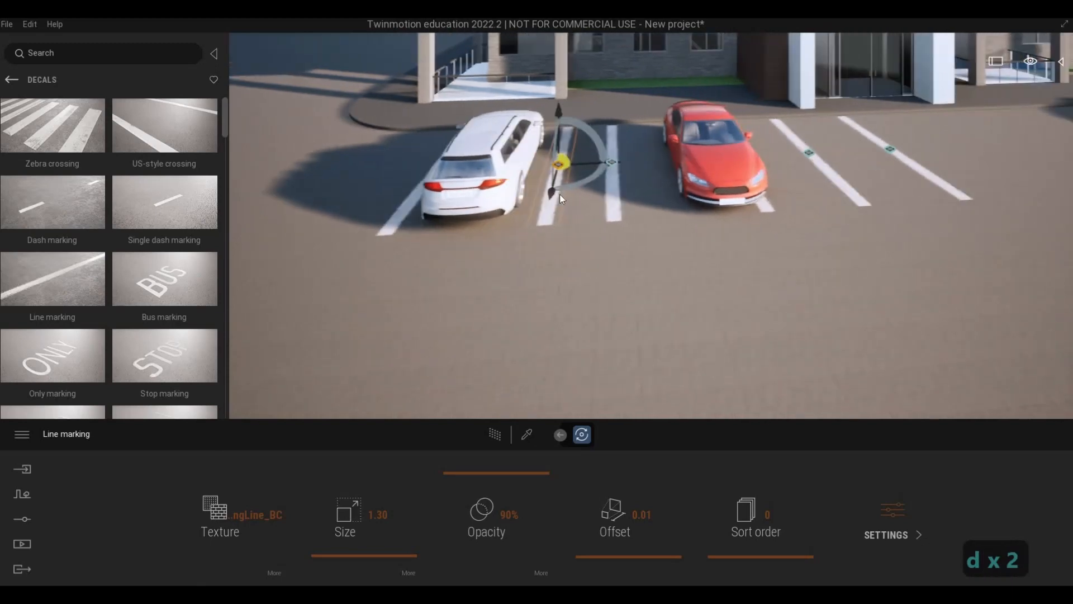
key(d)
Move the line marking between the two cars closer to the red car.
click(559, 167)
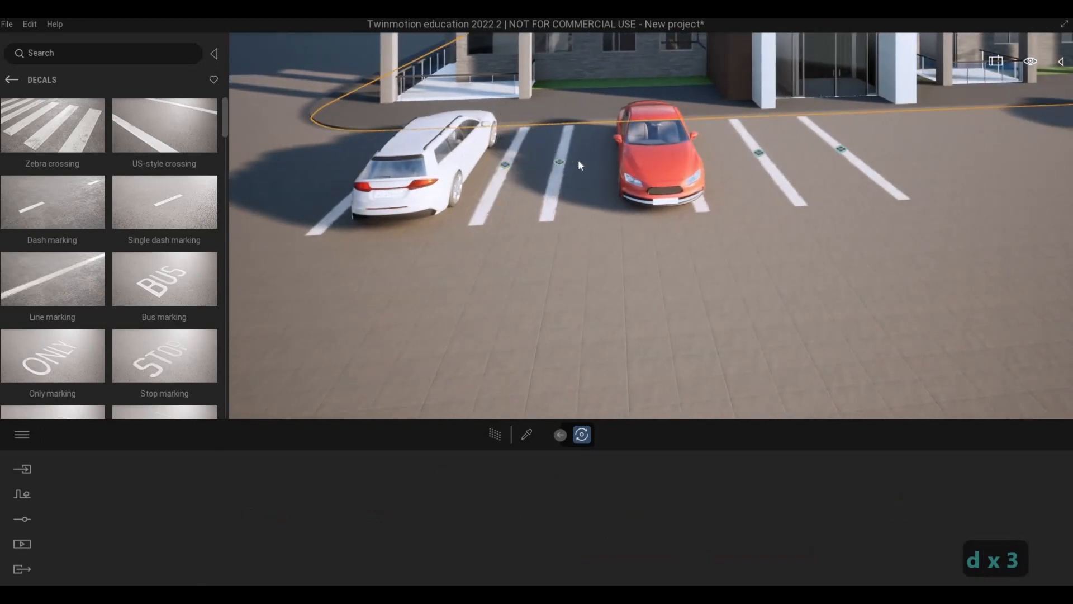
click(563, 162)
drag(616, 160, 709, 211)
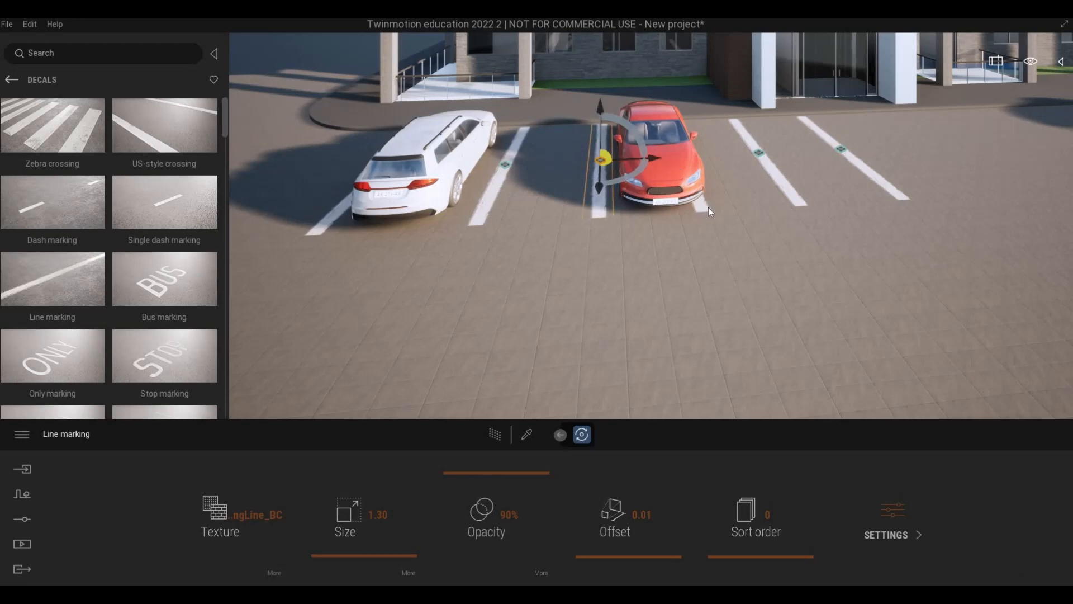
click(710, 208)
Move the line marking under the red car's far side outward so it clears the car.
key(d)
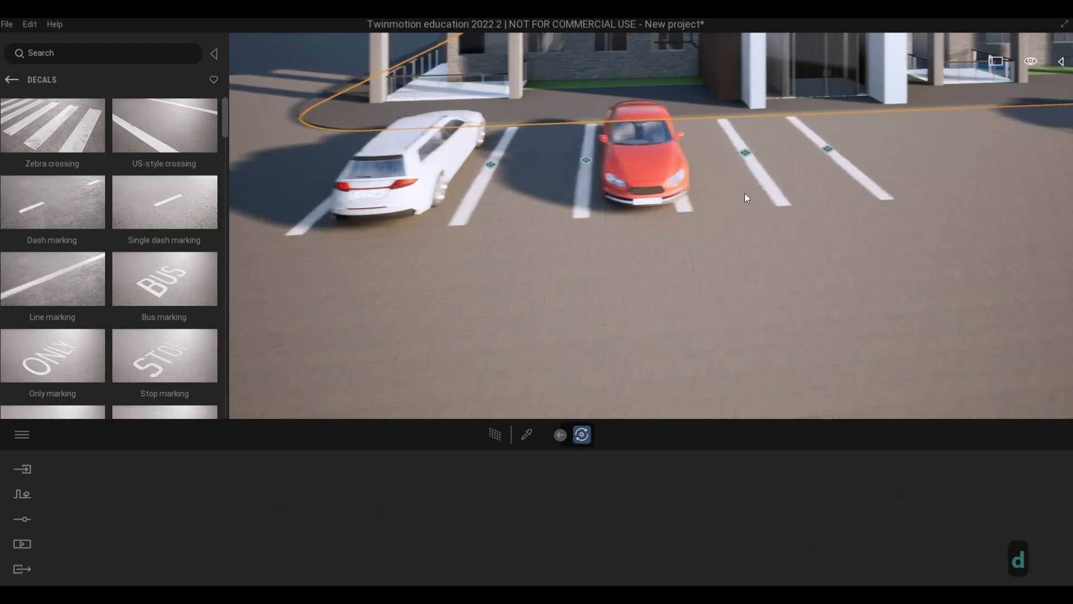
key(d)
key(w)
click(644, 133)
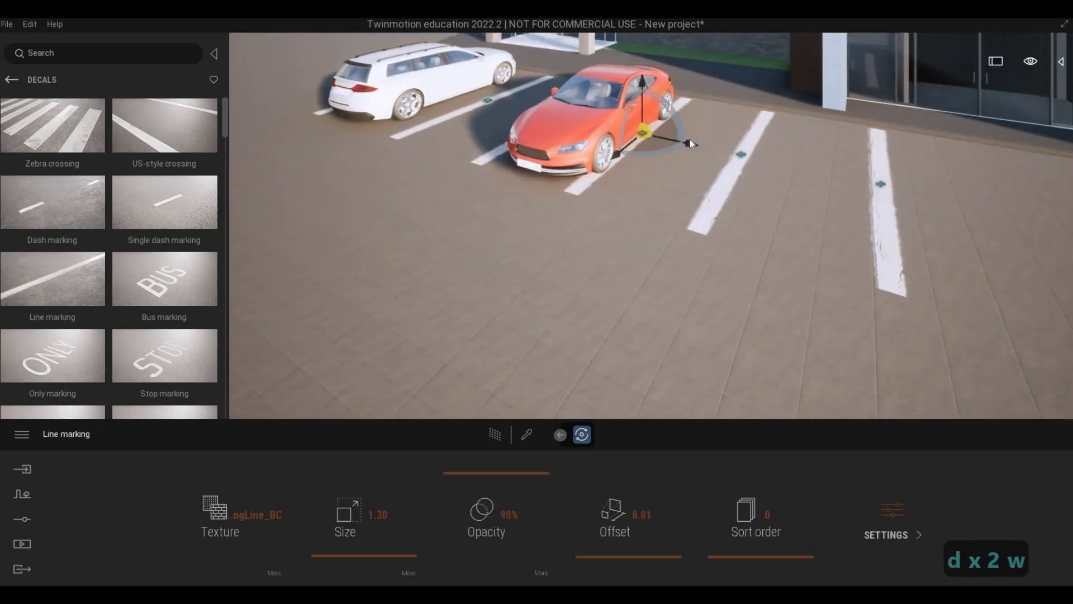
drag(716, 149, 727, 152)
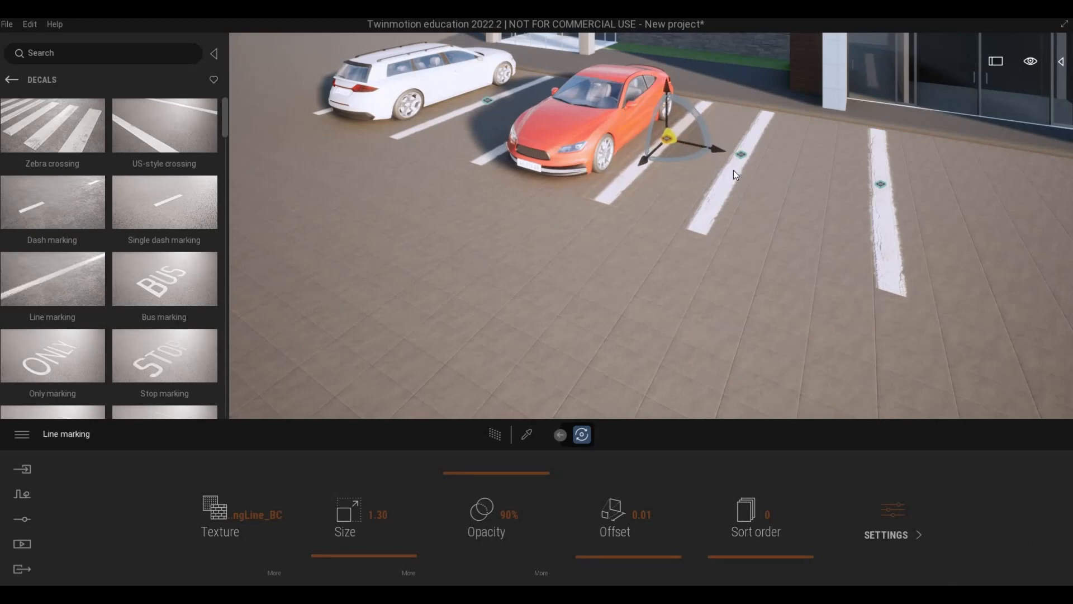
Delete the extra line marking immediately beyond the one beside the red car.
click(733, 169)
click(745, 155)
drag(797, 166, 789, 170)
key(Delete)
key(Delete)
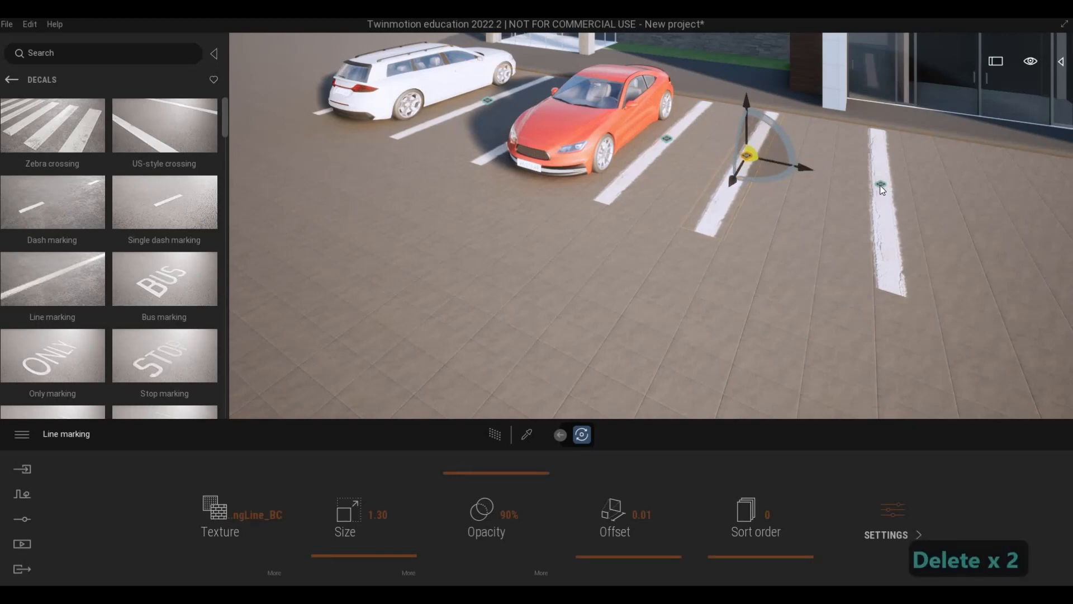
Move the isolated line marking farther from the red car, past the building entrance toward the dark blue car.
click(879, 186)
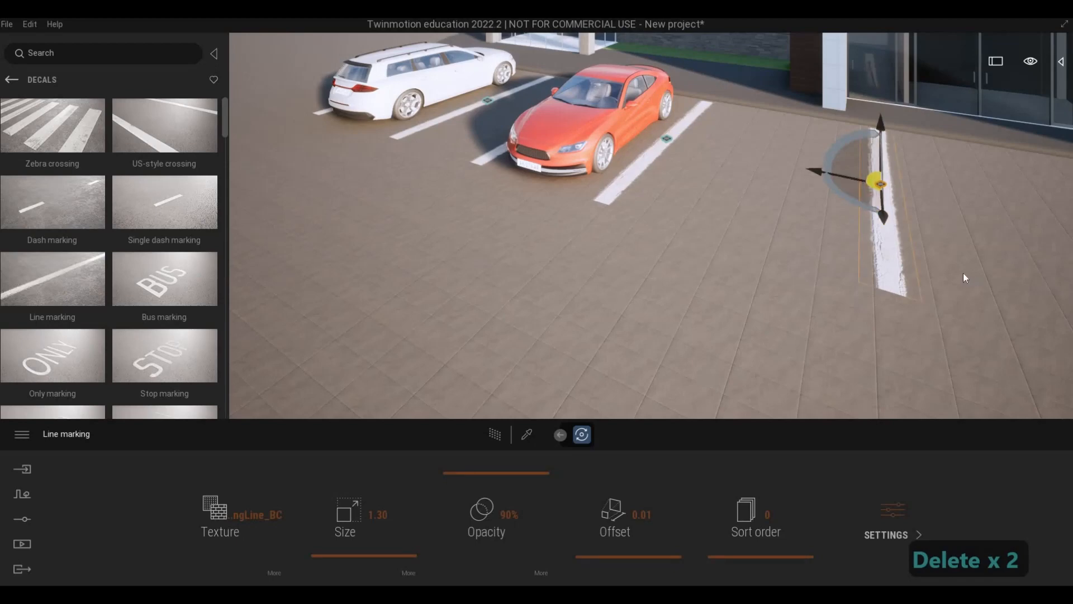
middle_drag(1045, 289, 890, 272)
middle_drag(803, 258, 562, 178)
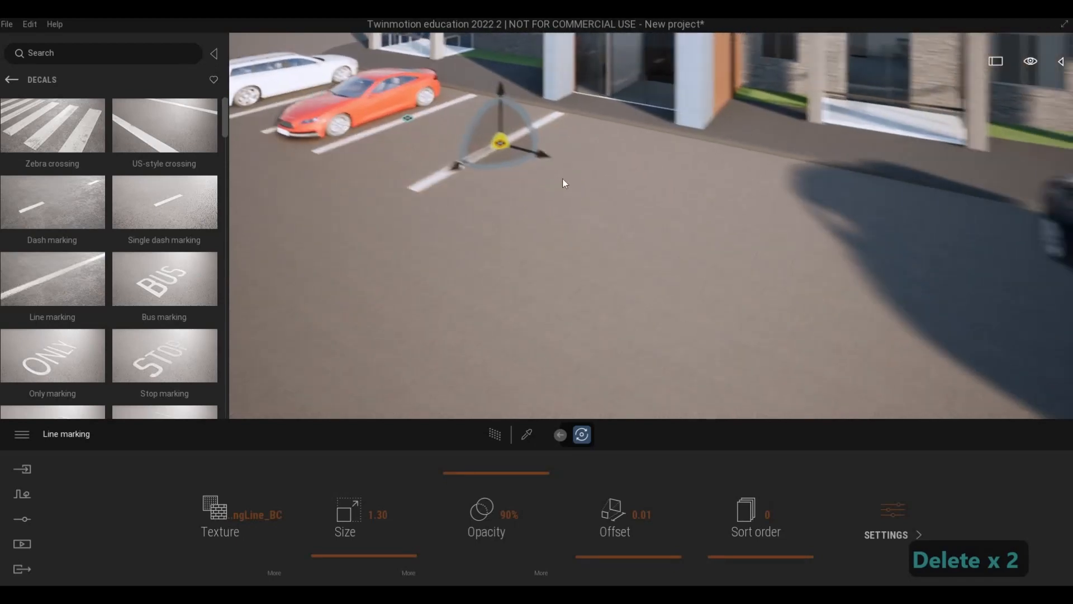
drag(525, 149, 685, 193)
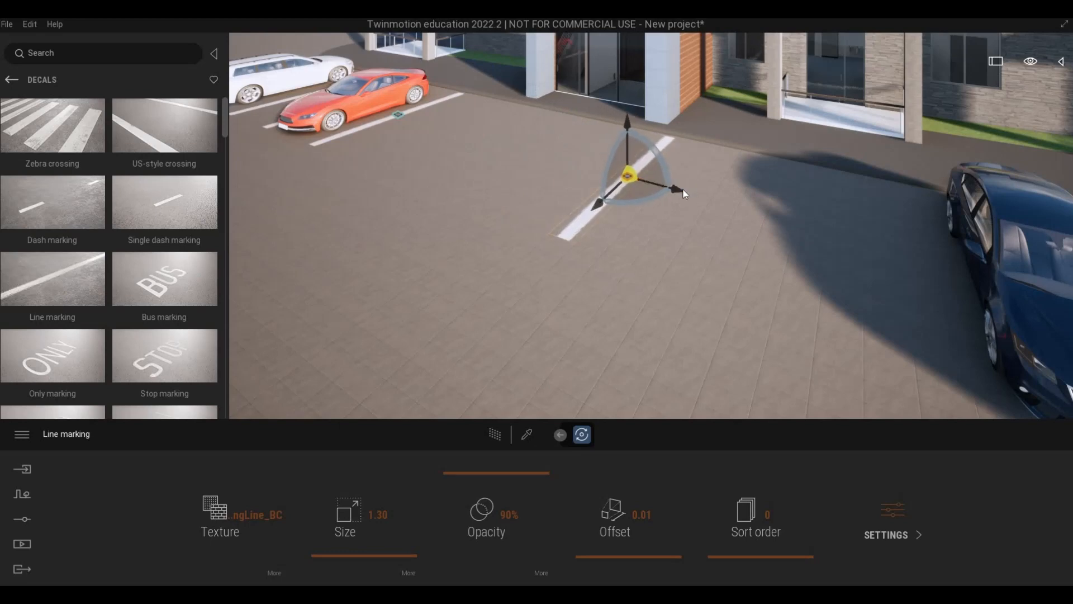
Copy the moved line marking as 6 instances spaced 3 m apart along the building front, past the dark blue car.
click(680, 192)
mouse_move(763, 207)
shift+mouse_down()
mouse_move(775, 207)
mouse_move(747, 216)
shift+mouse_up()
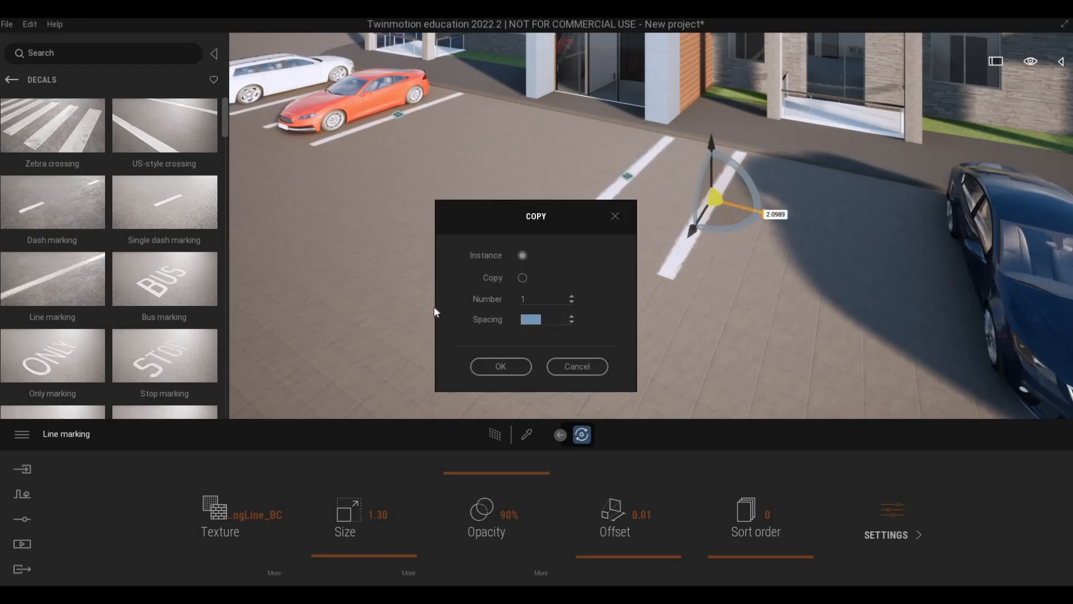
text(3)
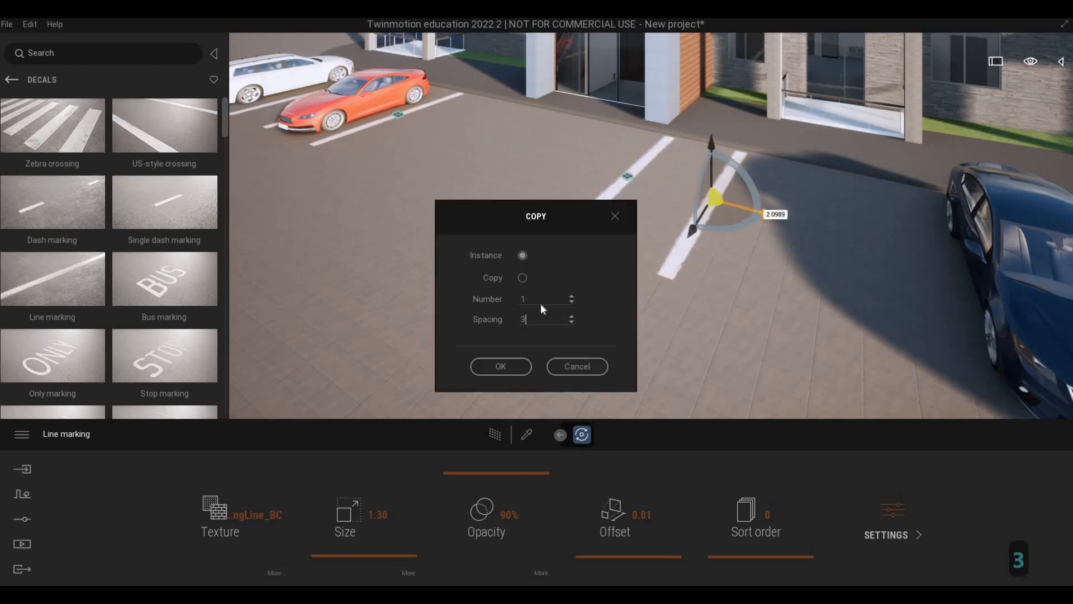
key(Tab)
text(6)
click(524, 369)
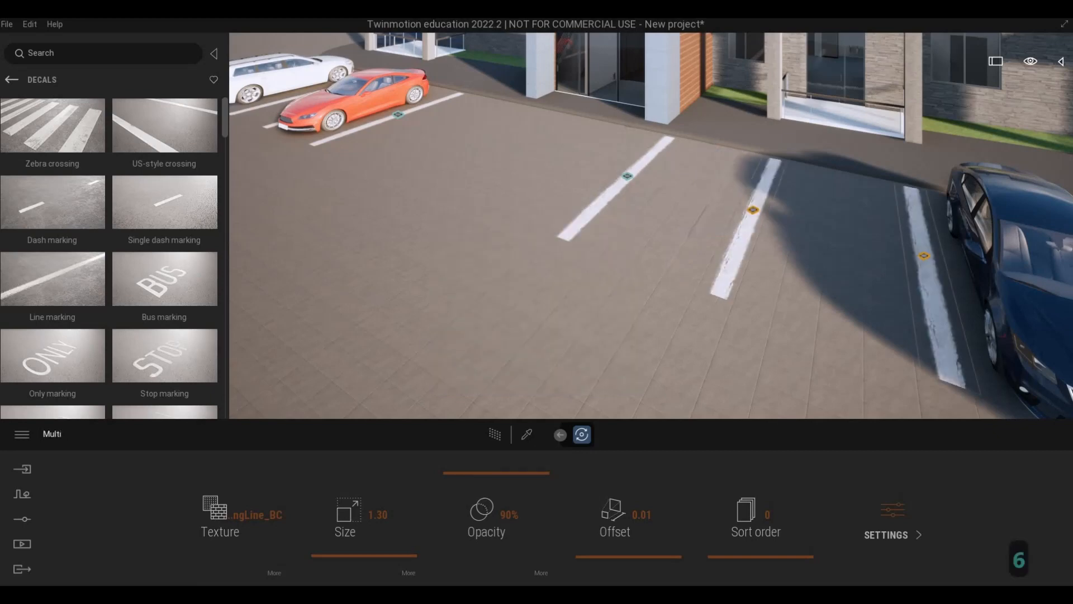
right_drag(529, 366, 598, 344)
key(d)
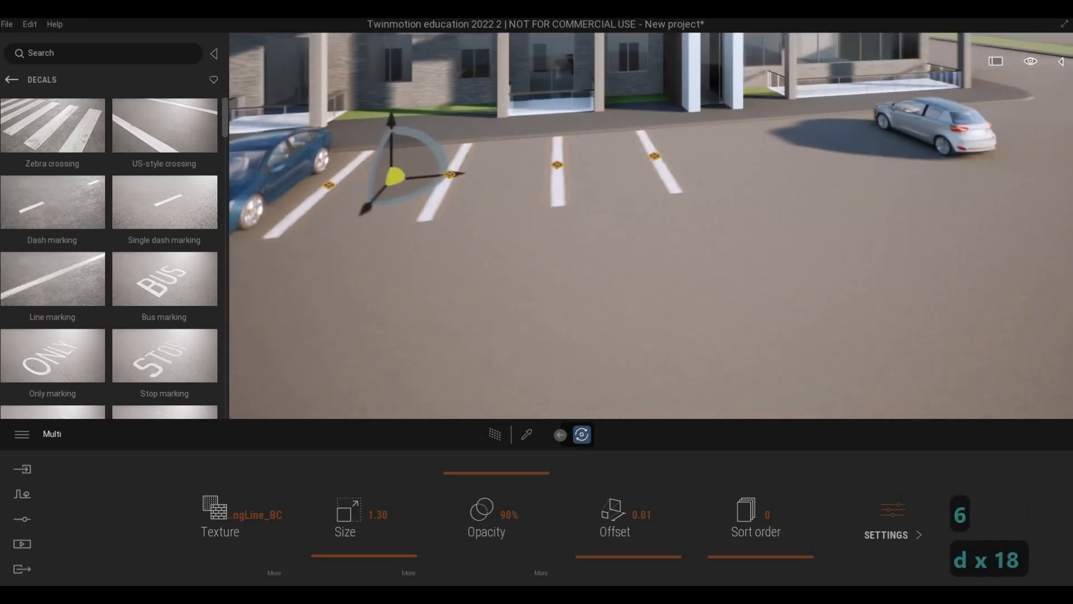
key(w)
key(Escape)
key(Escape)
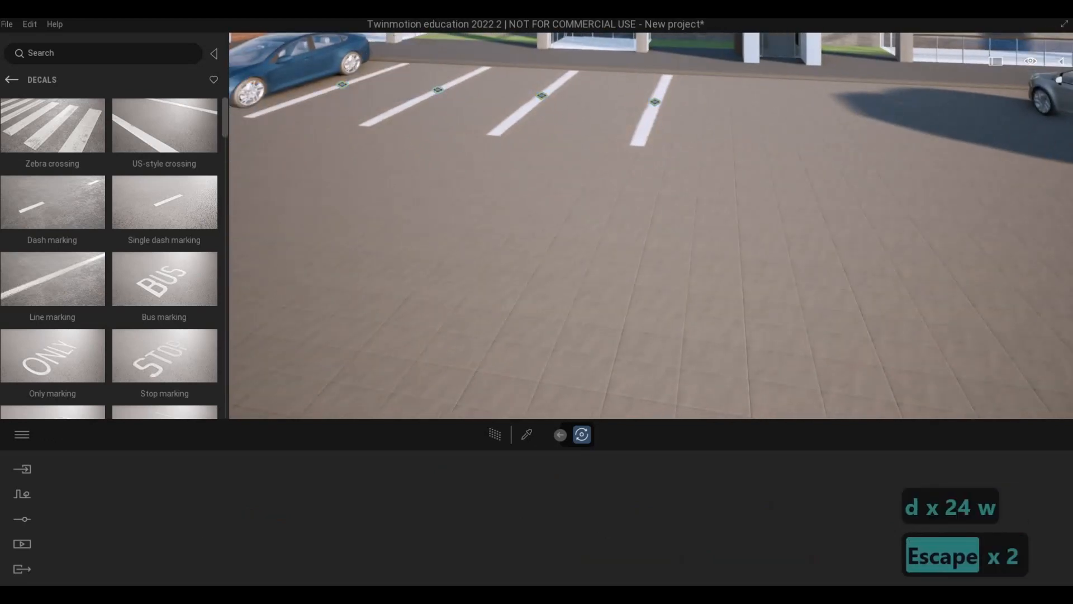
Copy the last line marking in the row about 5.27 m past the second entrance toward the silver car.
key(d)
key(a)
key(d)
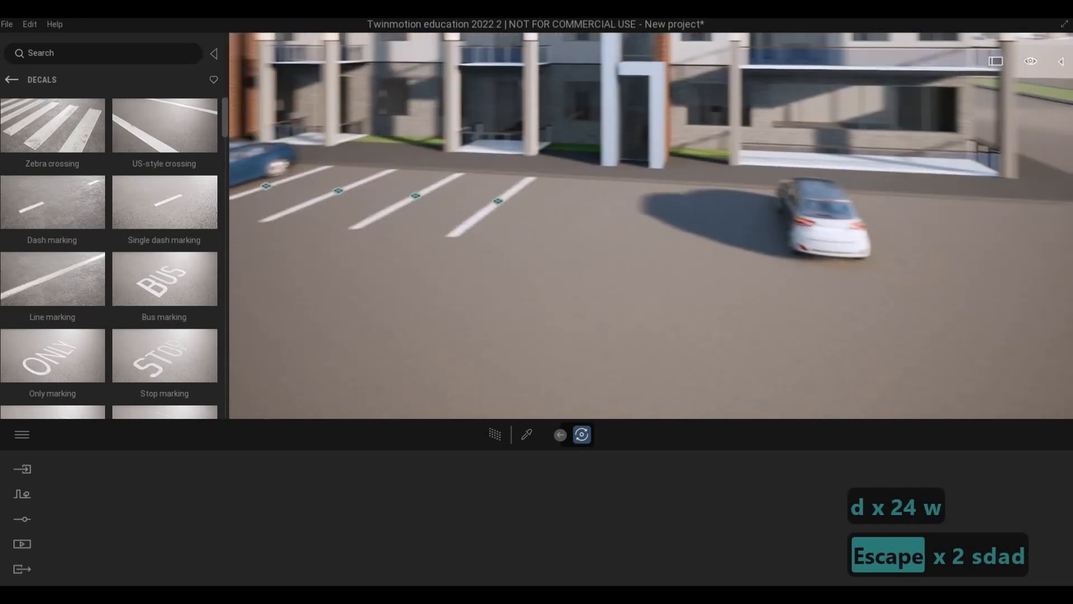
key(w)
key(q)
key(a)
key(s)
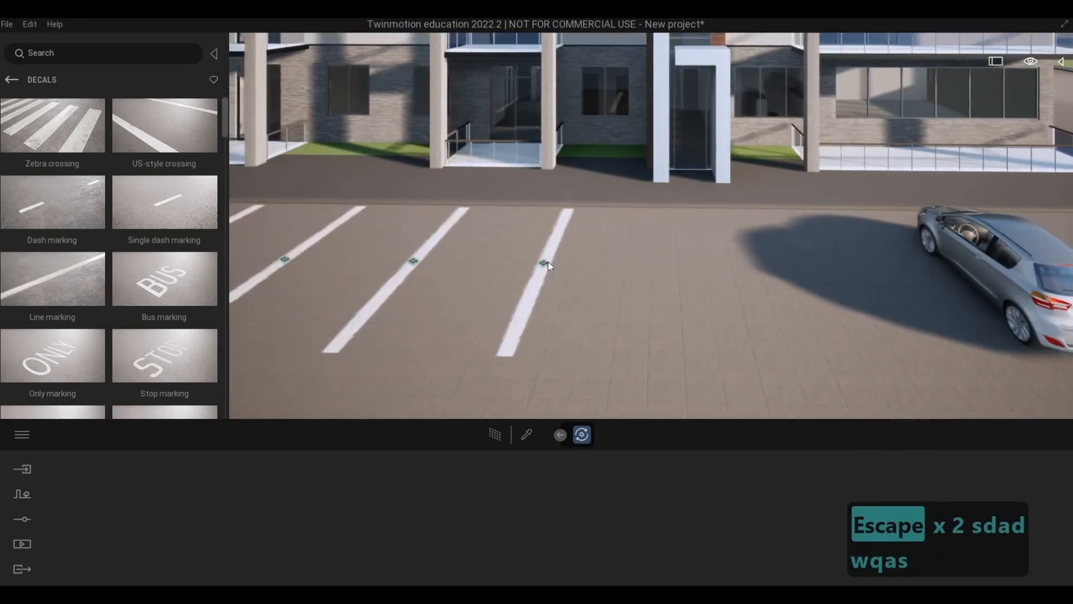
click(545, 263)
shift+drag(605, 265, 827, 299)
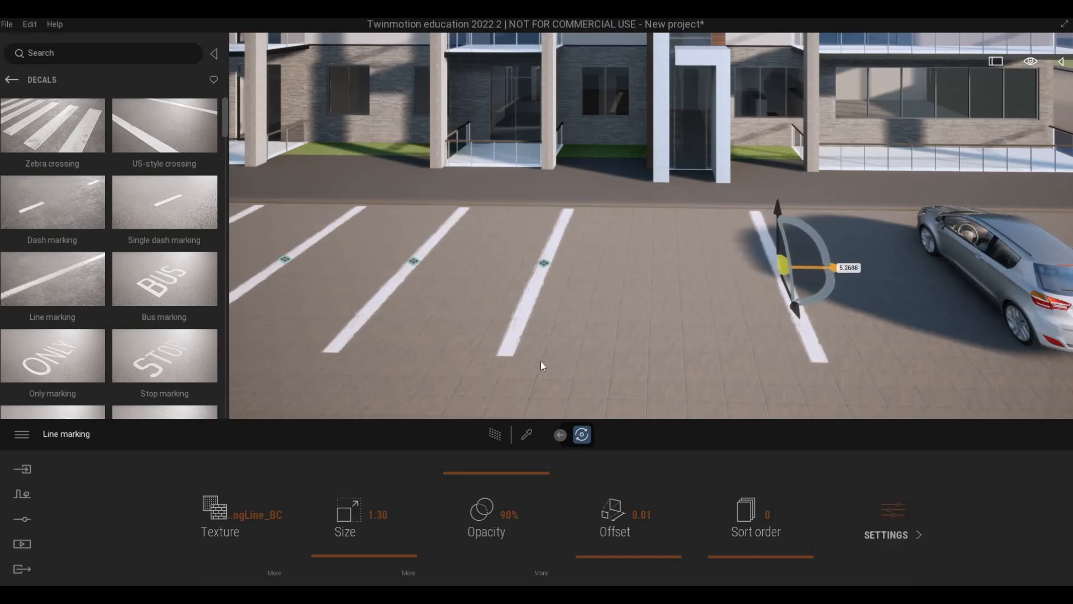
click(500, 367)
Copy the marking beyond the second entrance as 4 instances spaced 3 m apart, past the silver car.
key(d)
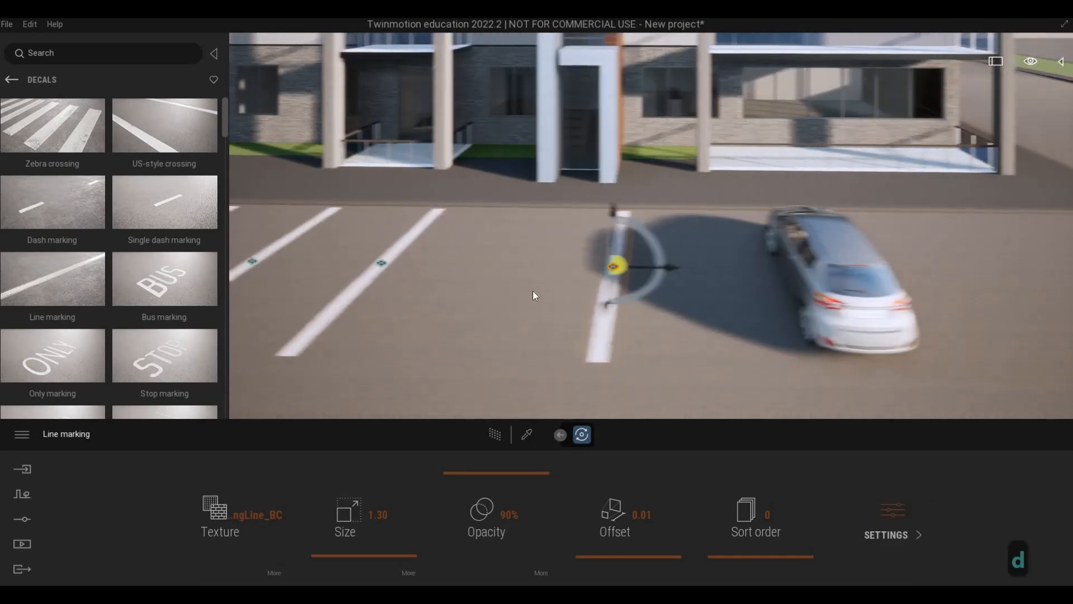
key(d)
key(d)
key(d)
key(d)
key(d)
key(d)
drag(508, 267, 639, 279)
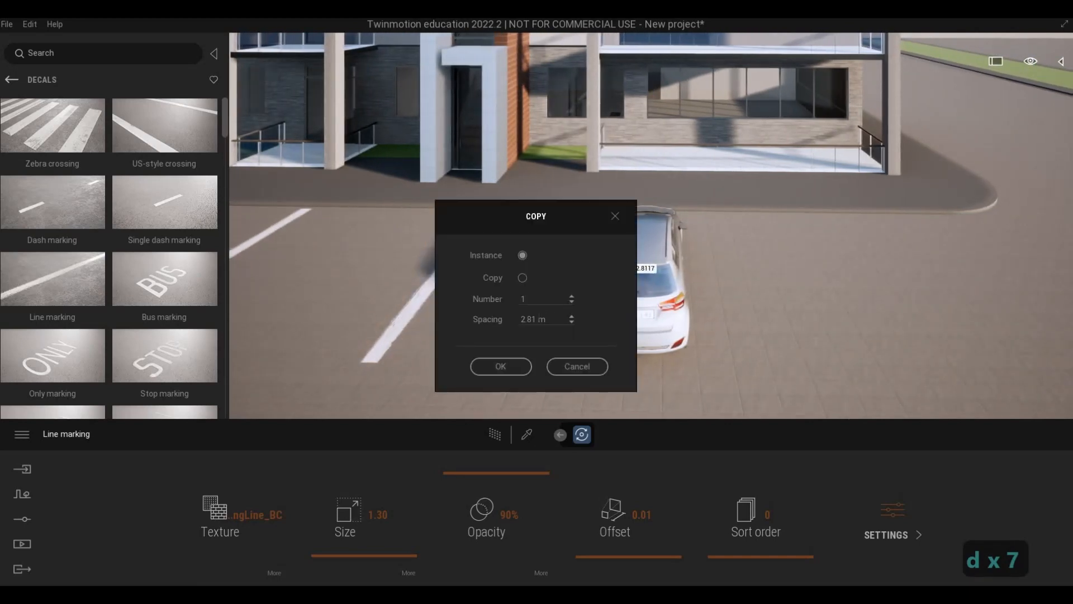
click(482, 316)
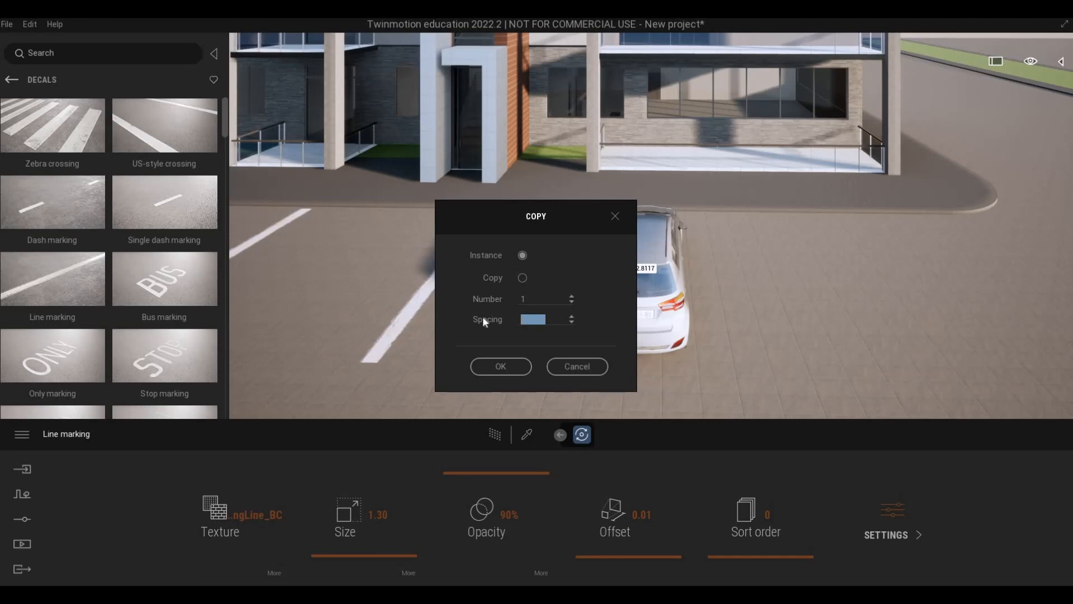
text(3)
click(480, 299)
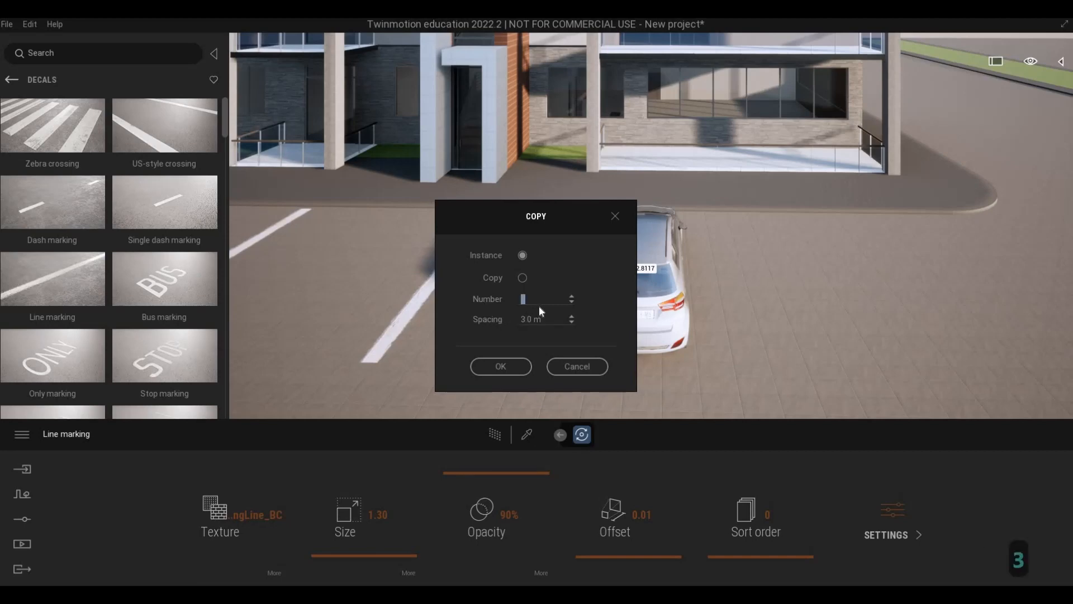
text(4)
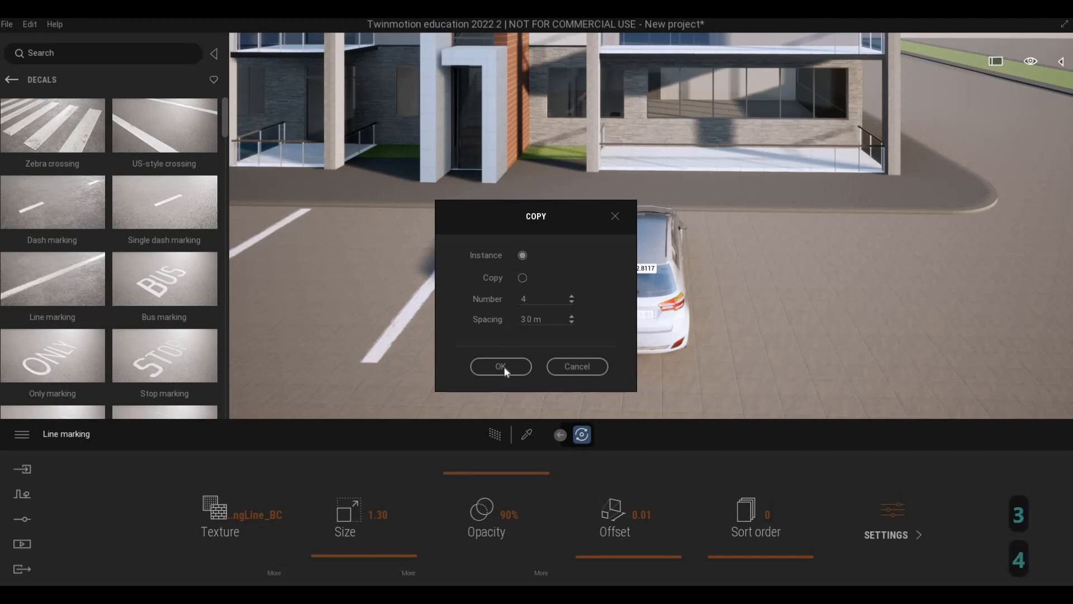
click(502, 367)
key(Escape)
key(Escape)
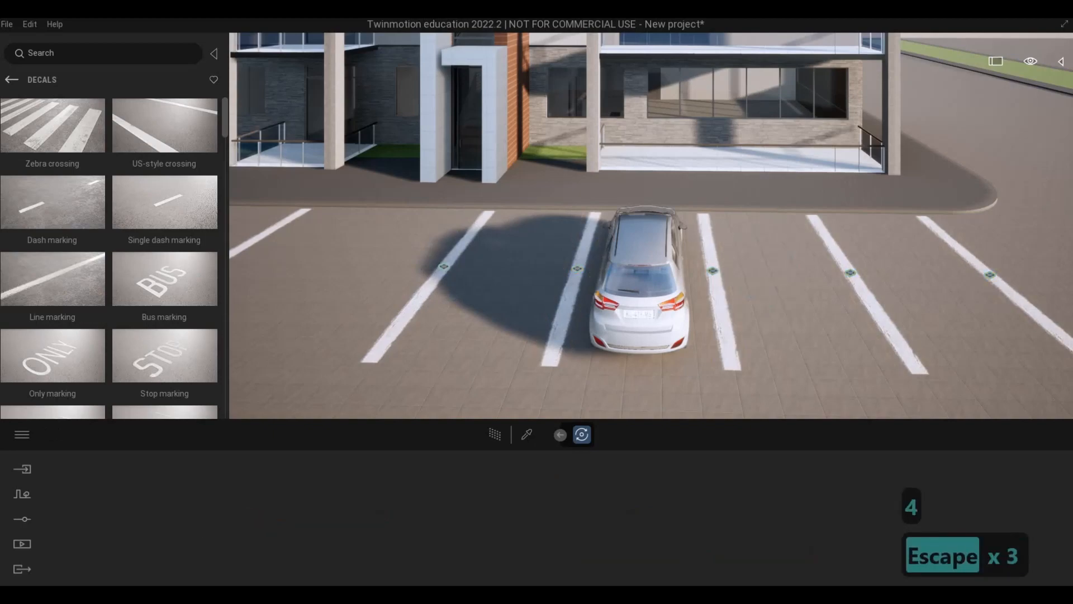
Examine the parked cars and line markings along the whole building front from several angles.
key(a)
key(d)
key(s)
key(a)
key(e)
key(s)
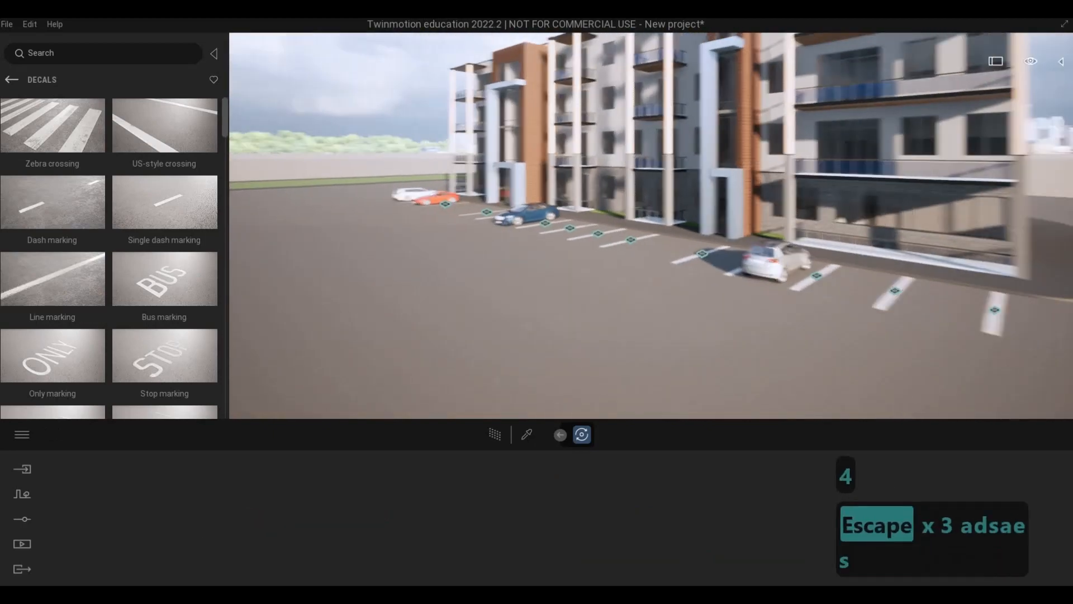
key(s)
key(e)
key(Escape)
key(Escape)
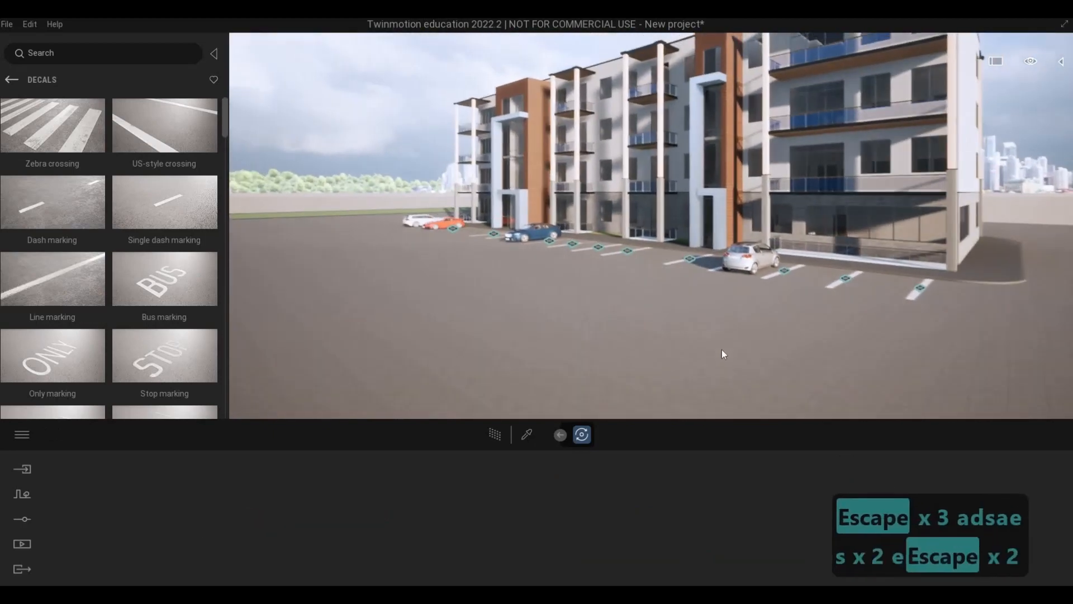
key(Escape)
key(Escape)
key(a)
key(w)
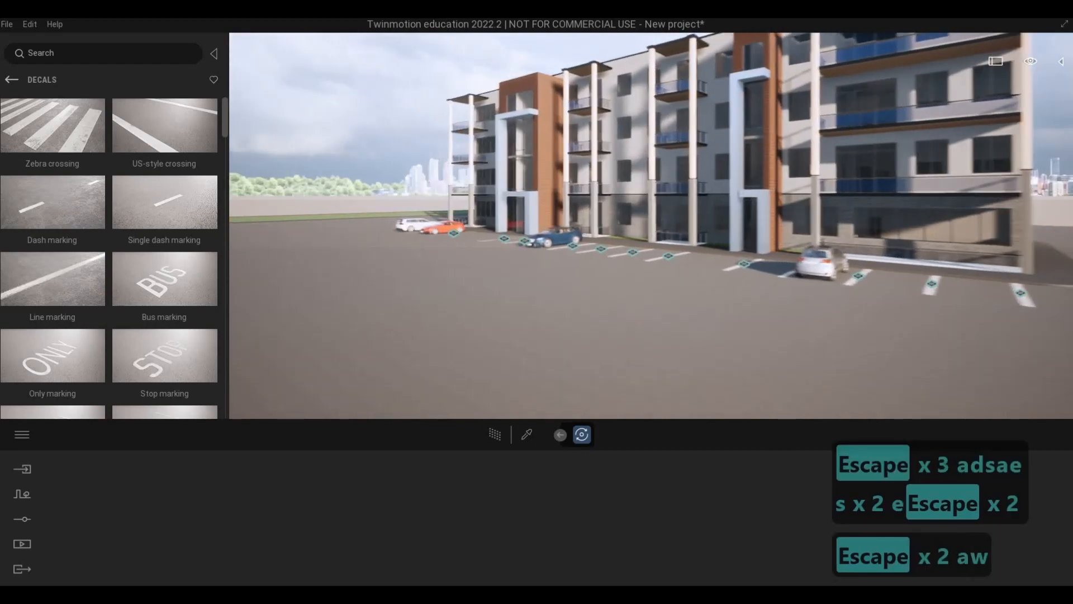
key(q)
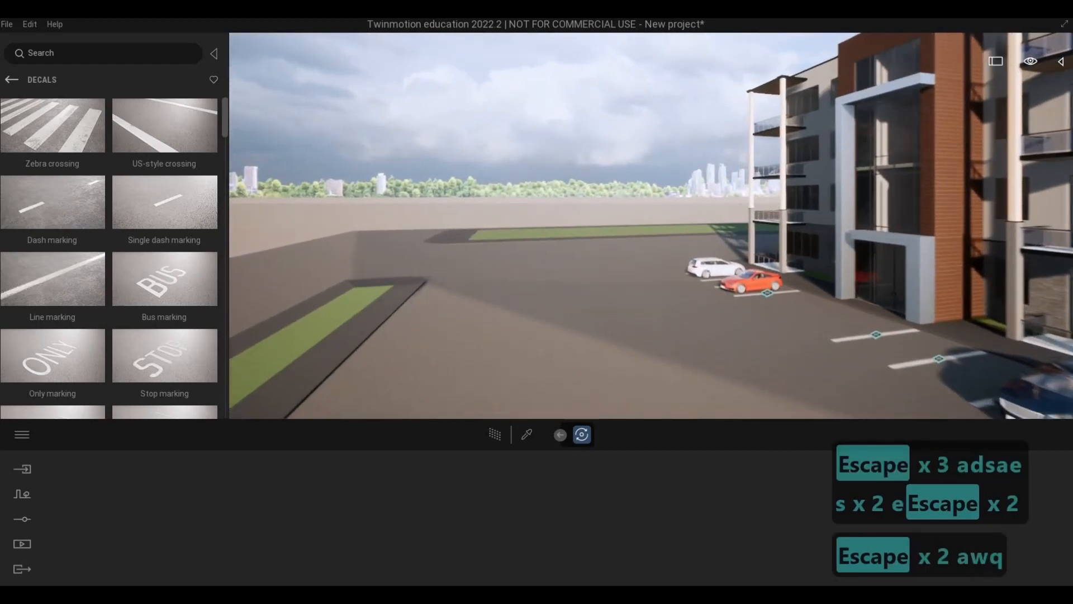
key(a)
key(w)
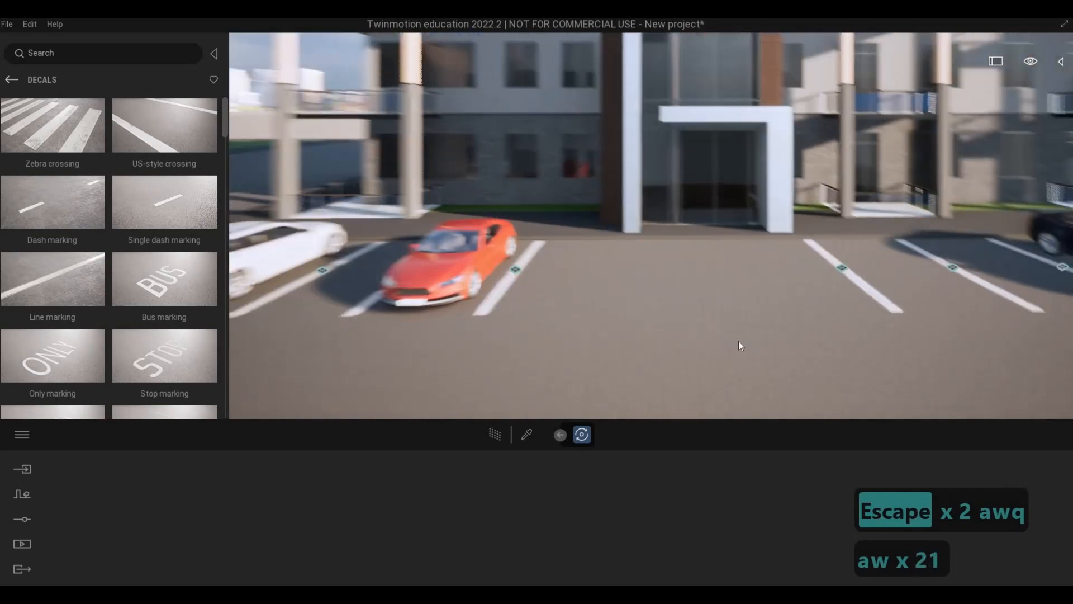
key(s)
key(a)
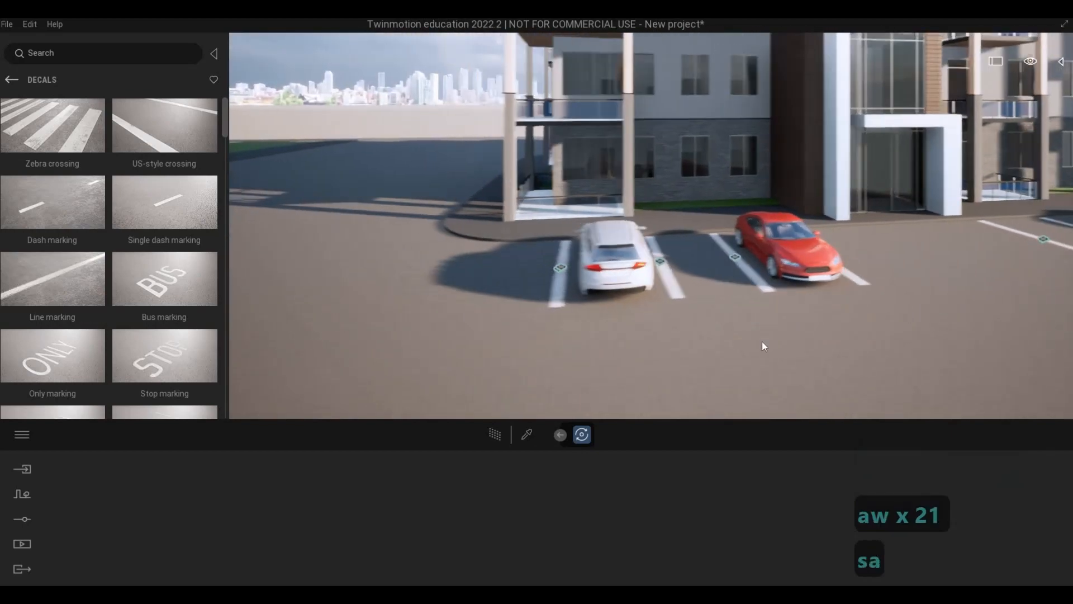
key(s)
key(a)
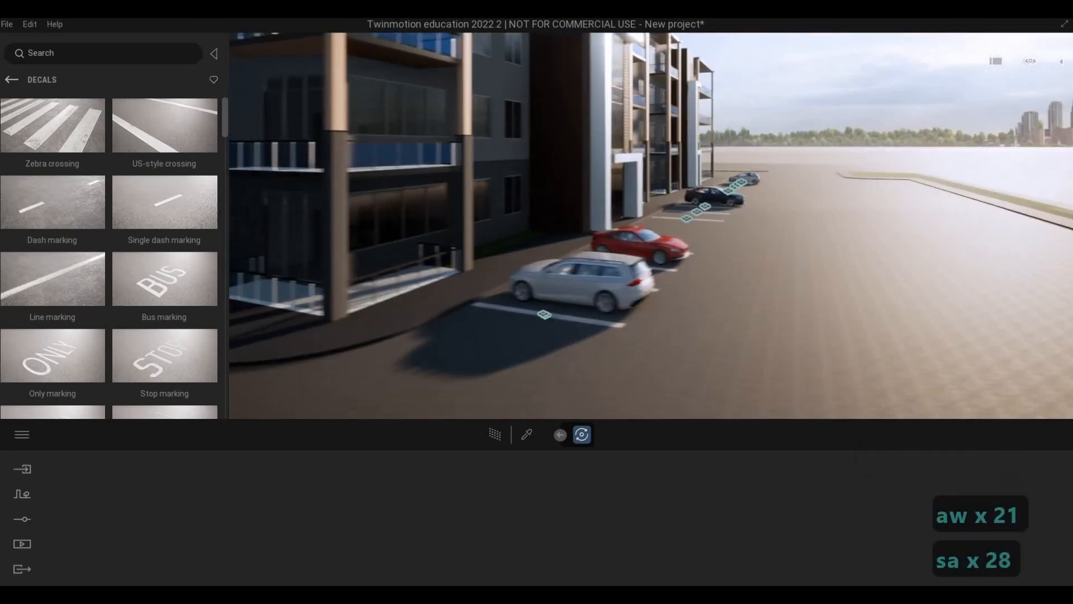
key(s)
key(a)
key(d)
key(w)
key(q)
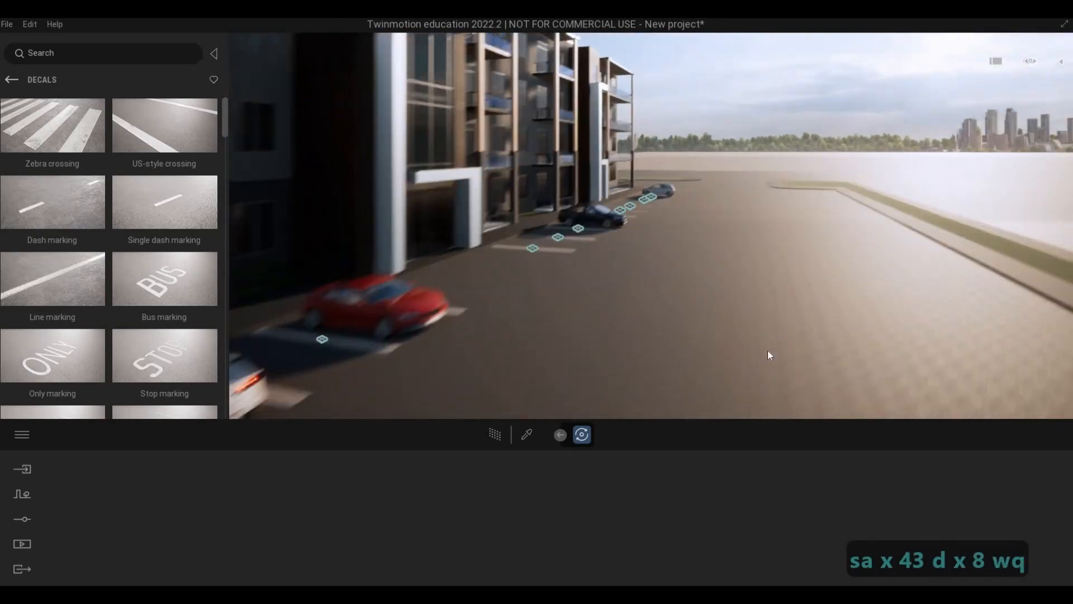
key(q)
key(q)
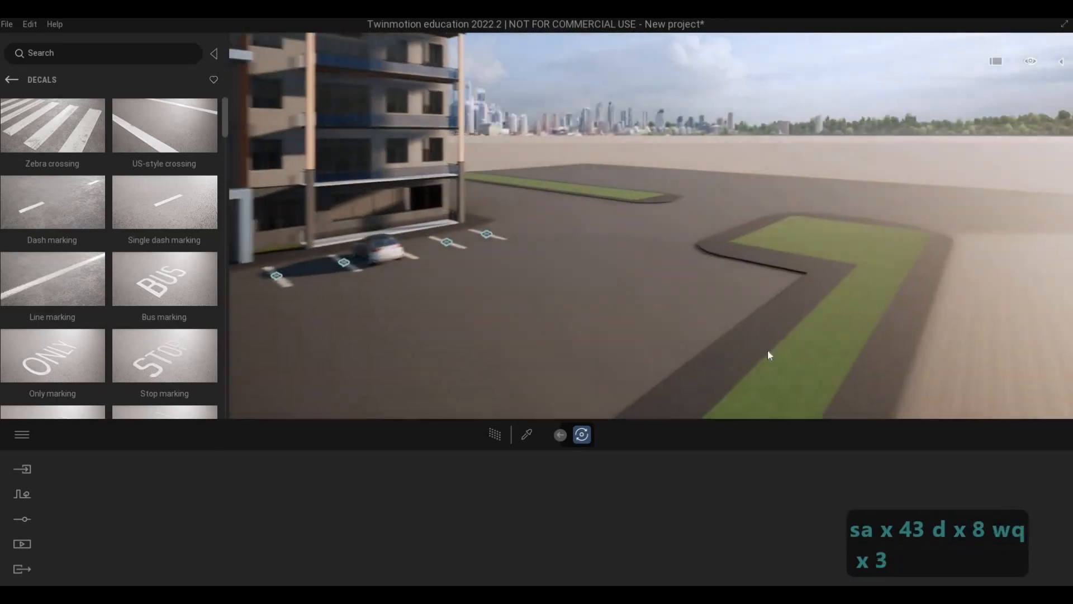
Place a new Line marking decal on the road beside the curb opposite the building, near the green verge's corner.
right_drag(767, 350, 636, 308)
key(s)
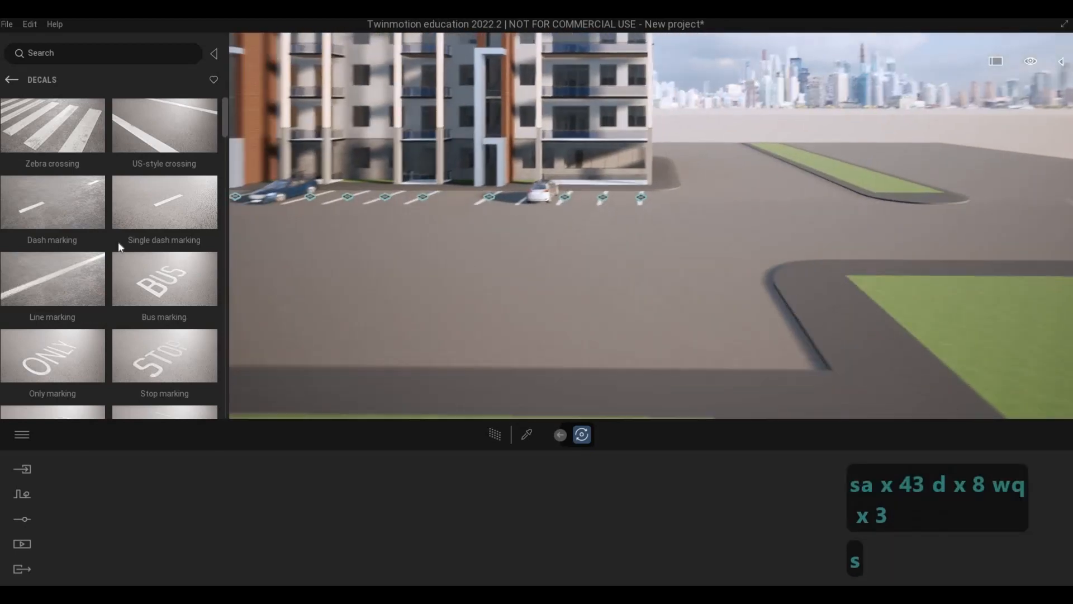
key(s)
key(a)
drag(96, 274, 799, 338)
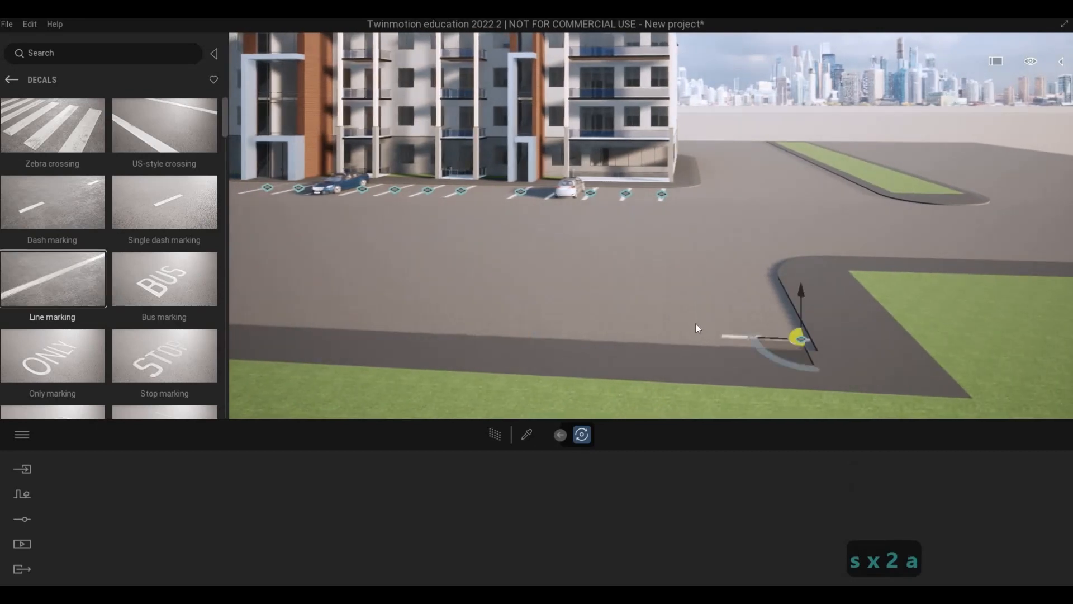
click(695, 311)
key(Escape)
key(Escape)
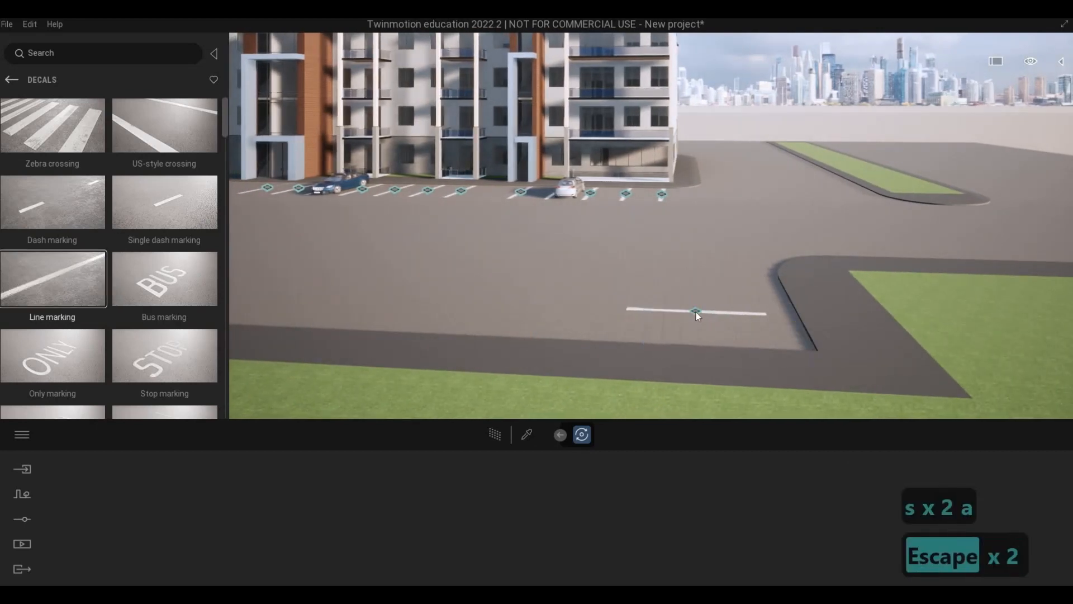
key(Escape)
Rotate the new line marking 90° so it runs perpendicular to the opposite curb.
click(686, 334)
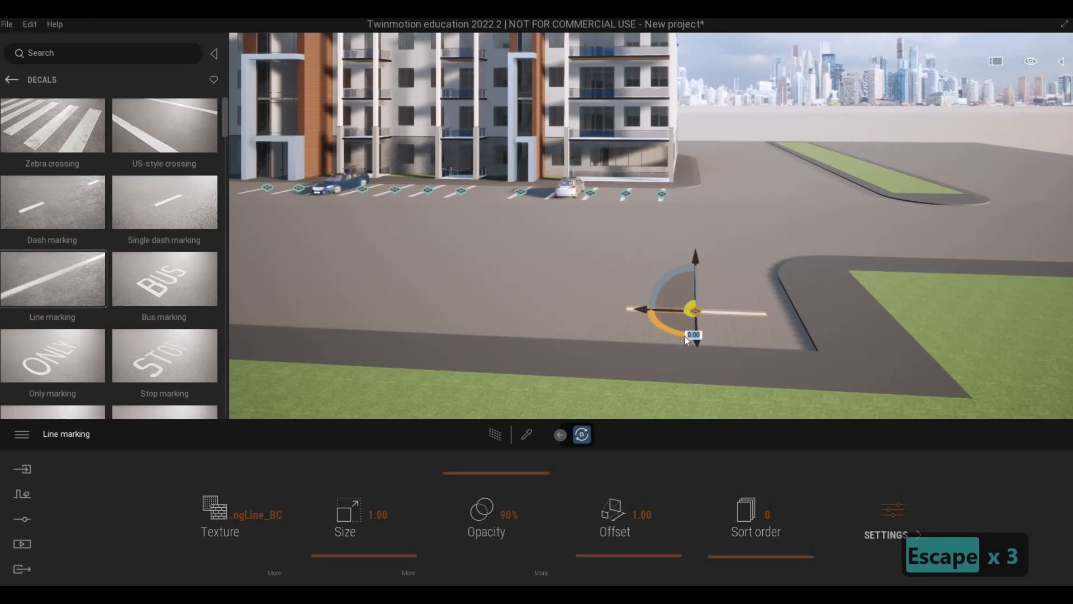
text(90)
key(Return)
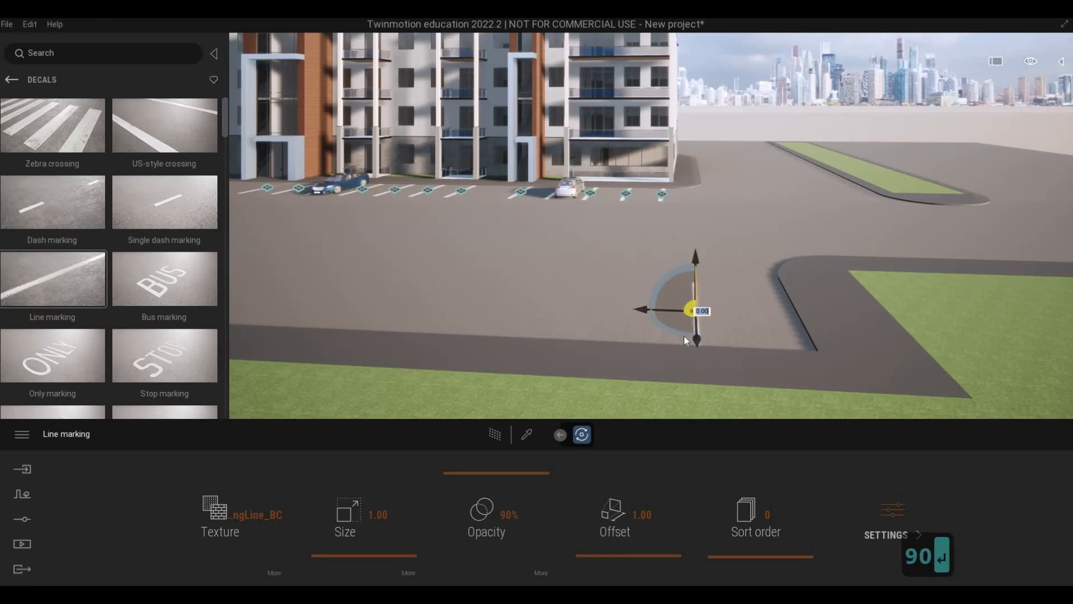
key(Escape)
key(Escape)
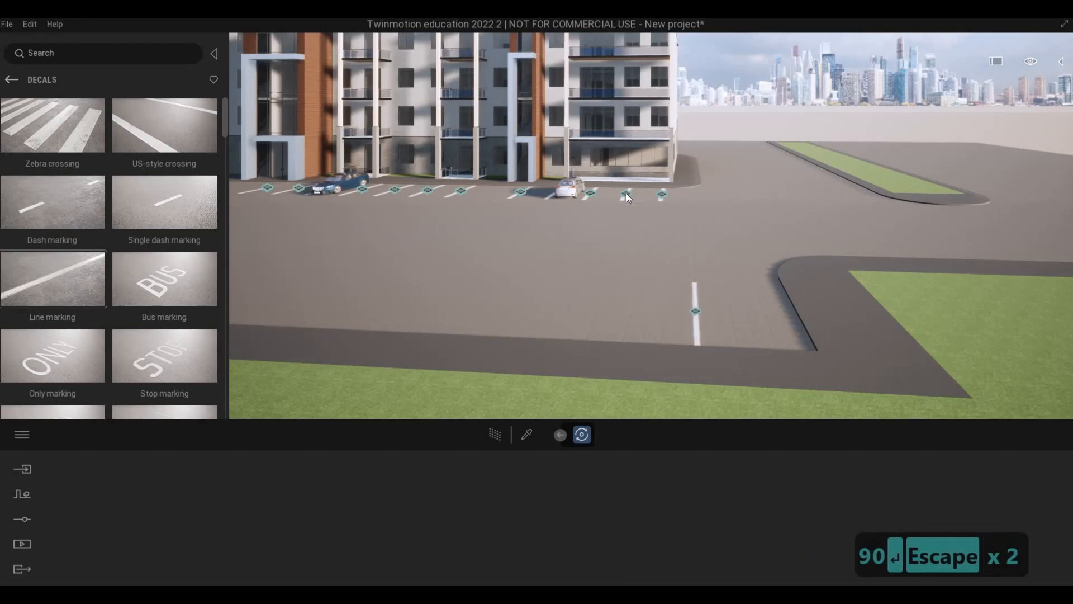
Set the opacity of the second-to-last line marking in the building-front row, beyond the silver car, to 60%.
click(625, 192)
mouse_move(479, 507)
mouse_down()
mouse_move(475, 556)
mouse_move(478, 495)
mouse_up()
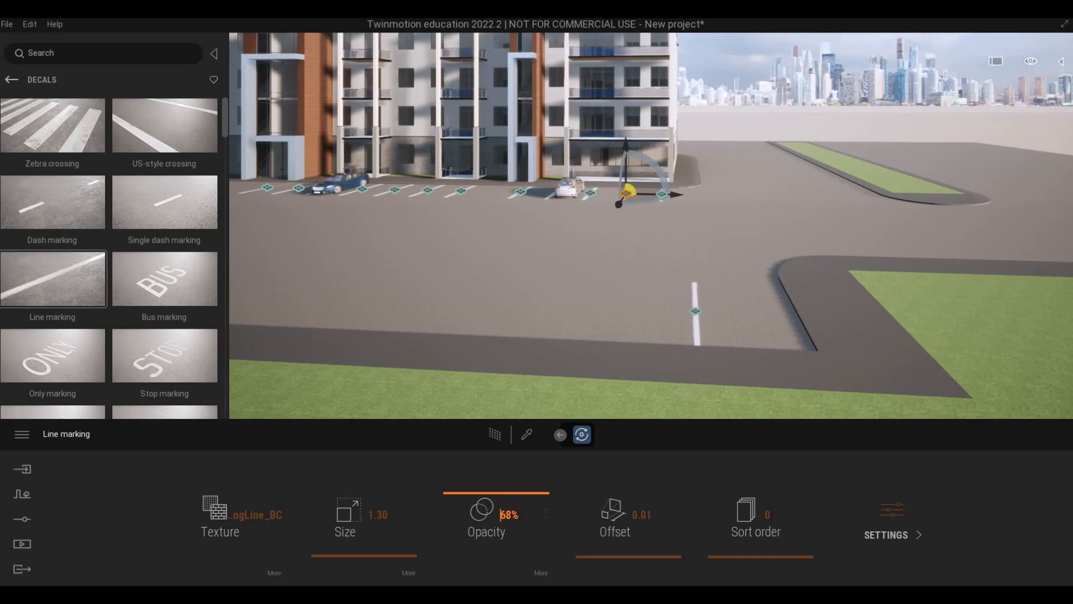
text(60)
key(Return)
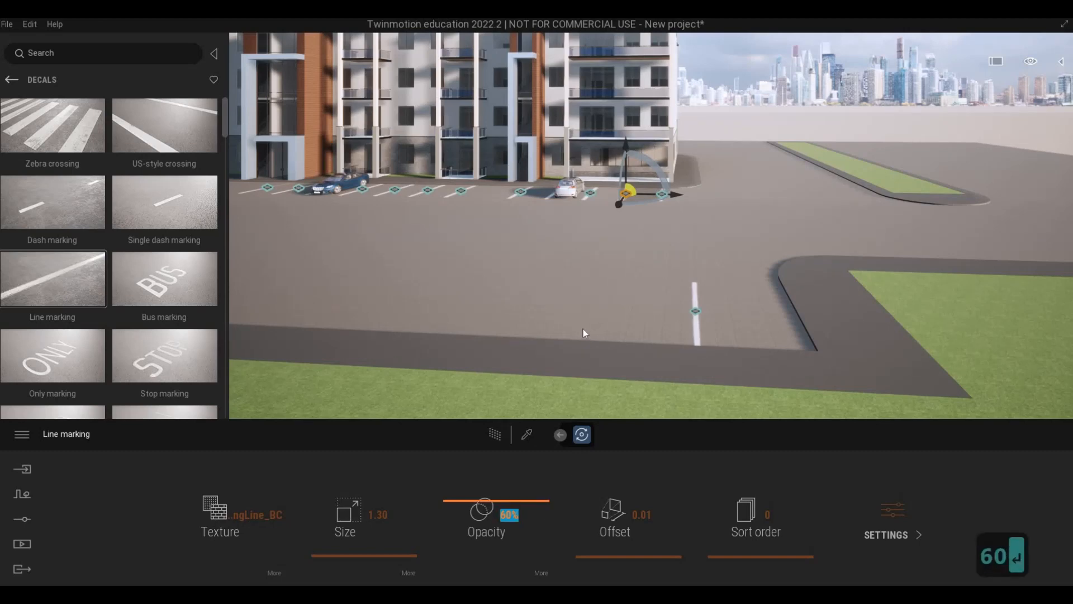
Examine the settings of the second-to-last line marking in the building-front row and of the one between the white and red cars.
click(569, 330)
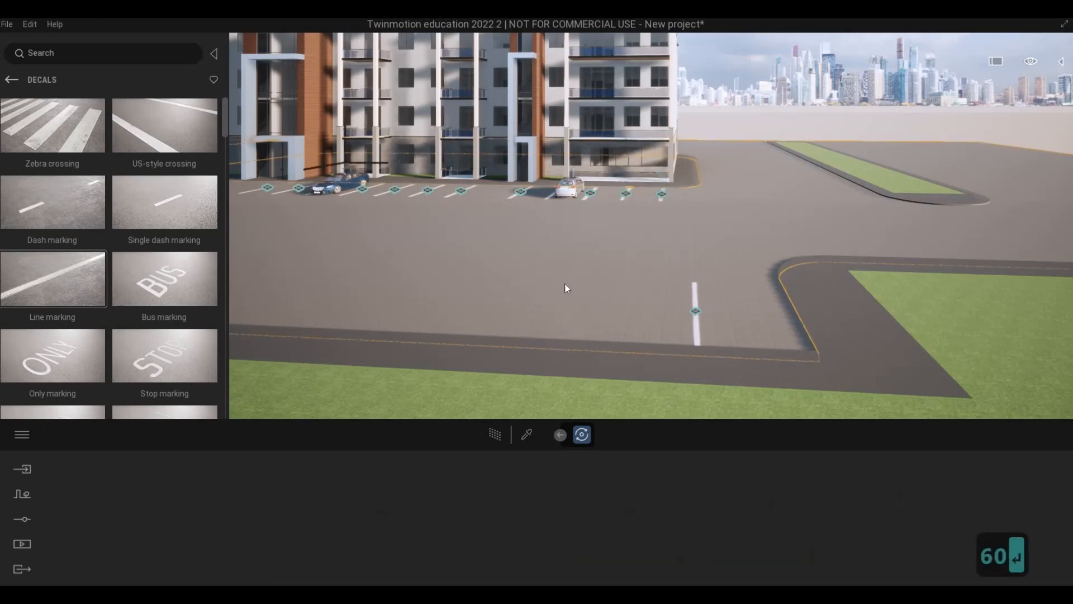
key(Escape)
key(Escape)
click(626, 193)
key(a)
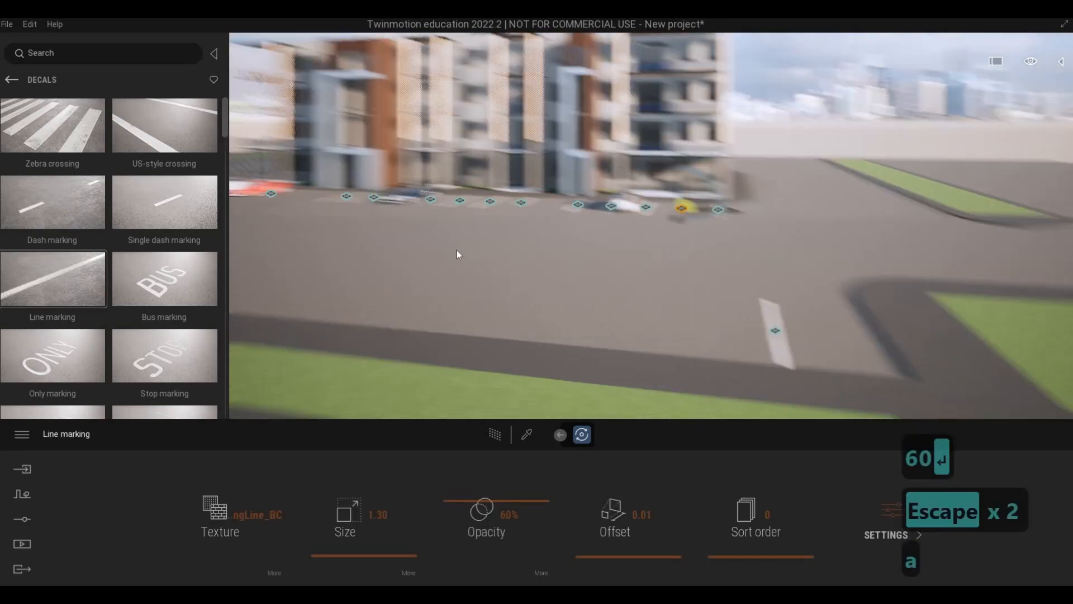
key(w)
key(a)
key(w)
key(q)
key(a)
key(q)
key(a)
key(q)
key(a)
key(q)
key(a)
key(q)
key(a)
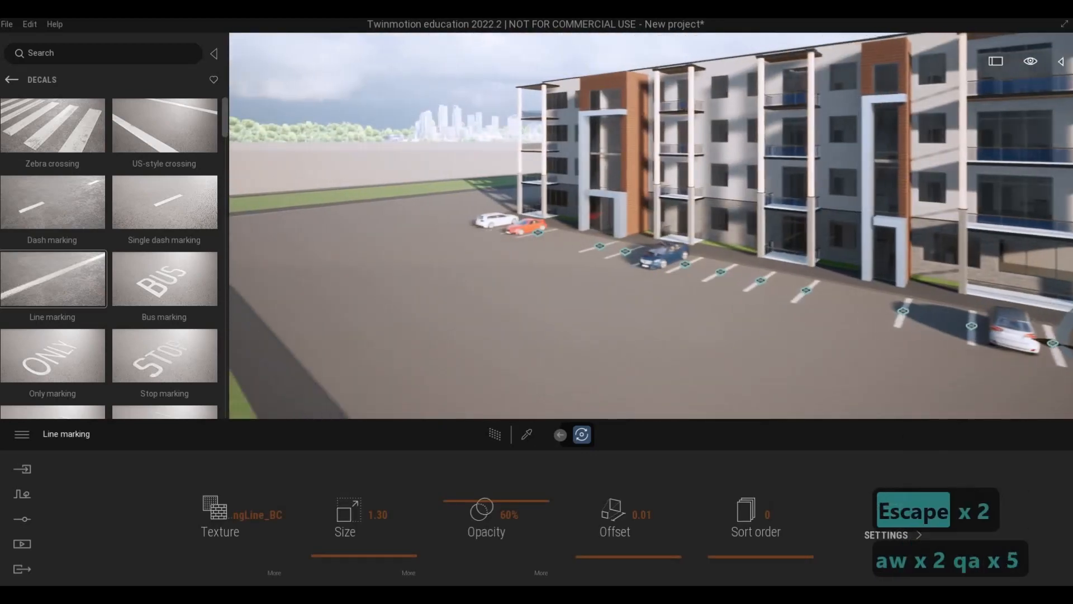
key(q)
key(a)
key(w)
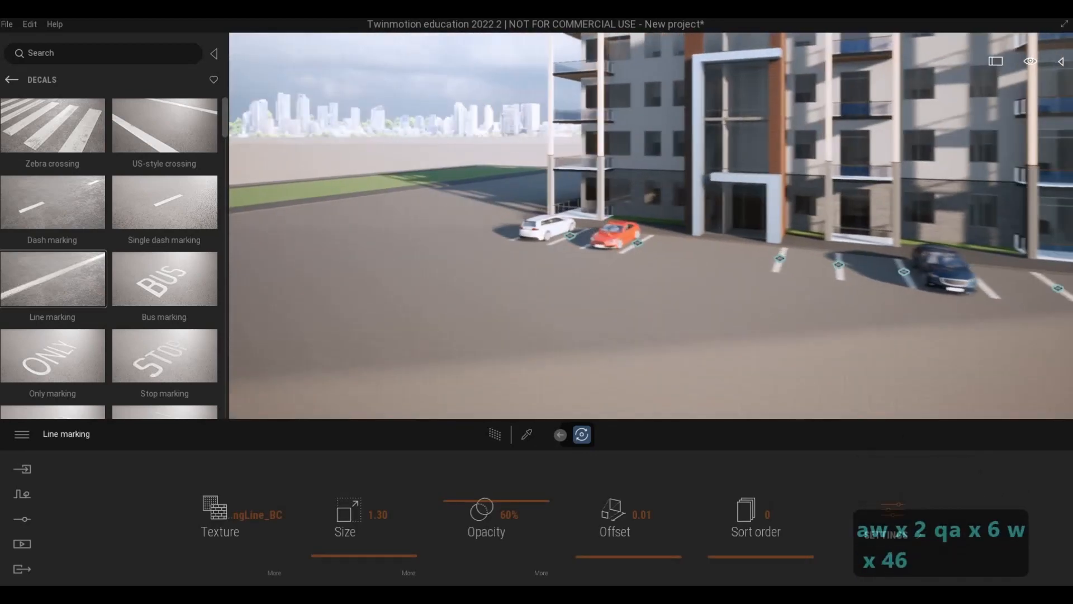
key(w)
key(Escape)
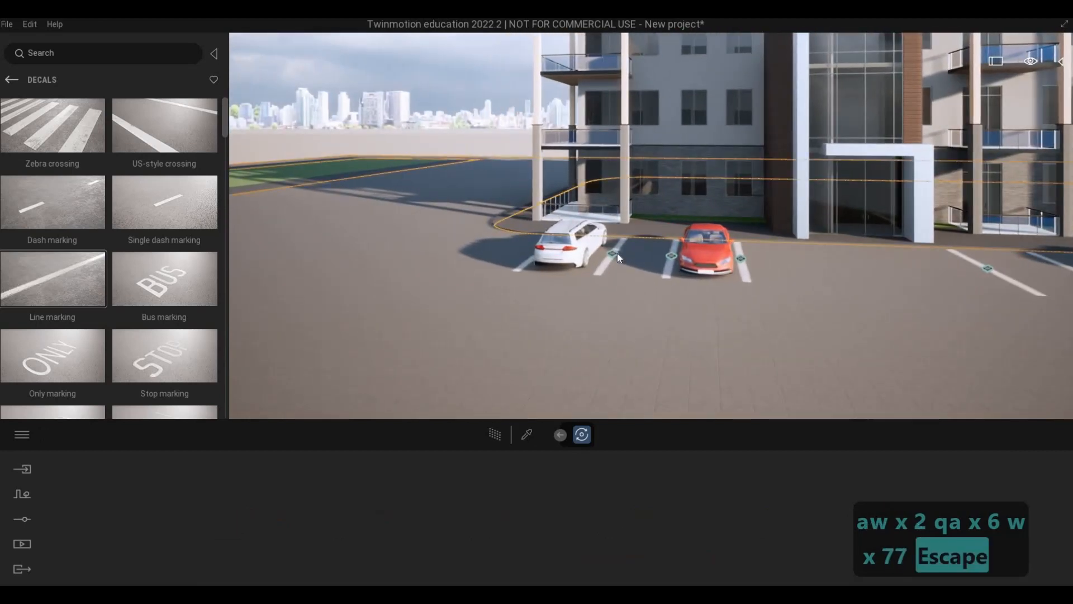
key(Escape)
click(612, 254)
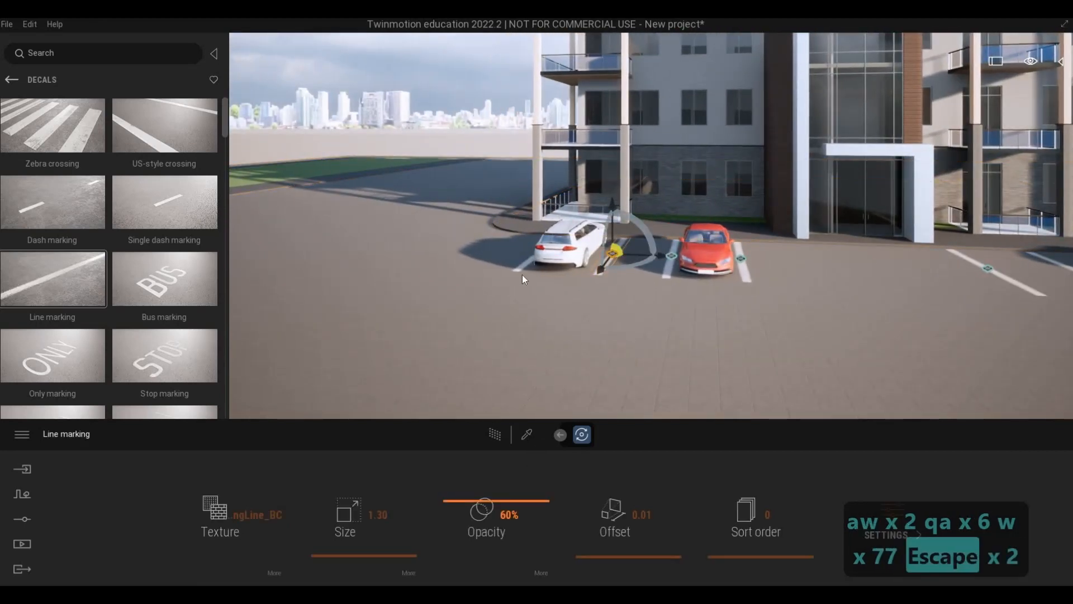
Check the settings of the line marking at the white car near the building's far end.
key(Escape)
key(a)
key(a)
key(a)
key(a)
key(a)
key(a)
key(a)
key(a)
key(a)
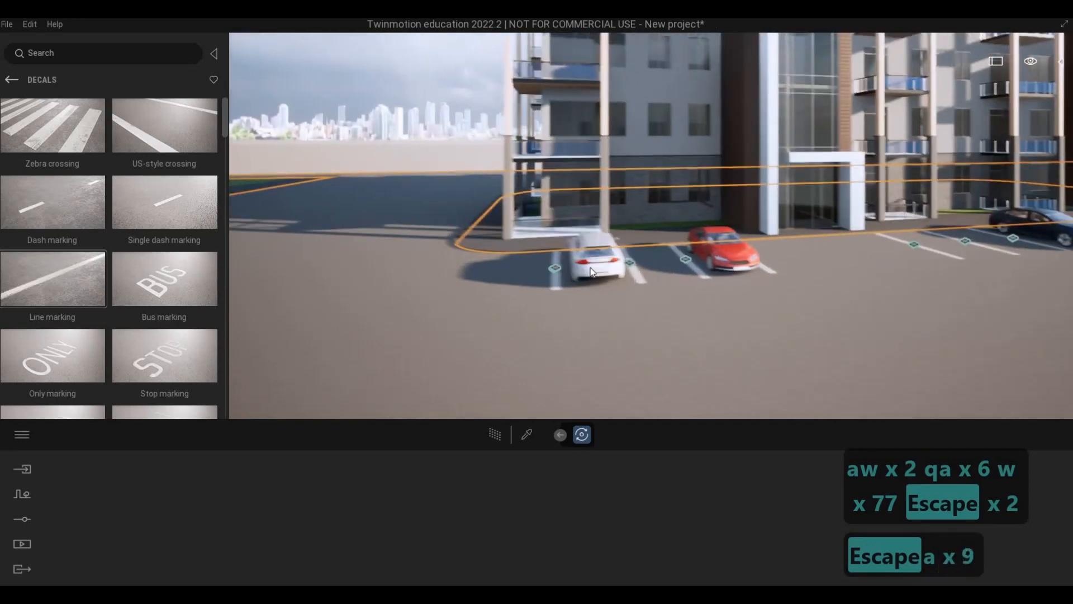
key(Escape)
click(586, 263)
Move the single line marking by the opposite curb sideways, closer to the green verge's corner.
key(d)
key(w)
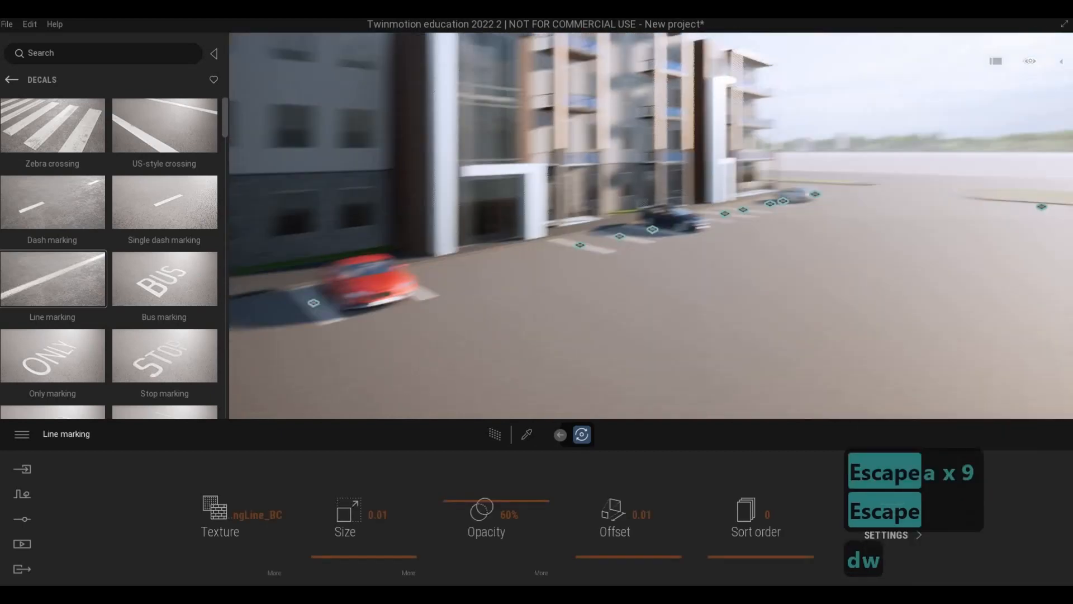
key(w)
key(w)
key(w)
key(w)
key(w)
key(w)
key(w)
key(w)
key(w)
key(w)
key(w)
key(w)
key(w)
key(w)
key(w)
key(w)
key(w)
key(w)
key(w)
key(w)
key(q)
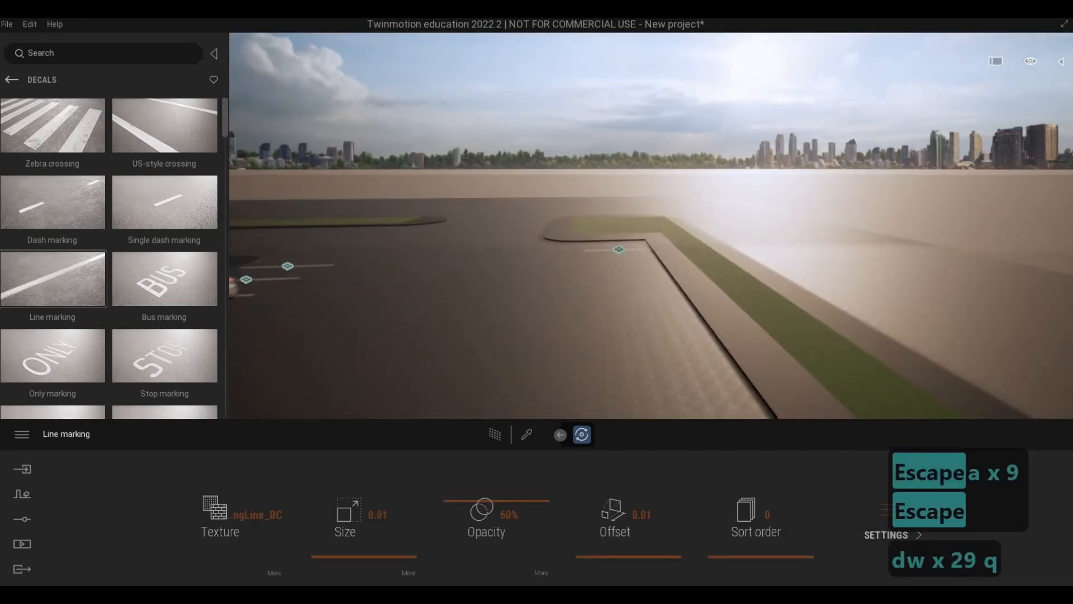
key(d)
key(d)
key(d)
key(d)
key(d)
key(d)
key(d)
key(d)
key(d)
key(d)
key(d)
key(d)
key(d)
key(w)
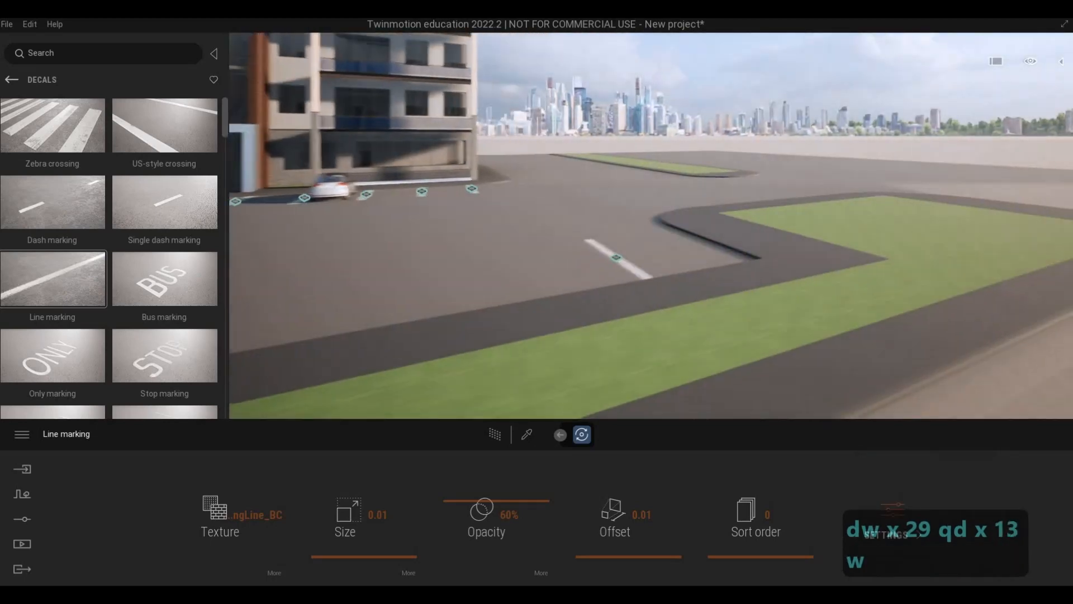
key(q)
key(s)
key(d)
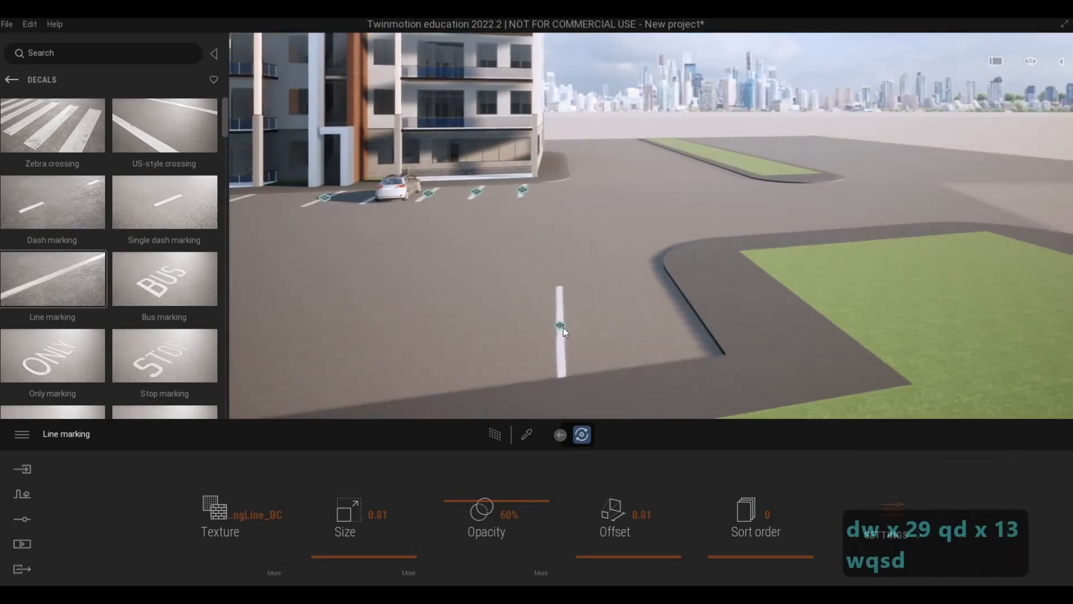
click(561, 326)
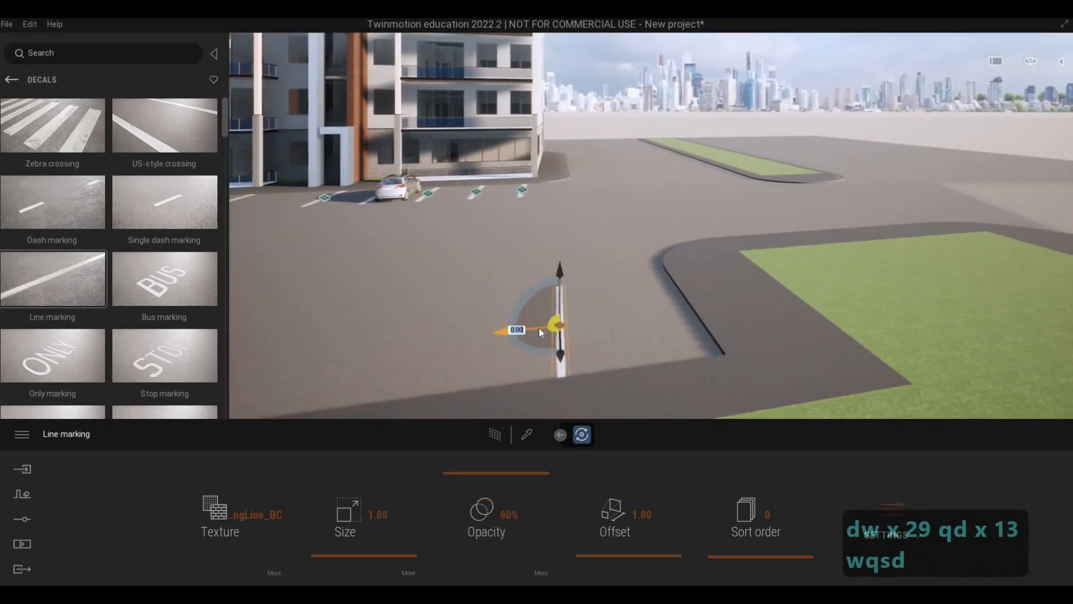
drag(541, 332, 579, 349)
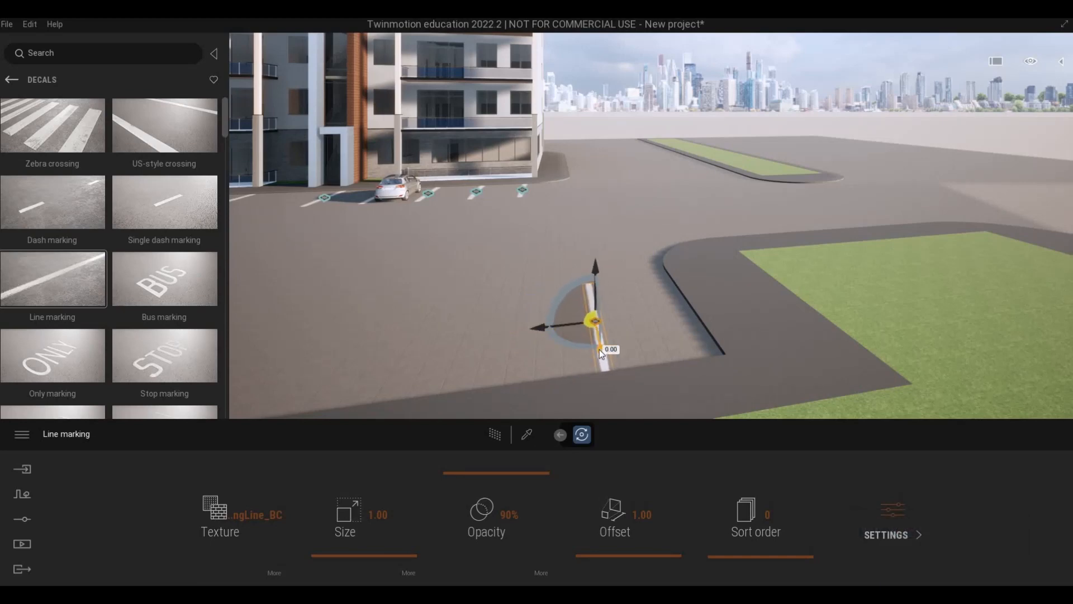
Nudge the opposite-side line marking slightly away from the curb and sideways away from the verge's corner.
key(a)
key(a)
key(a)
key(a)
key(a)
key(a)
key(a)
key(a)
key(a)
right_drag(632, 370, 761, 346)
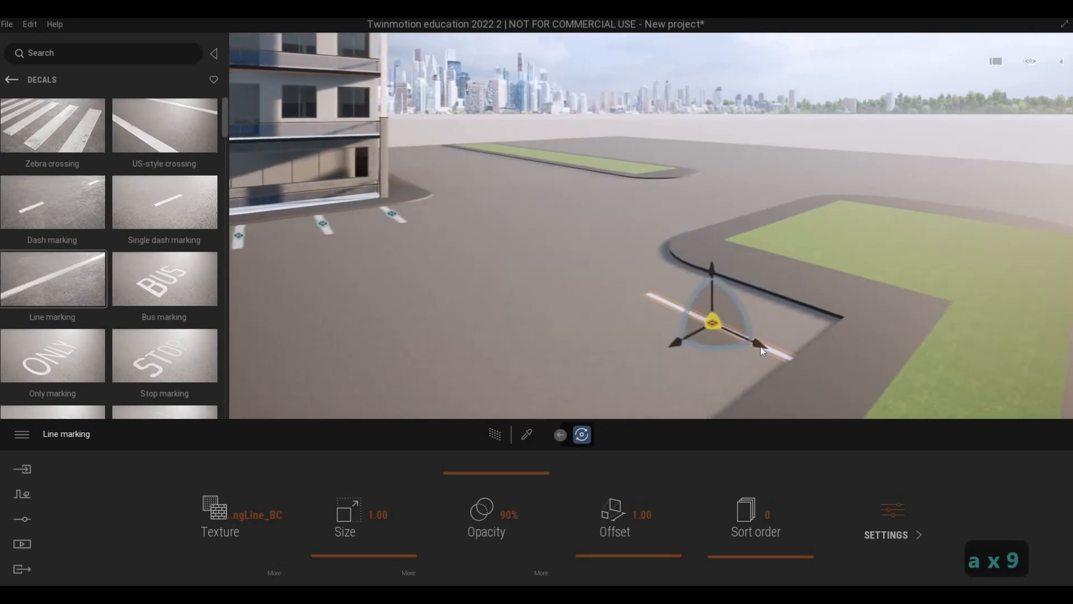
drag(760, 346, 748, 351)
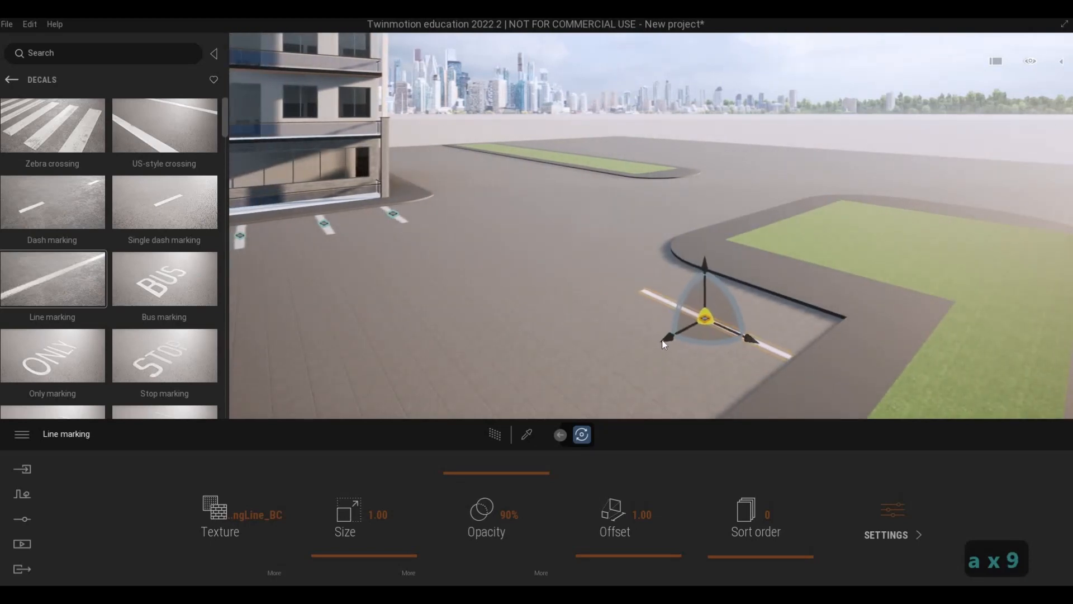
drag(659, 345, 658, 348)
key(d)
key(d)
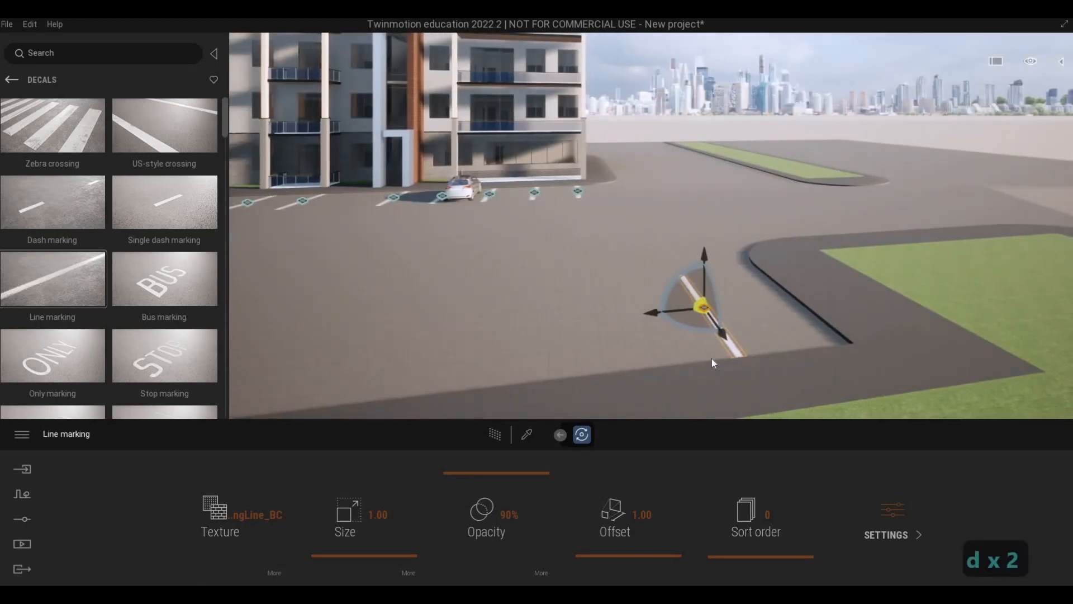
Shift the opposite-side line marking slightly further from the verge's corner and set its opacity to 60%.
key(d)
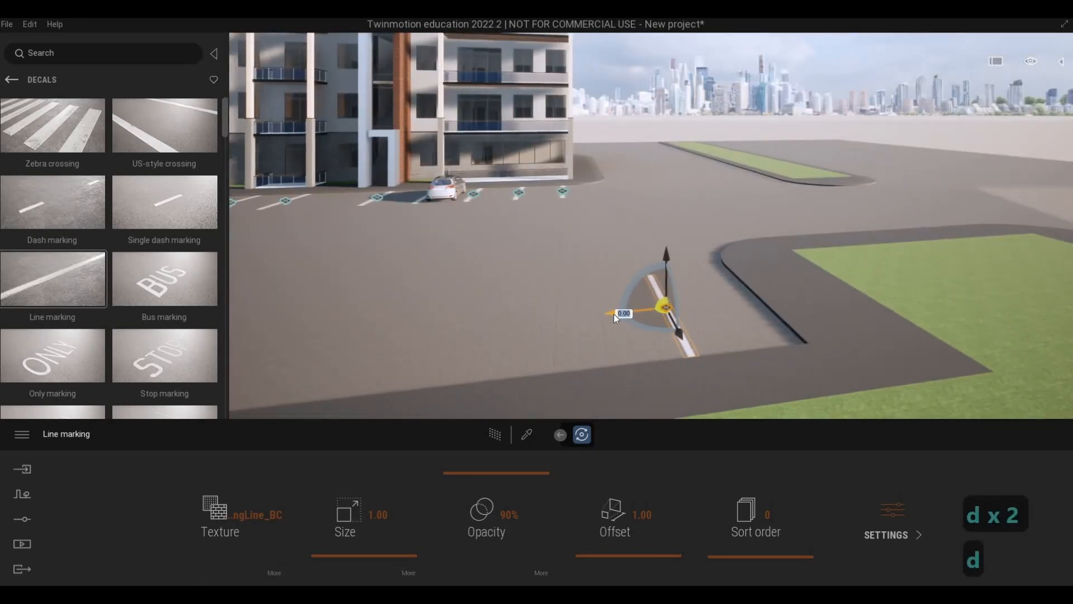
drag(614, 314, 605, 314)
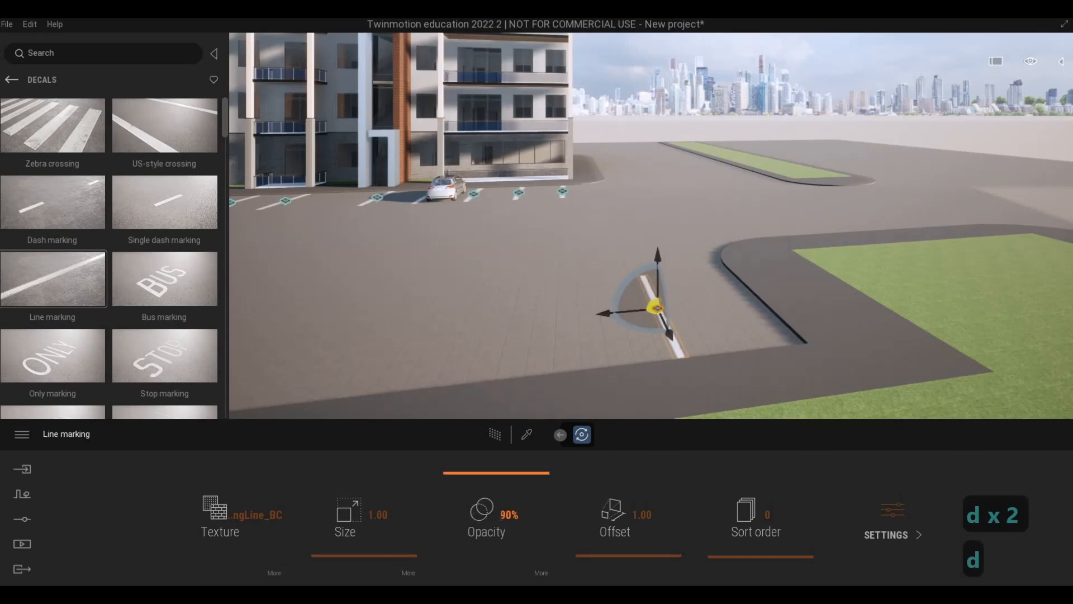
text(60)
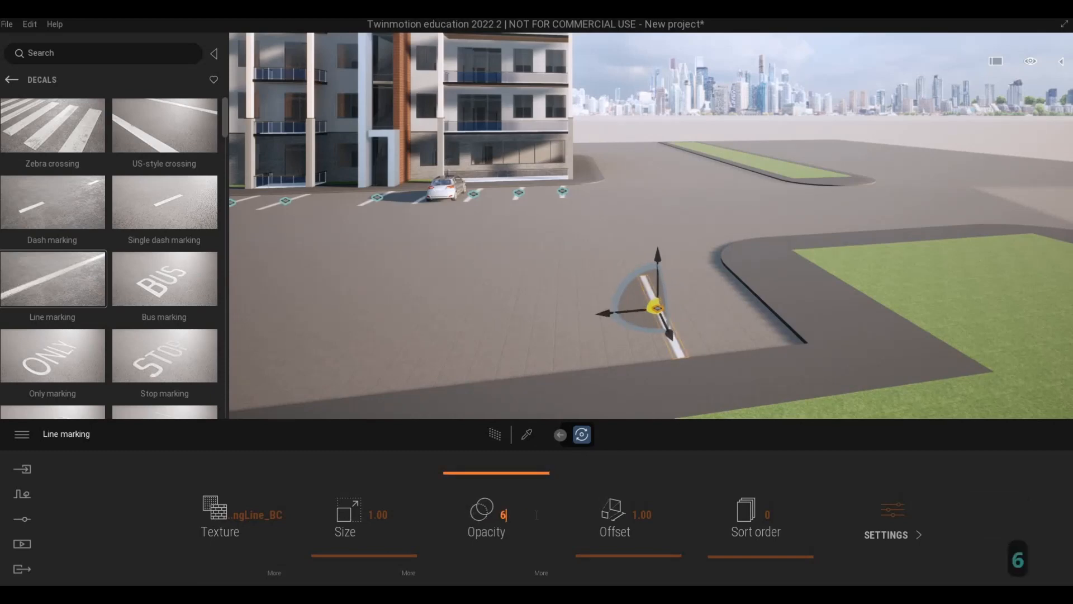
key(Return)
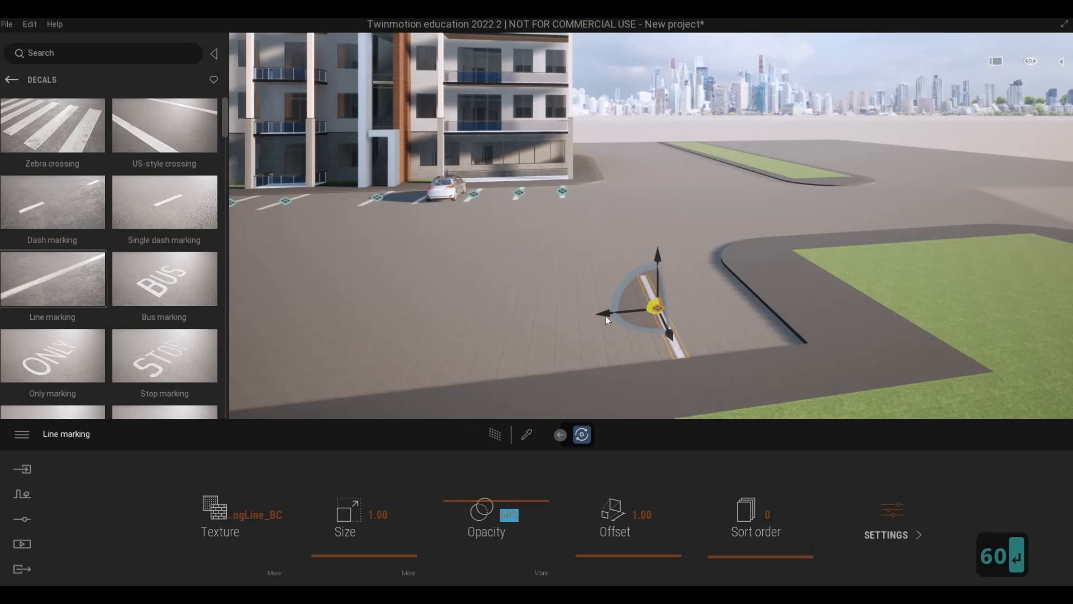
Copy the line marking three times in succession along the opposite curb, away from the verge's corner.
alt+drag(605, 316, 519, 363)
click(509, 366)
key(a)
key(a)
key(a)
right_drag(552, 359, 451, 327)
alt+drag(444, 330, 452, 369)
shift+drag(368, 361, 300, 389)
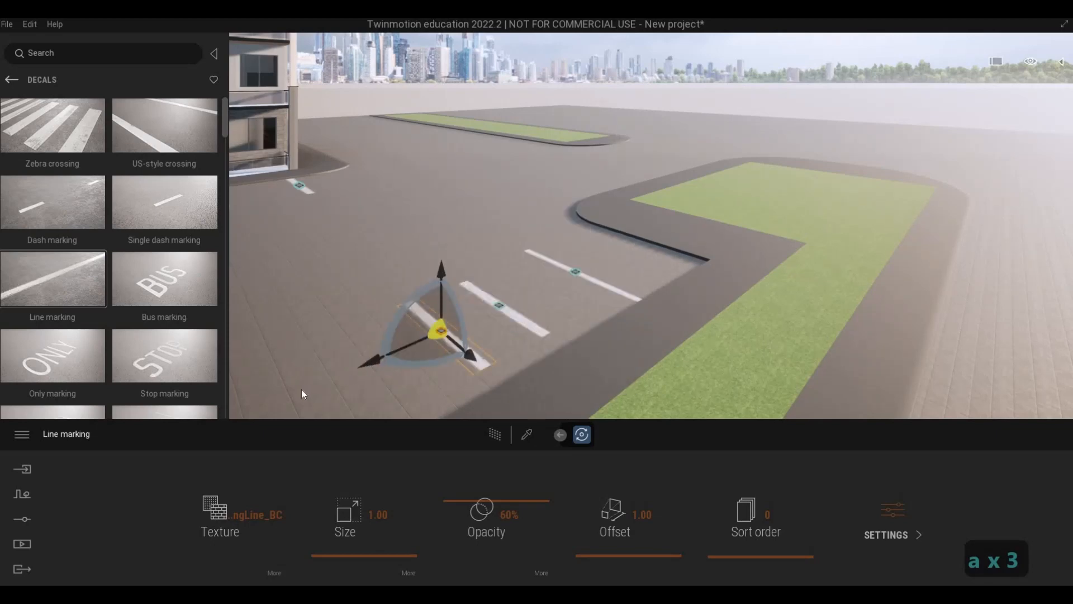
click(493, 370)
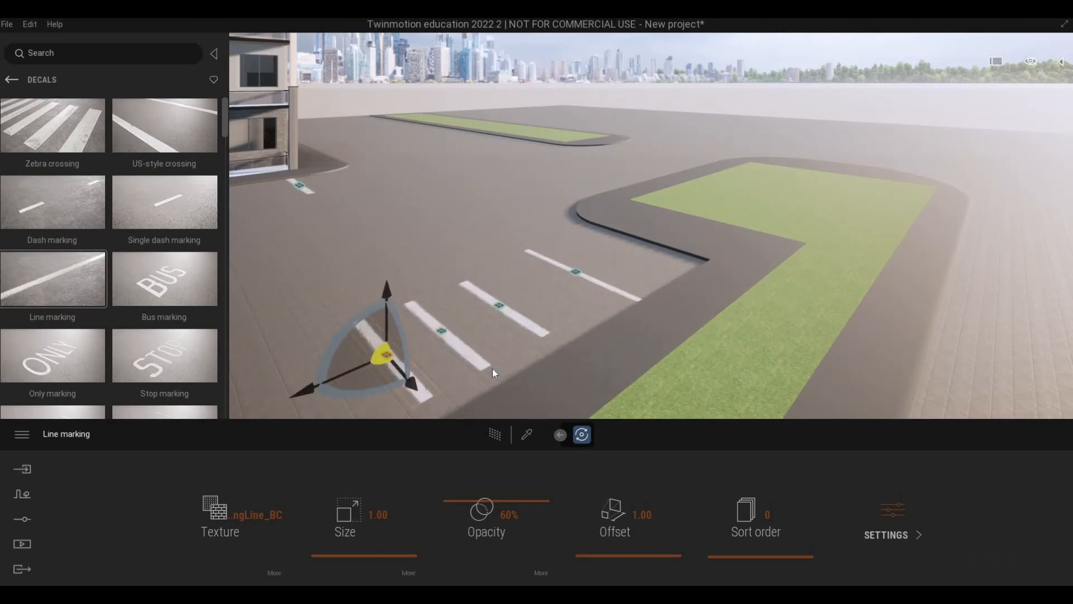
Copy the line marking nearest the verge's corner as one instance with 1.01 m spacing along the curb.
click(573, 270)
click(565, 278)
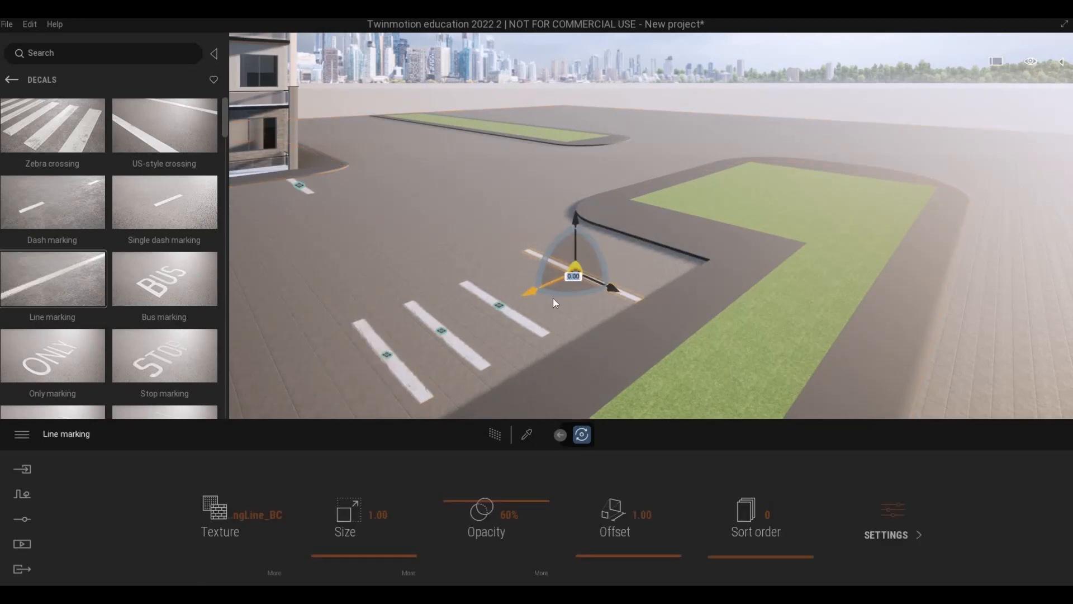
key(Delete)
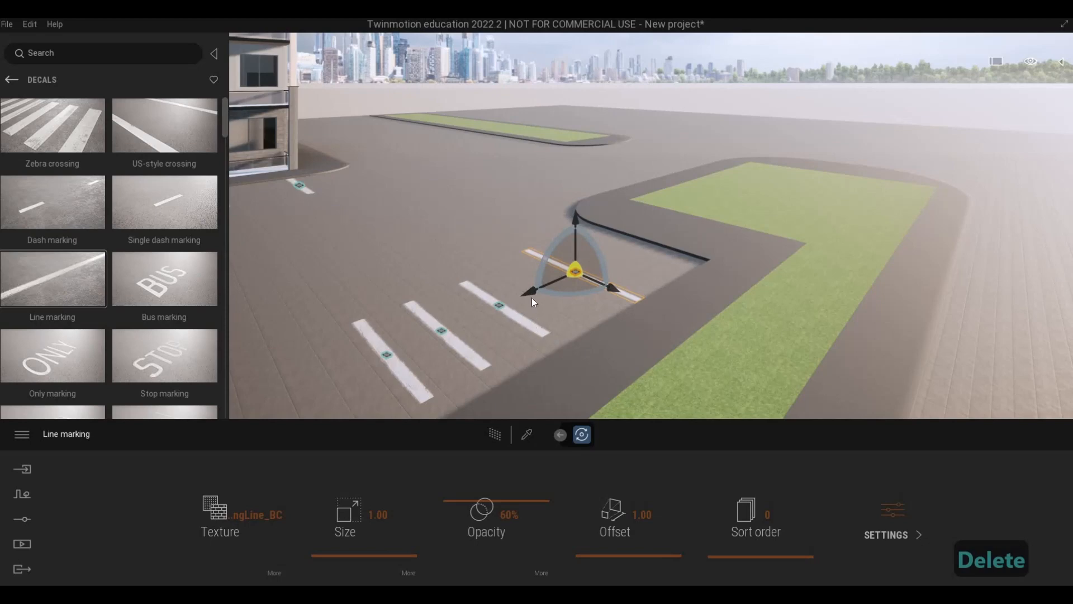
drag(527, 294, 531, 329)
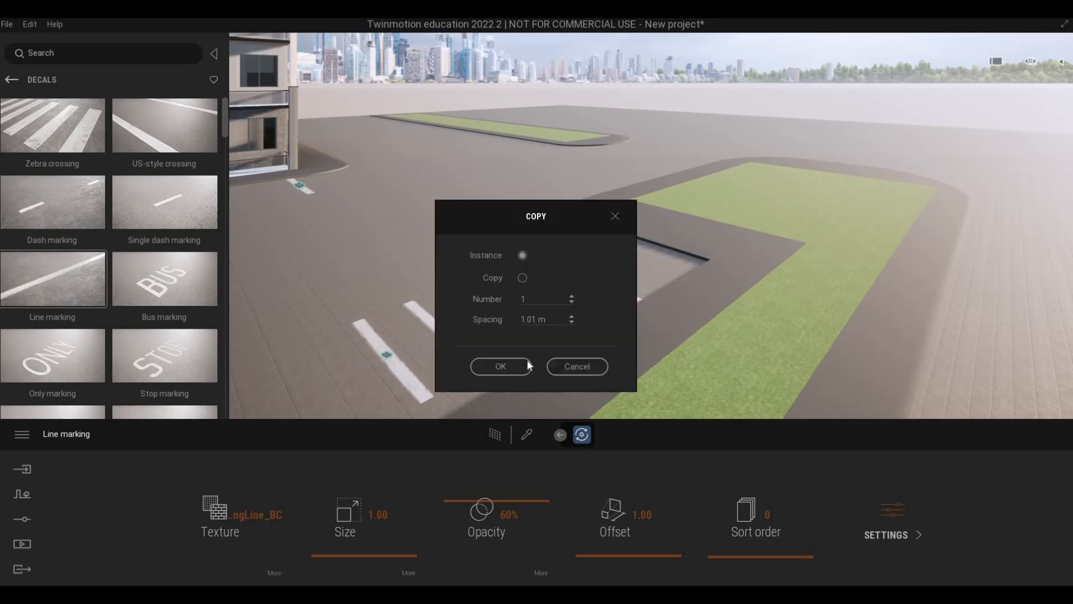
click(500, 366)
Examine the spacing and curb alignment of the opposite-side line markings from several angles.
key(a)
key(a)
key(s)
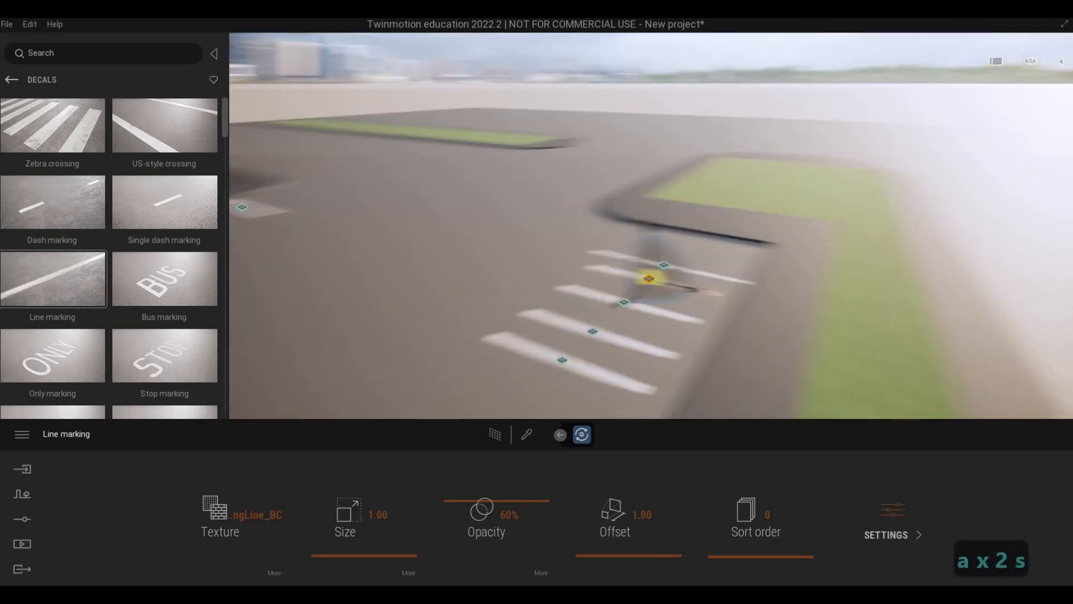
key(a)
key(a)
key(a)
key(a)
key(w)
key(Escape)
key(Escape)
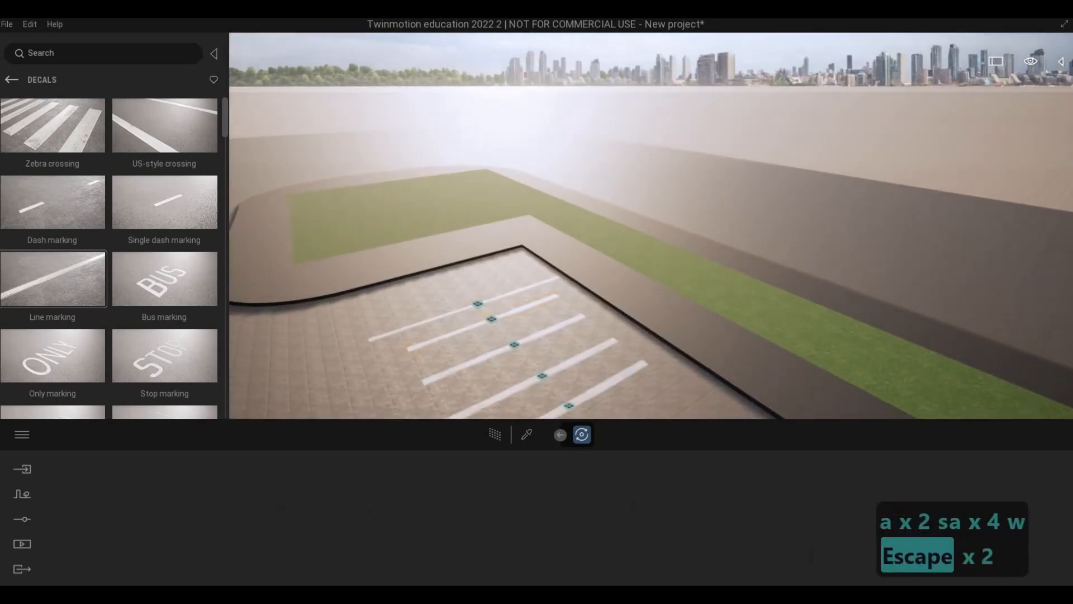
key(a)
key(a)
key(a)
key(a)
key(a)
key(a)
key(a)
key(a)
key(a)
key(a)
key(a)
key(a)
key(a)
key(a)
key(a)
key(w)
Move the second line marking from the verge's corner lengthwise so that its end reaches the curb.
key(s)
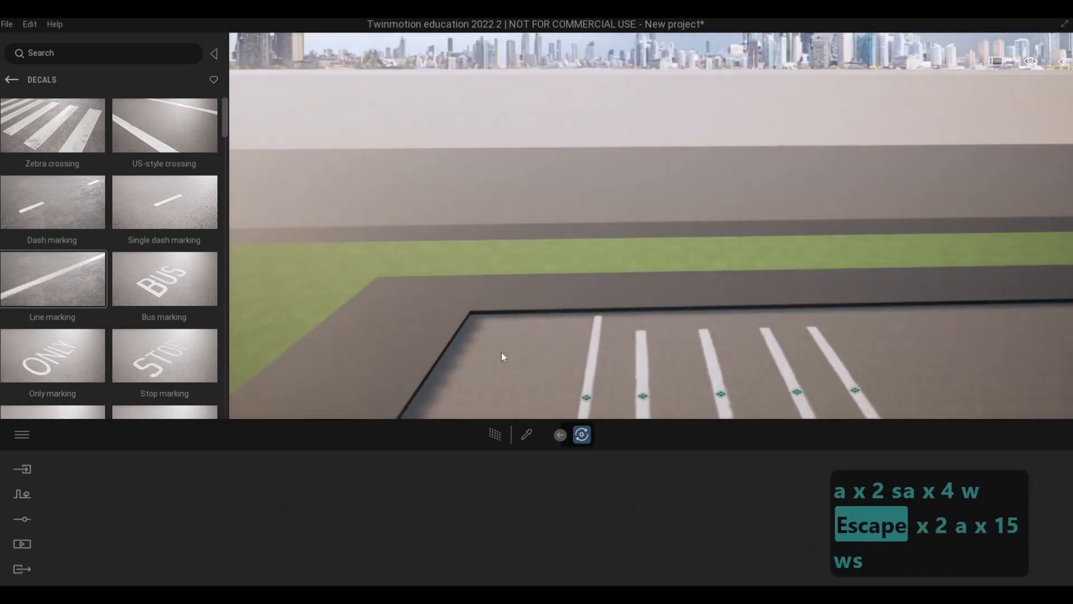
key(s)
key(s)
key(s)
key(s)
key(s)
key(s)
key(s)
key(s)
key(e)
key(w)
key(w)
key(q)
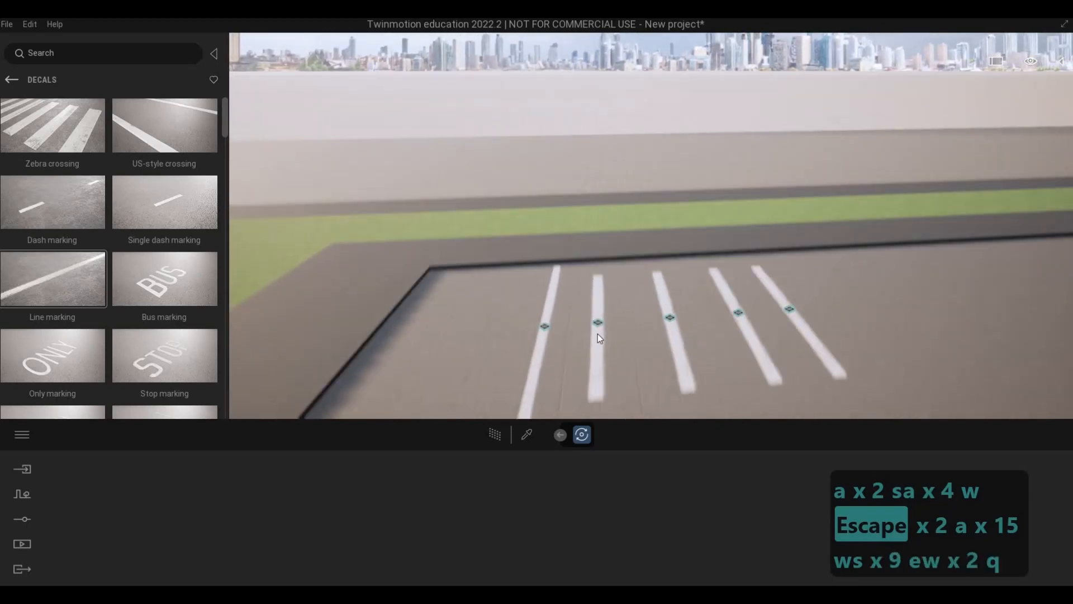
click(594, 355)
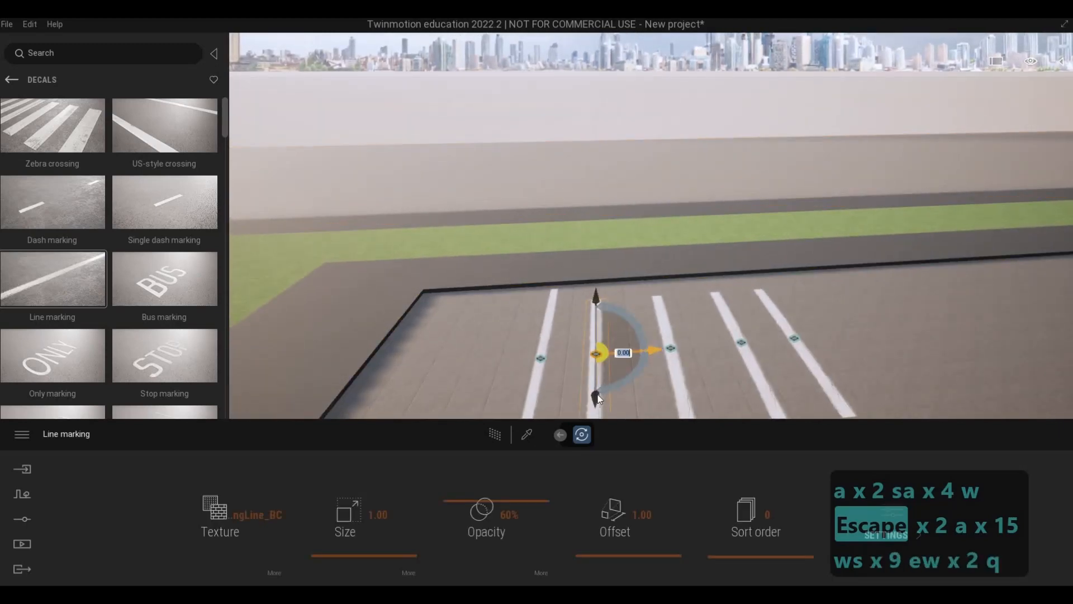
drag(596, 377, 575, 366)
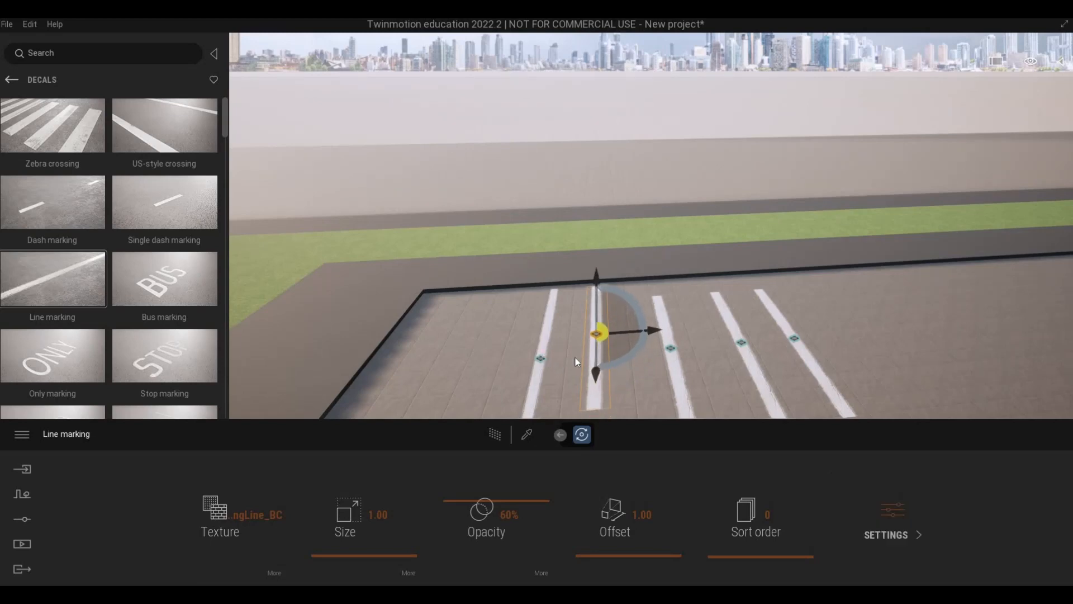
Delete the other four opposite-side line markings, keeping only the one whose end meets the curb.
click(541, 359)
key(Delete)
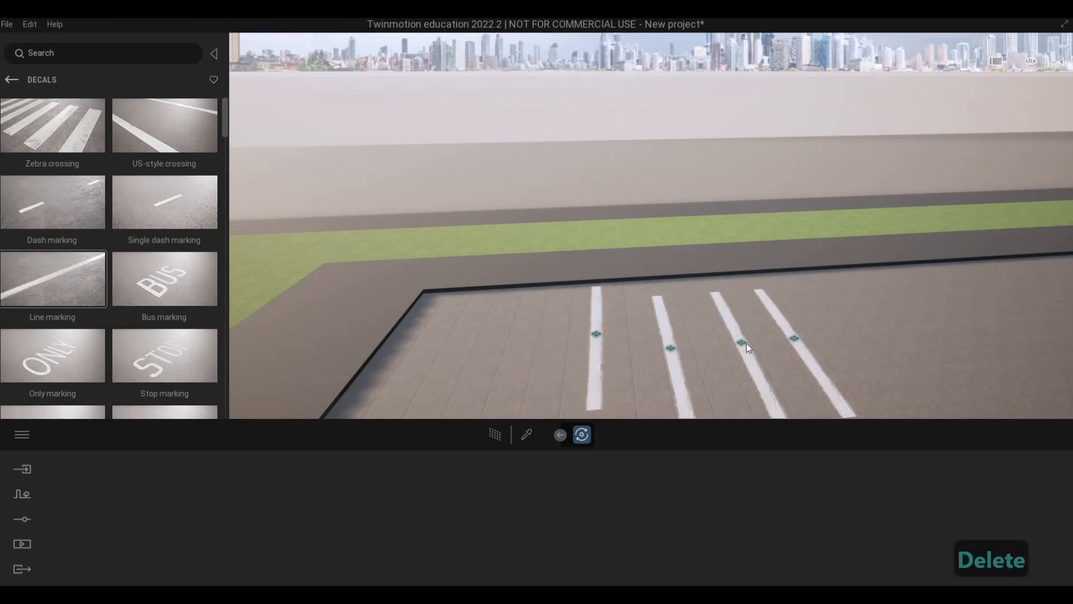
click(671, 347)
key(Delete)
click(741, 342)
key(Delete)
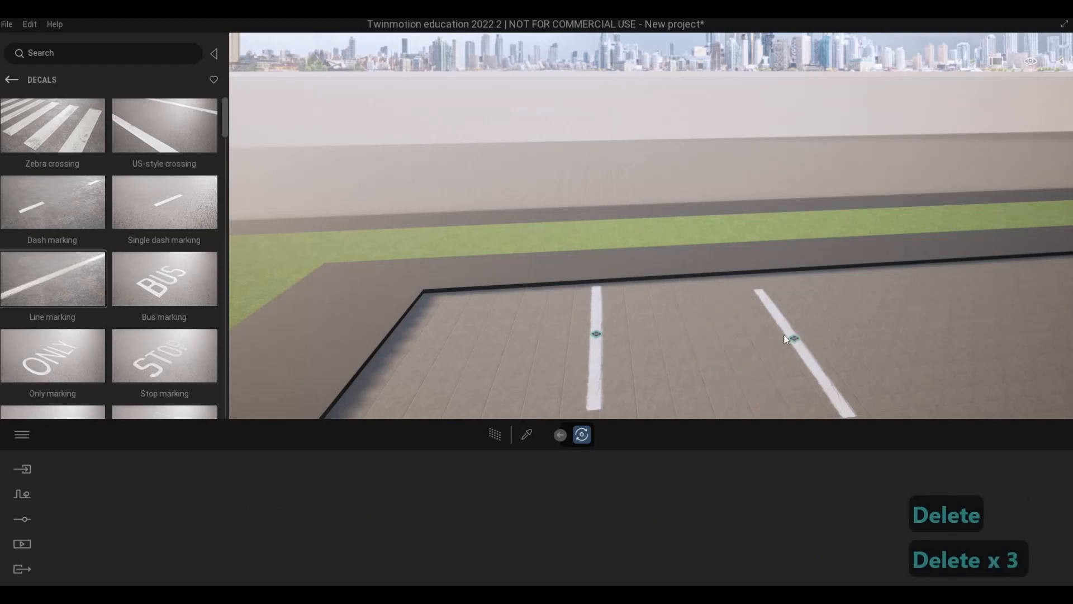
click(740, 343)
key(Delete)
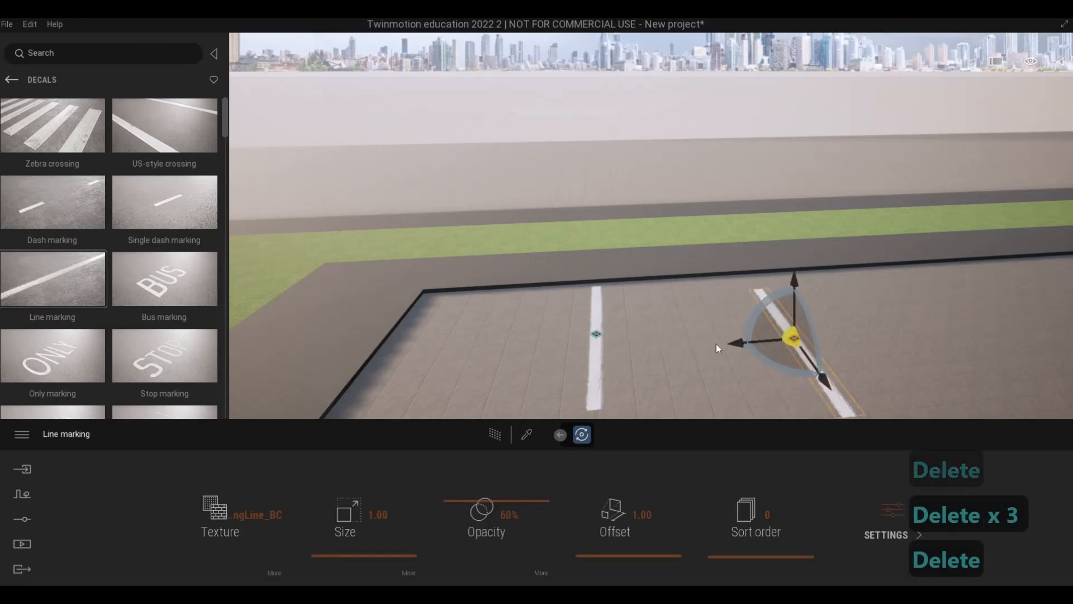
key(Delete)
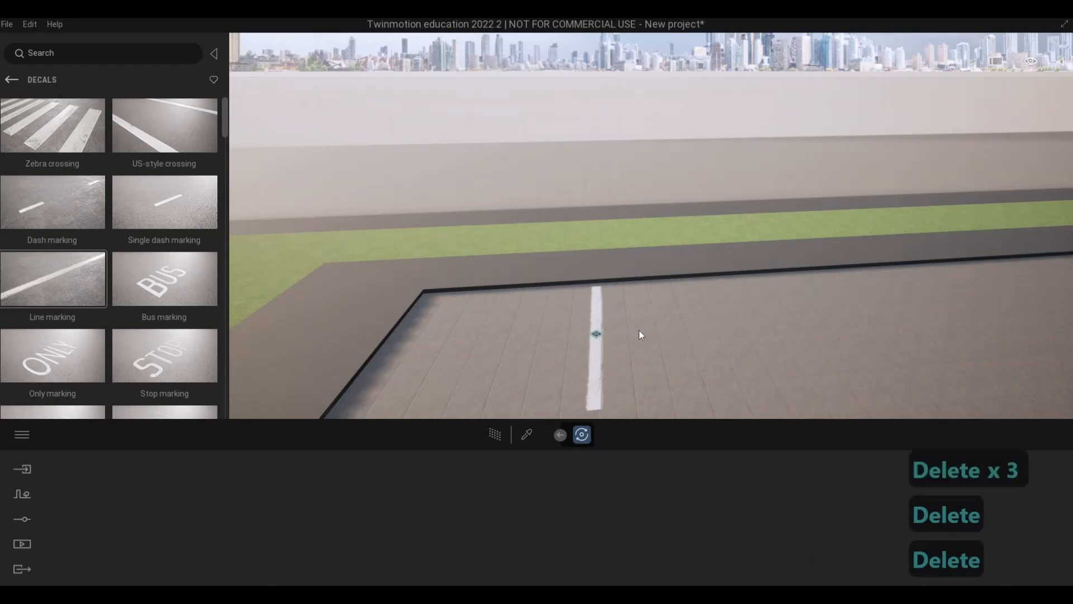
Move the remaining line marking about 2.03 m toward the verge's corner and copy it along the curb as 12 instances spaced 3.0 m.
click(595, 341)
mouse_move(575, 339)
mouse_down()
mouse_move(548, 337)
mouse_move(554, 344)
mouse_up()
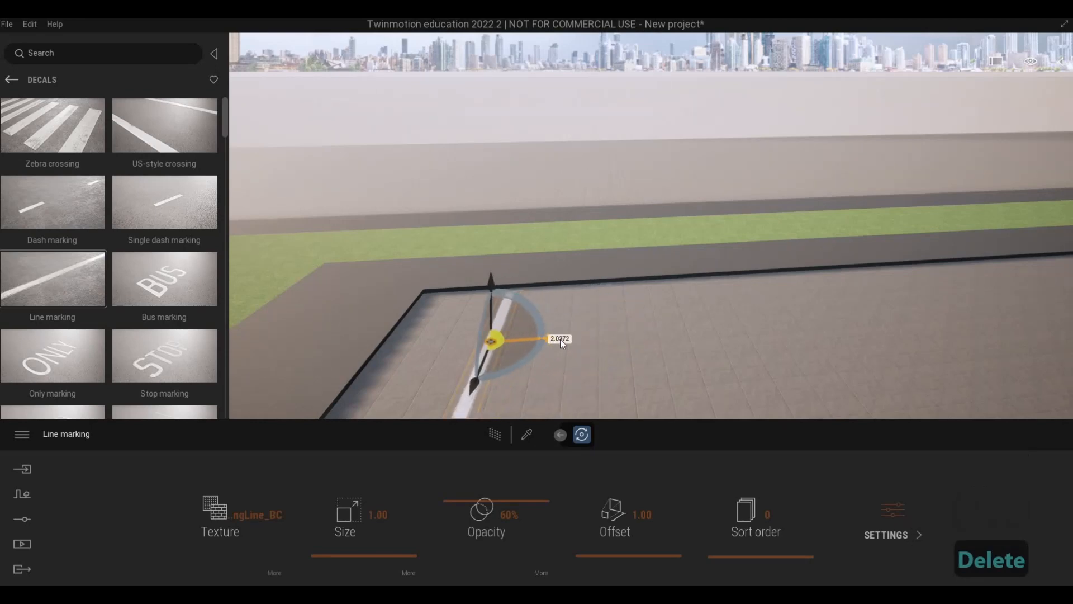
mouse_move(554, 336)
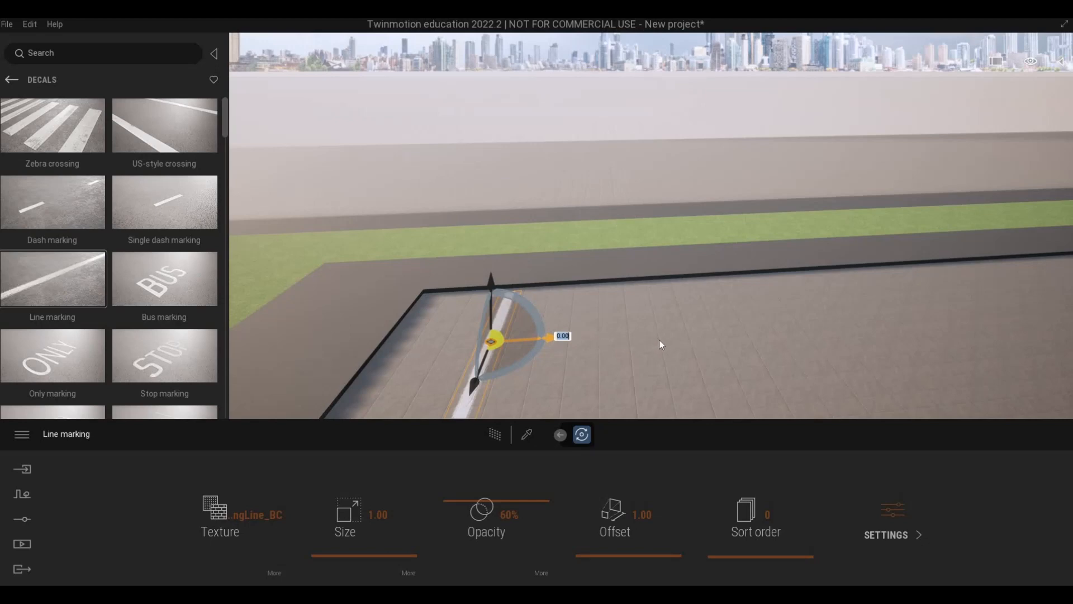
shift+drag(553, 337, 659, 340)
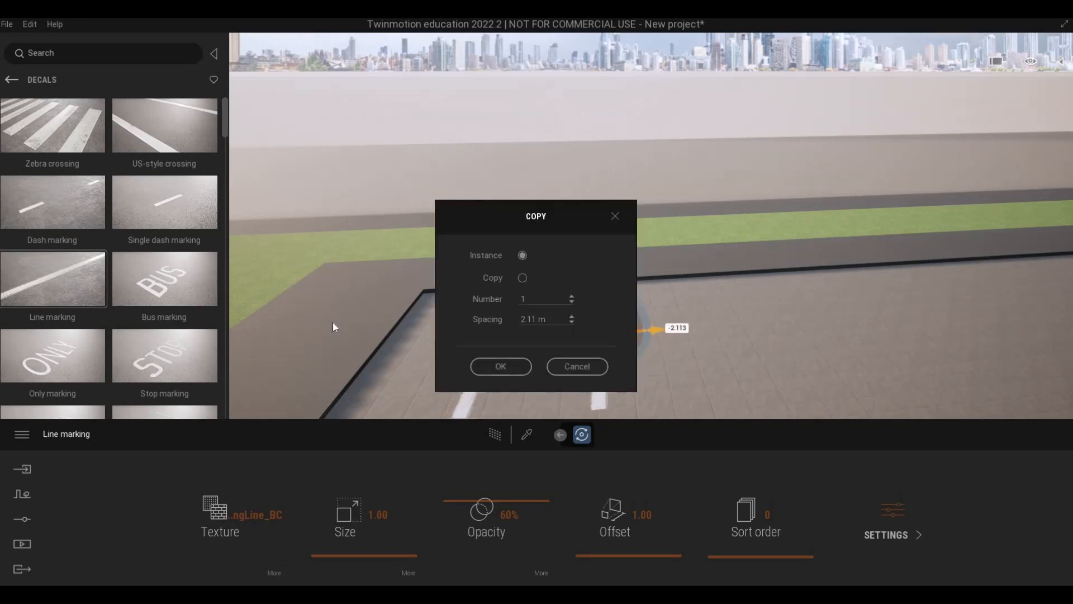
text(3)
key(shift+Tab)
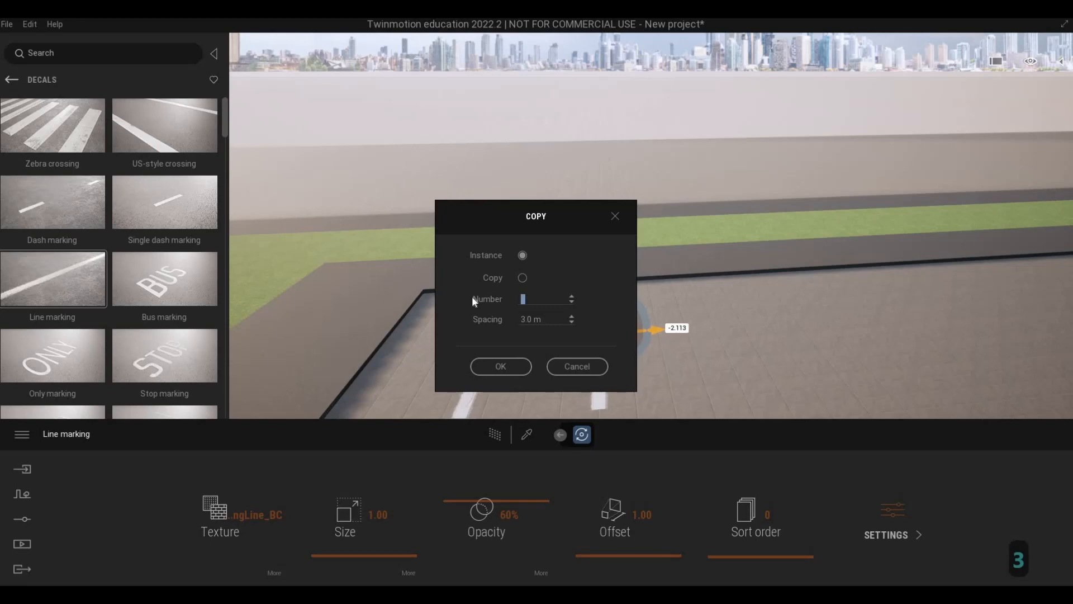
text(12)
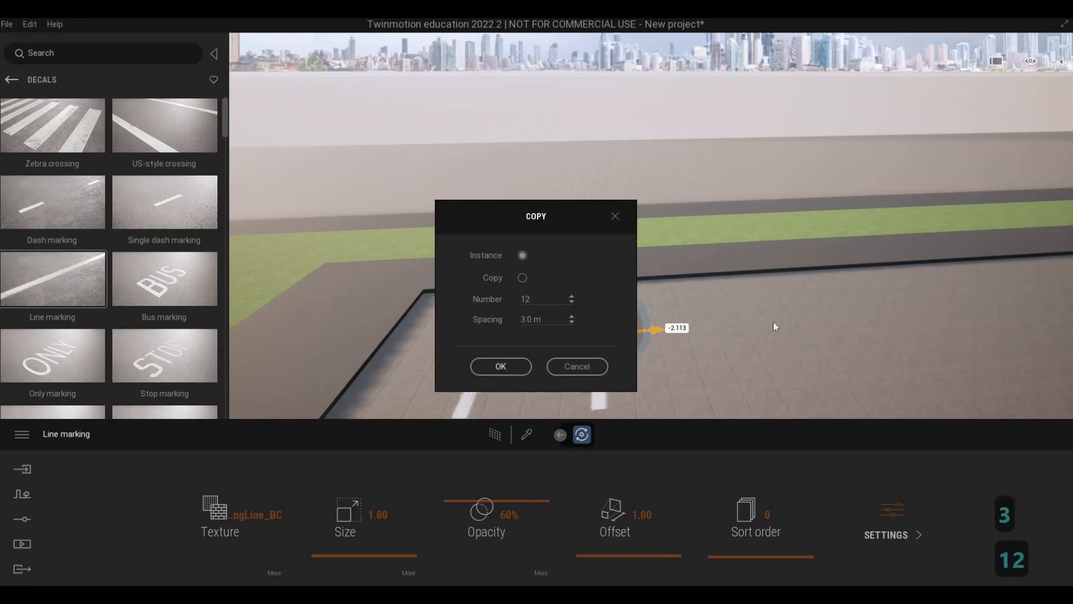
Copy the line marking at the far end of the new row as an instance continuing farther along the curb.
right_drag(779, 320, 908, 317)
key(d)
key(w)
key(d)
key(w)
key(d)
key(q)
key(s)
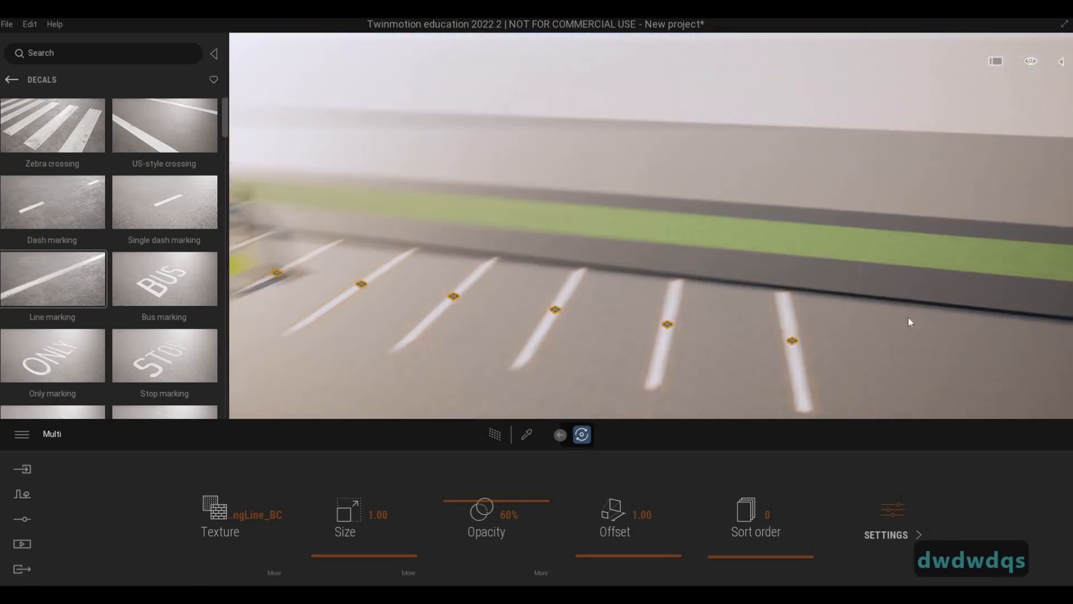
click(774, 300)
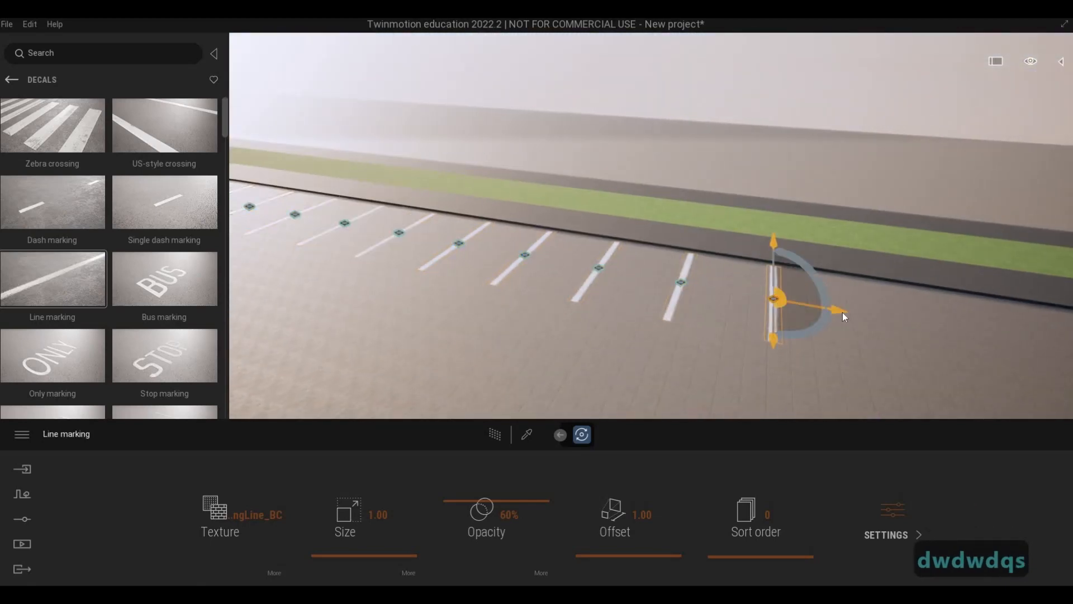
click(836, 312)
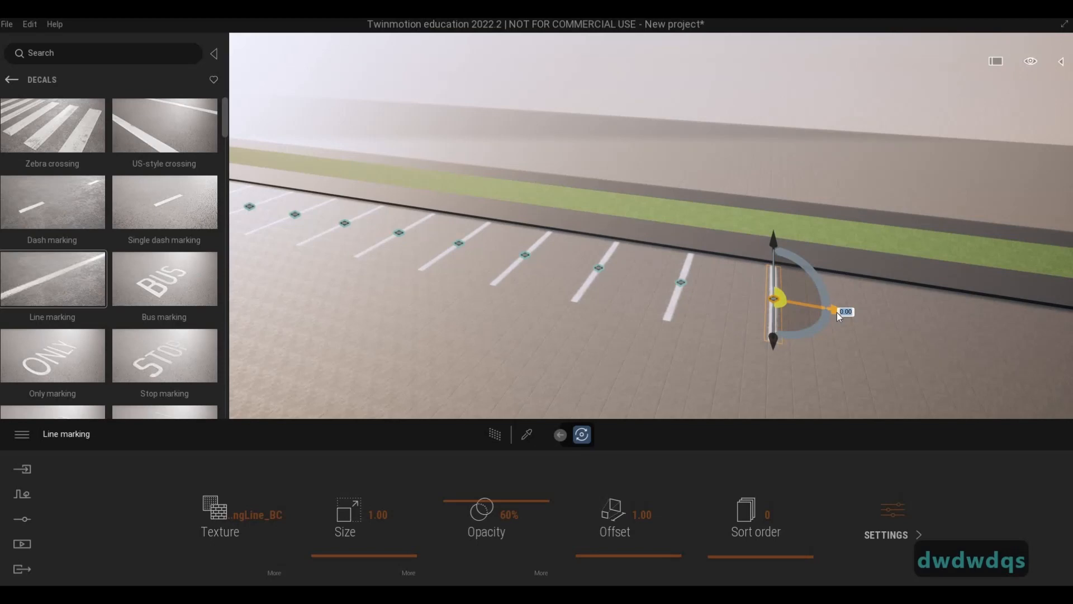
shift+drag(865, 320, 965, 340)
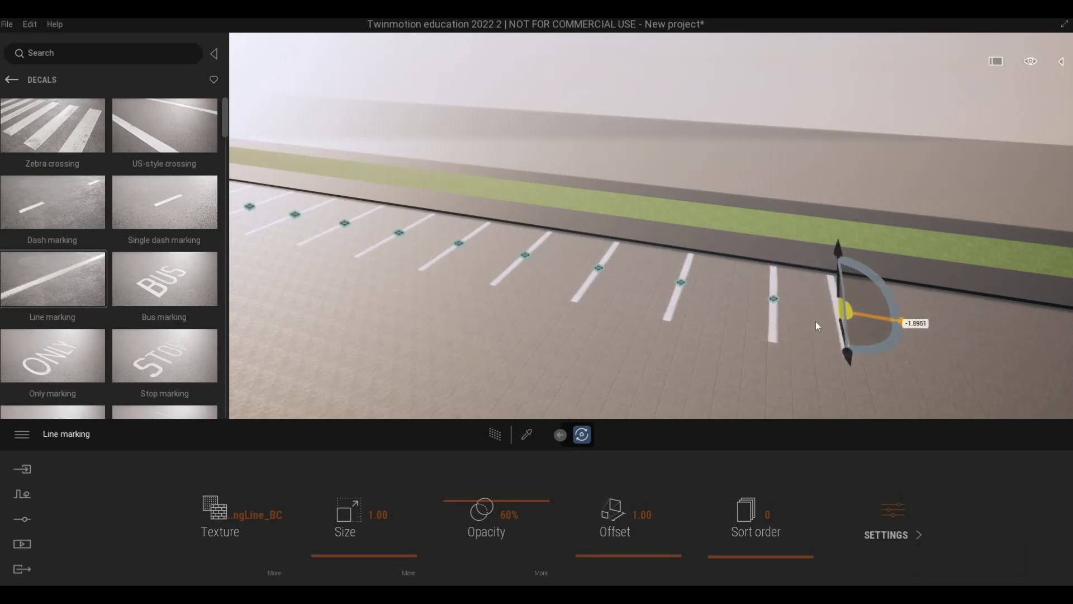
drag(555, 319, 485, 319)
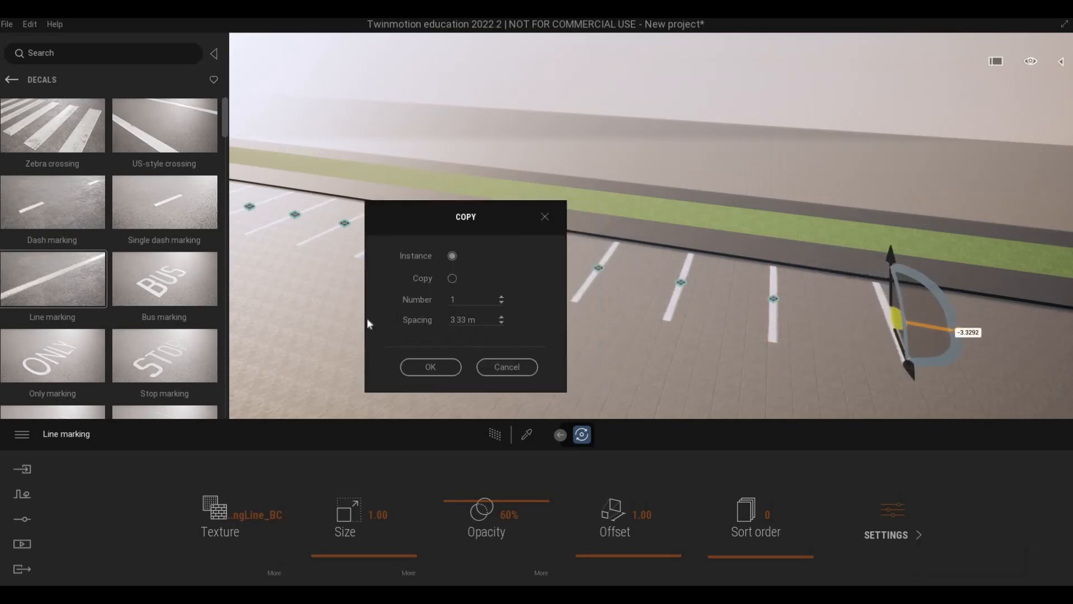
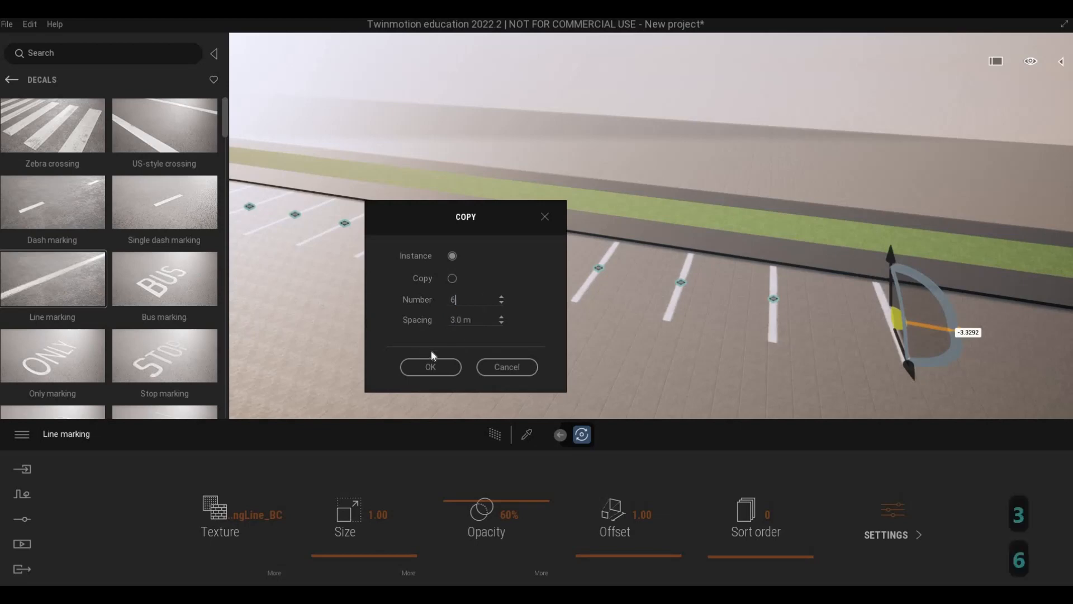
Finish the line marking copy as 6 instances spaced 3.0 m along the curb and clear the selection.
key(Return)
right_drag(543, 309, 648, 265)
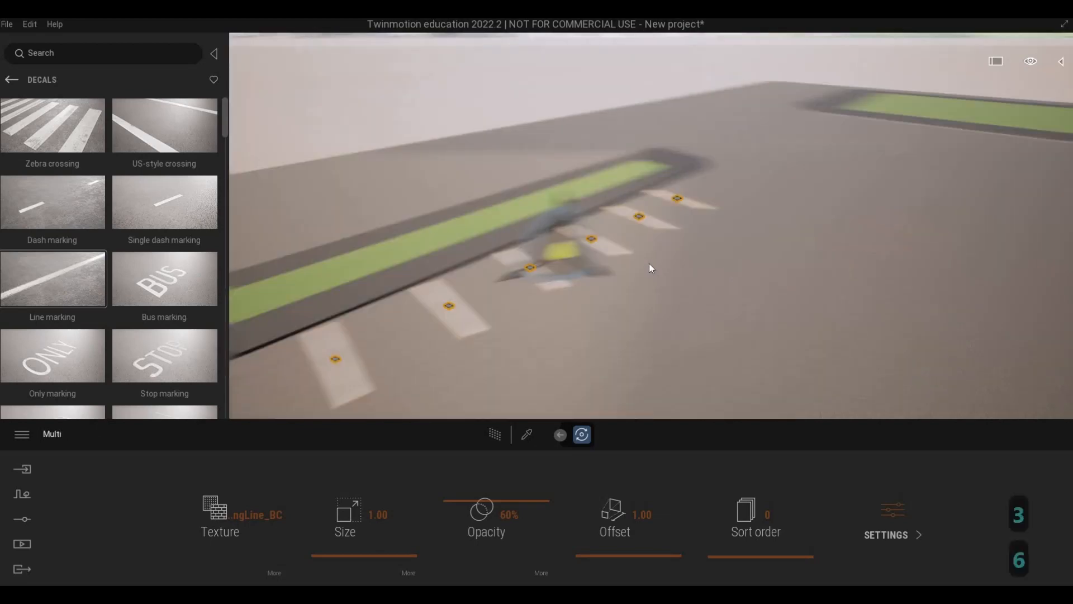
key(Escape)
key(Escape)
Examine the completed curbside row of line markings from both ends and its position opposite the cars in front of the building.
key(d)
key(w)
key(w)
key(w)
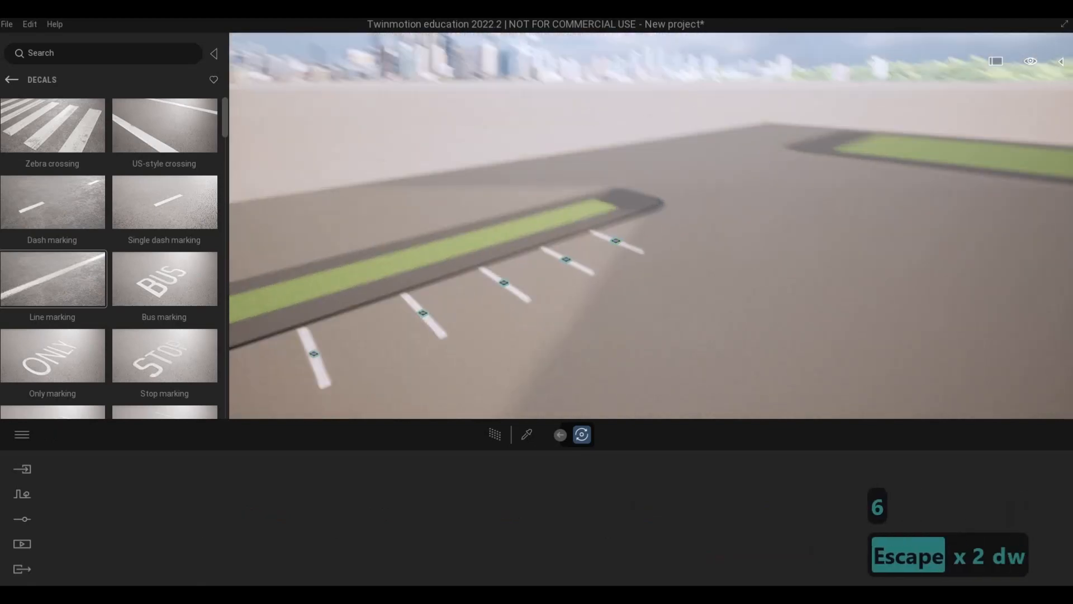
key(q)
key(w)
key(s)
right_drag(670, 243, 458, 280)
key(s)
key(w)
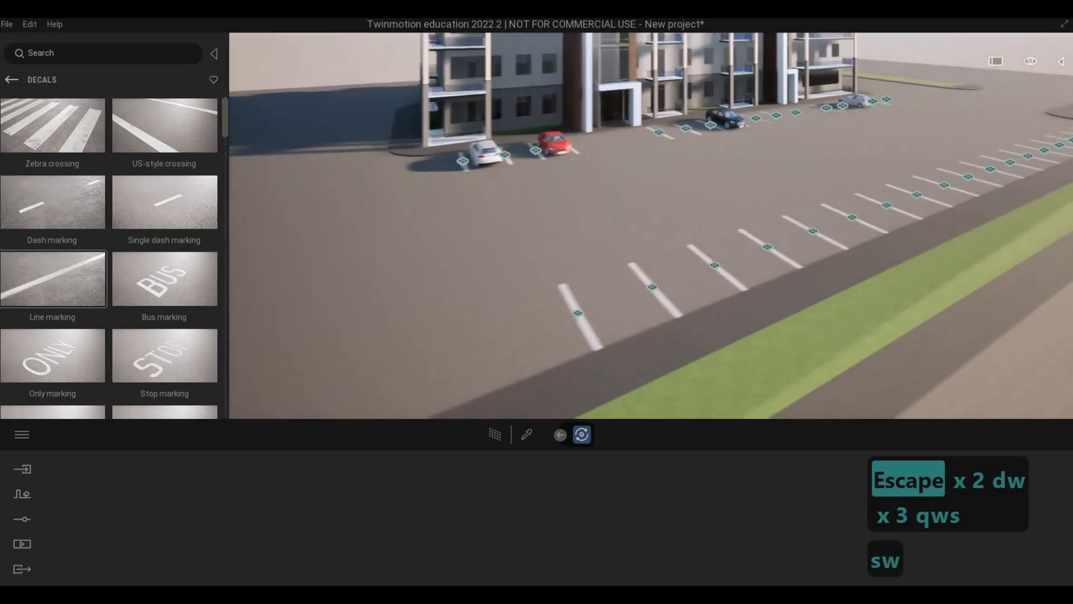
key(a)
key(a)
key(d)
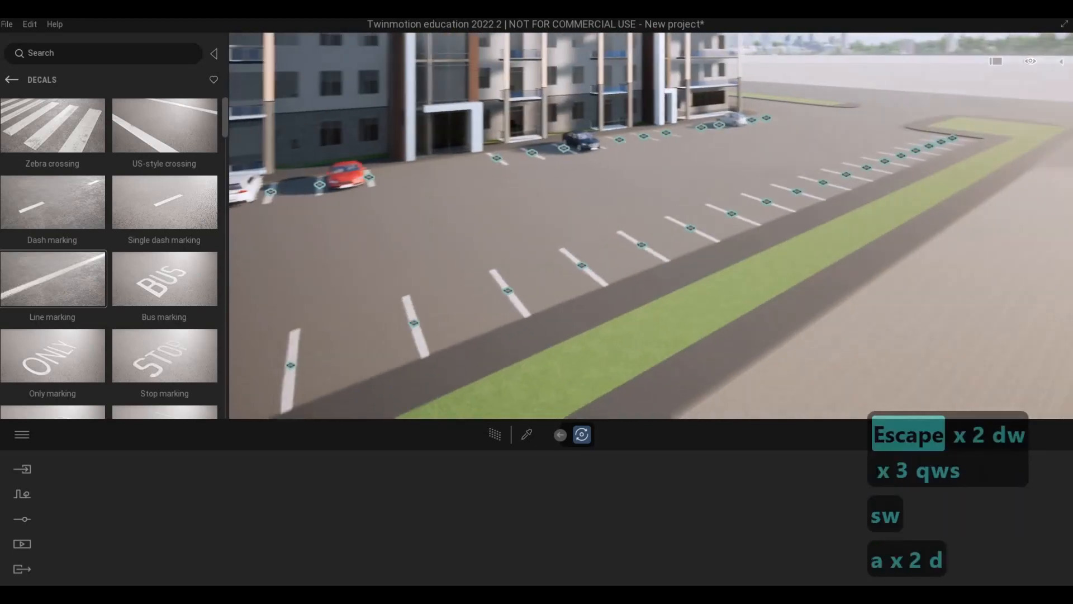
key(d)
key(d)
key(d)
key(d)
key(d)
key(d)
key(d)
key(a)
key(w)
key(w)
key(w)
key(w)
key(w)
key(w)
key(w)
key(d)
key(d)
key(d)
key(d)
key(d)
key(d)
key(d)
key(d)
key(d)
key(d)
key(d)
key(d)
key(d)
key(d)
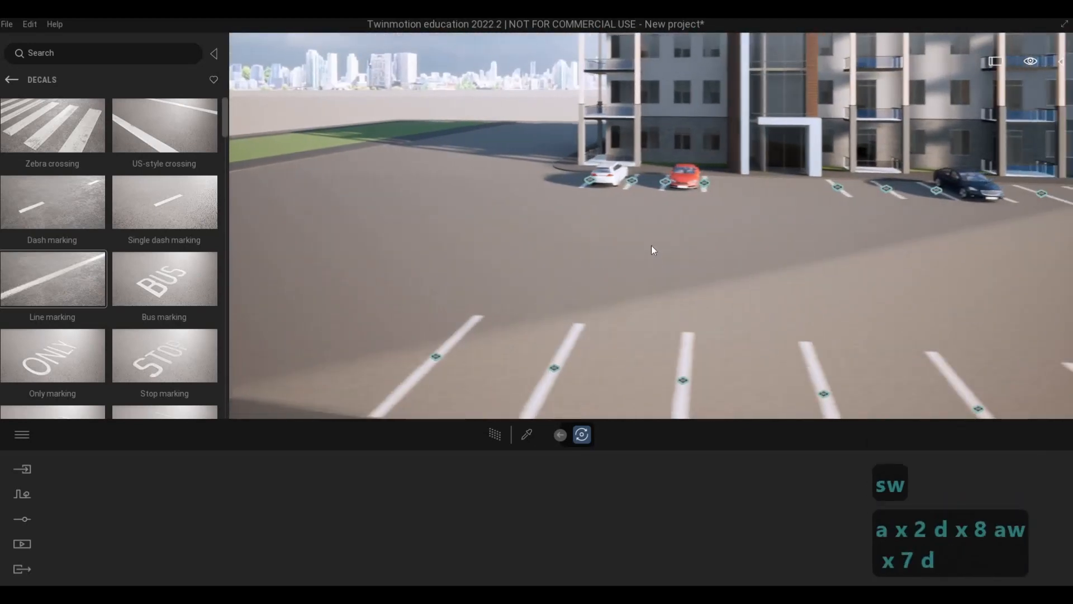
key(s)
Open the car models in the library's vehicles category.
click(13, 81)
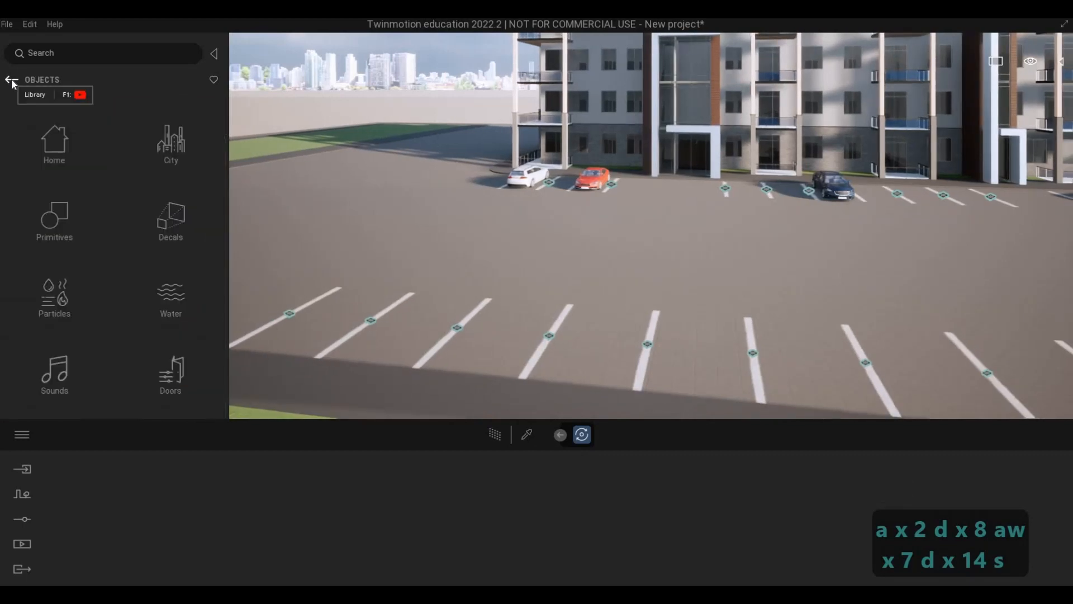
key(d)
key(d)
key(d)
key(d)
key(d)
key(d)
key(d)
key(d)
key(d)
key(d)
key(d)
key(d)
key(d)
key(d)
key(d)
key(d)
key(d)
key(d)
key(d)
key(d)
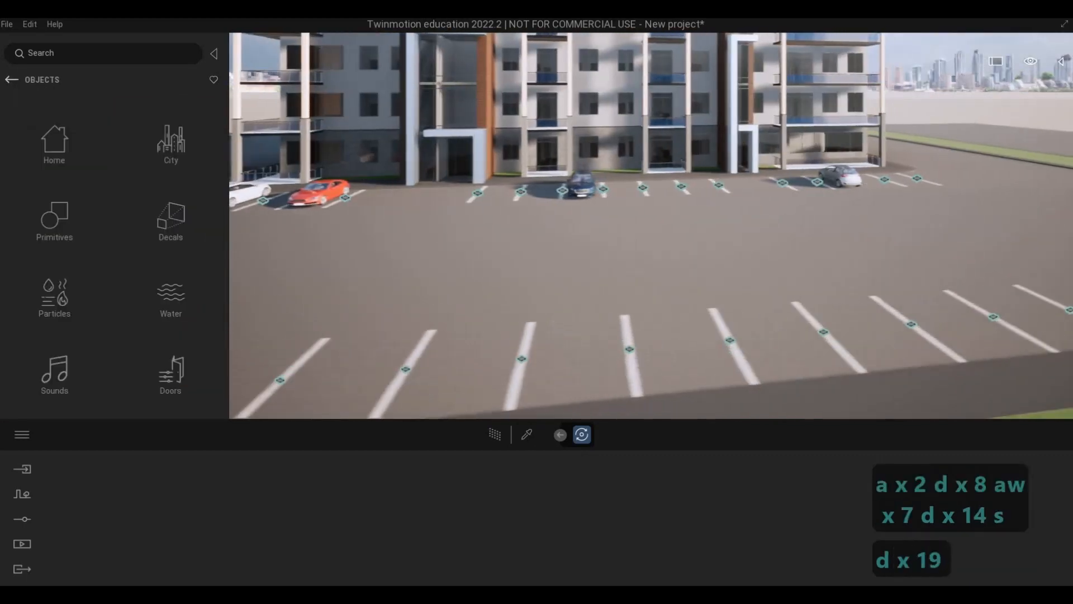
key(w)
key(s)
key(s)
key(s)
key(s)
key(a)
key(w)
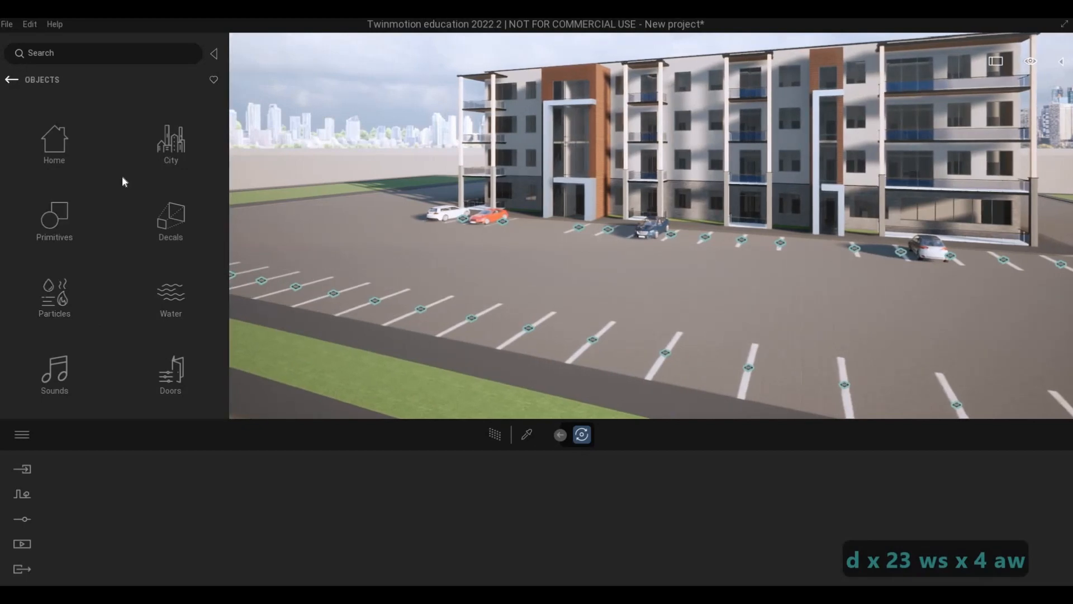
click(12, 80)
click(164, 370)
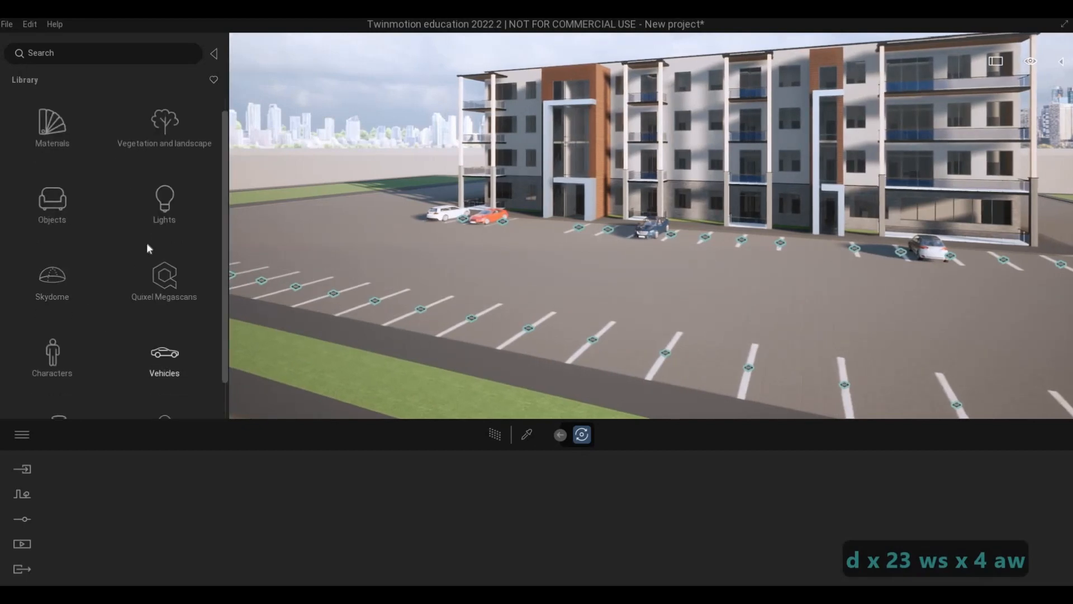
click(54, 145)
Place a Van 01 near the middle of the curbside parking row opposite the building.
key(a)
key(a)
key(a)
key(a)
key(a)
key(a)
key(a)
key(a)
key(a)
key(a)
key(a)
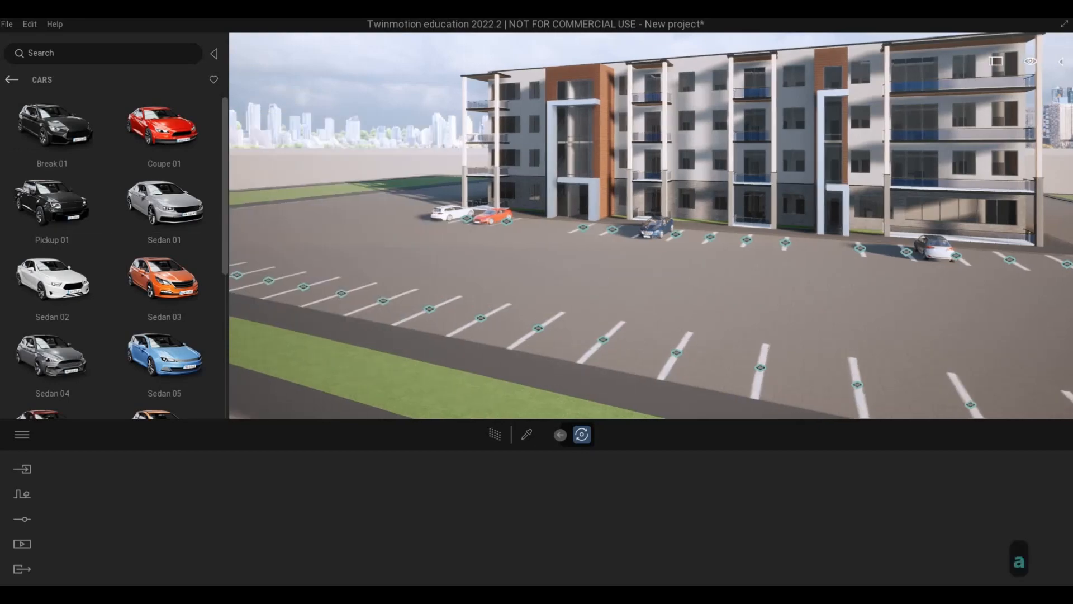
key(s)
scroll(56, 352, down, 5)
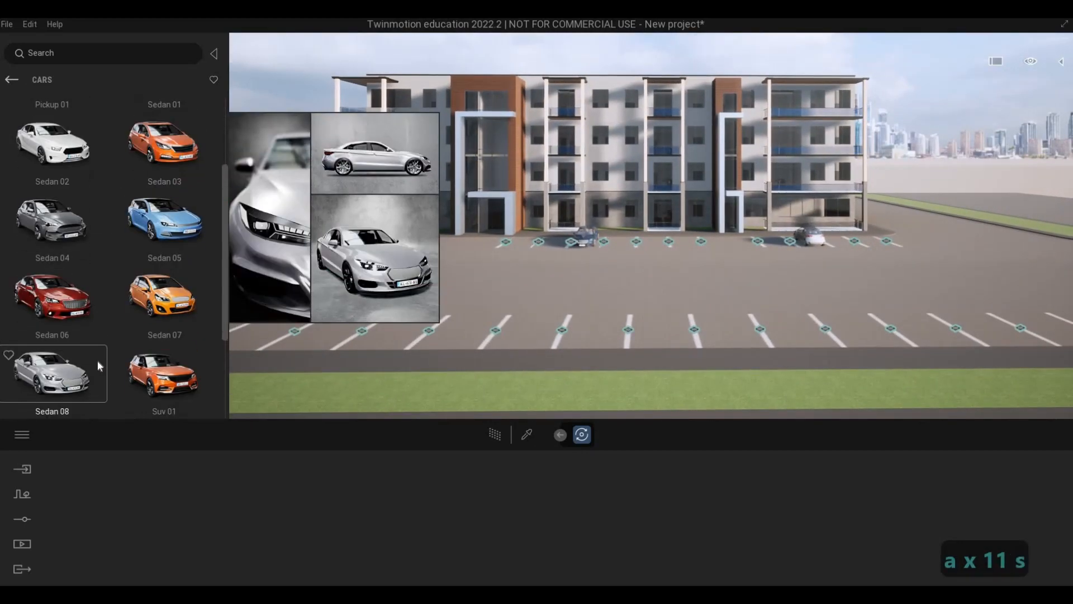
drag(162, 359, 579, 357)
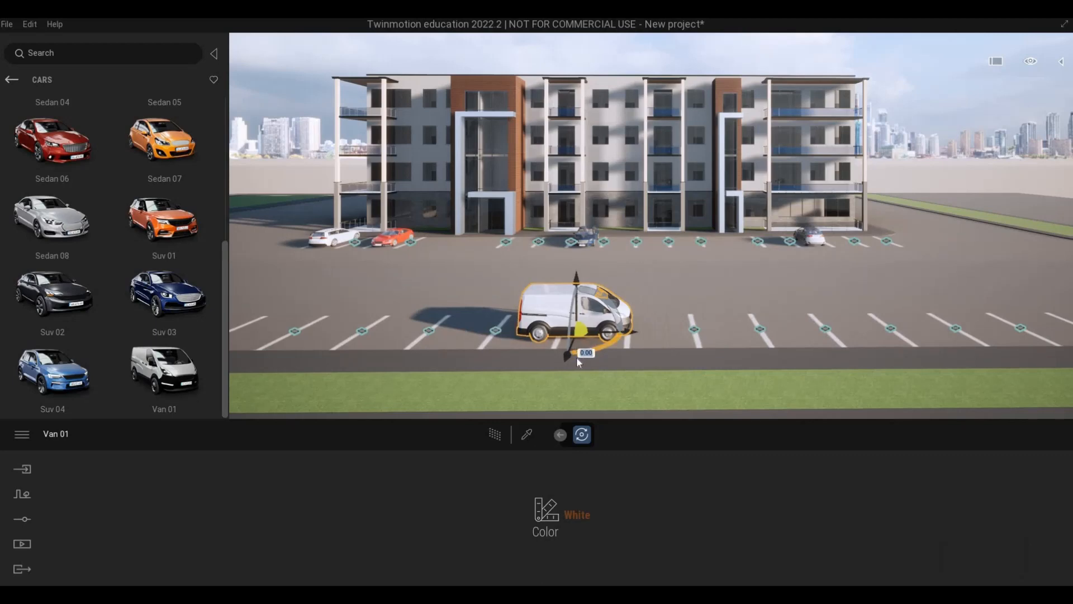
Try to rotate the van 90 degrees so that it lies along the parking bay.
key(9)
key(0)
key(Return)
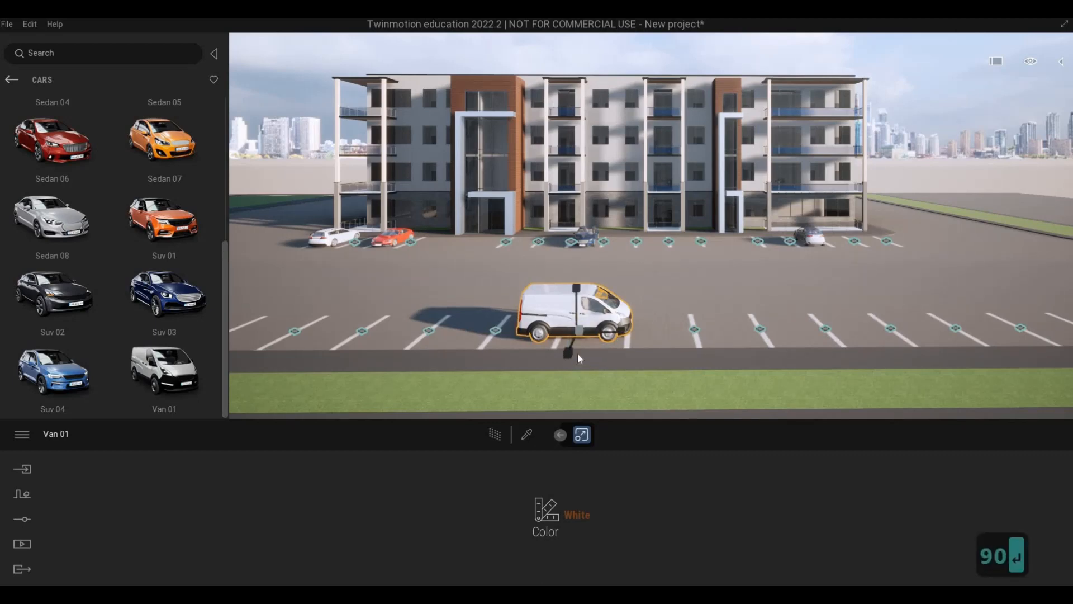
key(Tab)
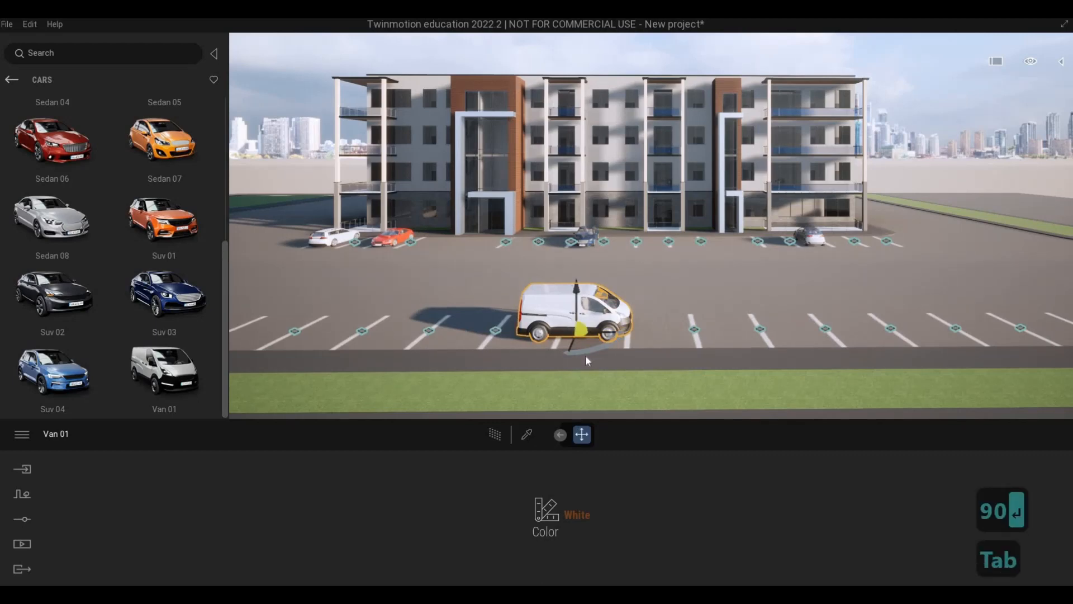
key(9)
key(0)
key(Return)
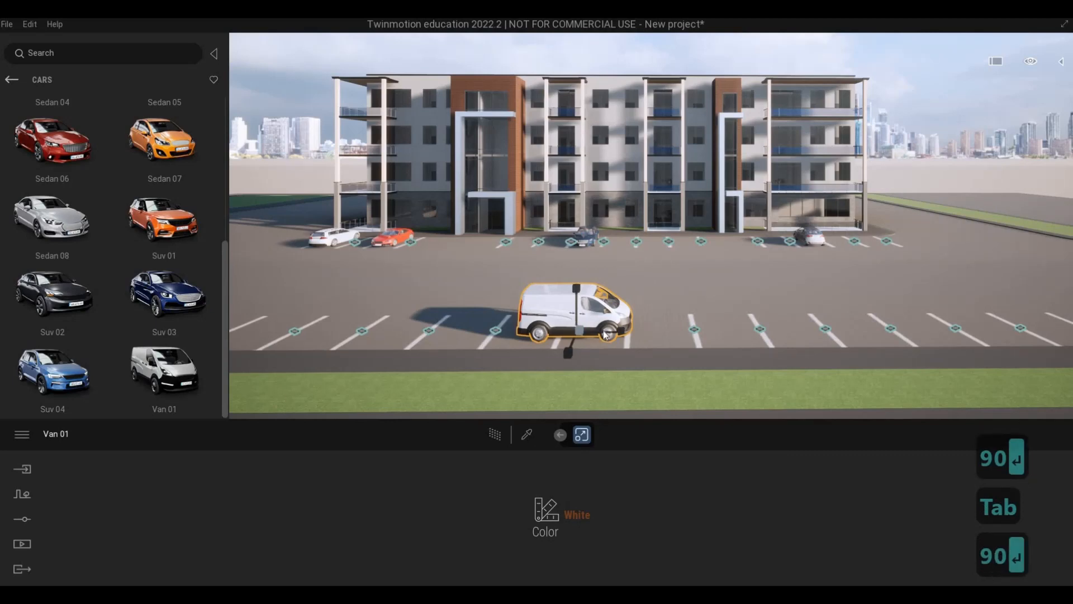
key(Escape)
key(Escape)
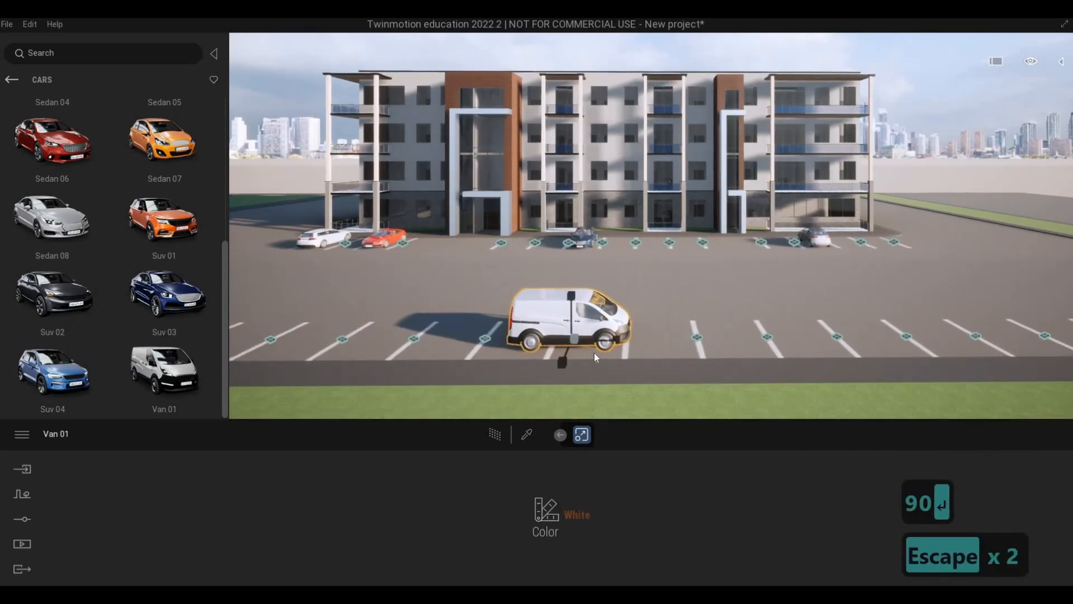
Rotate the van 90 degrees about its vertical axis and move it between the adjacent line markings.
key(Tab)
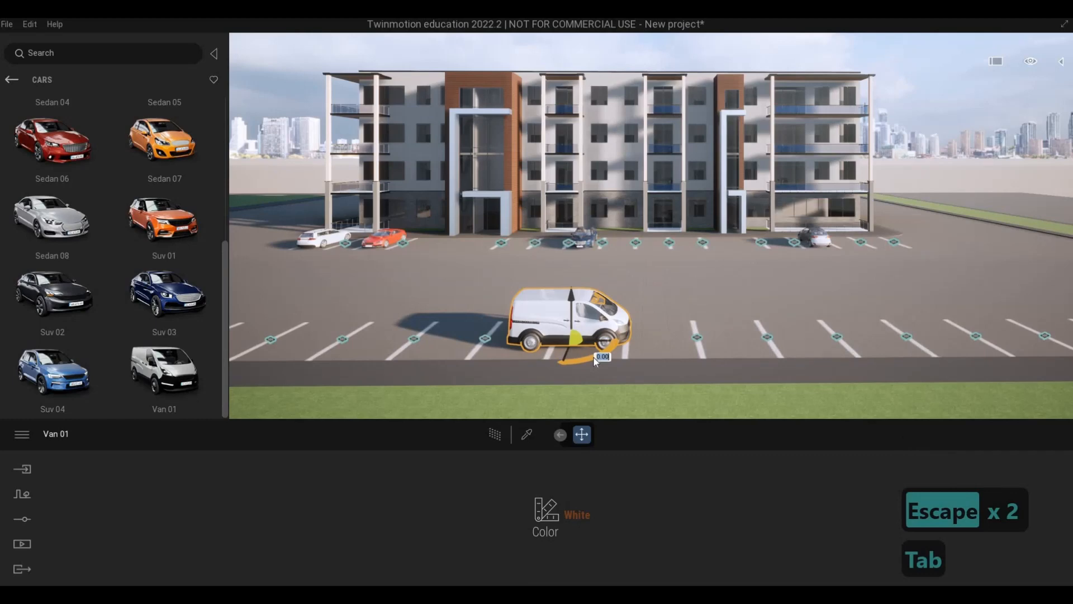
text(90)
key(Return)
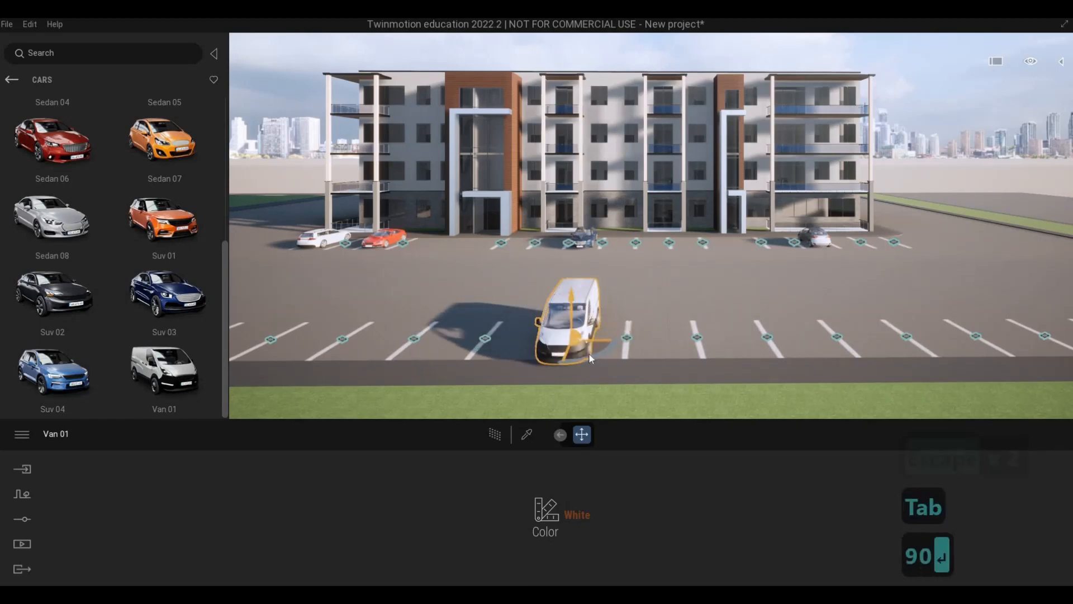
drag(591, 352, 613, 344)
Place a Suv 01 in the curbside row, a few bays farther along from the van.
key(d)
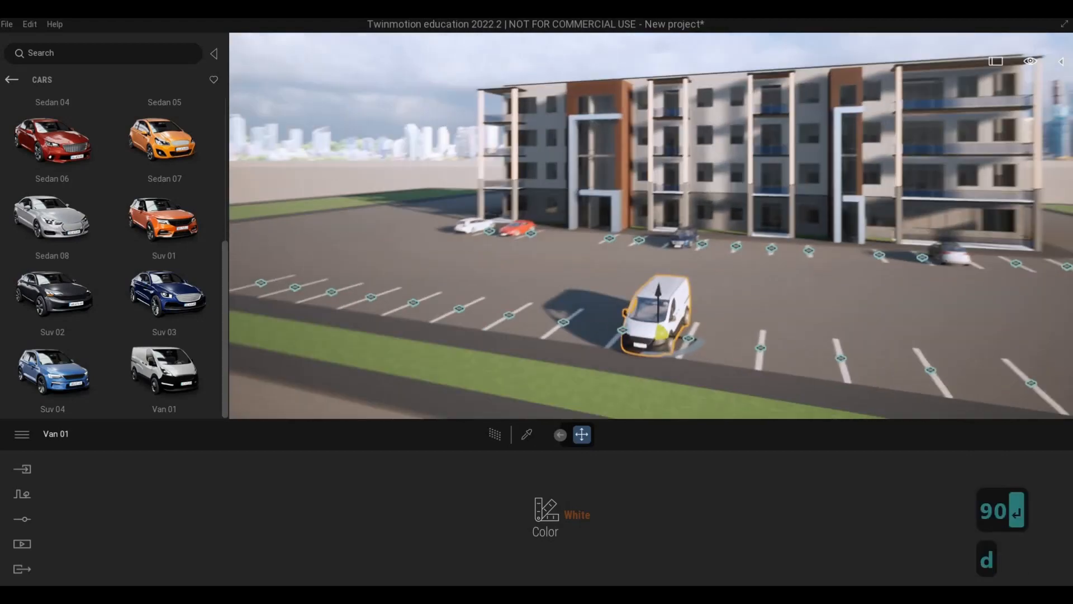
key(w)
key(w)
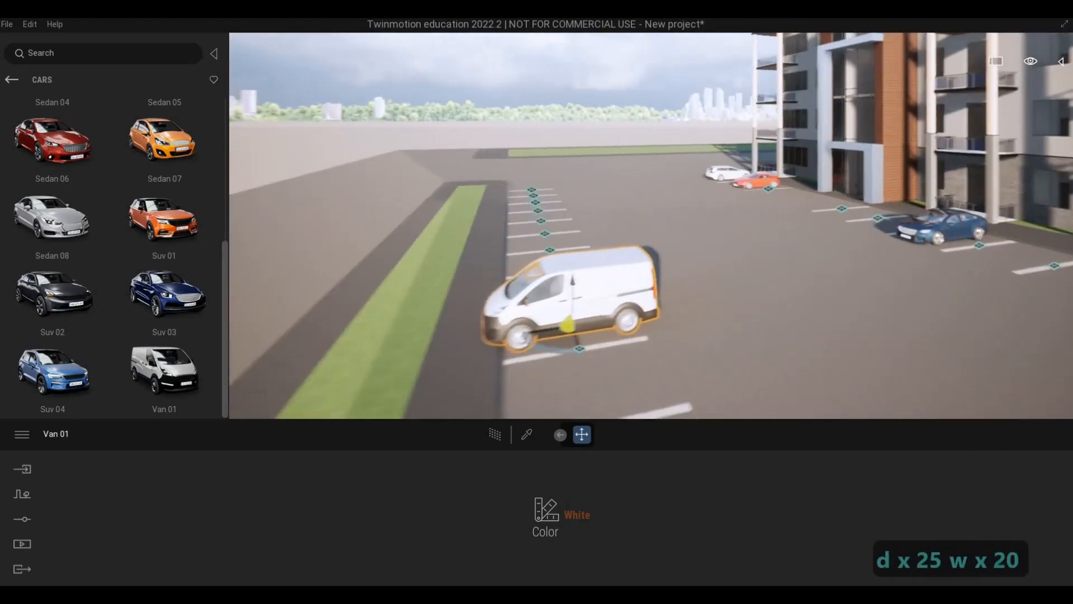
key(s)
key(s)
key(s)
key(s)
key(s)
key(s)
key(s)
key(s)
key(s)
key(s)
key(s)
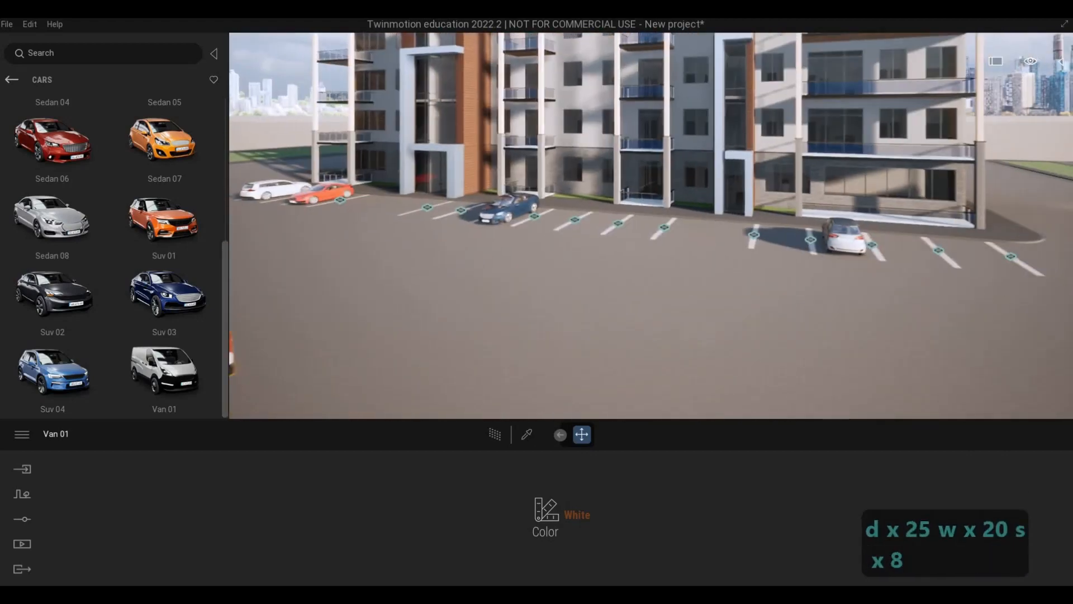
key(d)
key(s)
key(e)
key(a)
key(d)
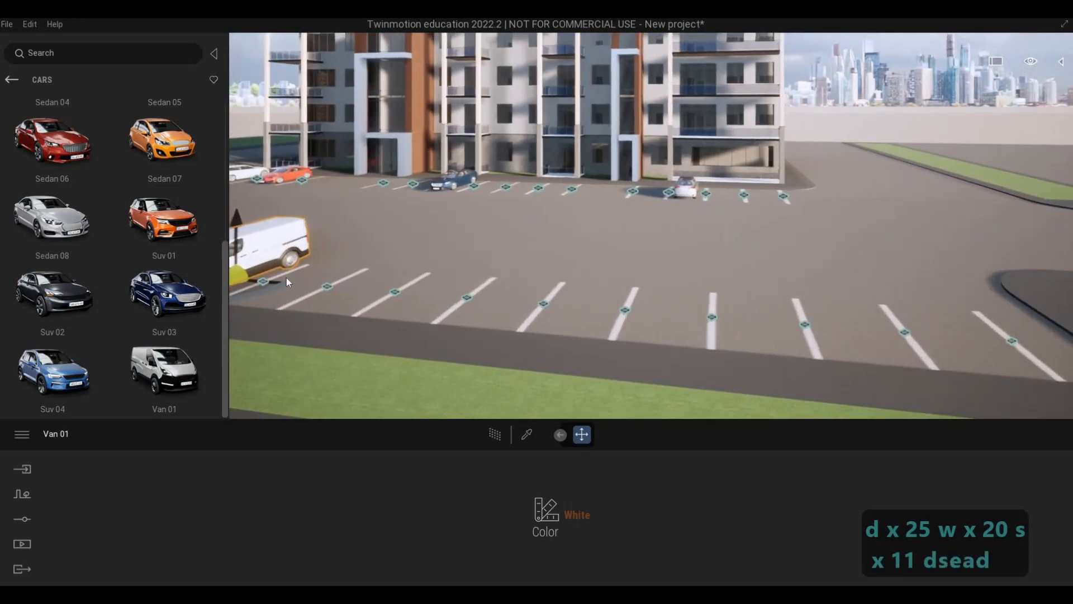
drag(162, 218, 548, 317)
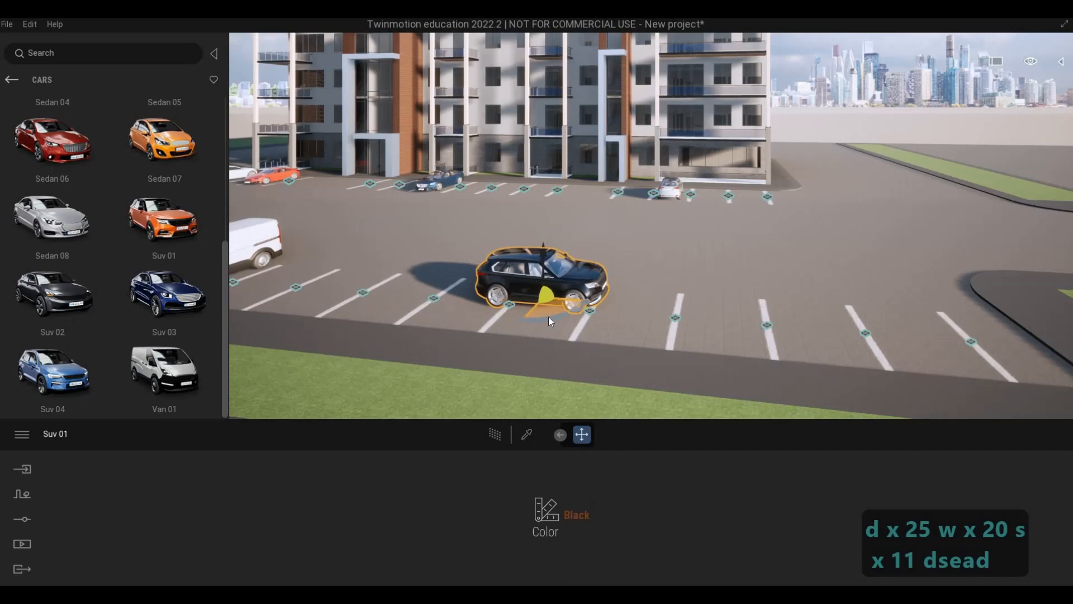
Try to rotate the newly placed SUV by 90 degrees.
text(90)
key(Return)
key(Tab)
key(Tab)
key(Tab)
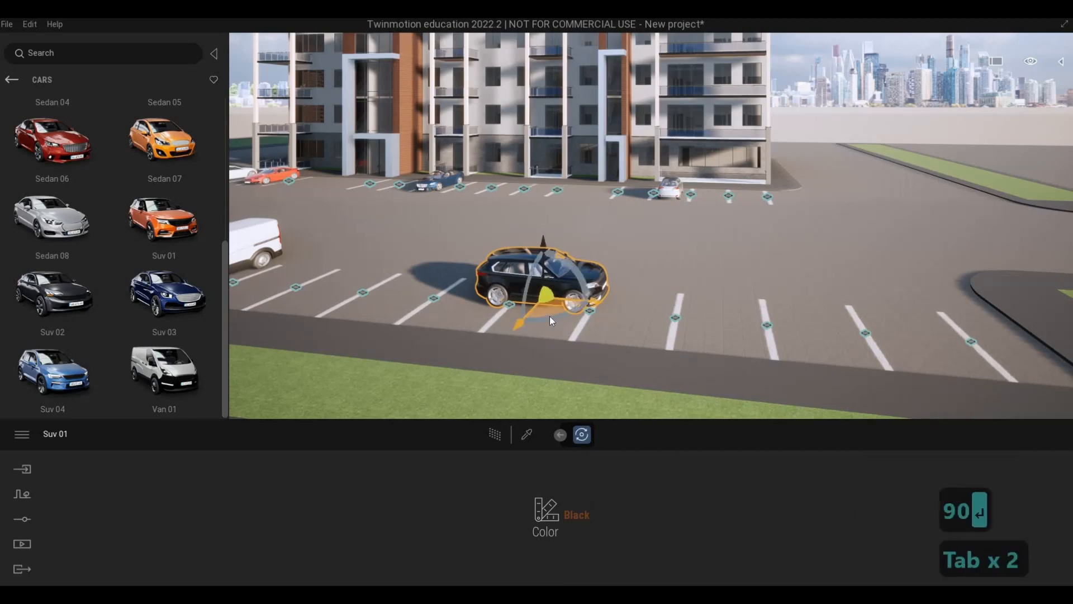
Rotate the SUV 90 degrees about its vertical axis and shift it toward the curb between two line markings.
key(Tab)
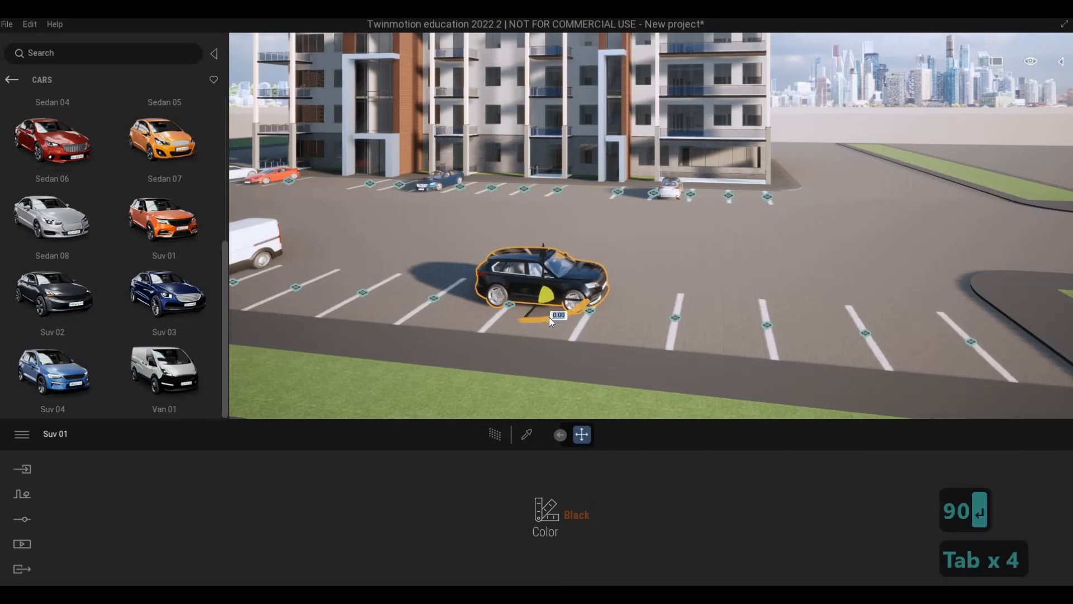
text(90)
key(Return)
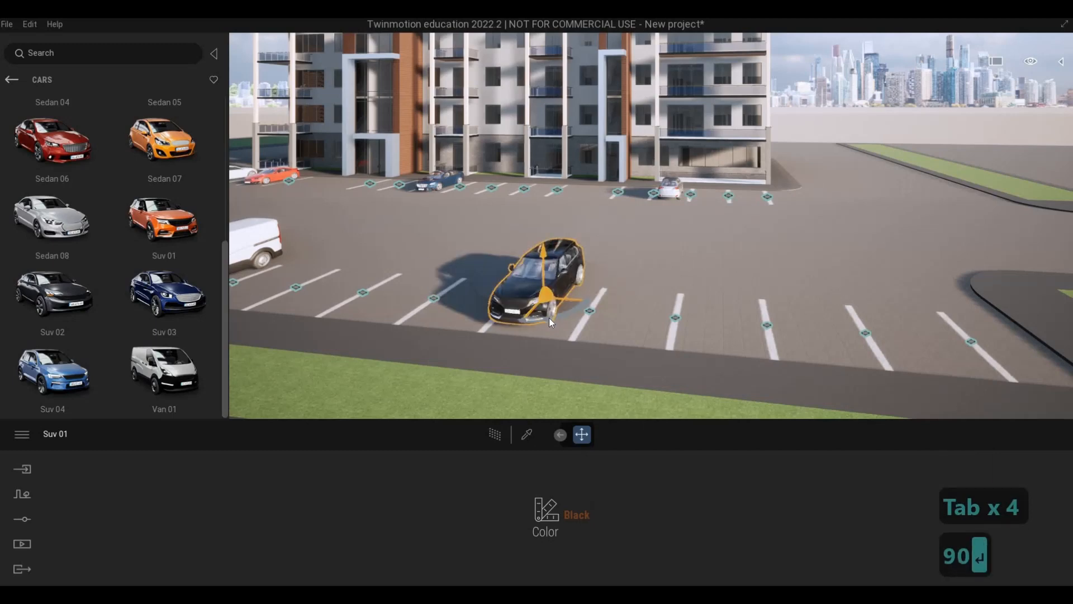
drag(555, 314, 565, 326)
key(Escape)
key(Escape)
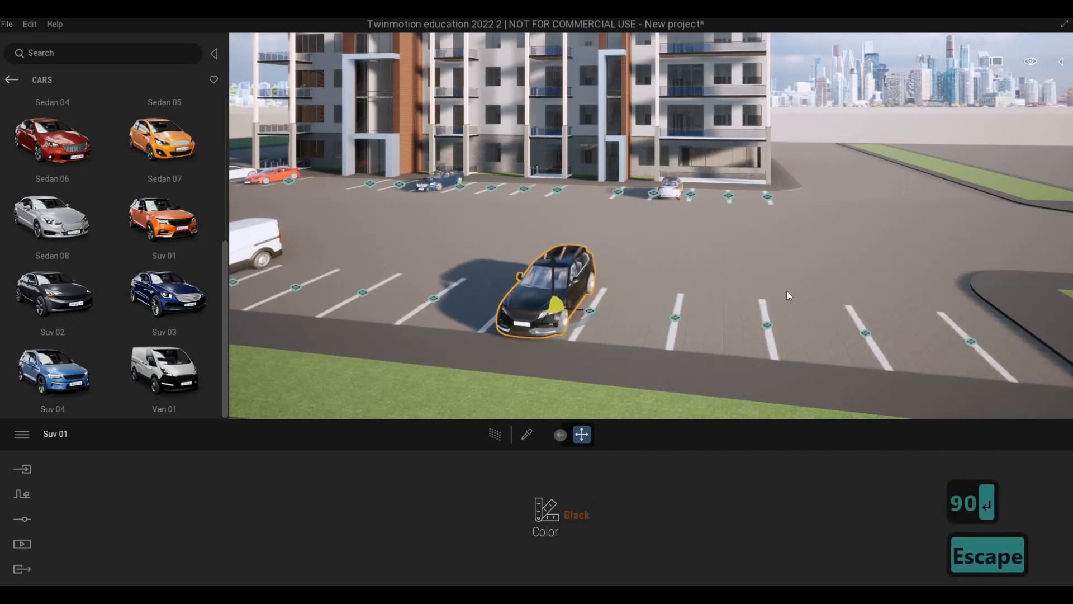
Examine how the SUV and van sit in their bays along the curb.
key(d)
key(w)
key(w)
key(s)
key(s)
key(s)
key(s)
key(s)
key(s)
key(s)
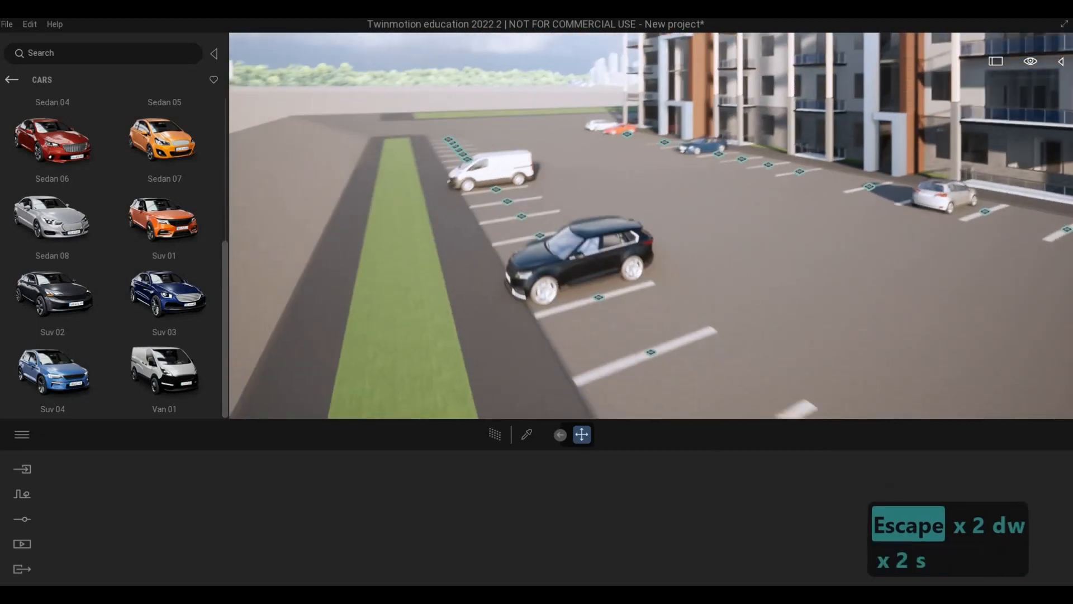
key(a)
key(d)
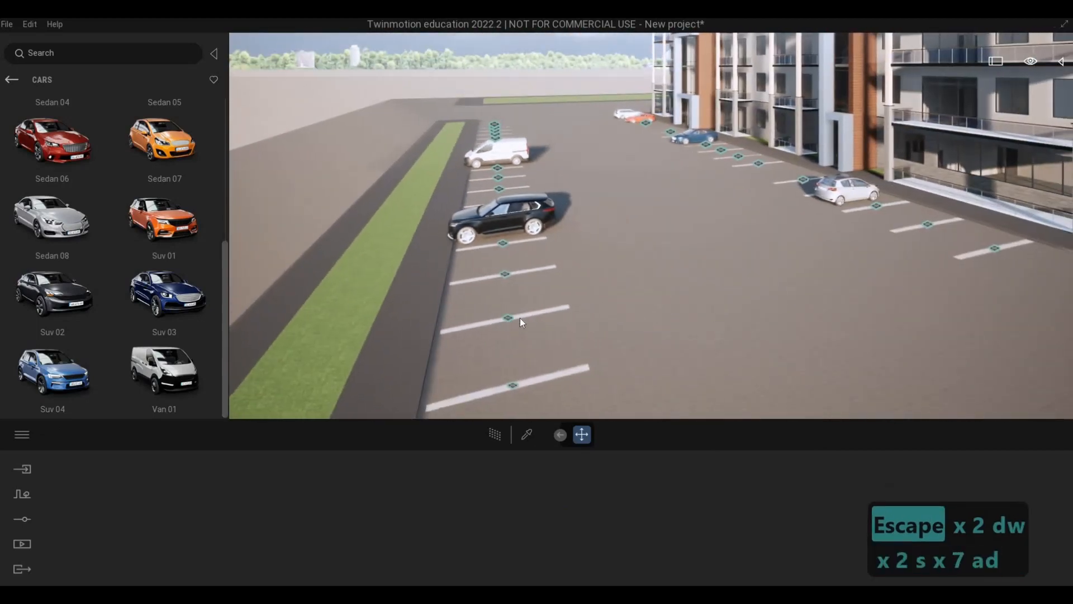
click(529, 318)
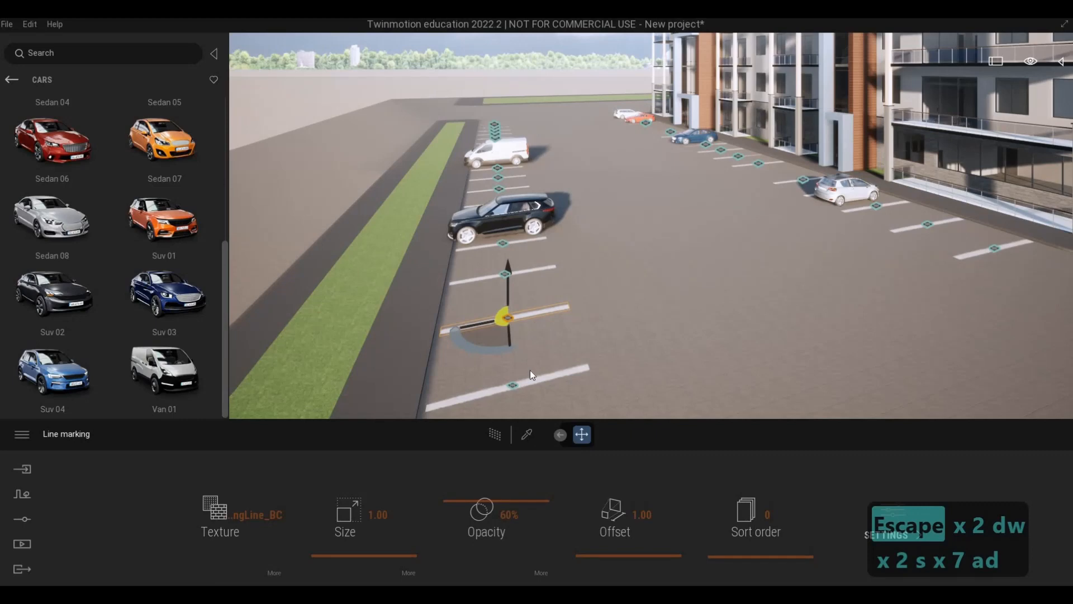
key(Tab)
key(Tab)
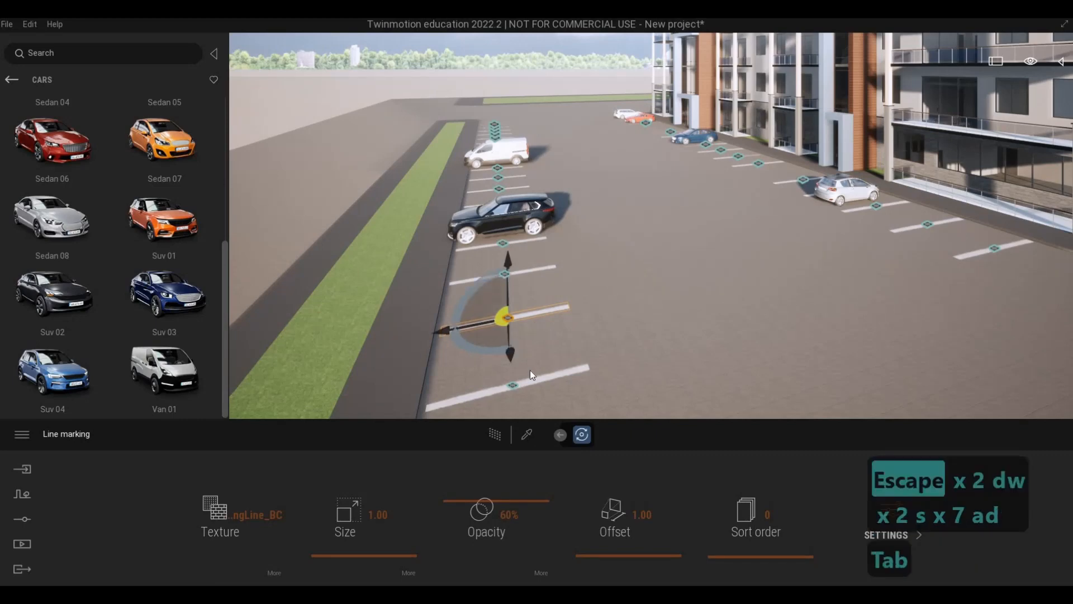
key(Escape)
key(Escape)
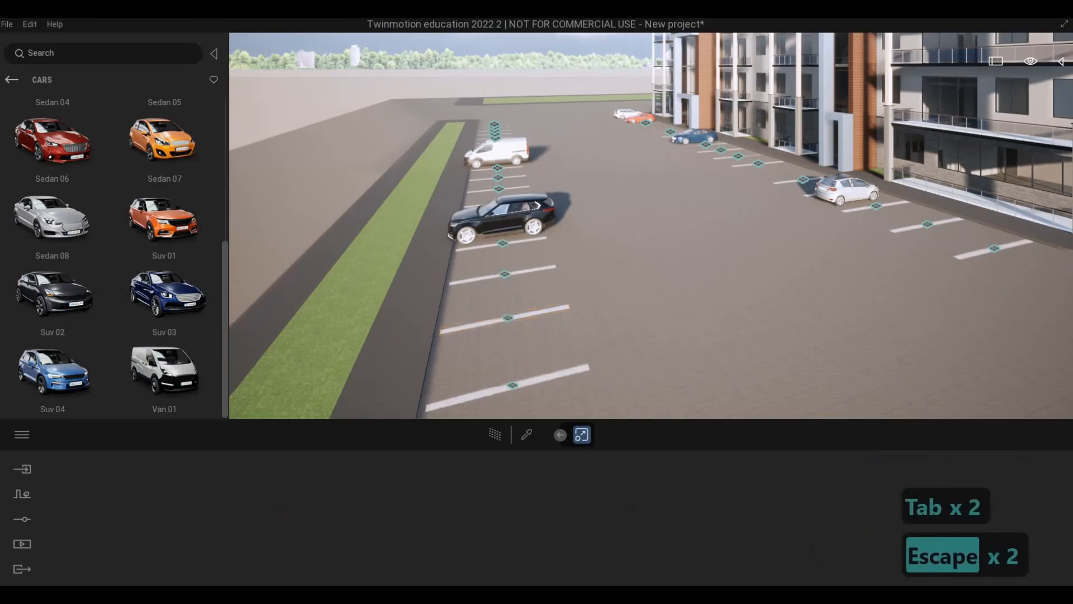
Examine the cars and line markings on both sides of the parking lot from its far end.
key(d)
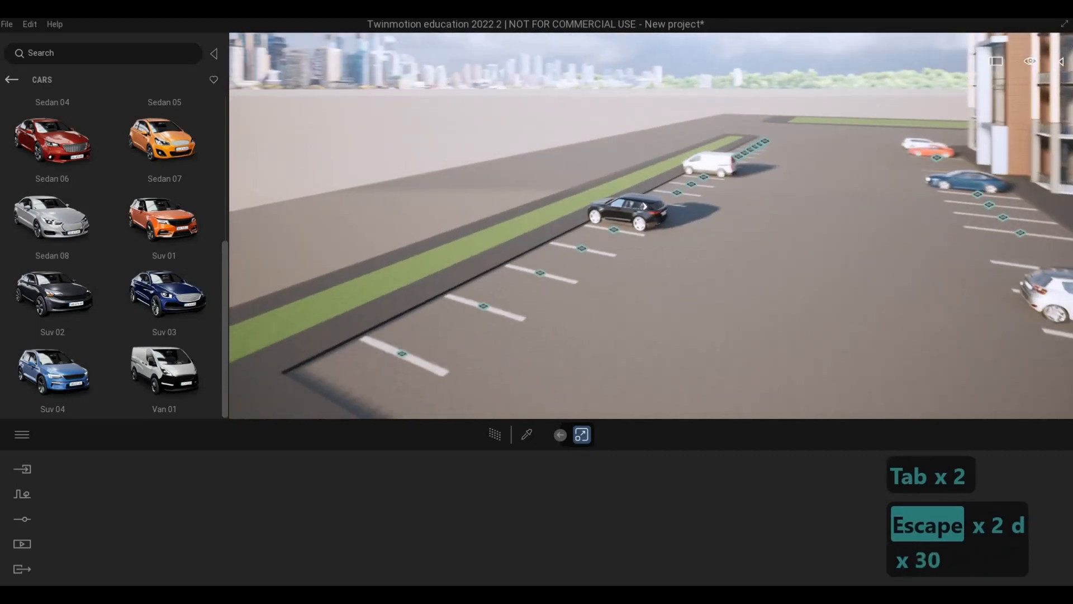
key(a)
key(d)
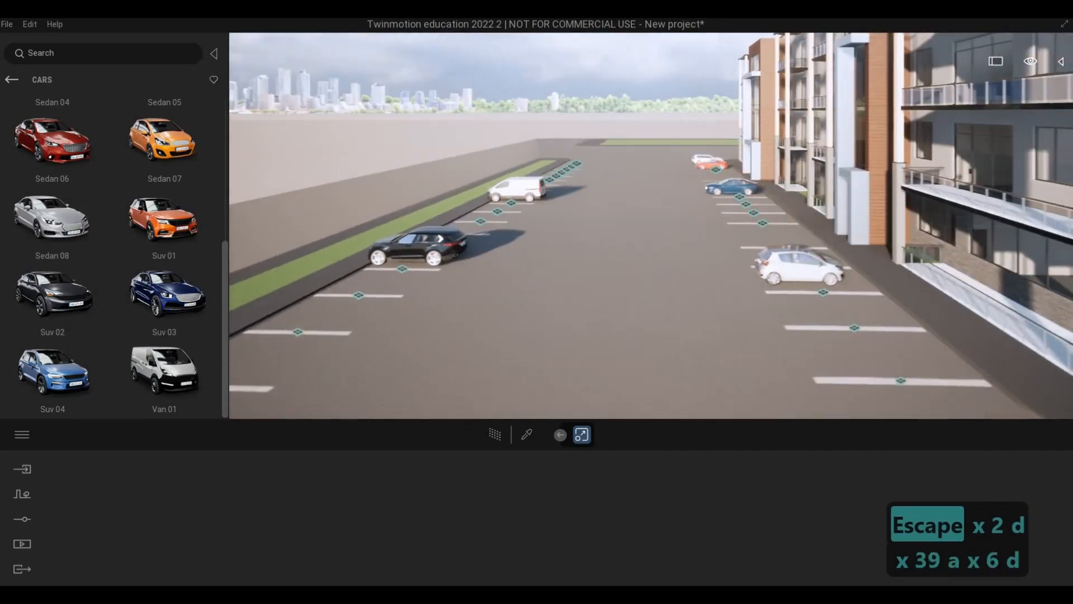
key(a)
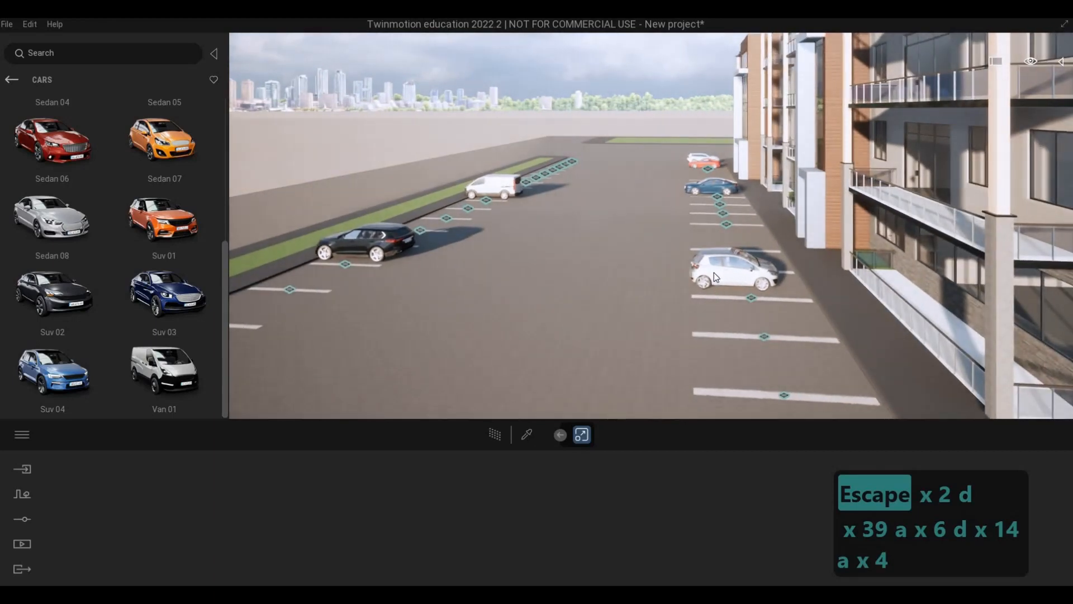
Examine the parked cars and line markings from above the lot and at eye level, leaving nothing selected.
key(a)
key(w)
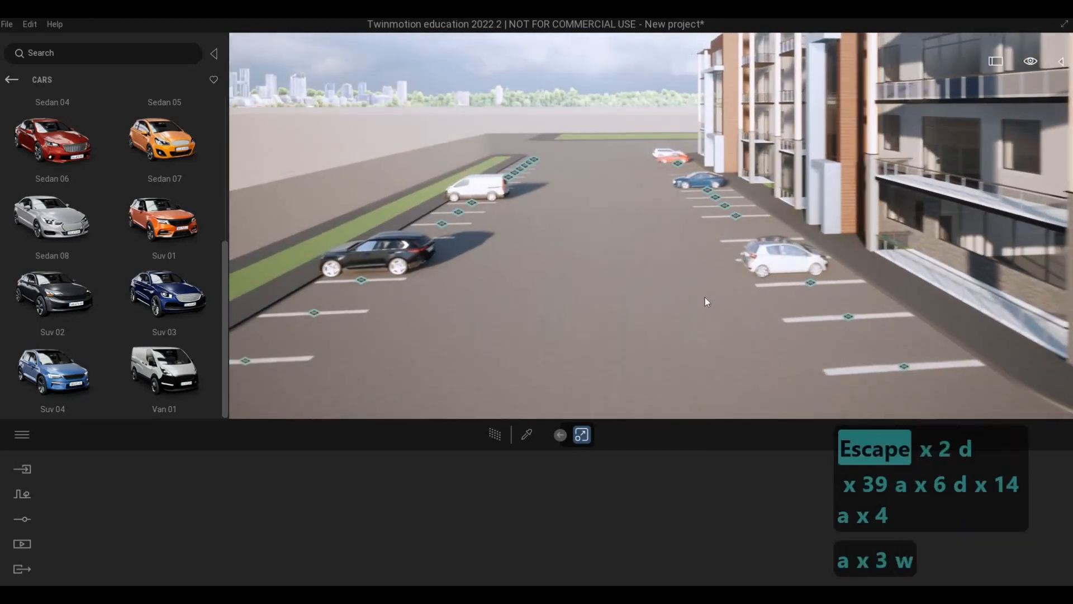
key(F1)
key(a)
key(w)
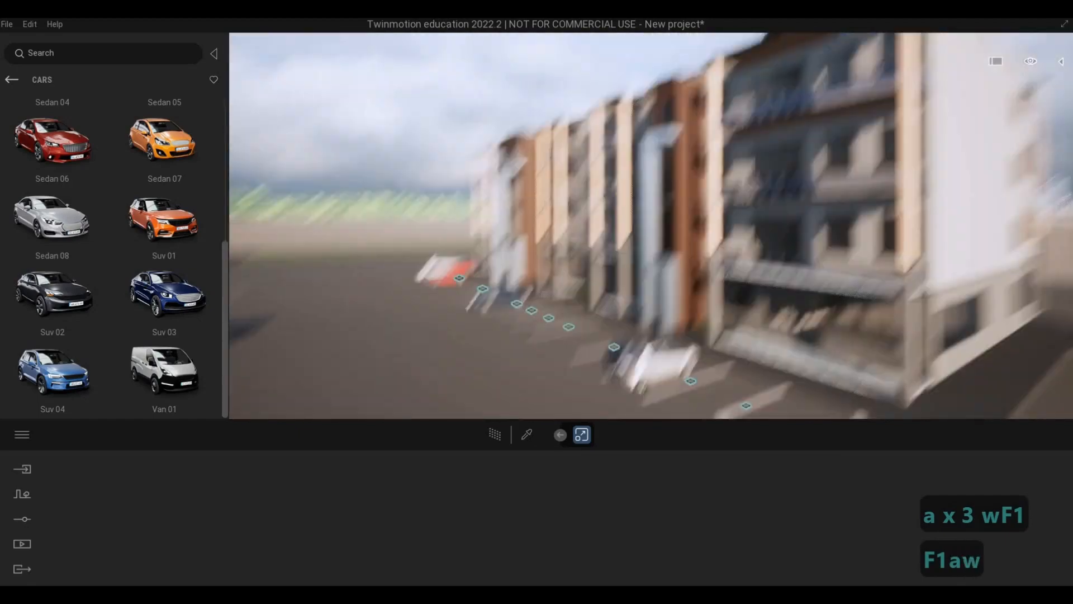
key(e)
key(s)
key(e)
key(w)
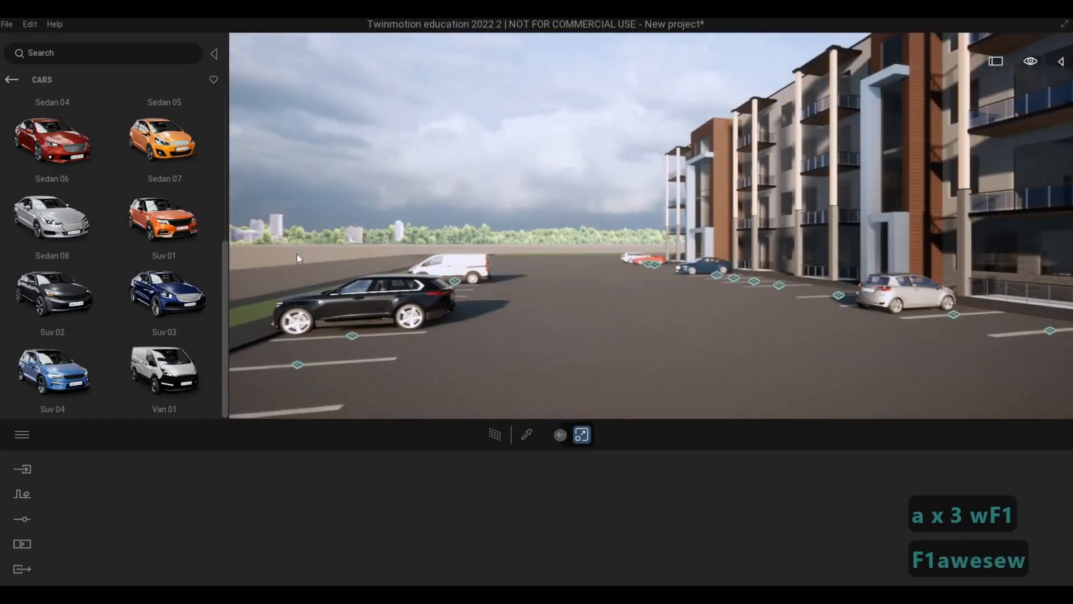
key(a)
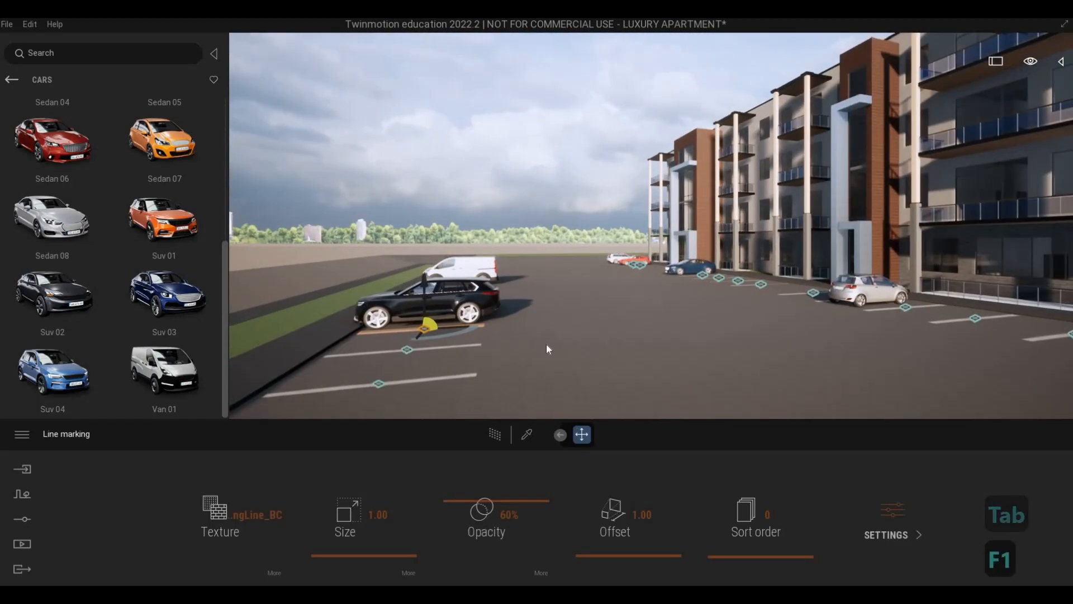
key(Escape)
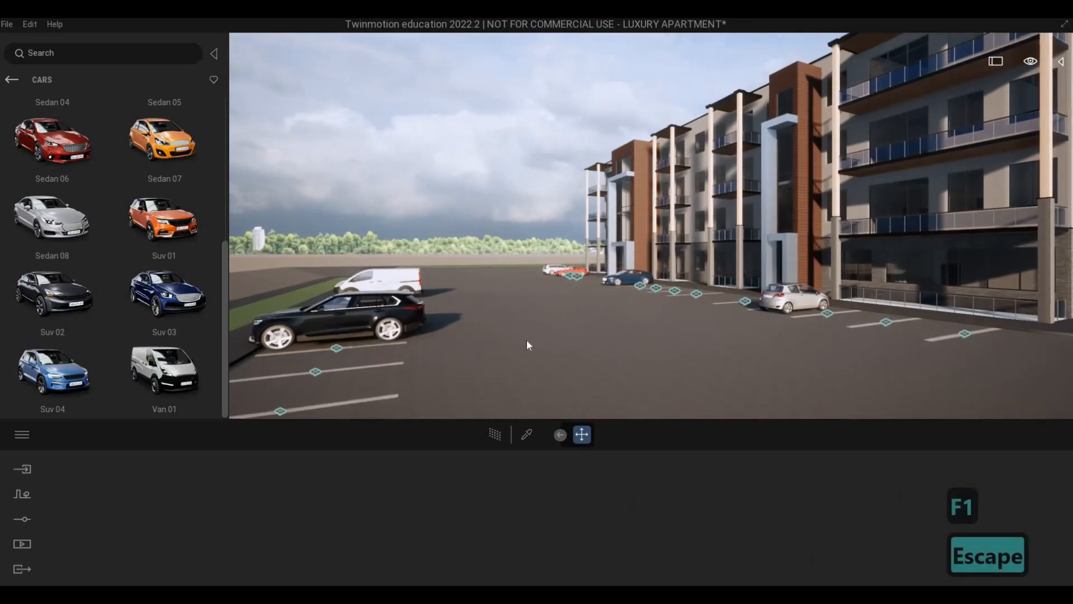
Examine the full front facade of the apartment building together with the parking rows from the lot's far corner.
key(a)
key(s)
key(d)
key(a)
key(s)
key(e)
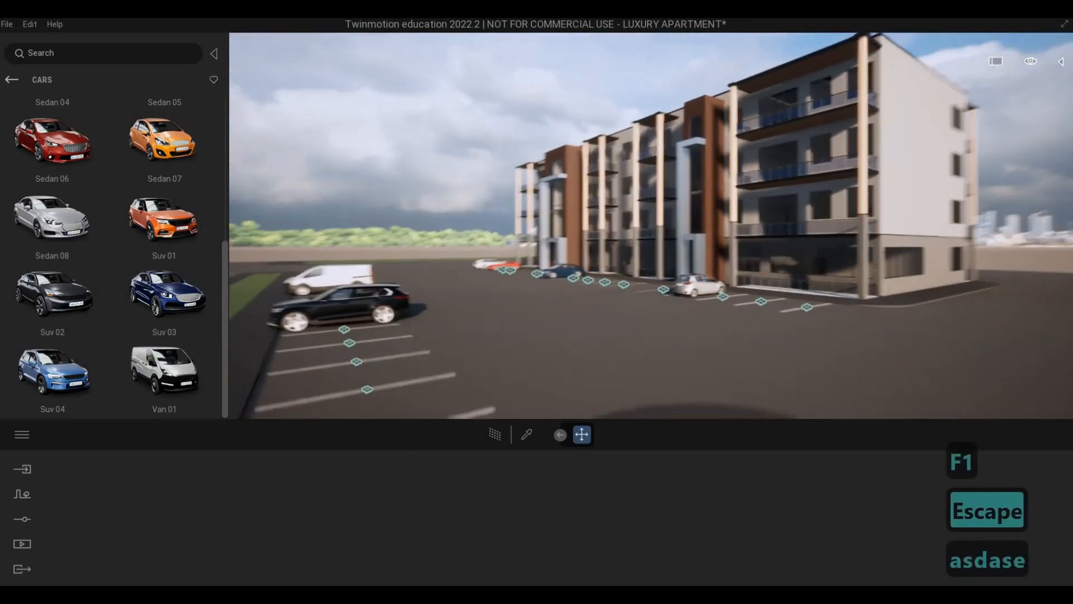
key(w)
key(w)
key(q)
key(d)
key(s)
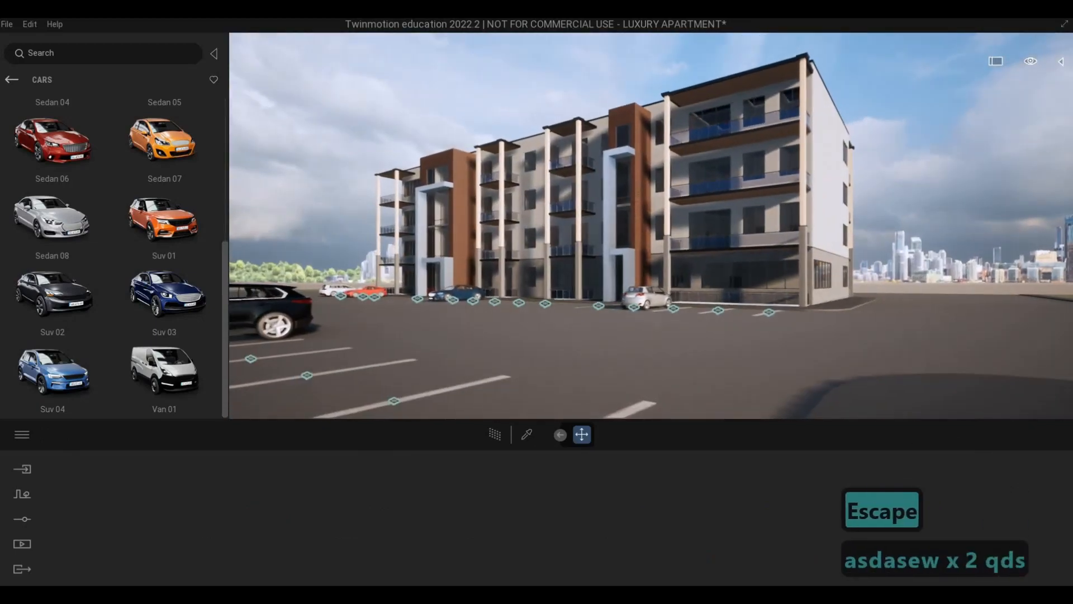
key(a)
key(d)
key(e)
key(d)
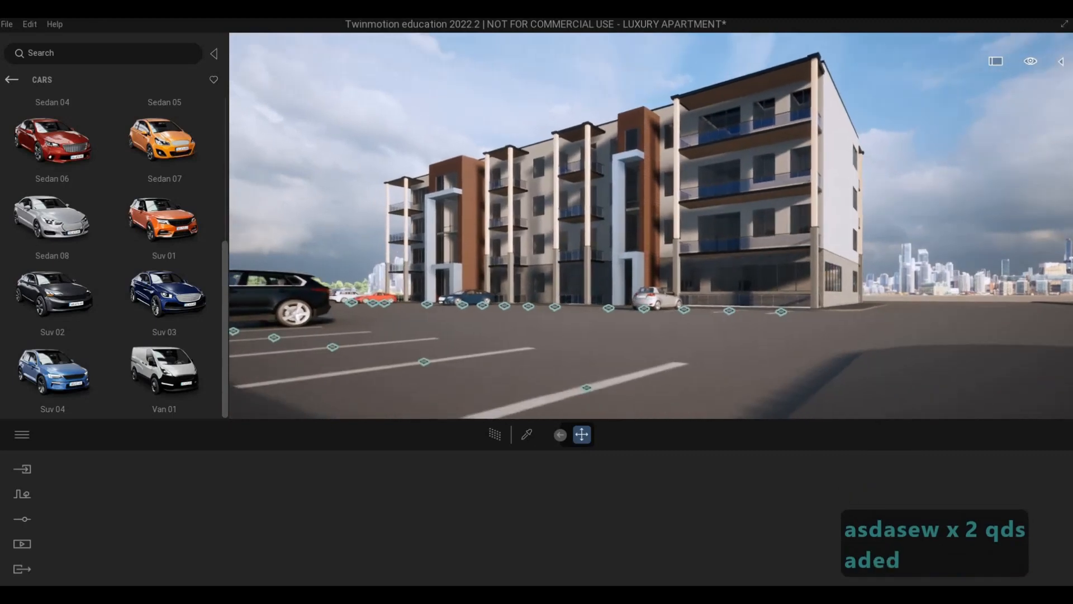
key(q)
key(d)
key(q)
key(a)
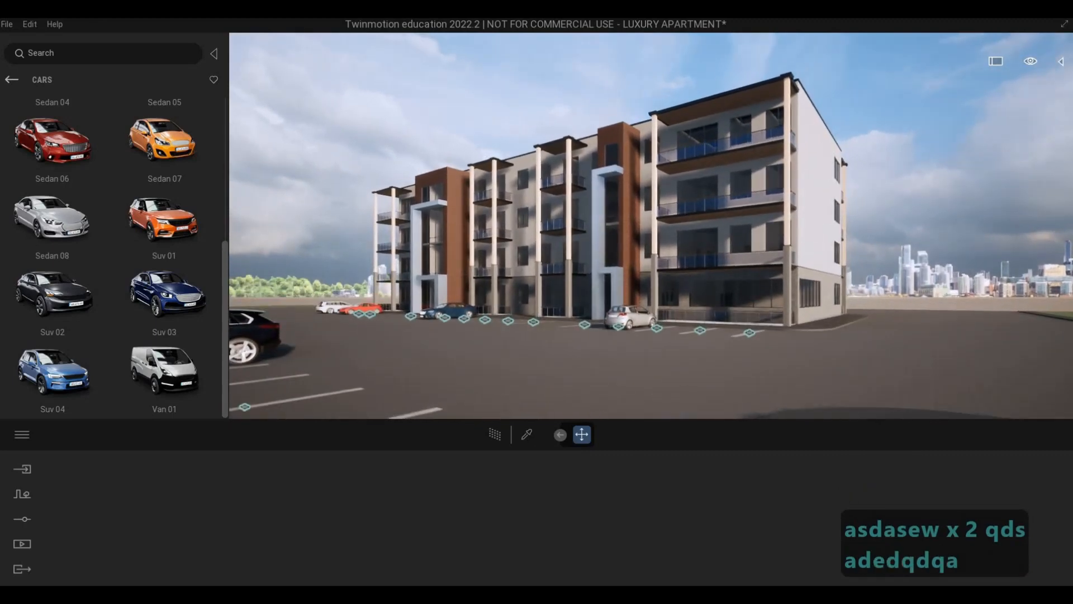
Inspect the building's windowed end wall and the driveway beside the grass strip.
key(a)
key(e)
key(w)
key(q)
key(w)
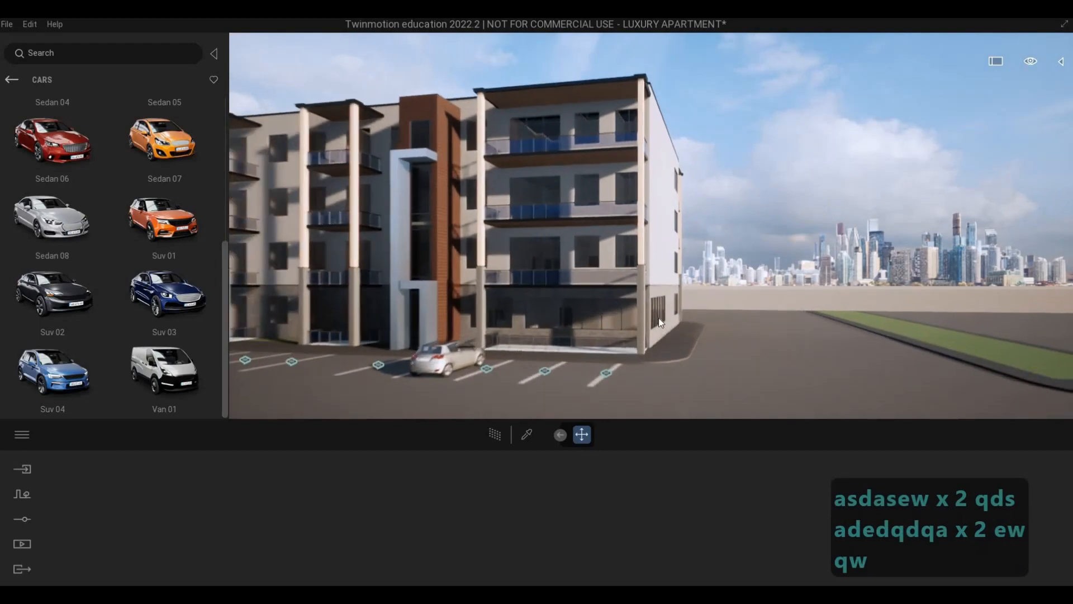
key(w)
key(d)
key(w)
key(d)
key(w)
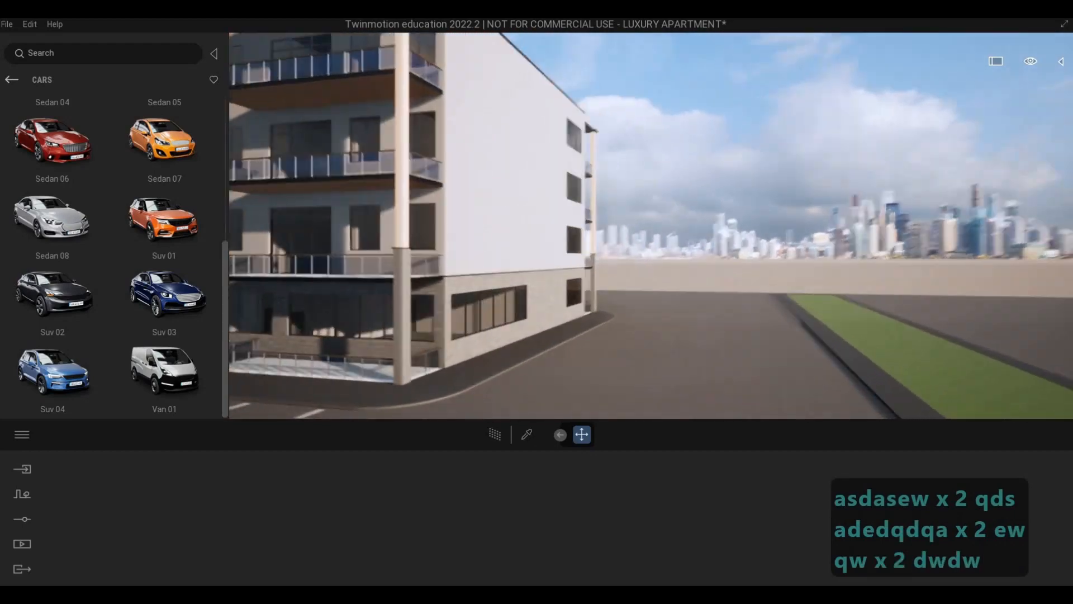
key(w)
key(w)
key(w)
key(w)
key(d)
key(d)
key(d)
key(d)
key(d)
key(d)
key(d)
key(d)
key(d)
key(a)
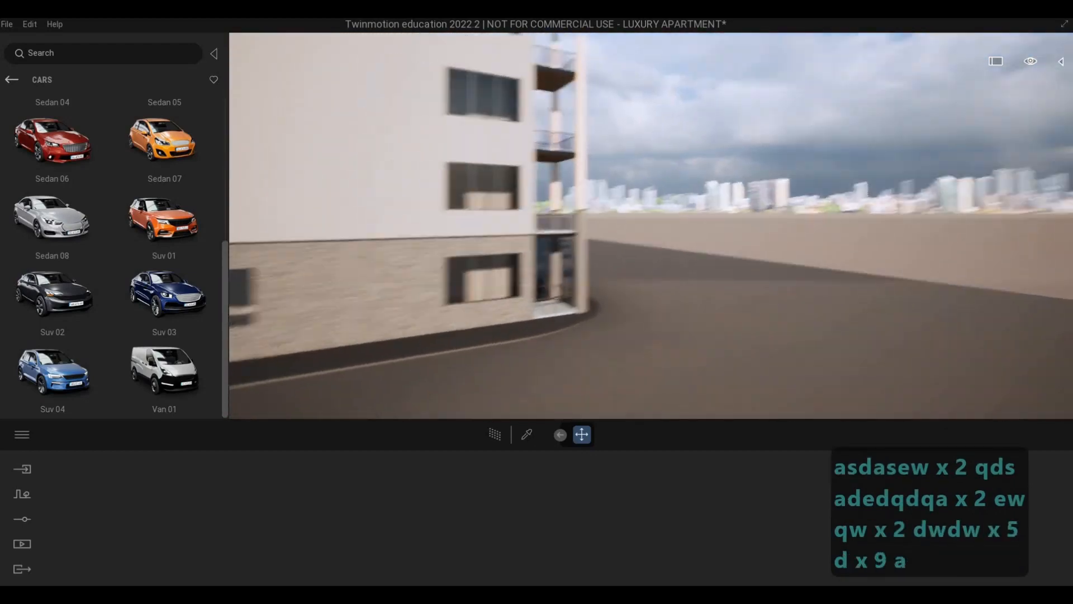
key(a)
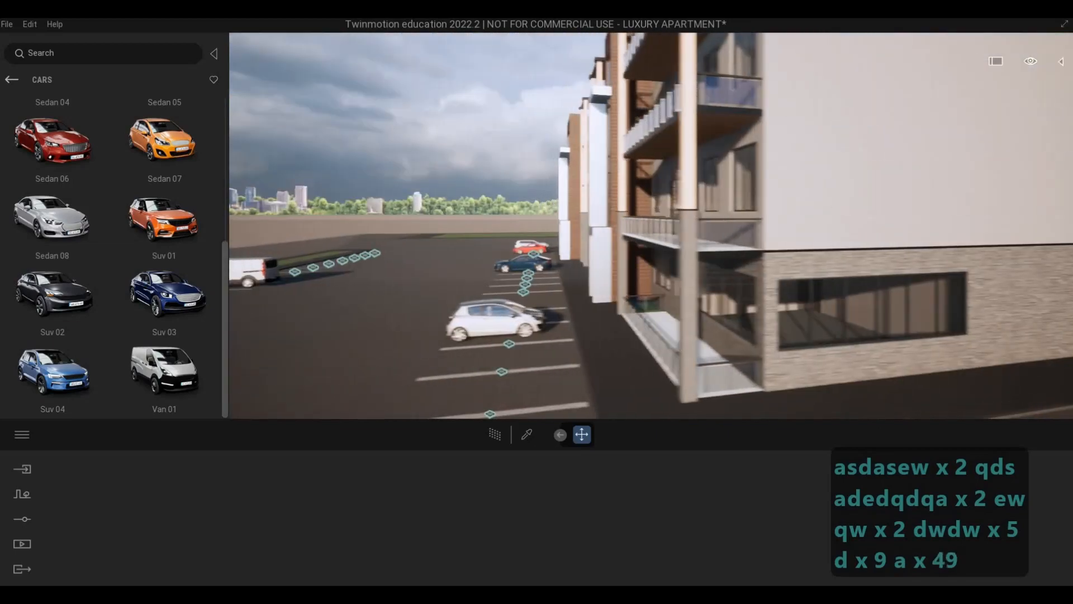
Examine the bays at the building's front corner and the open ground beyond its end wall.
key(a)
key(w)
key(w)
key(w)
key(w)
key(w)
key(w)
key(w)
key(w)
key(w)
key(w)
key(w)
key(w)
key(w)
key(w)
key(s)
key(s)
key(e)
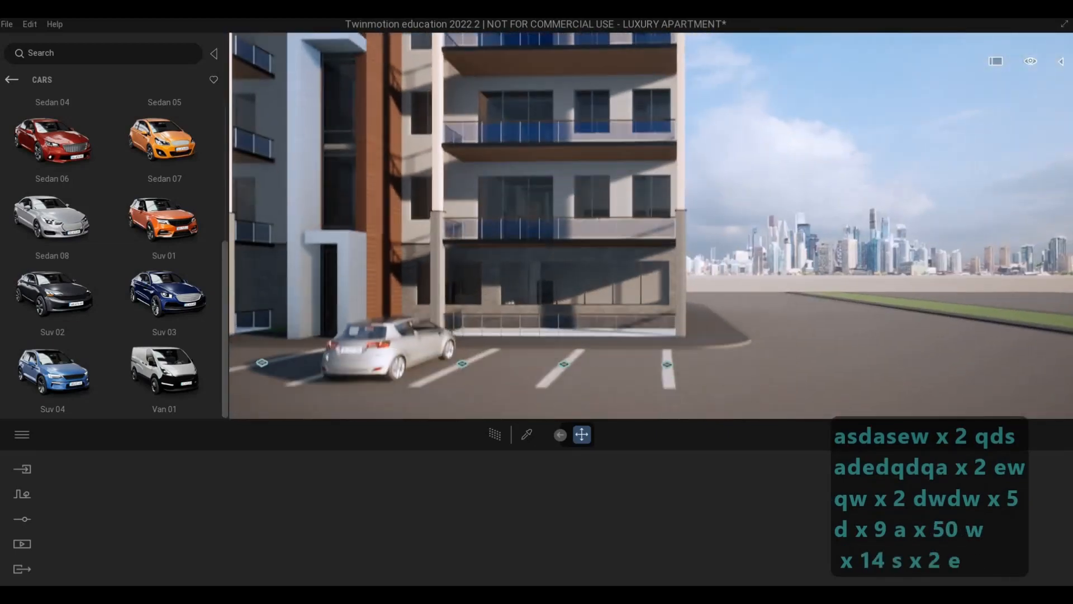
key(d)
key(d)
key(d)
key(d)
key(d)
key(d)
key(d)
key(d)
key(d)
key(d)
key(d)
key(d)
key(d)
key(d)
key(d)
key(w)
key(q)
key(q)
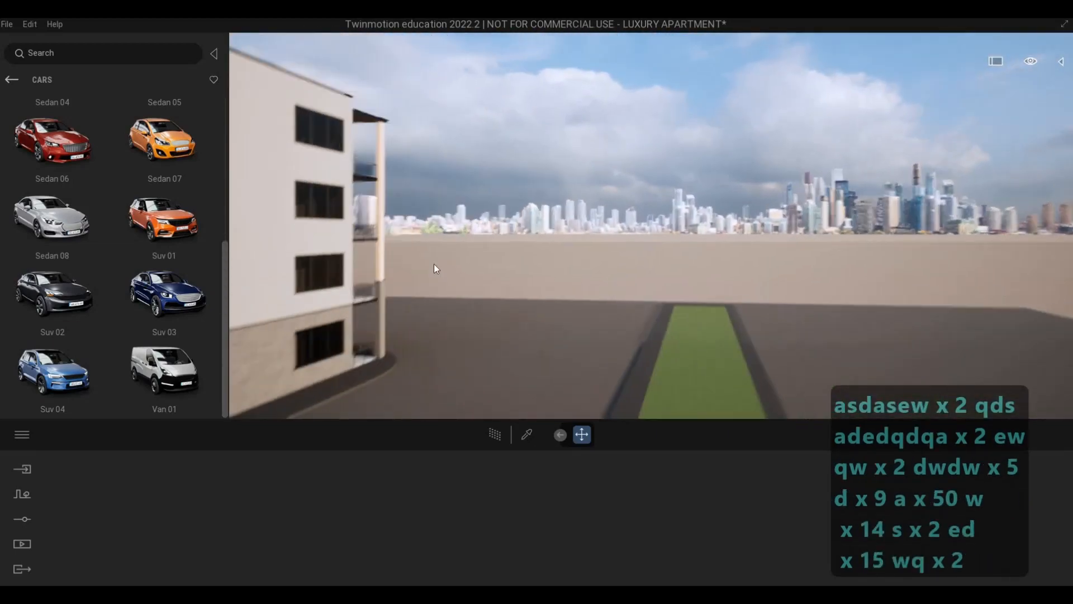
Browse the asset library's vehicle categories and the user library, returning to the main library categories.
click(11, 80)
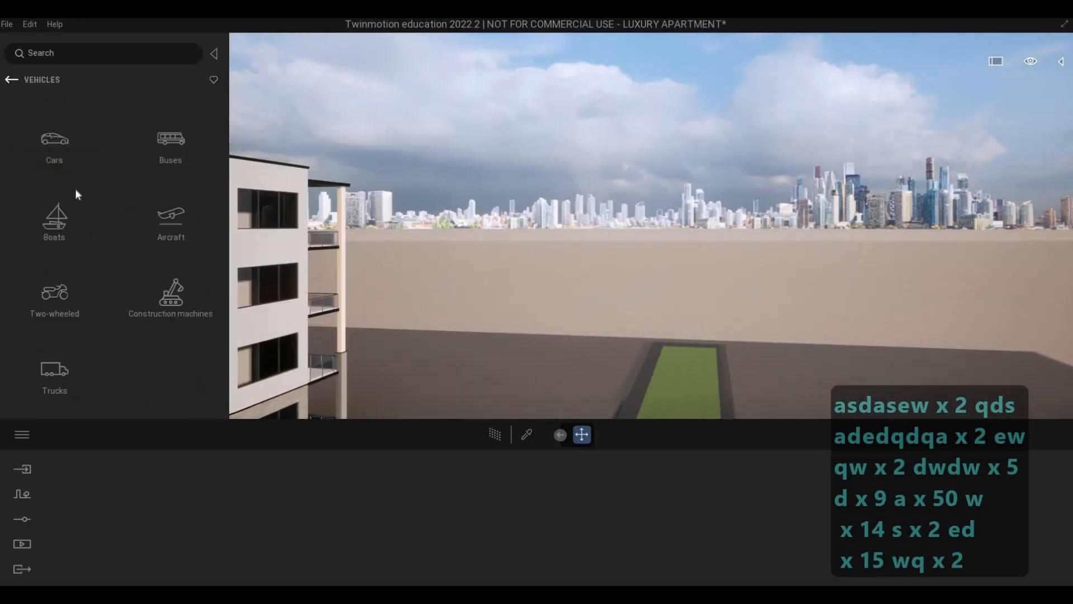
click(11, 79)
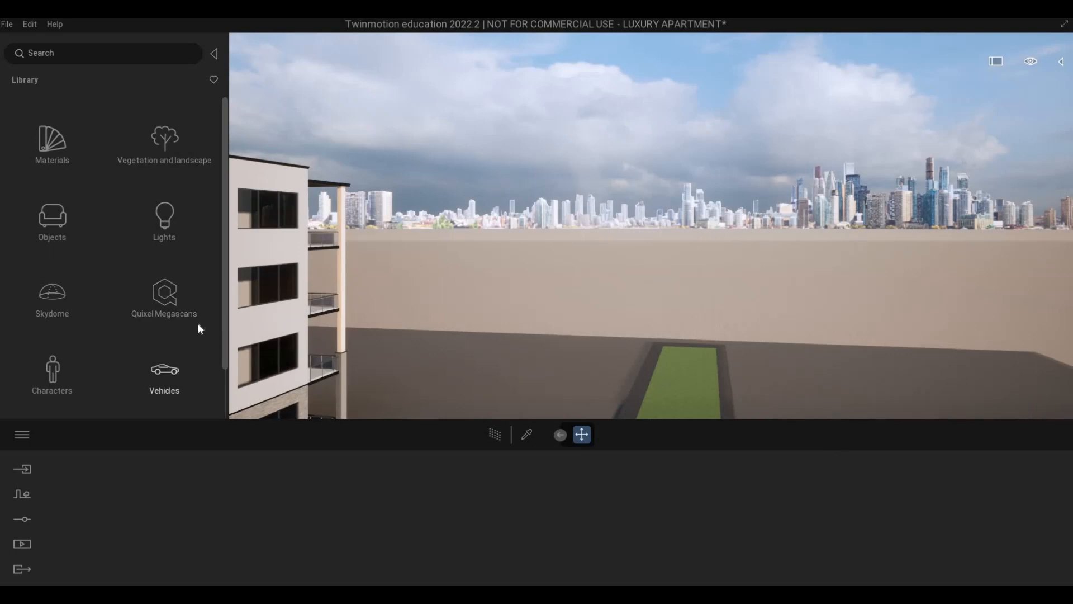
click(164, 373)
click(11, 80)
scroll(161, 356, down, 2)
click(163, 385)
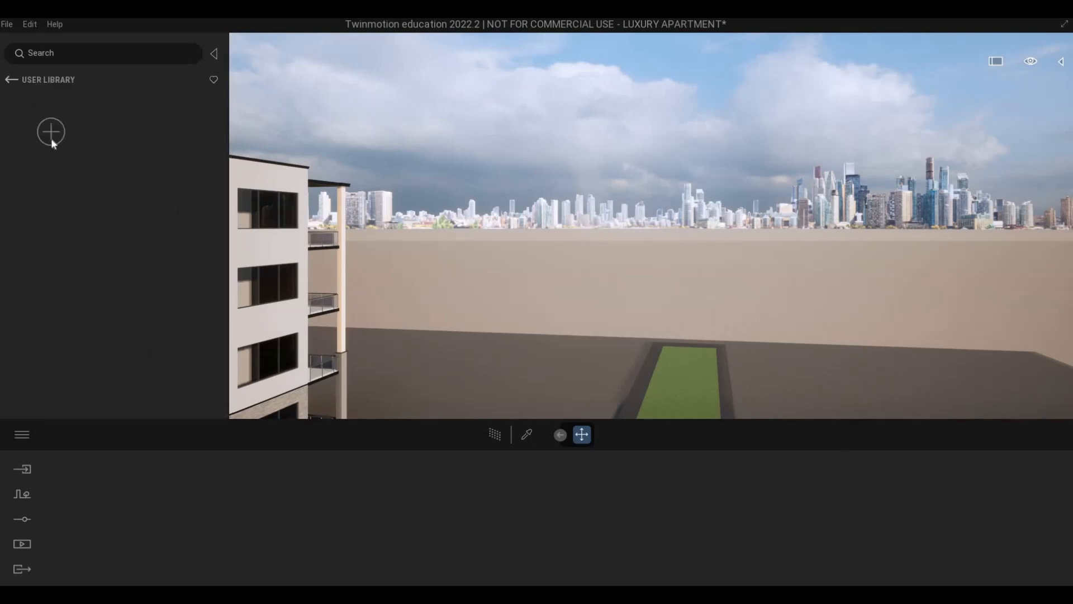
click(15, 81)
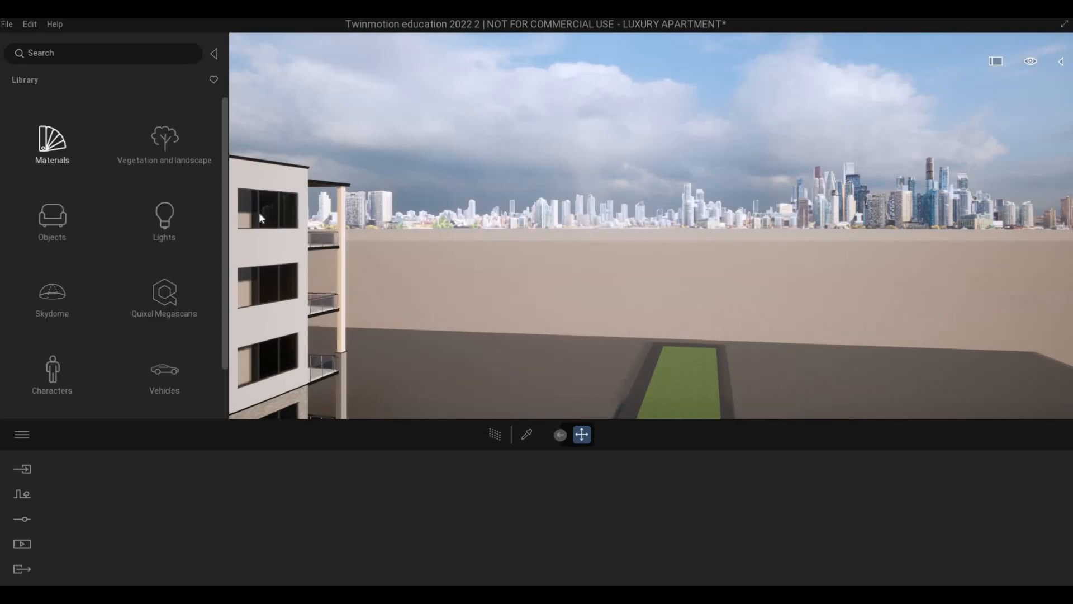
Examine the cars parked along the entrance facade, from the blue sedan to the white estate at the far end.
key(s)
key(s)
key(s)
key(s)
key(e)
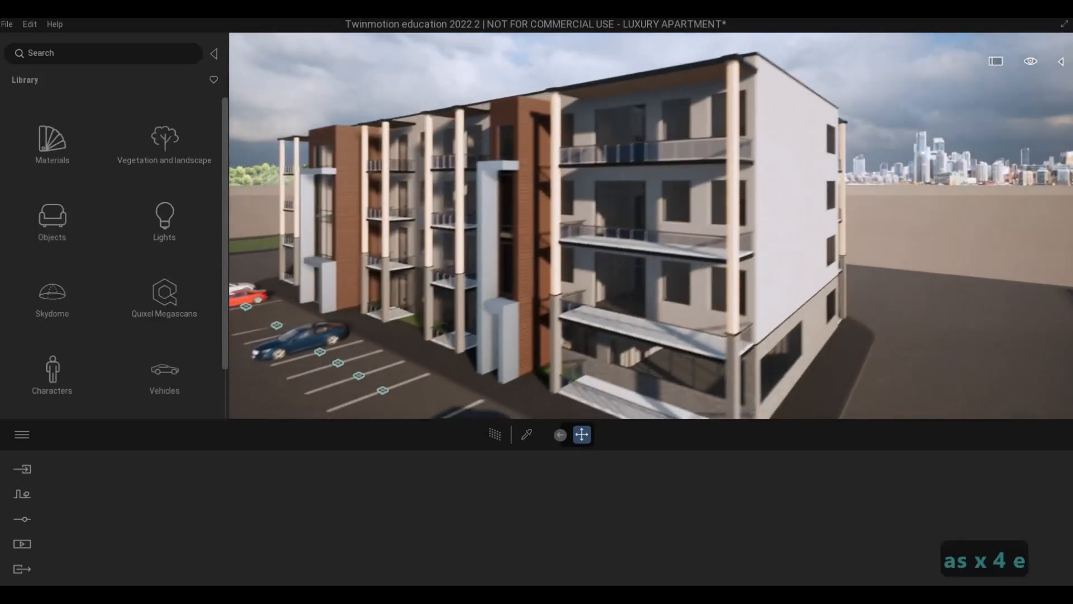
key(w)
key(w)
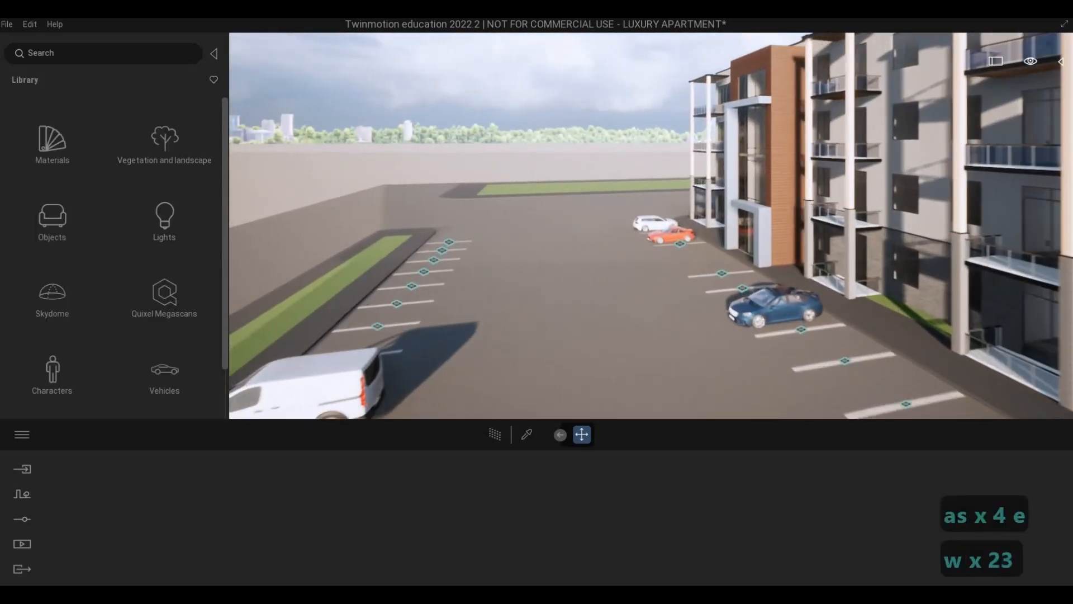
key(a)
key(a)
key(a)
key(a)
key(q+a)
key(q+a)
key(q+a)
key(q+a)
key(q+a)
key(q+a)
key(q+a)
key(q+a)
key(q+a)
key(q+a)
key(q+a)
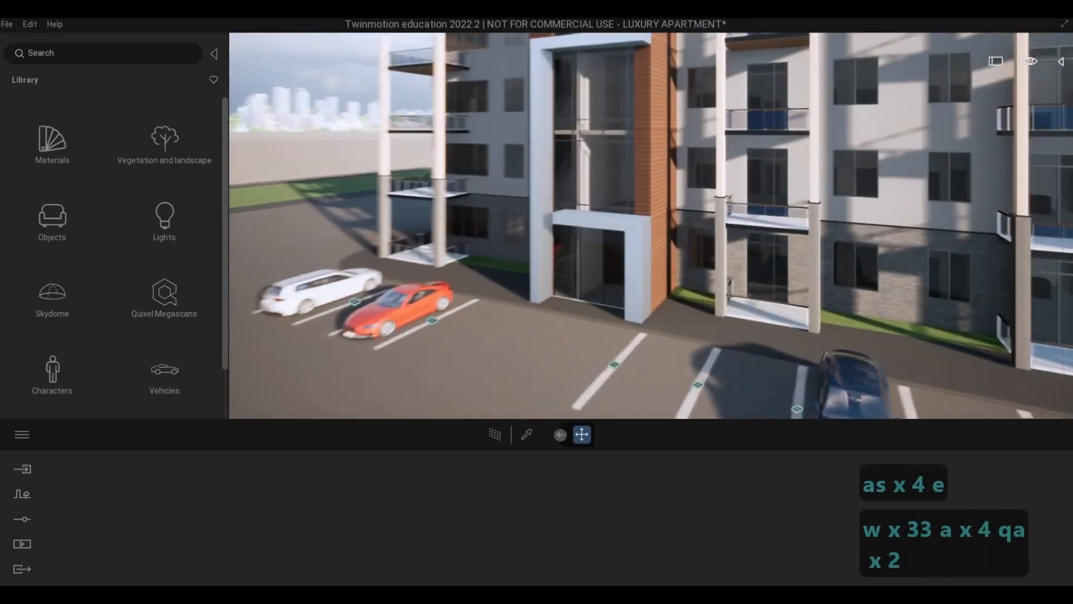
key(e)
key(e)
key(e)
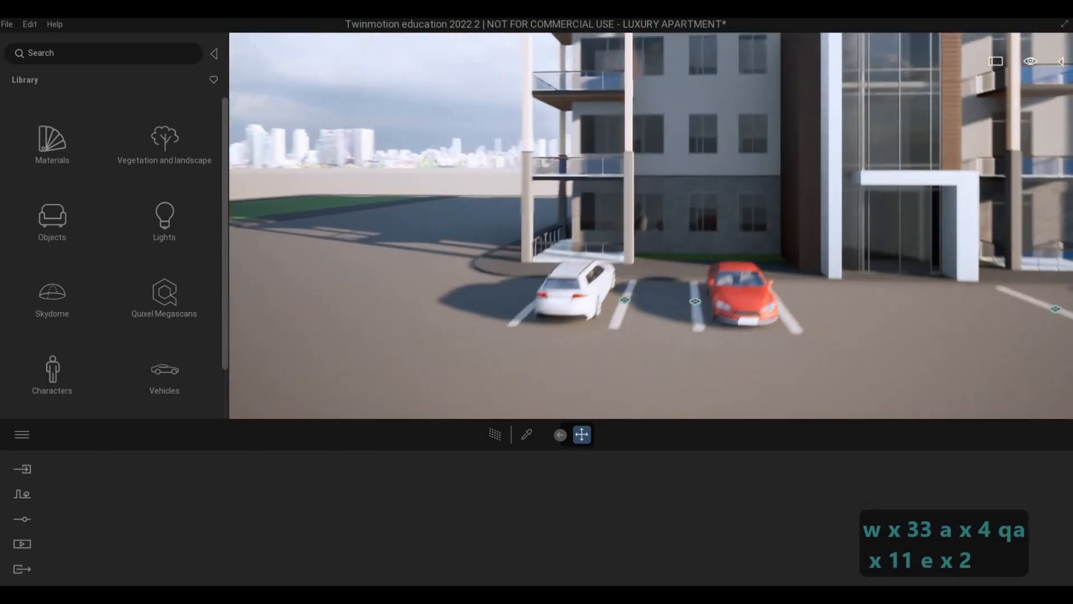
key(s)
key(q)
key(s)
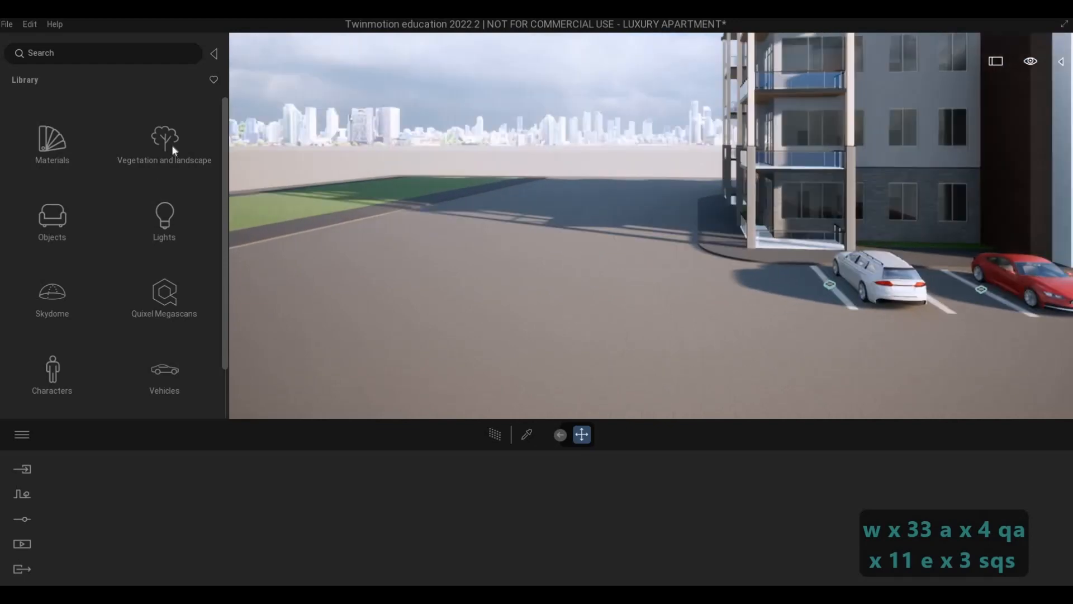
Check the vegetation and landscape categories and survey the empty bays opposite the building.
key(a)
click(136, 161)
key(s)
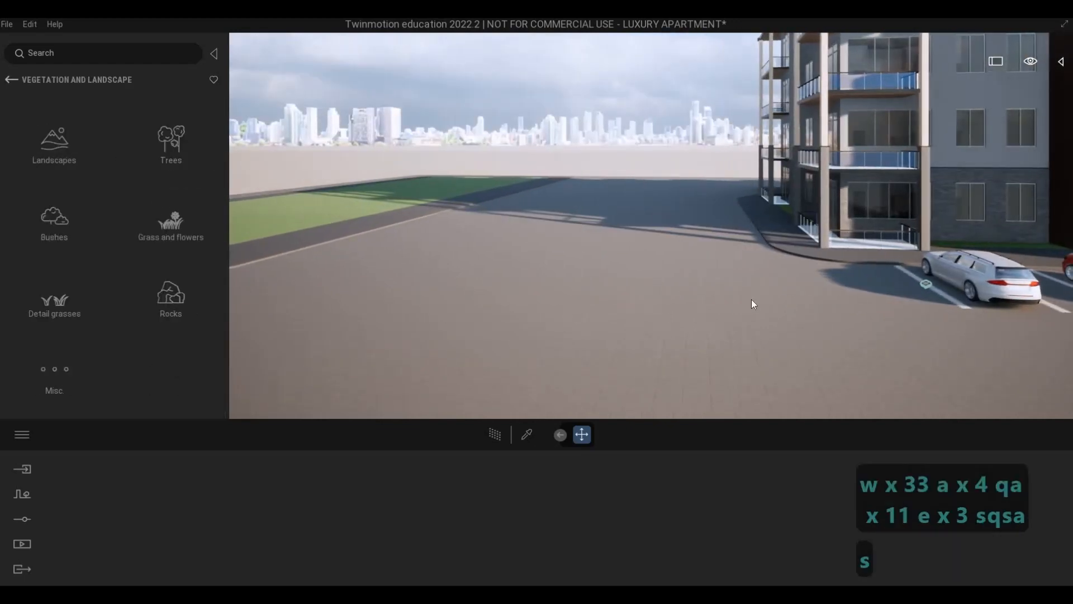
key(d)
key(d)
key(d)
key(d)
key(d)
key(d)
key(d)
key(d)
key(w)
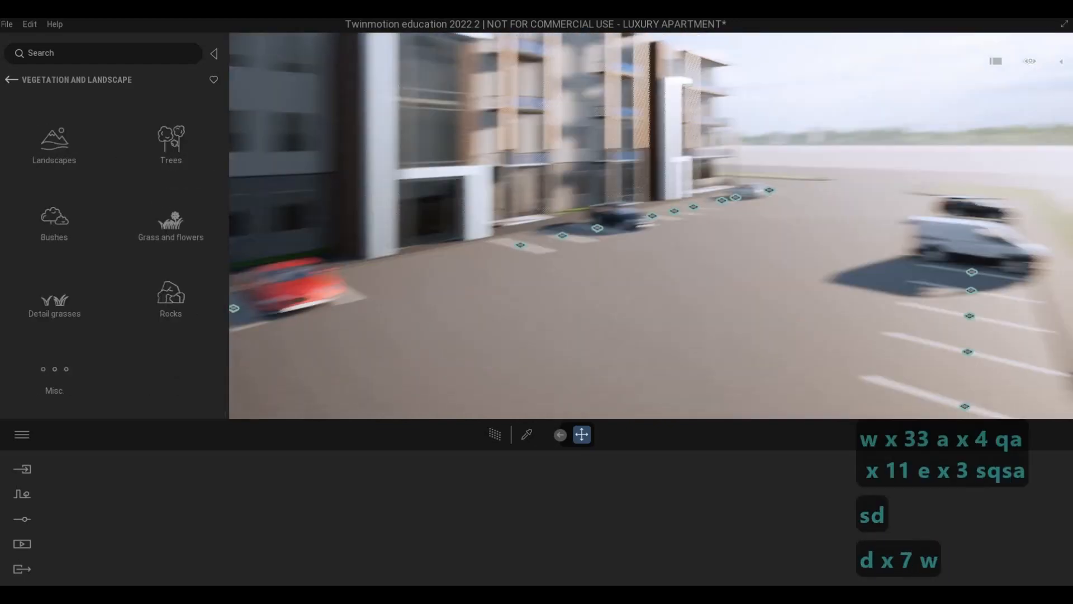
key(d)
key(s)
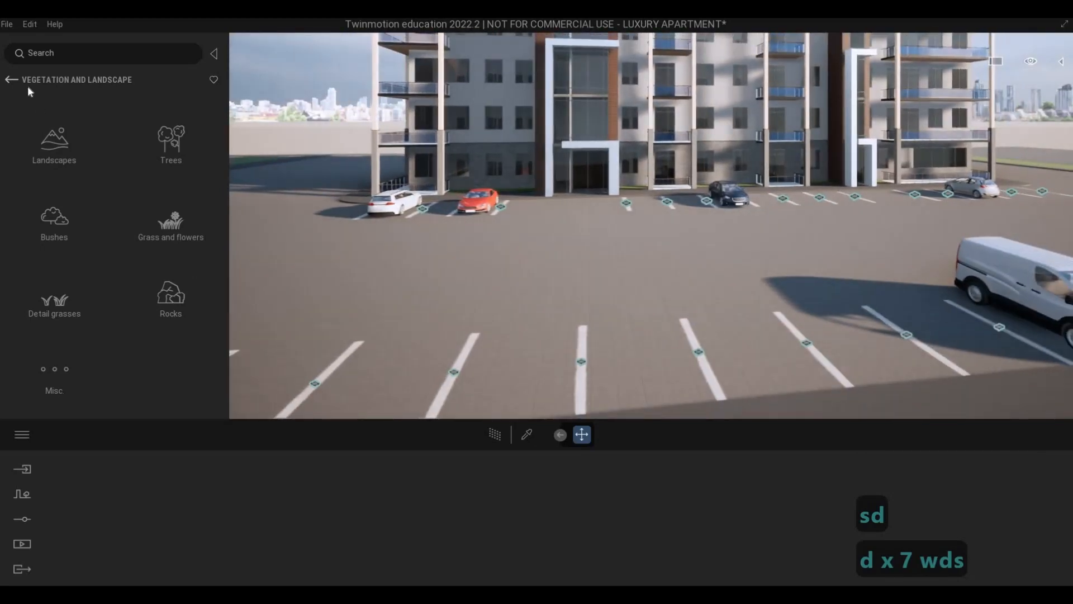
Place a Sedan 04 from the cars library in the empty bays opposite the building and set its color to Black.
click(12, 78)
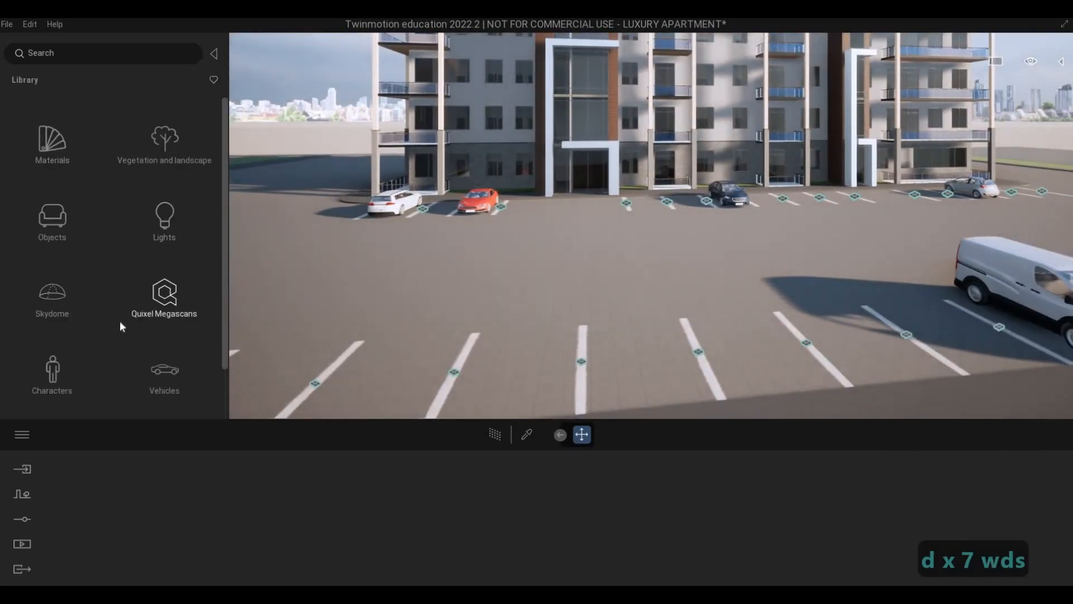
scroll(120, 324, down, 2)
click(170, 320)
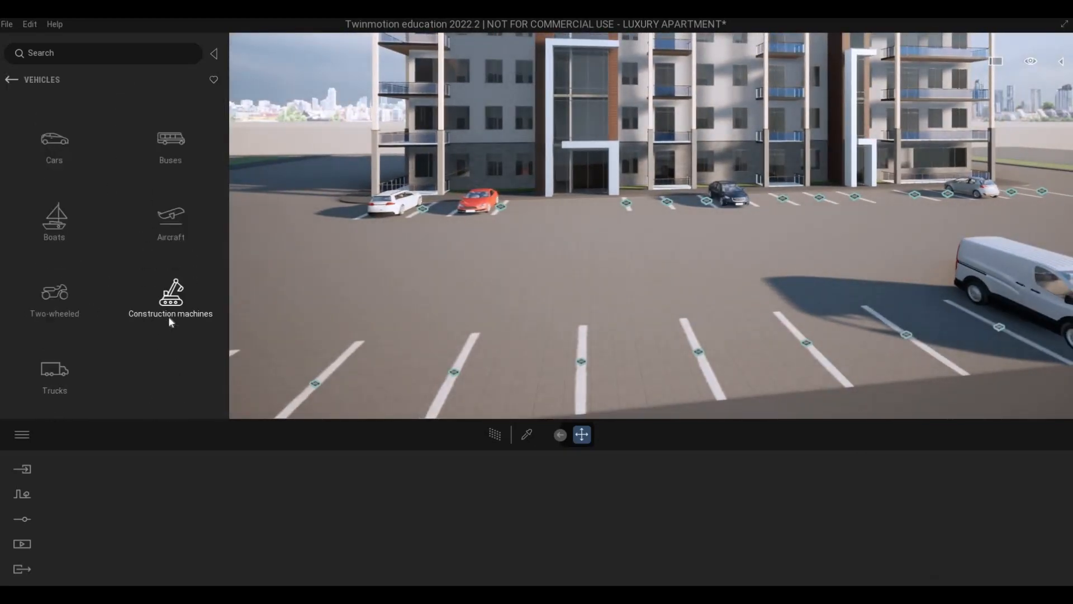
click(59, 145)
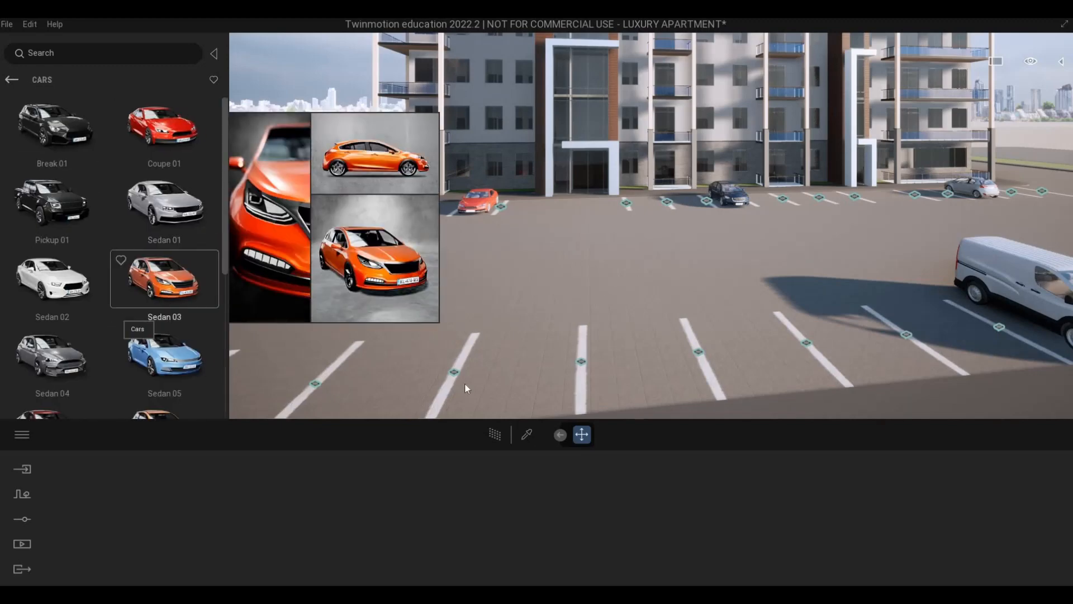
drag(465, 383, 518, 381)
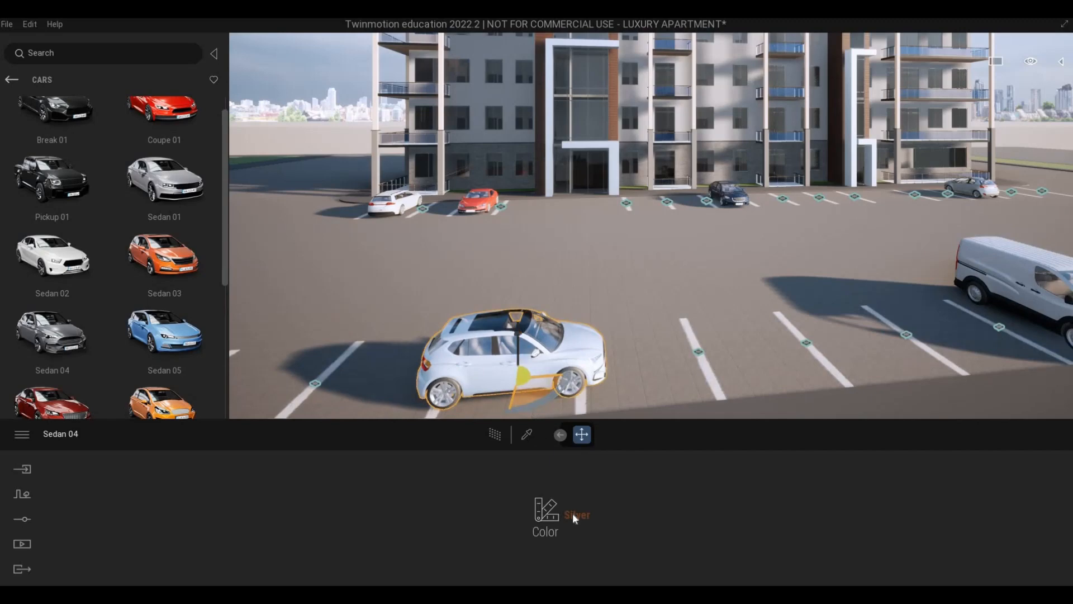
click(574, 515)
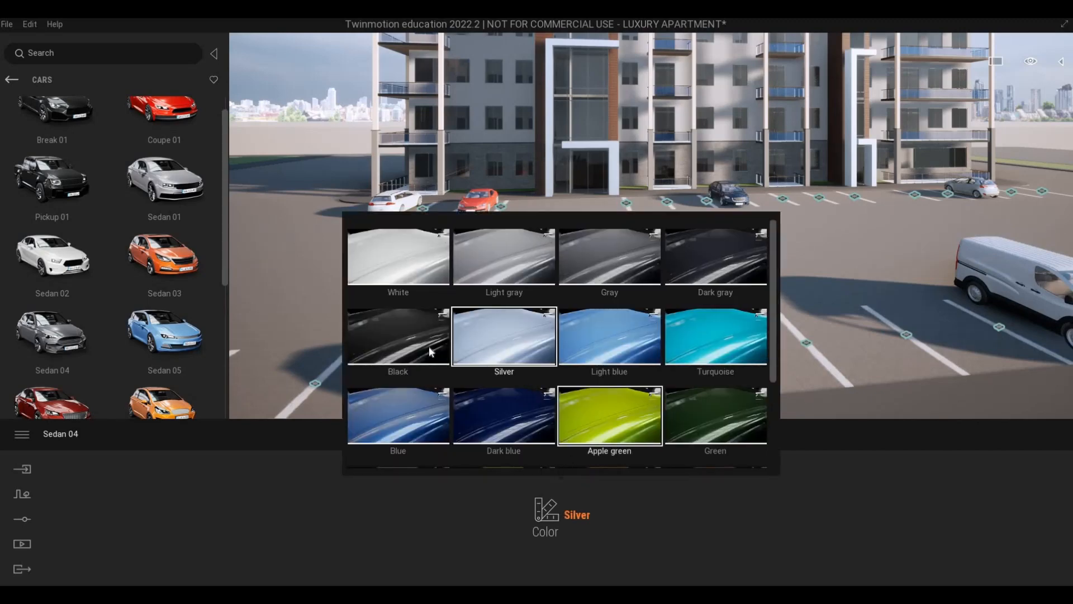
click(429, 351)
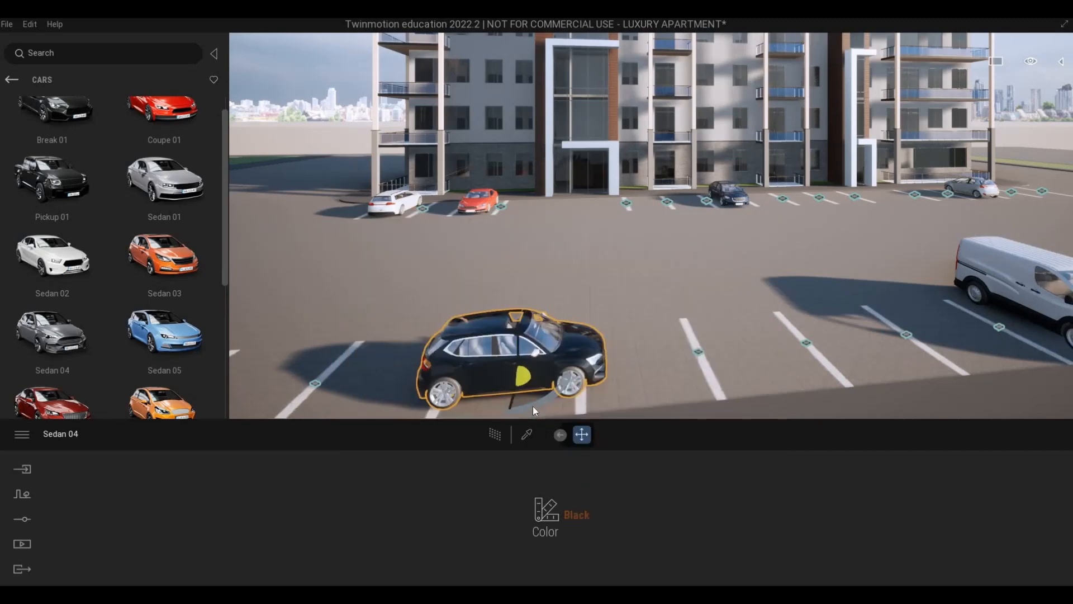
Rotate the black Sedan 04 by 90 degrees about its vertical axis so it aligns with the bay markings.
drag(532, 406, 532, 407)
text(90)
key(Return)
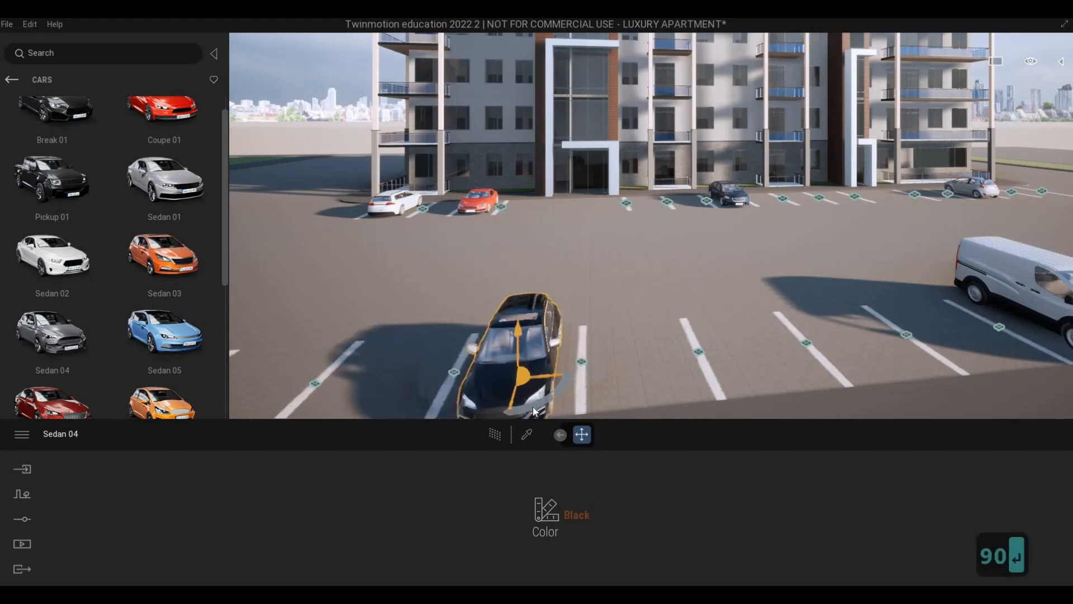
key(s)
key(d)
key(s)
key(d)
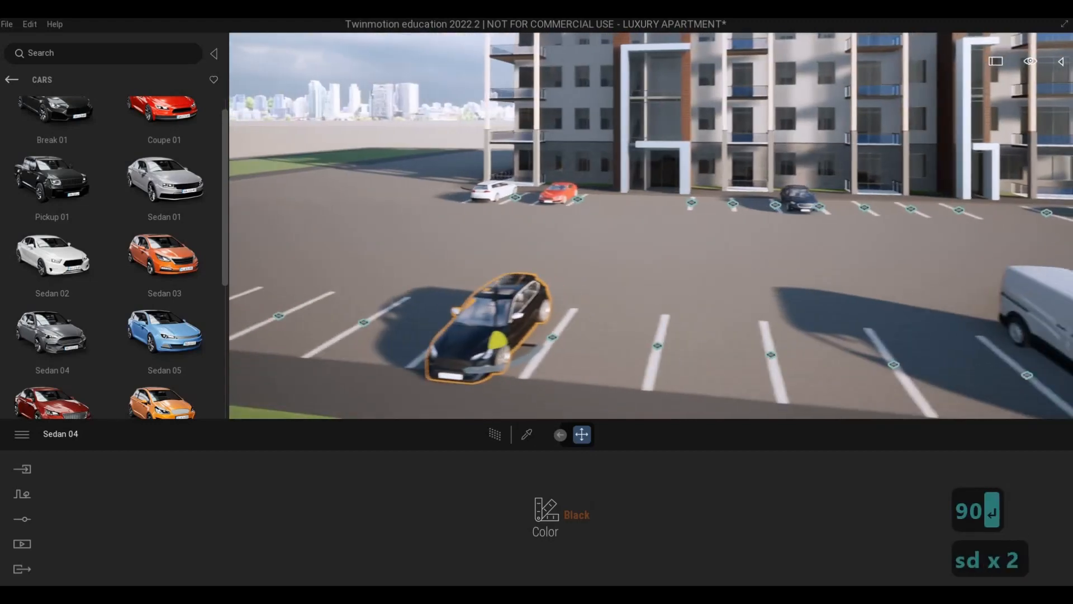
Place a white Coupe 01 from the cars library in an empty bay beyond the black Sedan 04.
key(w)
key(a)
key(d)
key(a)
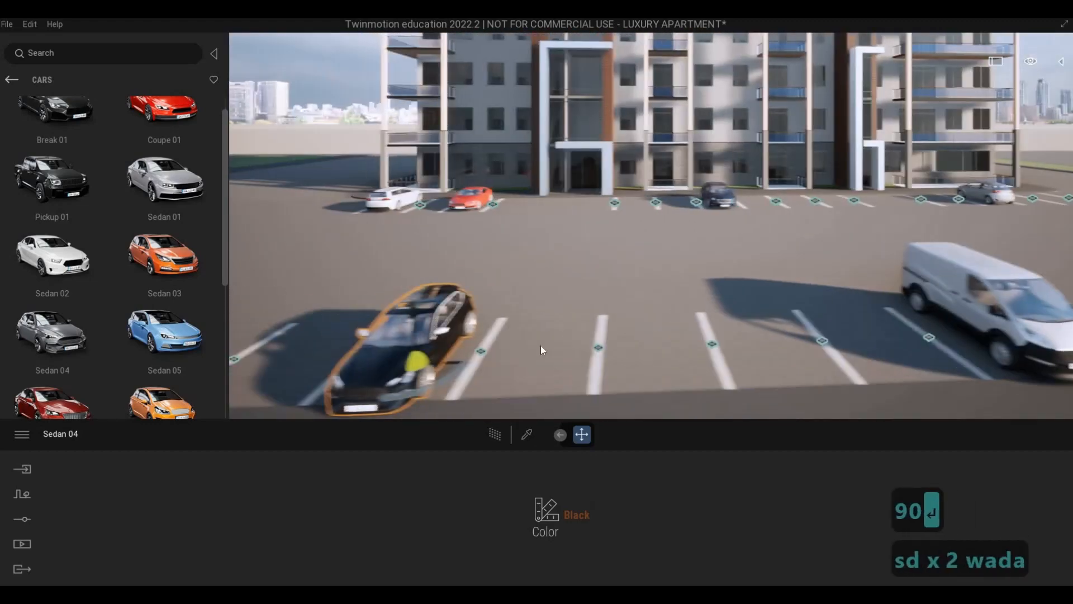
key(s)
scroll(163, 246, up, 1)
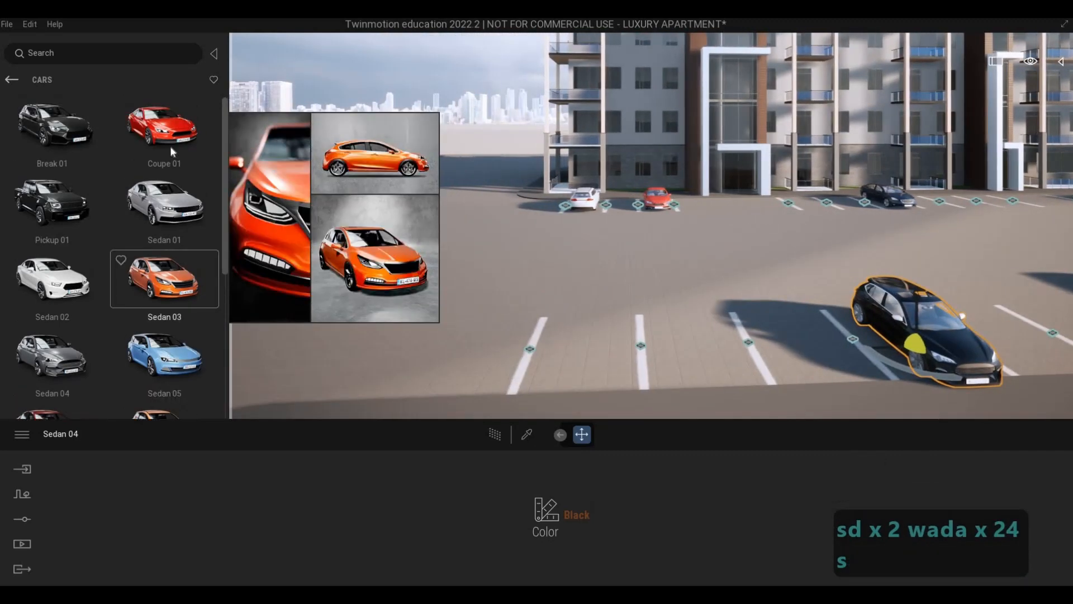
mouse_move(590, 370)
mouse_down()
mouse_move(595, 355)
mouse_move(593, 372)
mouse_up()
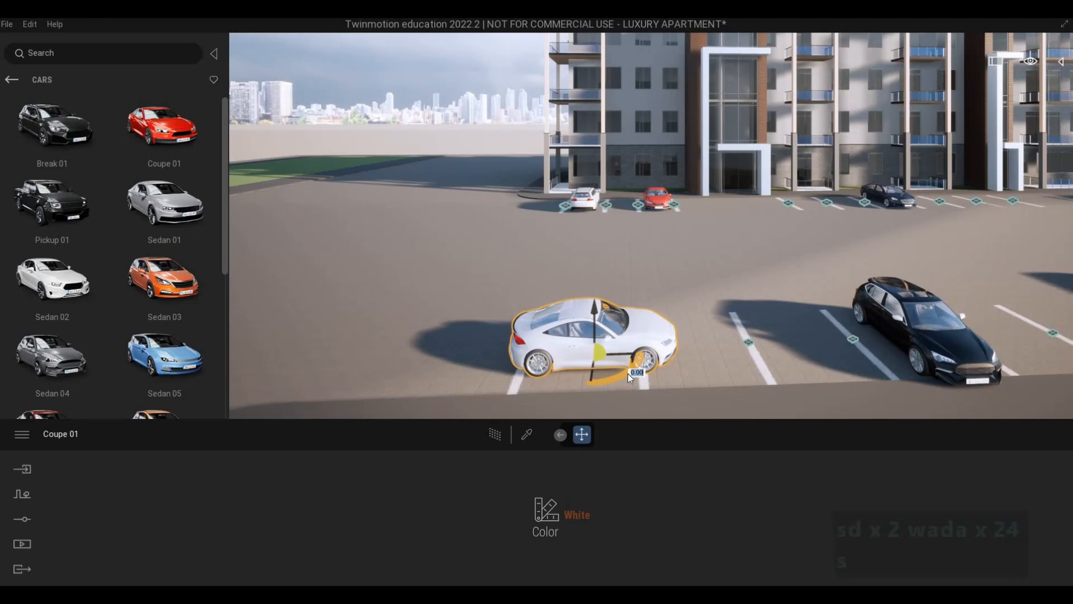
Rotate the white Coupe 01 about its vertical axis by 90 degrees and by a further 180 degrees so its rear faces the road.
text(90)
key(Return)
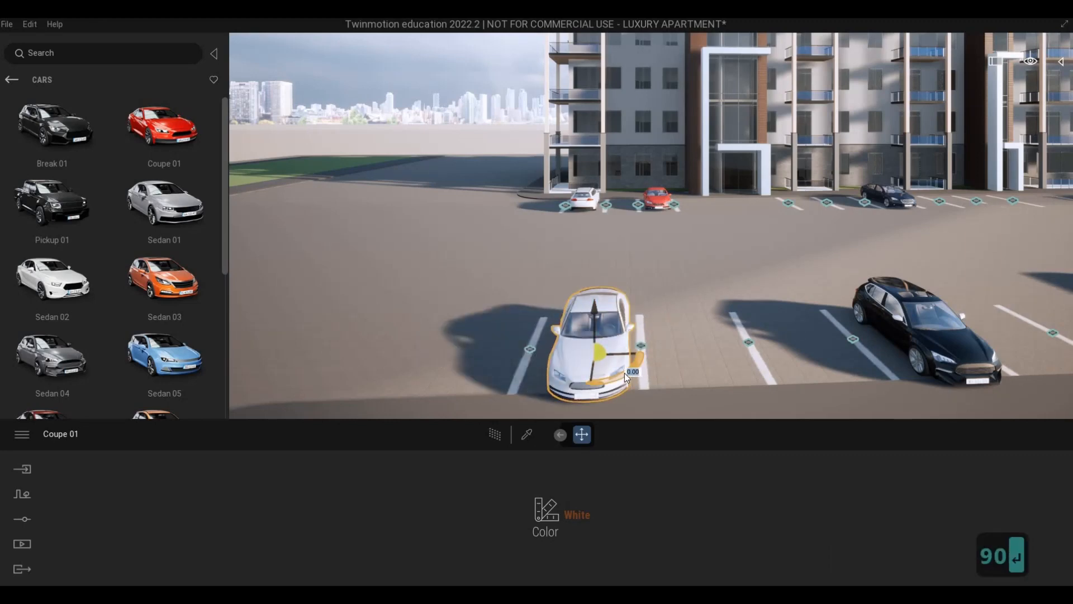
text(180)
key(Return)
Place a Suv 04 from the cars library in the empty bays between the white van and the black car.
key(d)
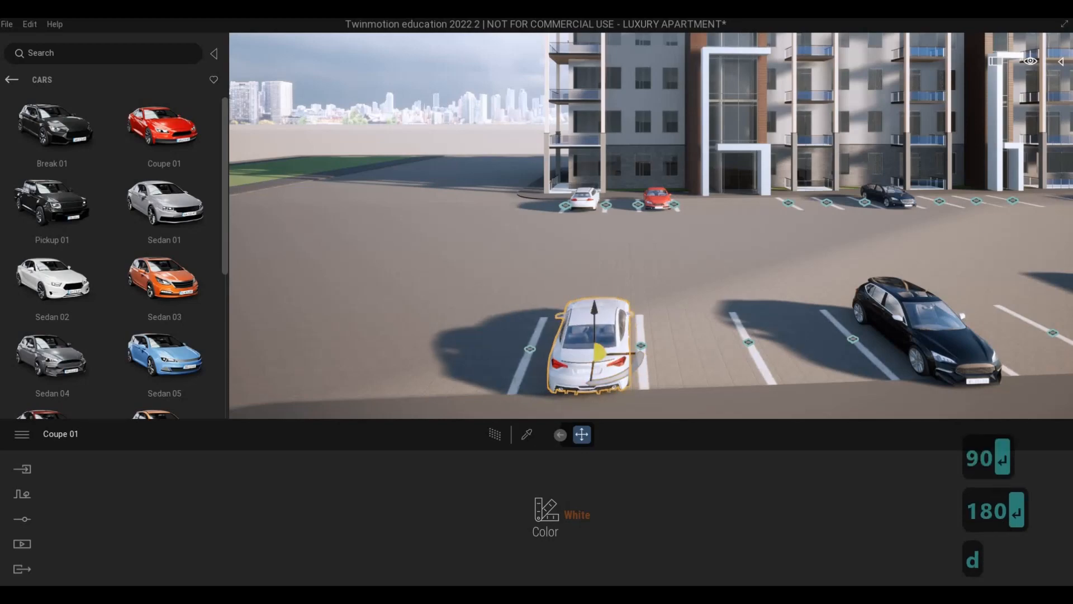
key(d)
key(s)
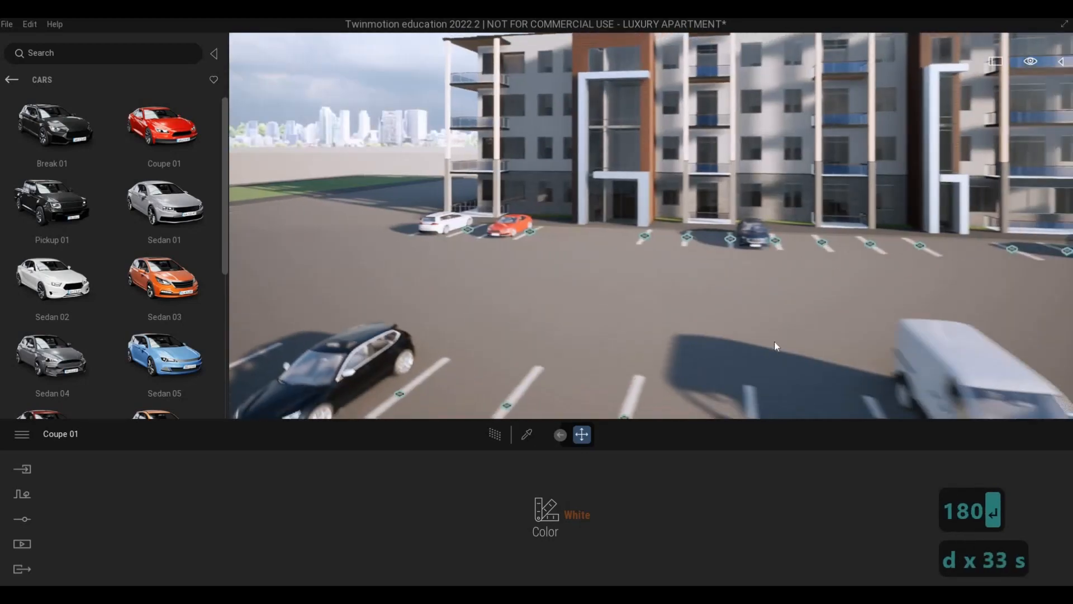
key(s)
scroll(85, 334, down, 1)
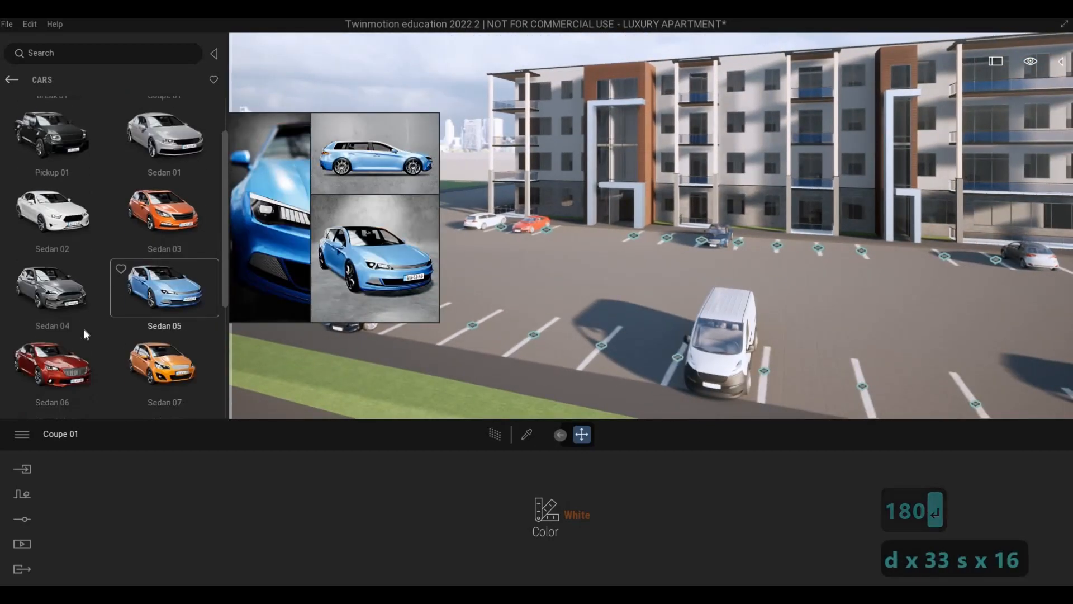
scroll(86, 334, down, 3)
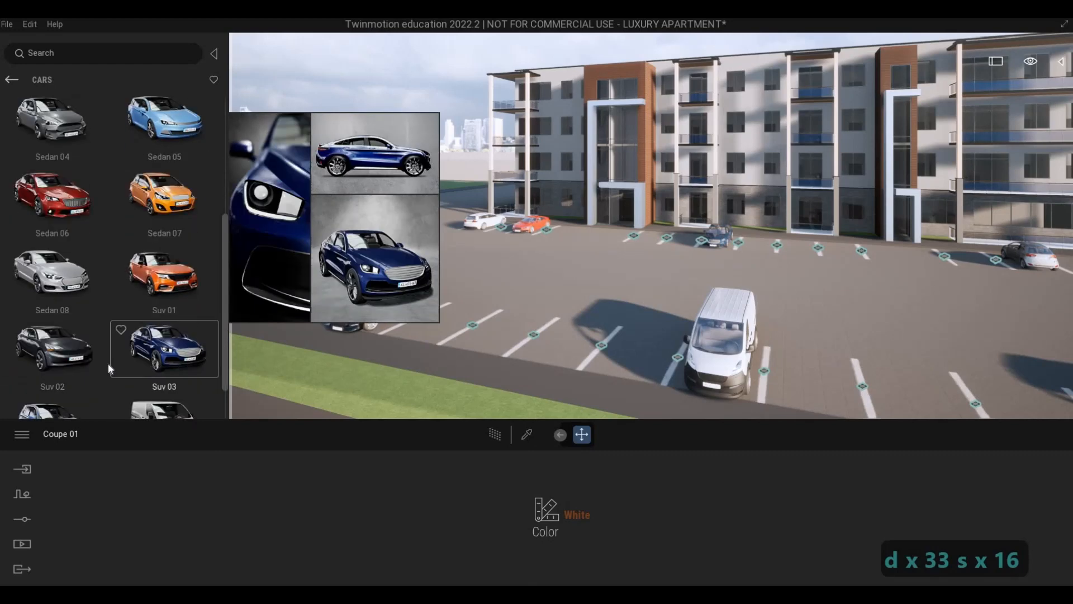
scroll(108, 363, down, 1)
drag(500, 319, 773, 367)
key(d)
key(s)
key(e)
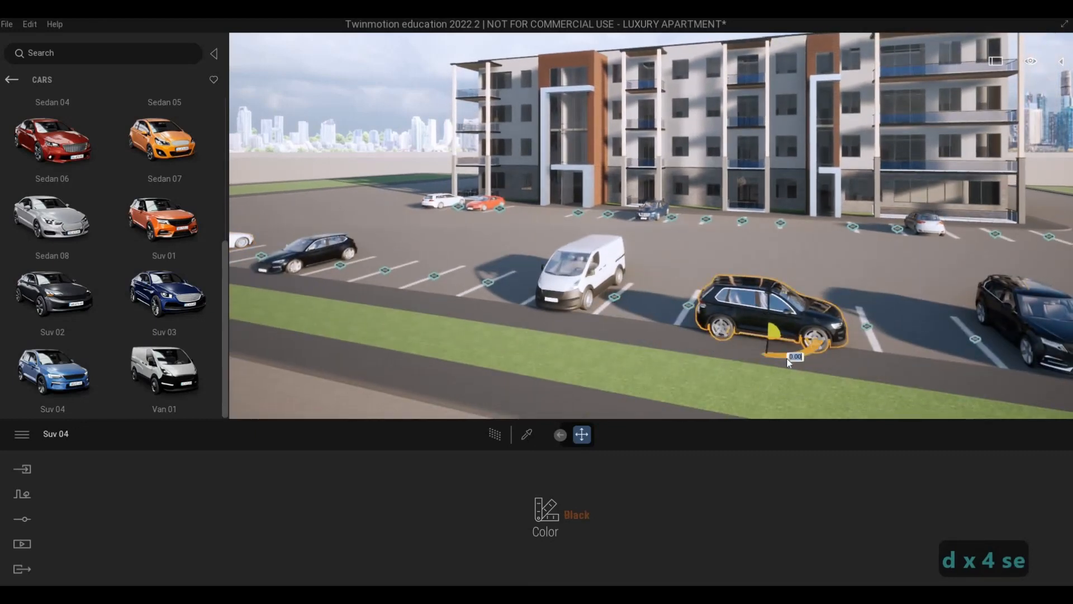
Rotate the Suv 04 about its vertical axis by 90 degrees and by a further 180 degrees so it faces the building.
click(787, 362)
text(90)
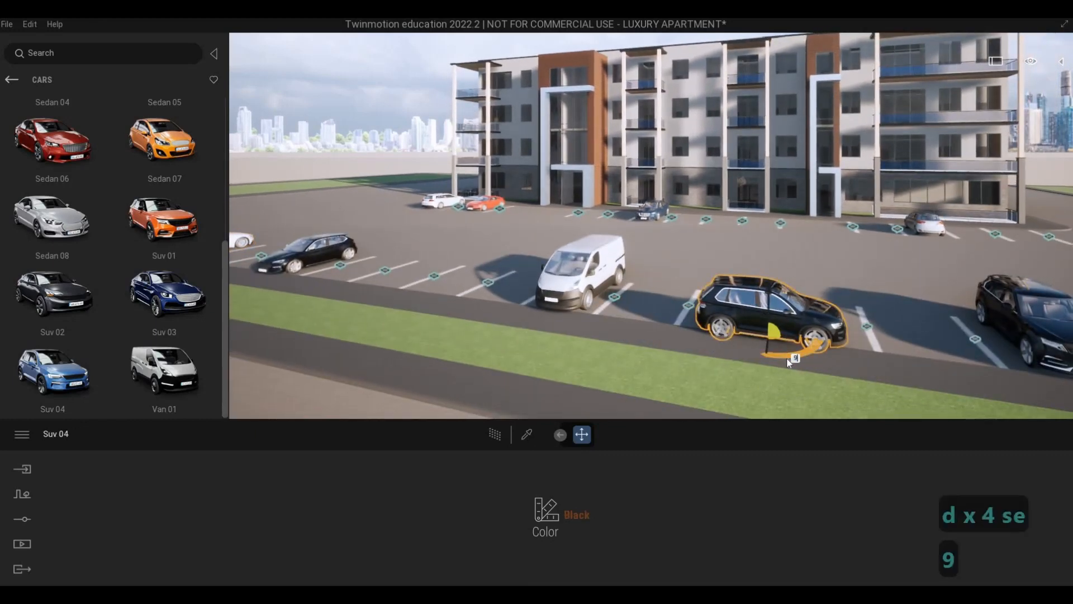
key(Return)
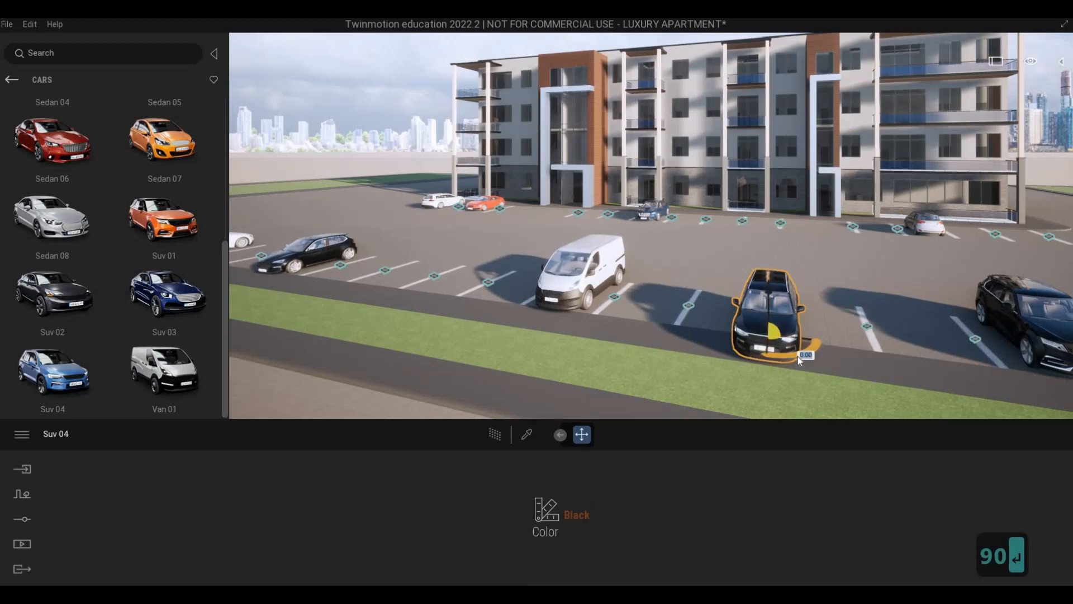
text(1)
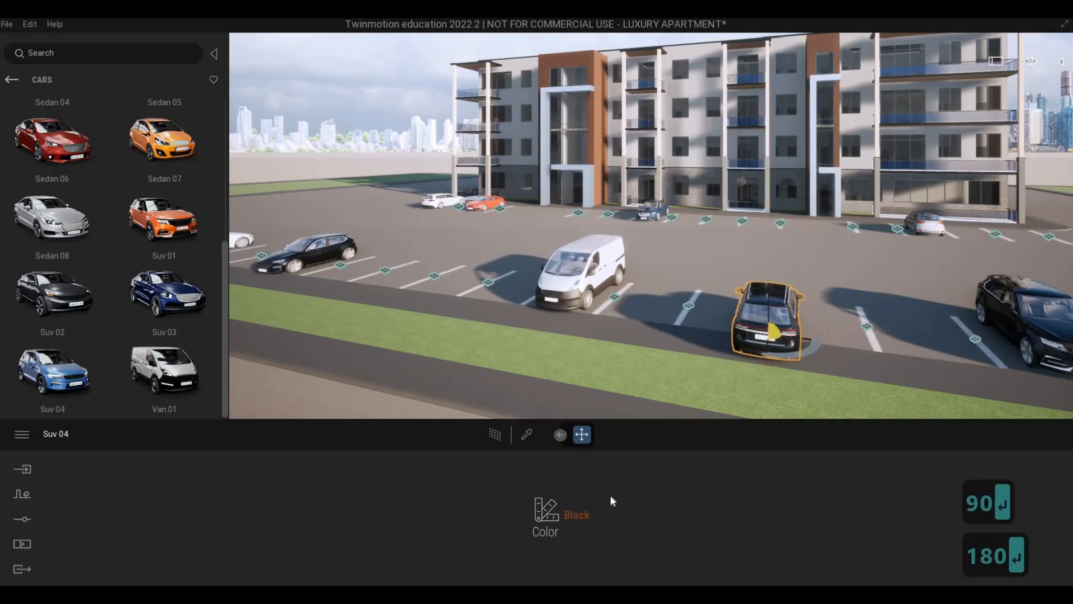
Set the Suv 04's color to Turquoise and shift it into the marked bay beside the white van.
click(575, 514)
scroll(611, 368, down, 2)
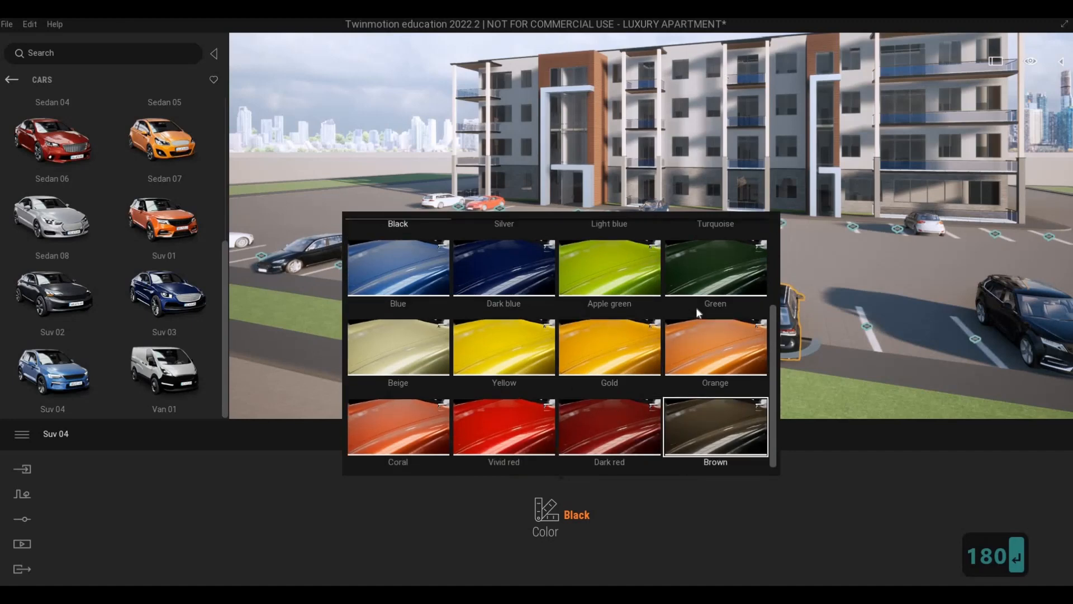
scroll(687, 347, up, 1)
click(715, 244)
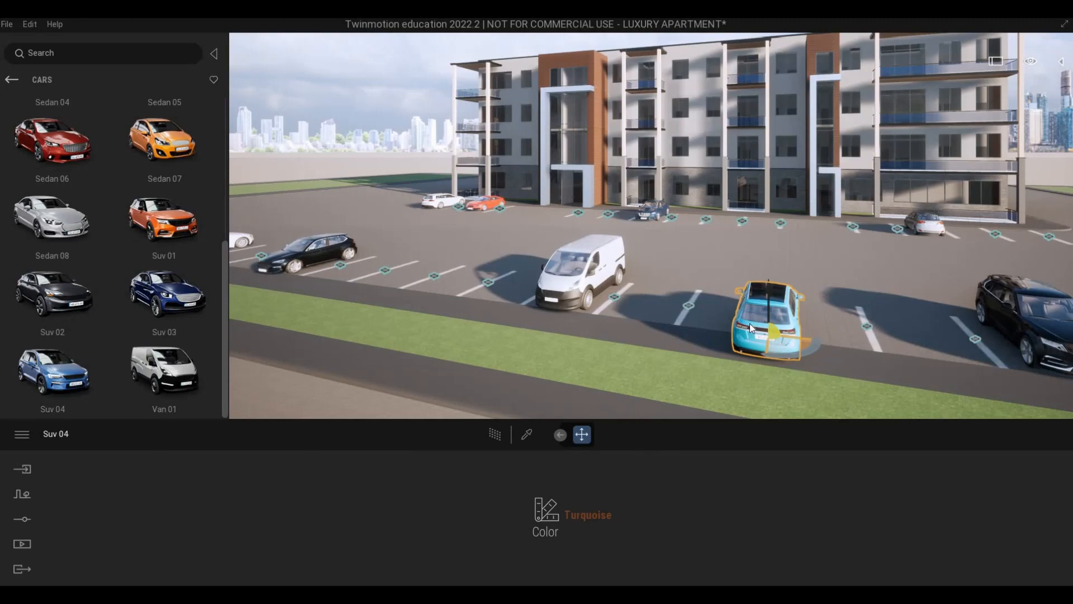
drag(769, 327, 738, 311)
Deselect the Suv 04 and examine the parking lot and entrance facade from near ground level toward the building's far corner.
key(d)
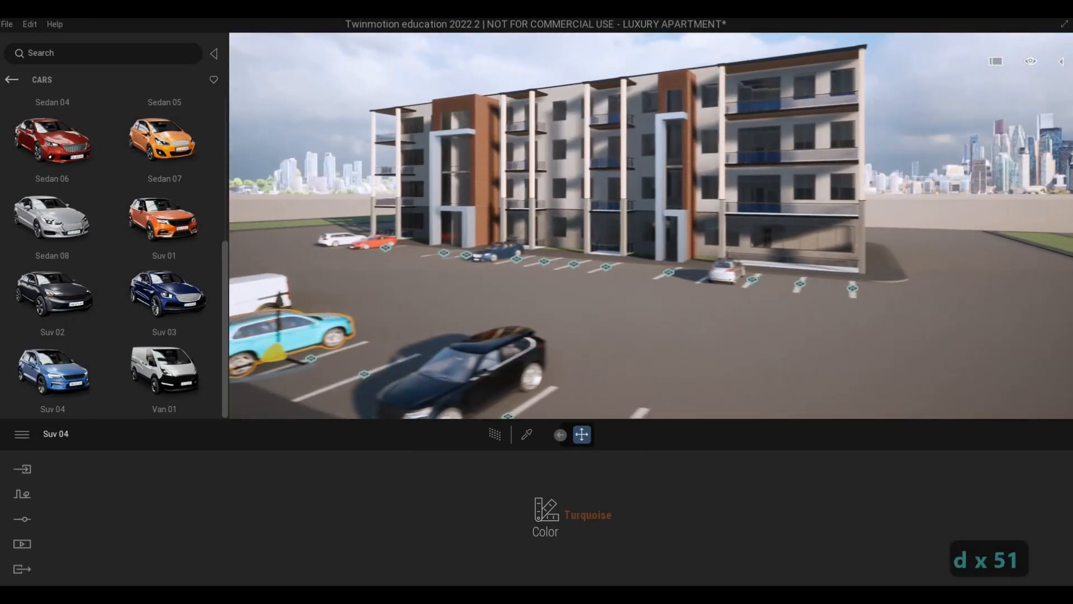
key(w)
key(e)
key(a)
key(e)
key(w)
key(d)
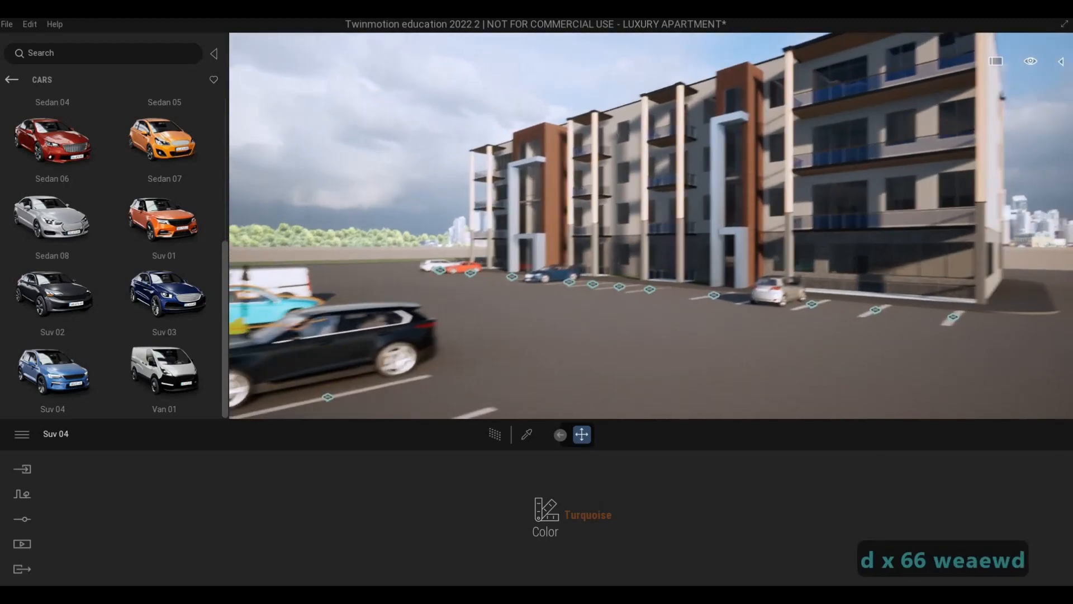
key(e)
key(Escape)
key(Escape)
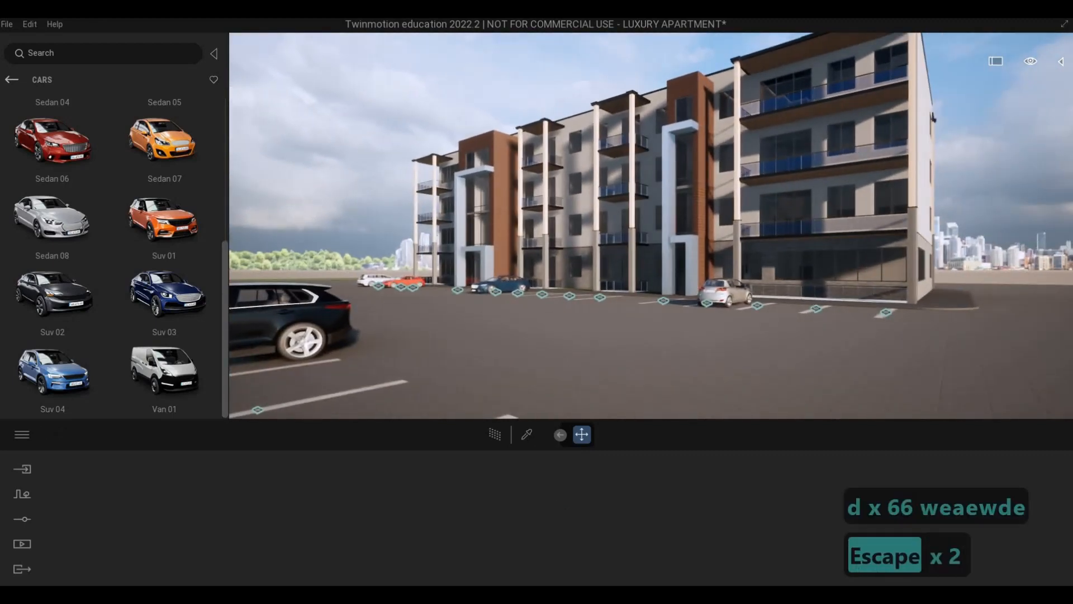
key(d)
key(e)
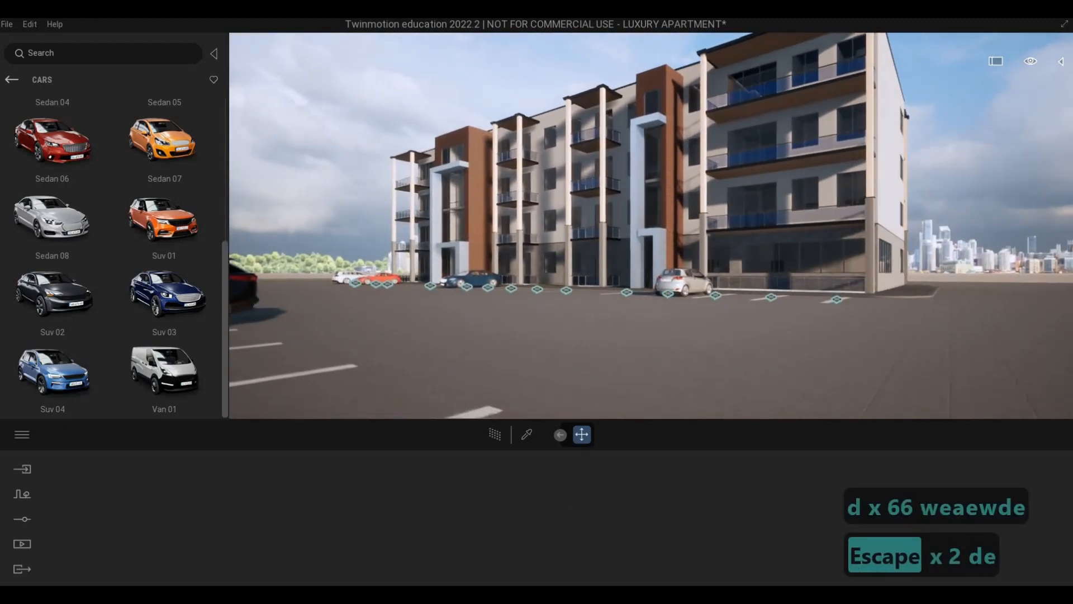
key(q)
key(s)
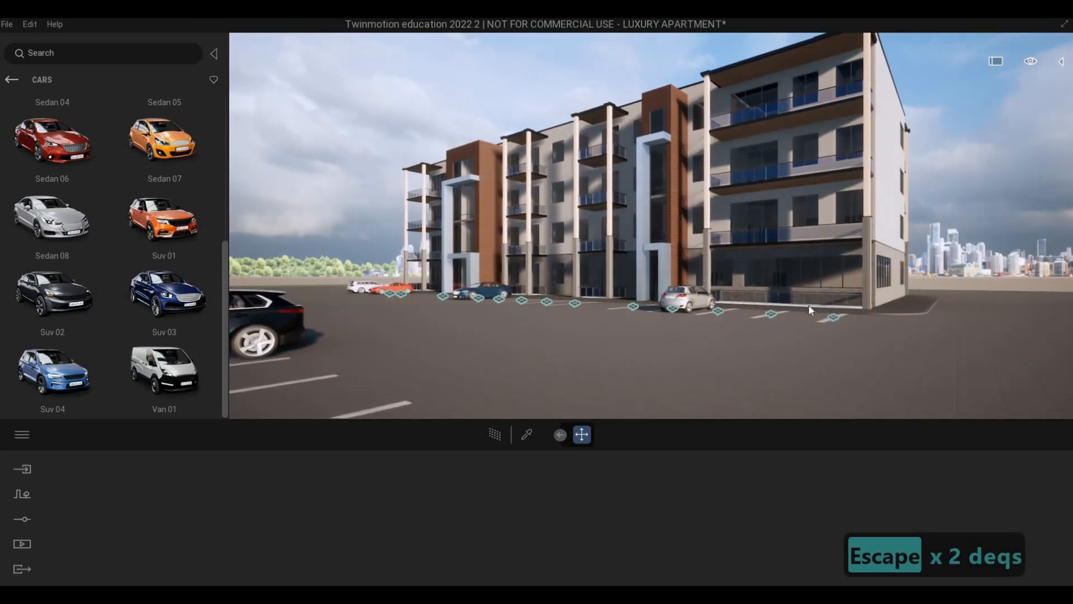